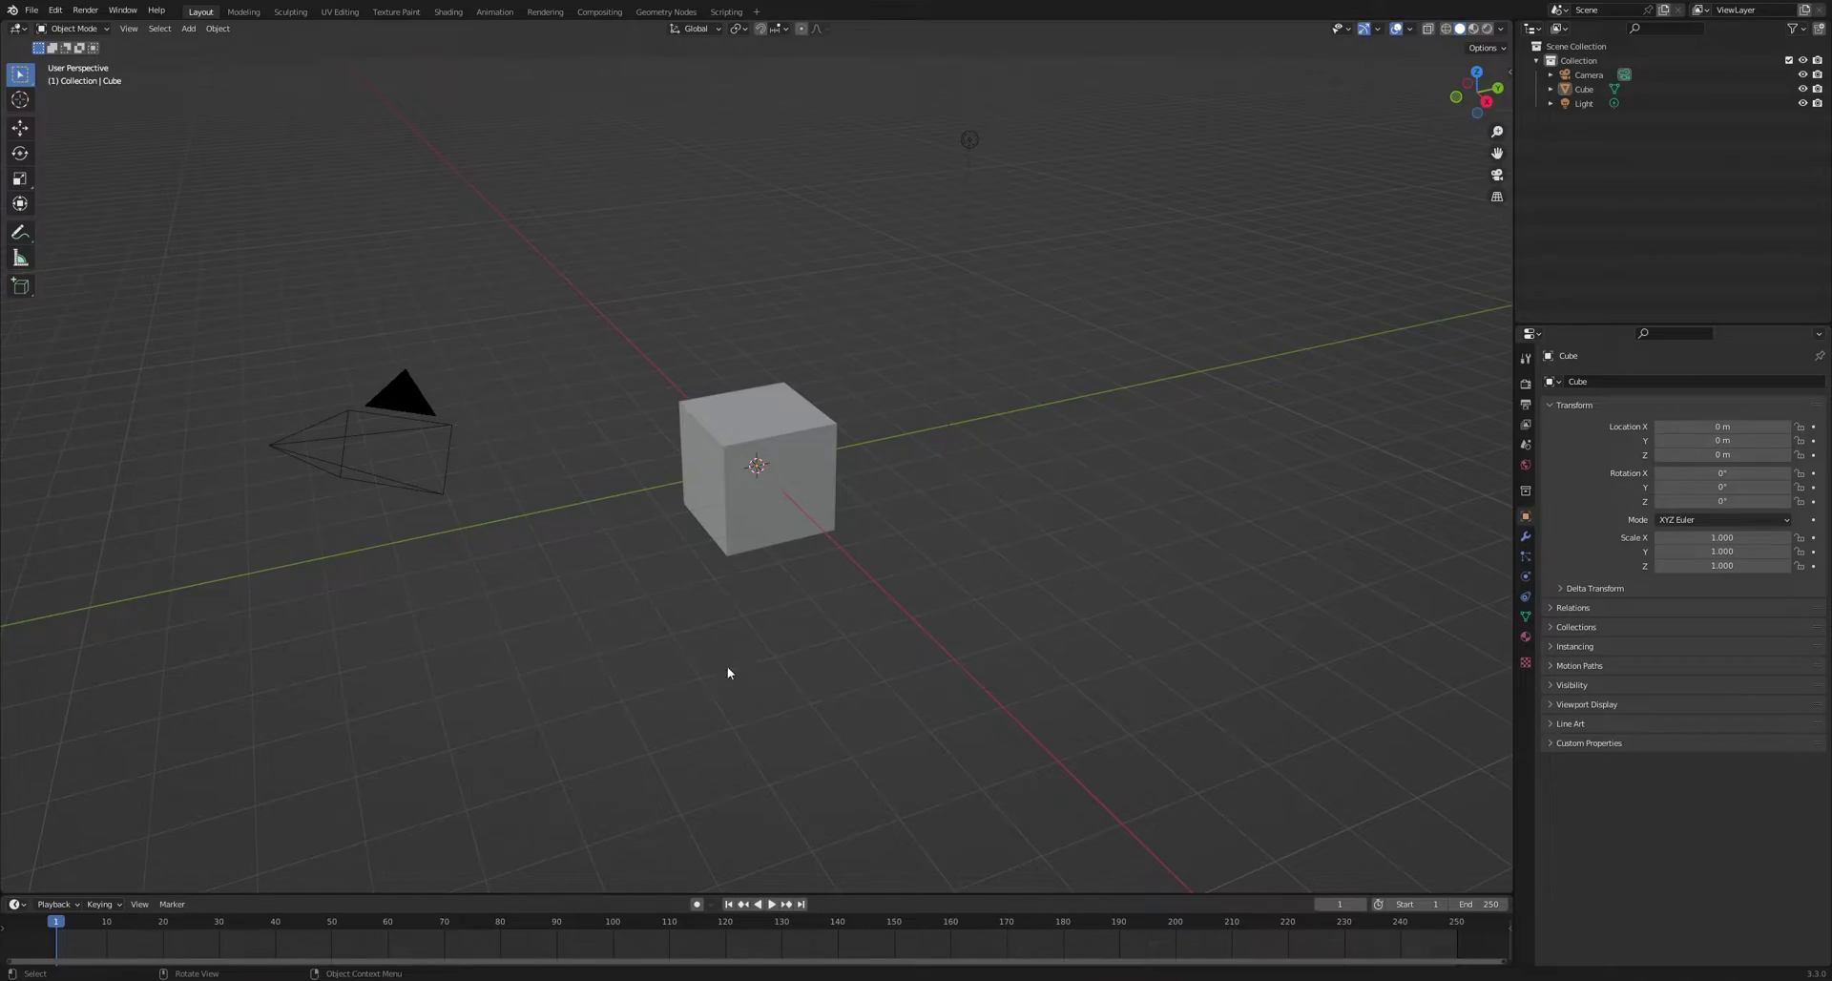
- Delete the default light and camera from the scene
click(973, 142)
key(x)
click(973, 143)
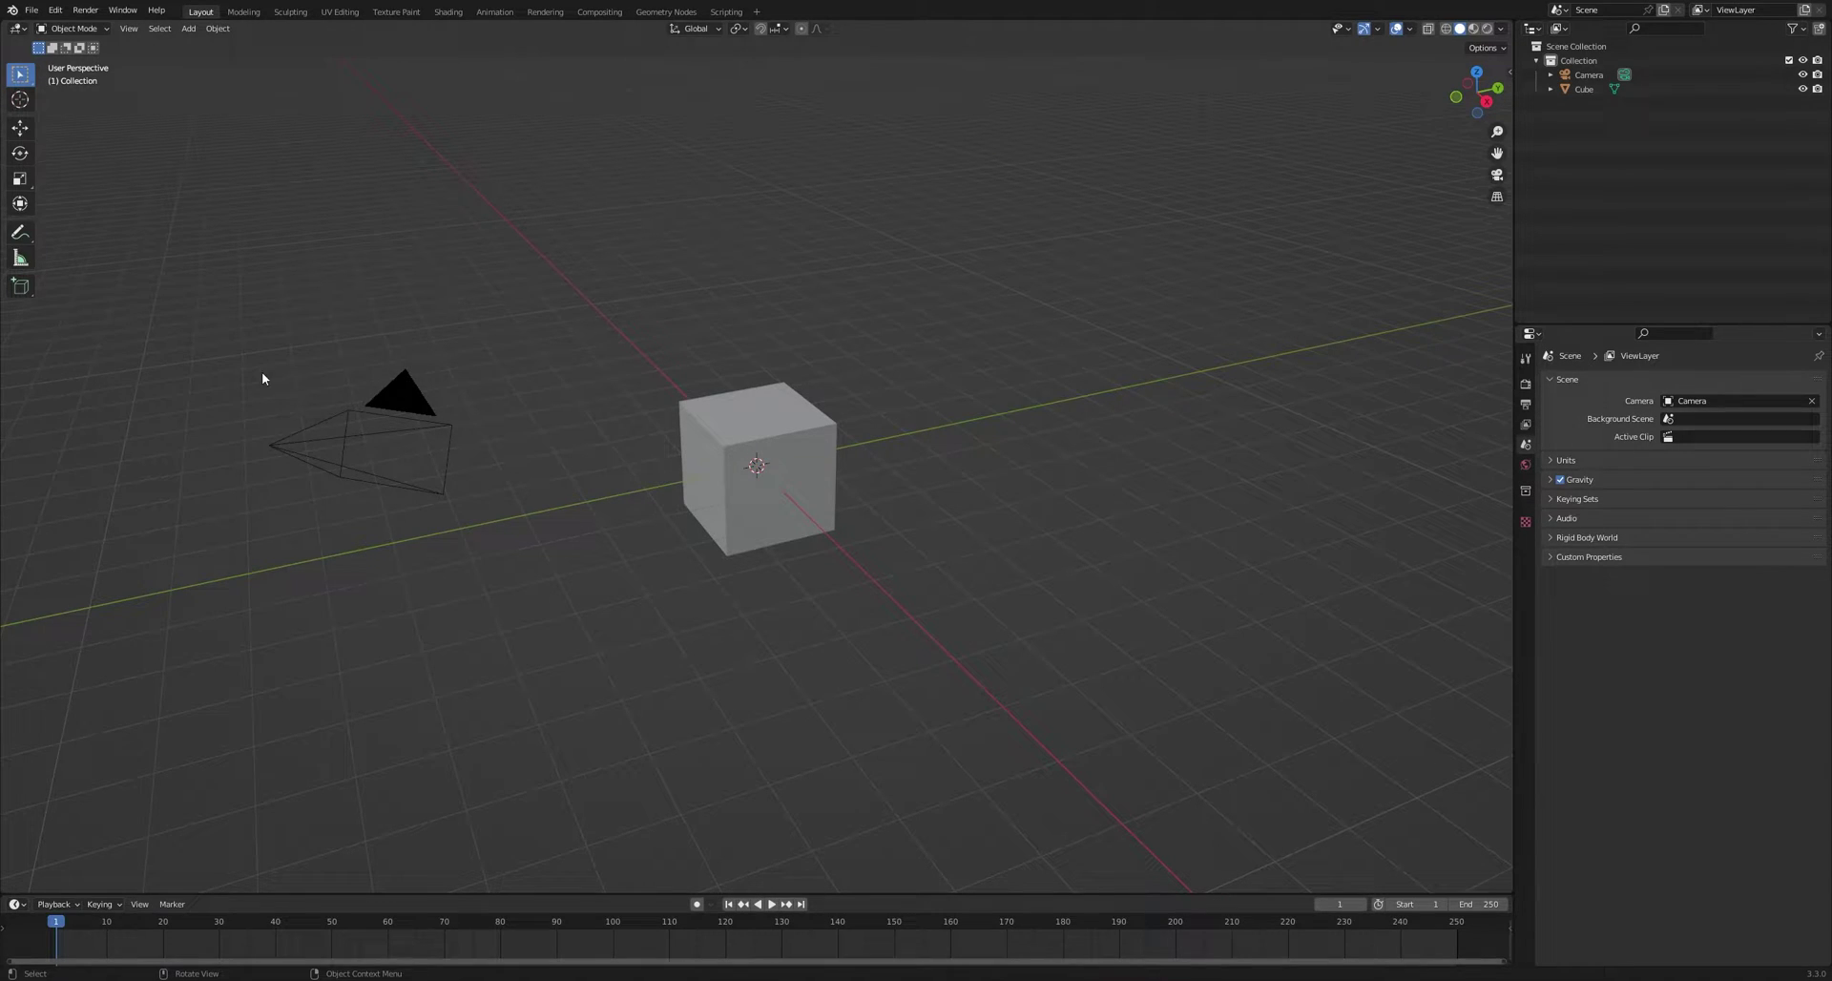
click(349, 435)
key(x)
click(377, 501)
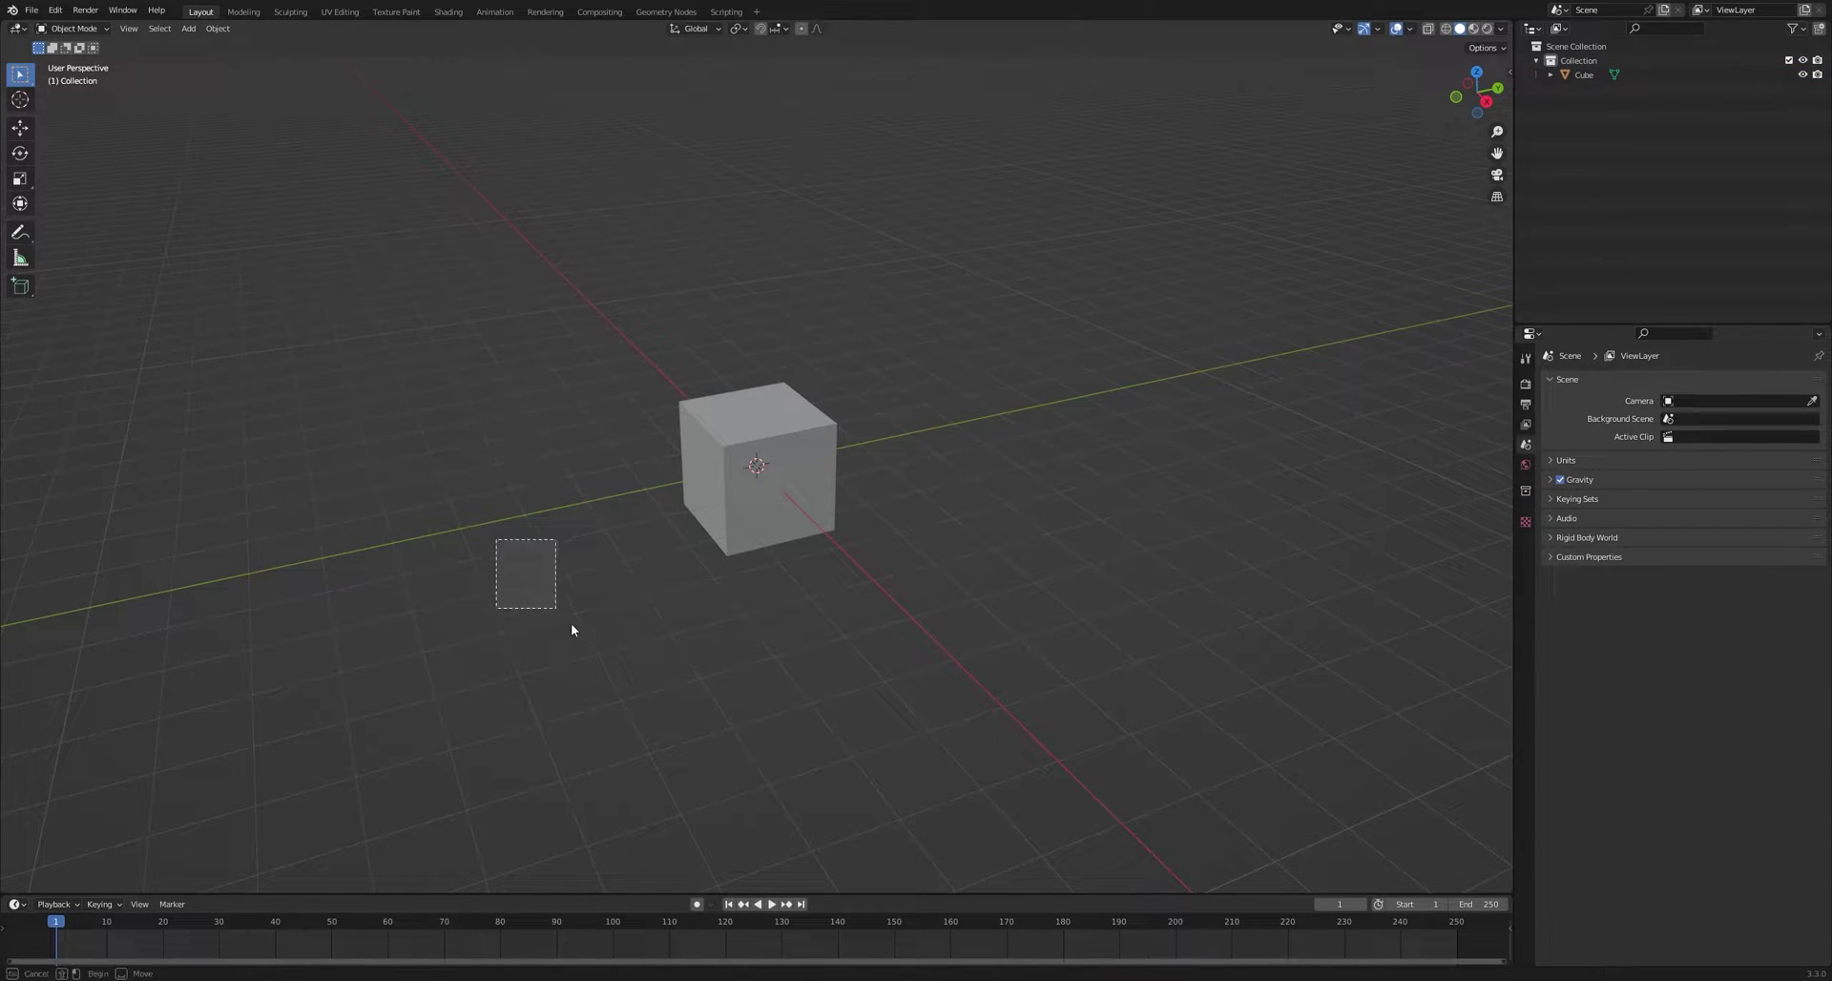
- Add a Subdivision Surface modifier with viewport level 3 to the default cube and apply it
click(773, 430)
key(ctrl+2)
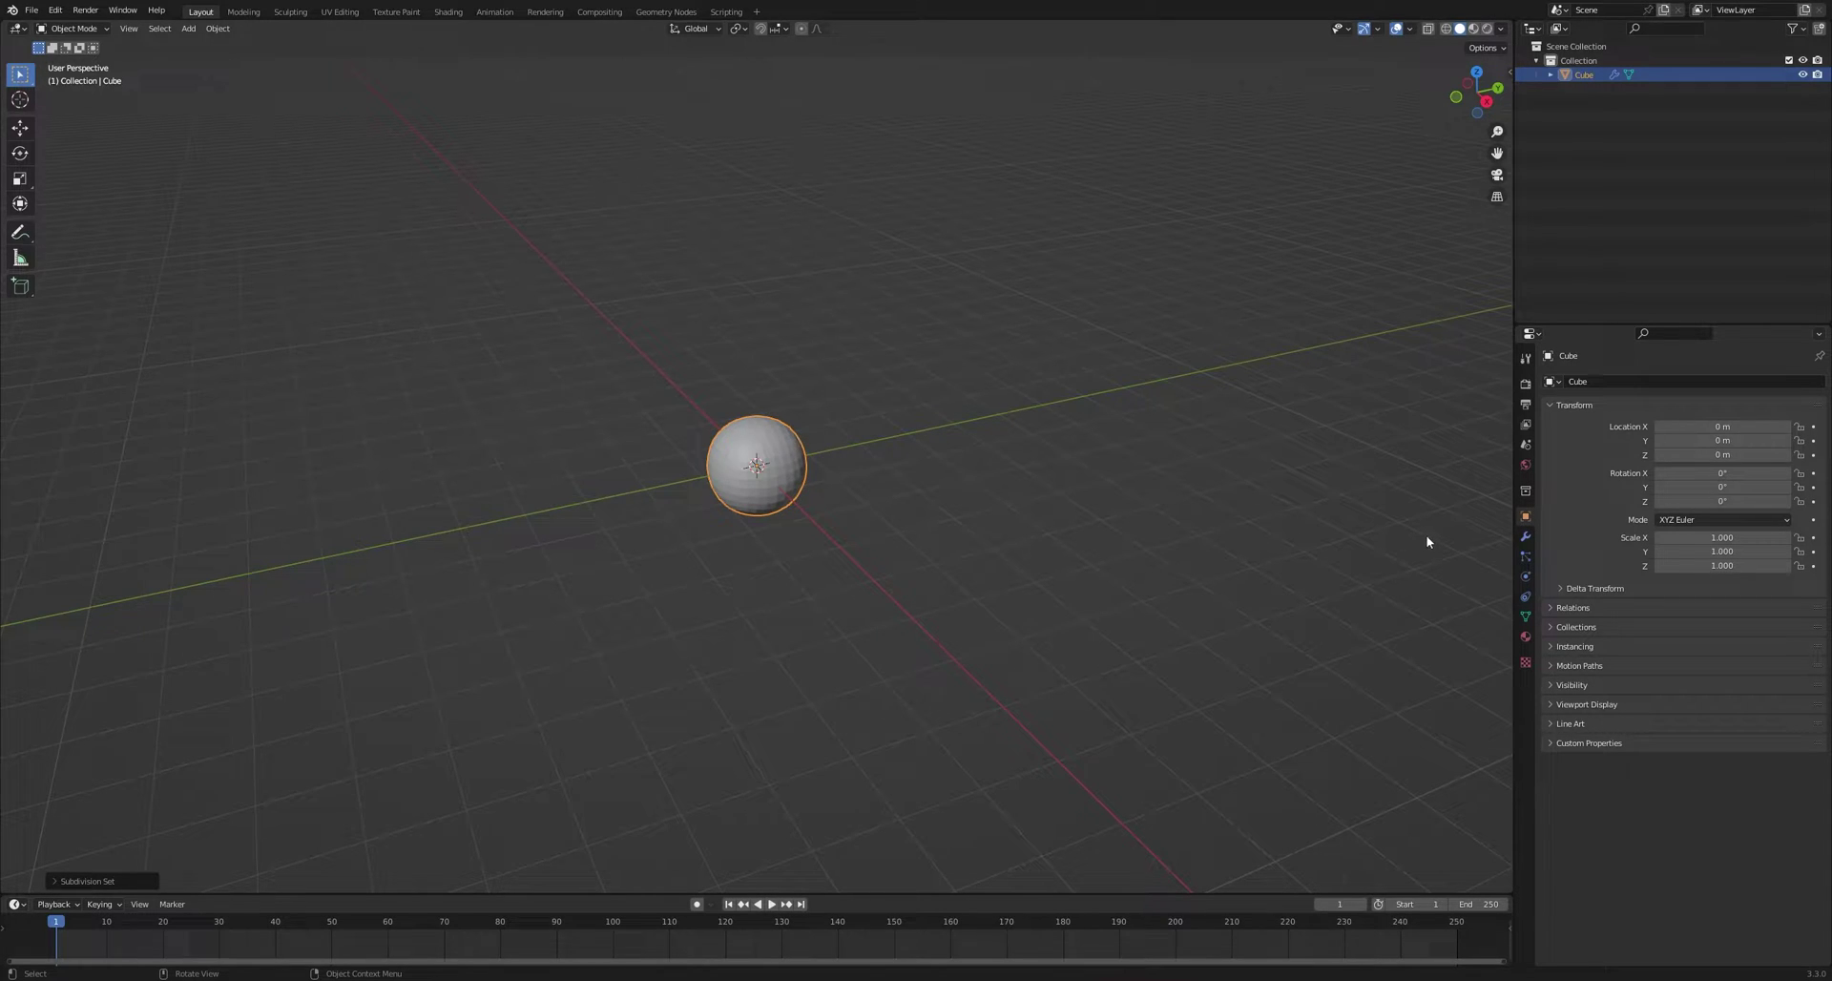
click(1525, 536)
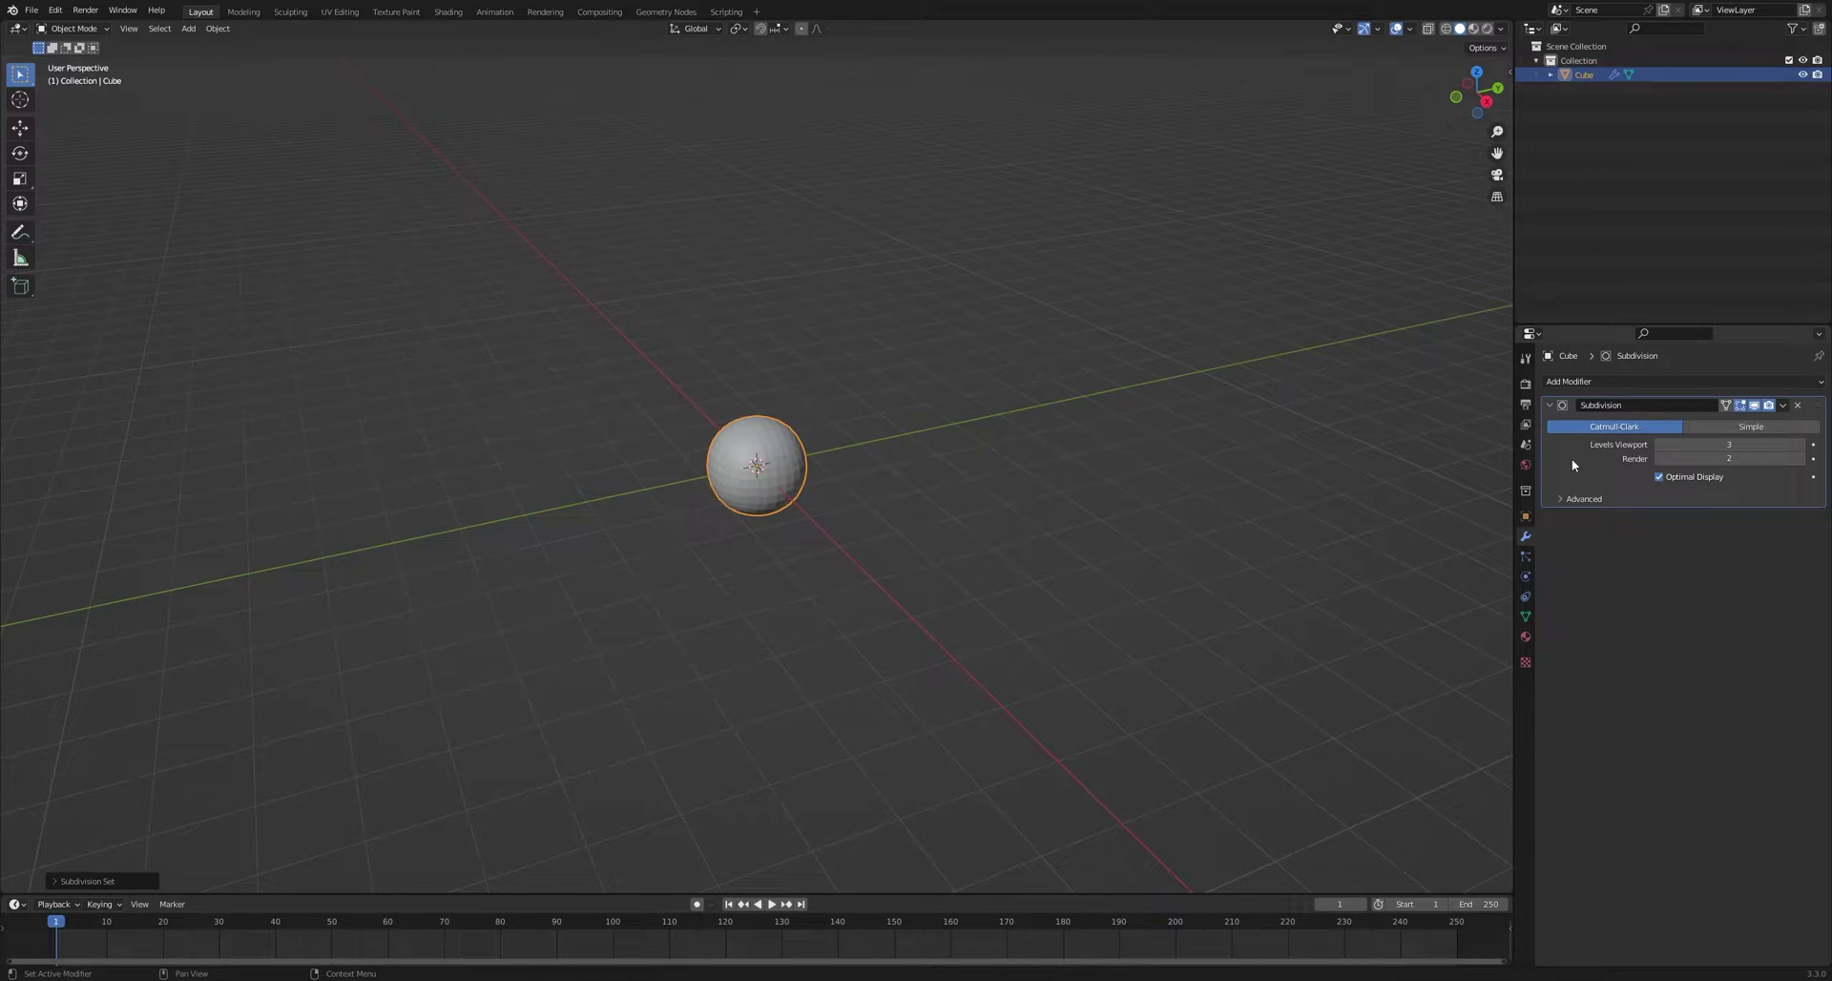
key(ctrl+a)
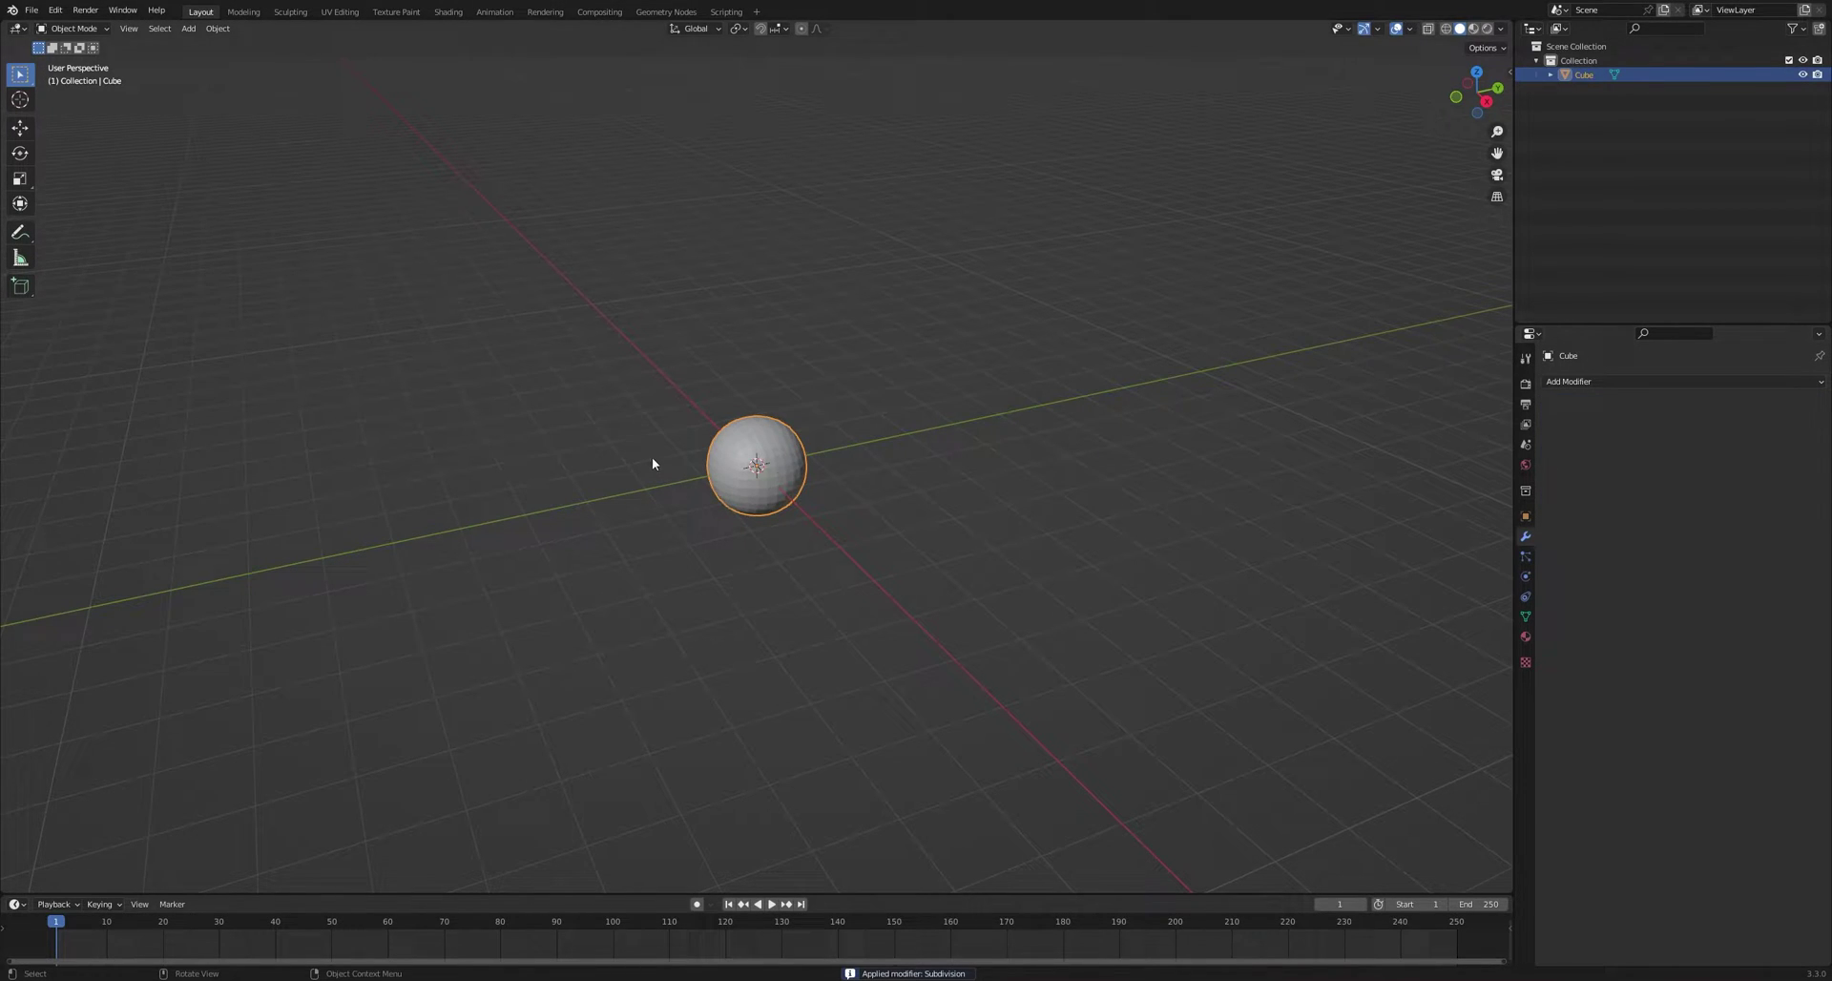
- Scale the rounded cube up by a factor of 5 and shade it smooth
click(814, 513)
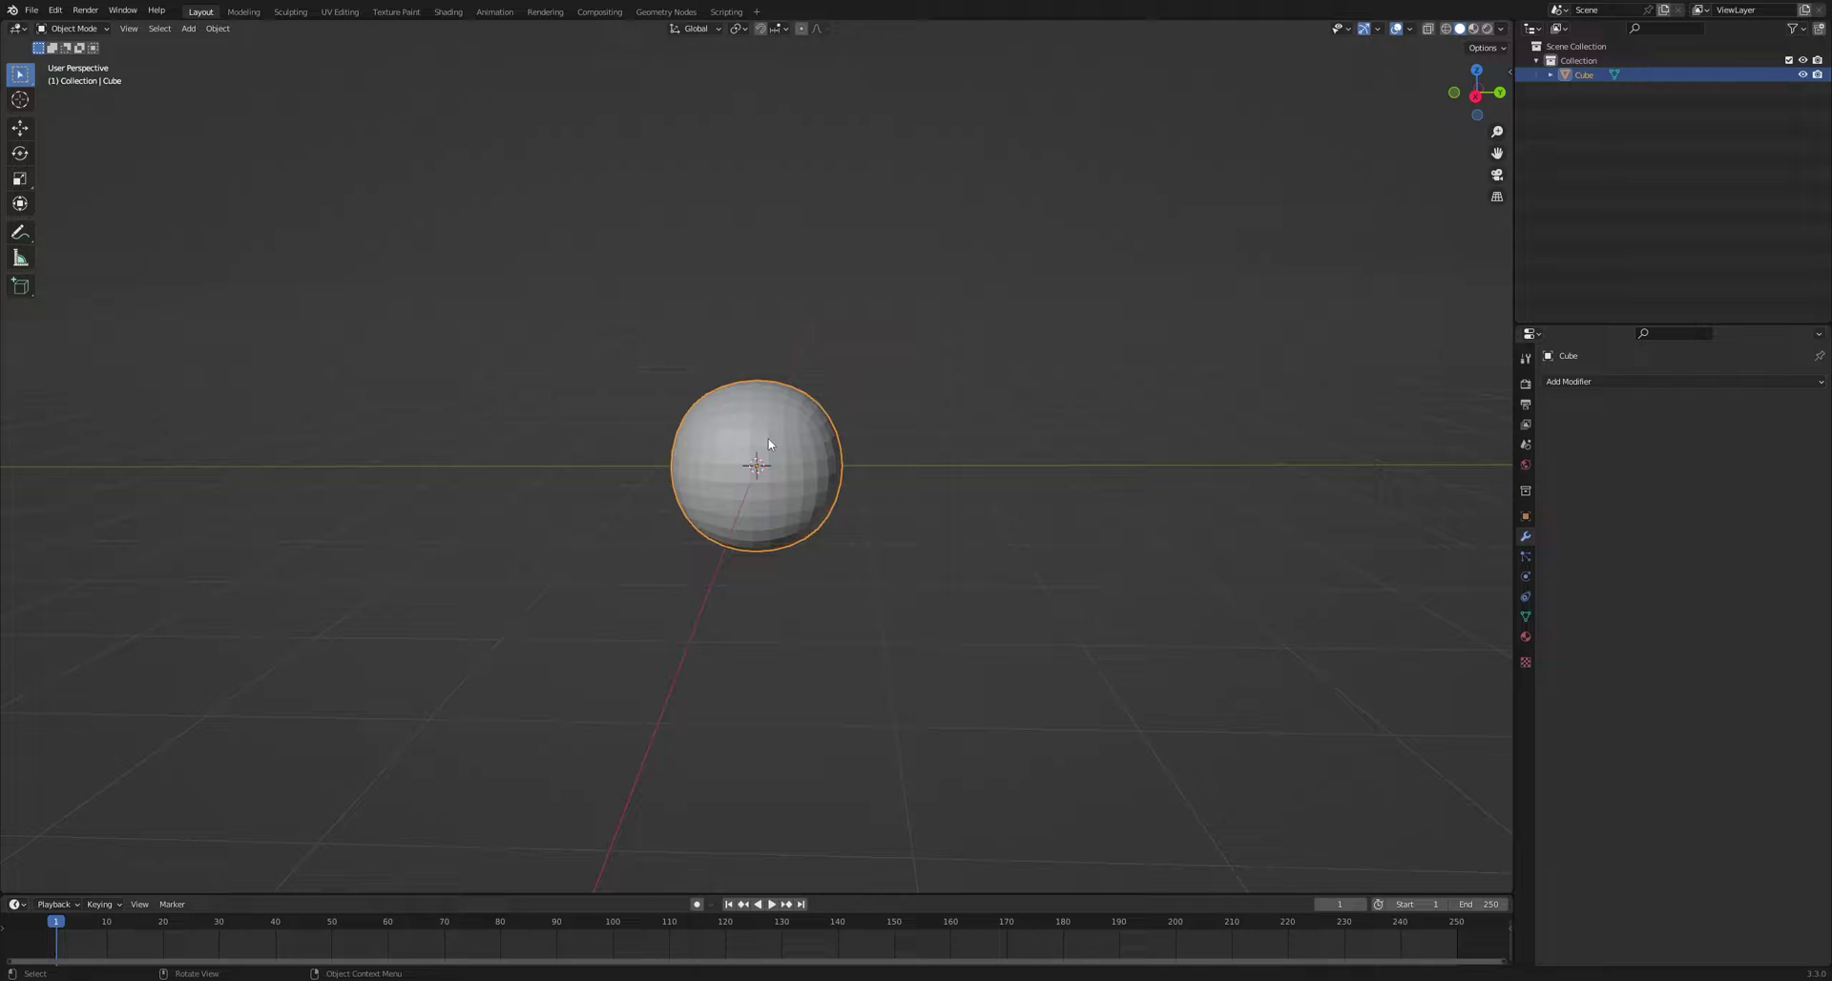
text(s)
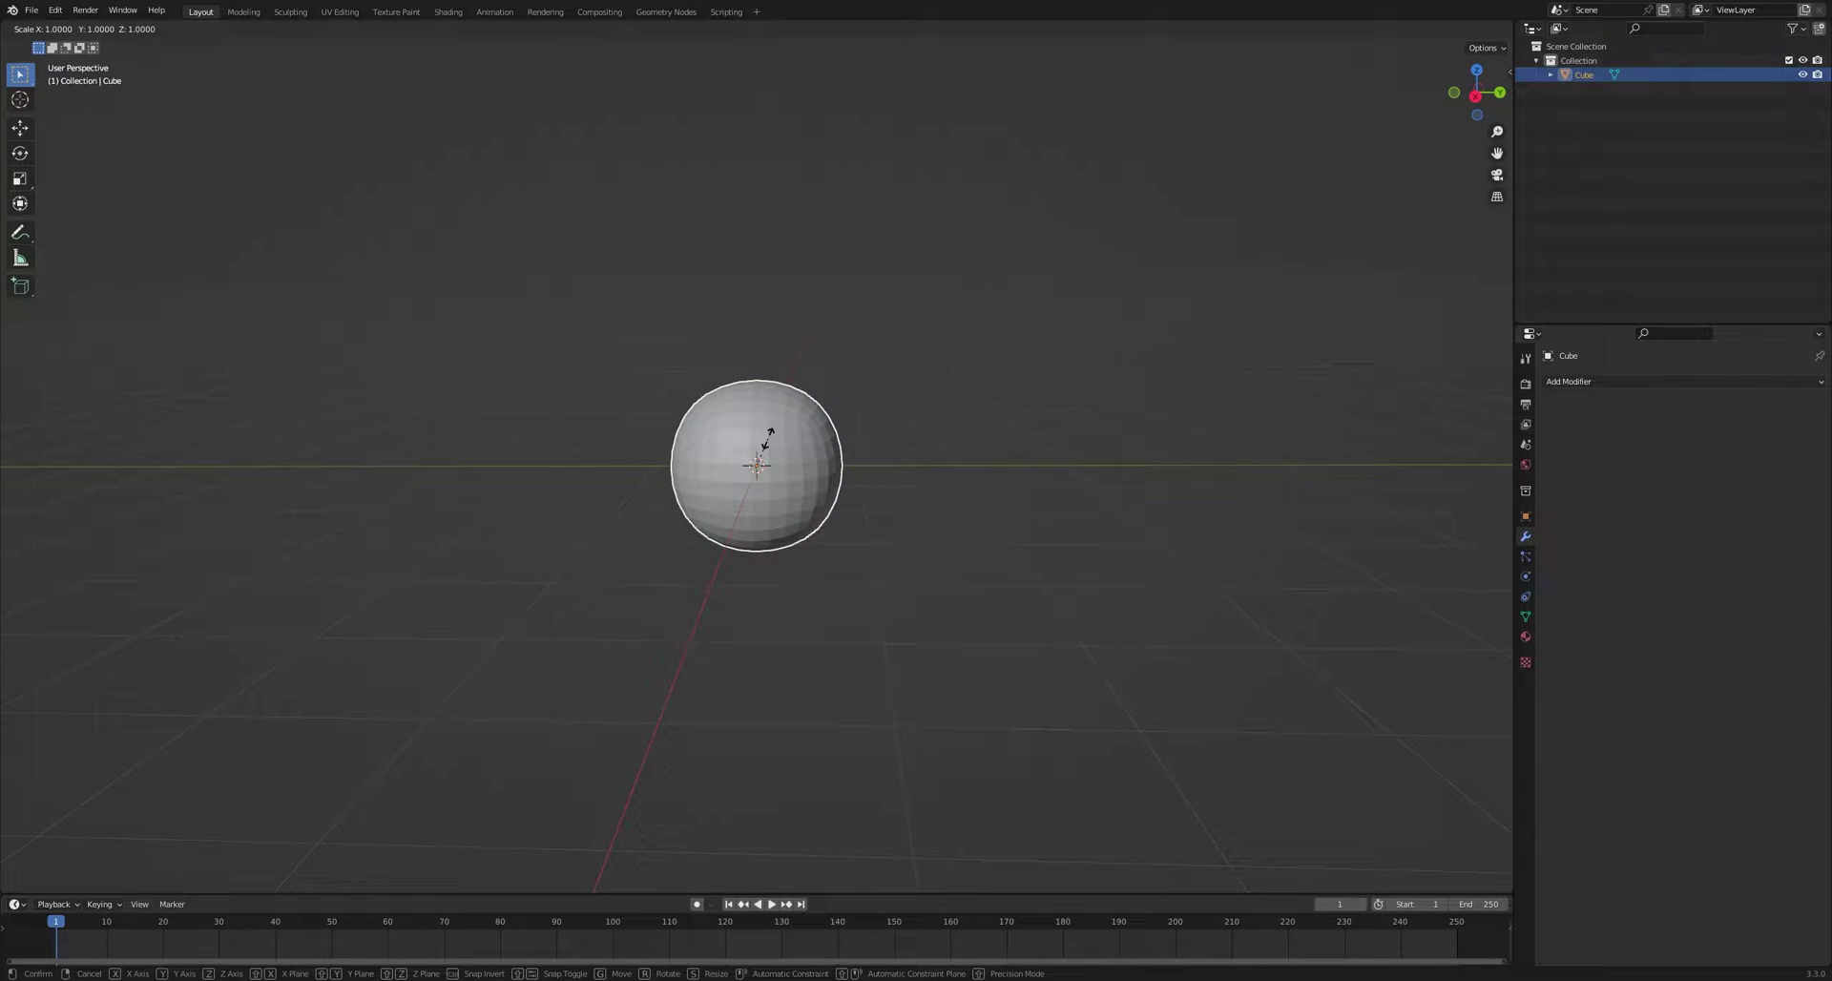
text(5)
key(Return)
scroll(767, 437, down, 4)
click(842, 431)
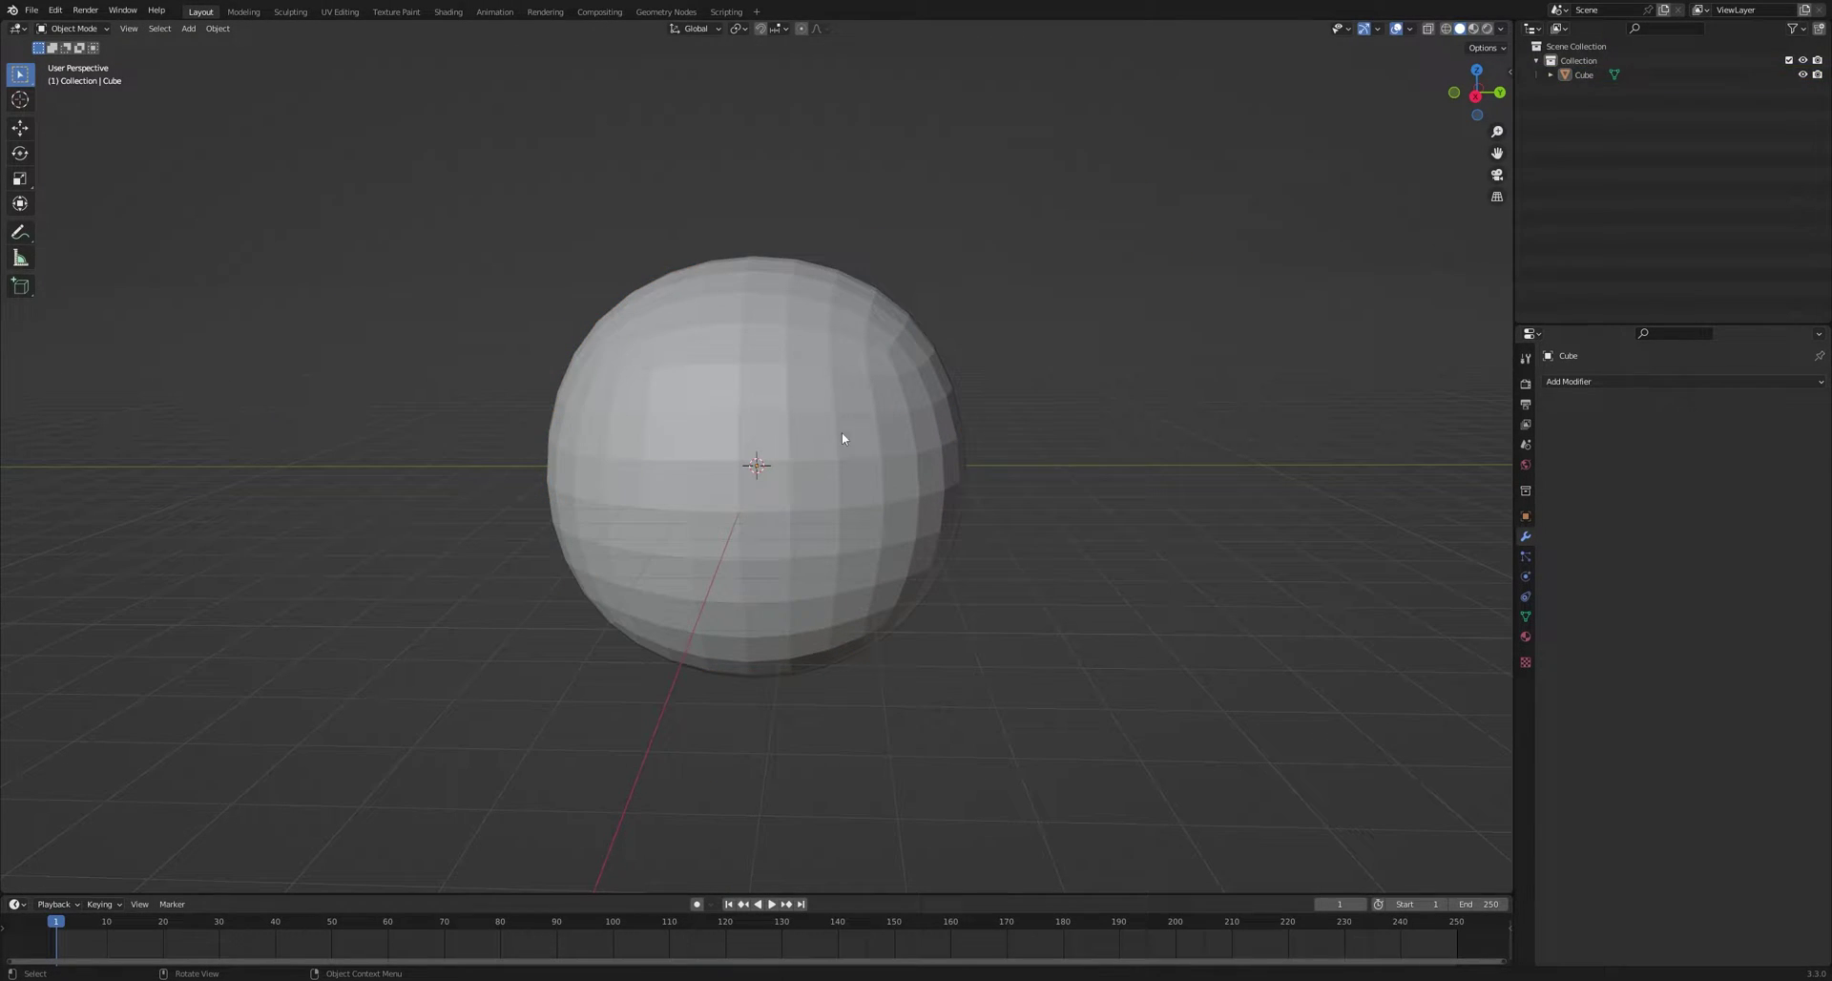
right_click(758, 416)
click(758, 420)
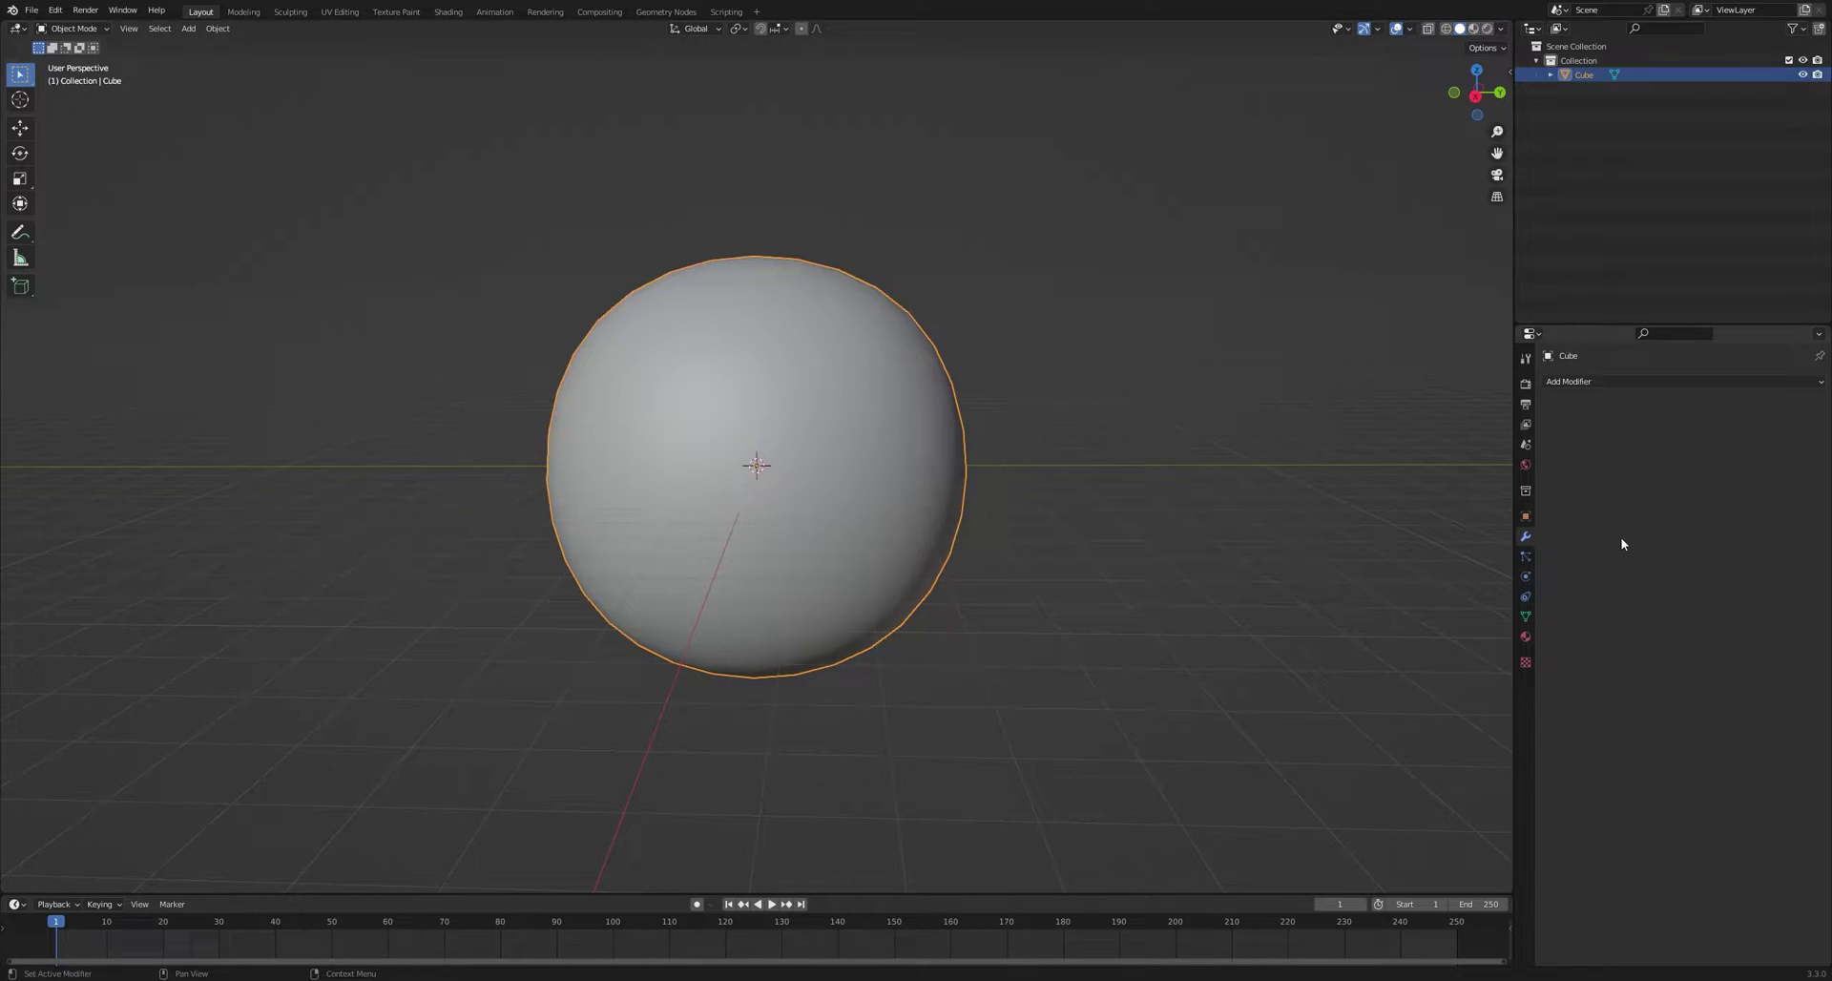
- Set the large sphere's viewport display to Wire
click(1527, 517)
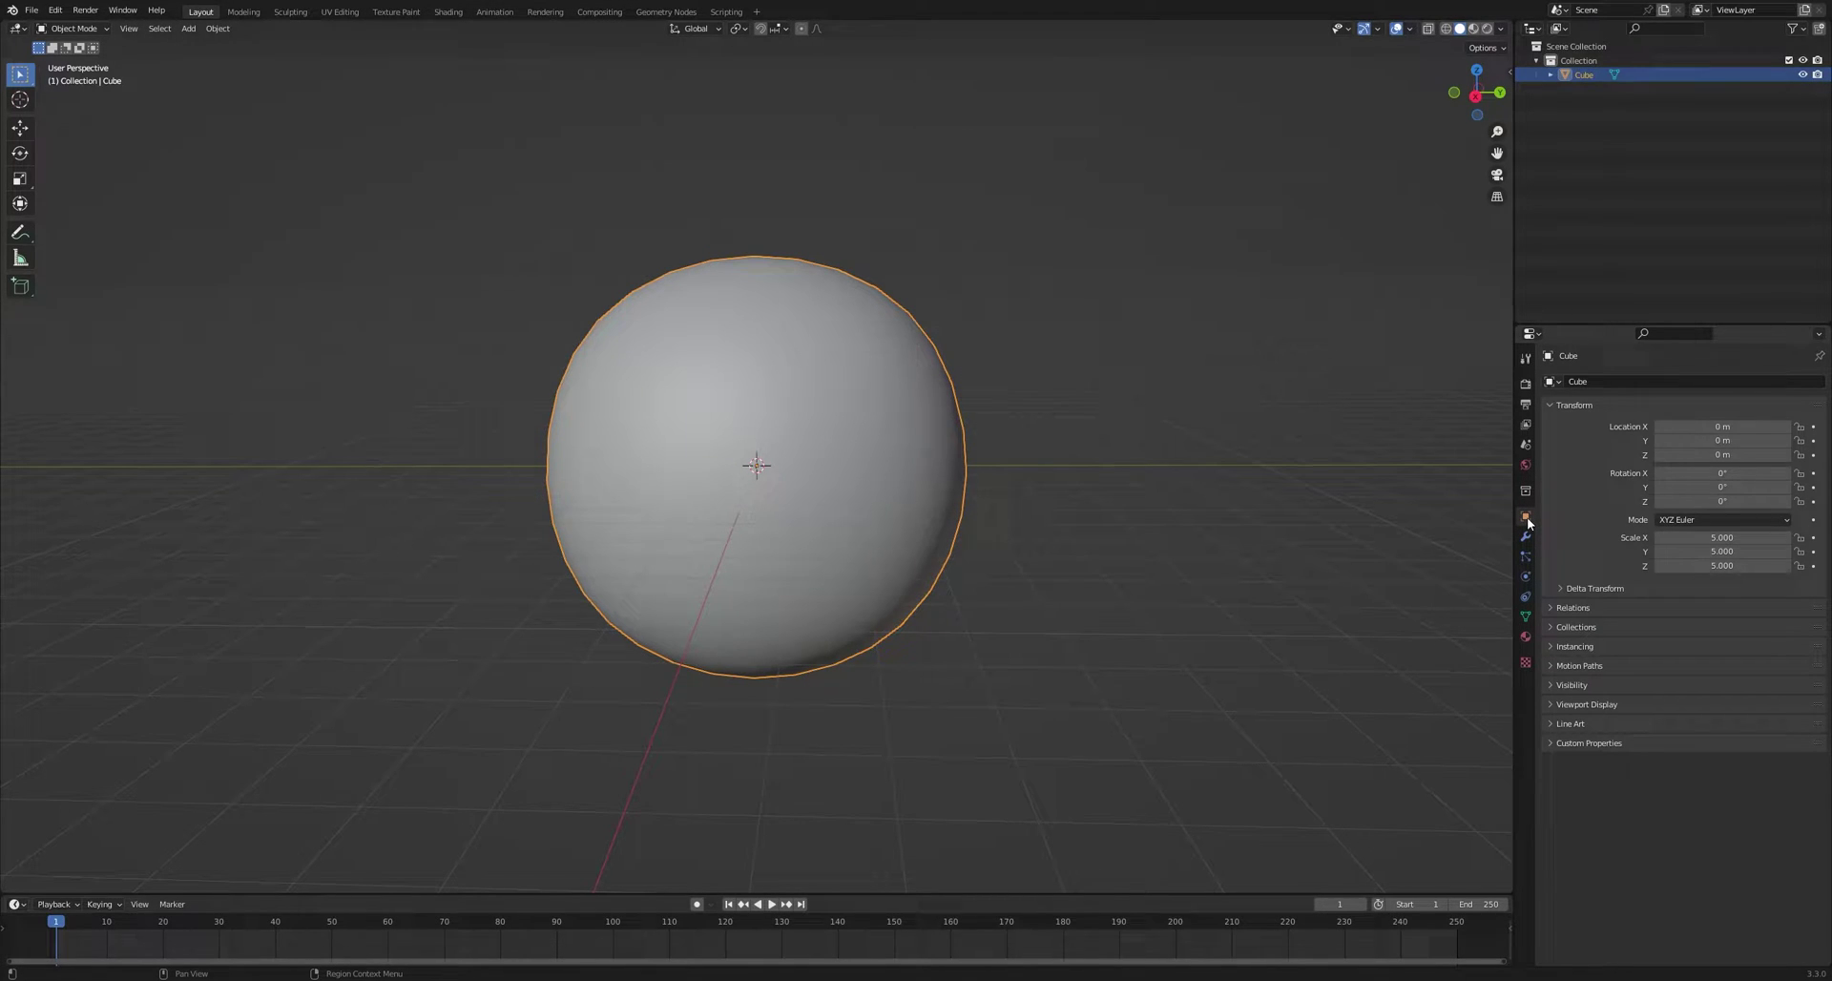
click(1553, 706)
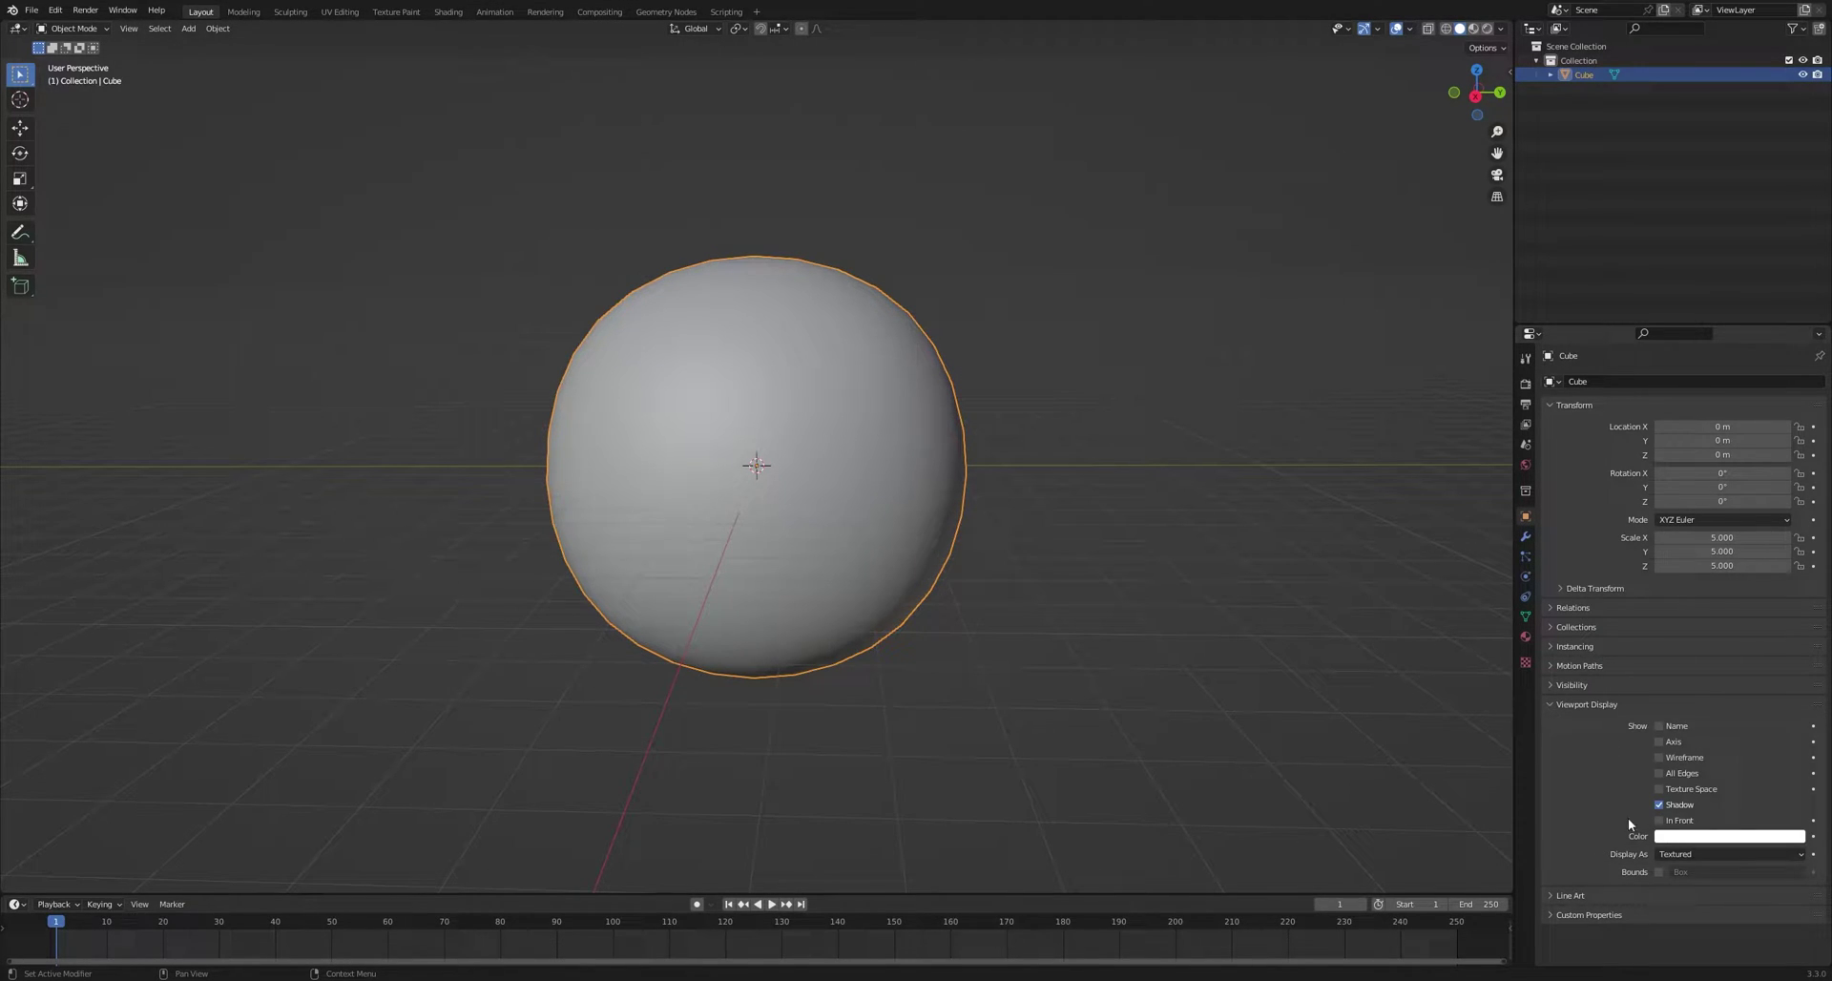
click(1714, 852)
click(1698, 885)
click(785, 363)
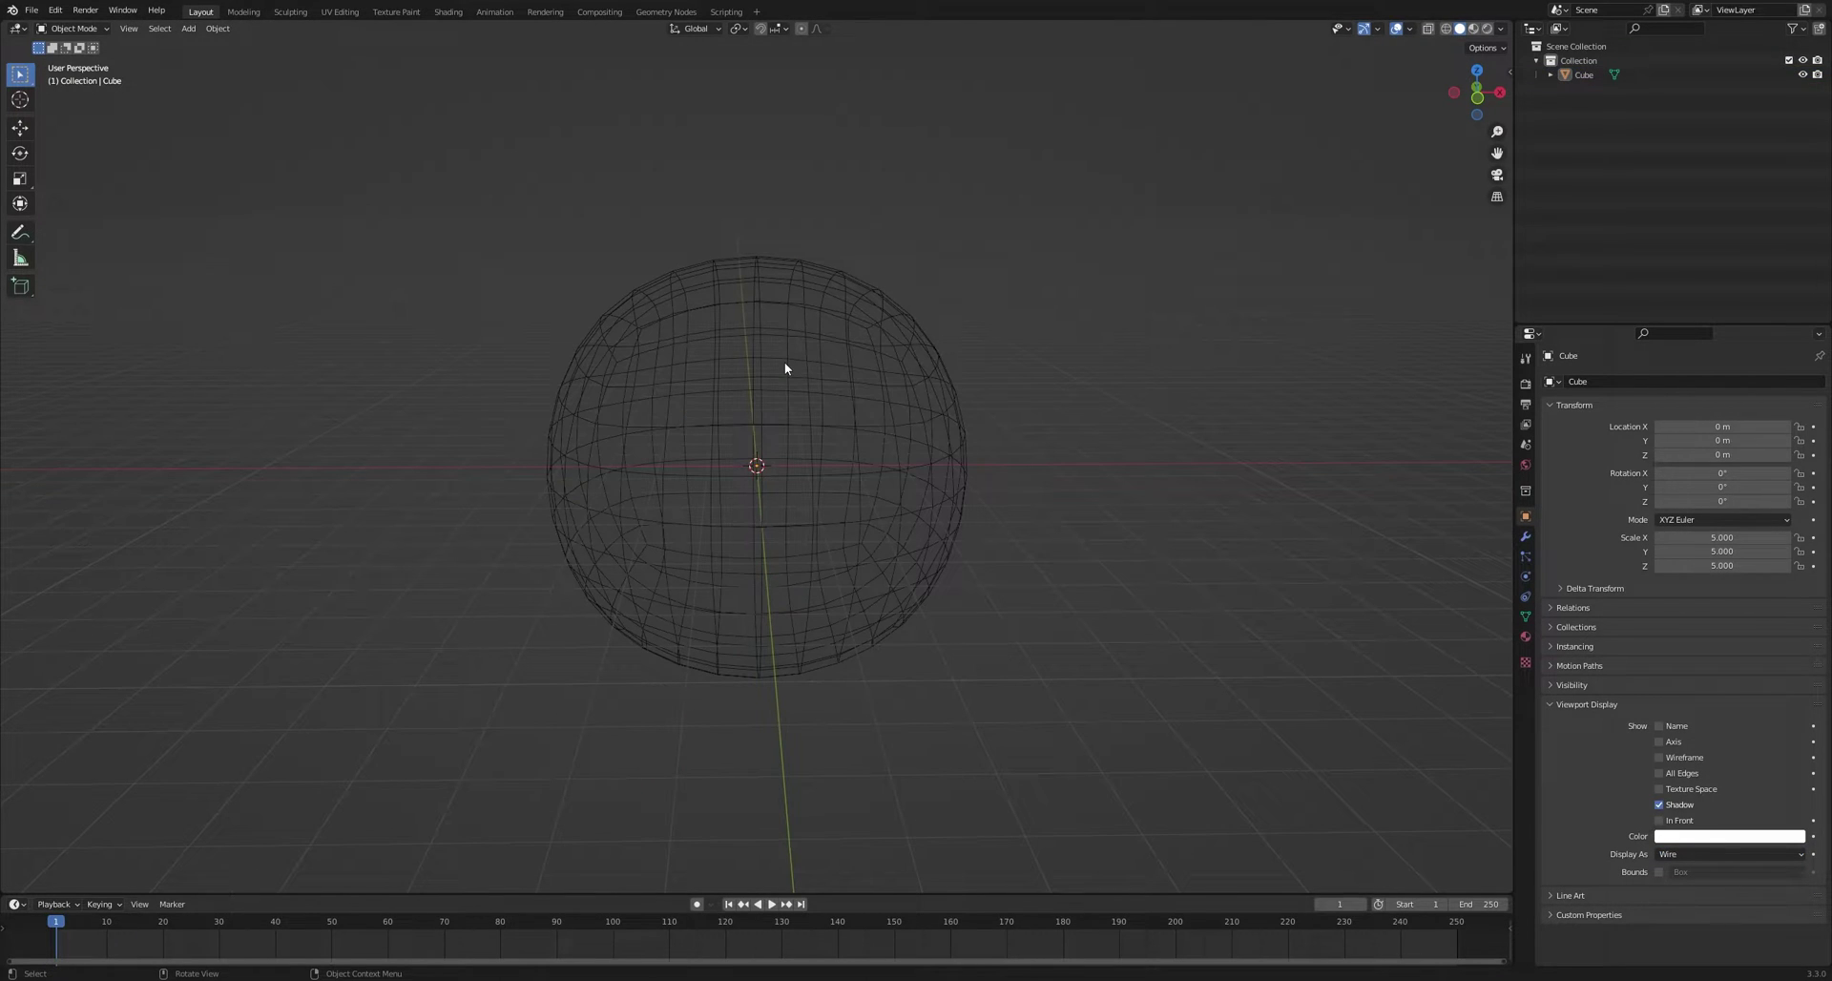
- Add a new cube inside the wire sphere and round it with a Subdivision Surface modifier and smooth shading
key(shift+a)
click(864, 378)
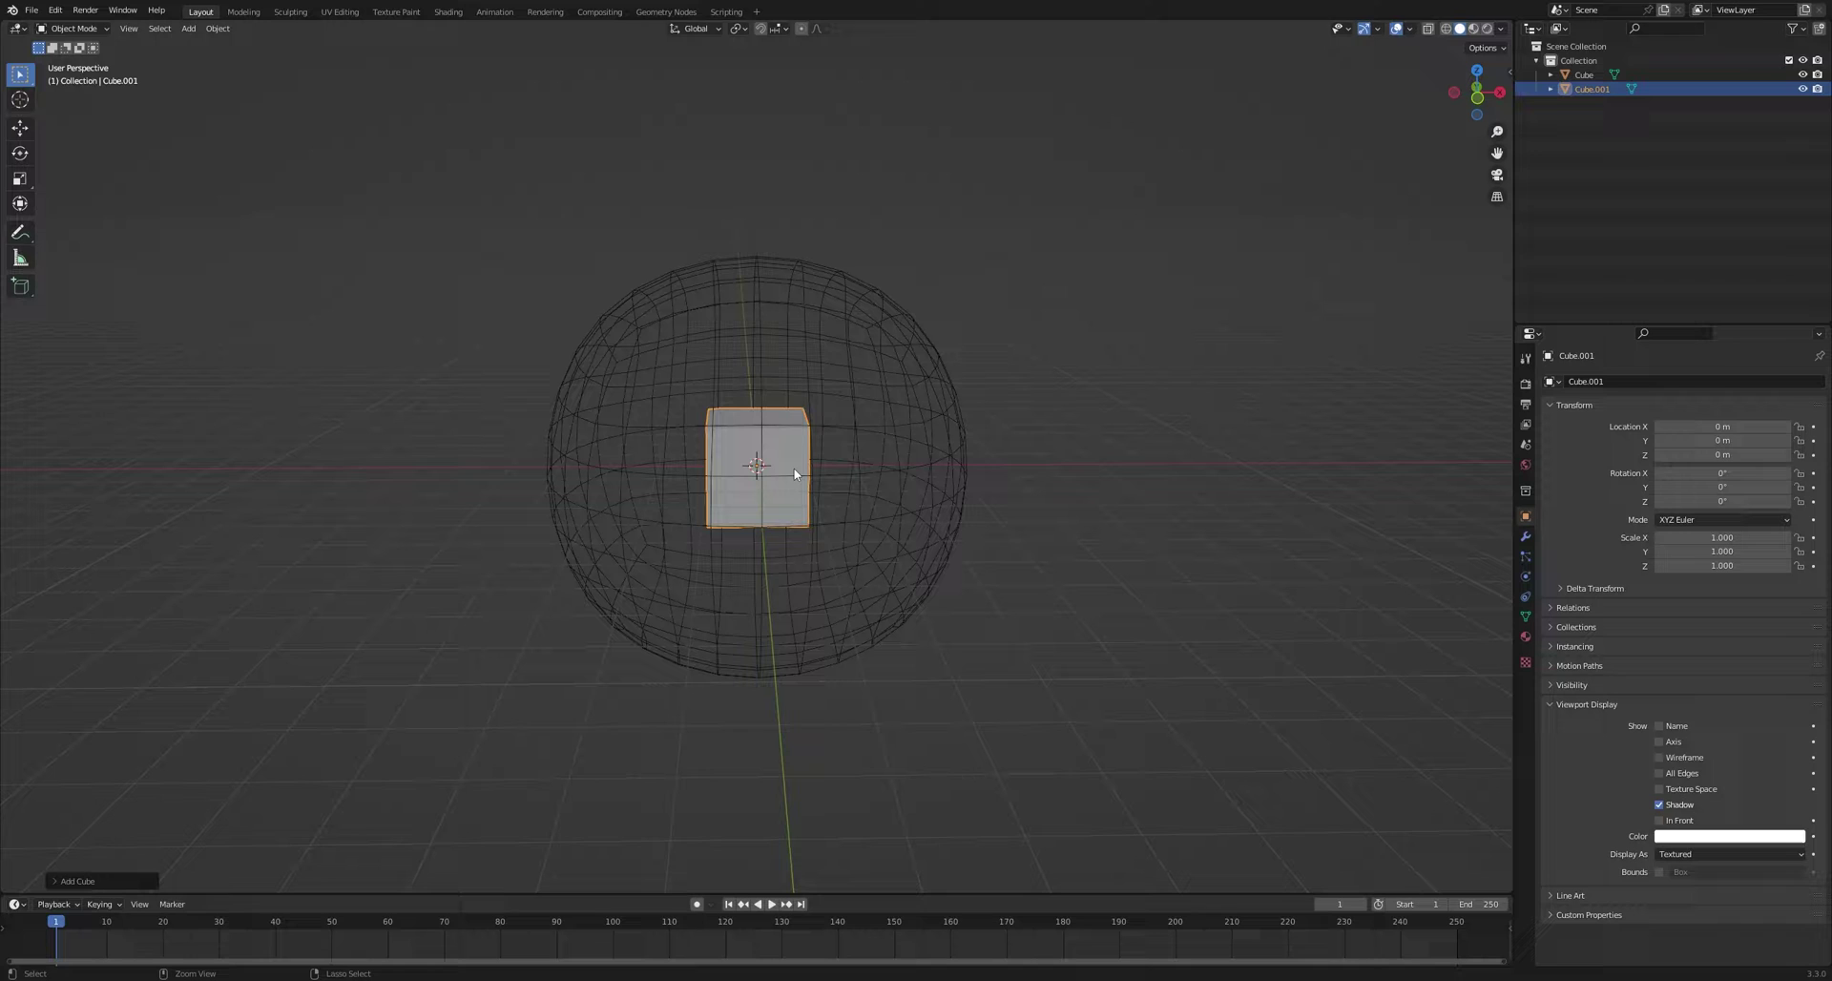
key(ctrl+2)
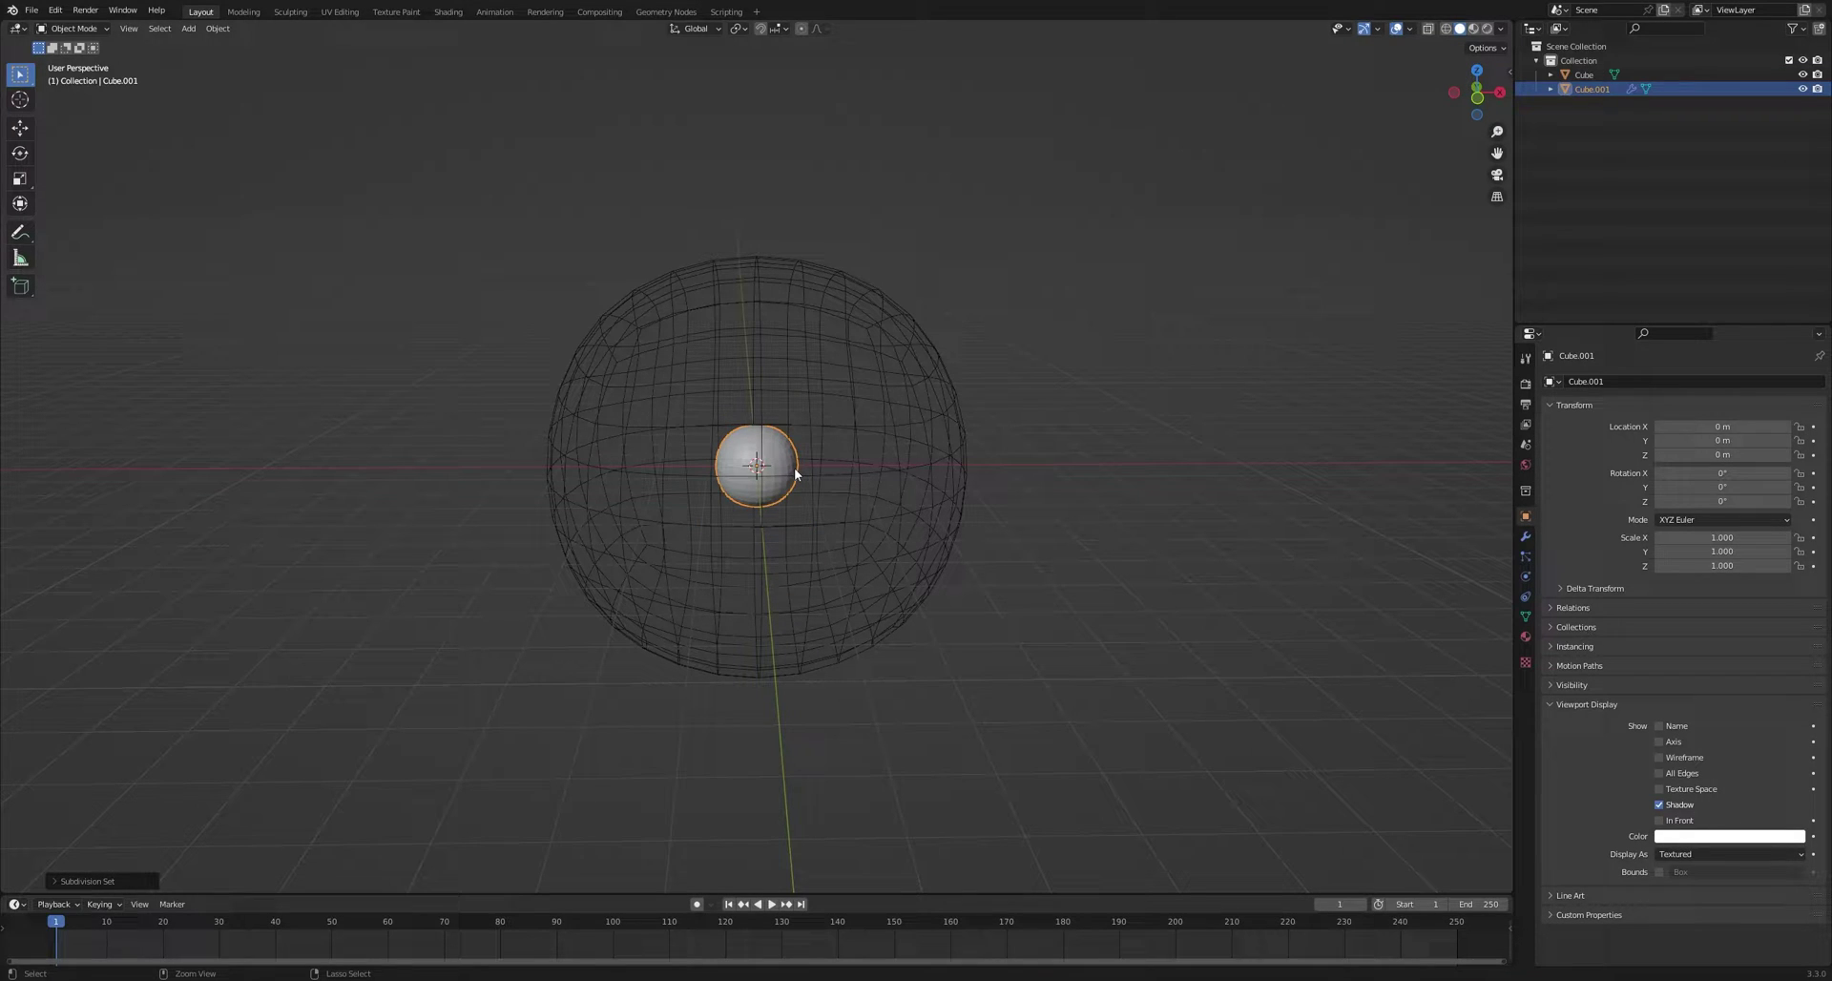
right_click(780, 450)
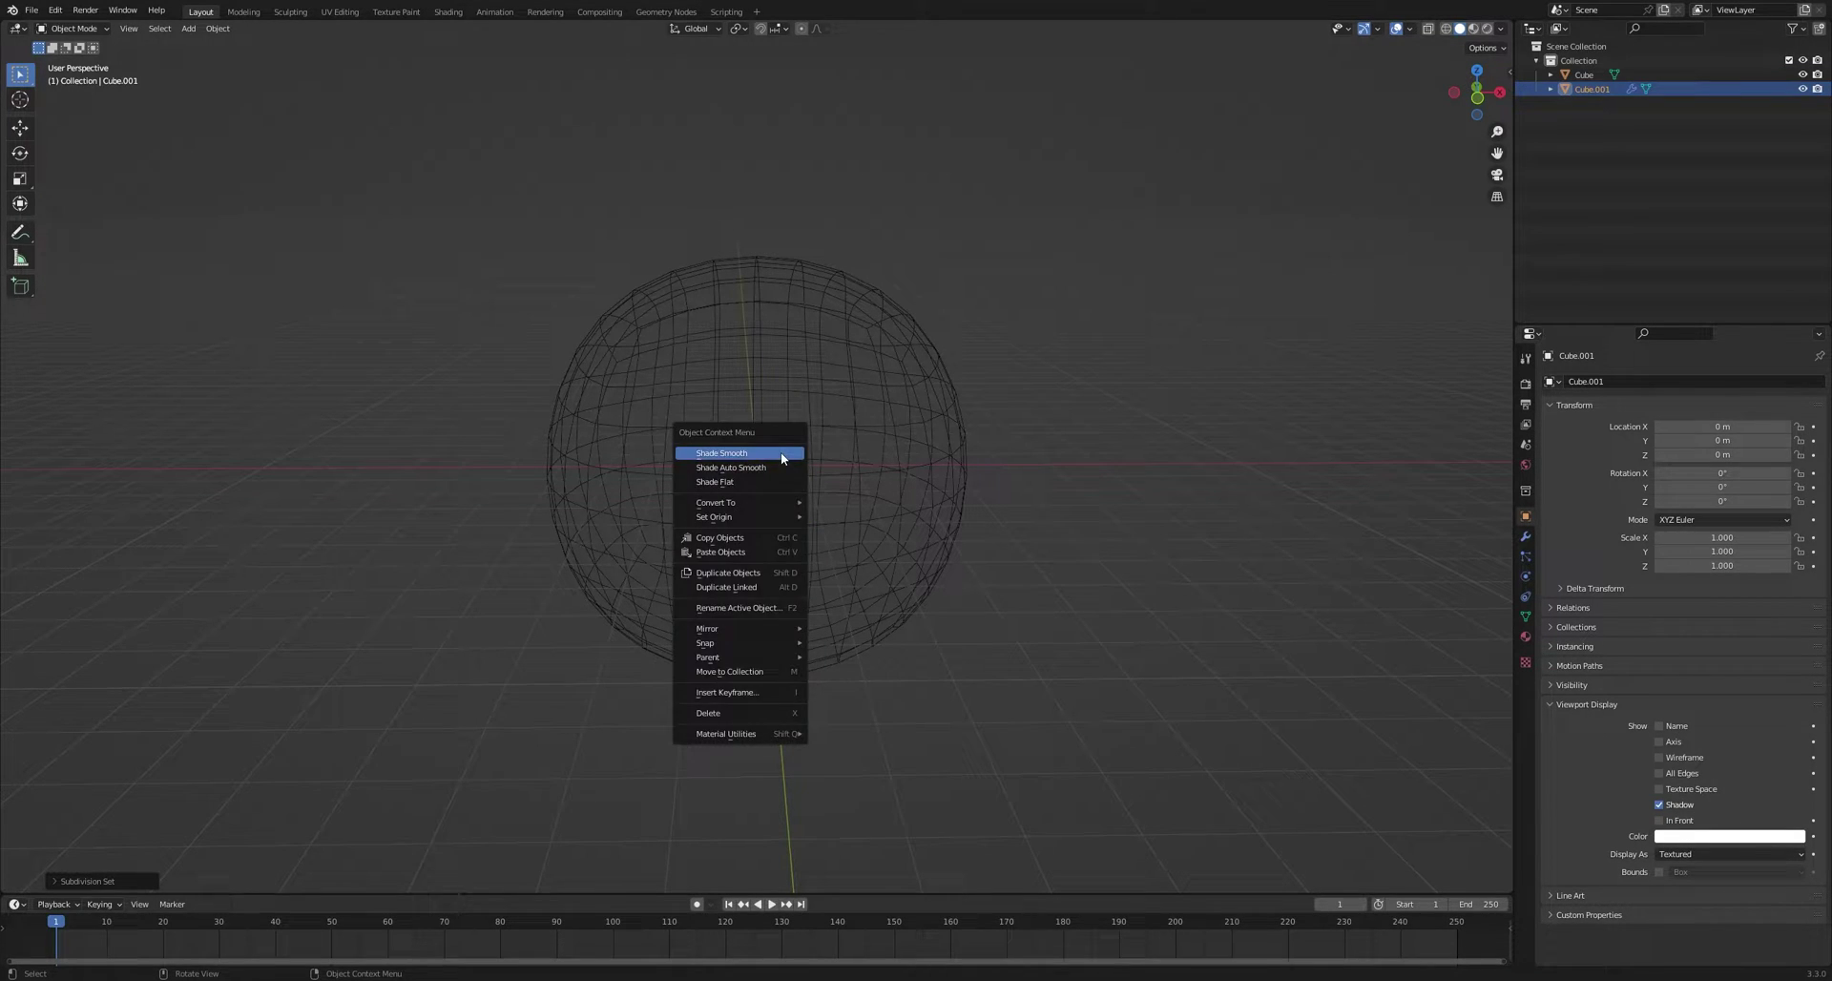
click(781, 450)
- Scale the small inner sphere up to about 1.12 in front view
key(KP_1)
key(s)
click(797, 493)
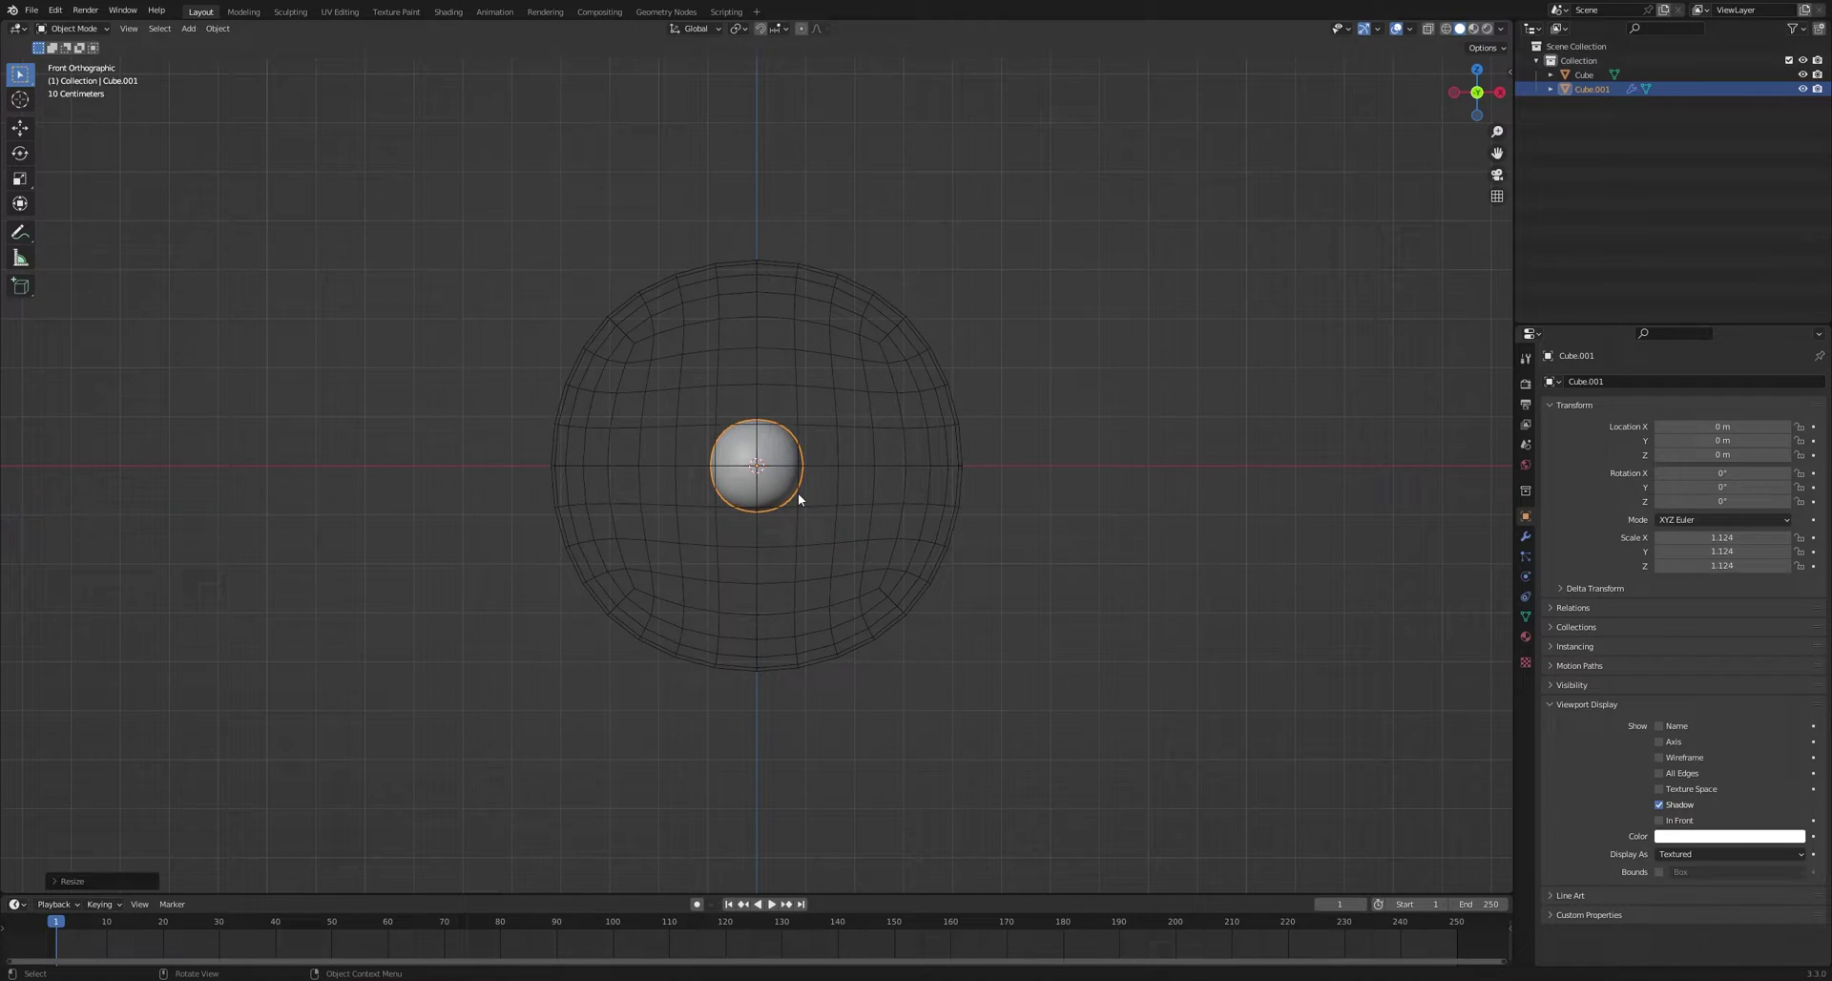
- Duplicate the small sphere repeatedly and spread the copies inside the wire sphere
key(shift+d)
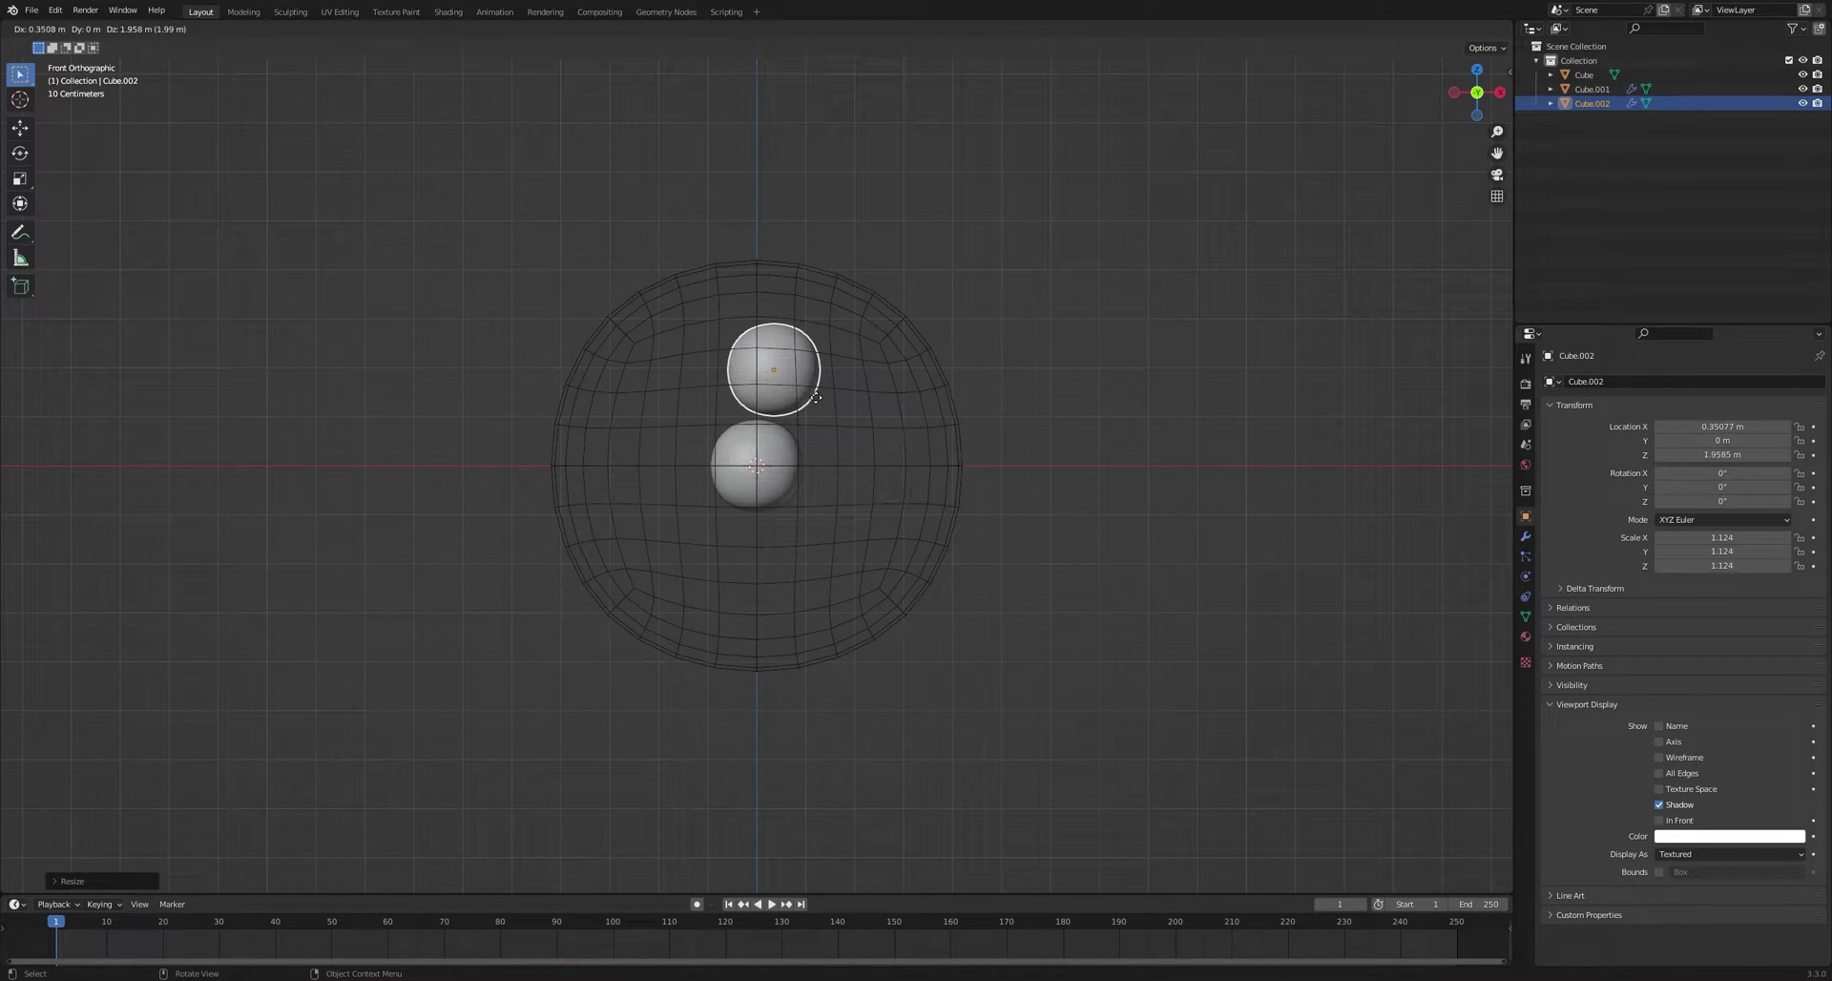
click(817, 398)
middle_drag(840, 422, 924, 516)
key(shift+d)
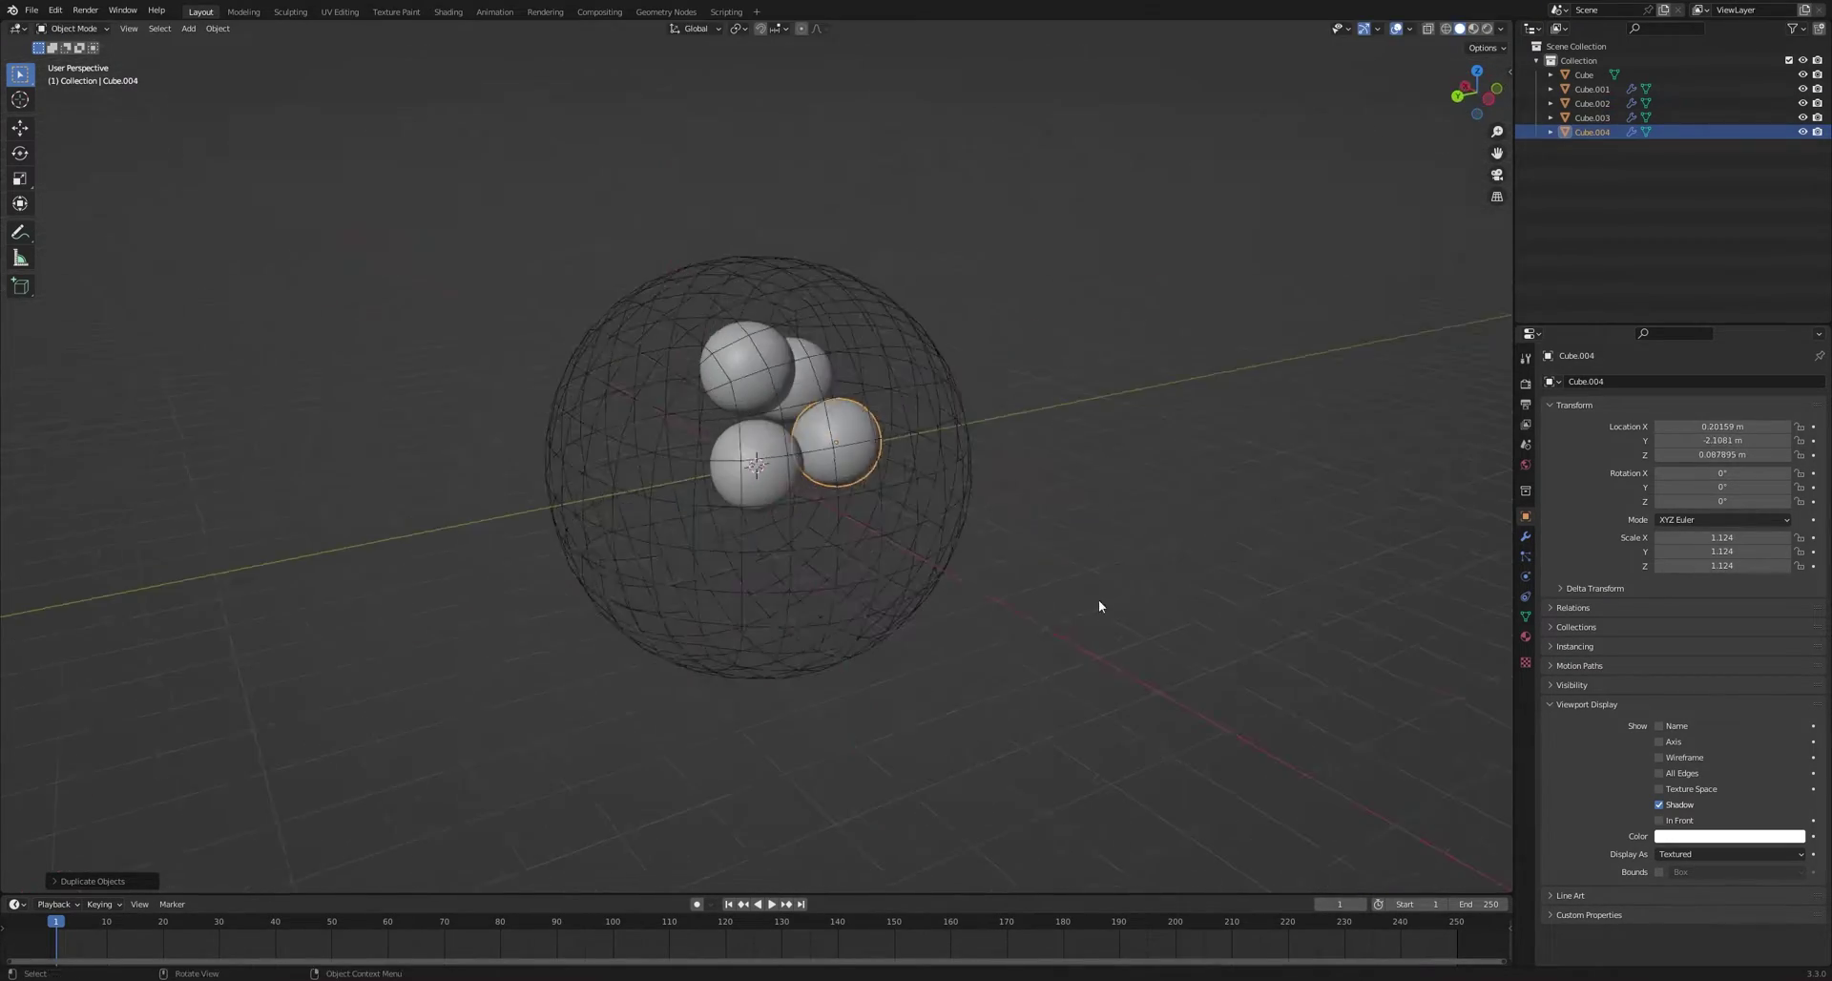
key(shift+d)
click(769, 501)
- Show the selectable restriction toggle in the object hierarchy and make the large wire sphere unselectable
click(1792, 28)
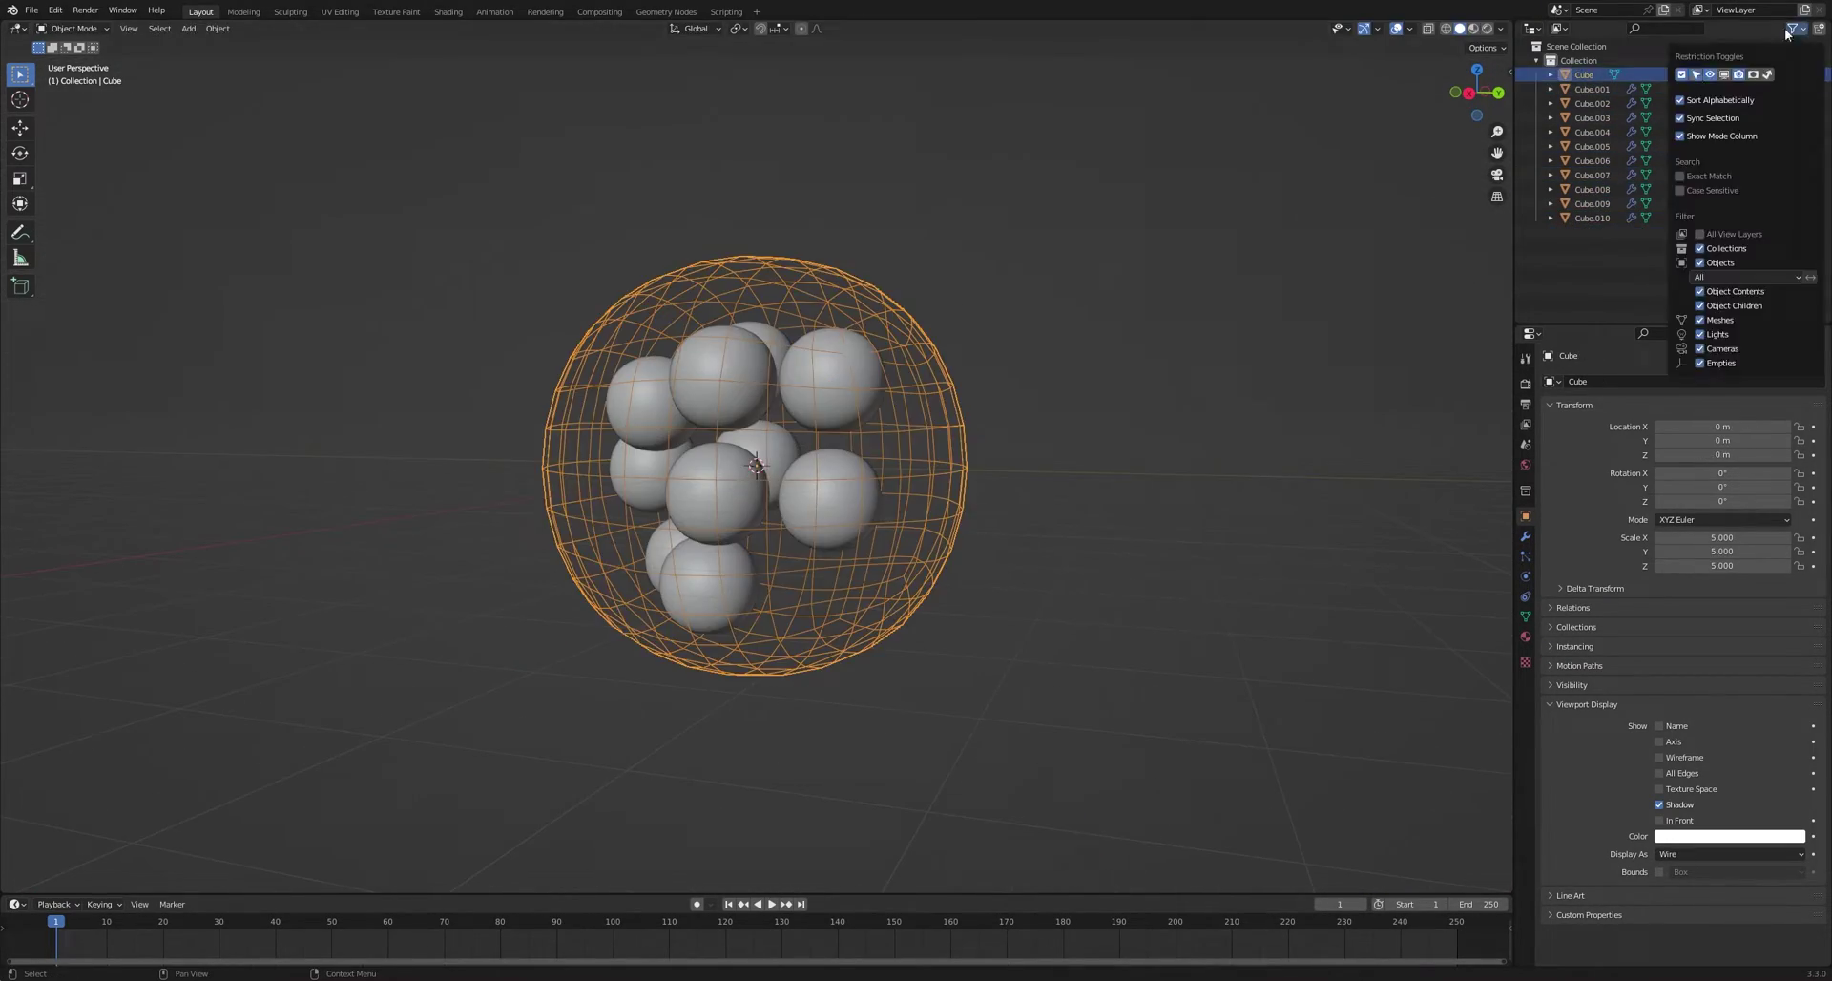
click(1703, 73)
click(1788, 74)
- Duplicate more small spheres to fill the remaining gaps inside the wire sphere
key(shift+d)
key(shift+d)
middle_drag(731, 528, 820, 383)
click(913, 487)
key(shift+d)
key(shift+d)
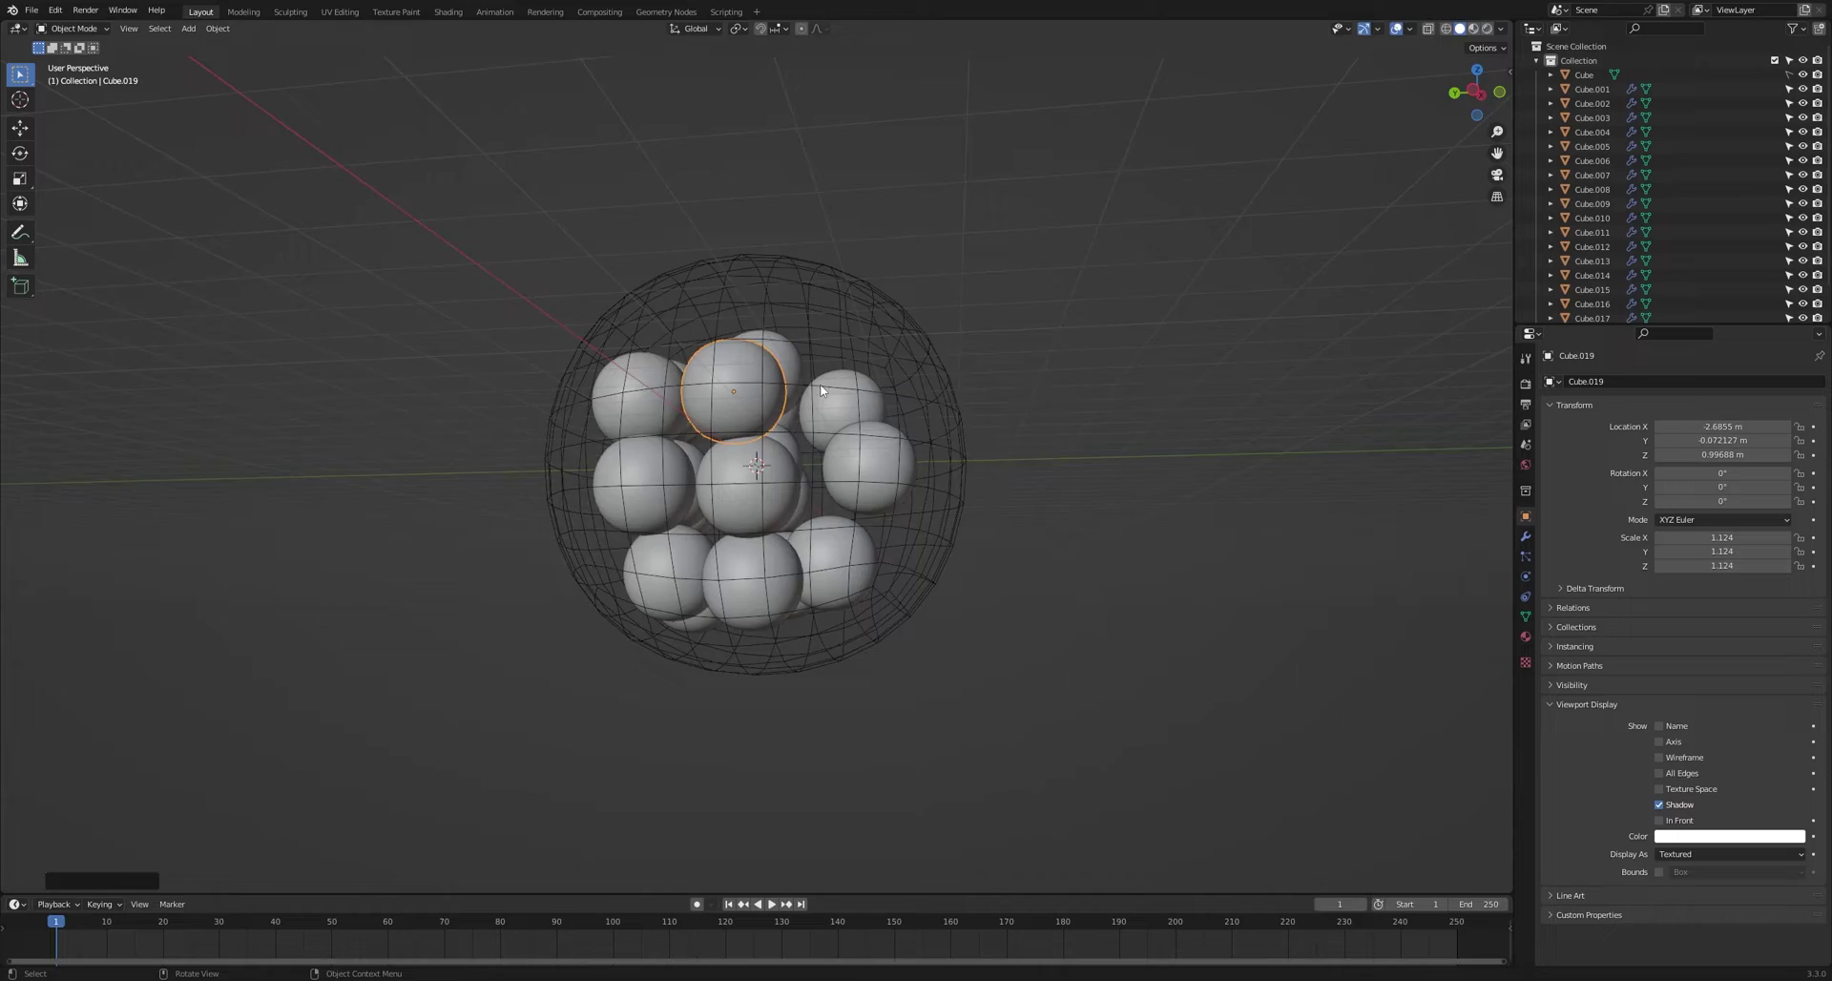
- Shrink some of the duplicated spheres to a scale of about 0.84 and move them into free gaps
key(s)
key(g)
key(KP_1)
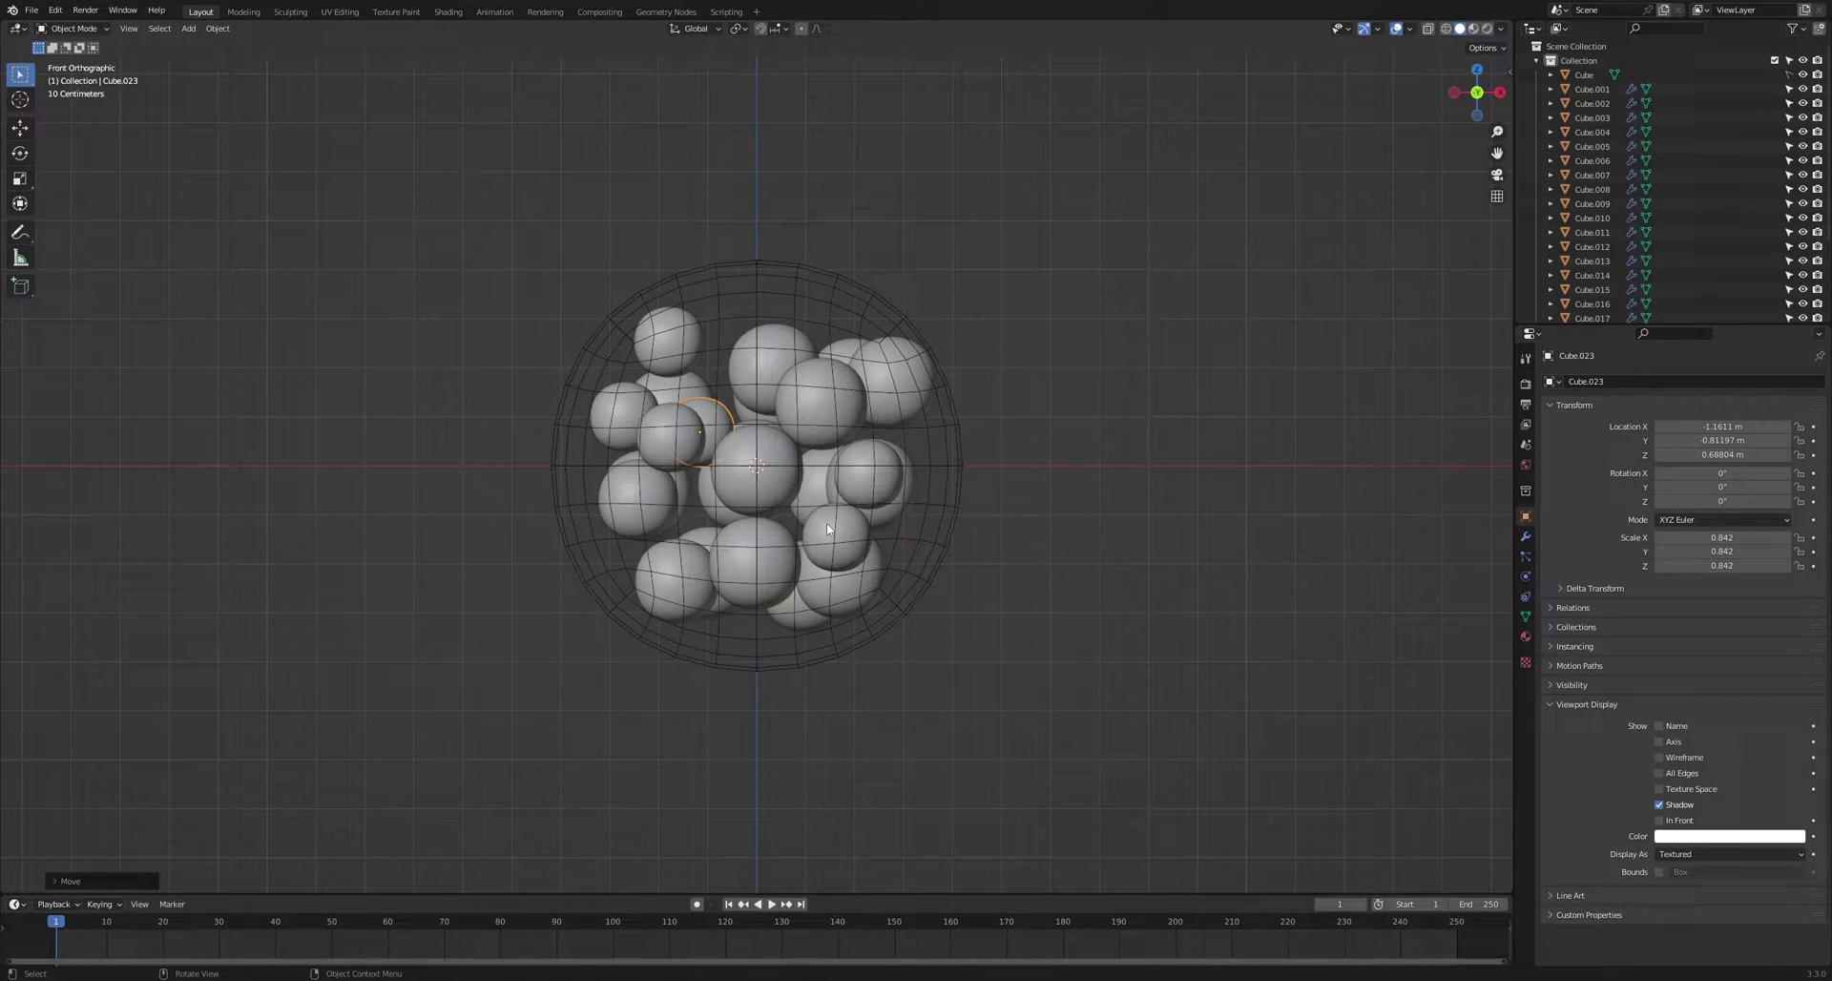
- Save the project to the Desktop as Soft_Body_Sim.blend
key(ctrl+s)
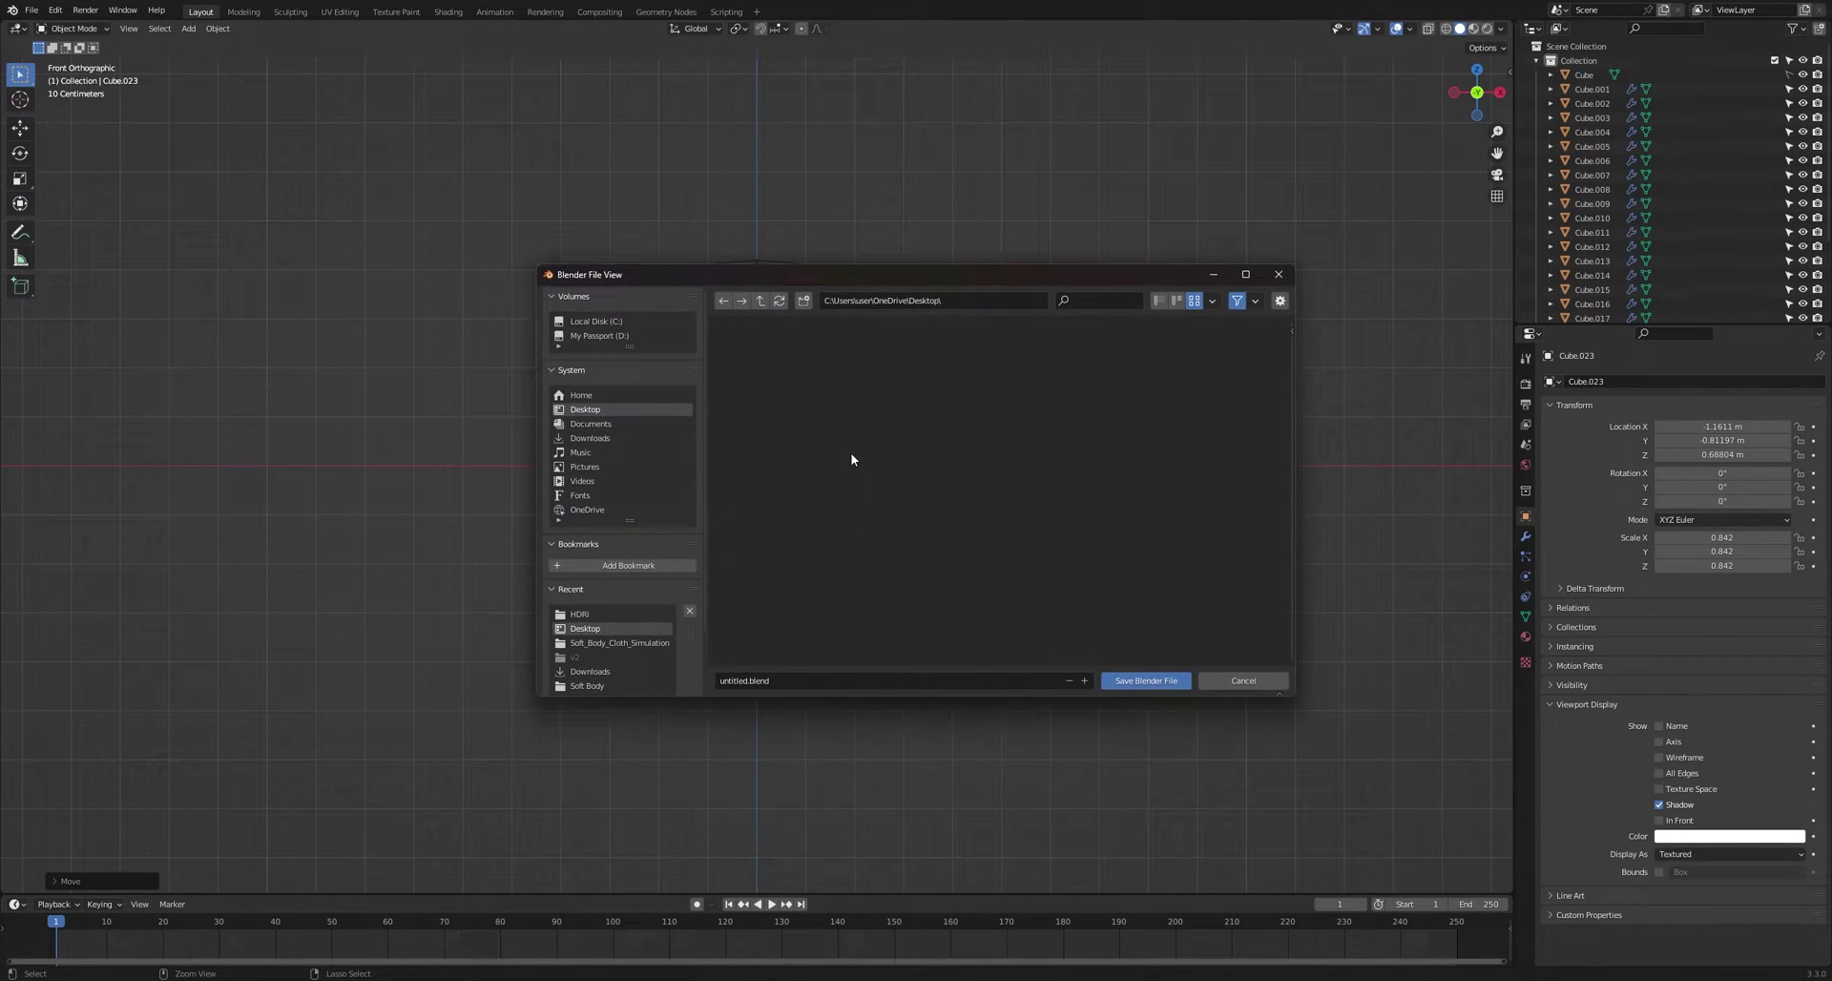
key(Right)
key(BackSpace)
text(Soft)
key(Return)
click(1148, 681)
click(1122, 661)
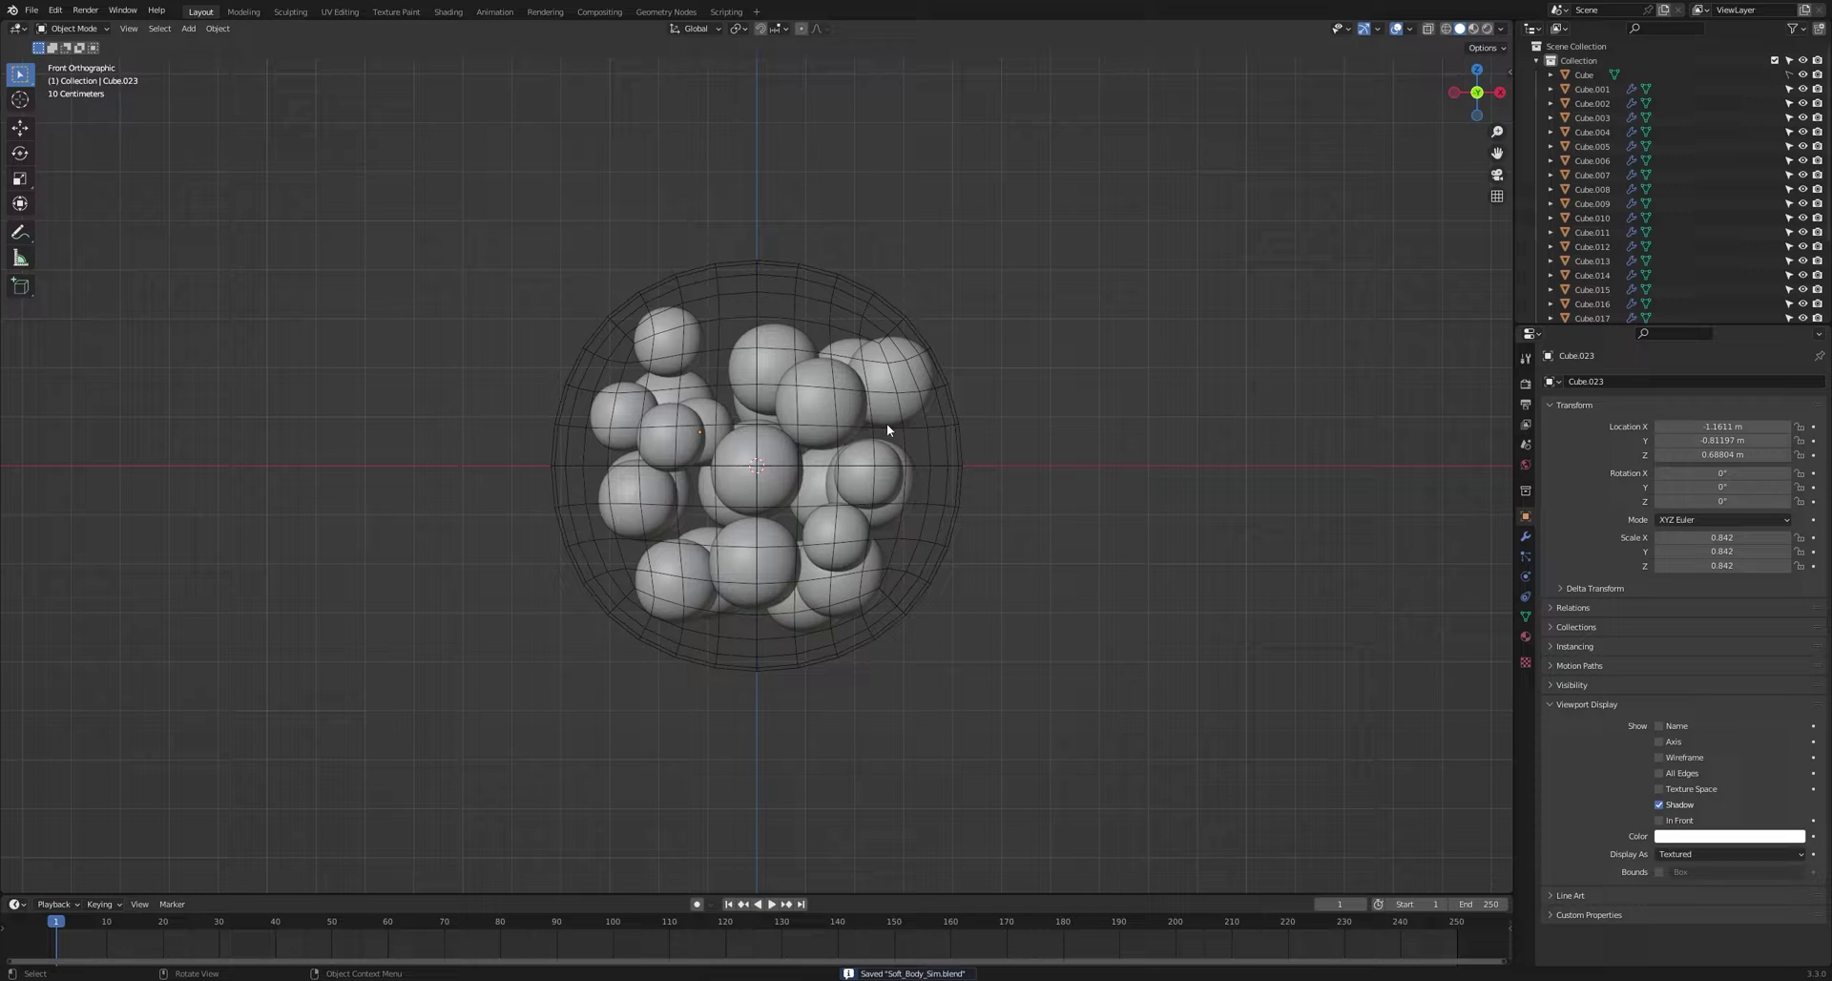
- Select all the small spheres, scale them down together by roughly a third at frame 10, and insert a Scale keyframe
click(818, 407)
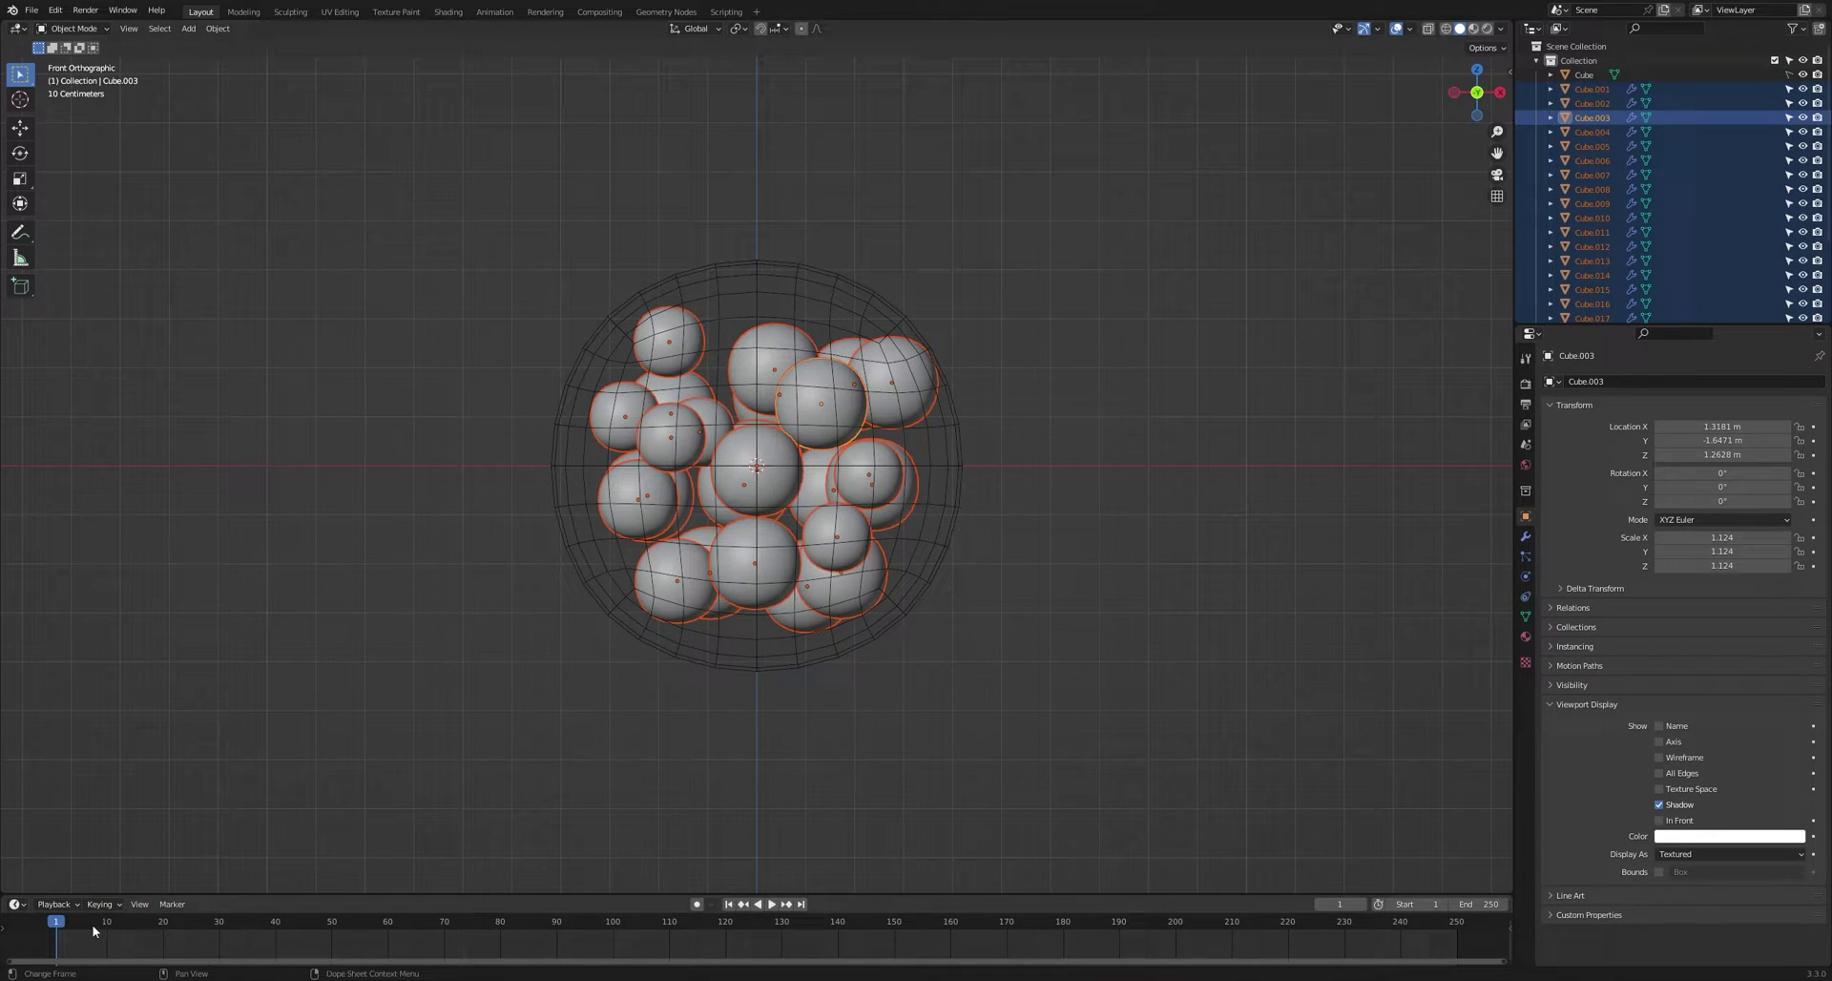
key(space)
key(s)
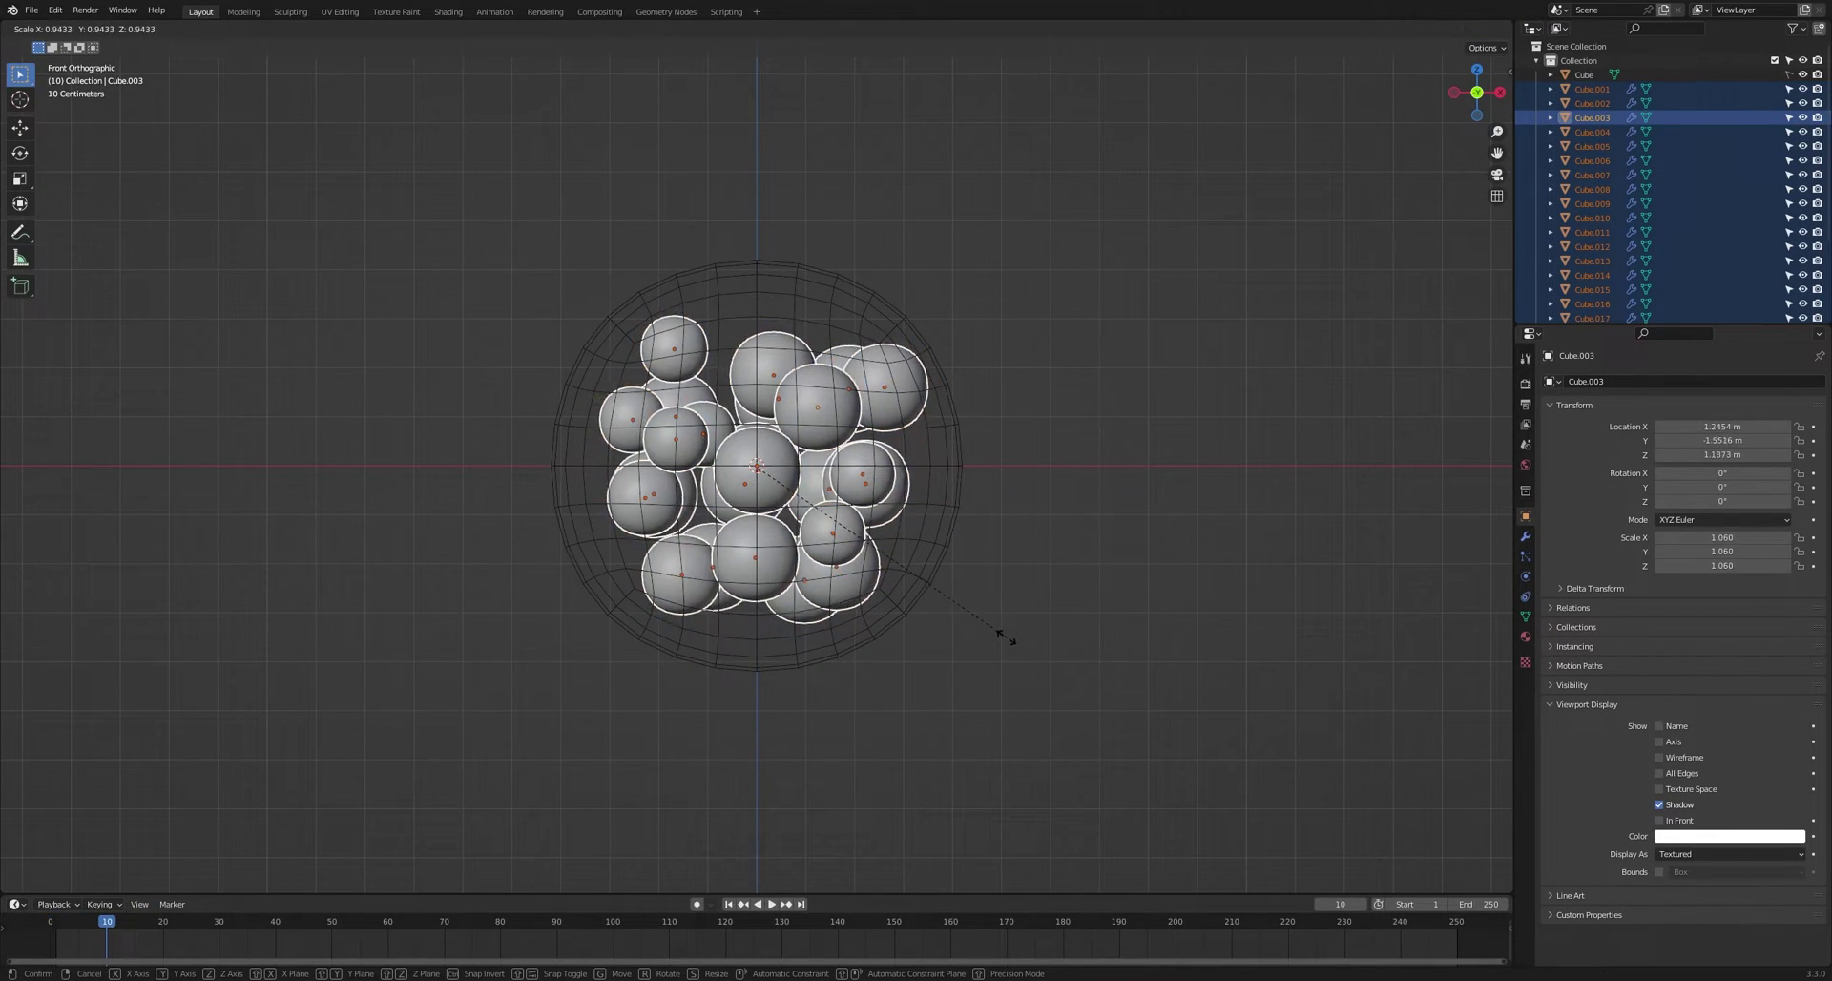
click(914, 597)
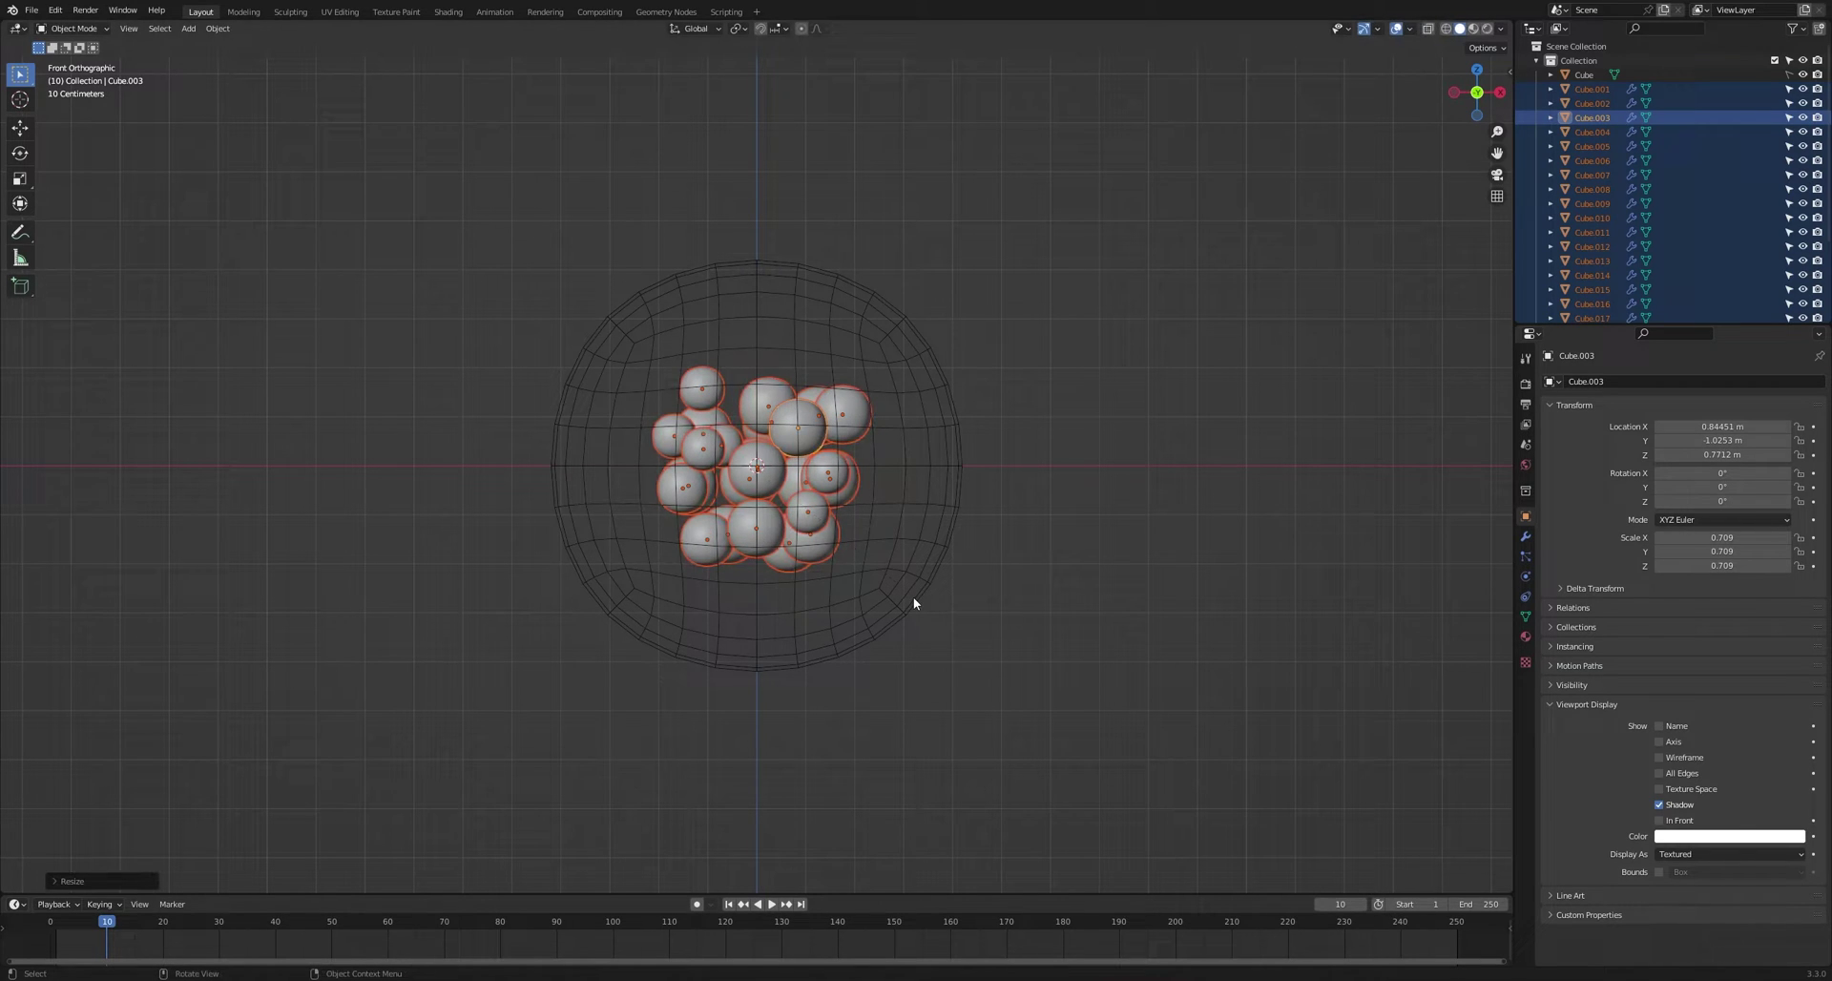
key(i)
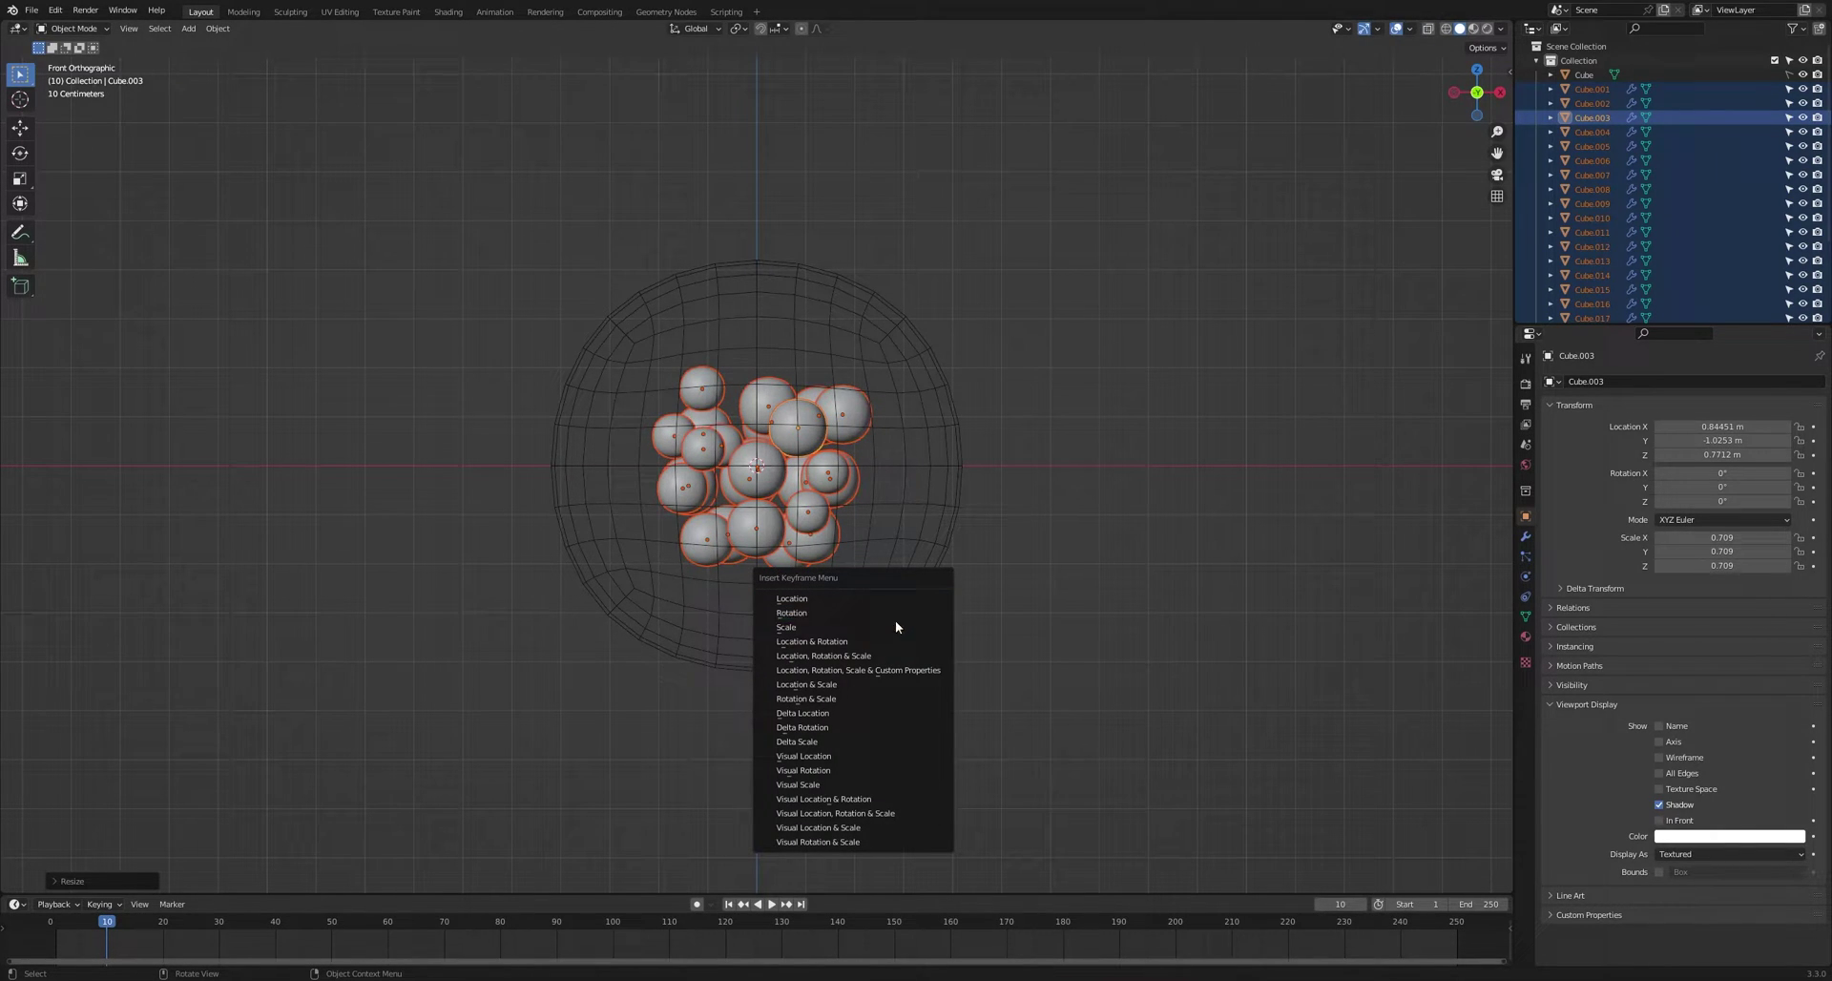
click(892, 626)
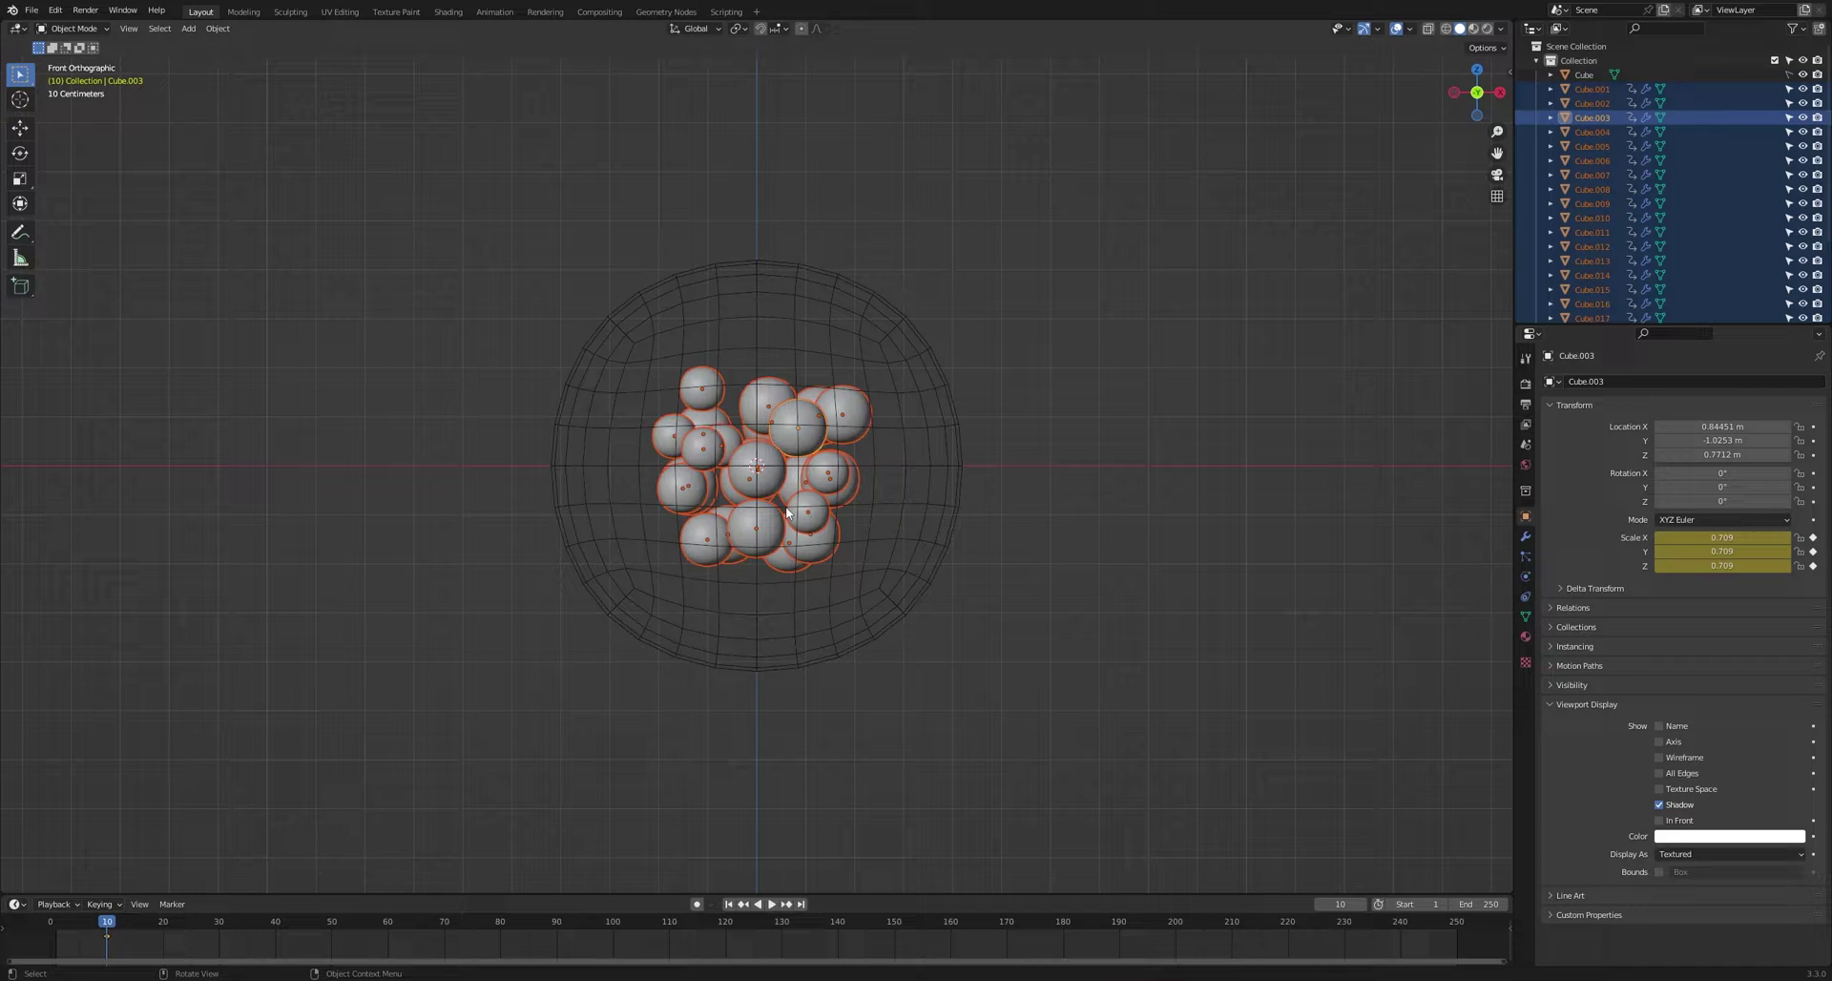
- Shrink all the small spheres to about a third of their size at frame 1 and insert a Scale keyframe
click(728, 904)
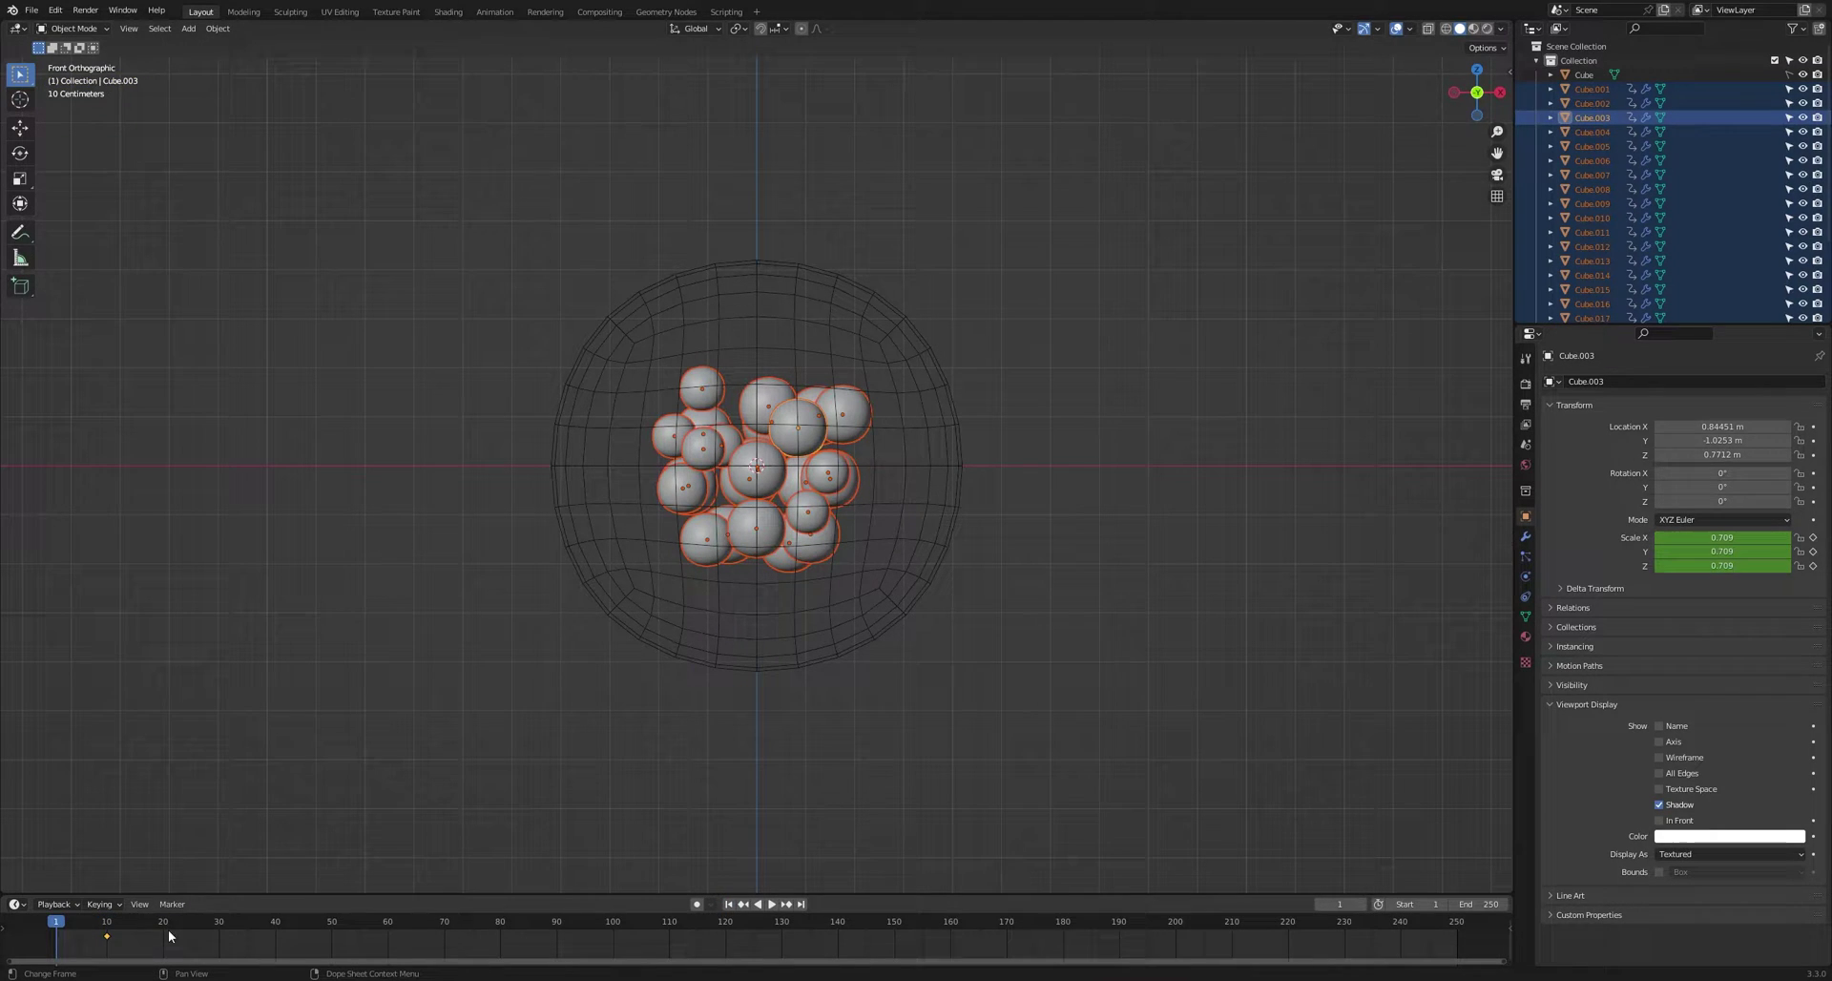
key(s)
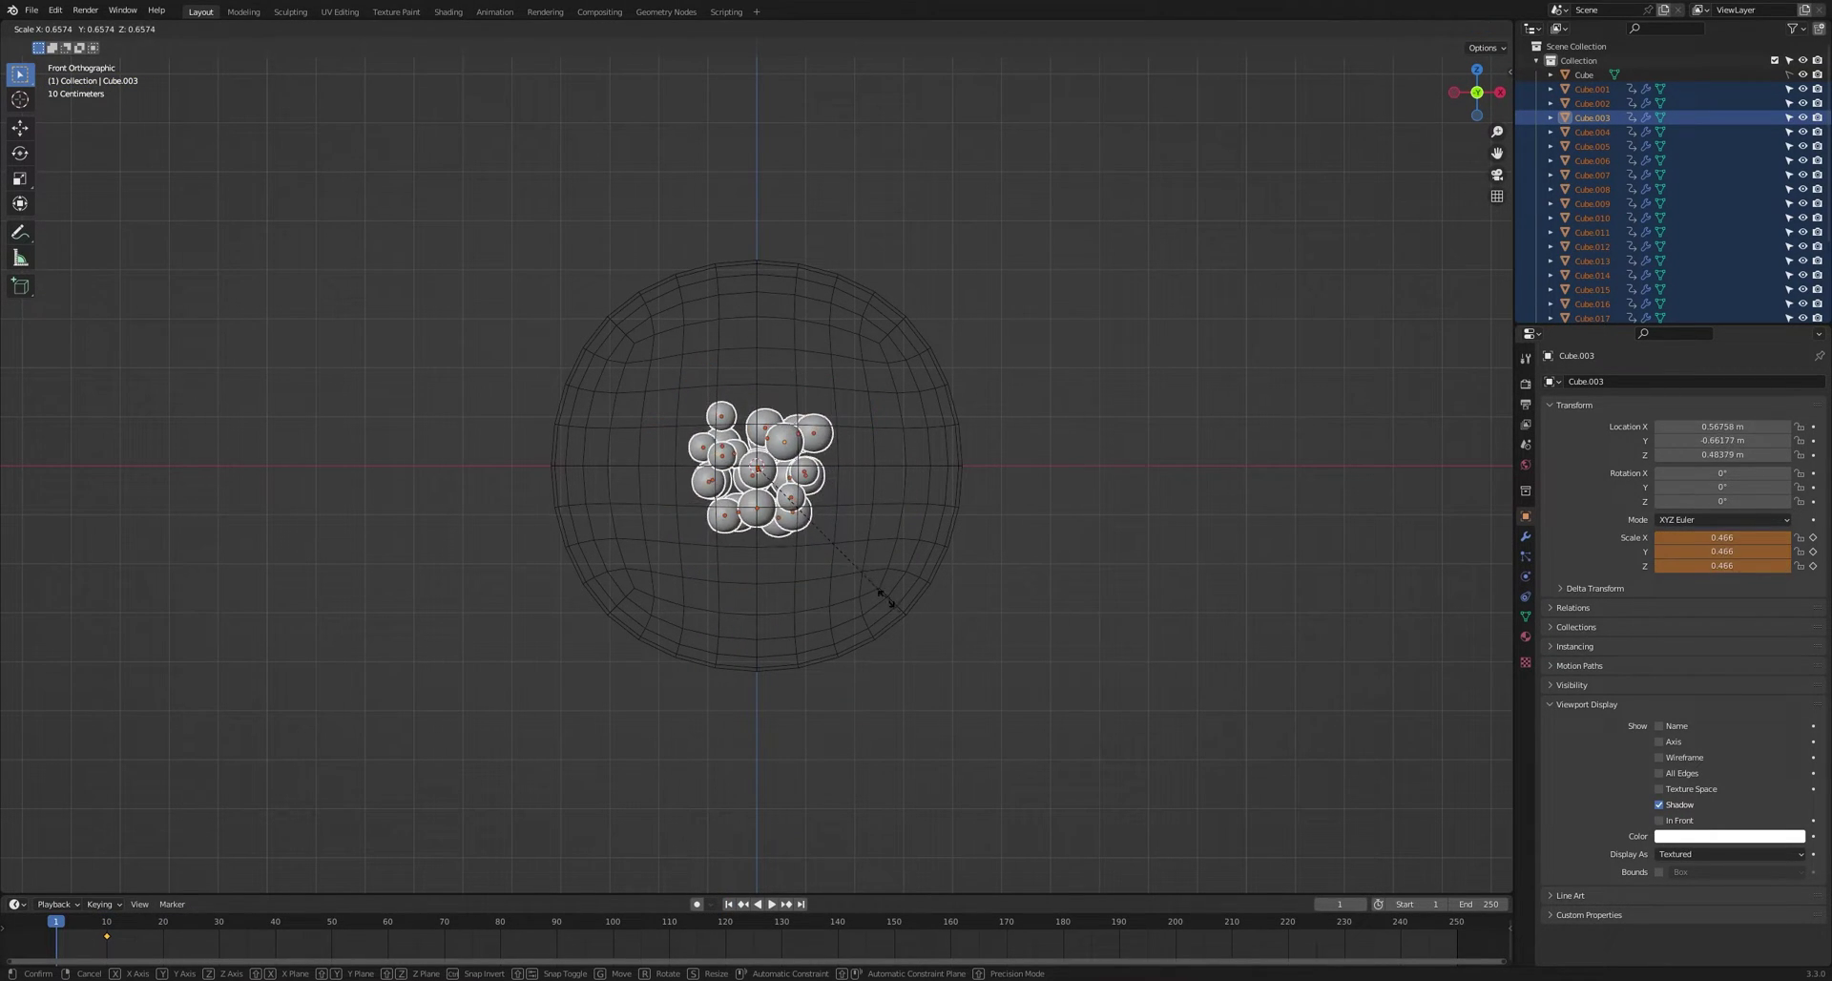
click(824, 541)
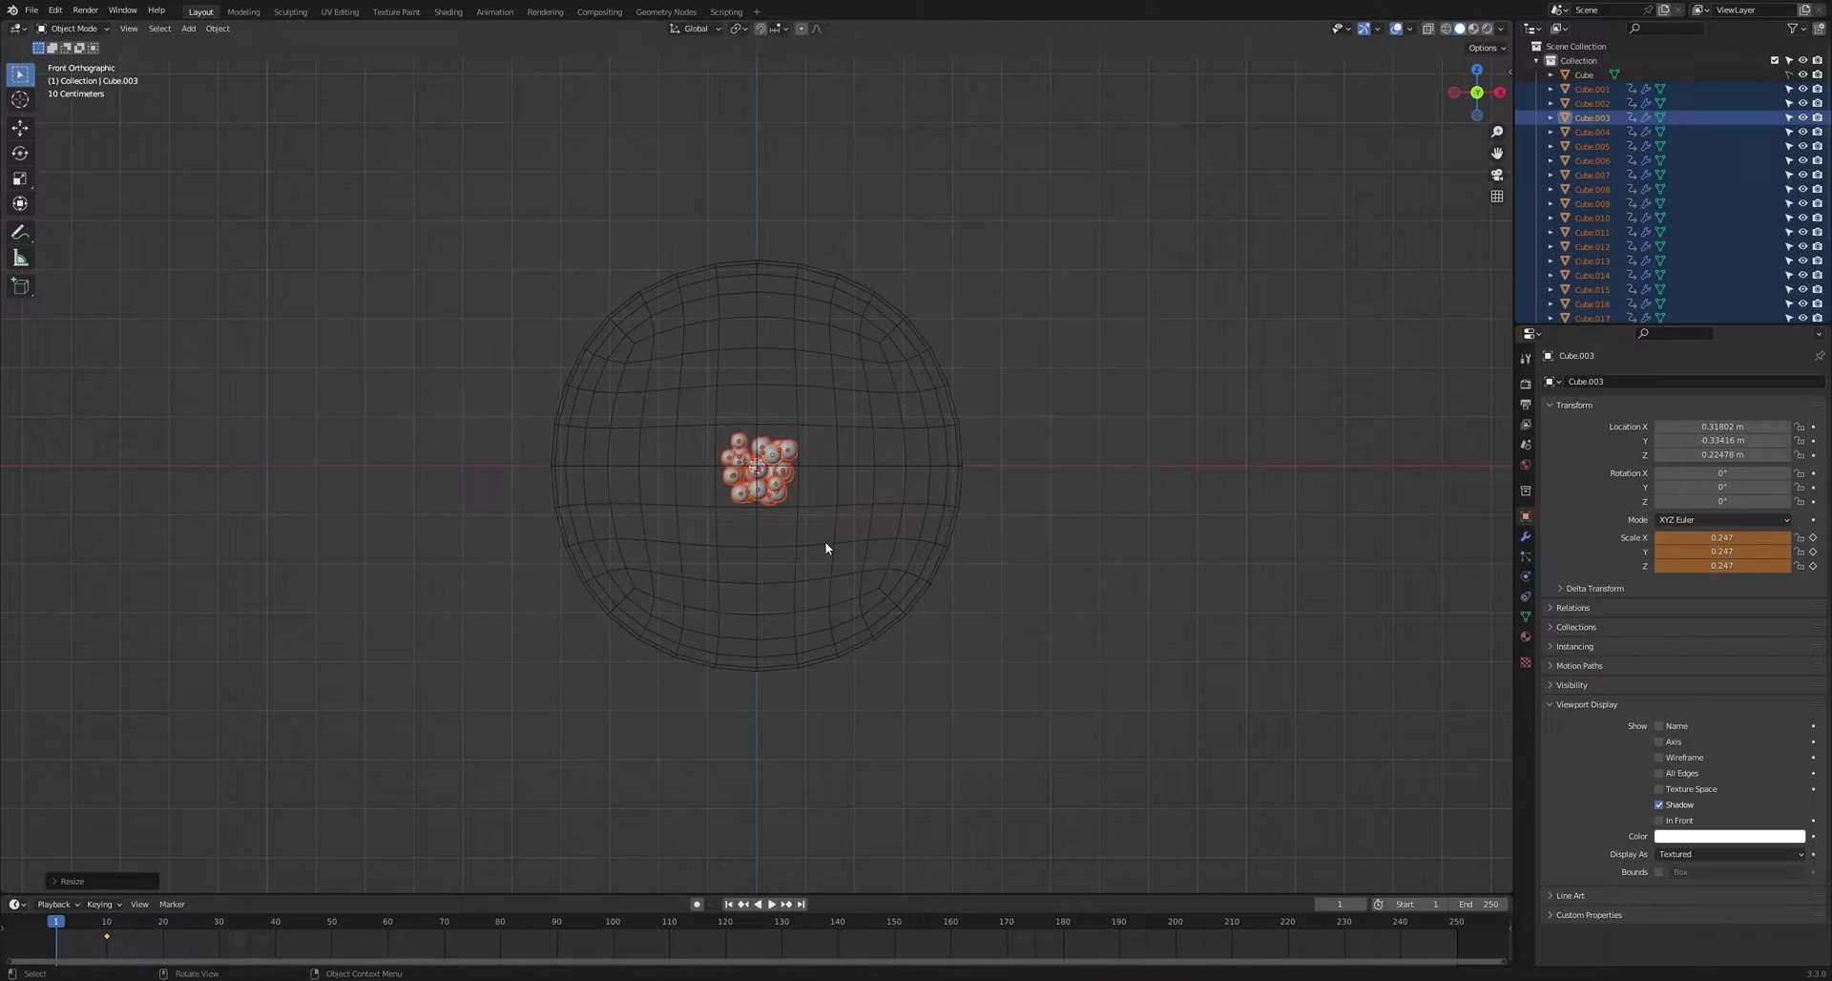
key(i)
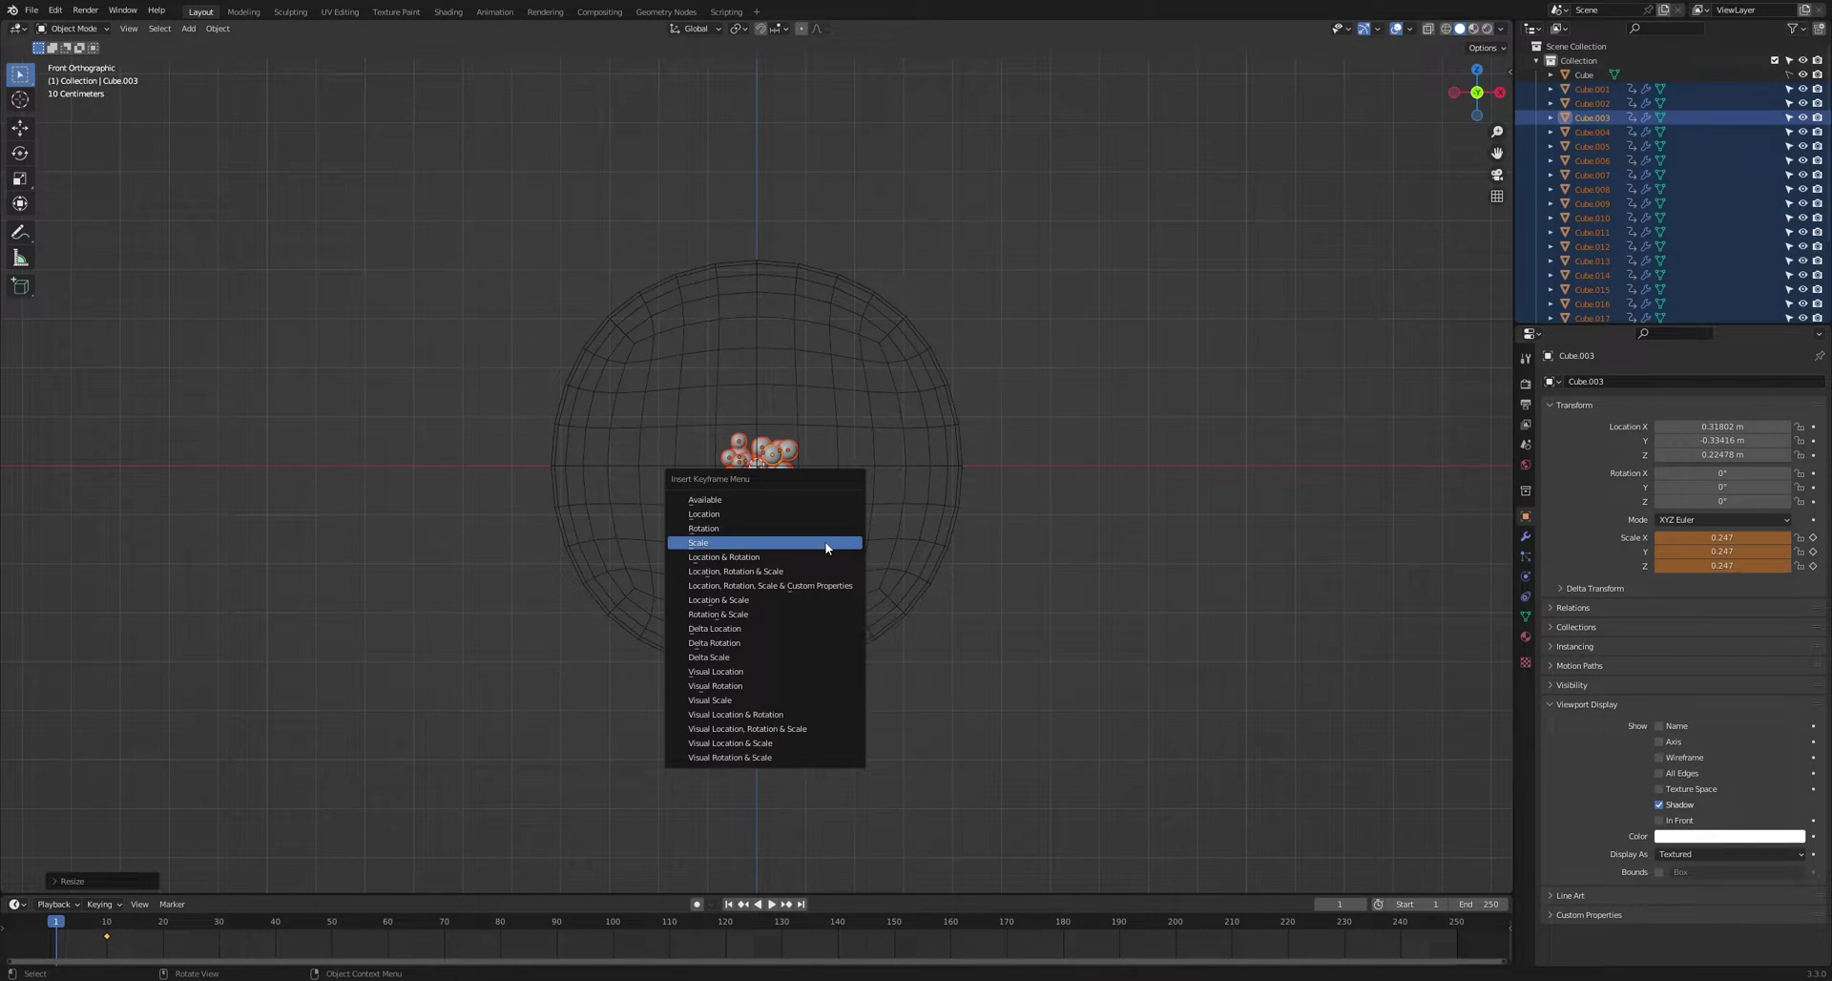
click(827, 546)
- Add Cloth physics to the small sphere at the centre of the cluster
scroll(779, 506, up, 5)
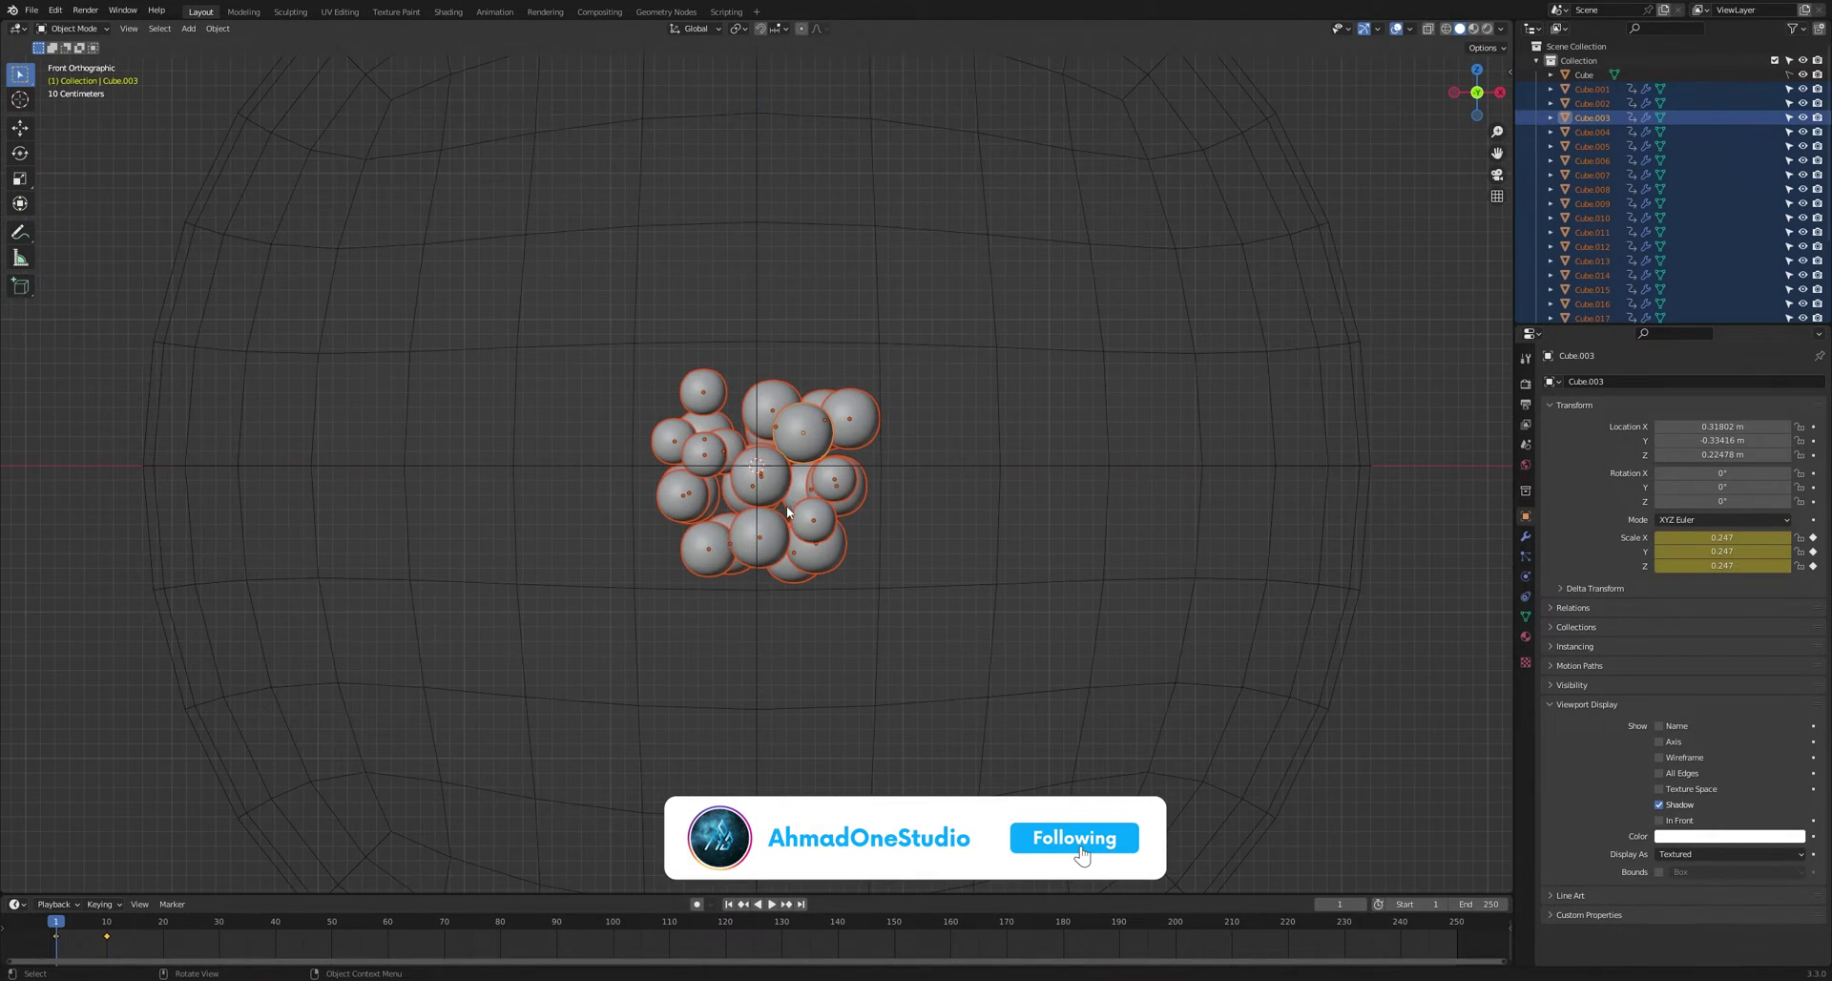
click(775, 494)
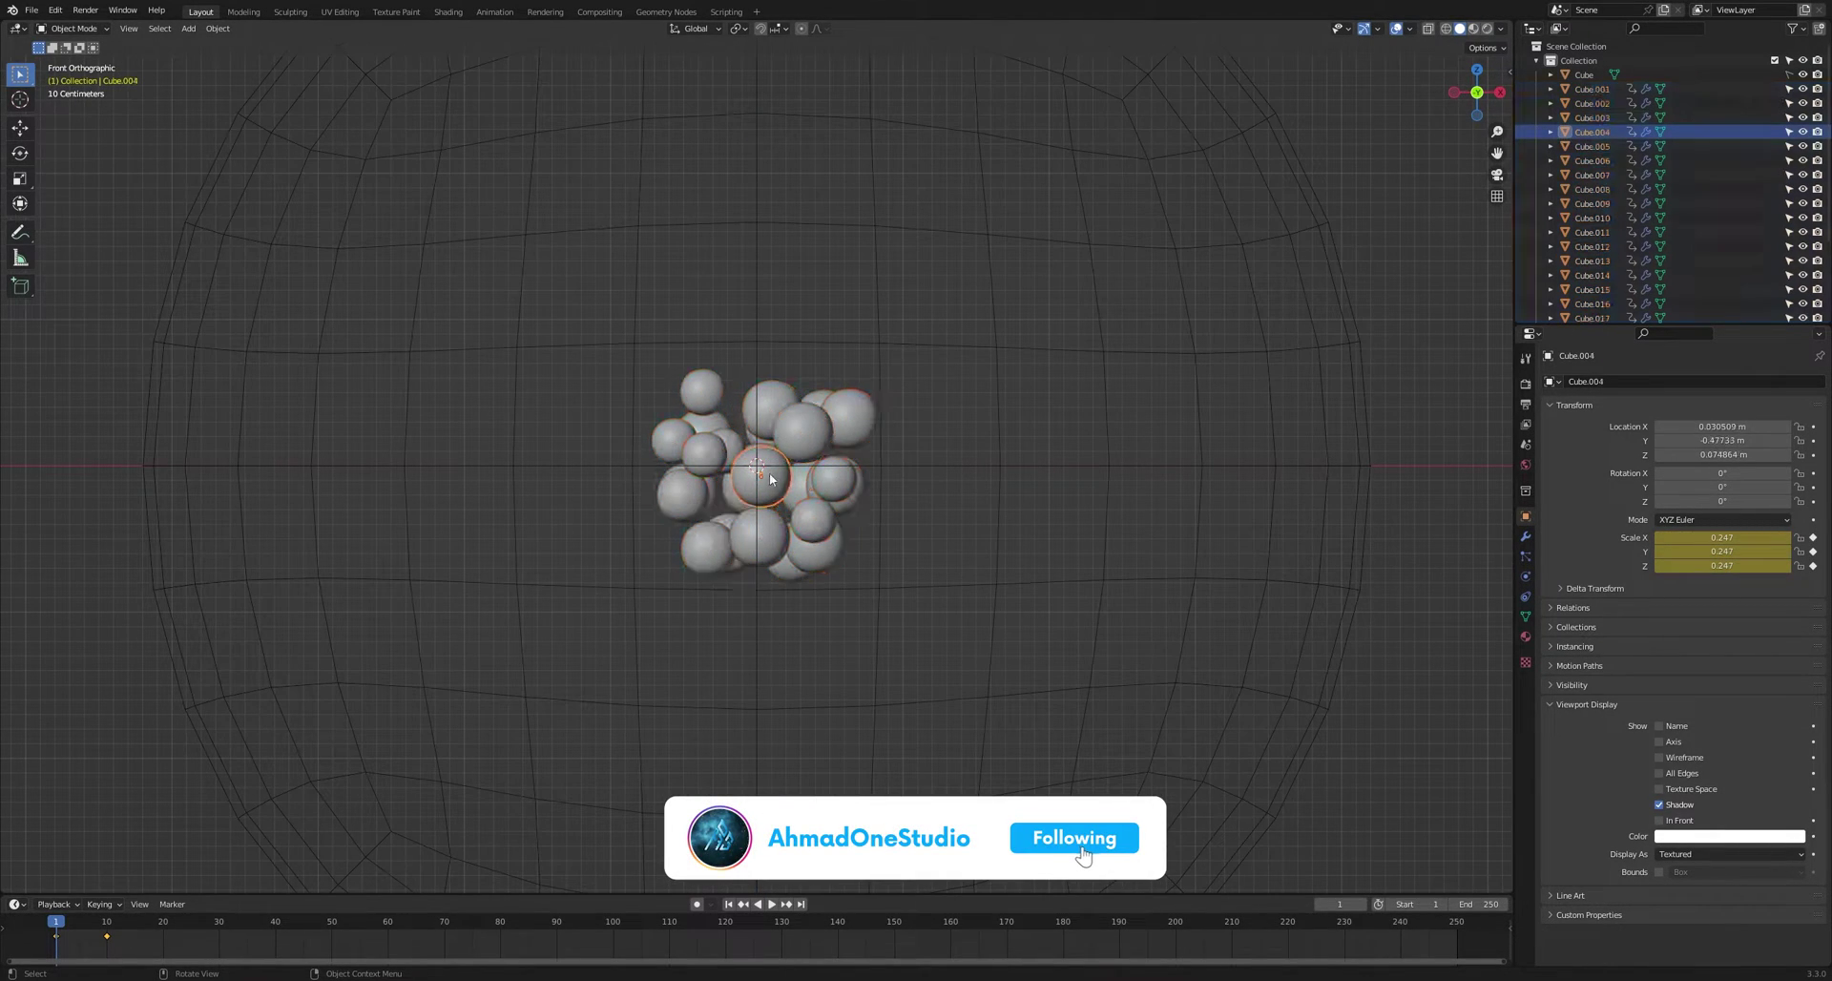
click(1526, 576)
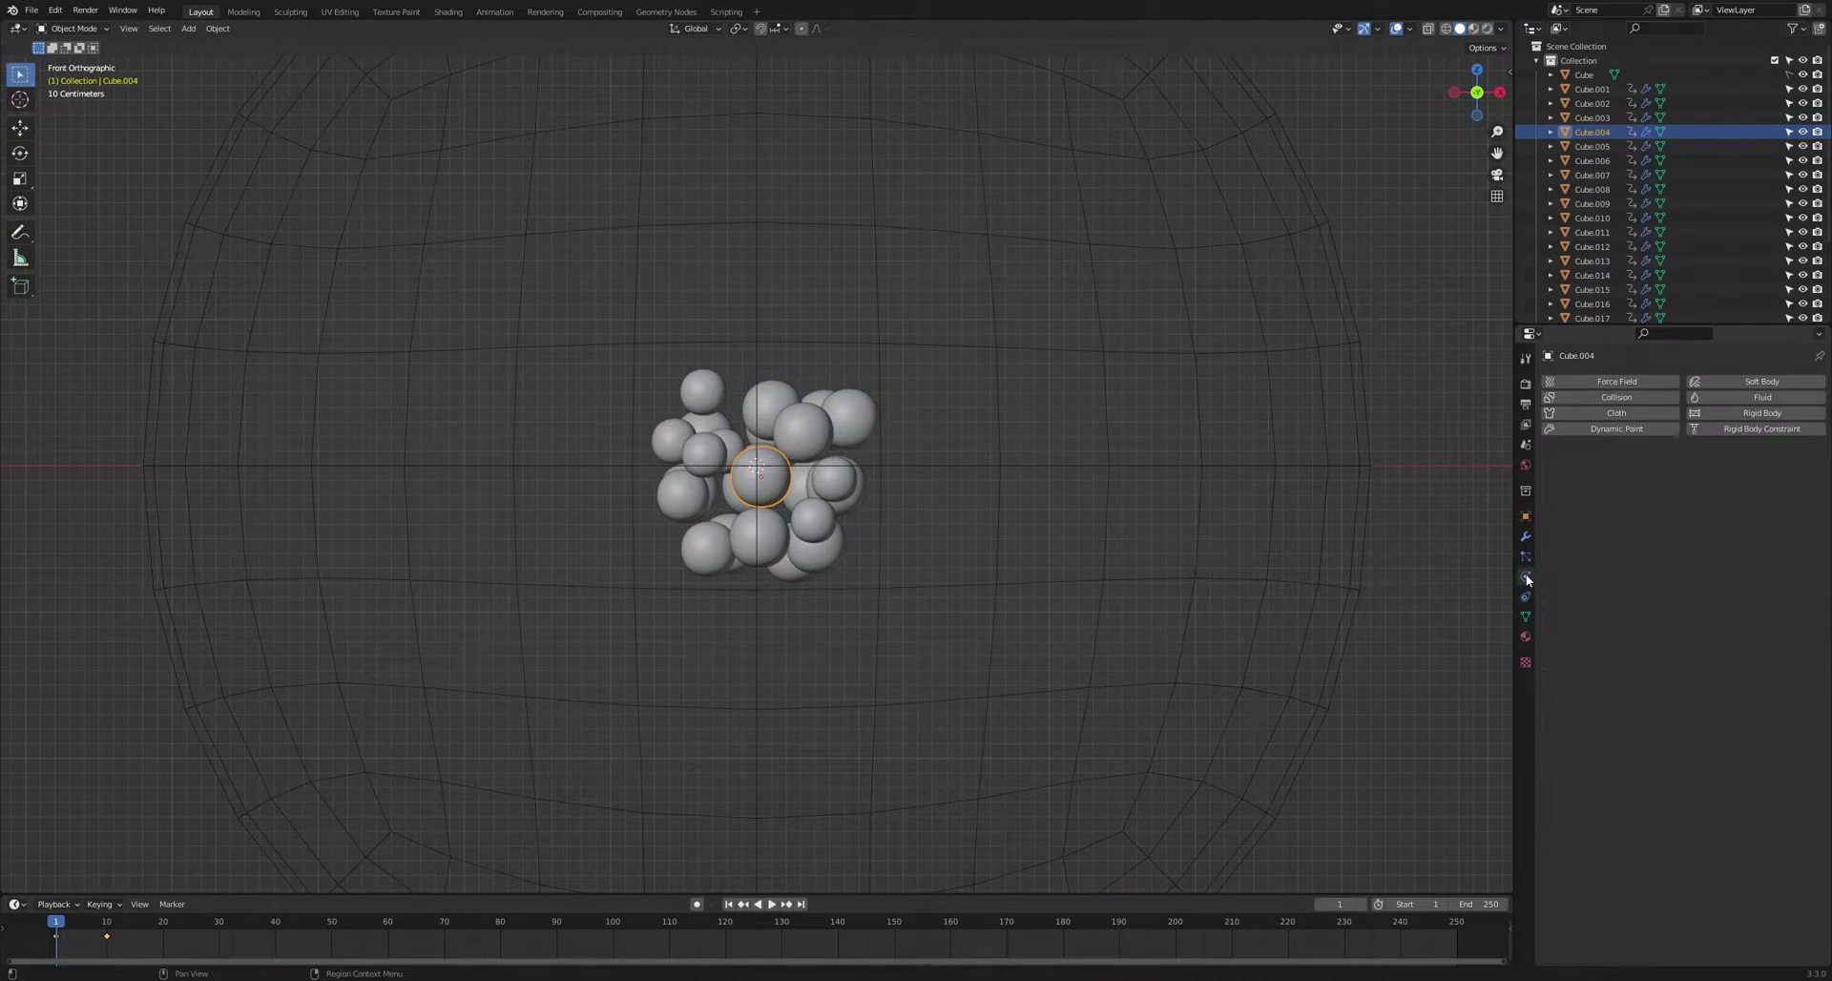
click(1646, 417)
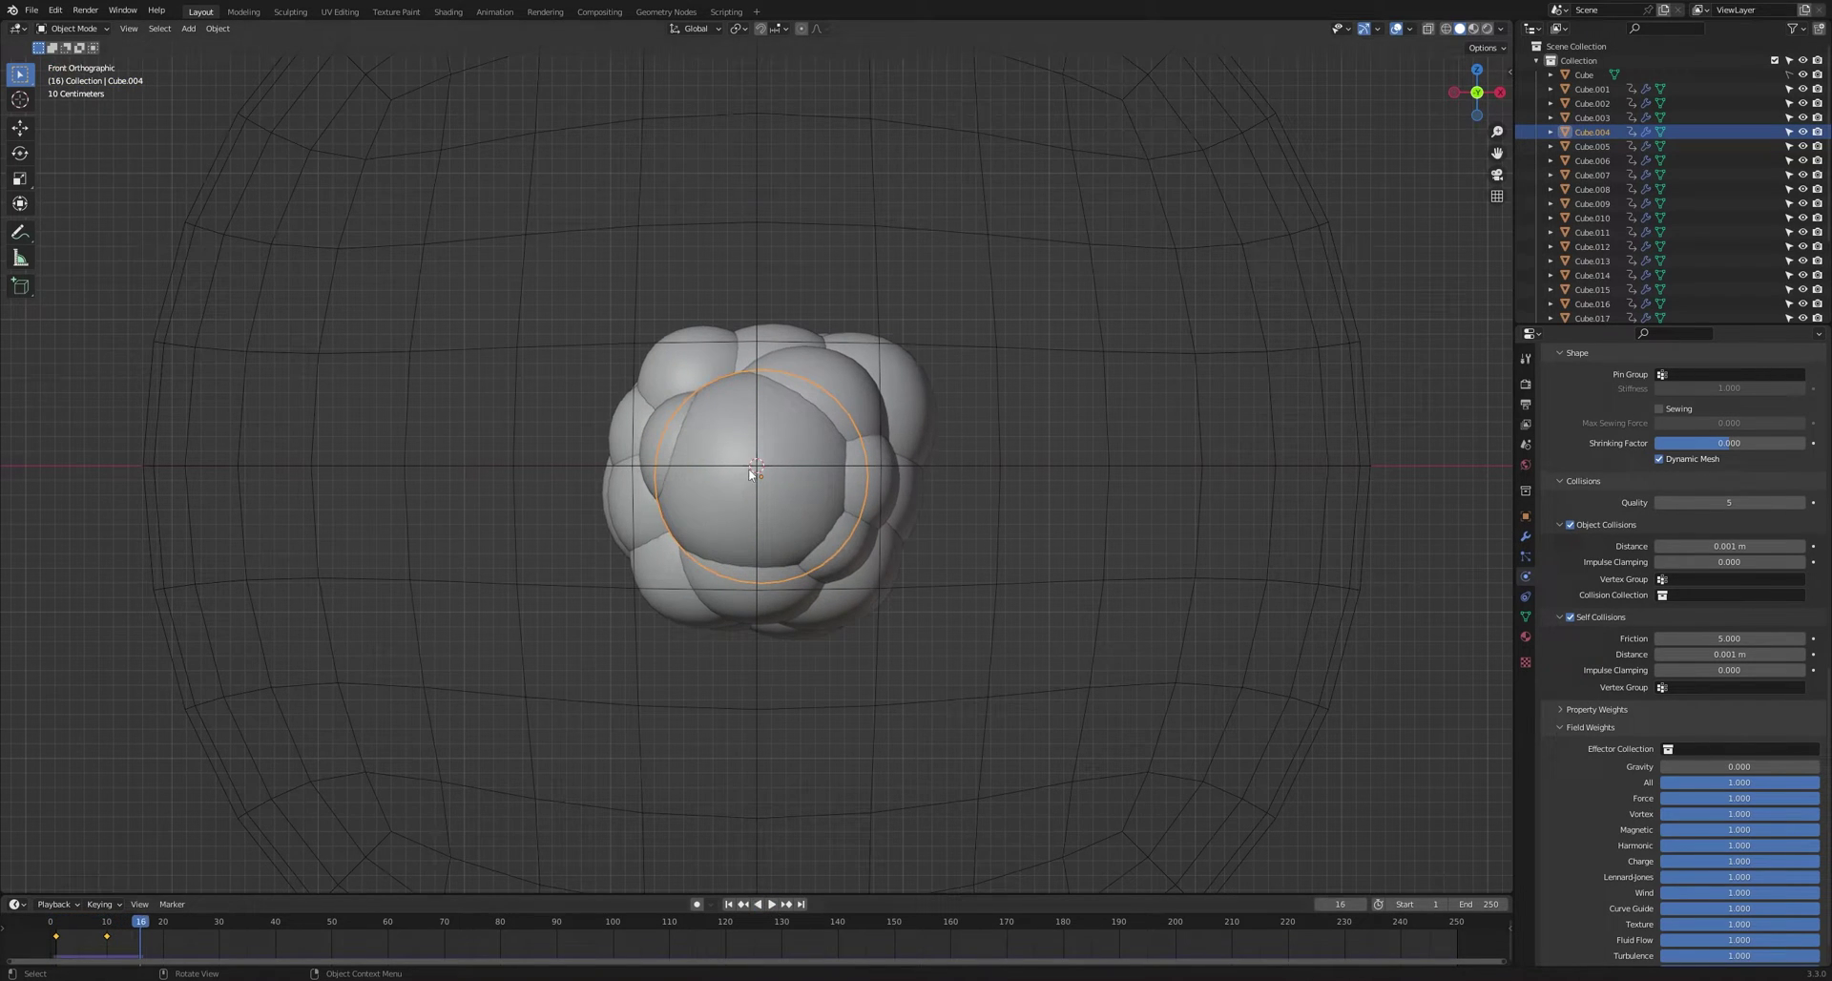
- Return to frame 1 and check the physics settings of several individual small spheres
click(728, 904)
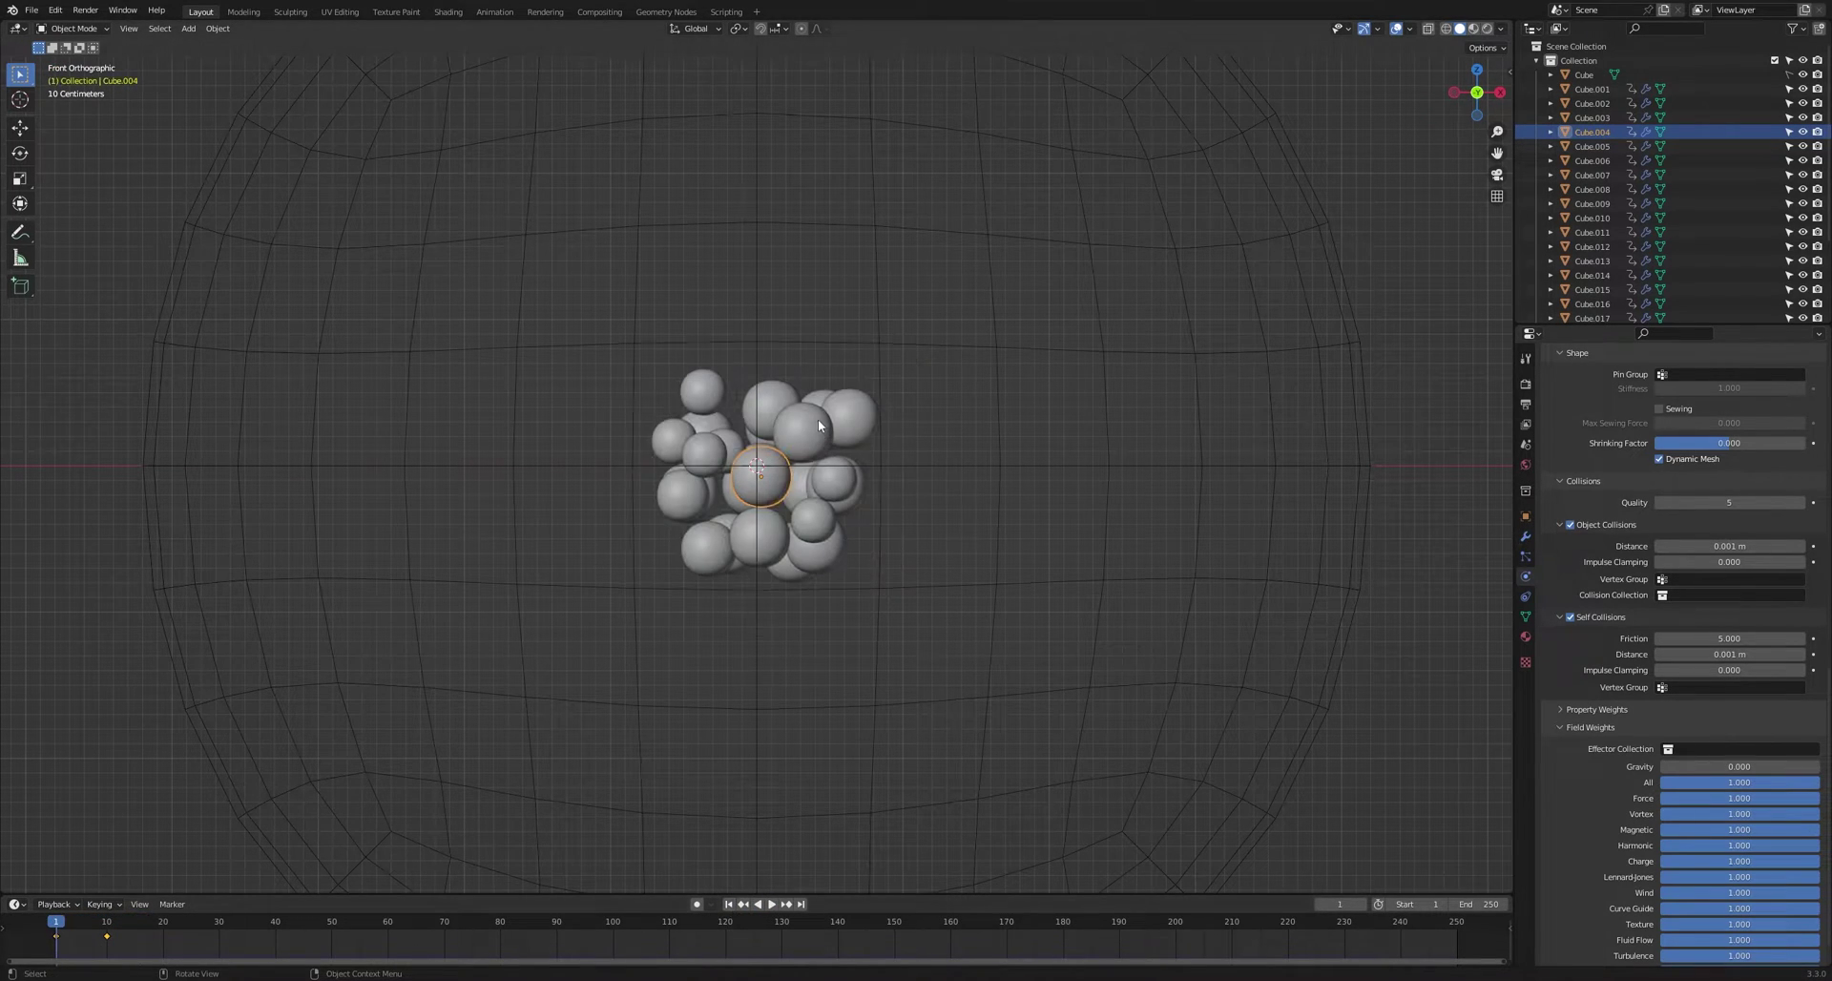
click(817, 419)
click(844, 421)
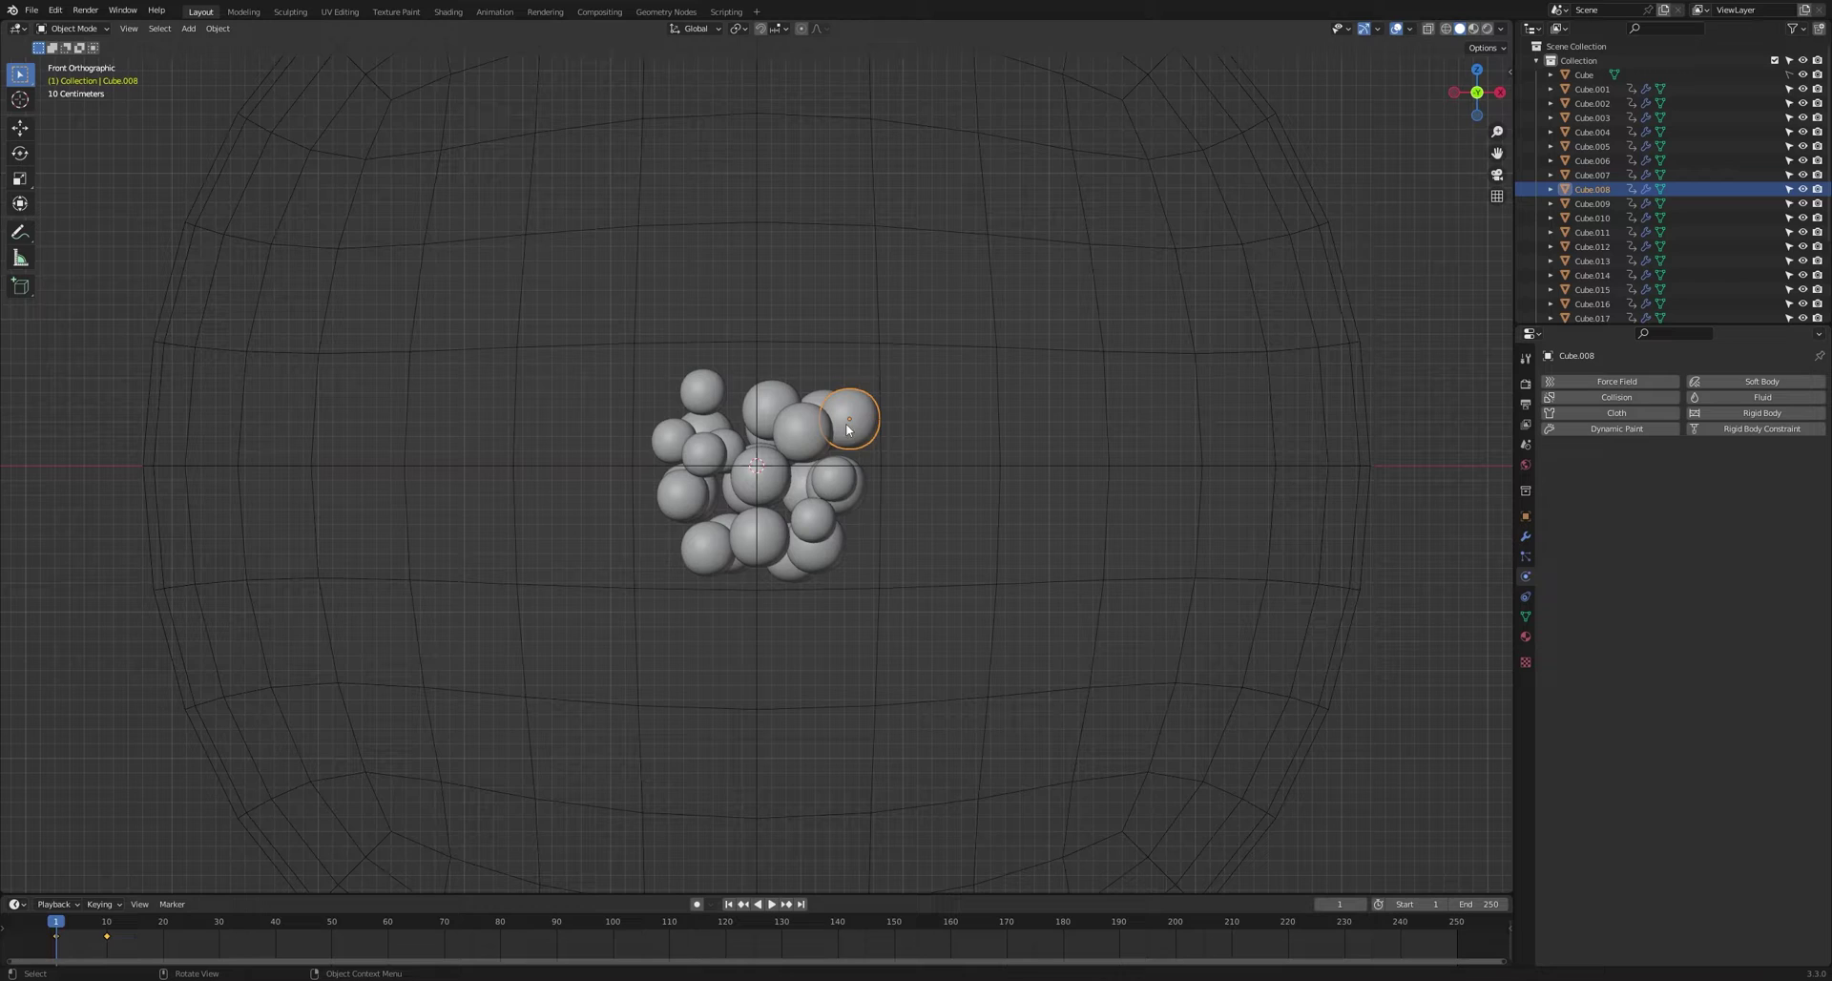
click(705, 451)
click(674, 441)
click(682, 494)
click(704, 542)
click(775, 483)
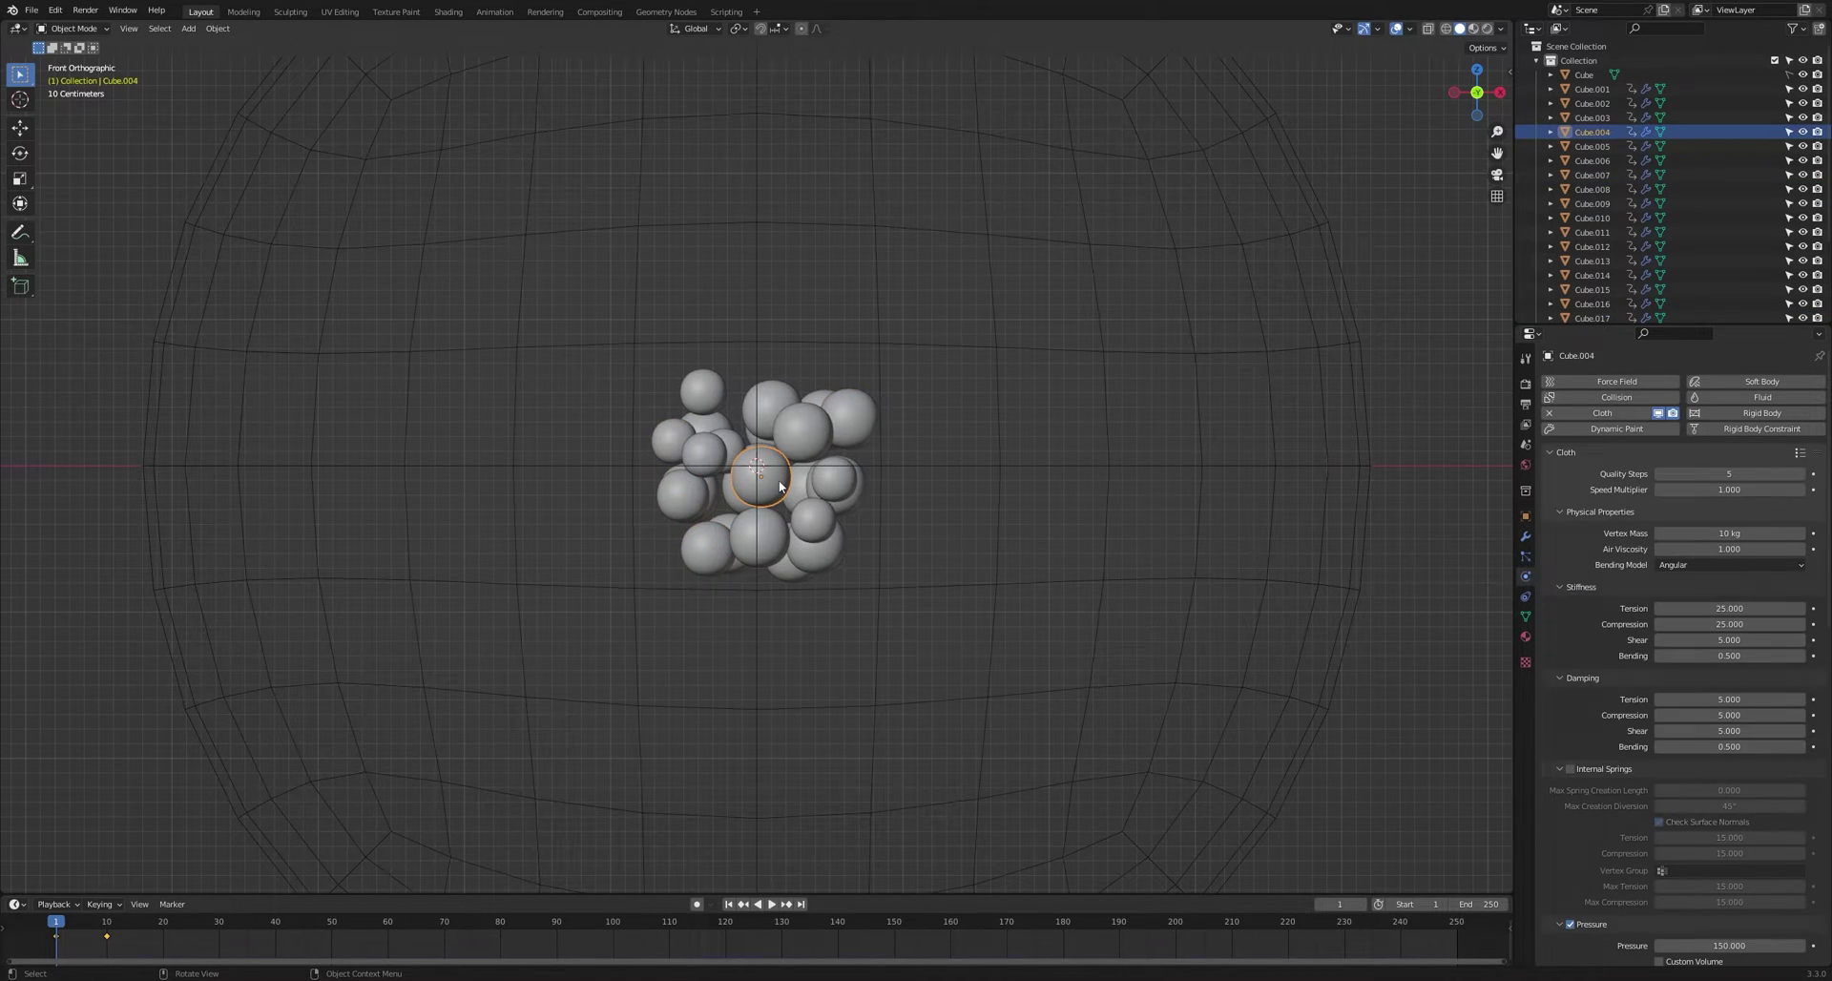
click(708, 472)
- Copy the modifiers of the central cloth sphere to all the other small spheres
drag(531, 348, 1004, 651)
shift+click(766, 480)
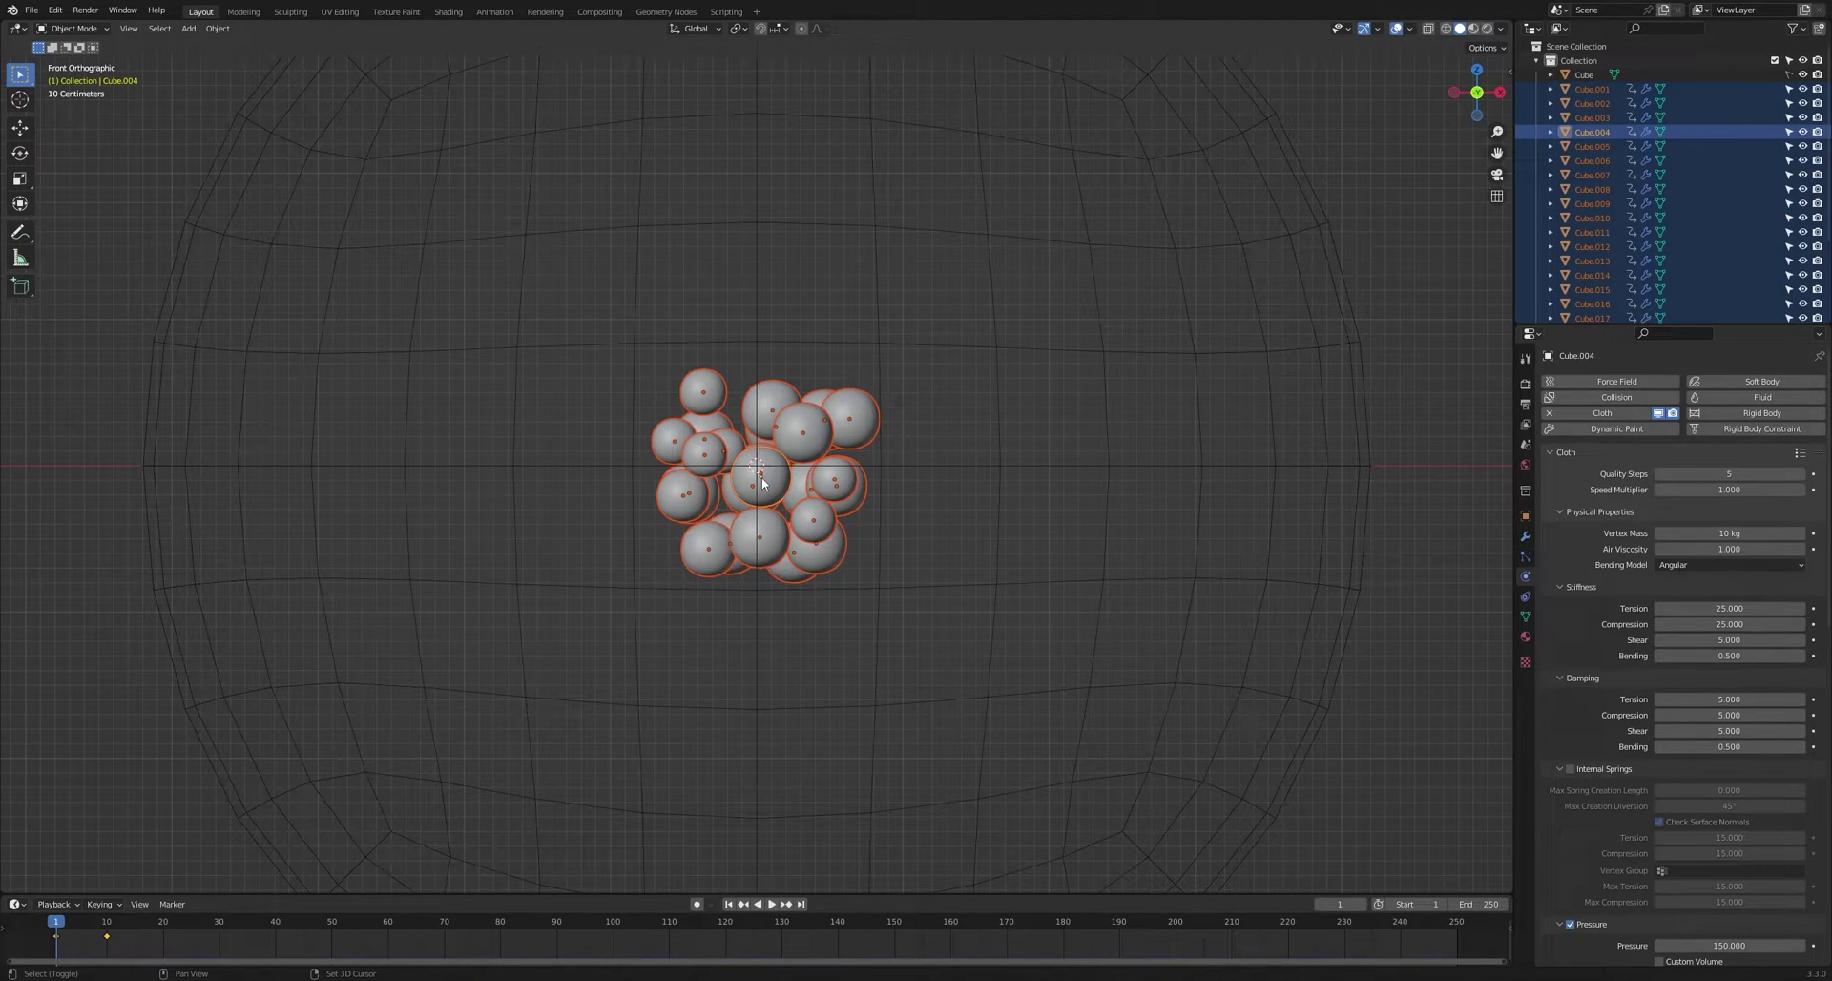
key(ctrl+l)
mouse_move(763, 478)
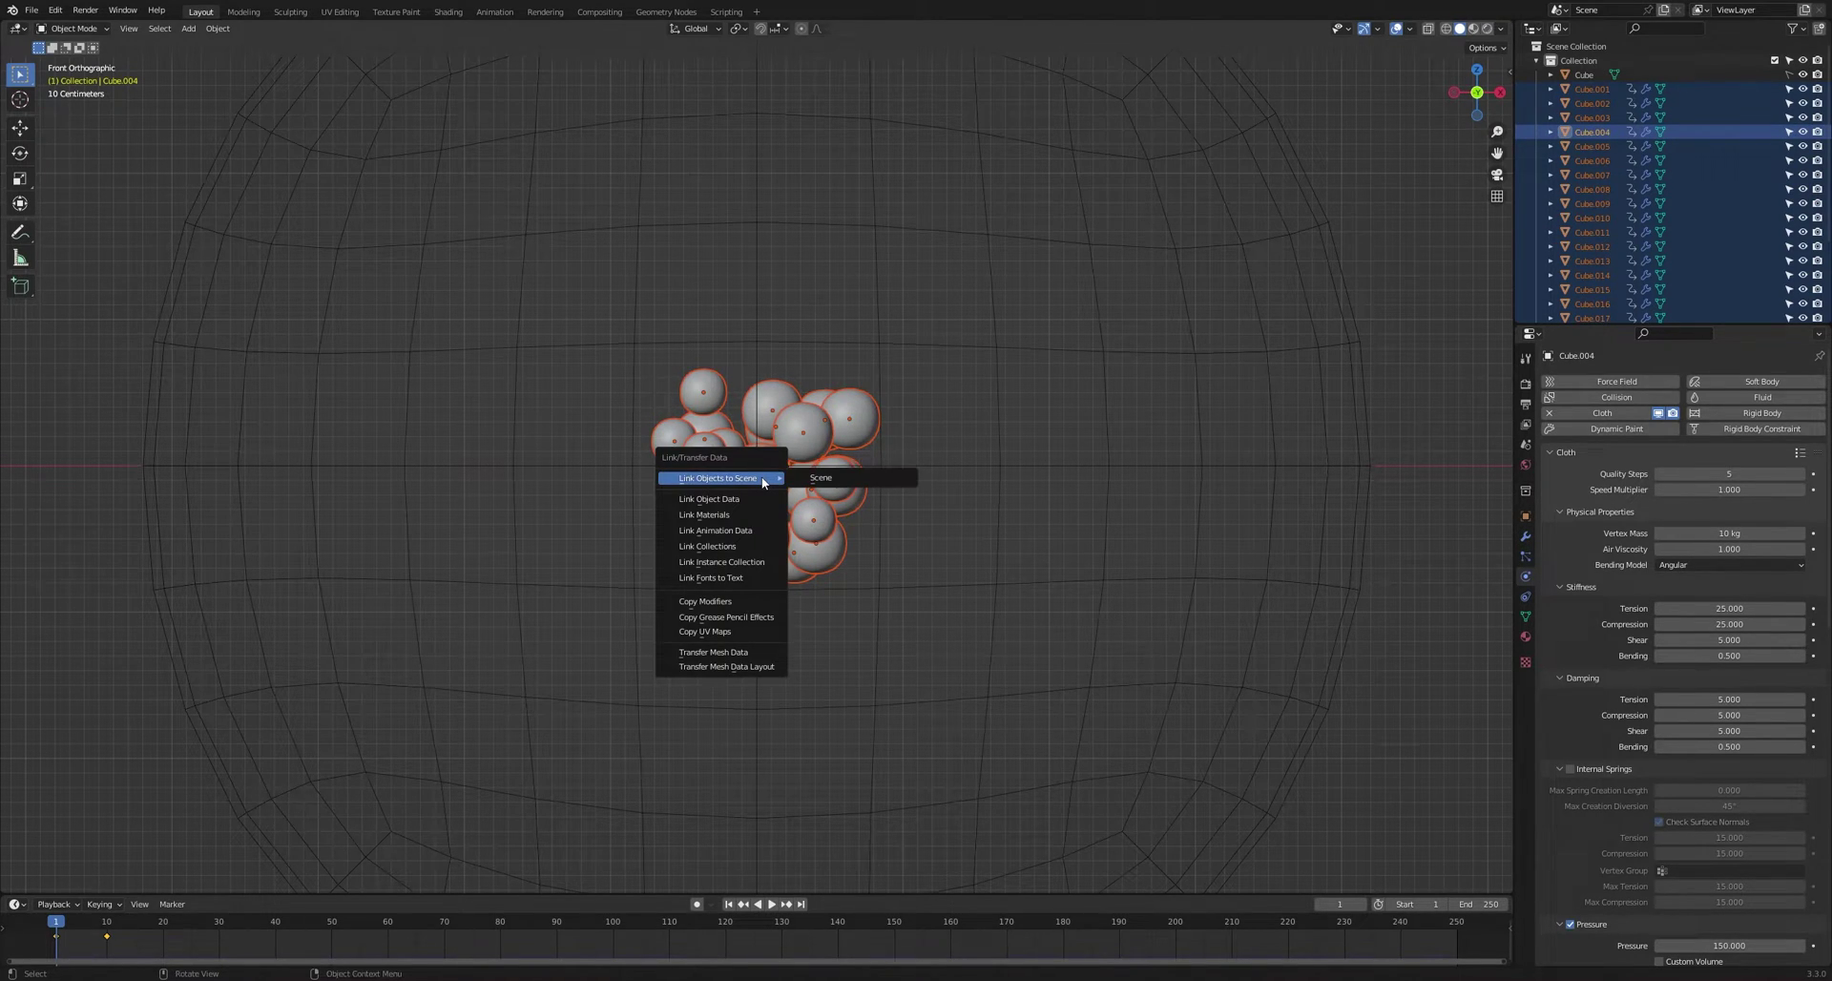
click(728, 601)
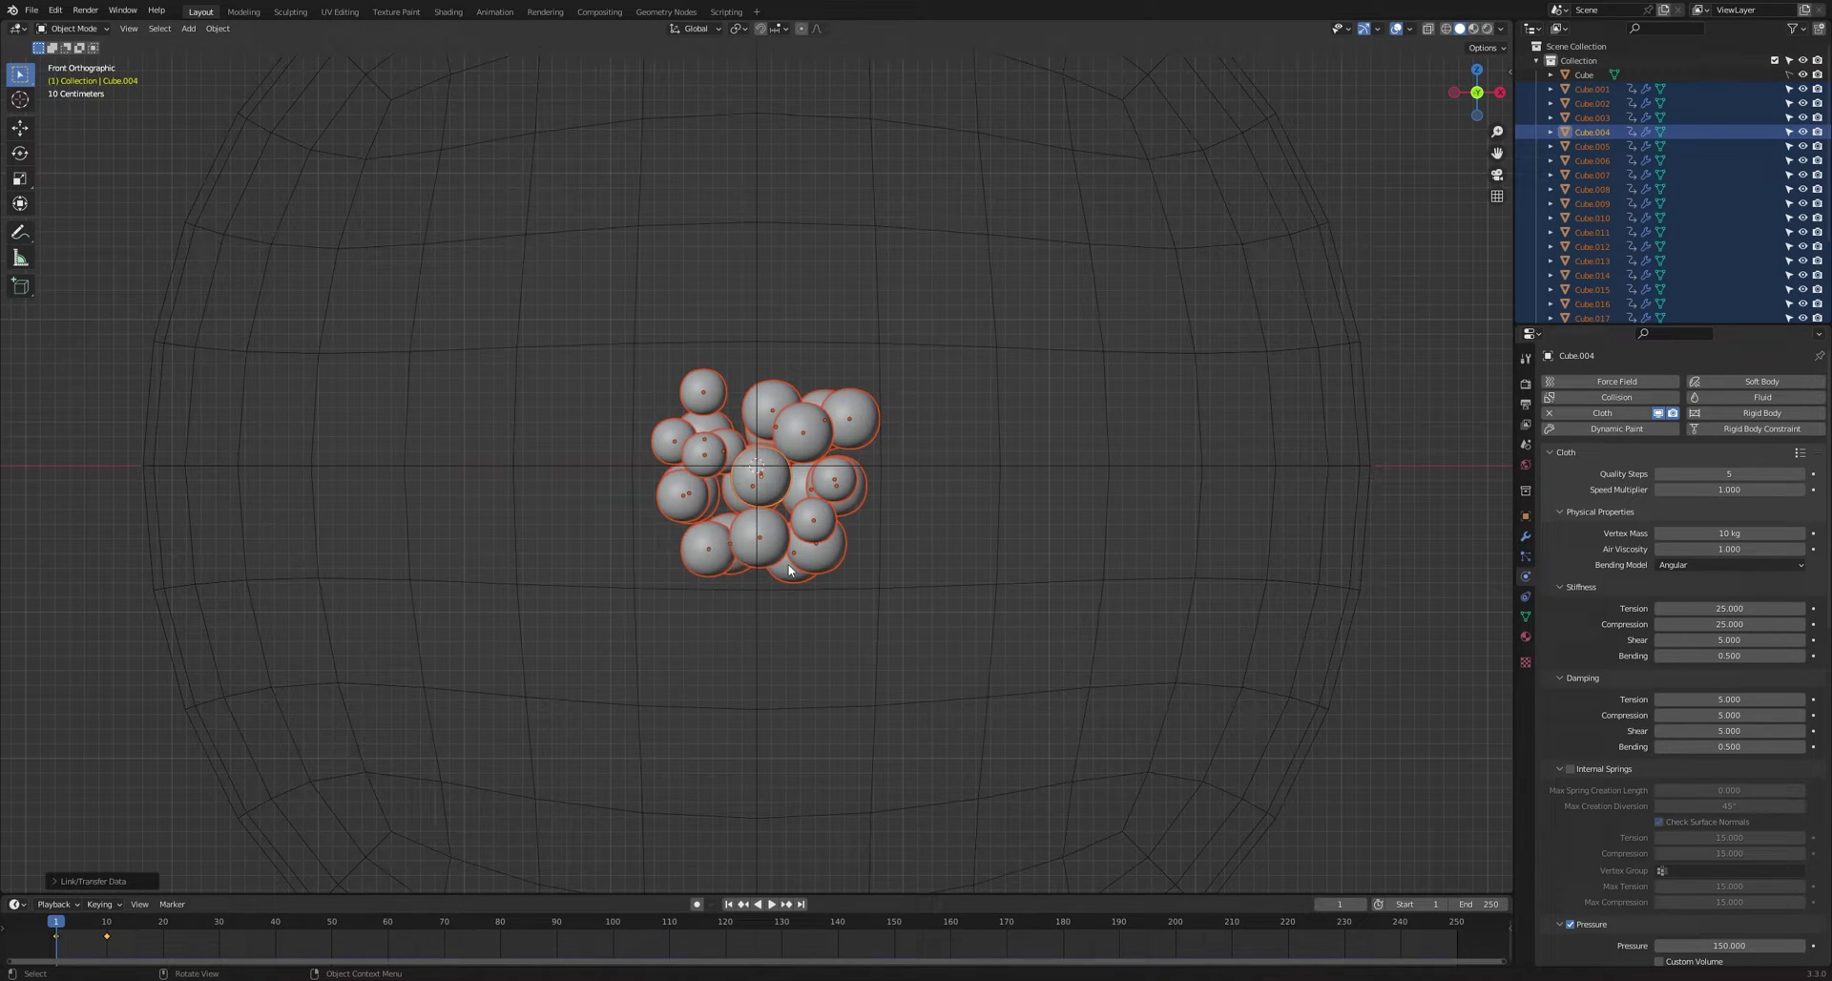
- Check the copied cloth settings on two small spheres, play the simulation, and return to frame 1
click(811, 451)
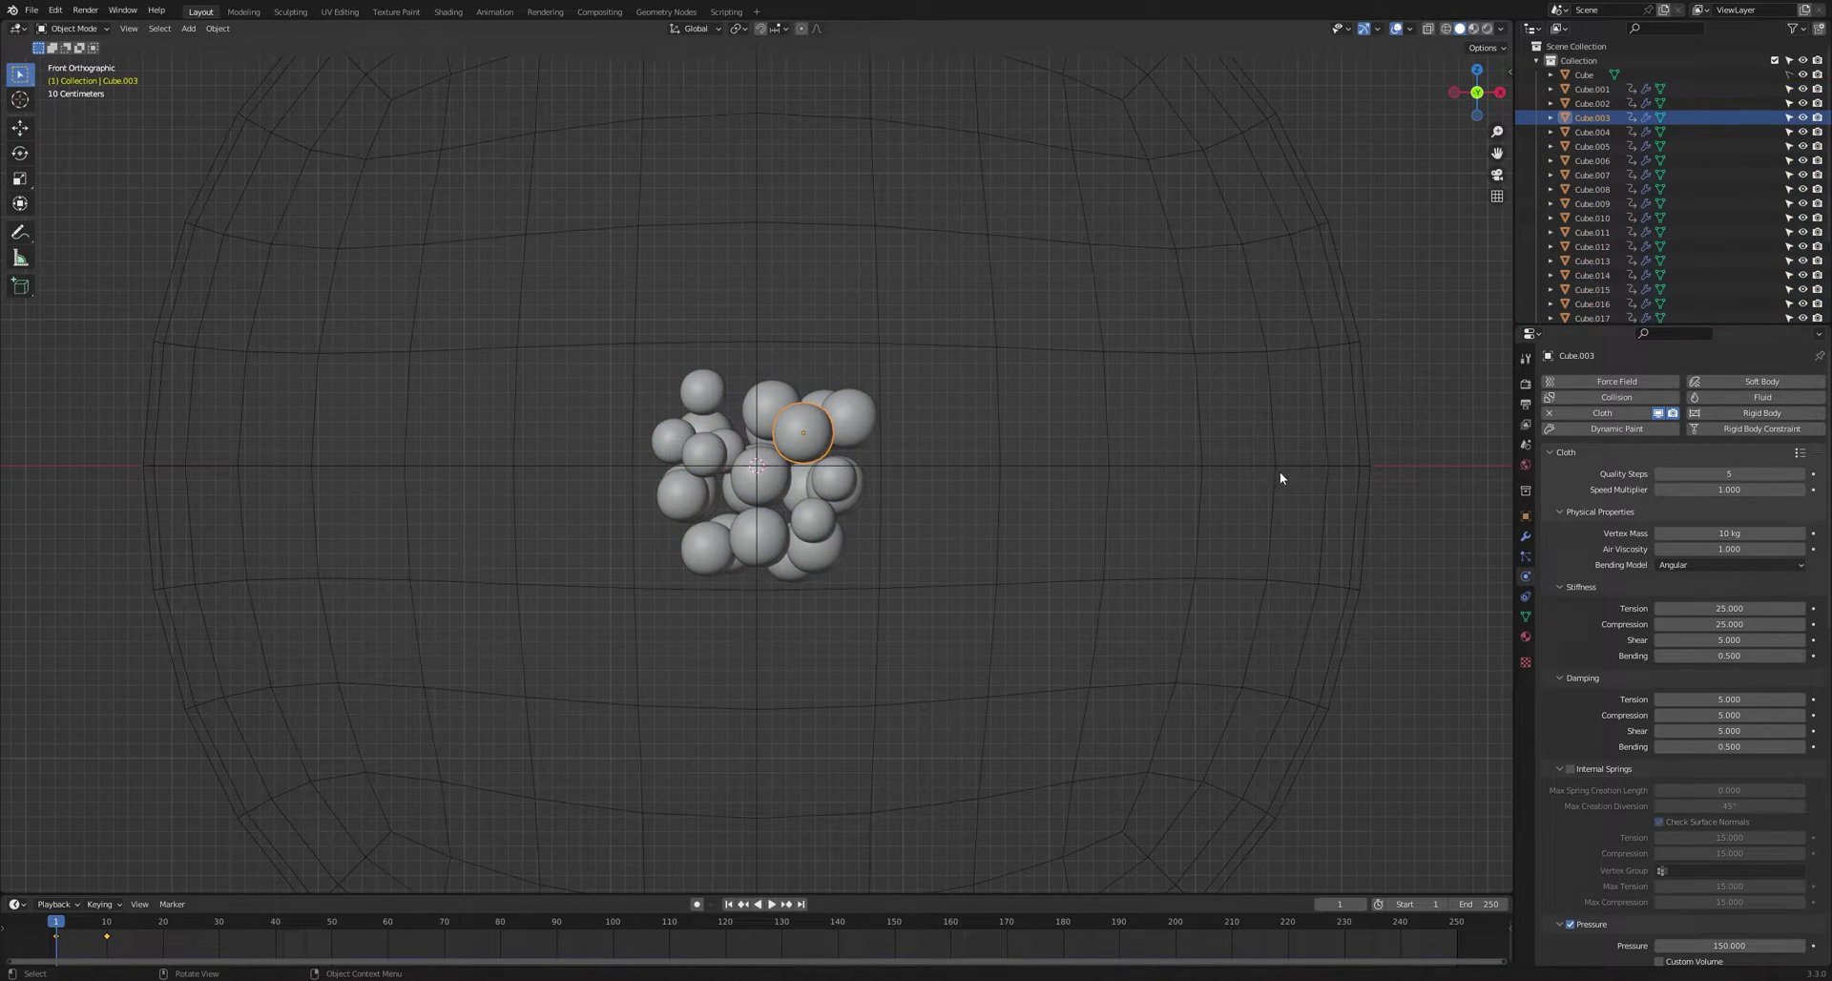
click(813, 542)
scroll(800, 747, down, 4)
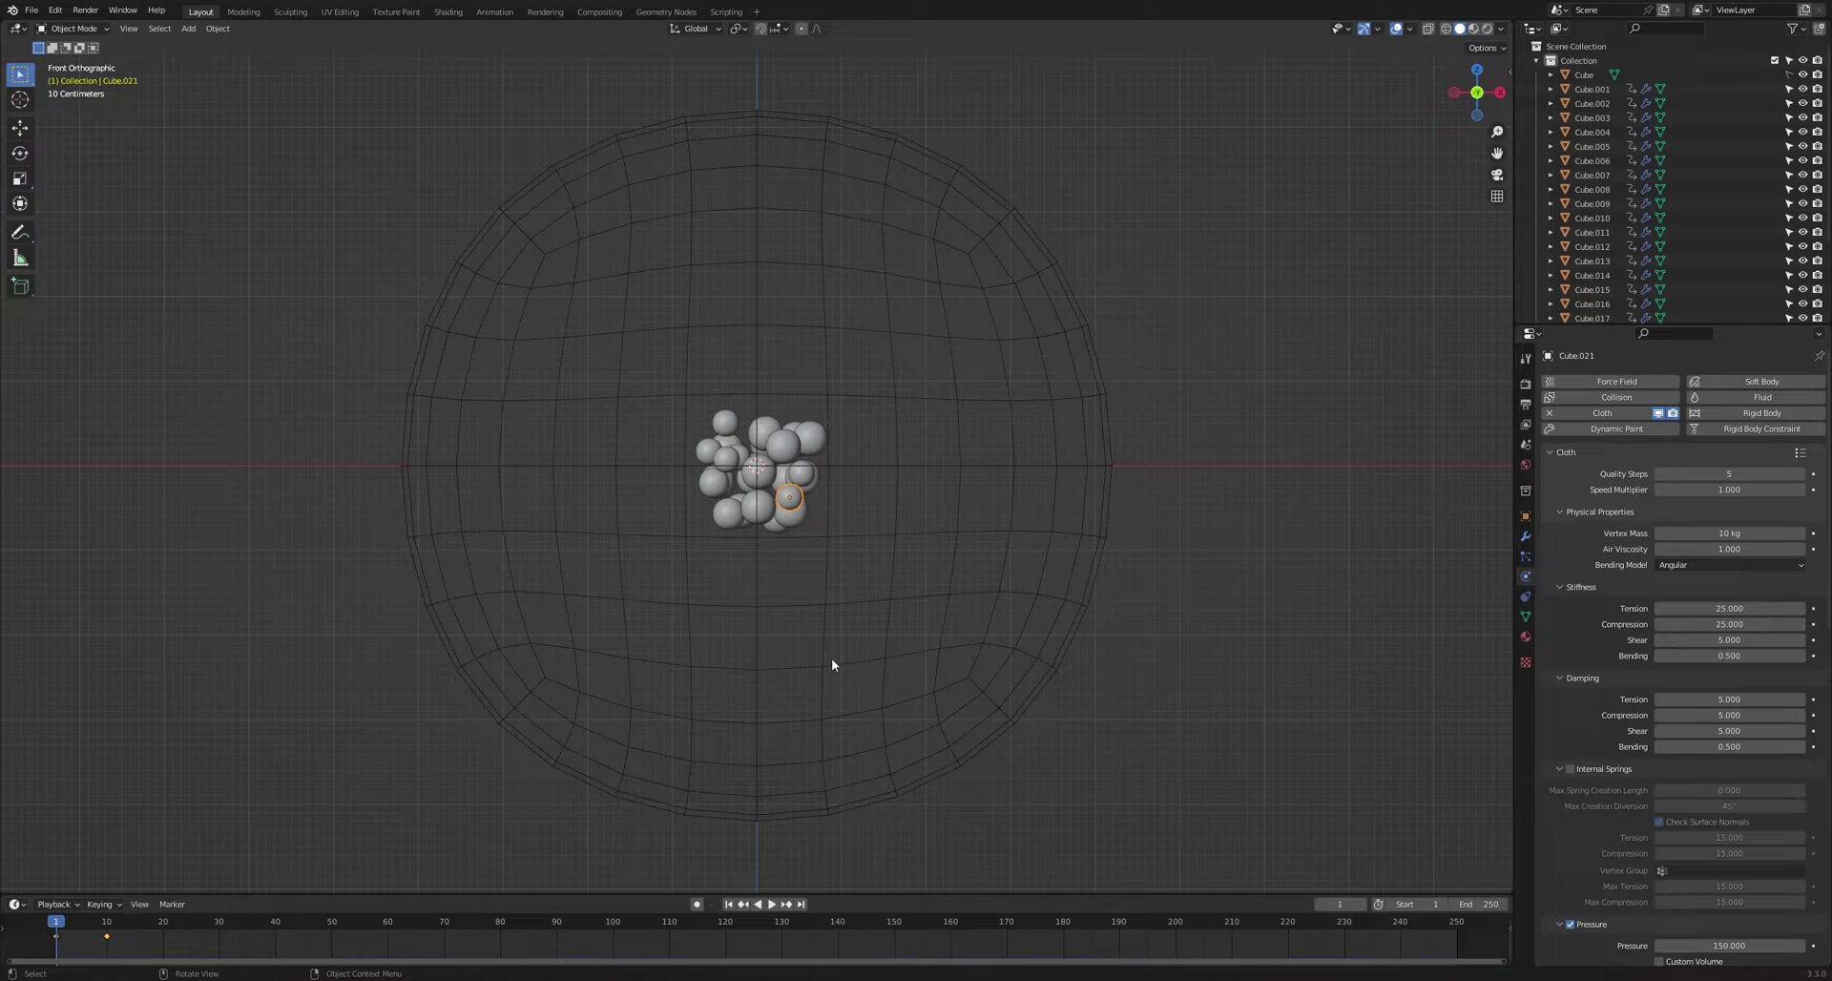
click(770, 904)
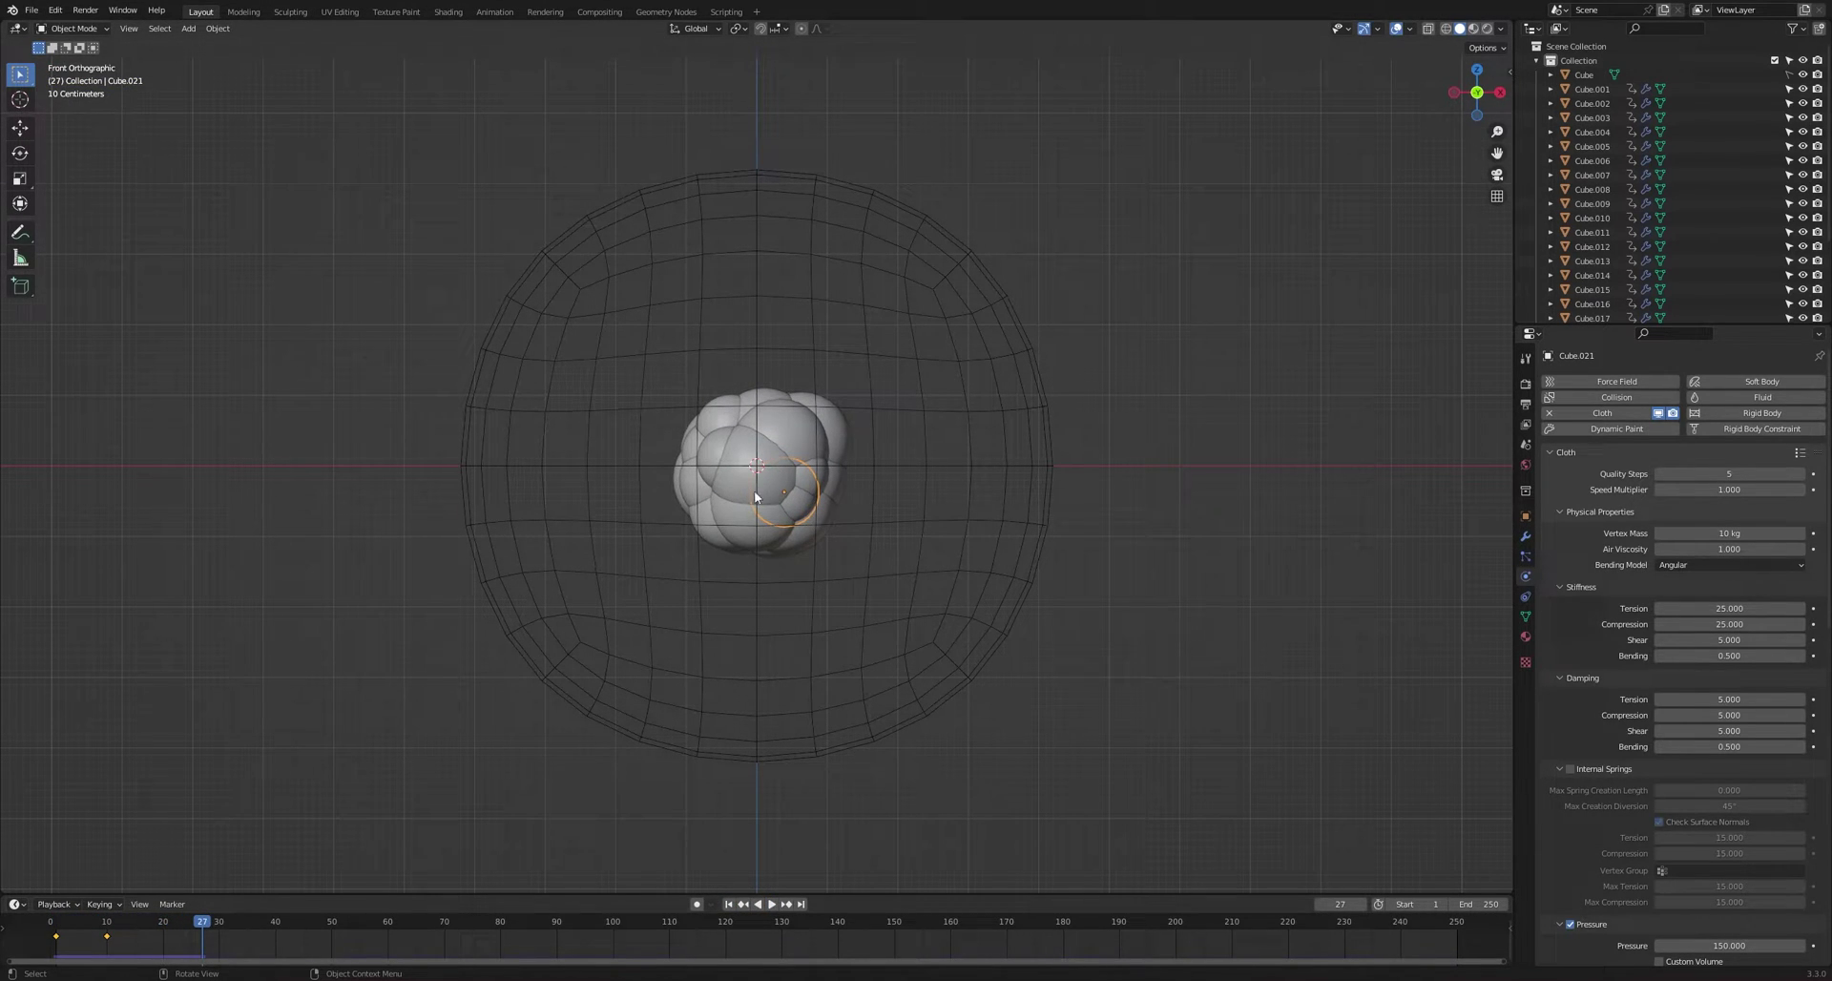
click(729, 904)
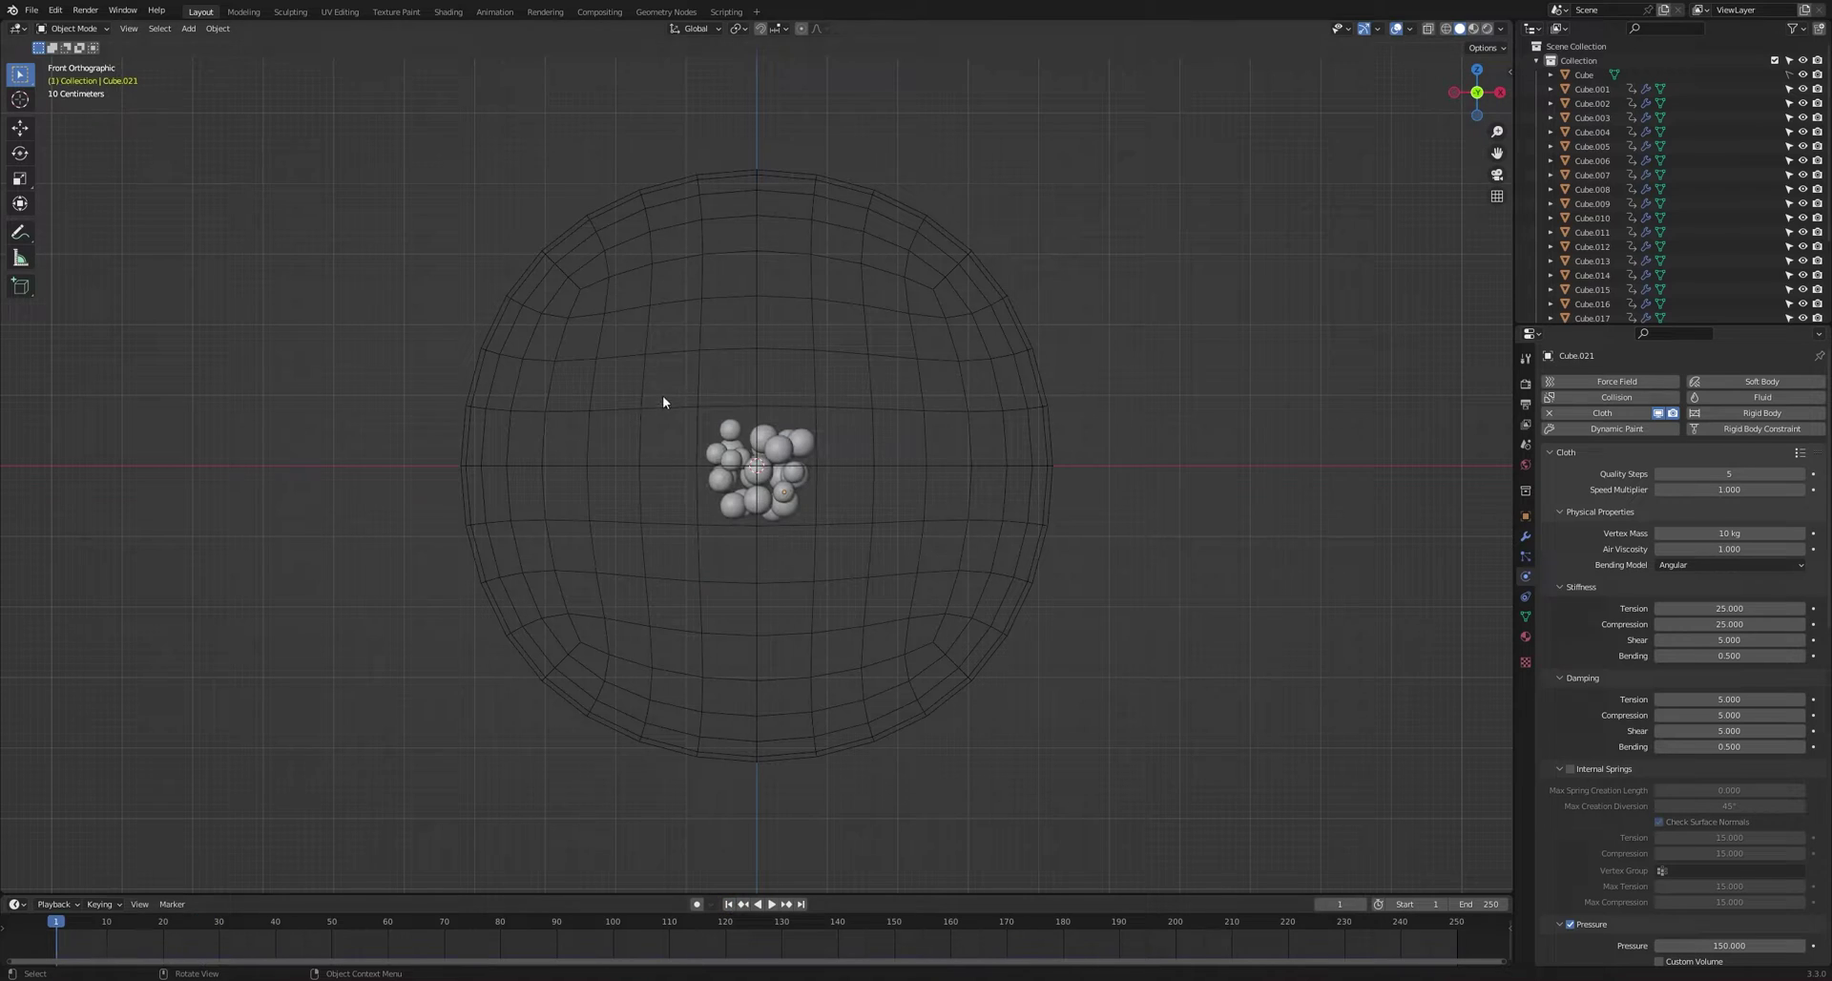
- Join all the small spheres into one object
drag(663, 401, 882, 559)
right_click(776, 476)
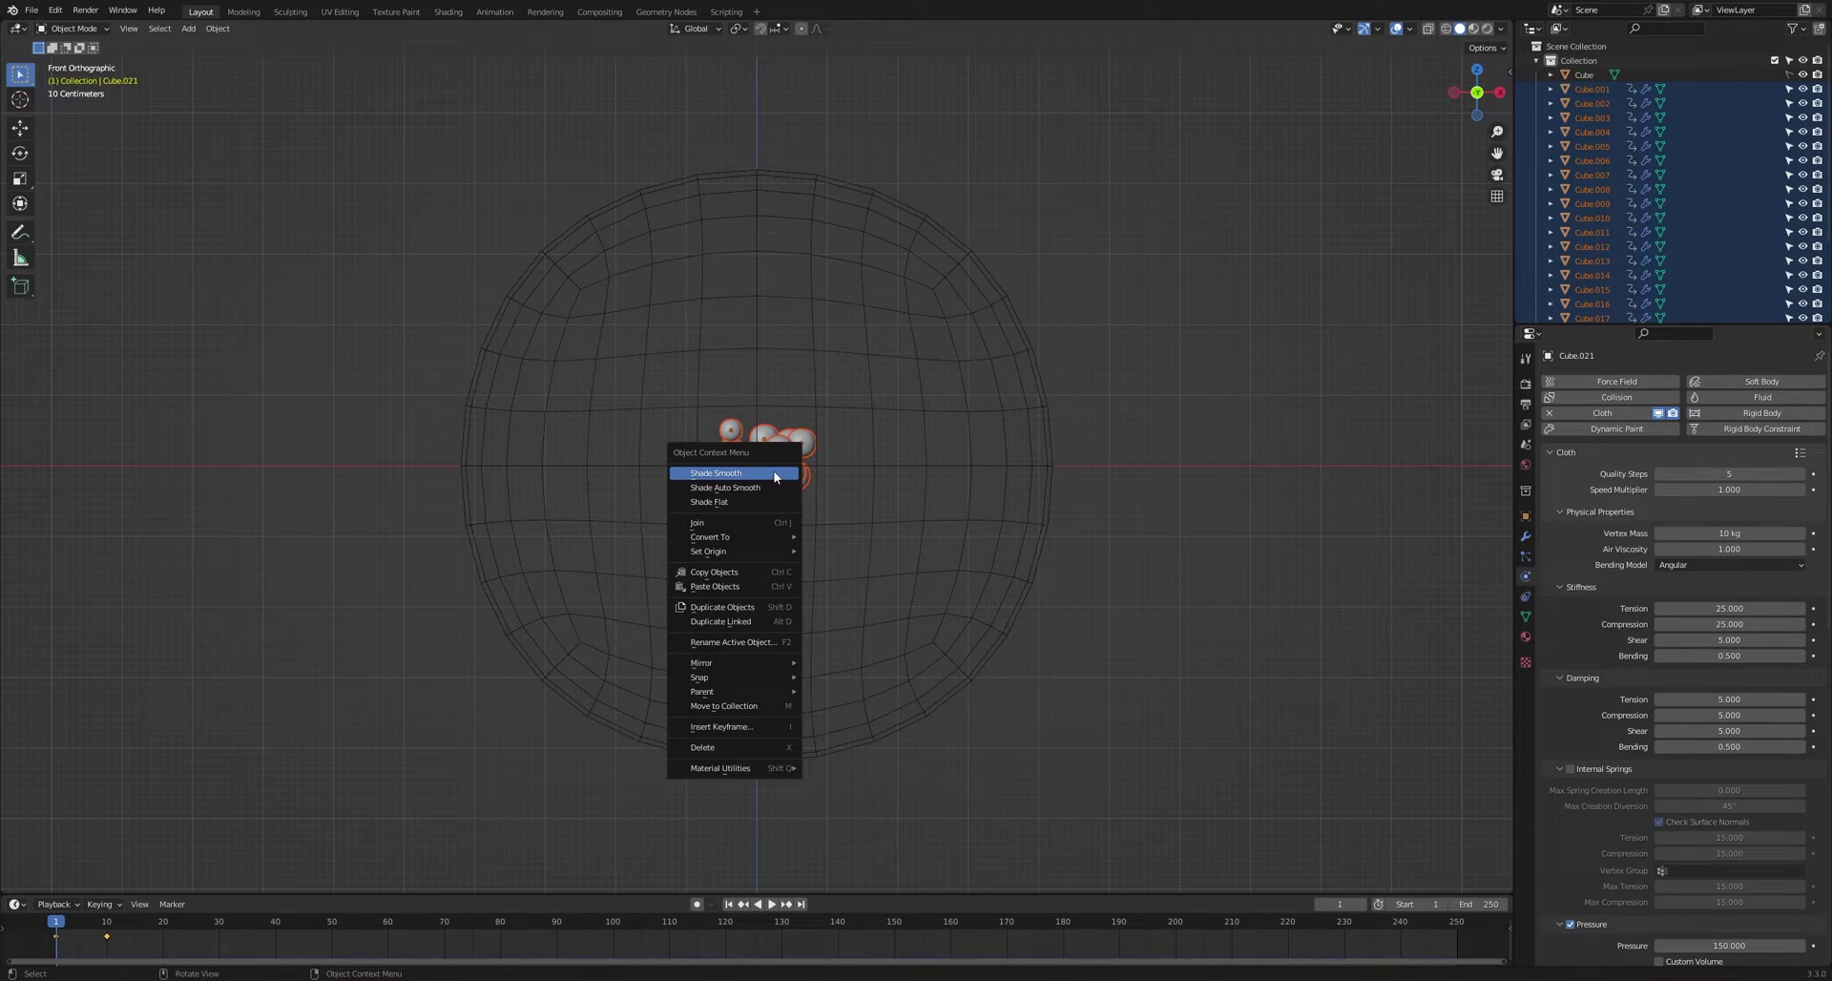
click(753, 523)
- Play the simulation of the joined spheres, return to frame 1, and deselect them
click(772, 904)
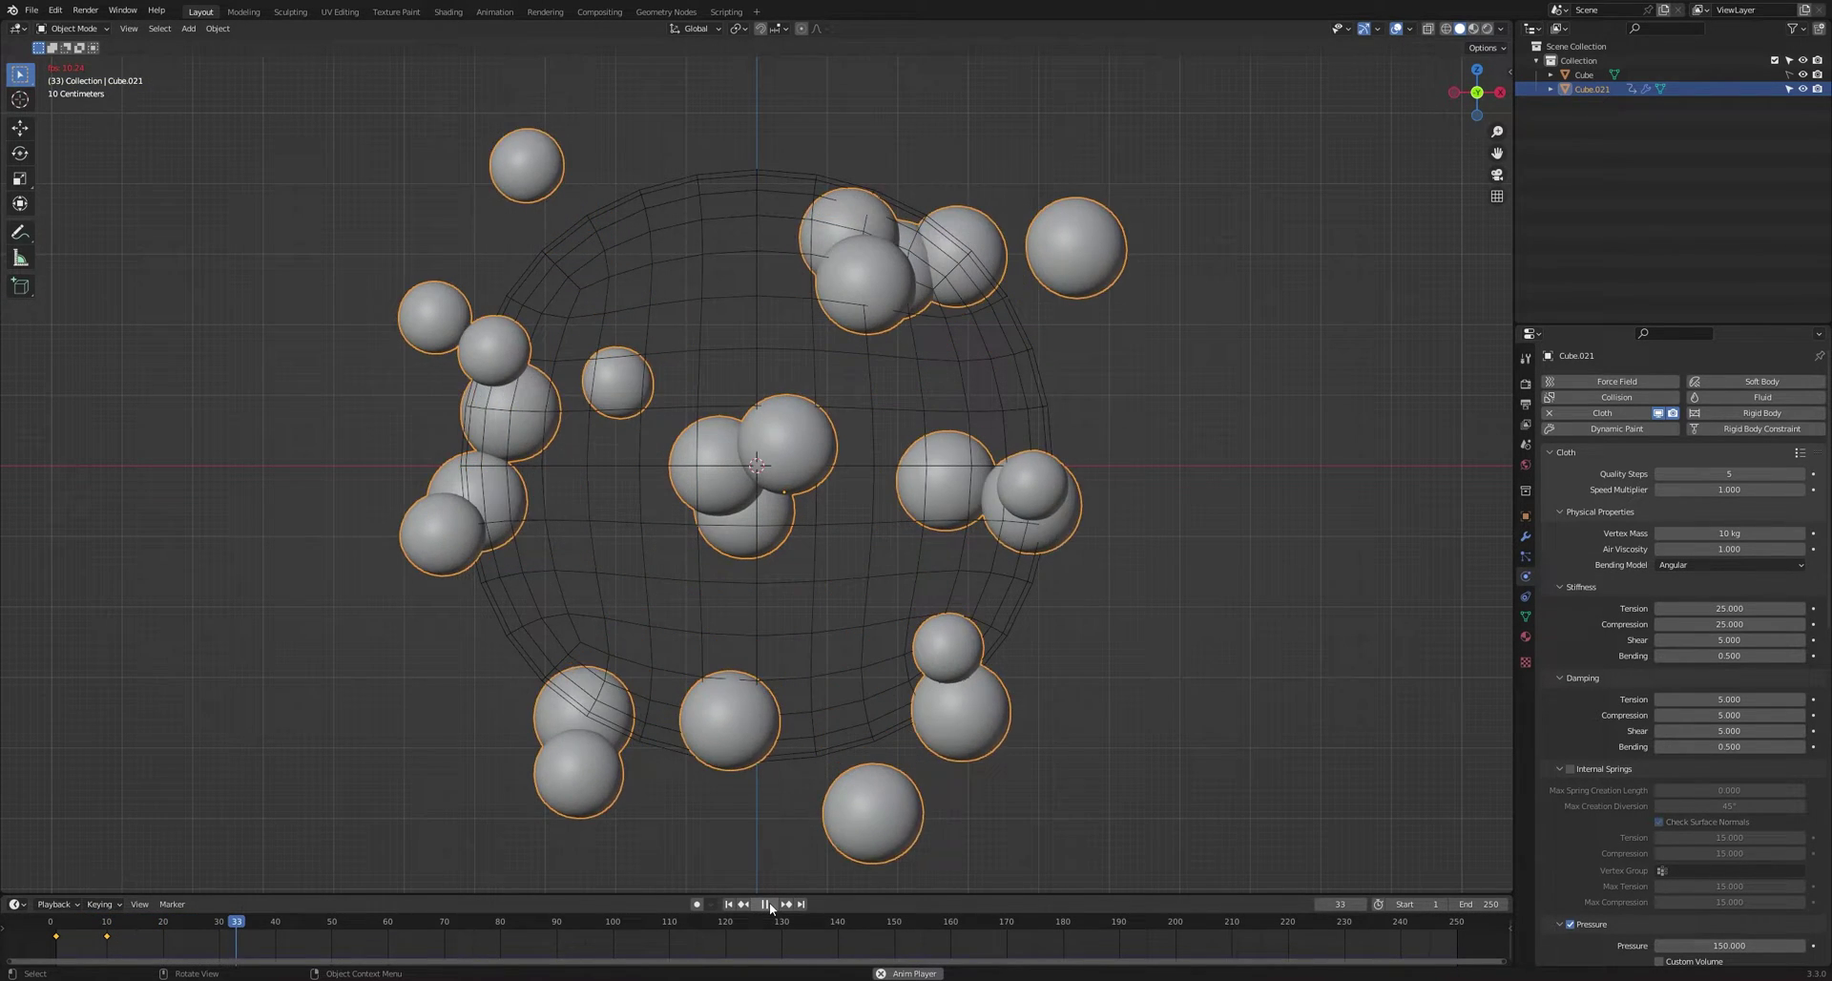
key(space)
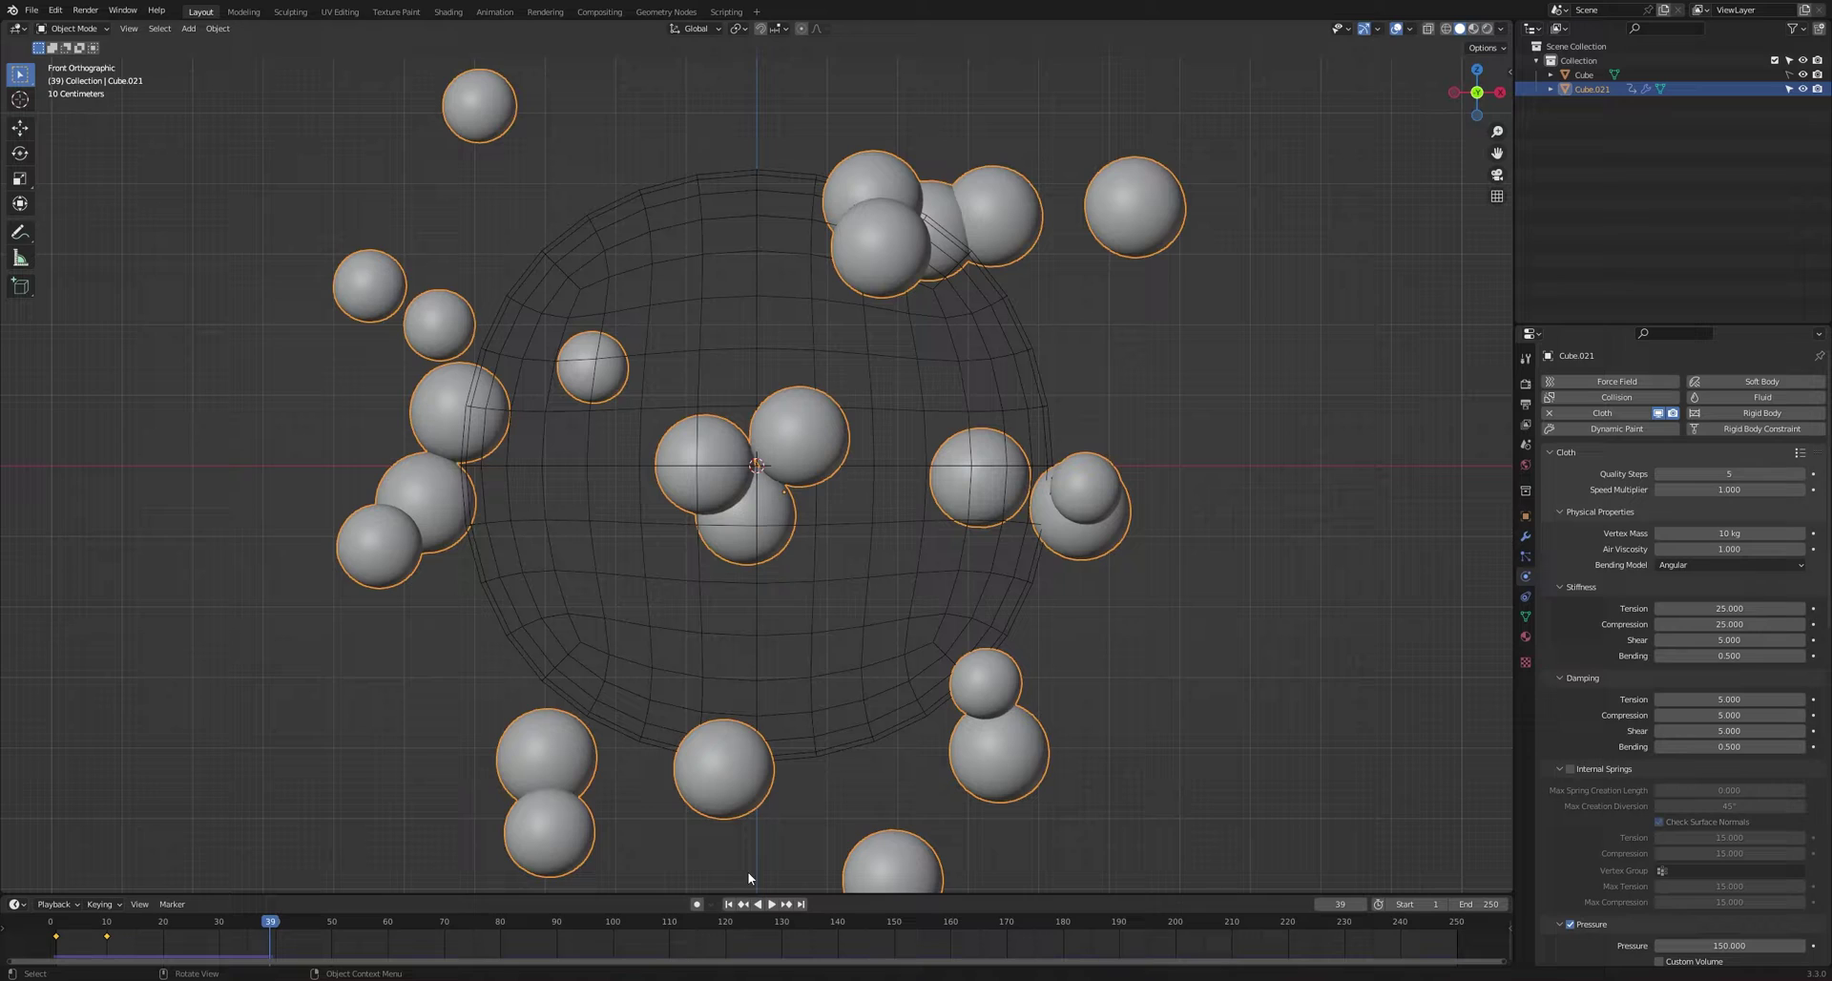
click(730, 903)
click(1033, 578)
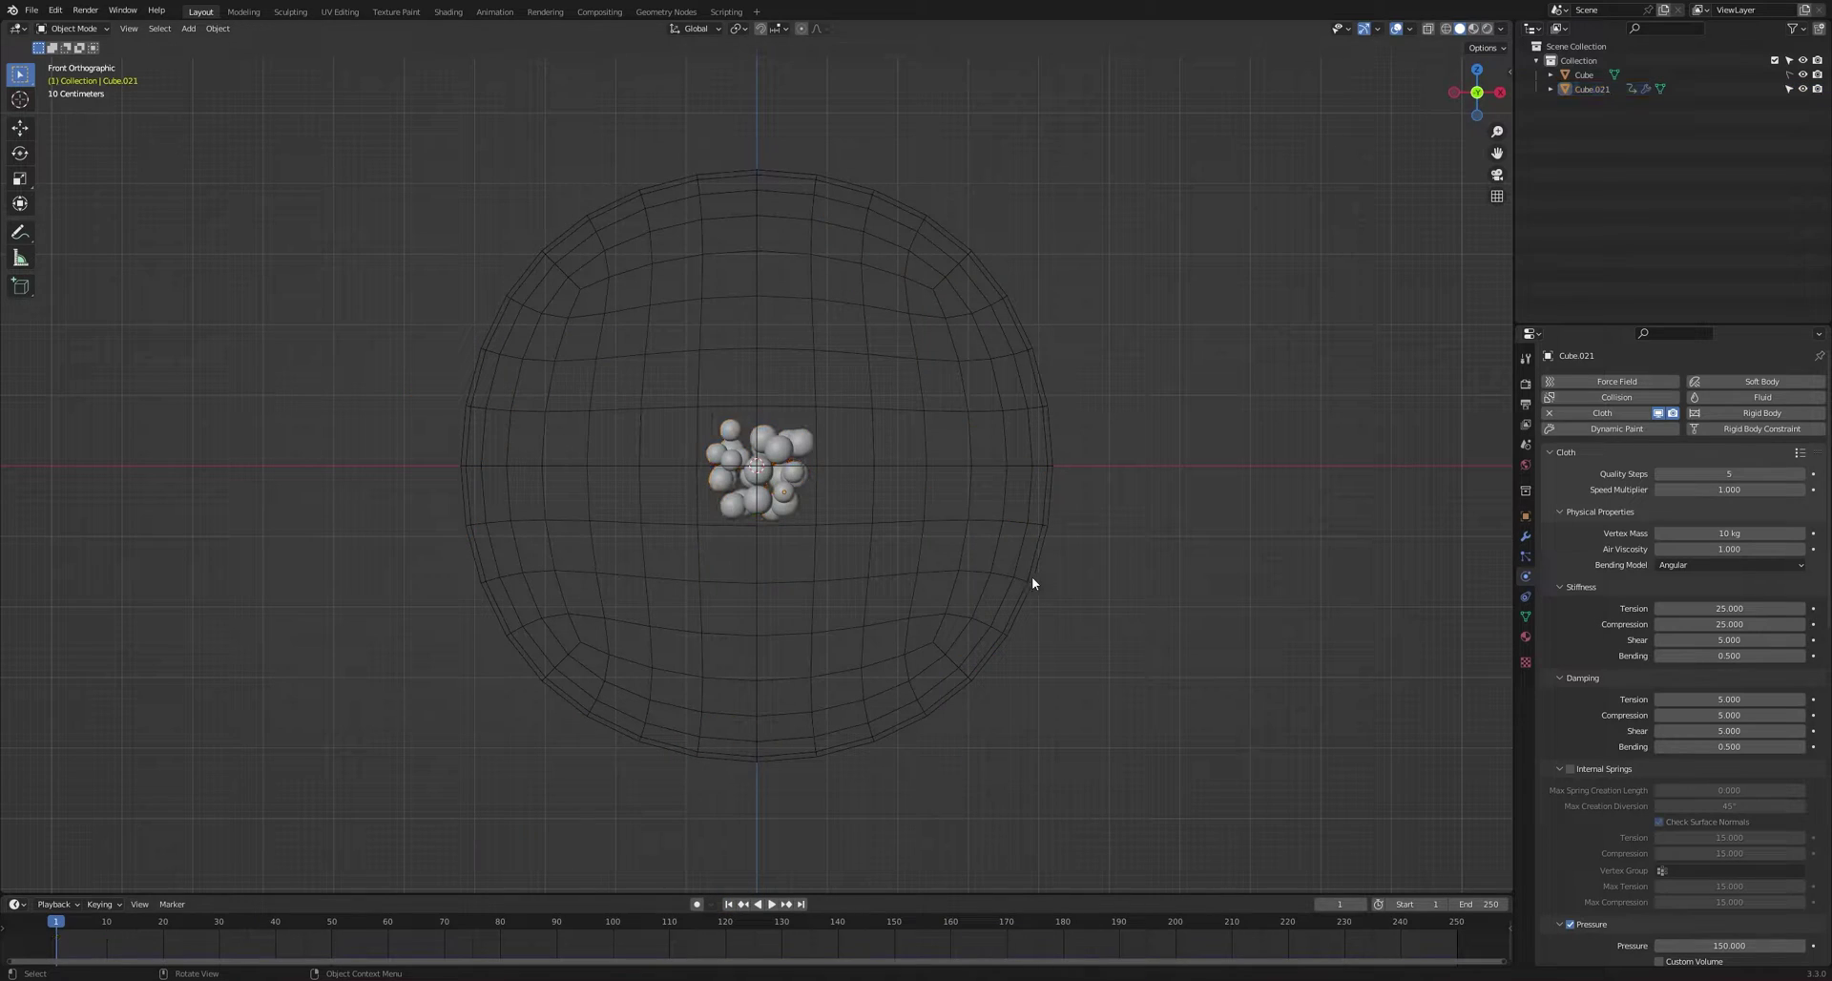
- Add Collision physics to the large wireframe sphere with damping 0 and outer and inner thickness 0.01, and play the simulation
click(1584, 74)
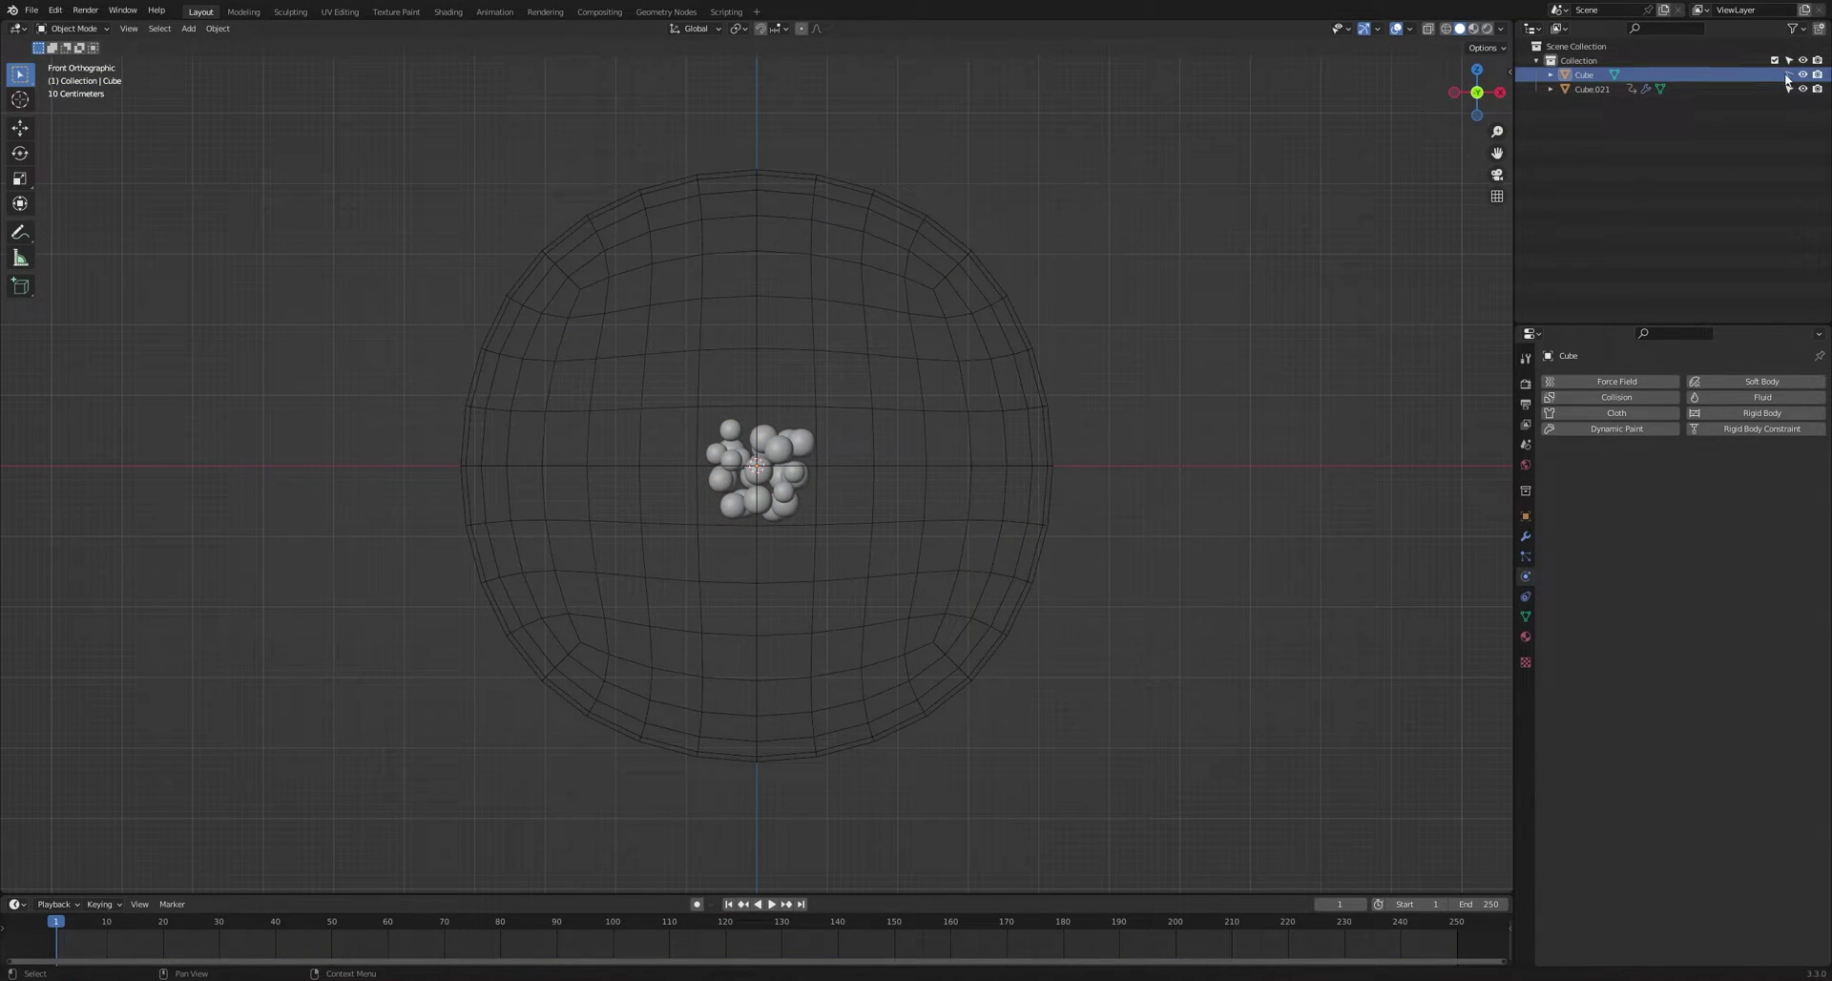
click(1642, 398)
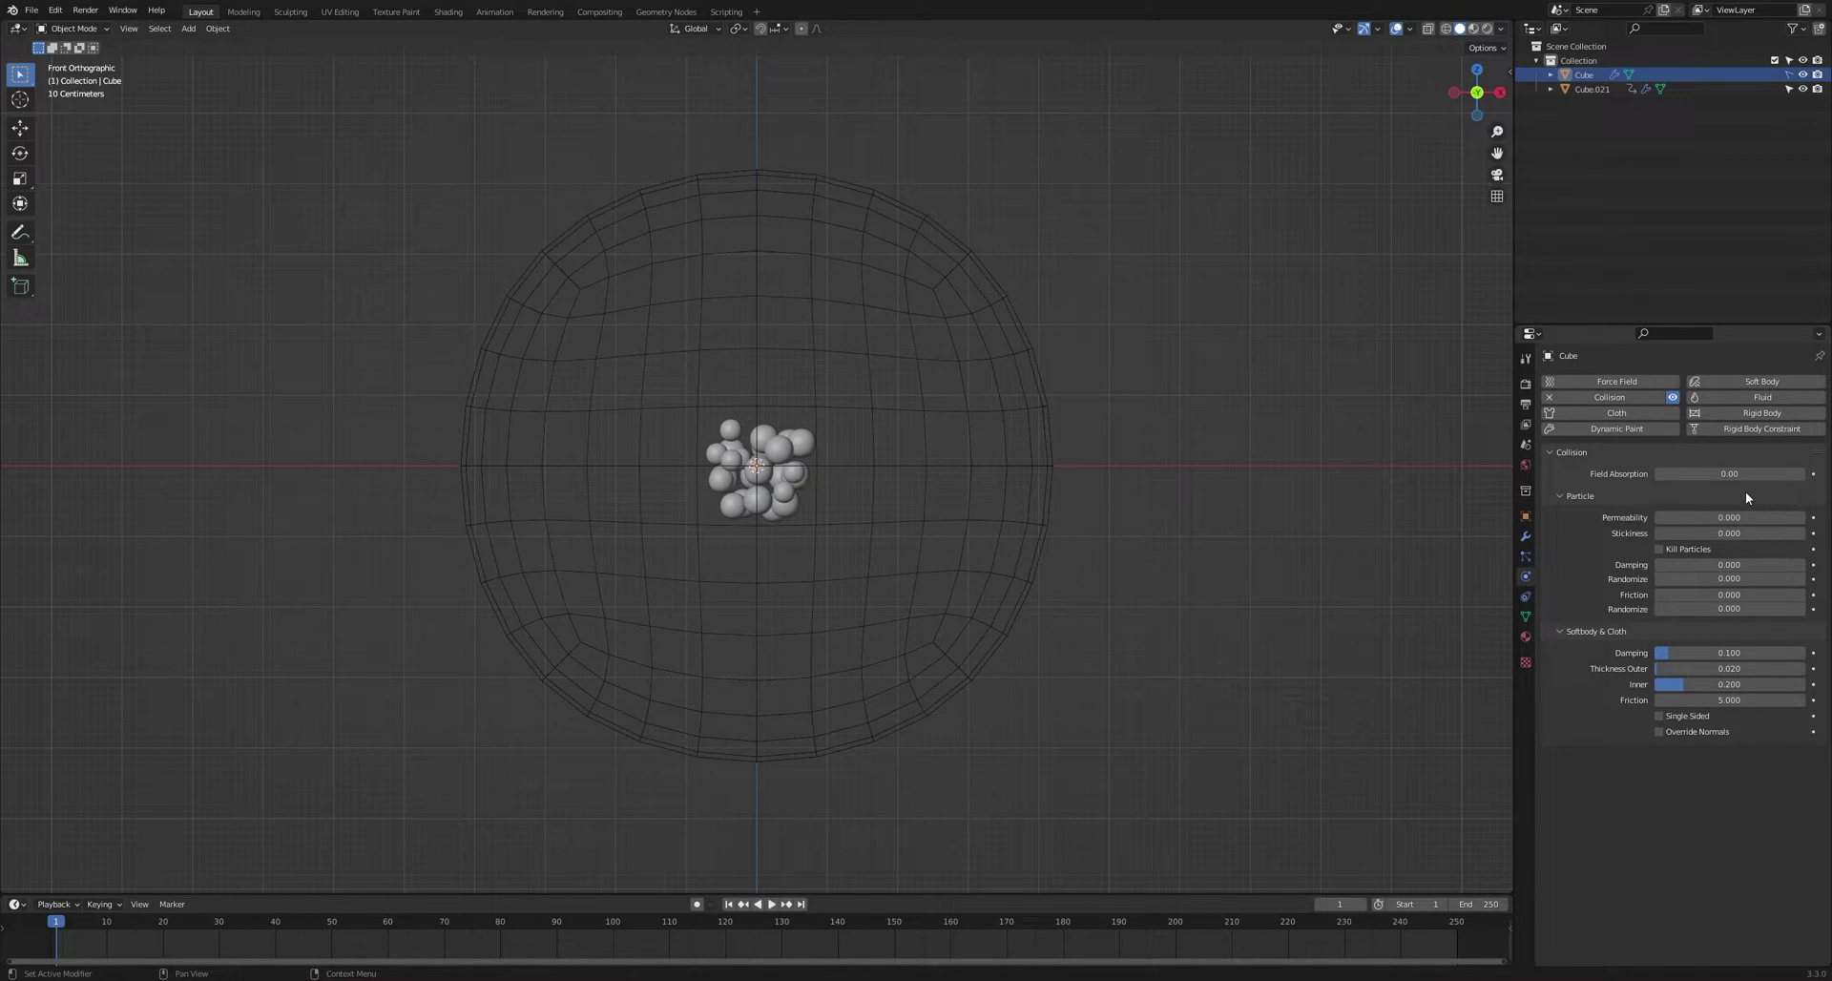
drag(1702, 653, 1657, 652)
click(1735, 671)
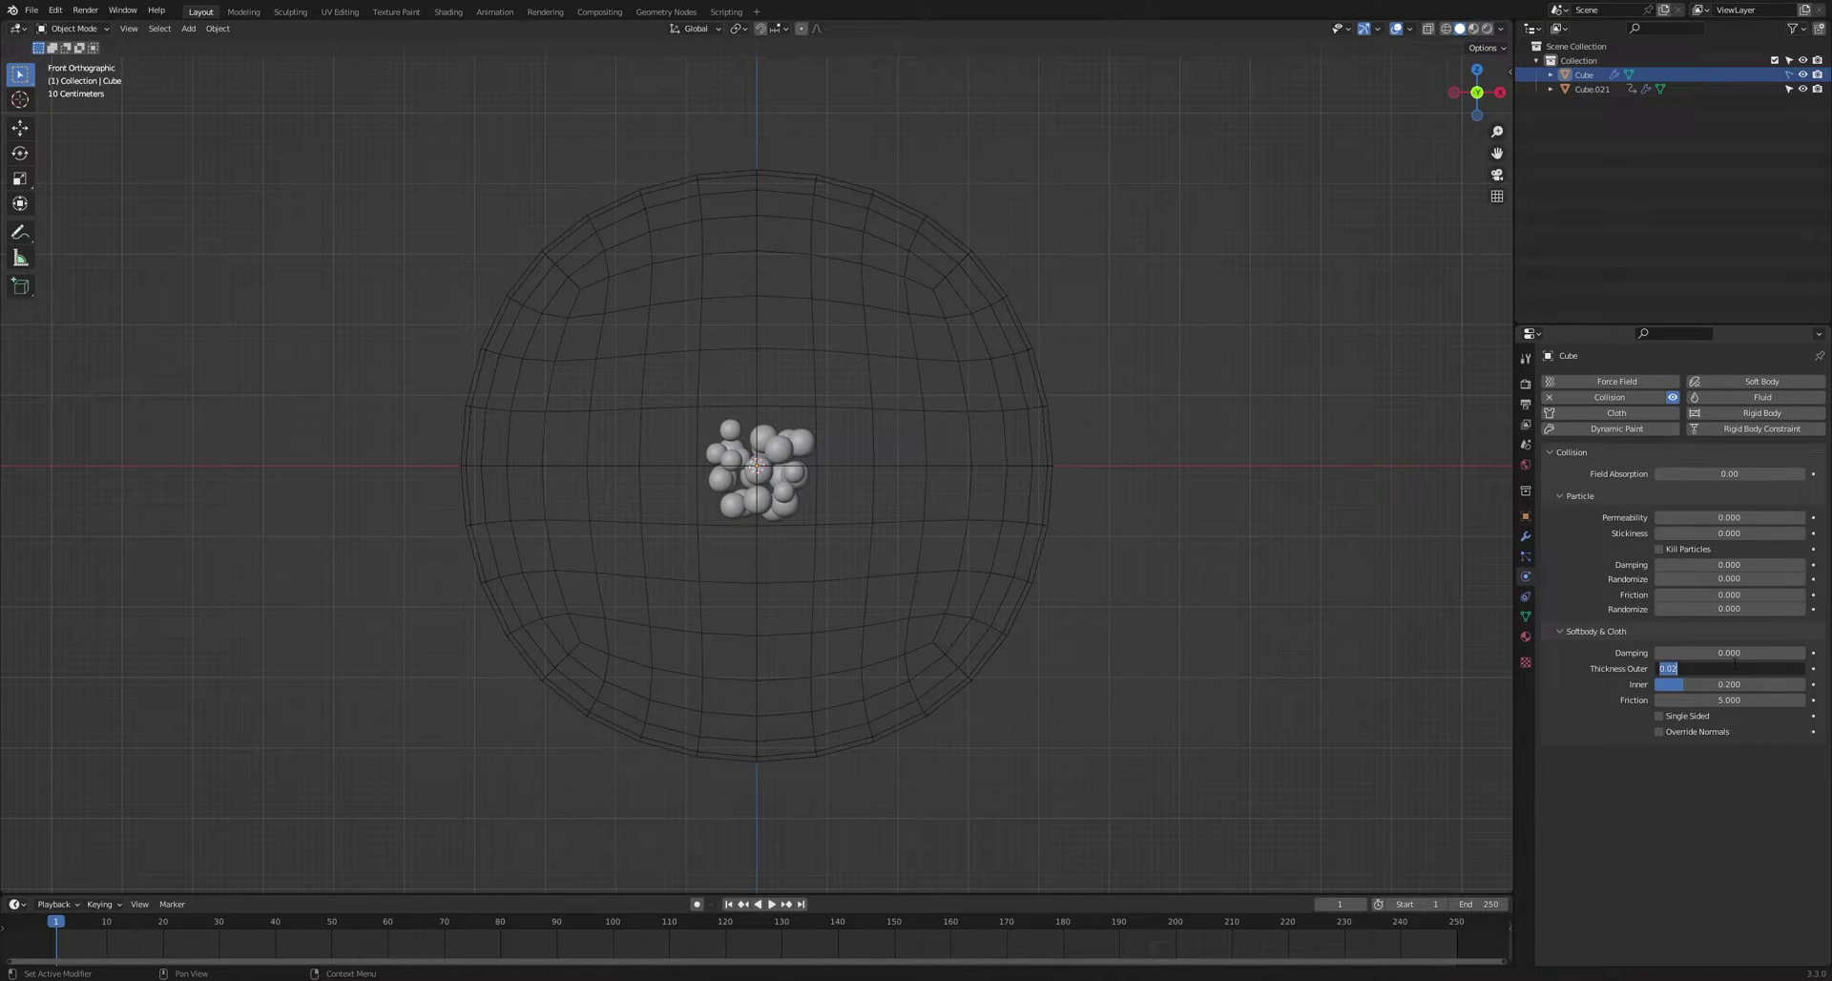
text(.01)
key(Return)
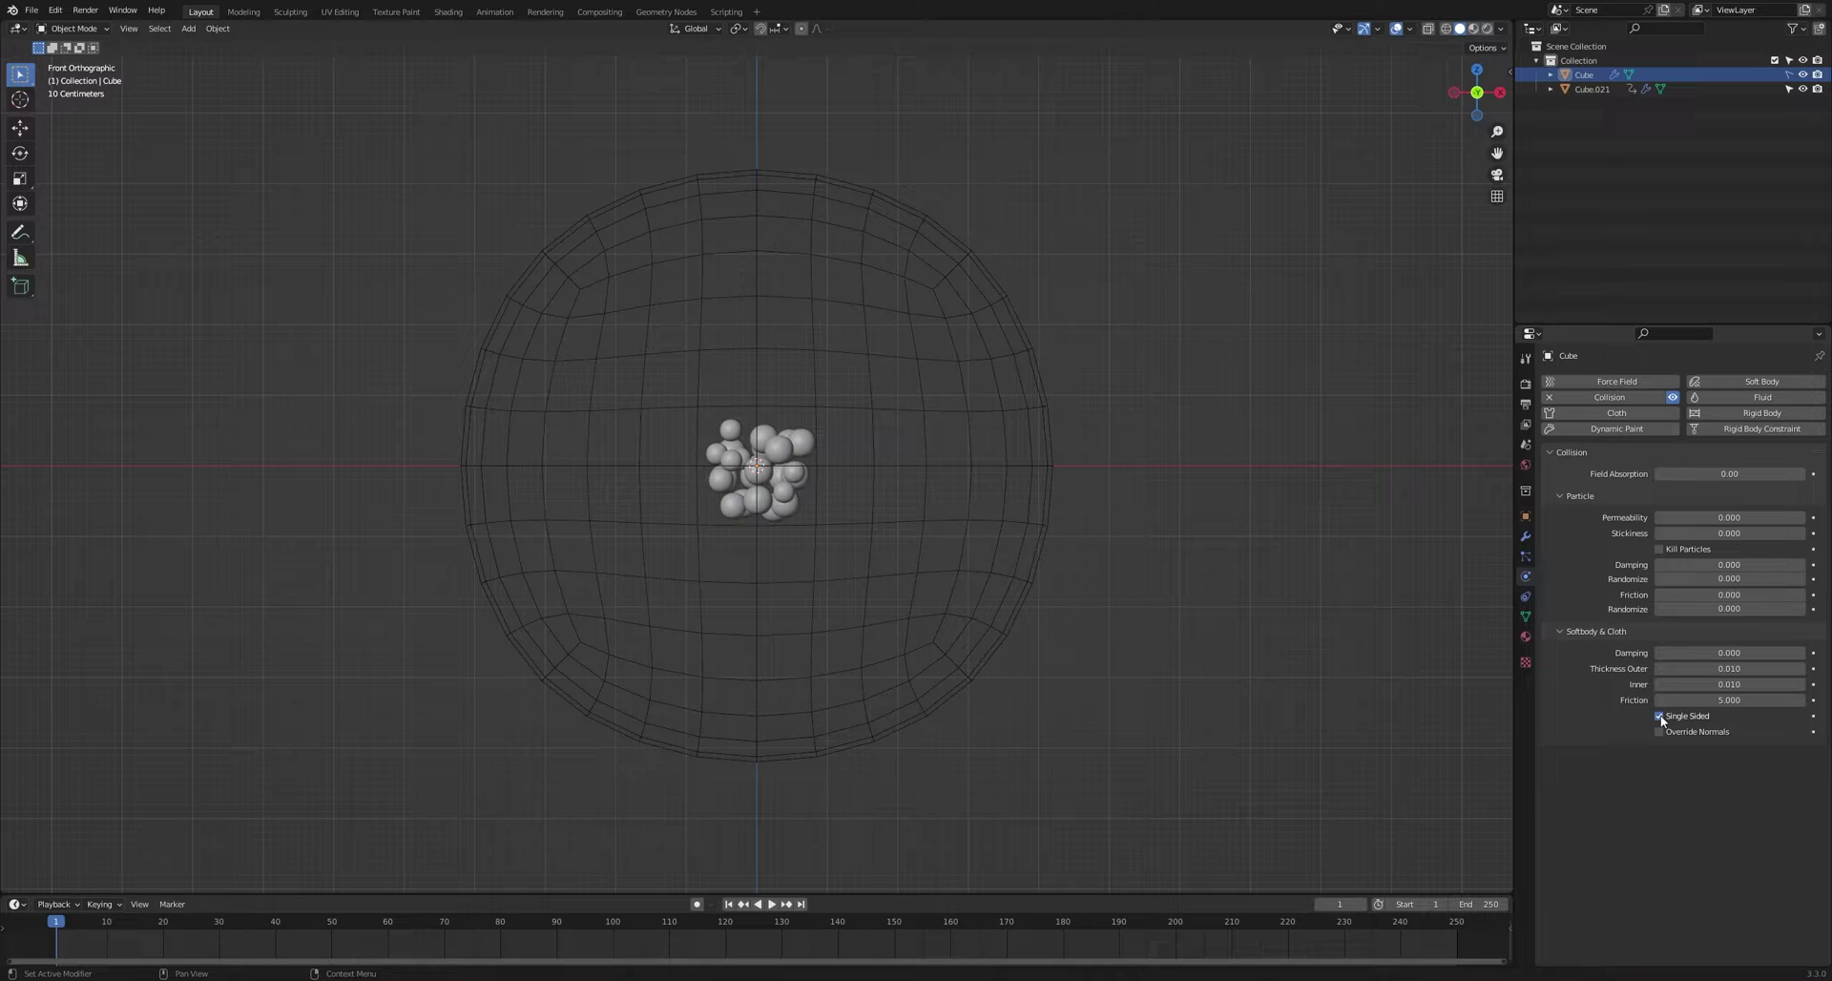
click(773, 906)
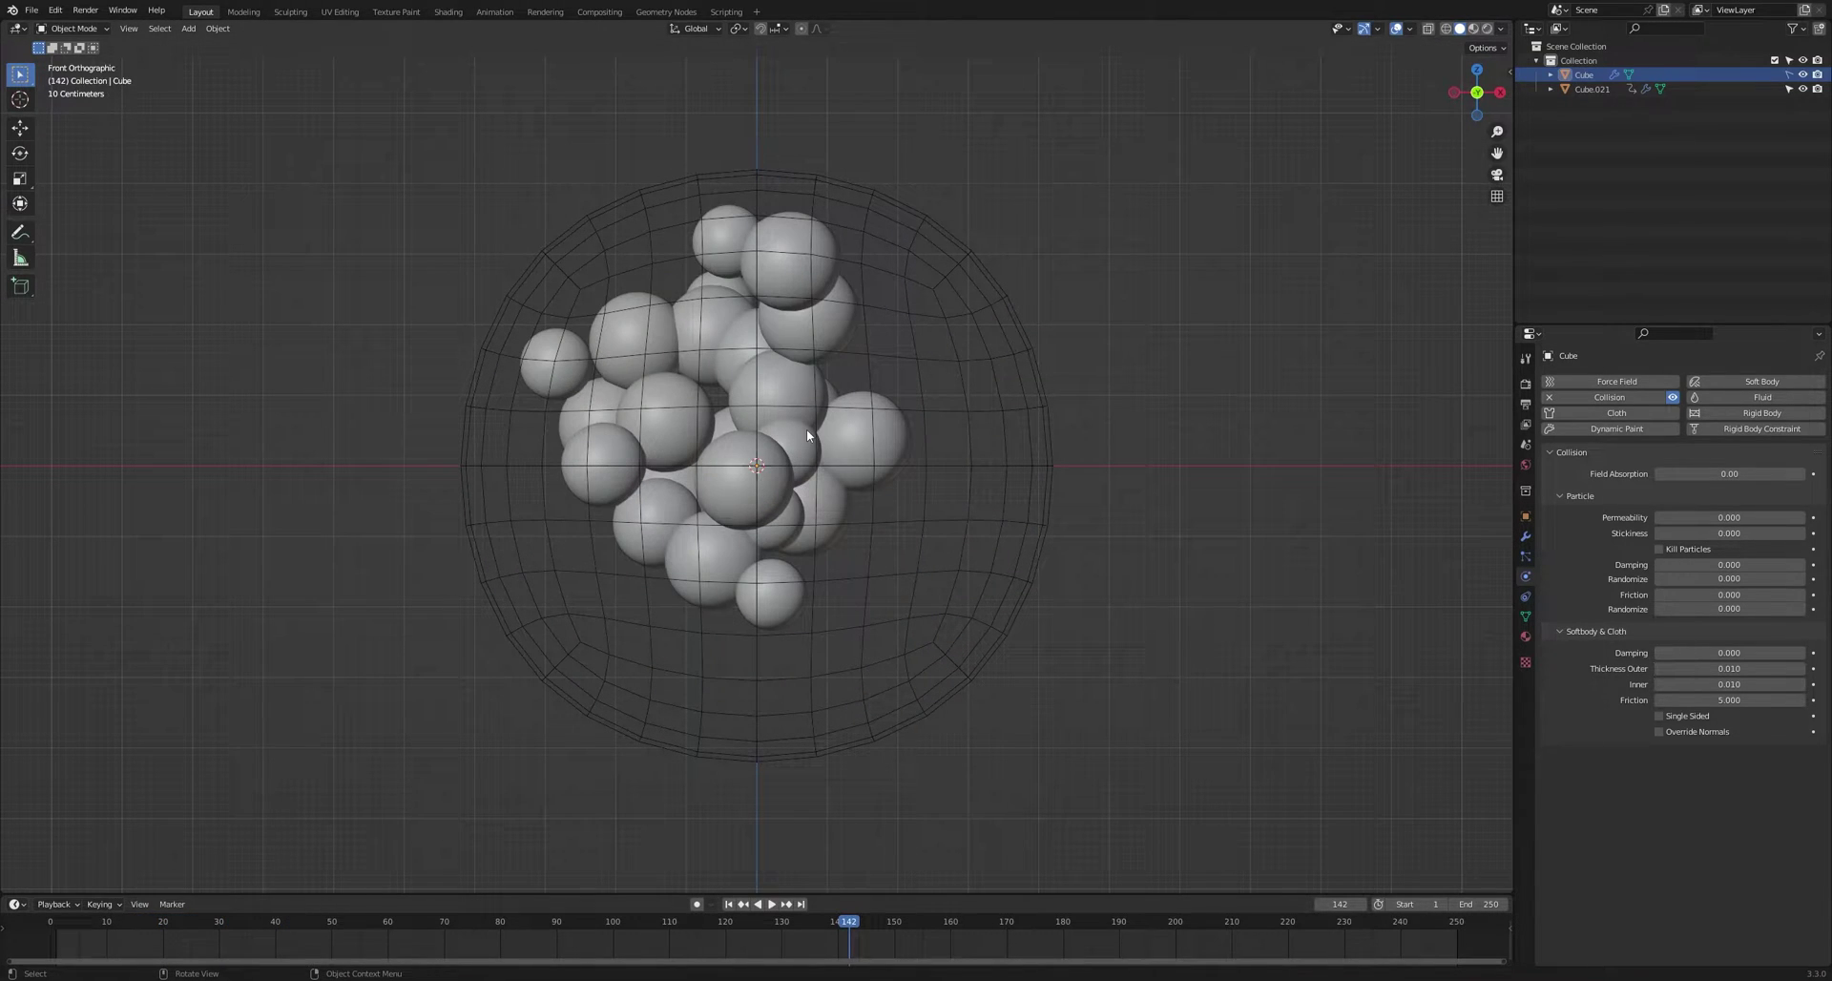
- Set the joined spheres' cloth Speed Multiplier to 0.5 and replay the simulation from frame 1
click(806, 428)
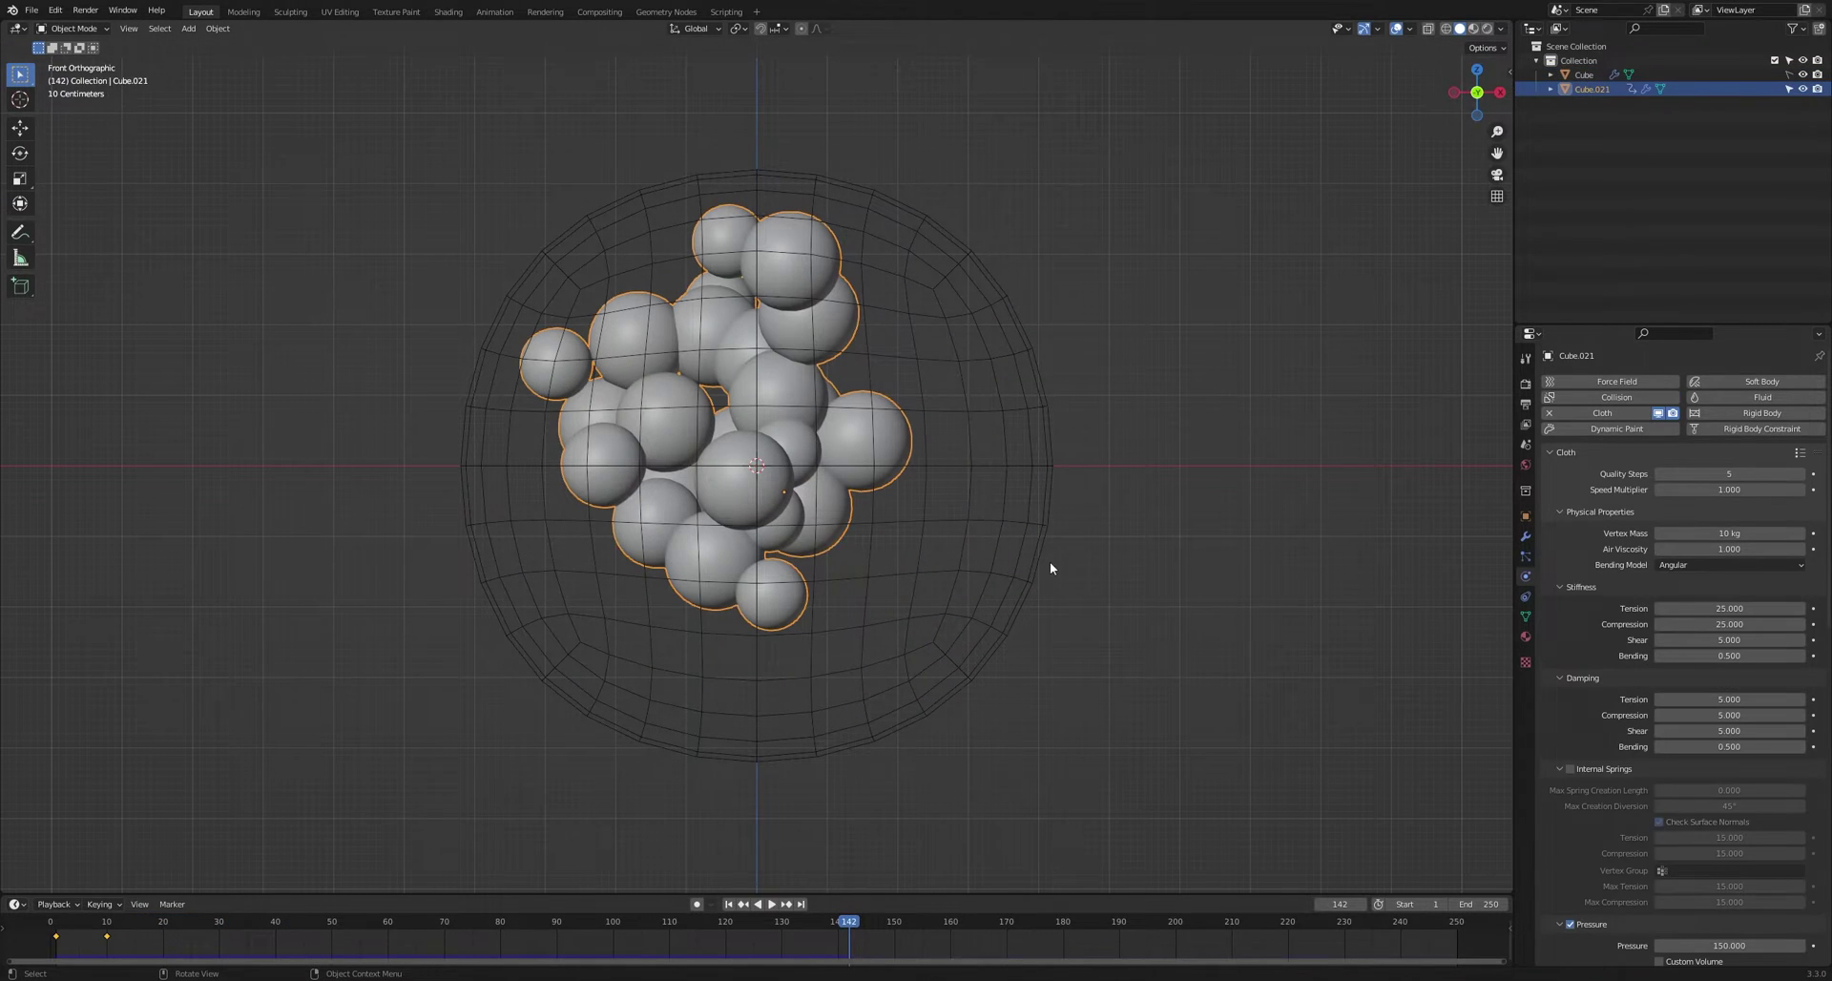
double_click(1752, 492)
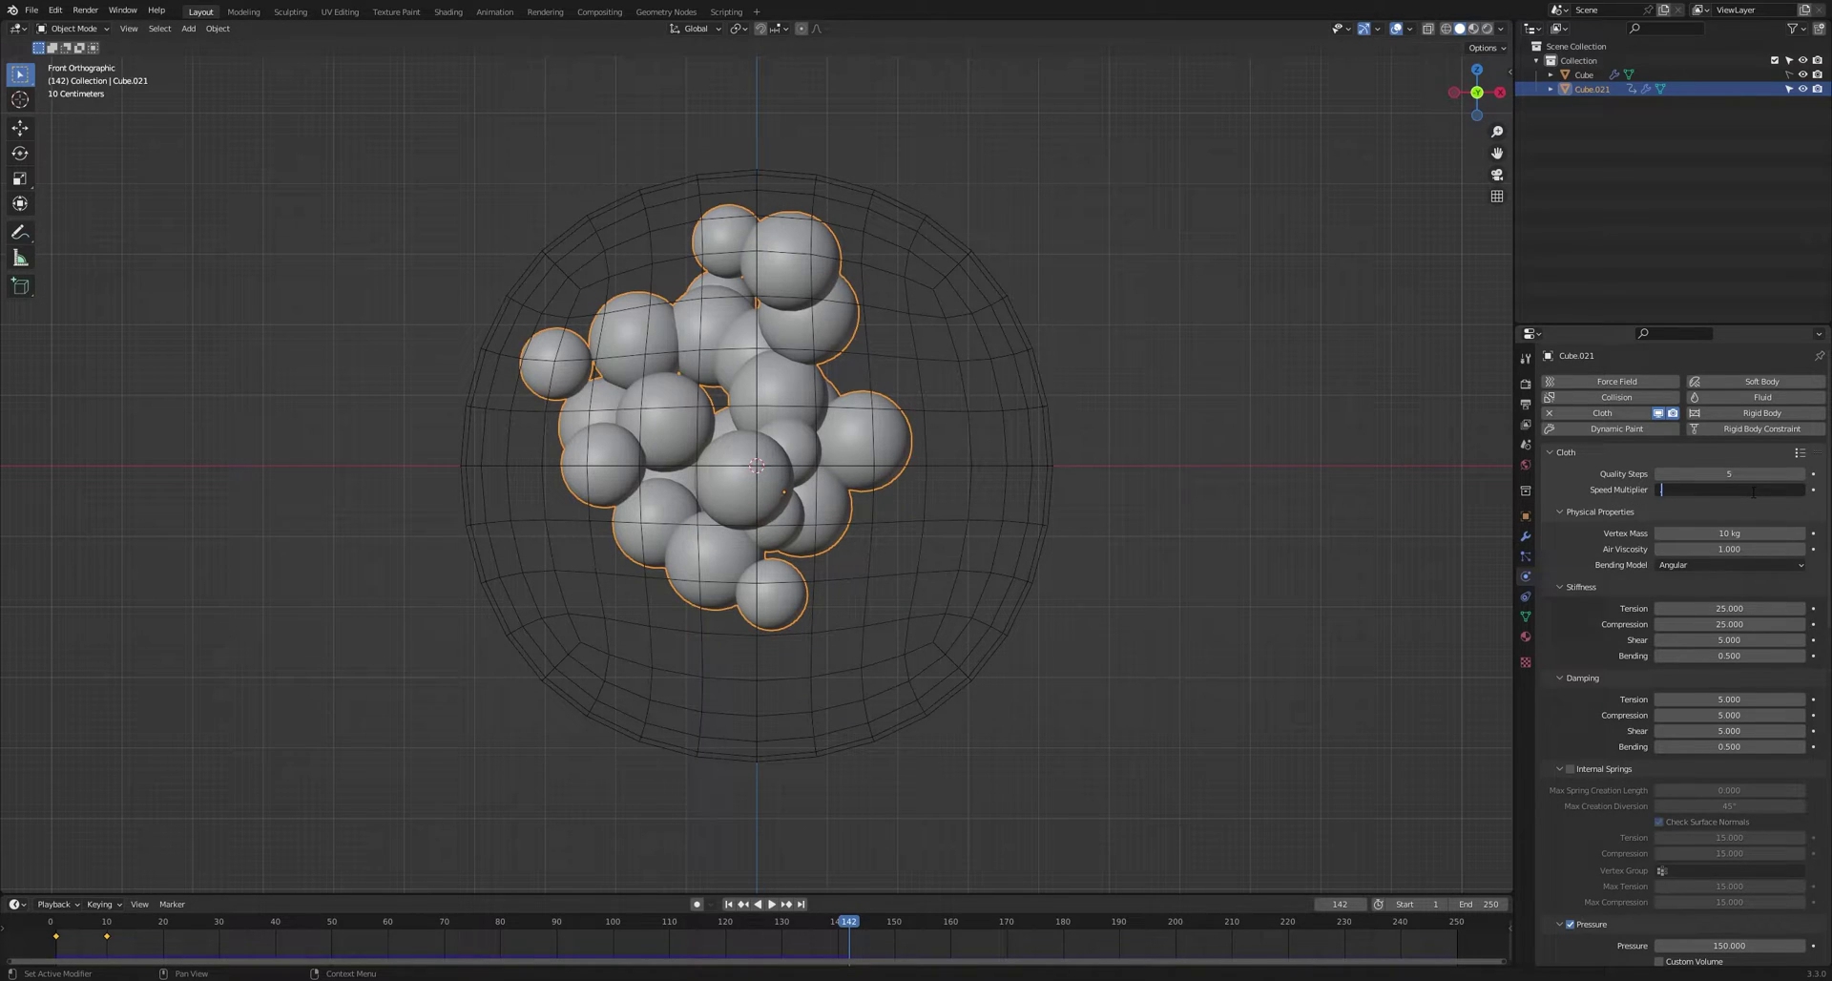
text(.5)
key(Return)
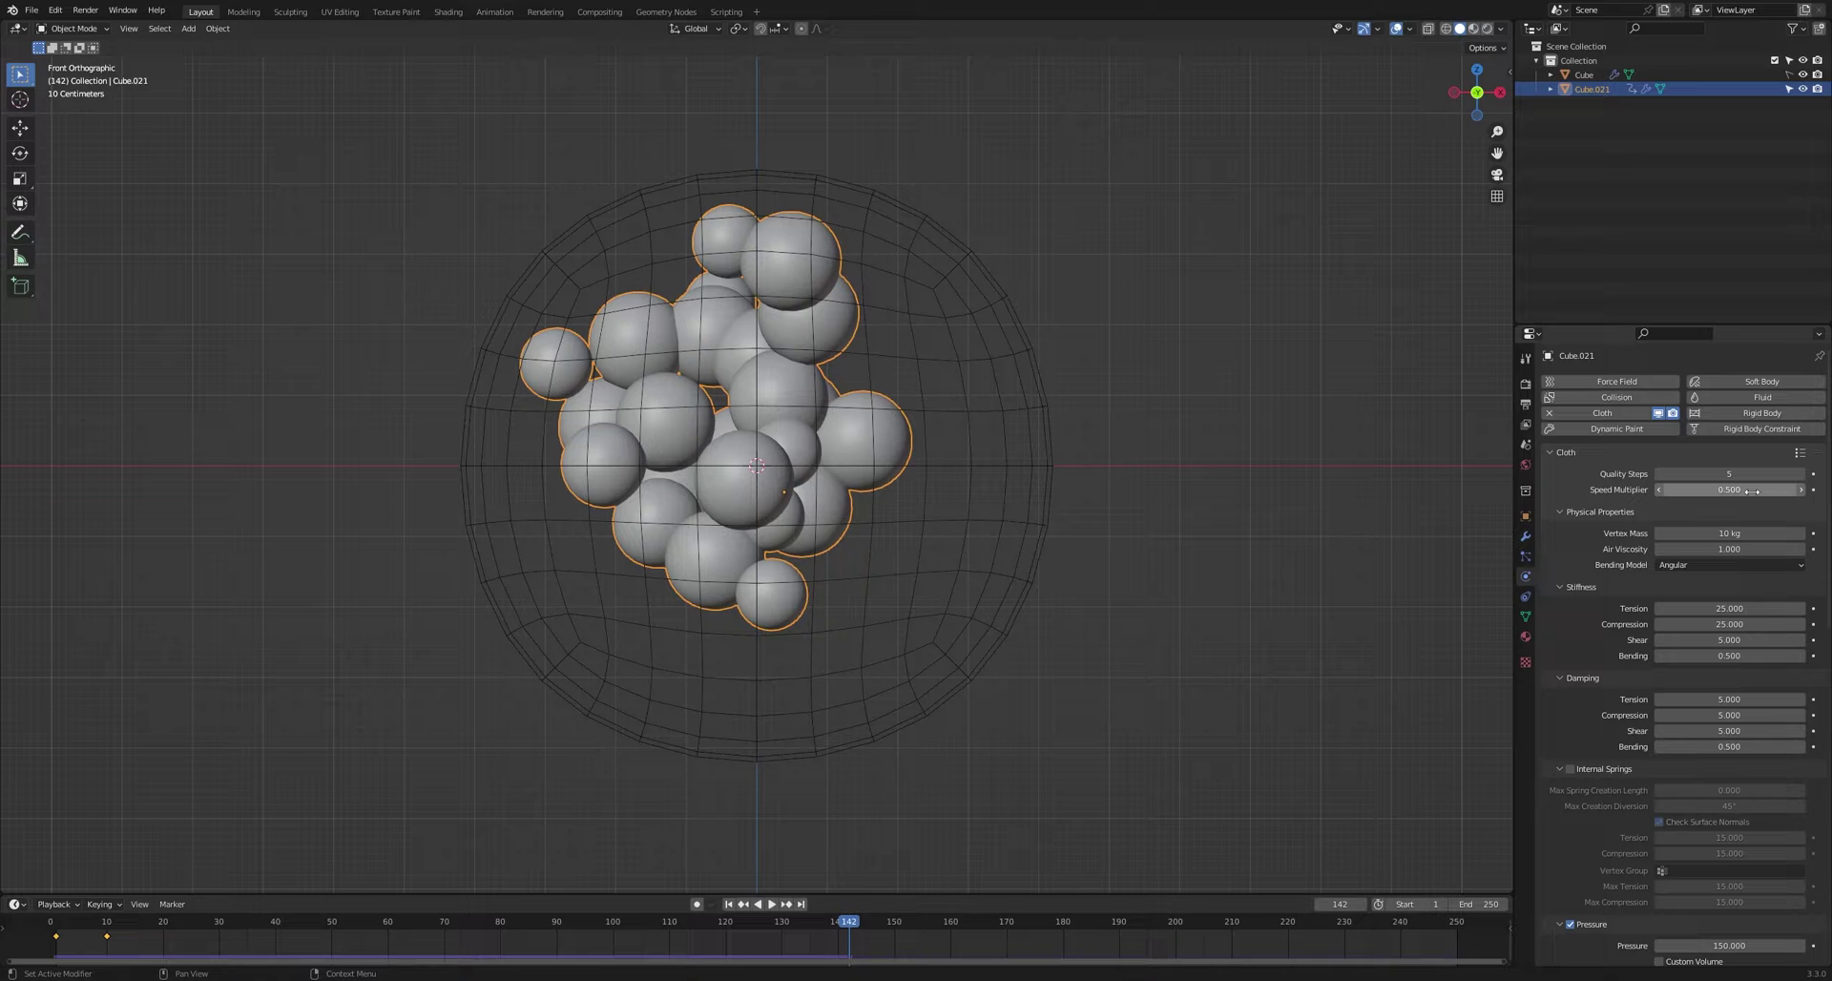
click(729, 904)
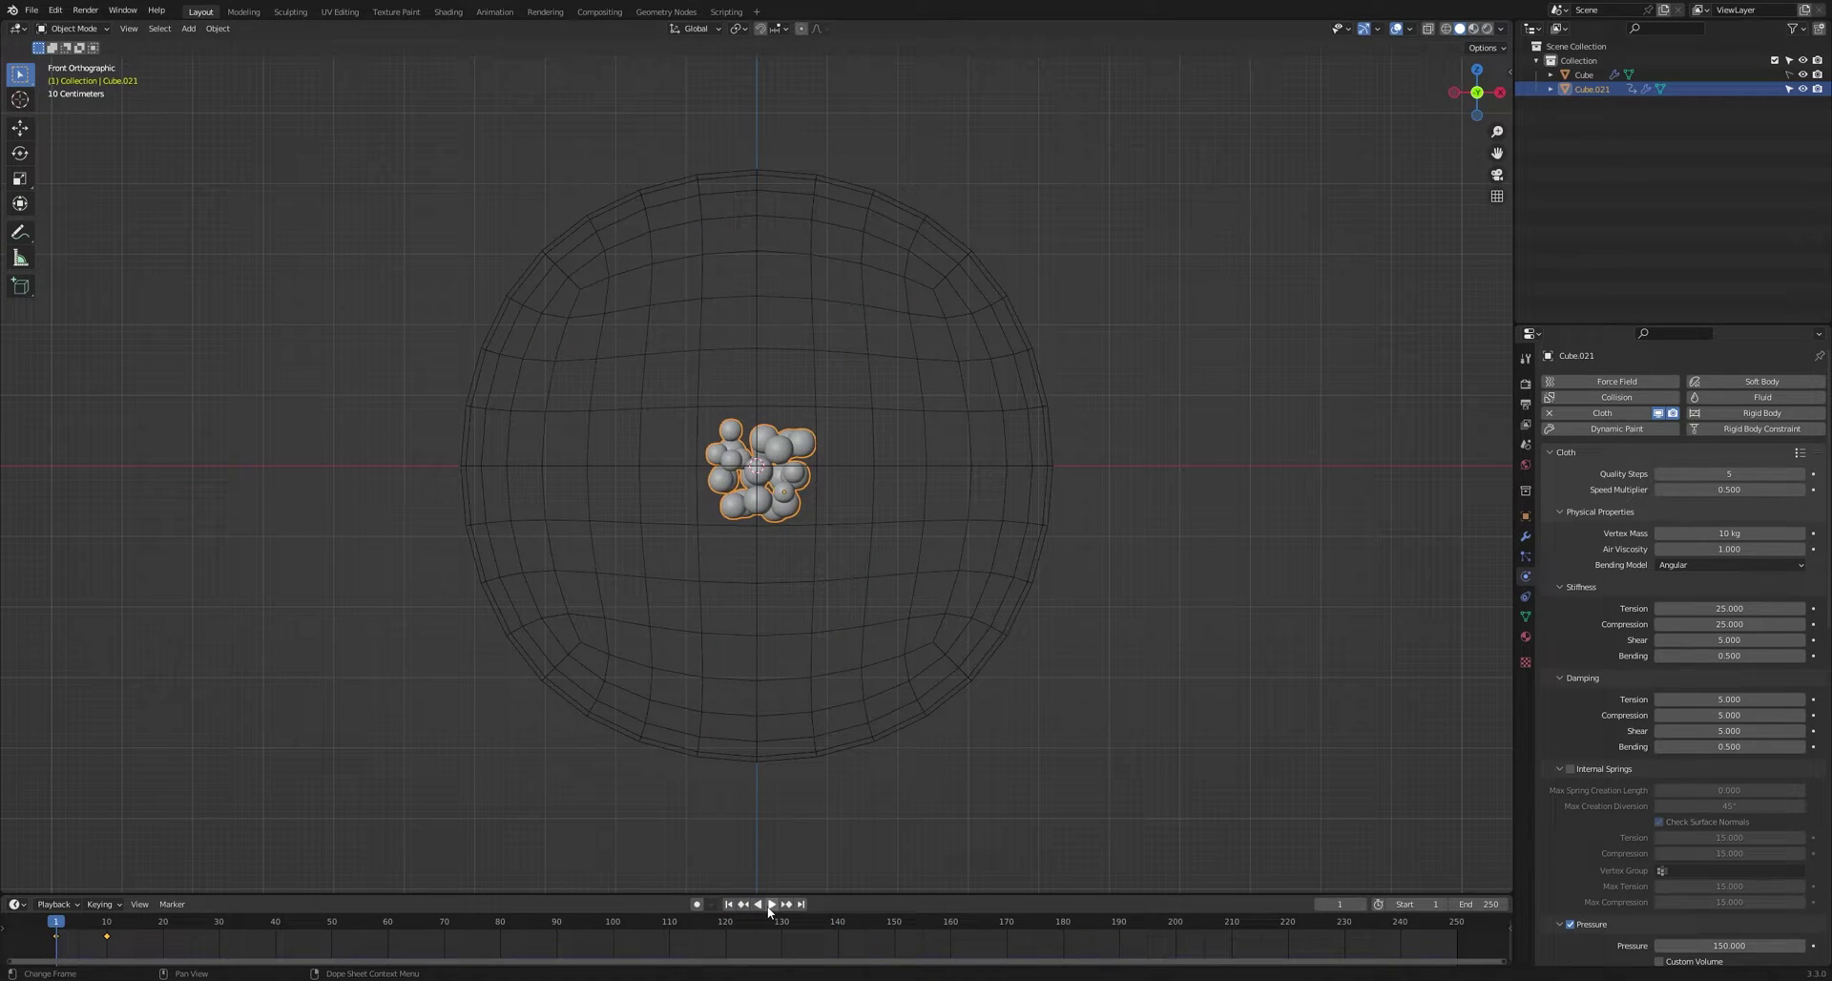
click(769, 907)
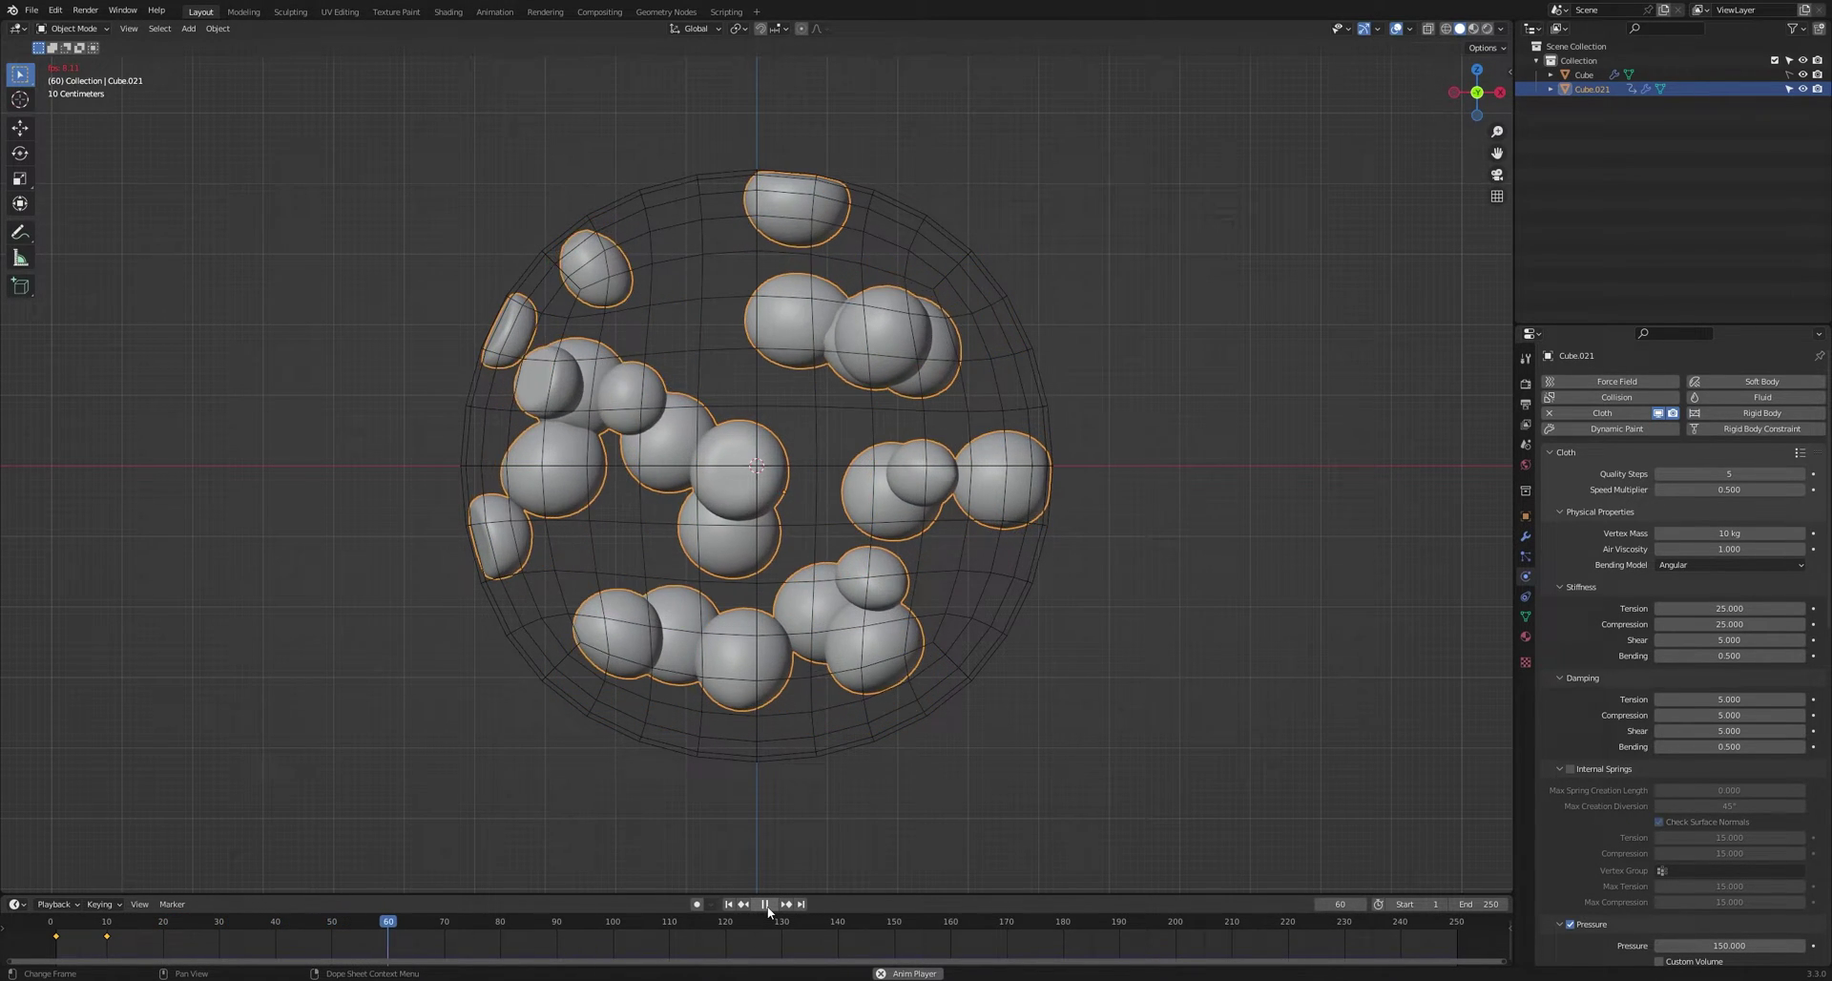
key(Escape)
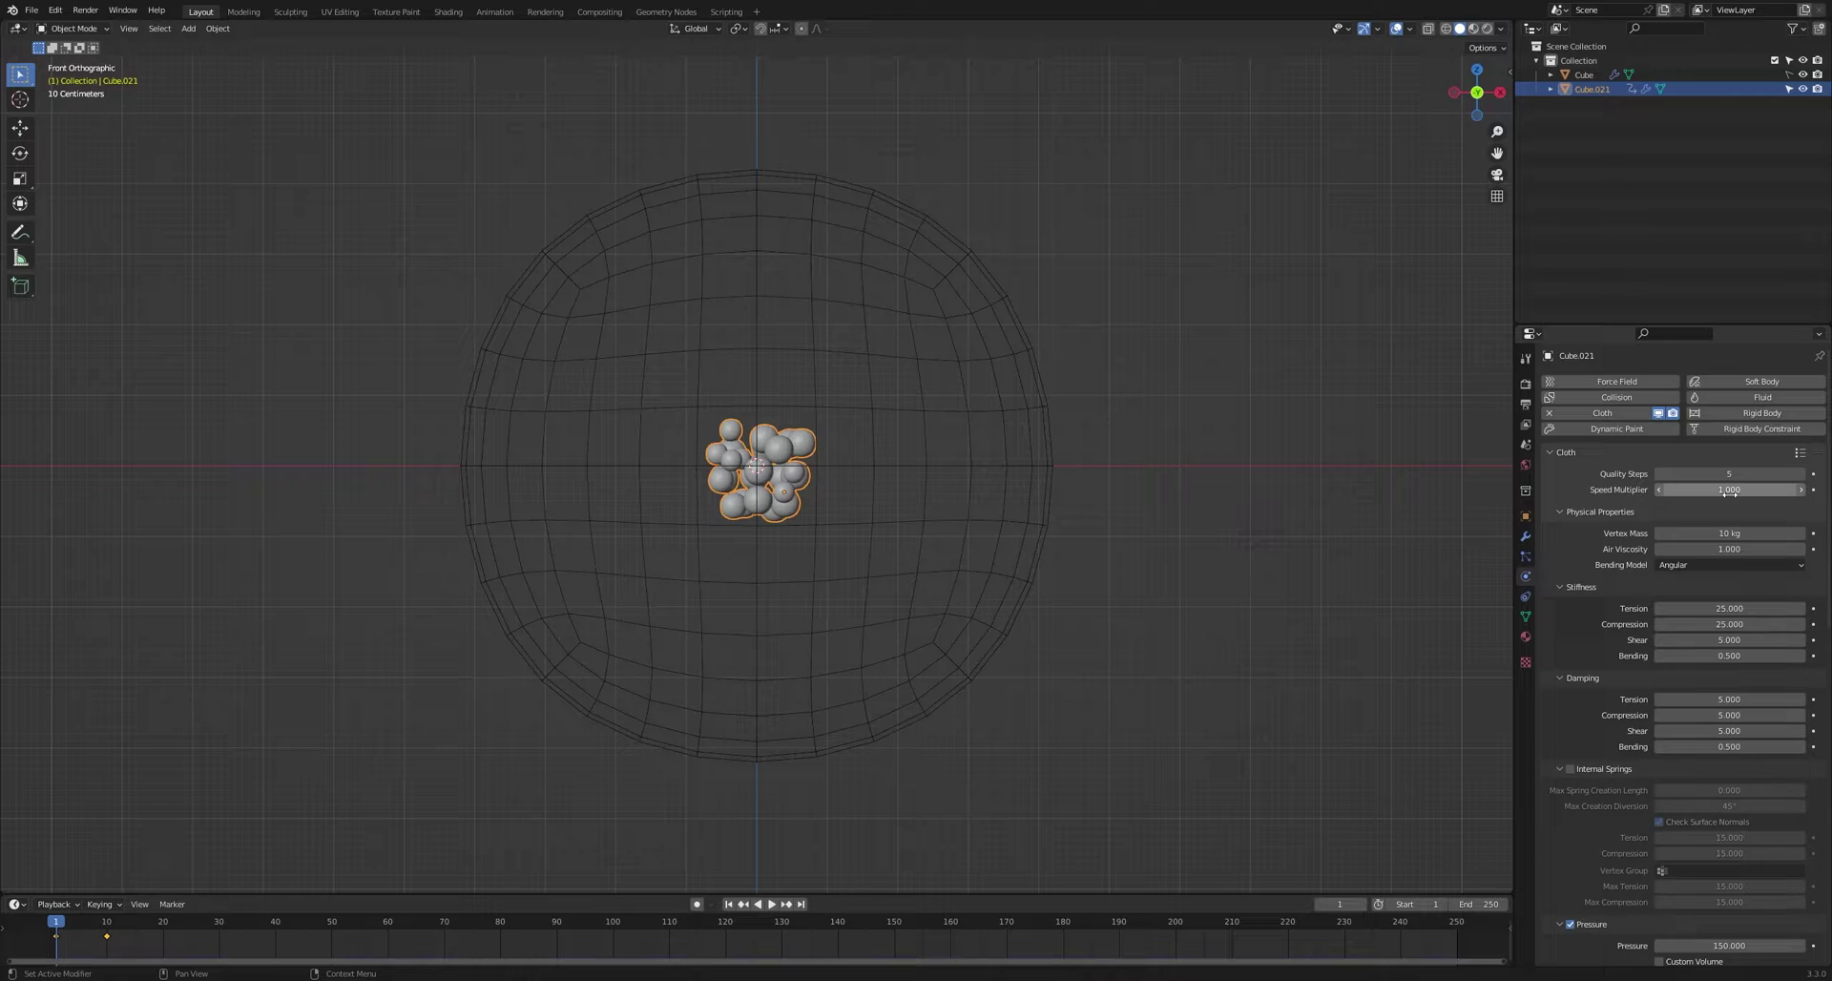
- Set the joined spheres' cloth Pressure to 10 and play the simulation
scroll(1745, 748, down, 5)
click(1745, 748)
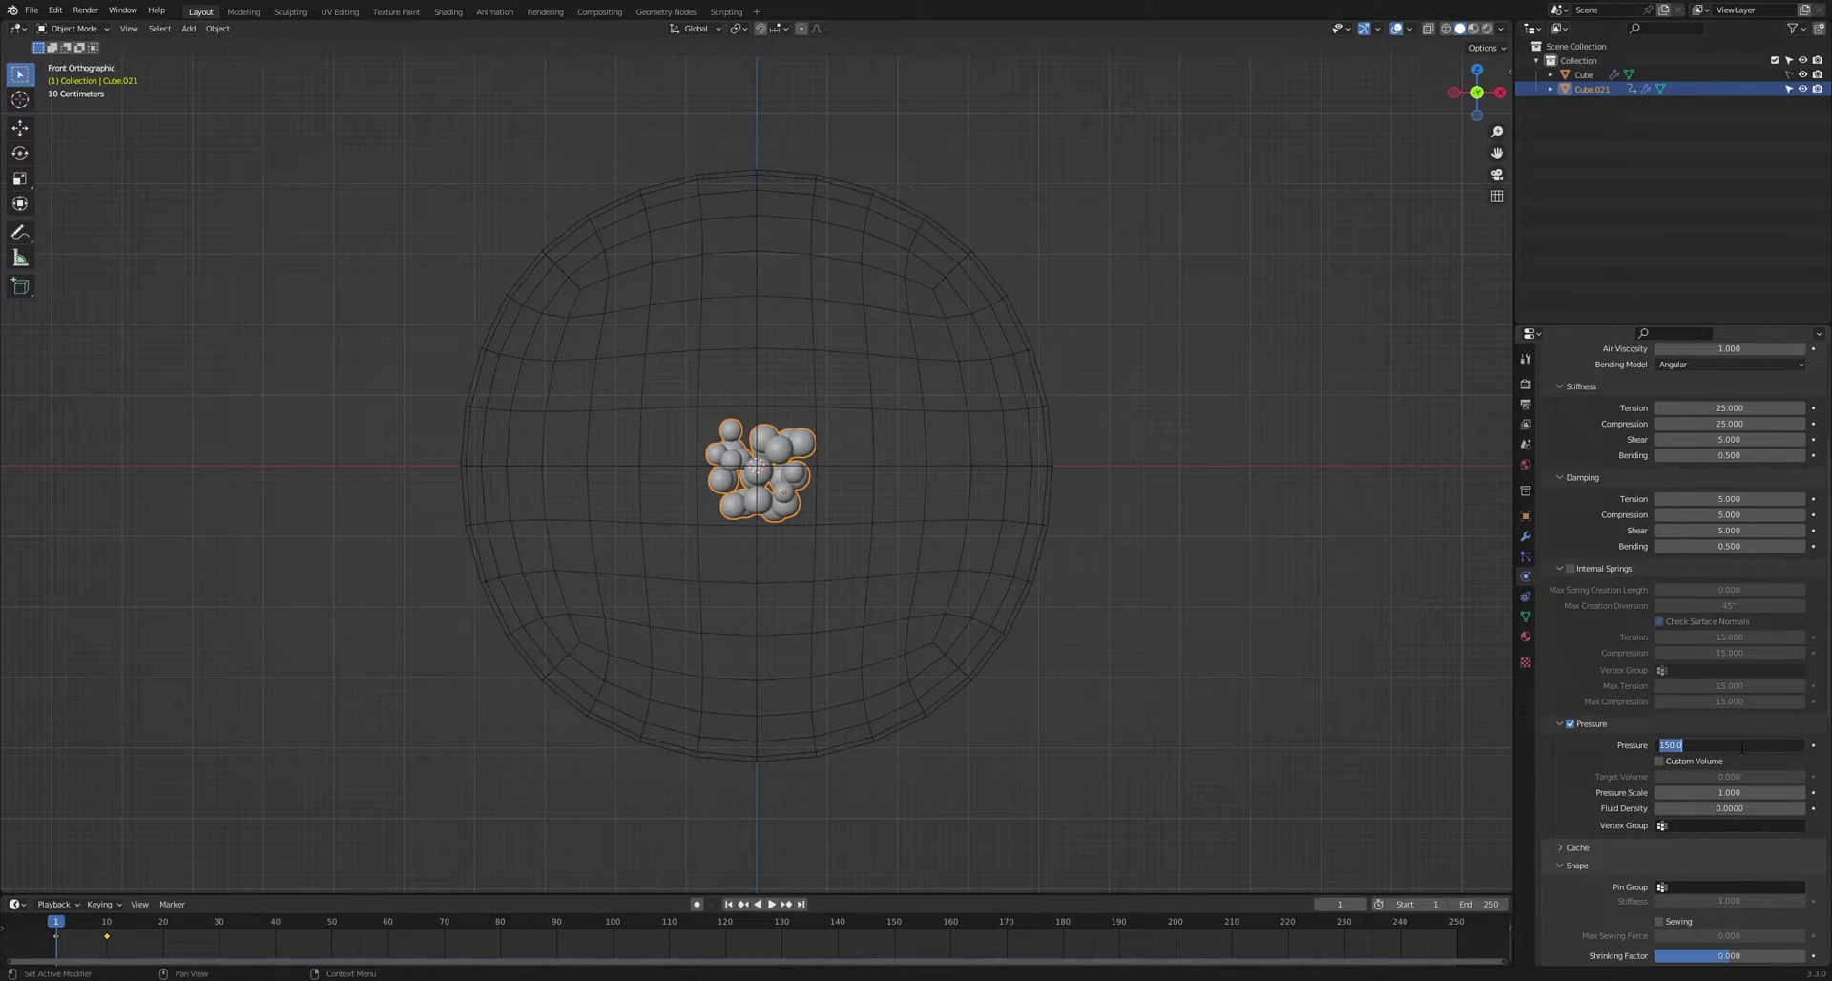
text(10)
key(Return)
click(772, 904)
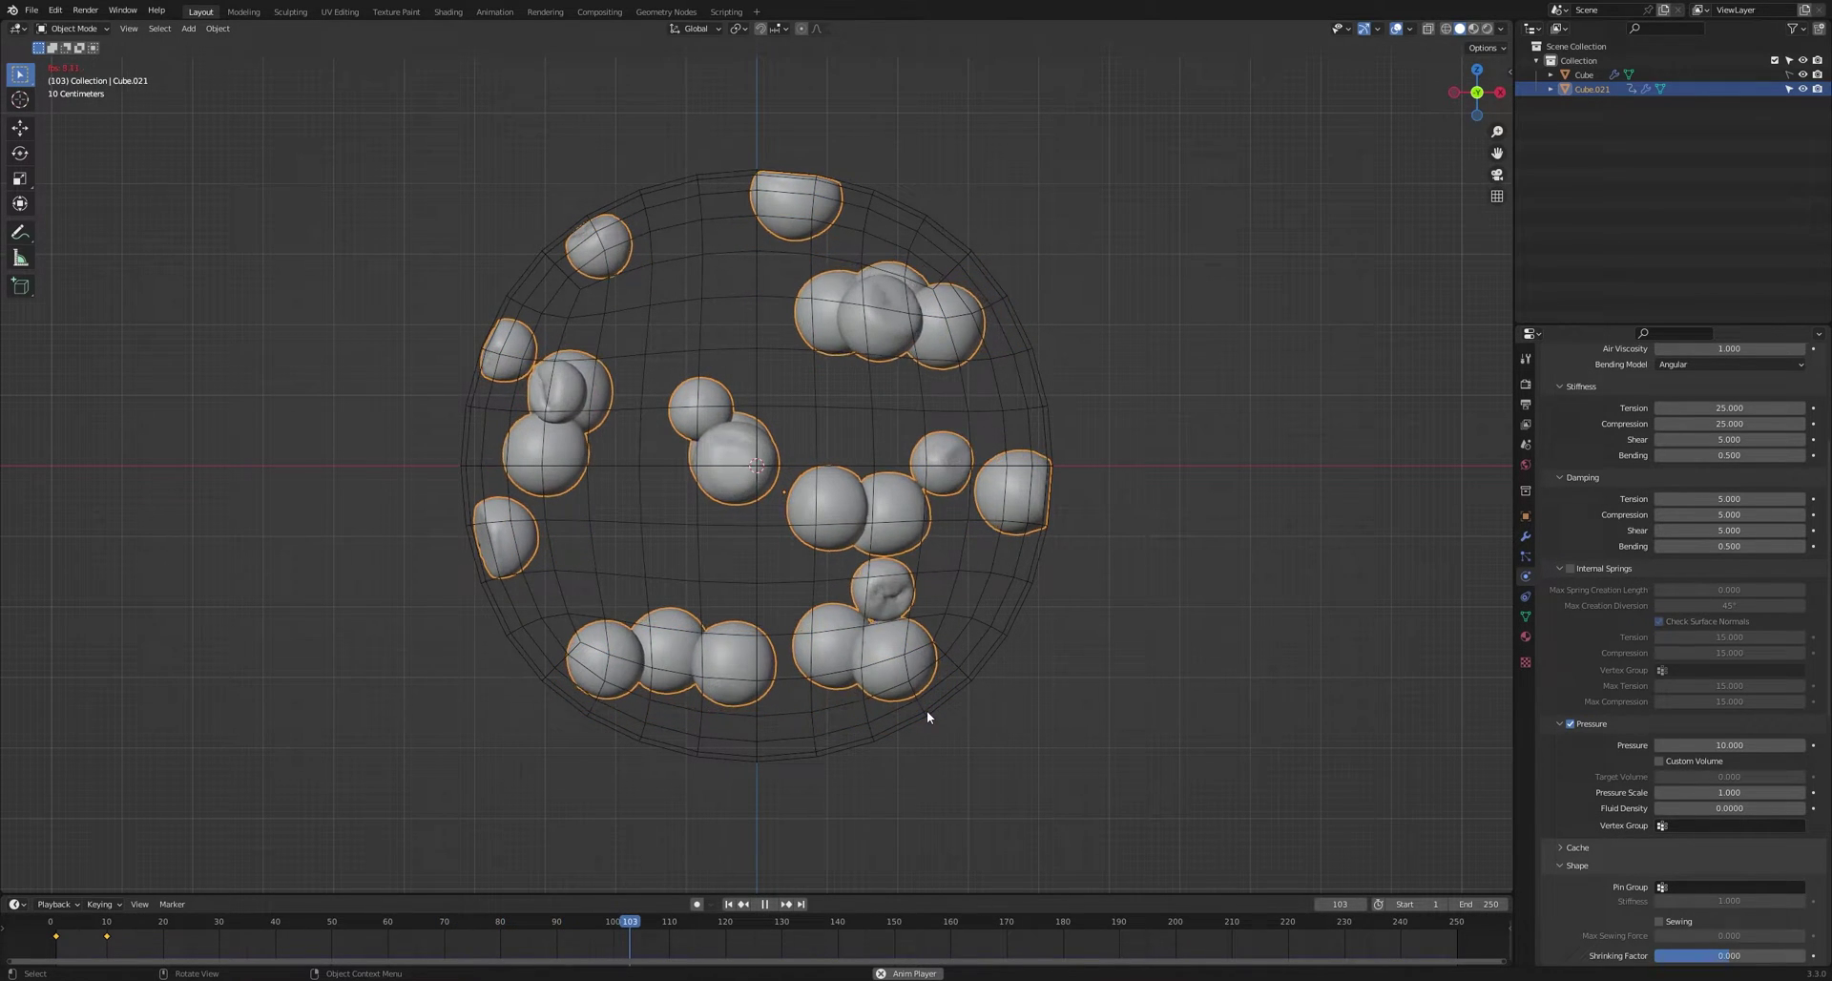
key(Escape)
- Set the joined spheres' cloth Pressure to 150
click(1750, 749)
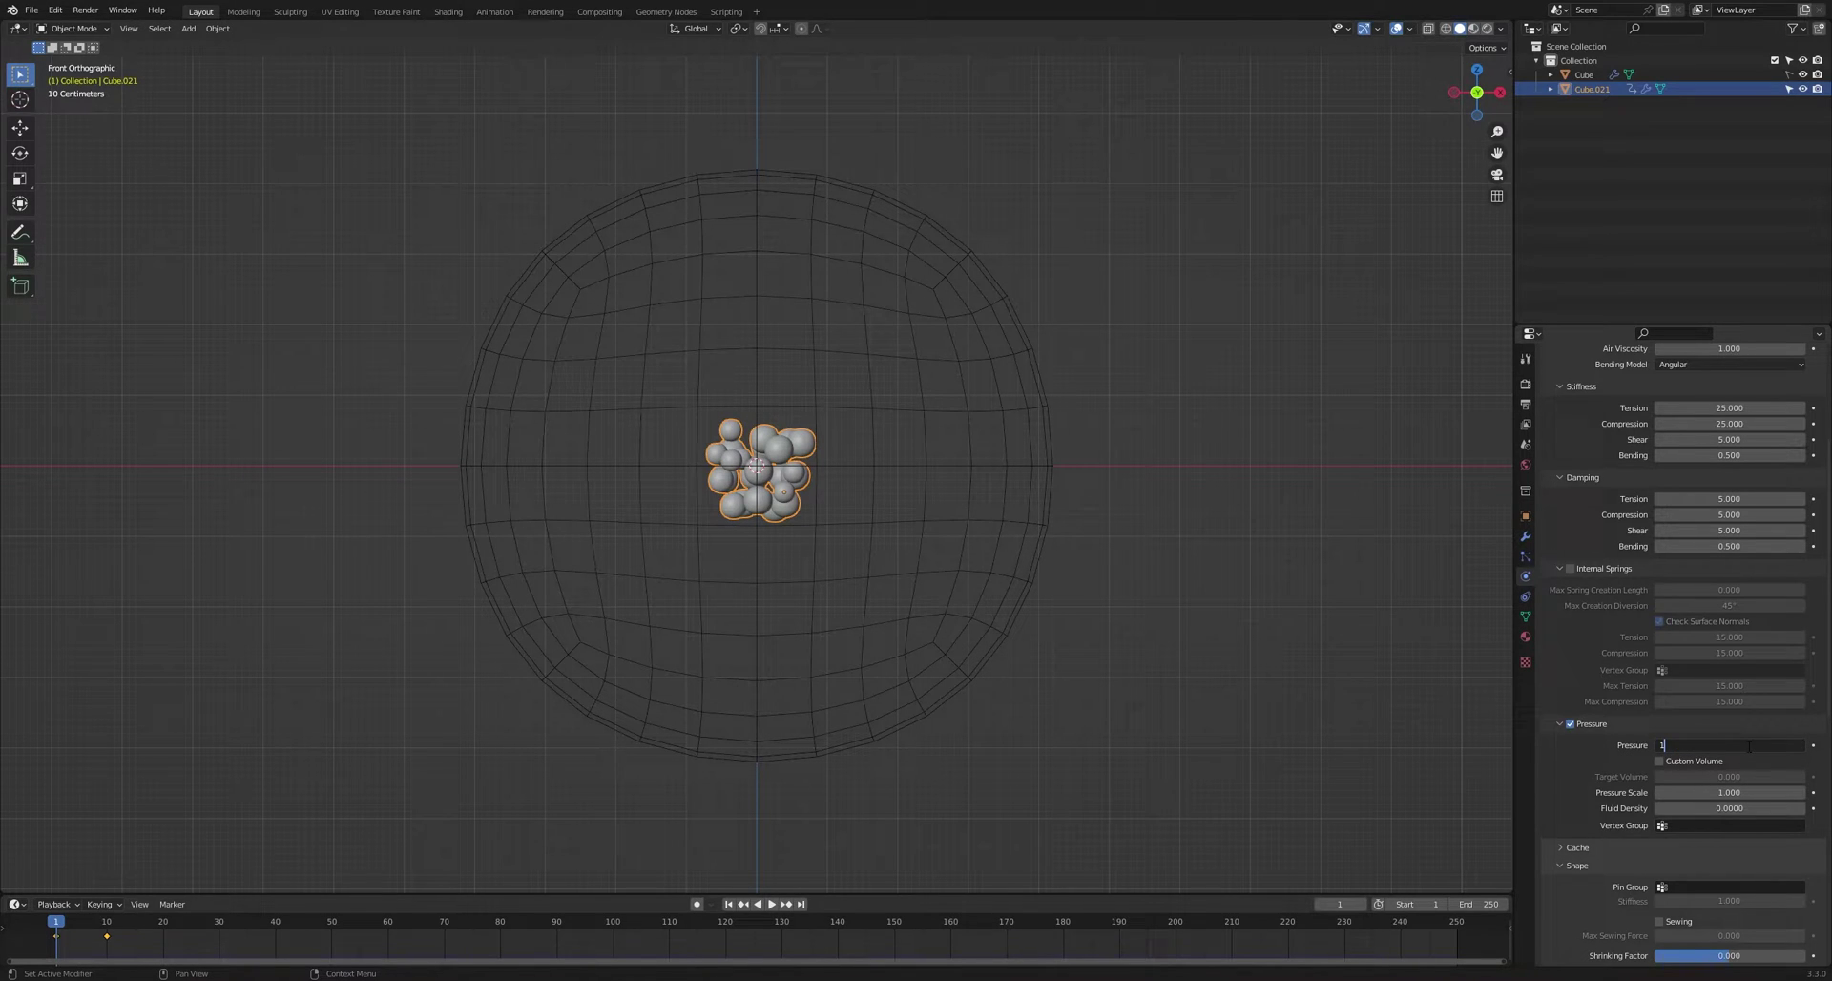
text(150)
key(Return)
- Set the cloth's Object Collisions distance to 0.001 m and Self Collisions distance to 0.01 m, and play the simulation
scroll(1750, 745, down, 8)
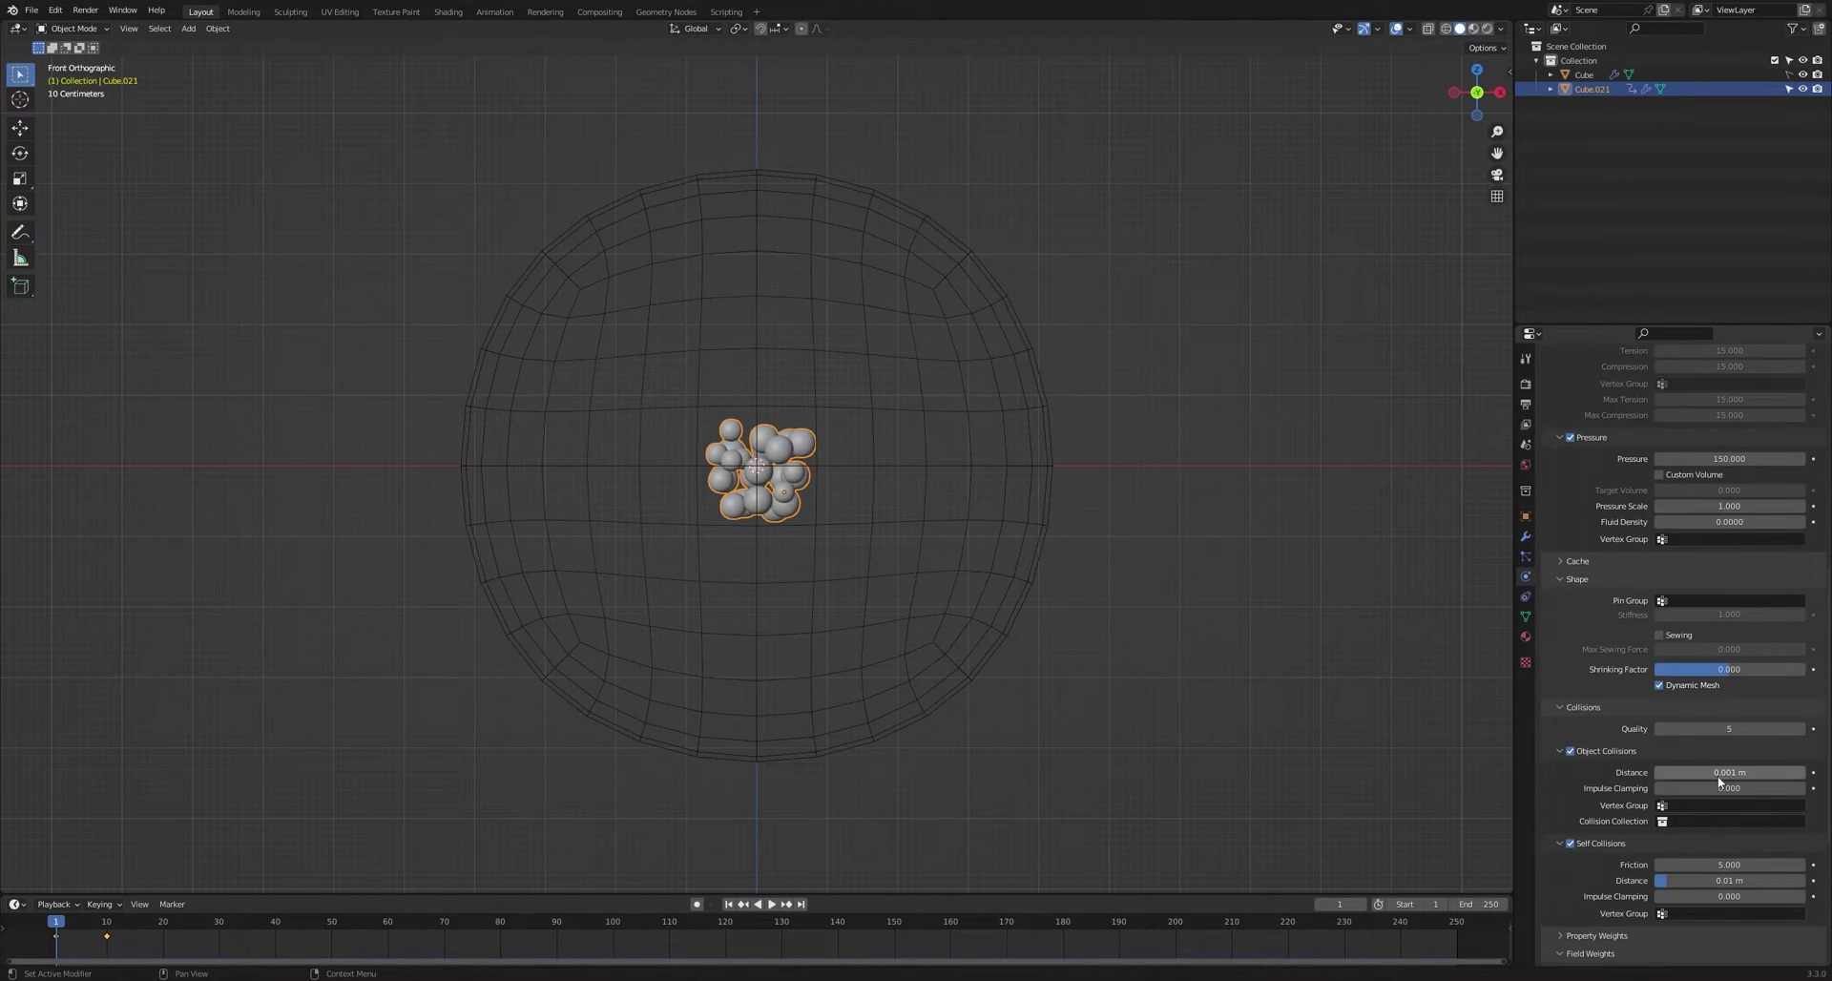
click(1723, 773)
key(BackSpace)
text(.01)
key(Return)
click(1744, 881)
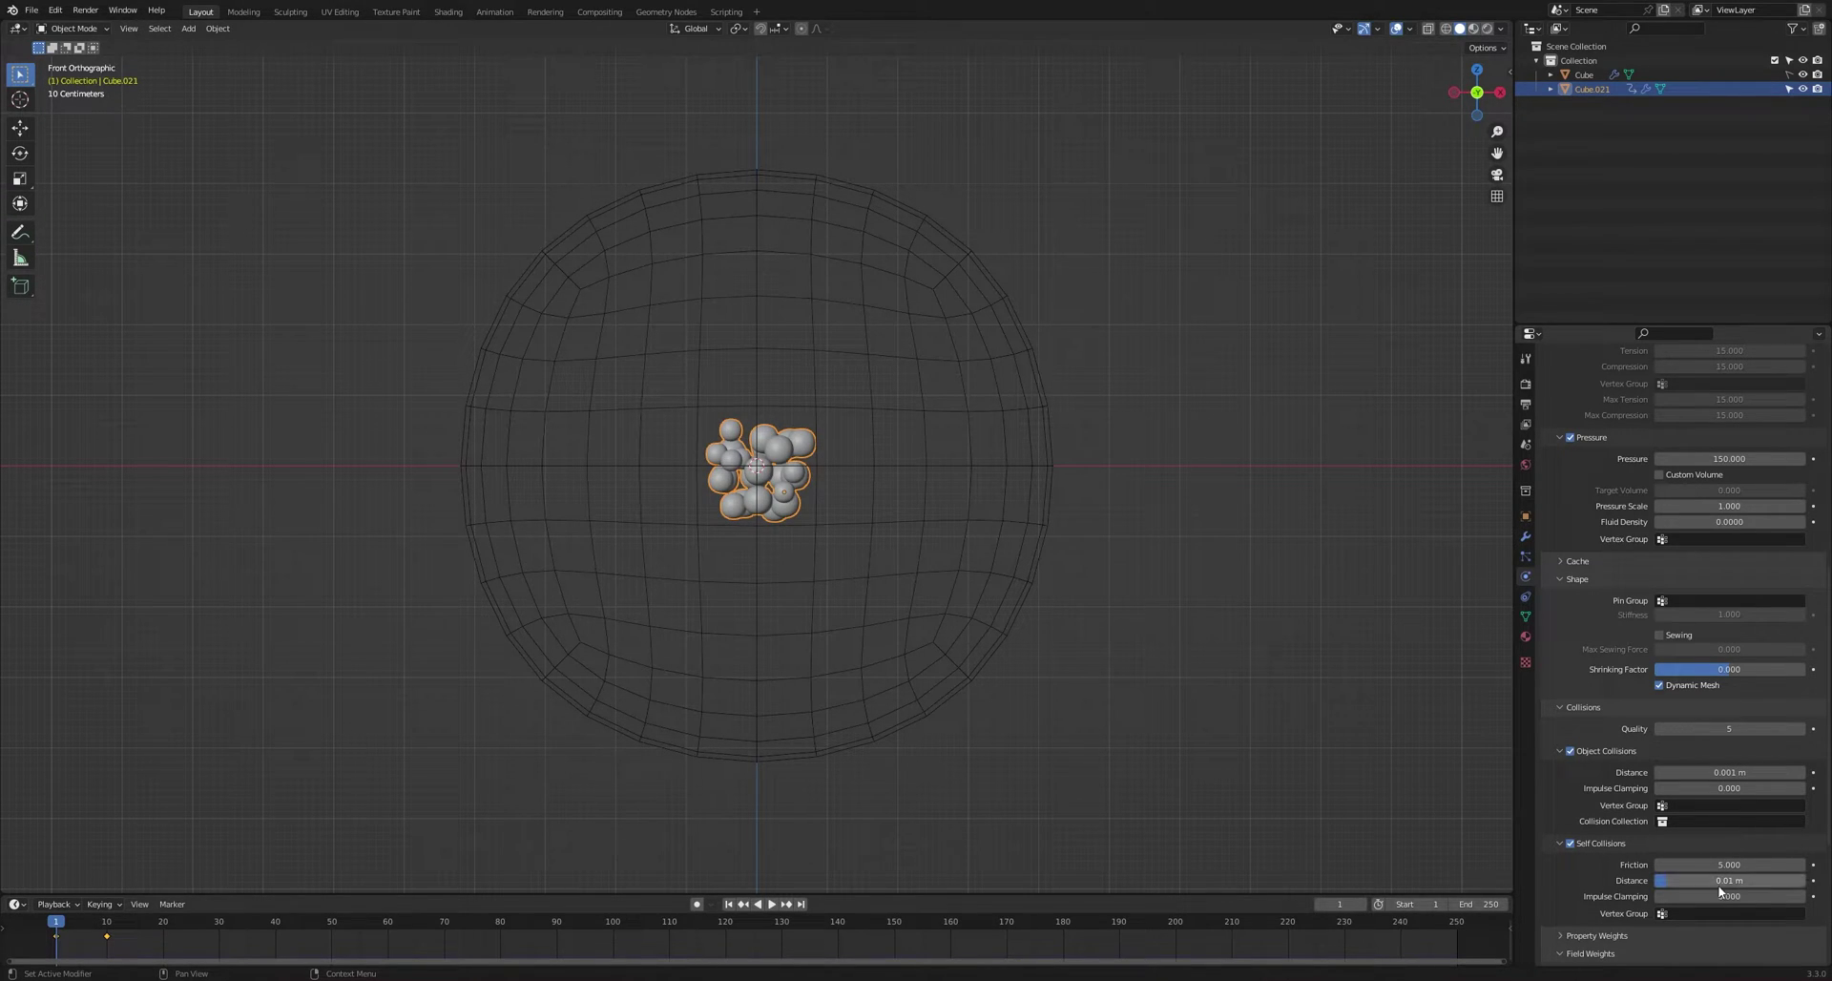
click(771, 904)
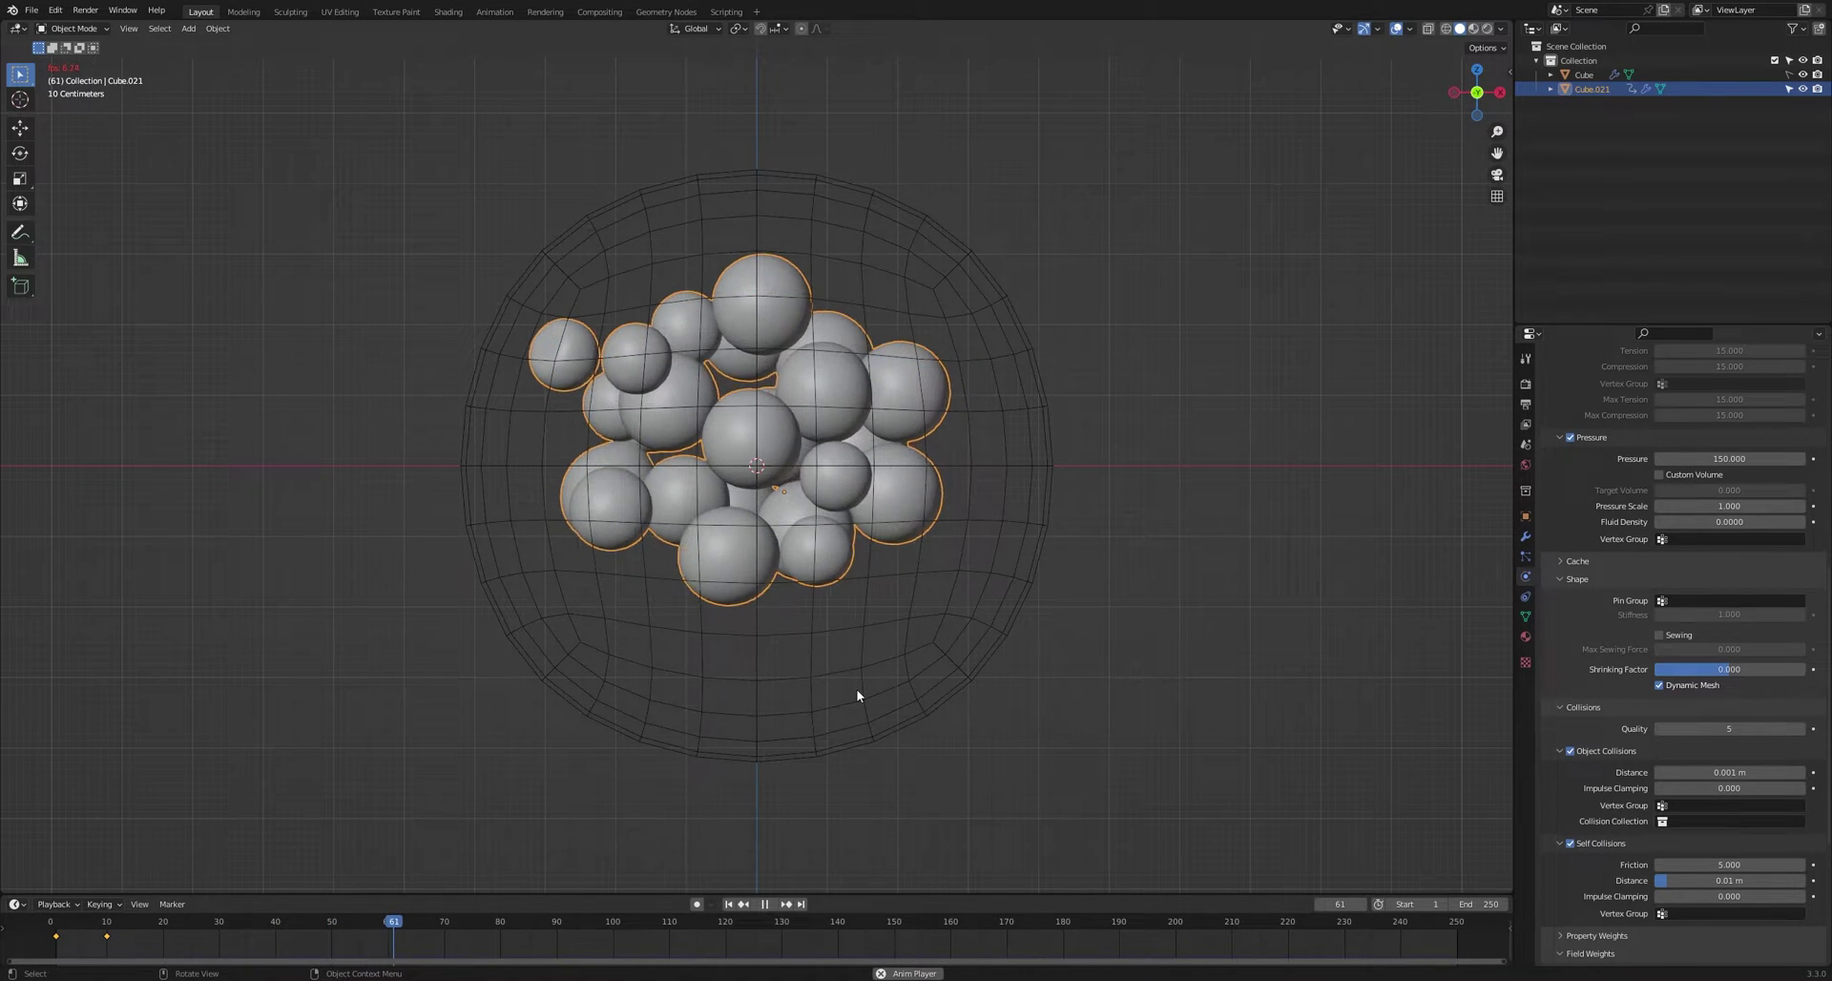
- Stop the playback and bake the joined spheres' cloth simulation cache
key(space)
scroll(1569, 714, up, 5)
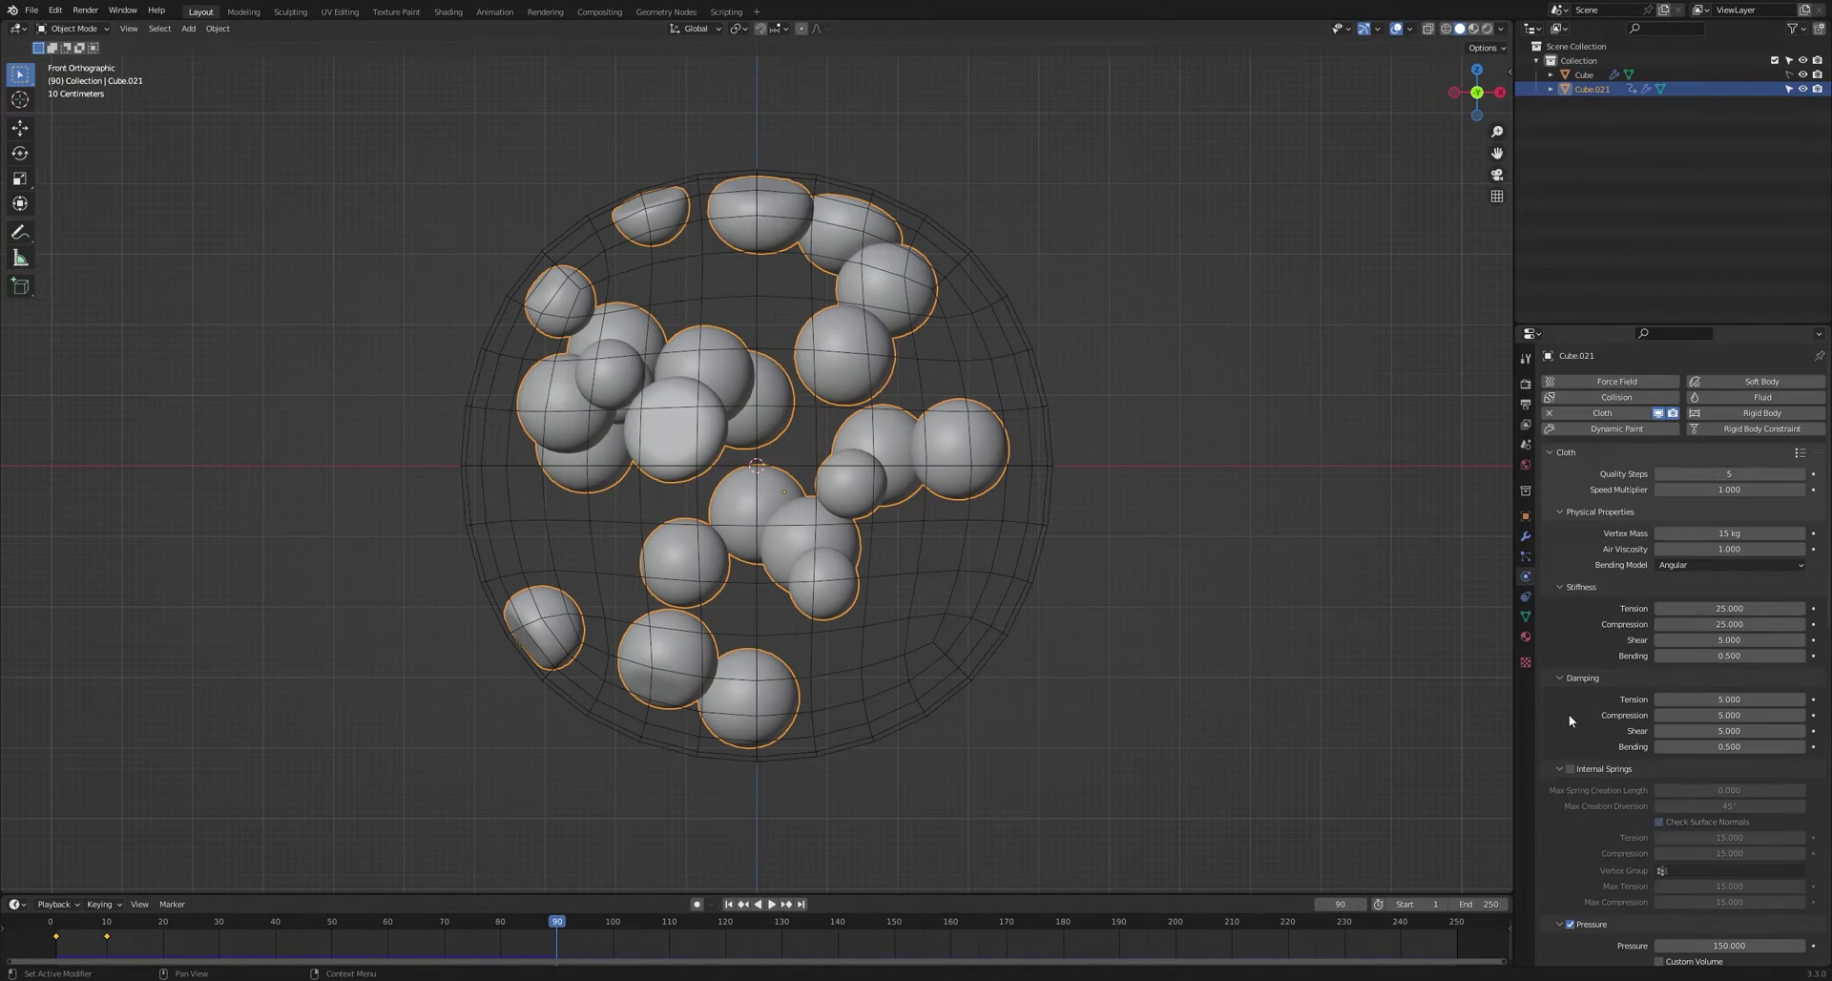
click(1559, 733)
click(1634, 868)
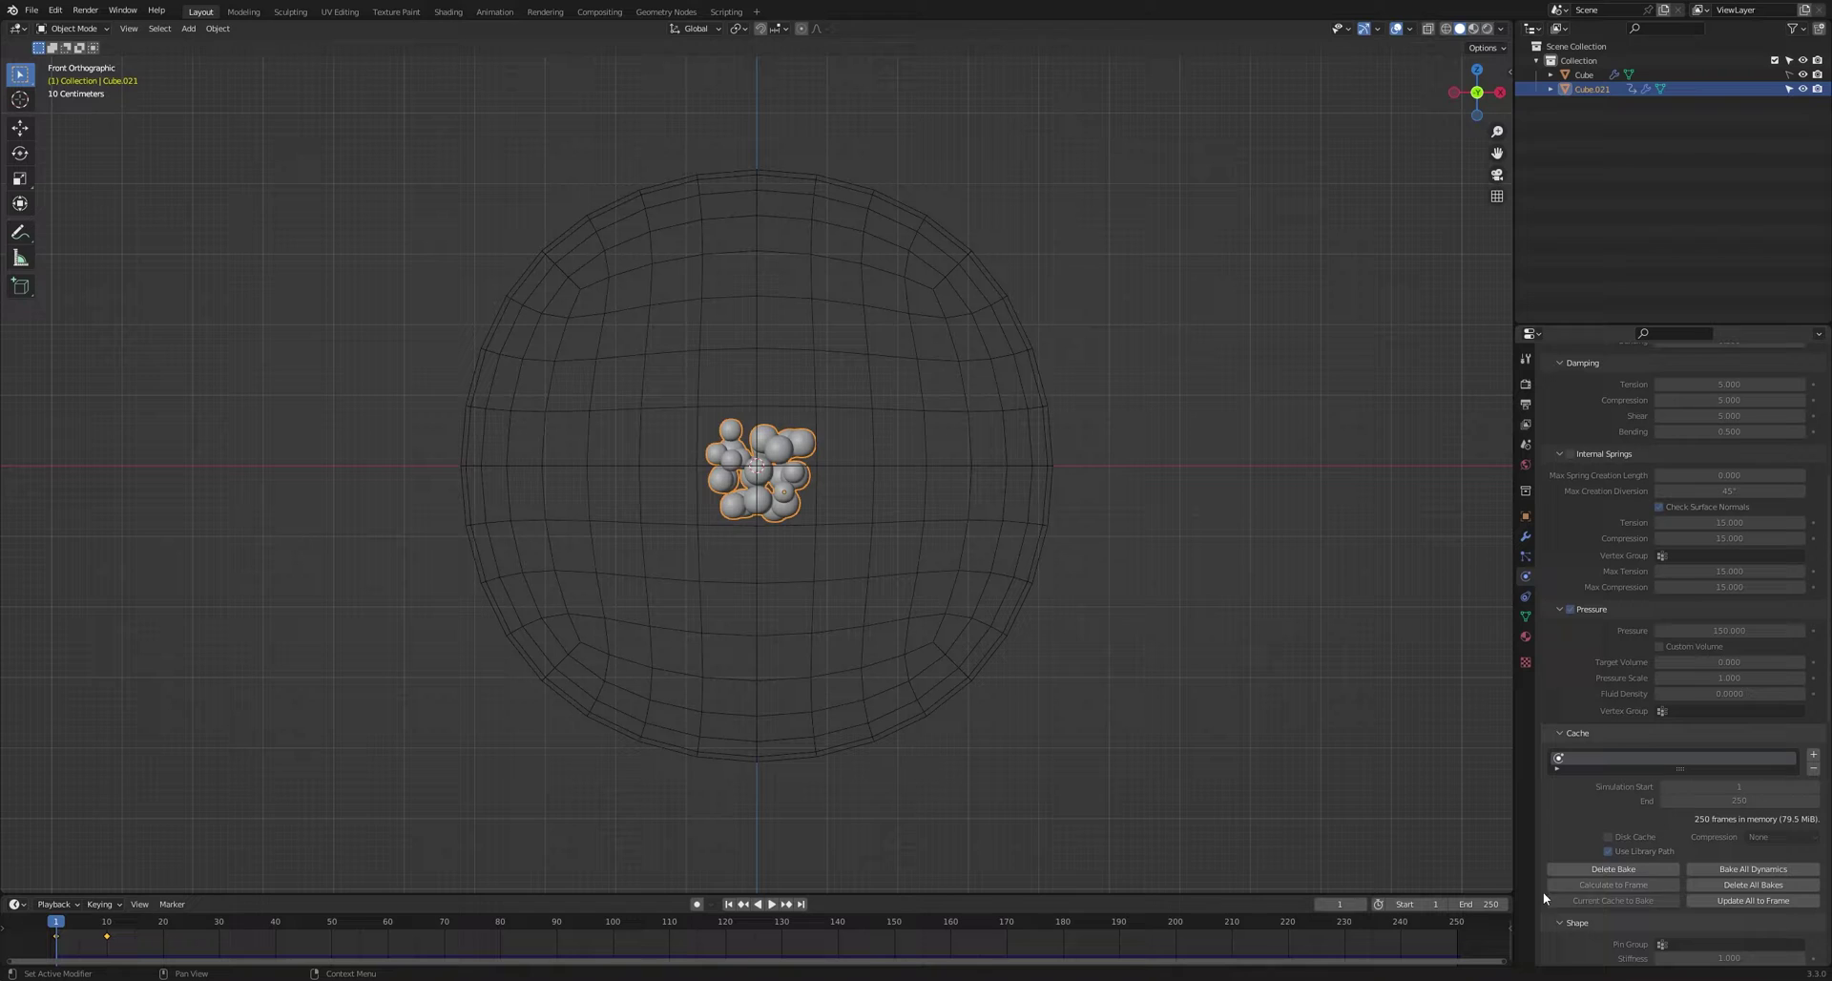
scroll(1588, 640, up, 6)
scroll(1594, 618, up, 2)
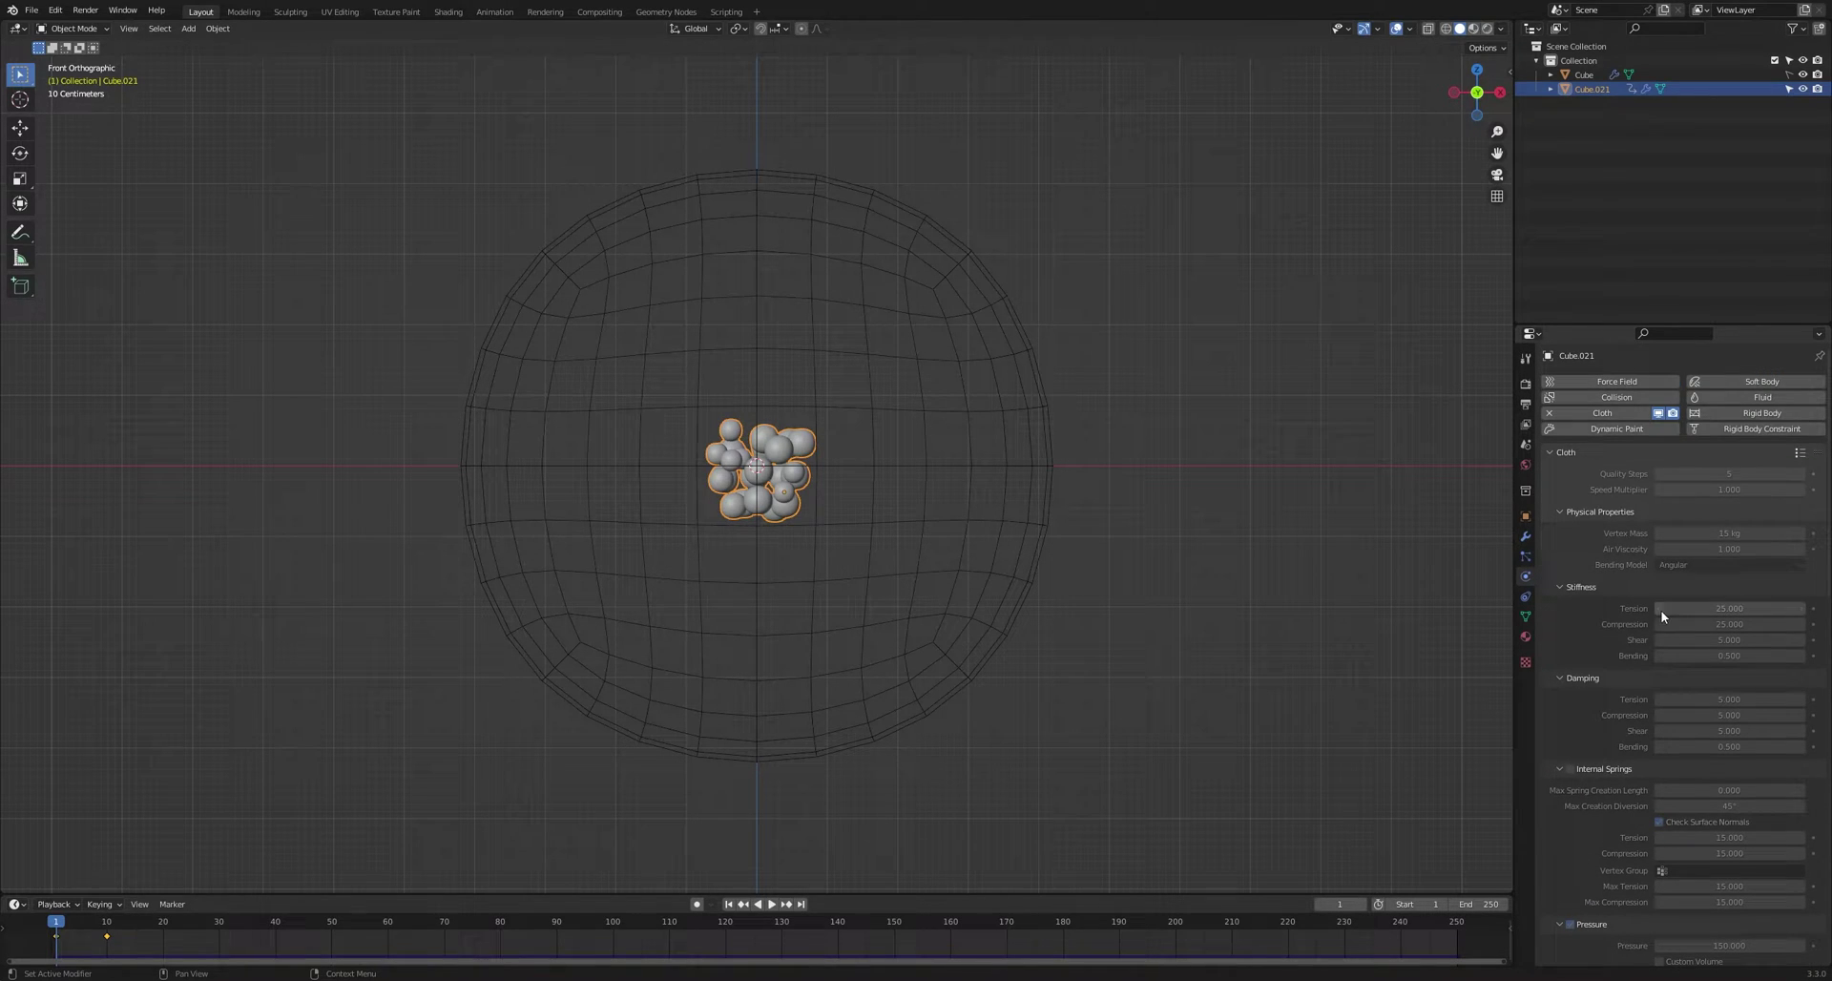
- Deselect everything, play back the baked simulation, and save the file
click(1217, 754)
click(771, 904)
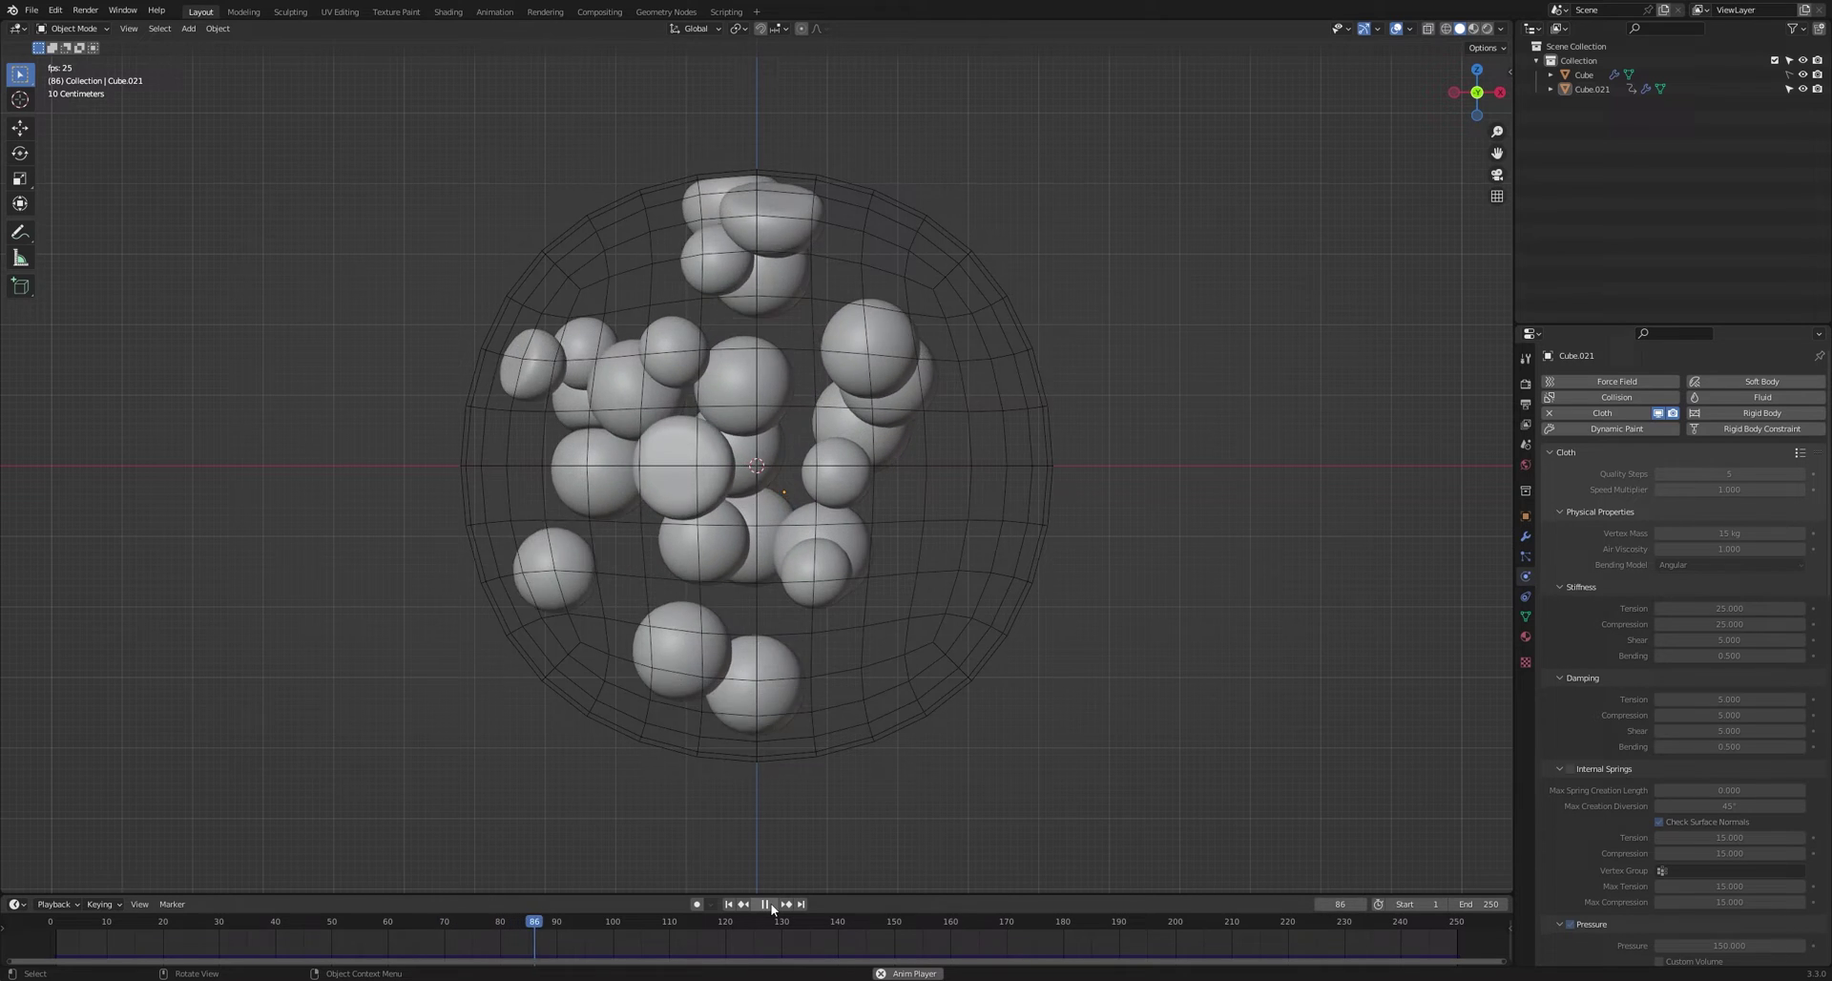
key(space)
key(ctrl+s)
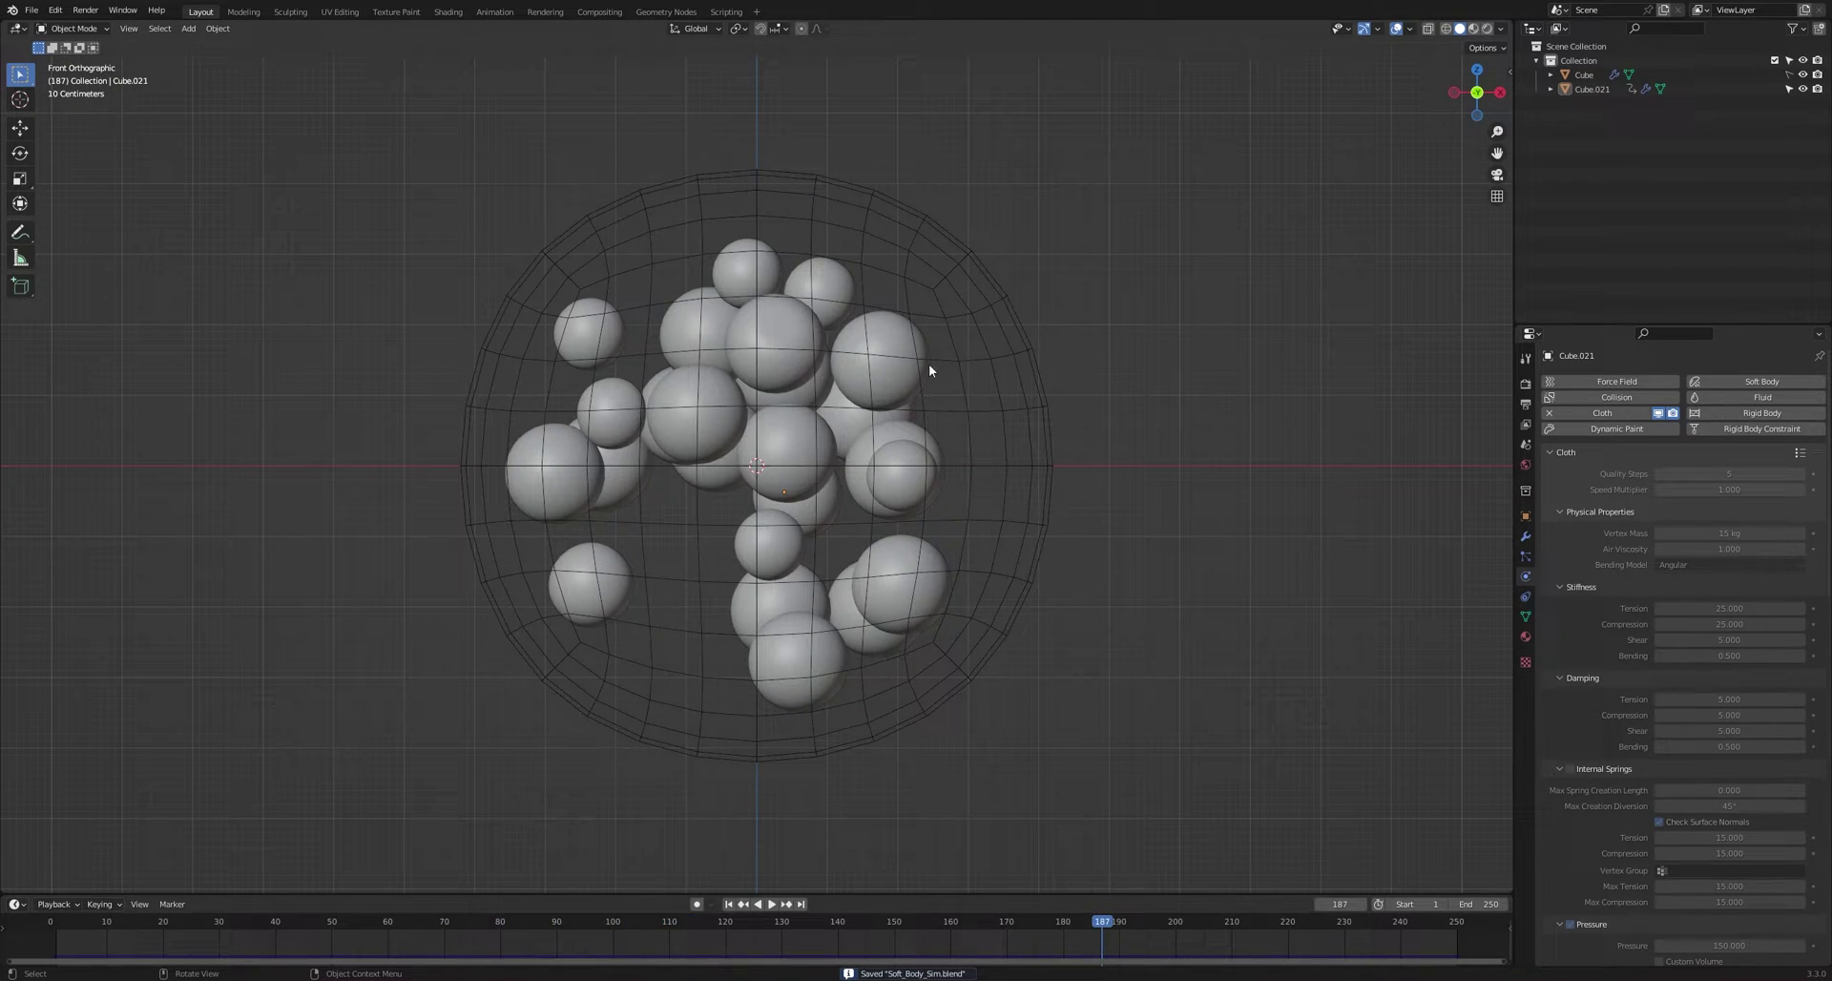
- Switch the viewport to rendered shading and set the render engine to Cycles with GPU Compute as the device
click(911, 359)
key(alt+a)
click(1488, 29)
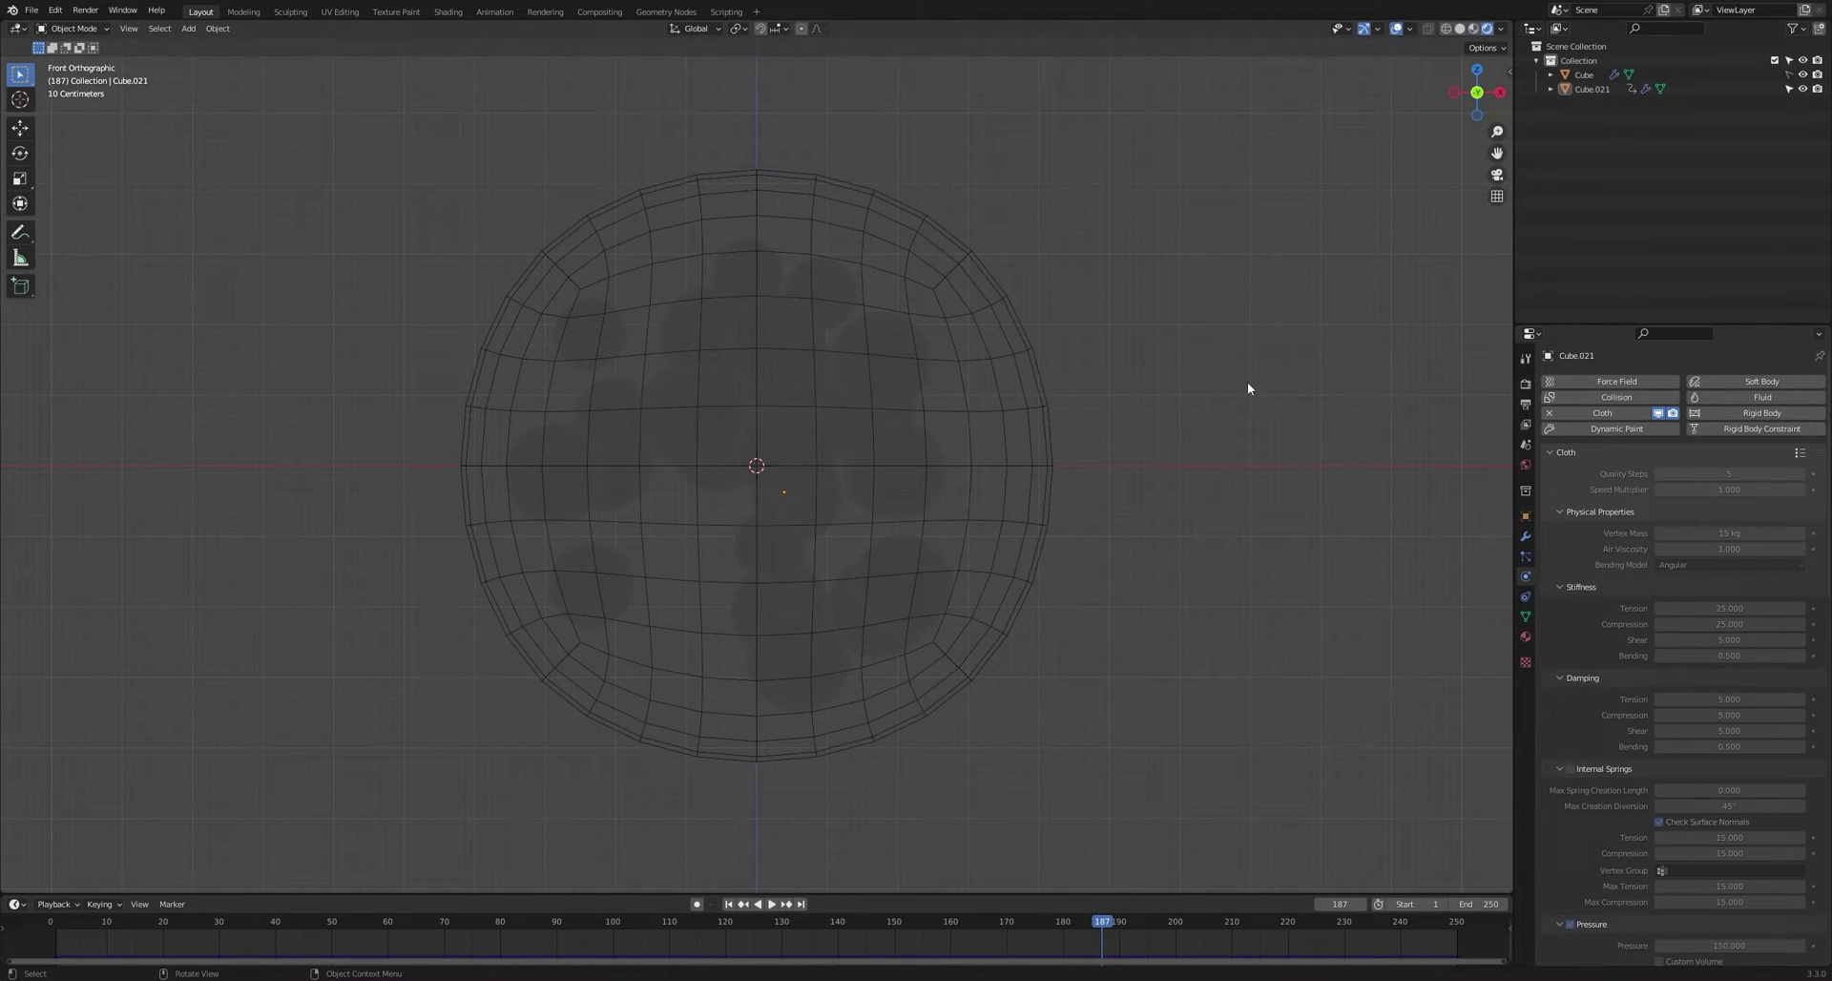
click(1525, 384)
click(1701, 382)
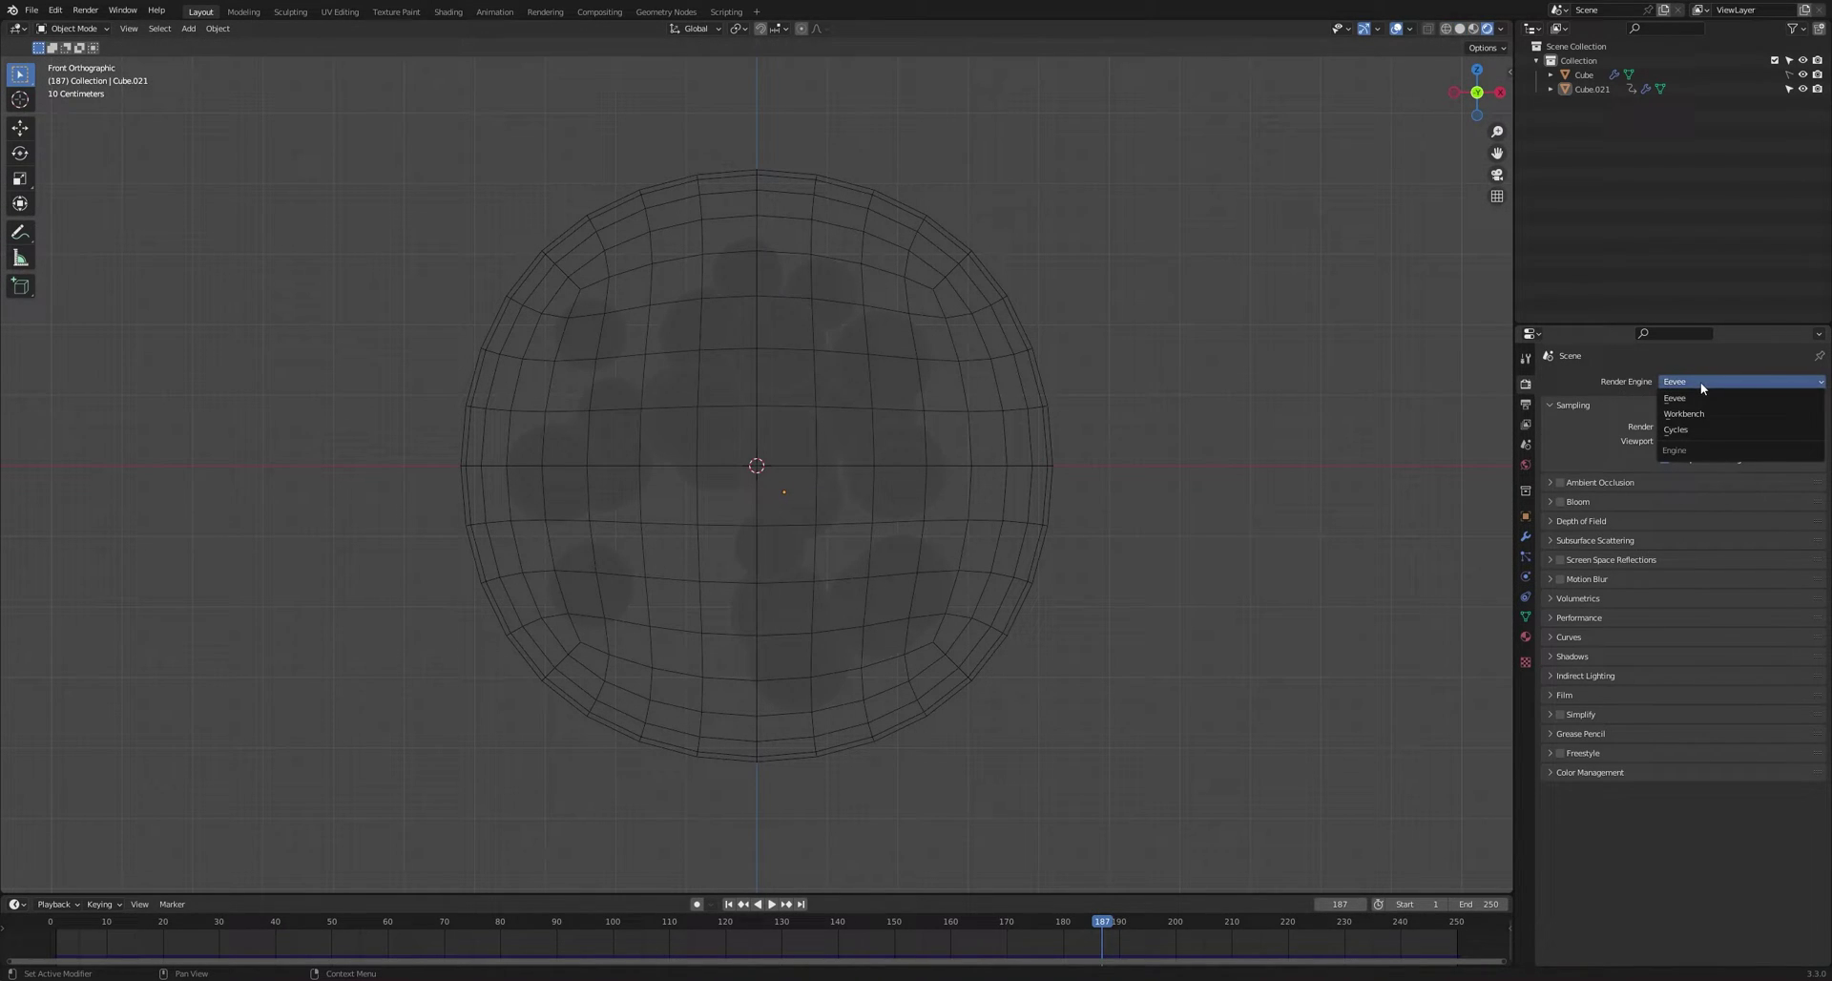
click(1691, 426)
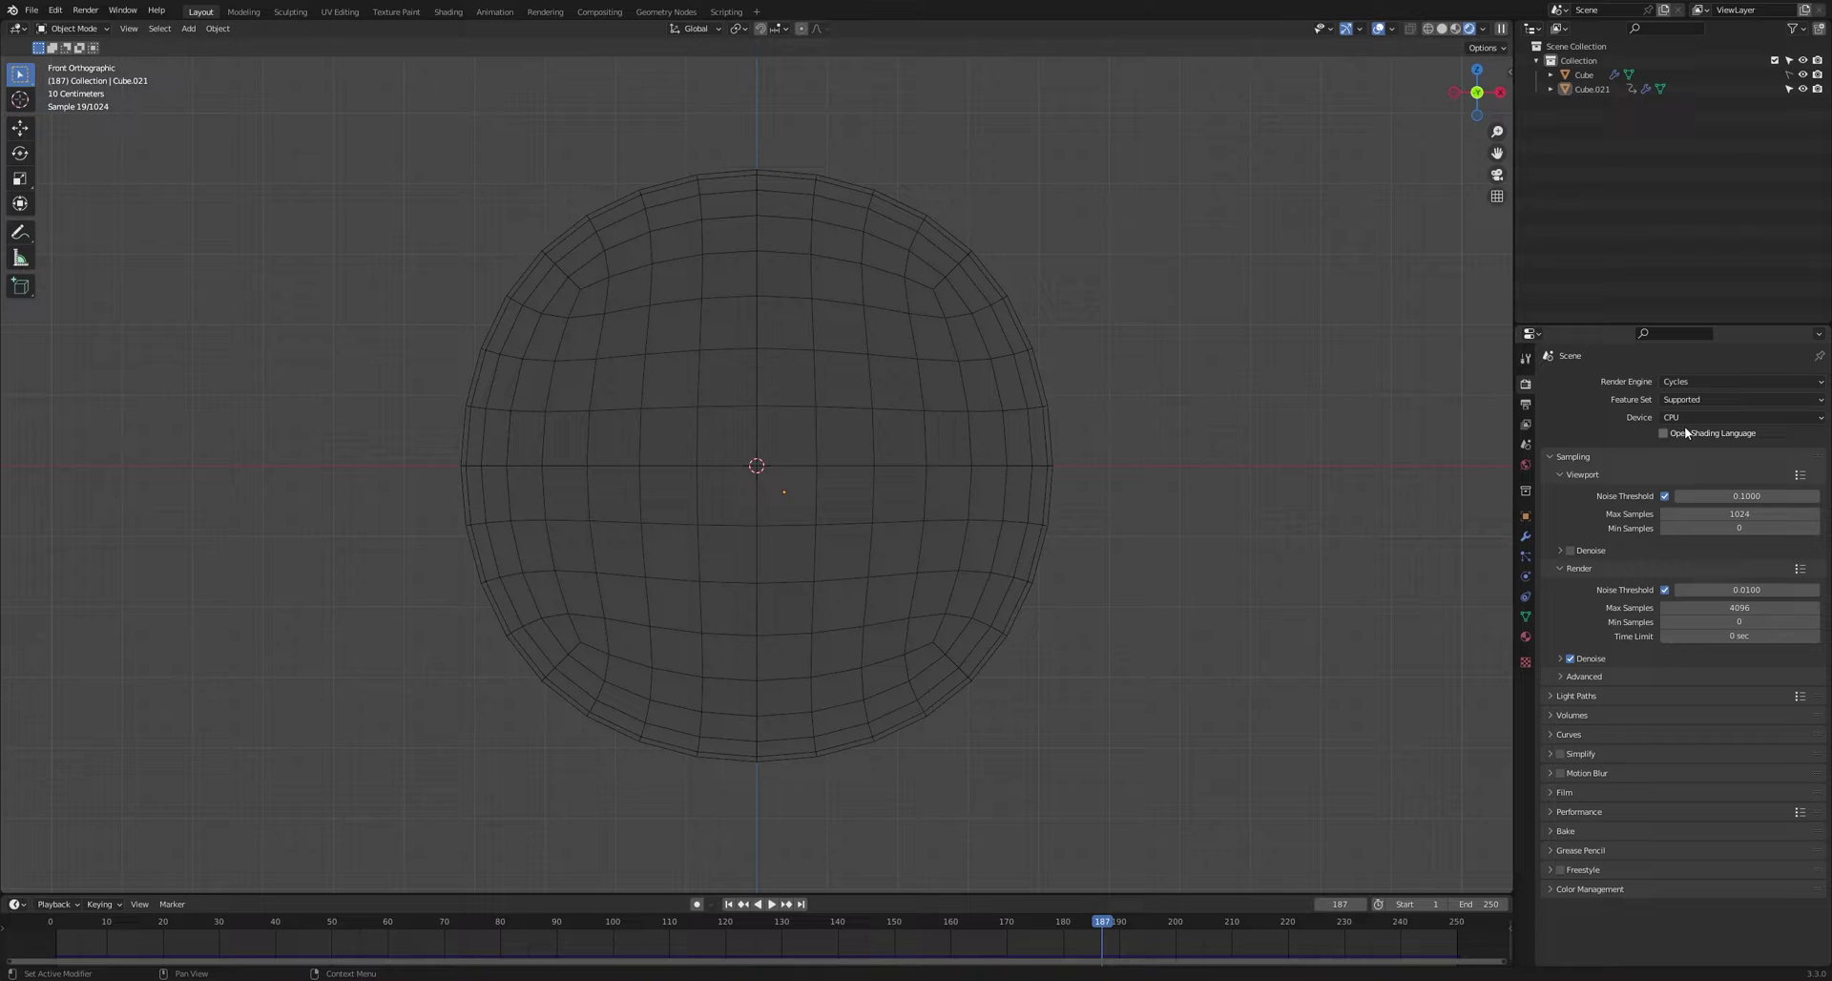
click(1697, 419)
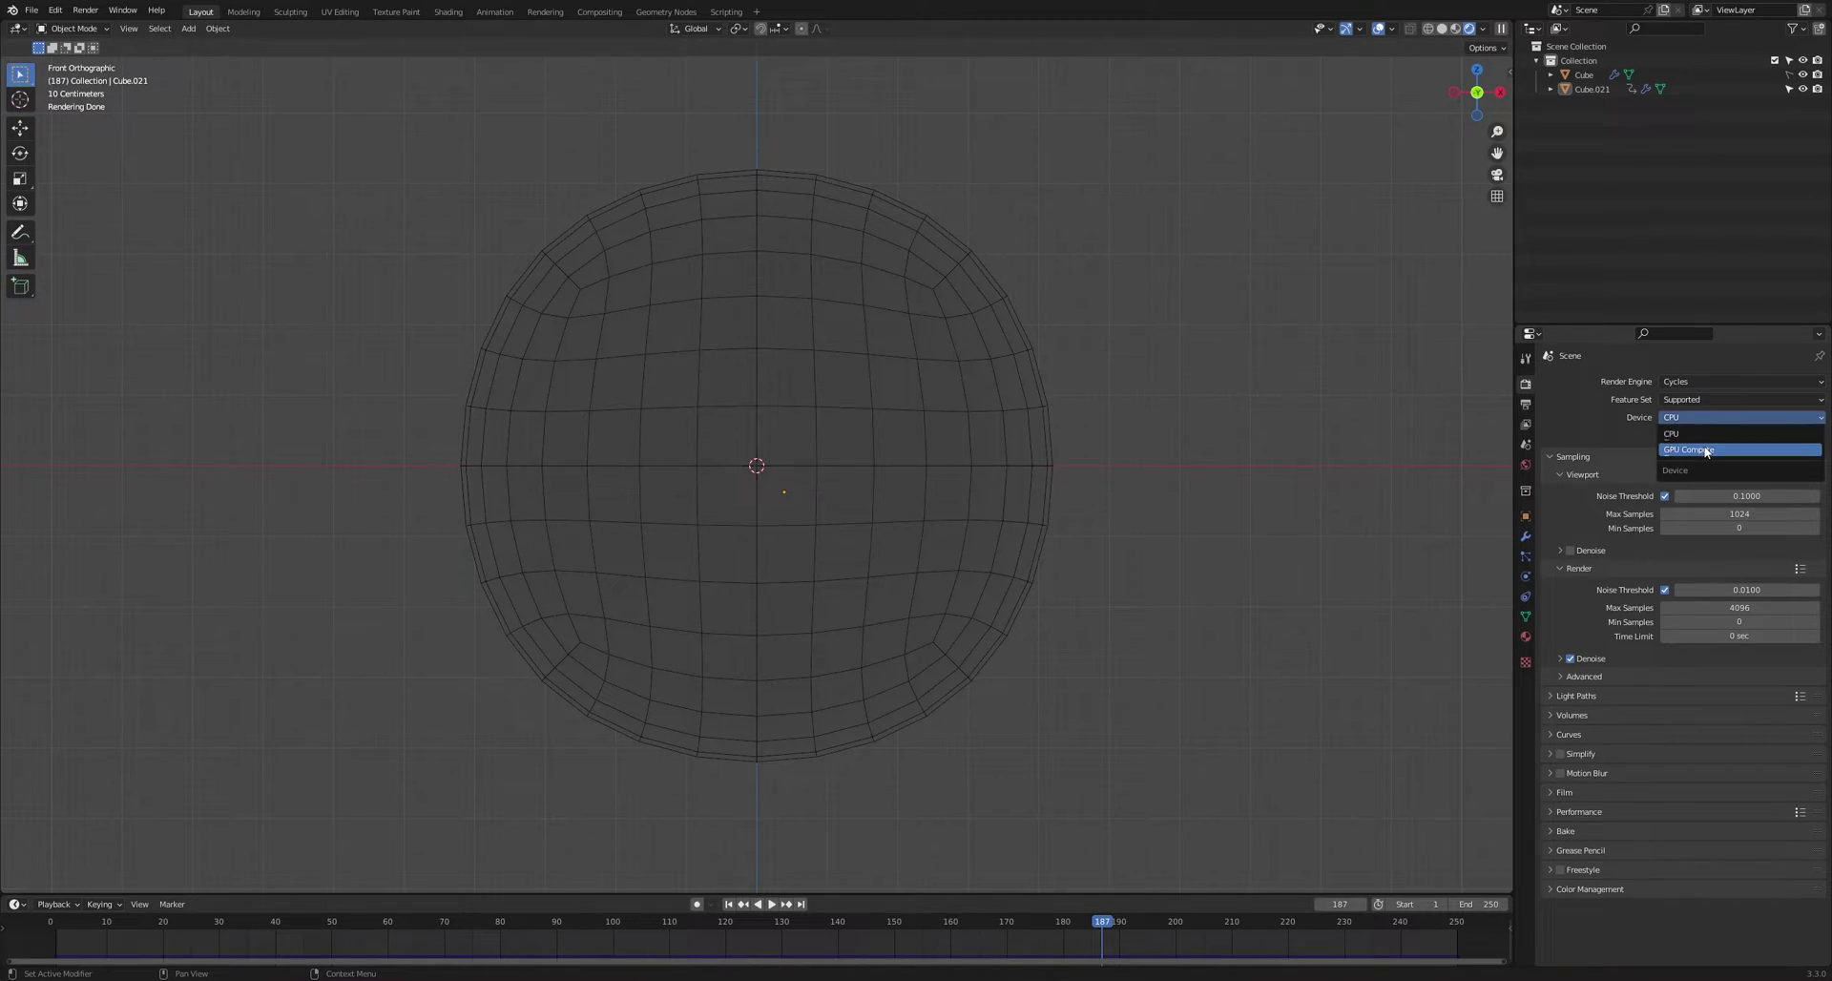
click(1706, 449)
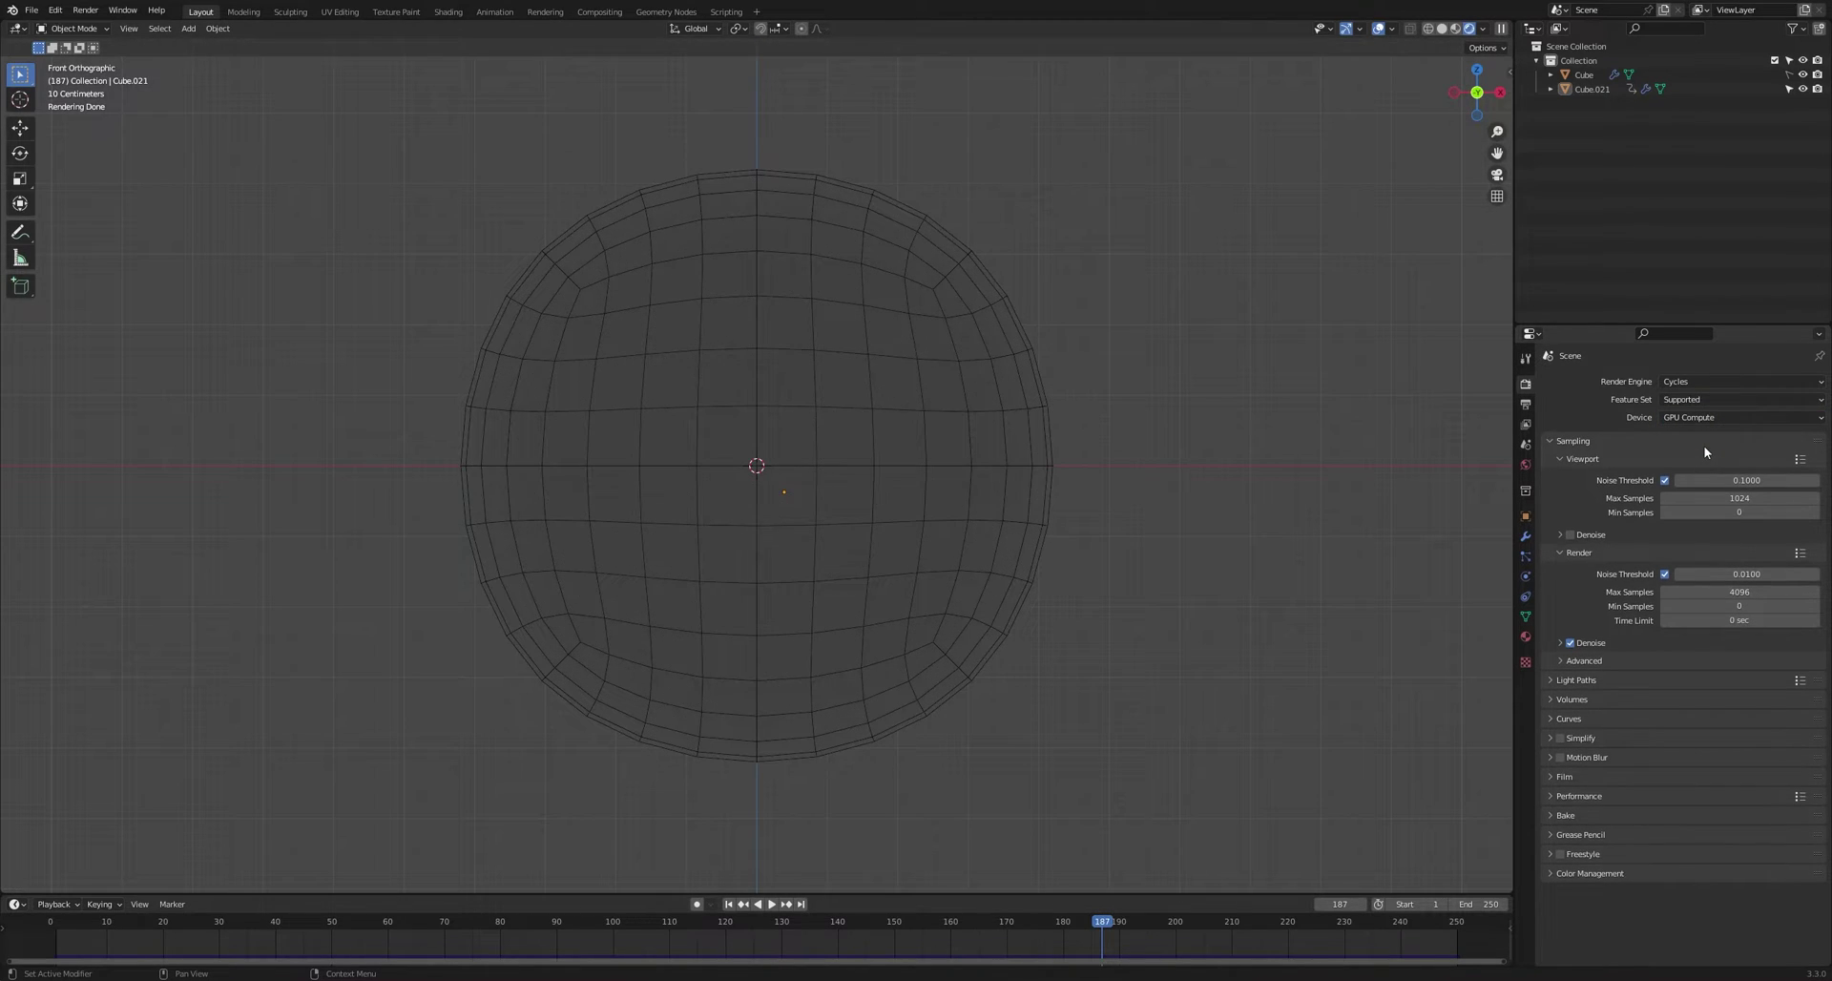
- Split the 3D viewport vertically and turn the new area into a Shader Editor showing the World nodes
right_click(821, 18)
click(792, 37)
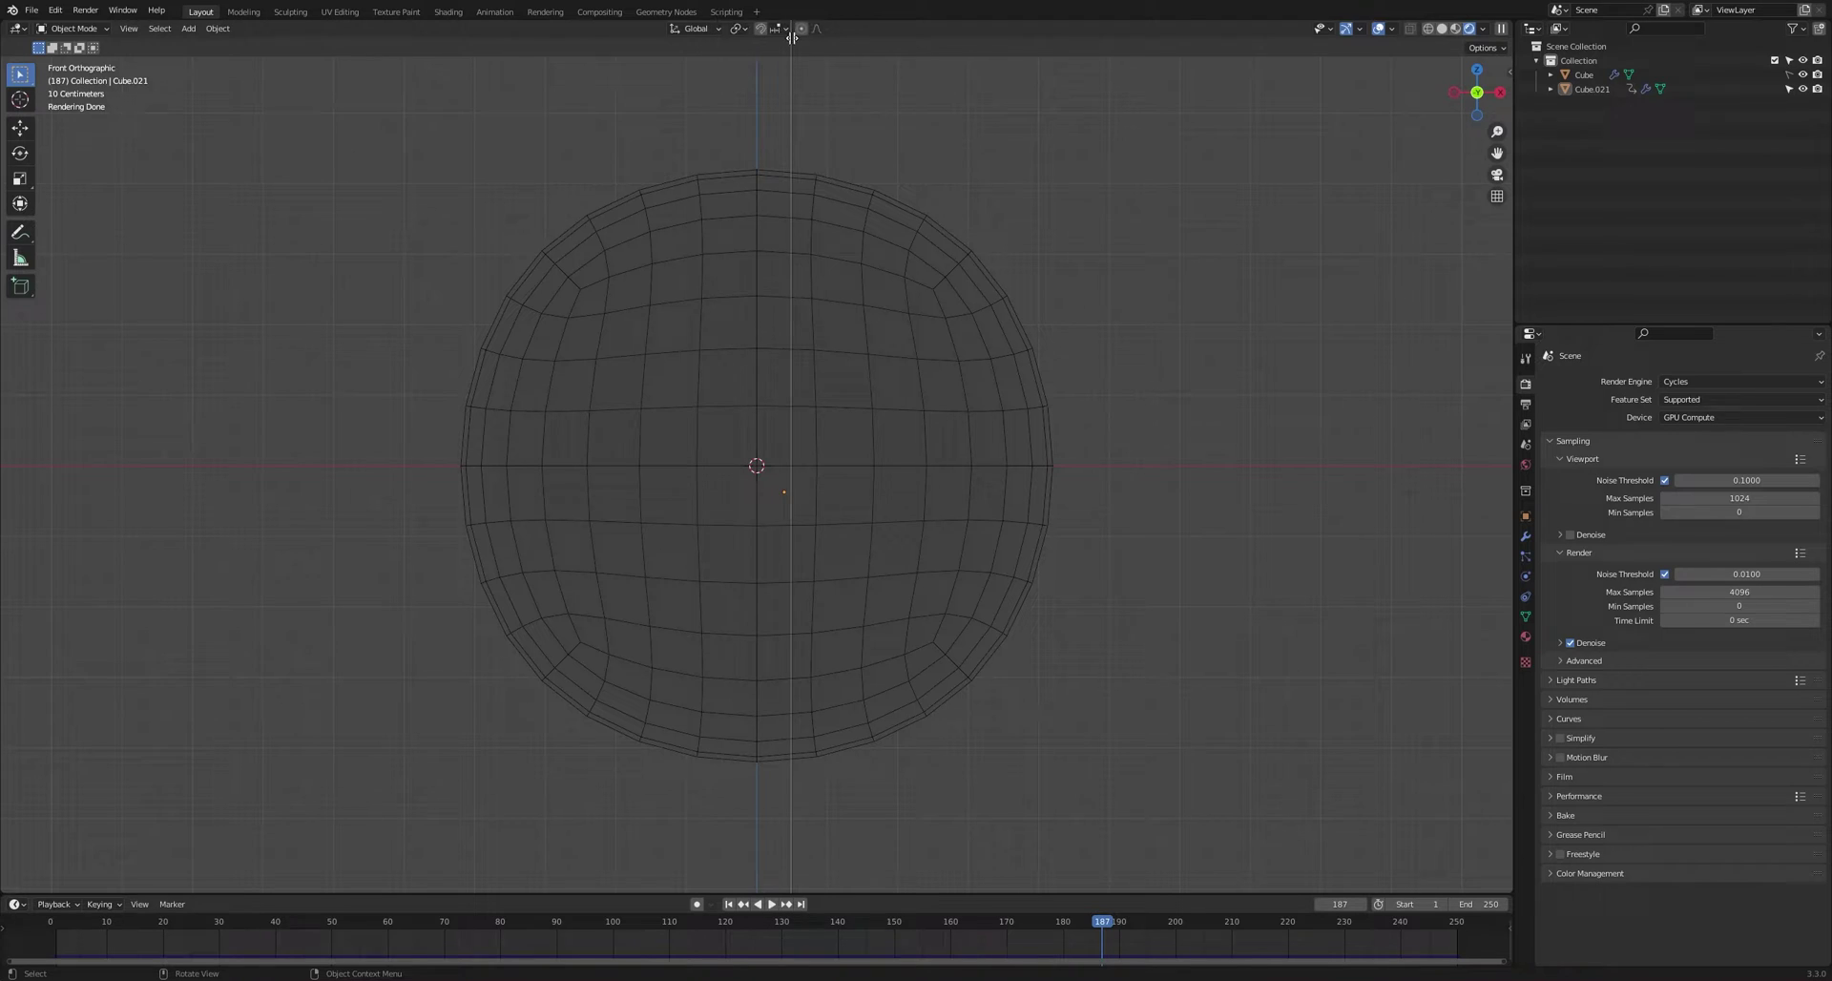
click(769, 35)
click(786, 29)
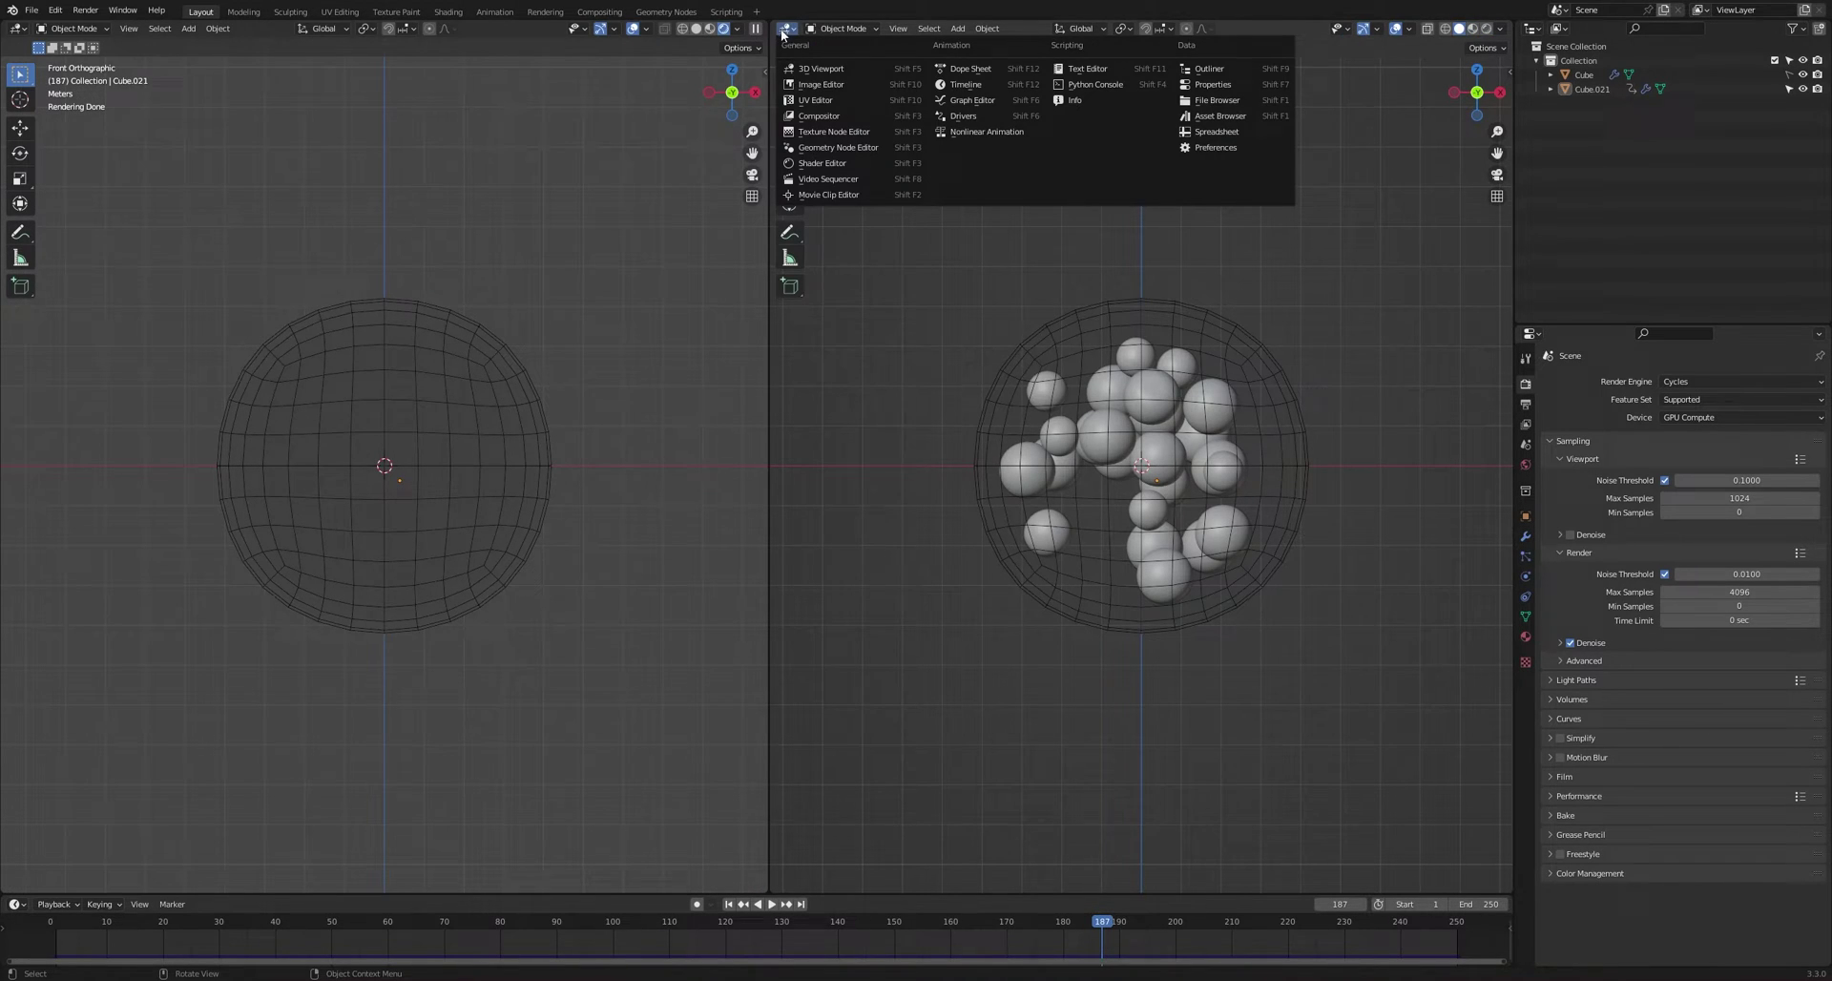
click(822, 163)
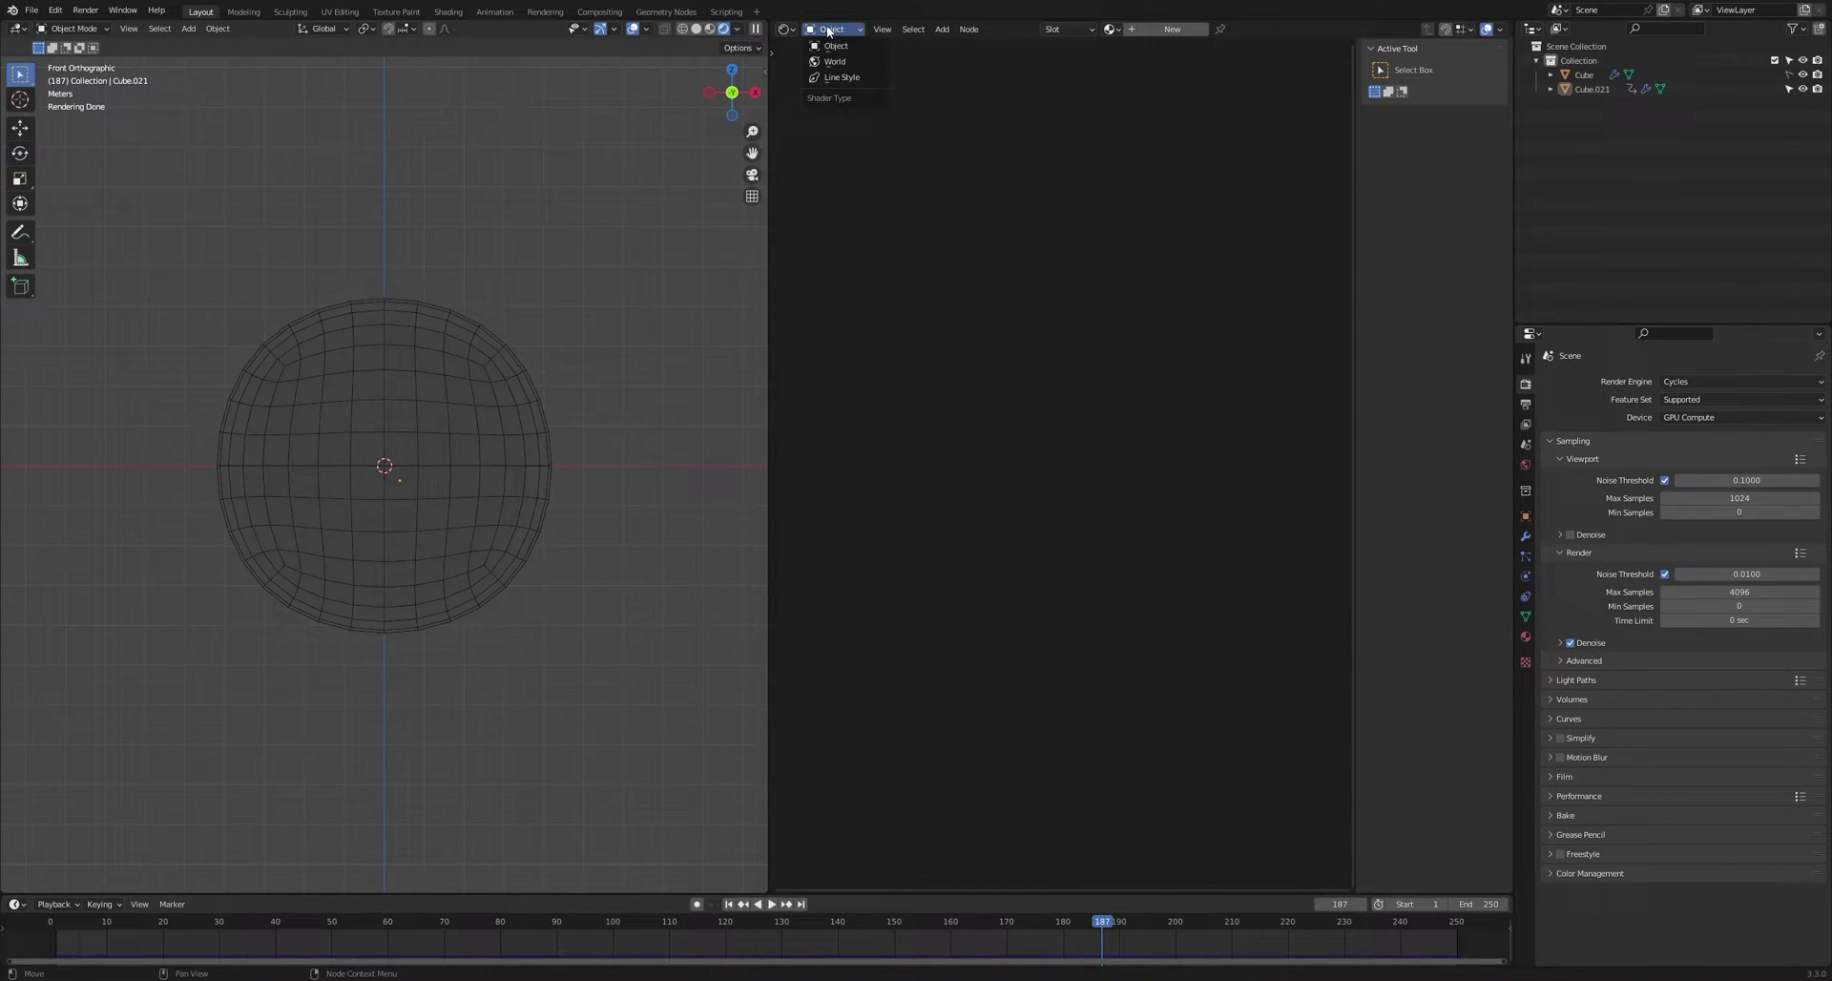
click(835, 61)
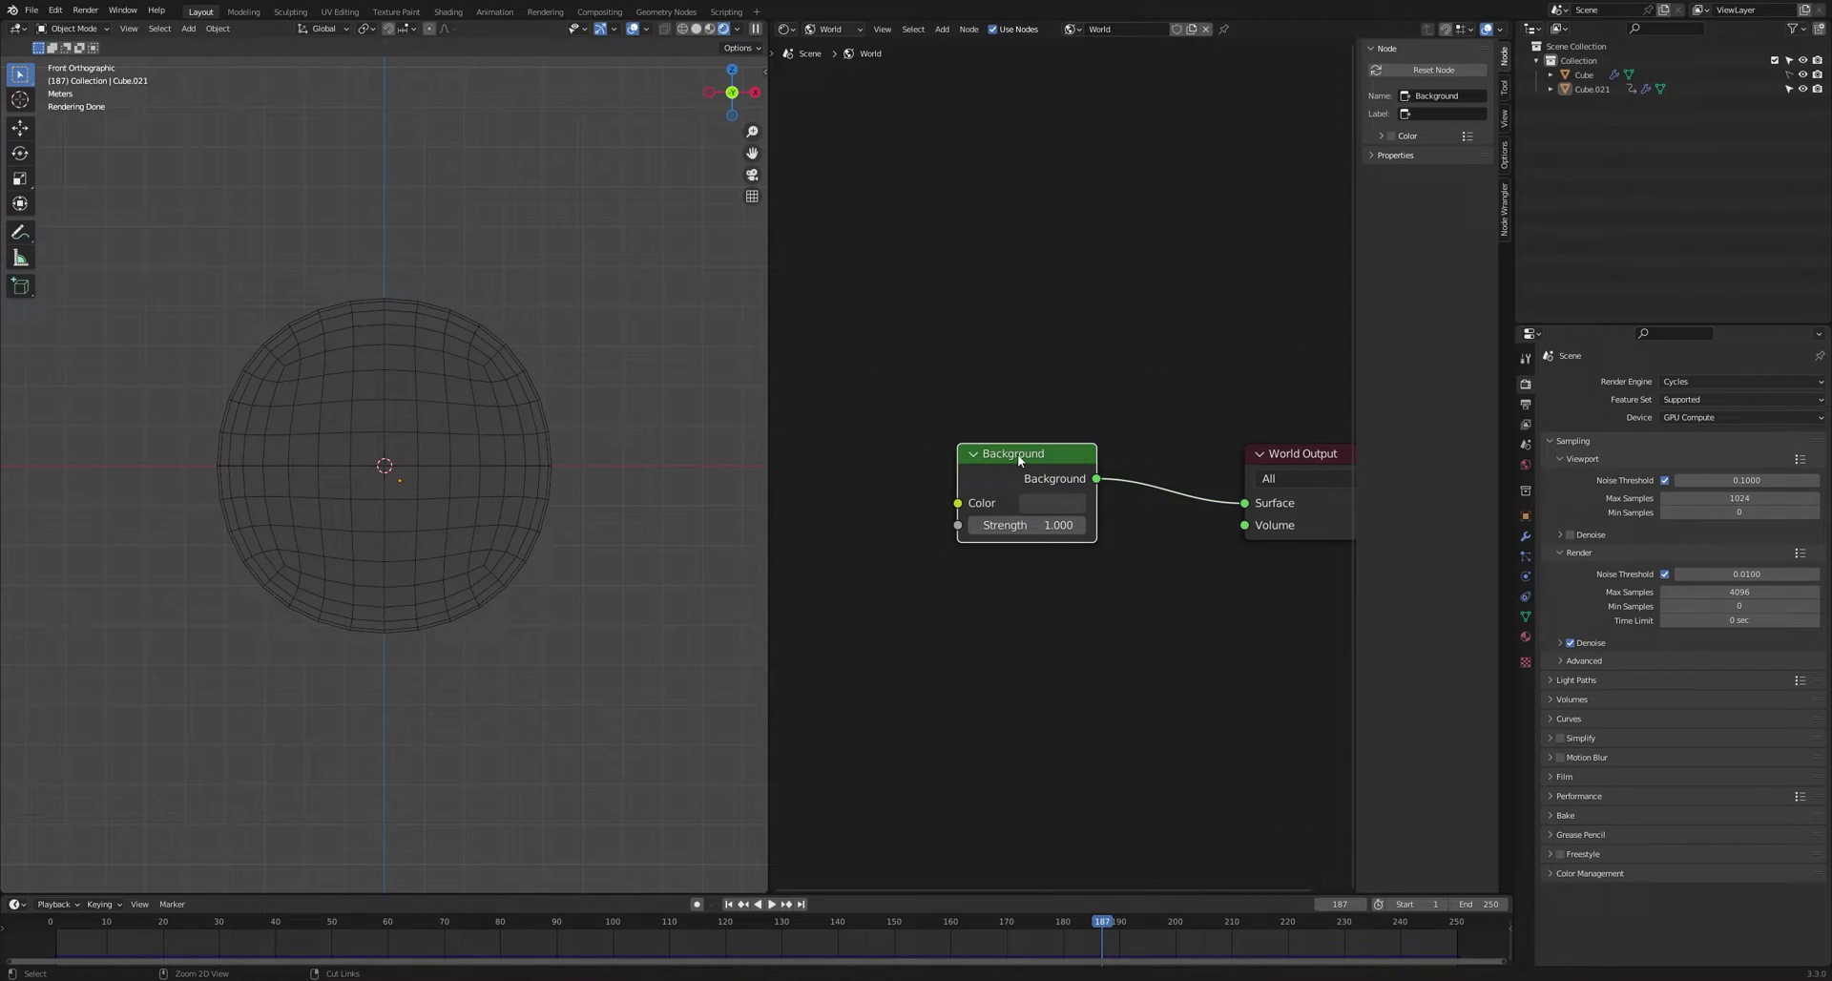
- Add an Environment Texture with Mapping and Texture Coordinate nodes to the World's Background node
key(ctrl+t)
scroll(1011, 452, down, 2)
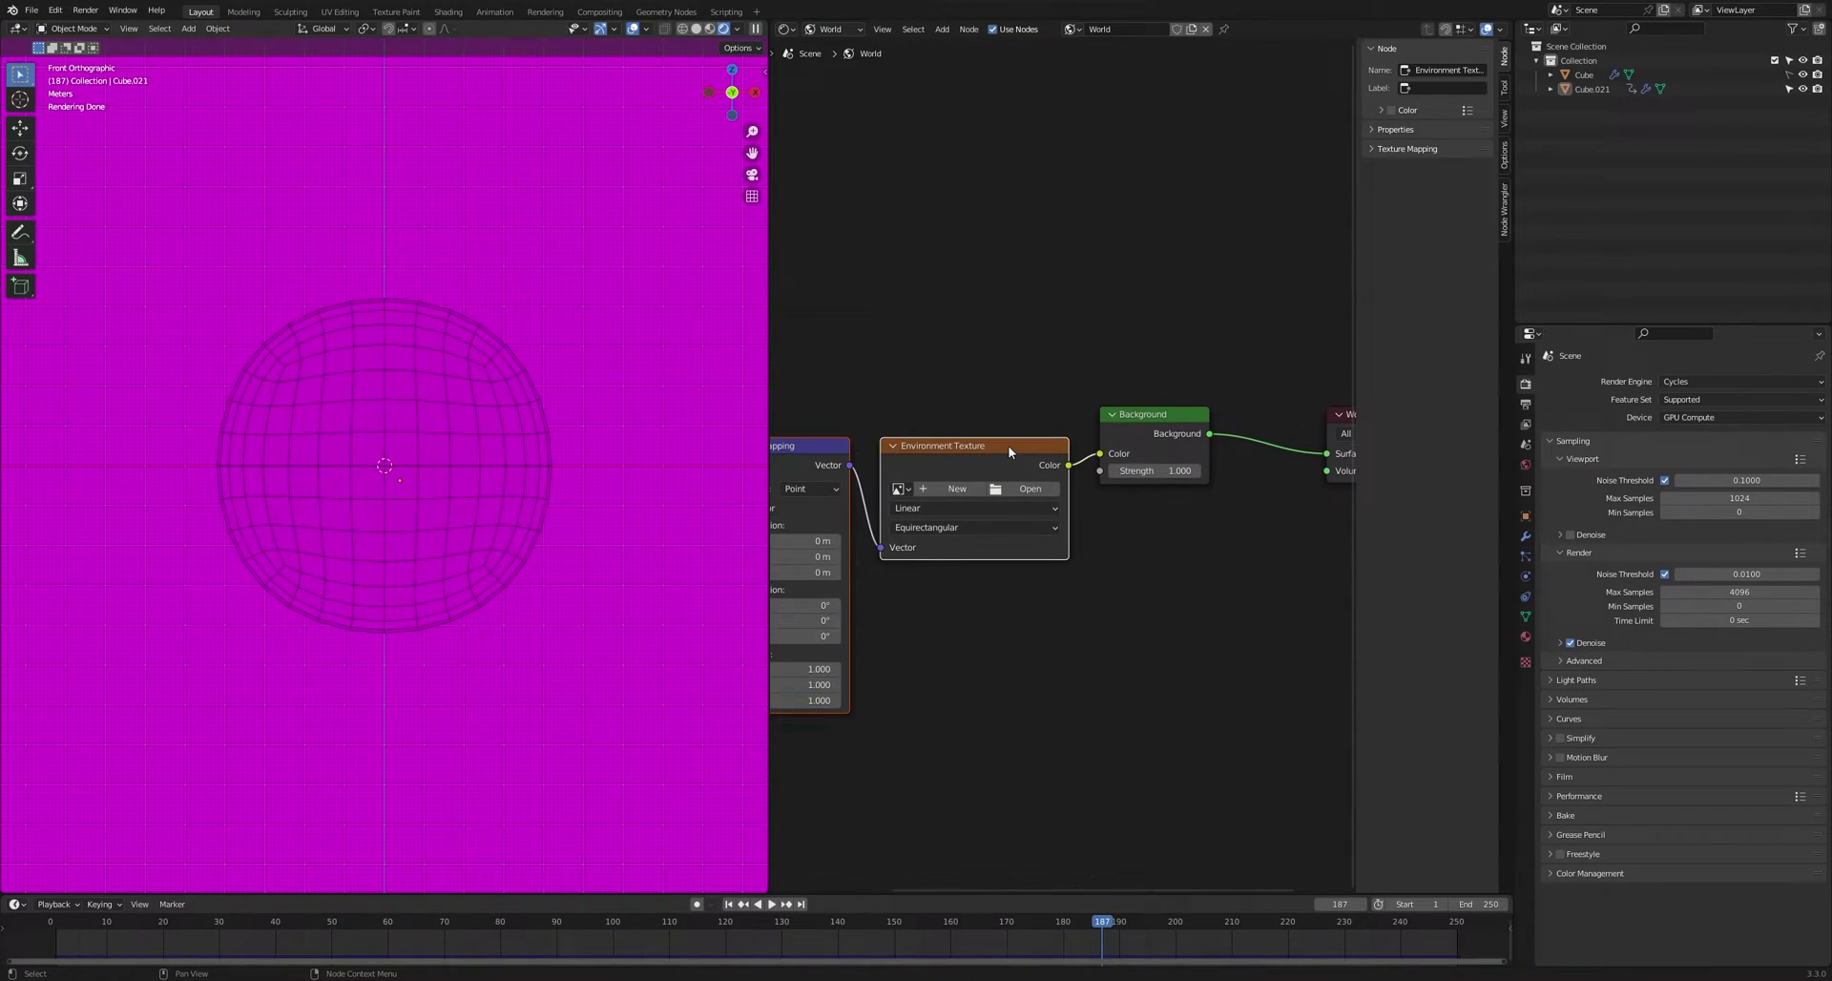
click(932, 412)
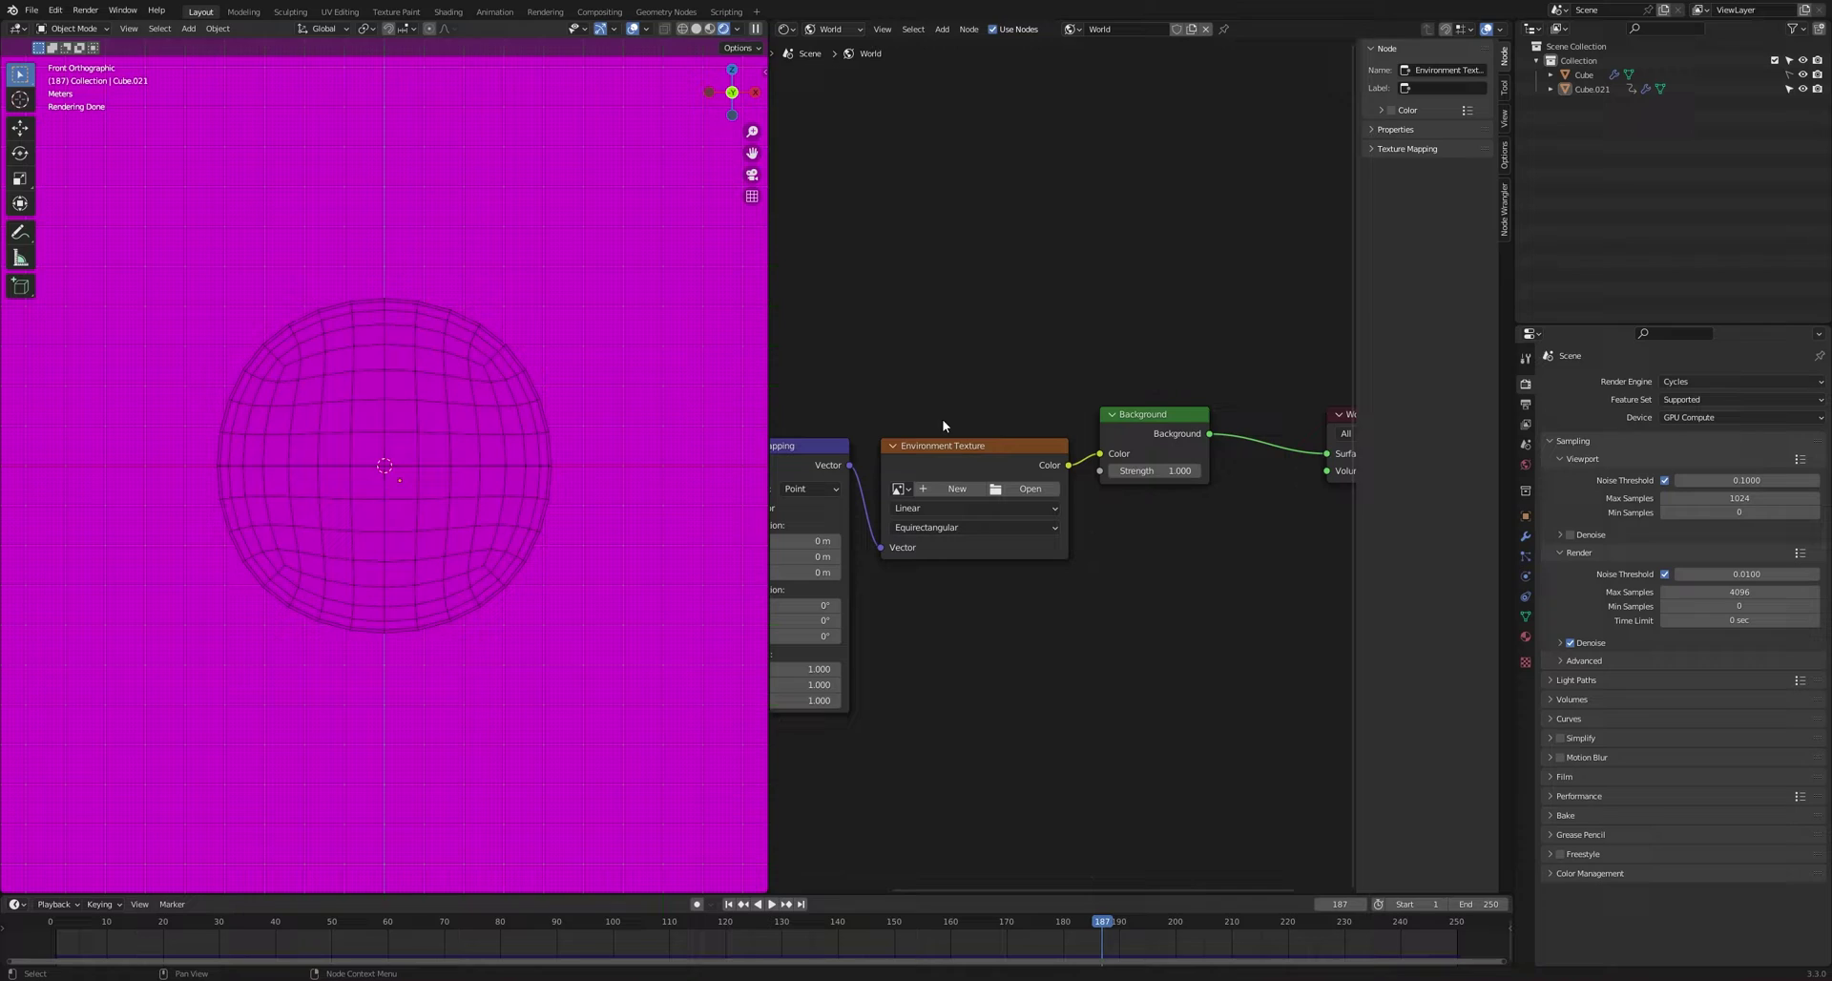
- Check in the add-on preferences whether Node Wrangler is enabled
click(55, 9)
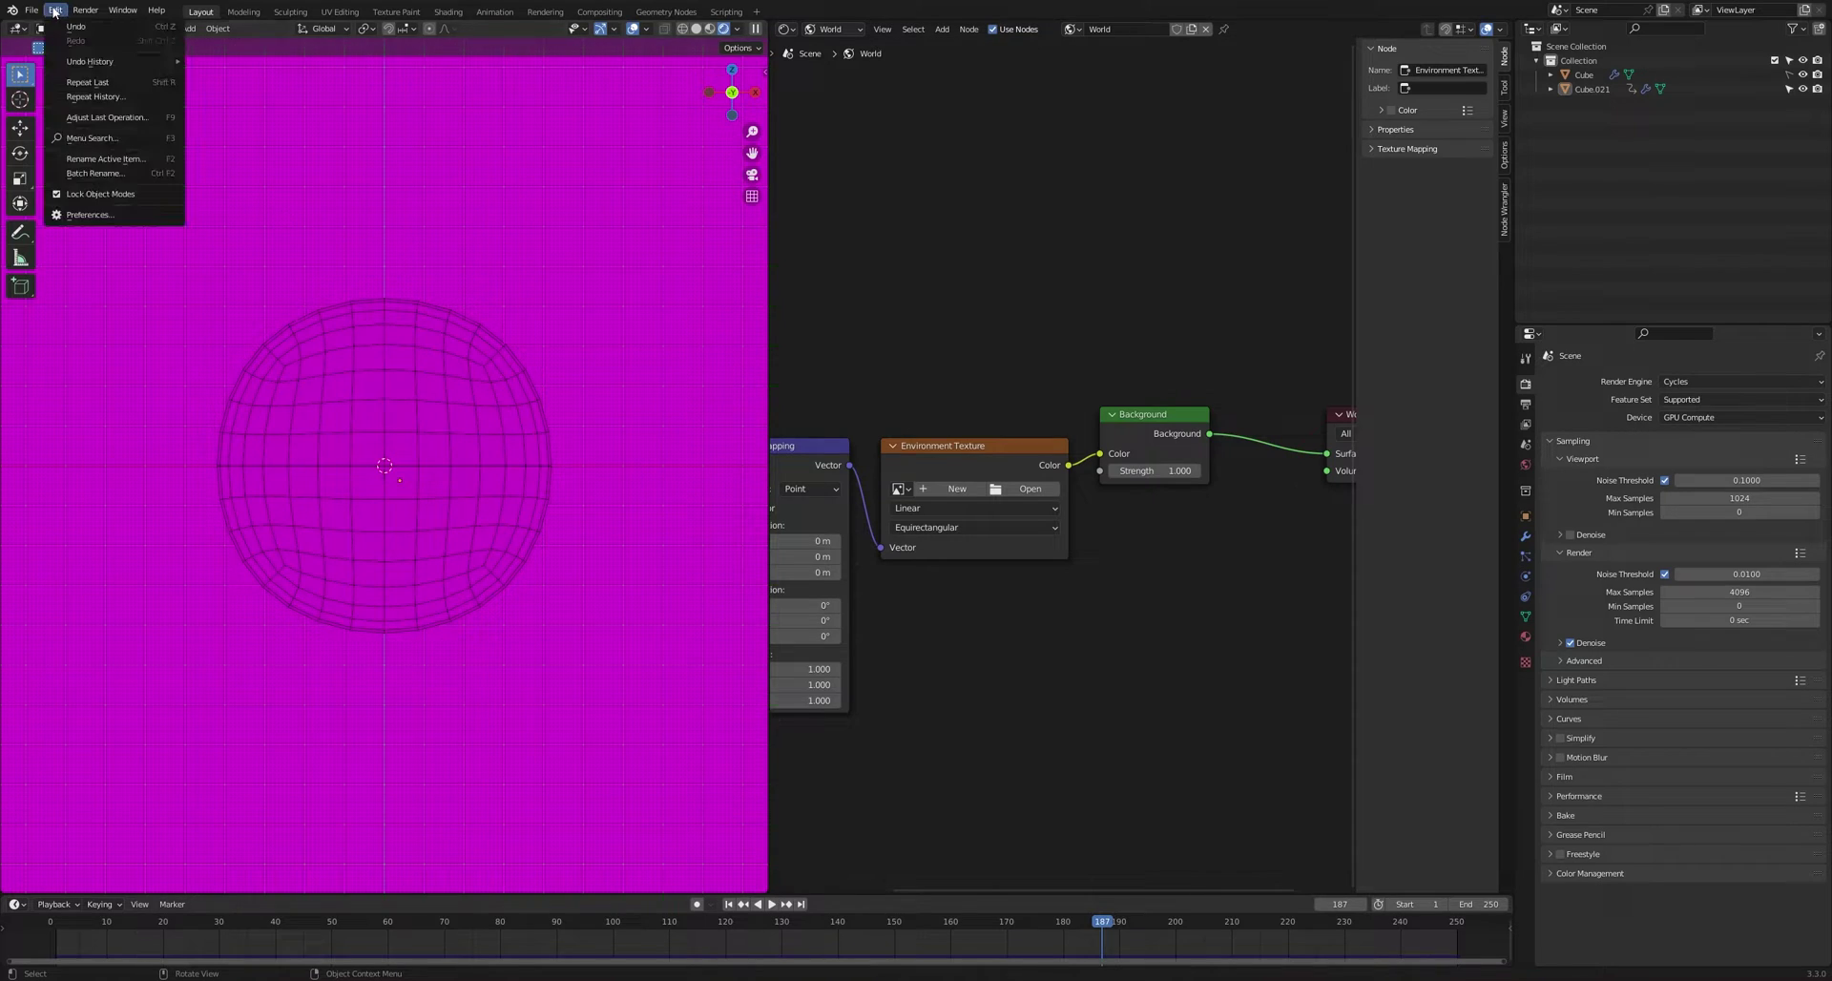
click(99, 216)
click(43, 164)
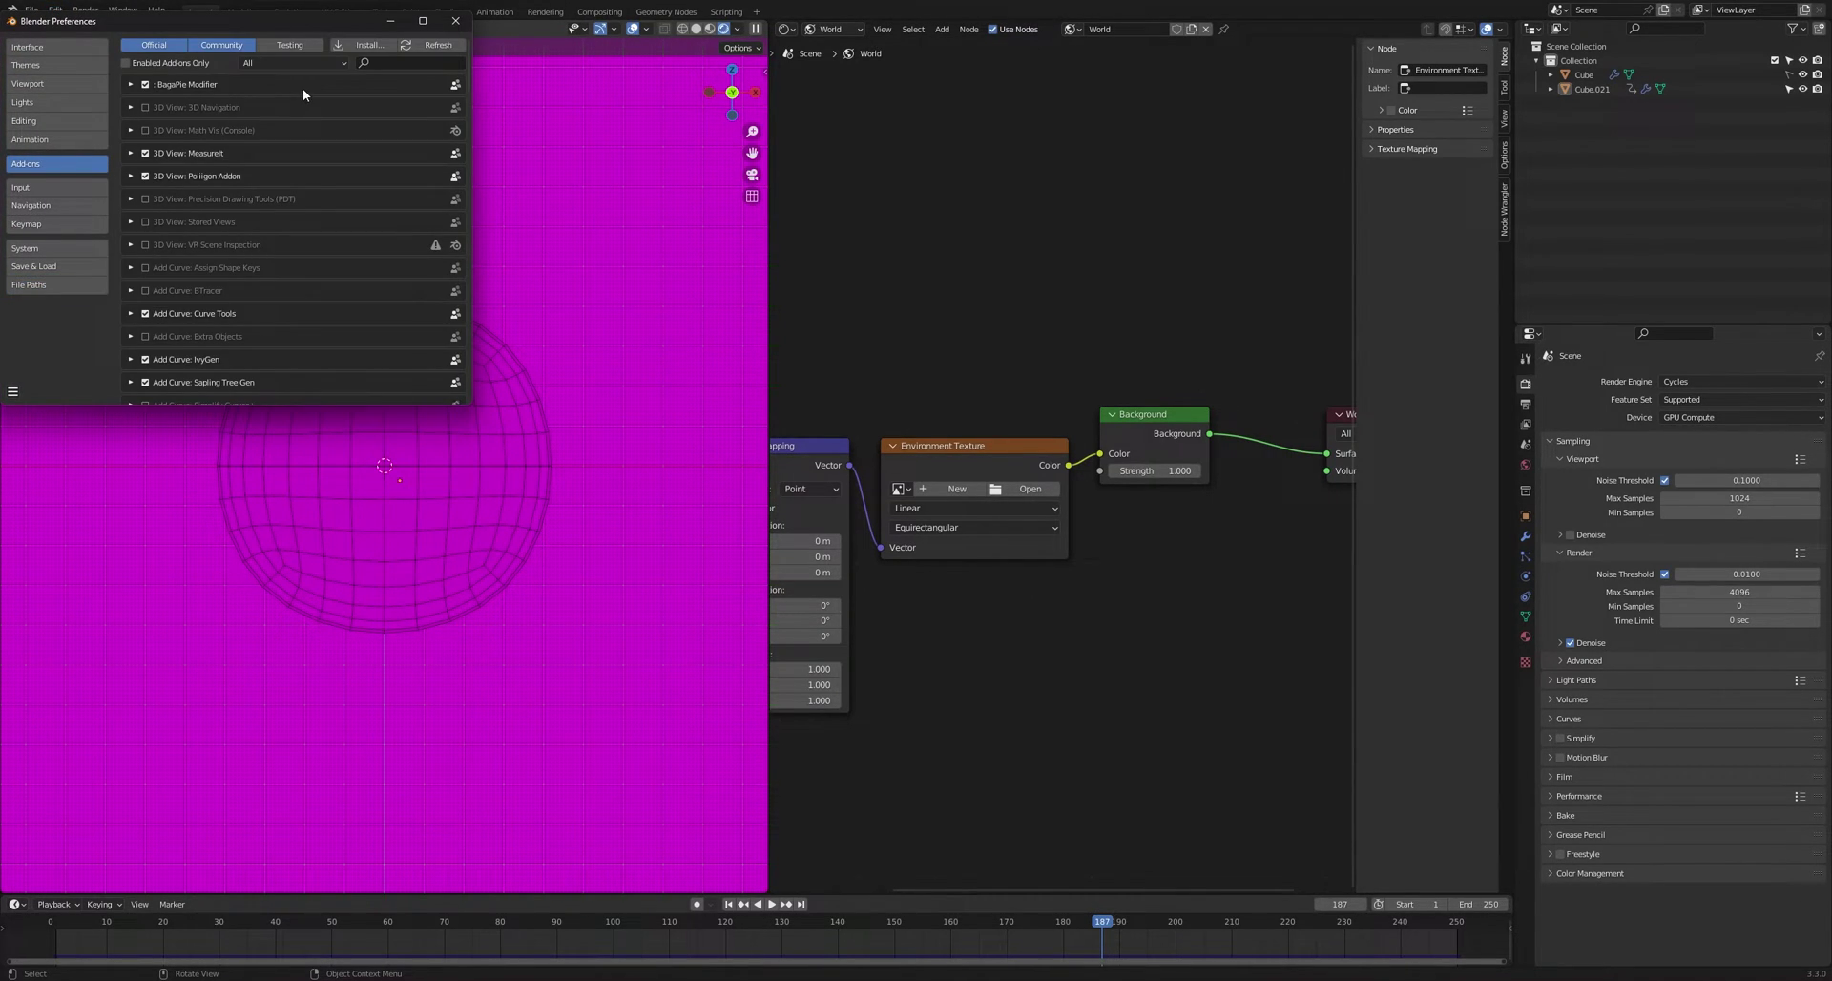
click(388, 63)
text(node)
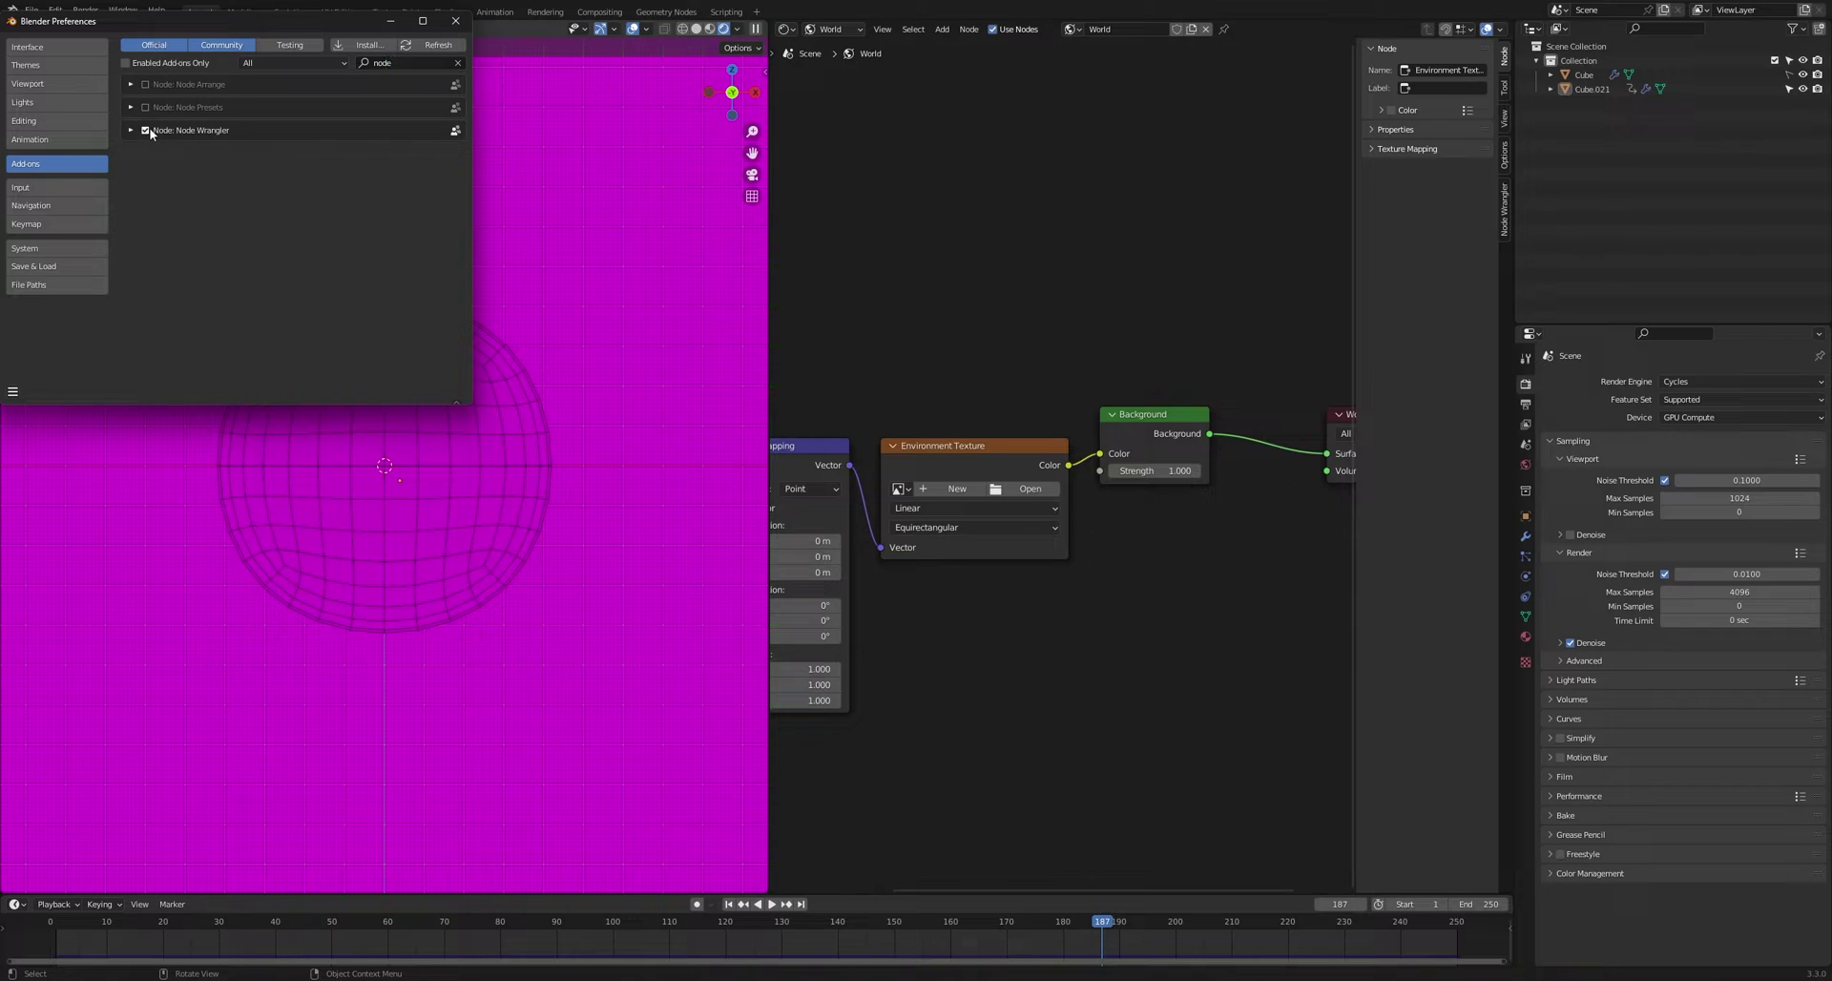
click(12, 391)
click(455, 20)
- Load dikhololo_night_4k.hdr into the Environment Texture node and set its color space to sRGB
click(1035, 486)
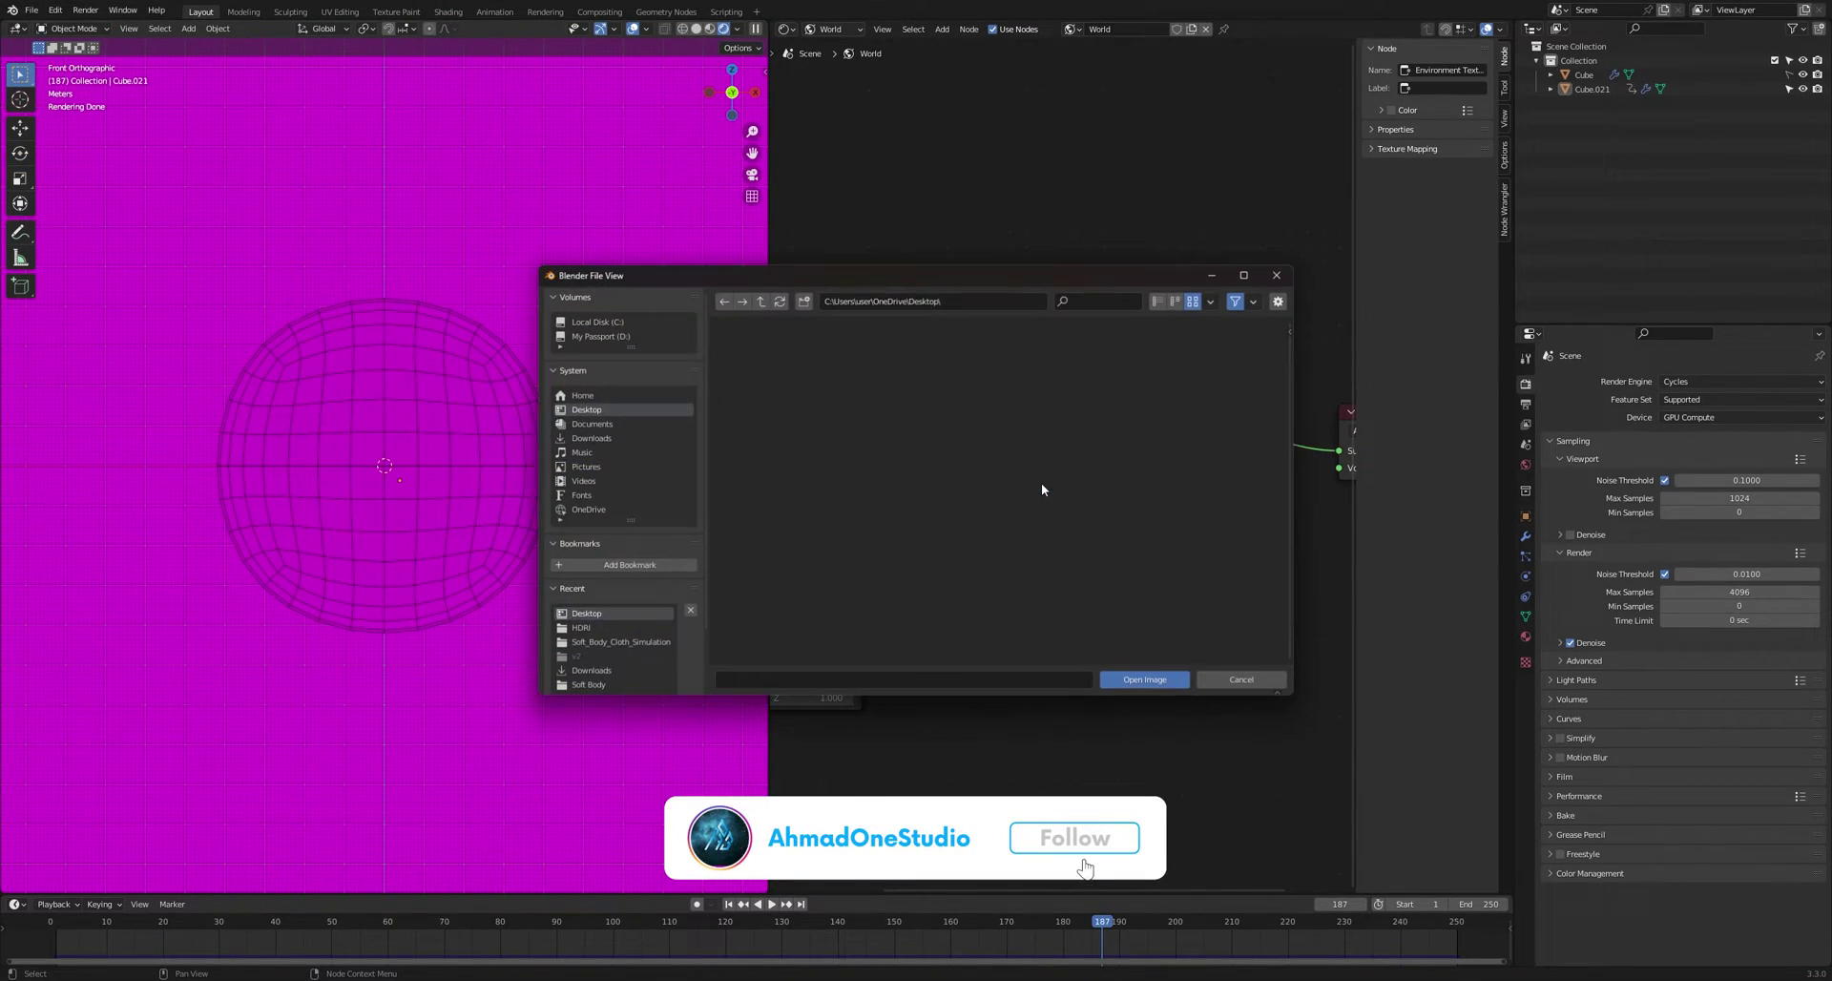
double_click(1212, 514)
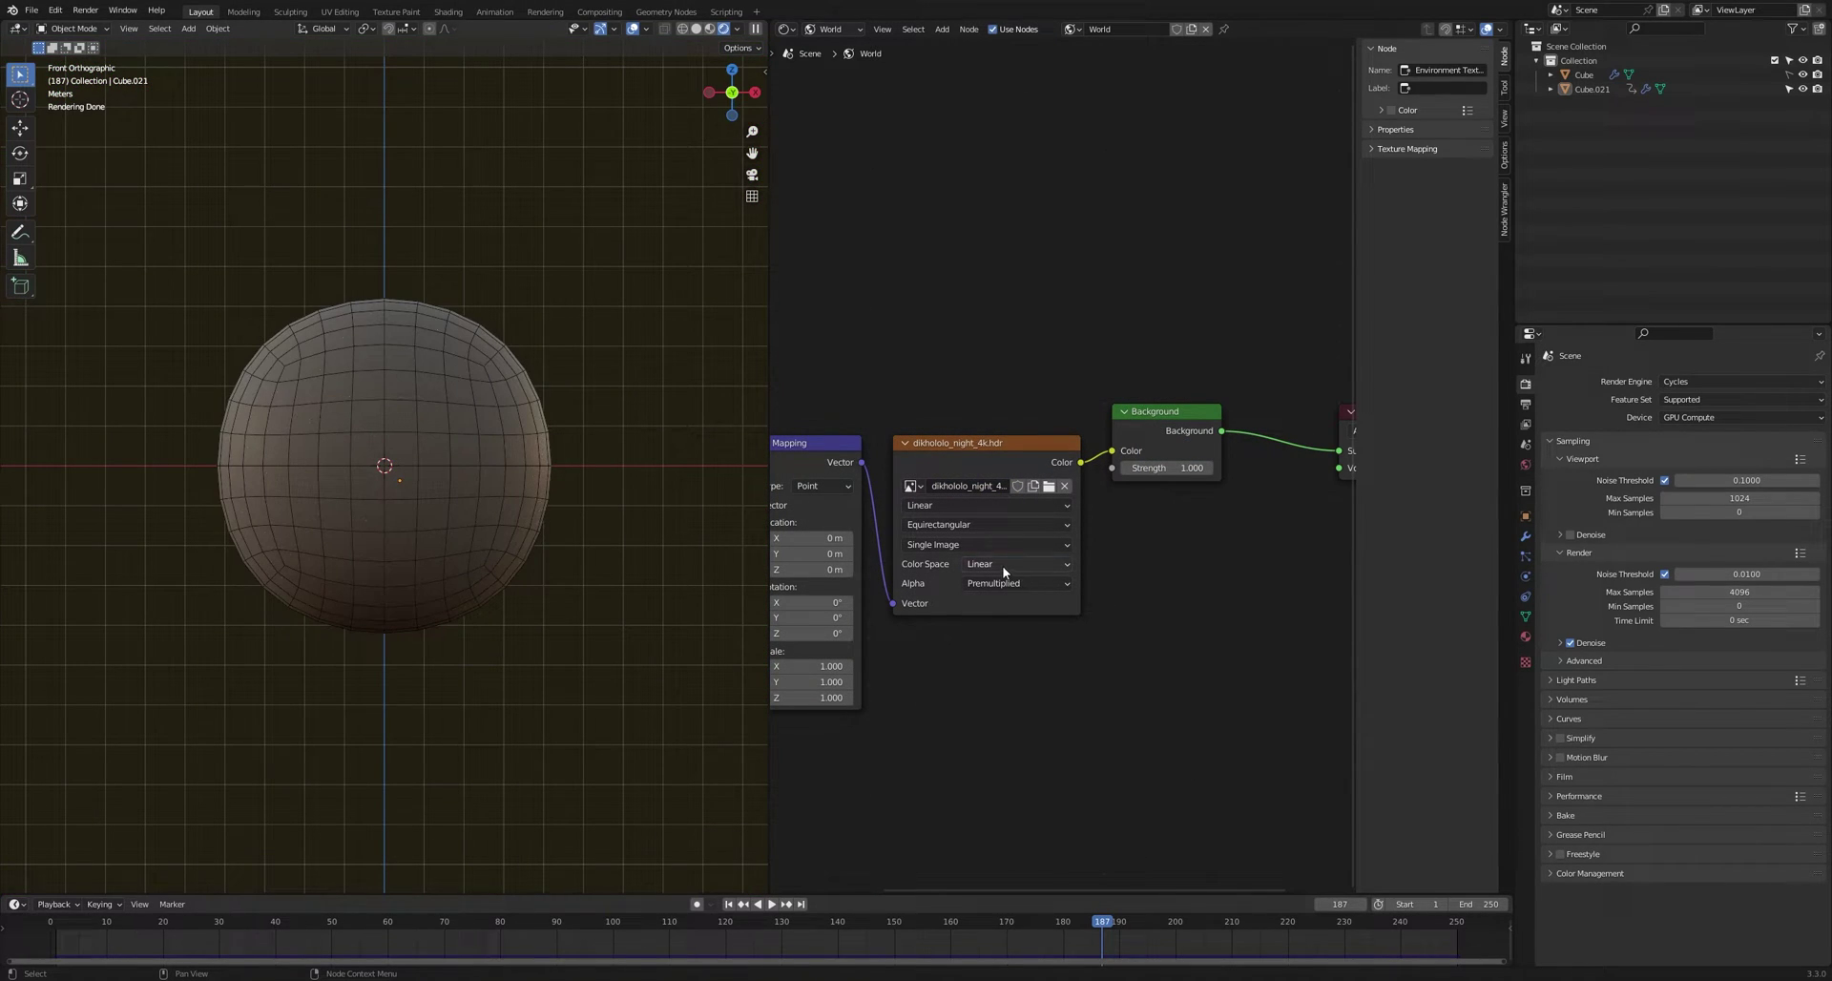
click(1004, 564)
click(1031, 844)
- Make the large collision sphere selectable again and set its viewport display to Textured
middle_drag(448, 535, 611, 458)
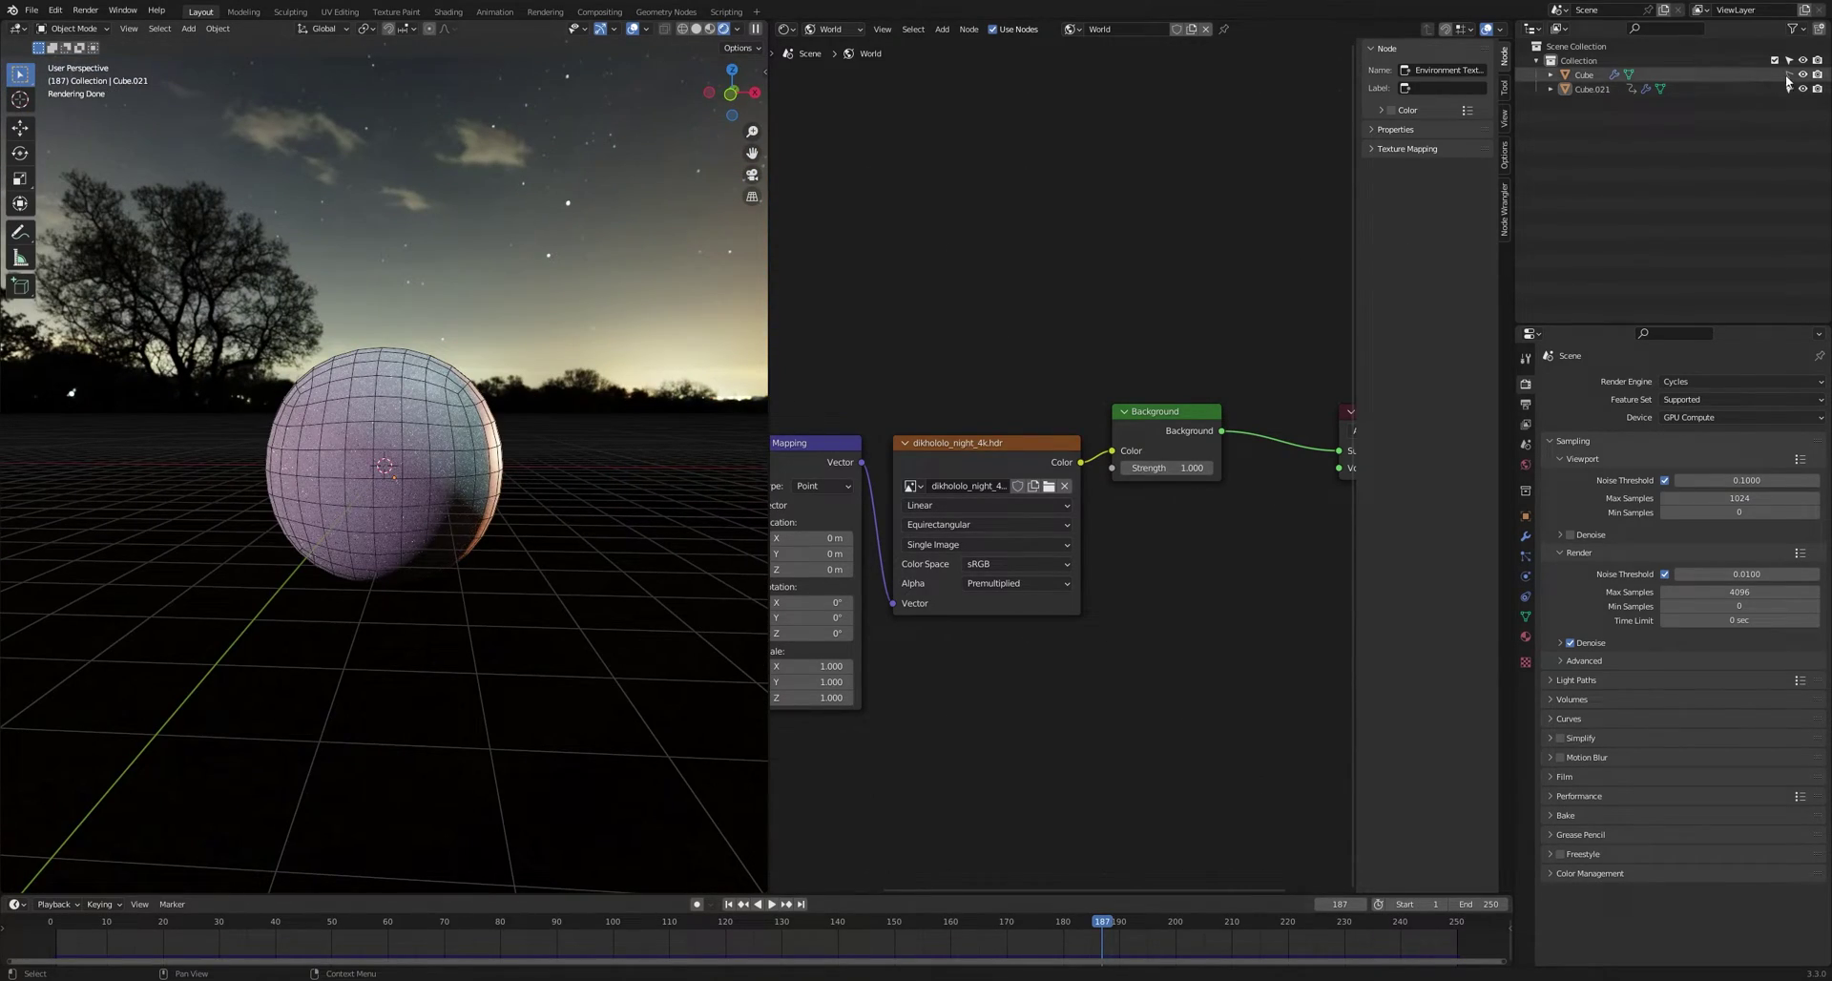
click(1746, 75)
click(1525, 516)
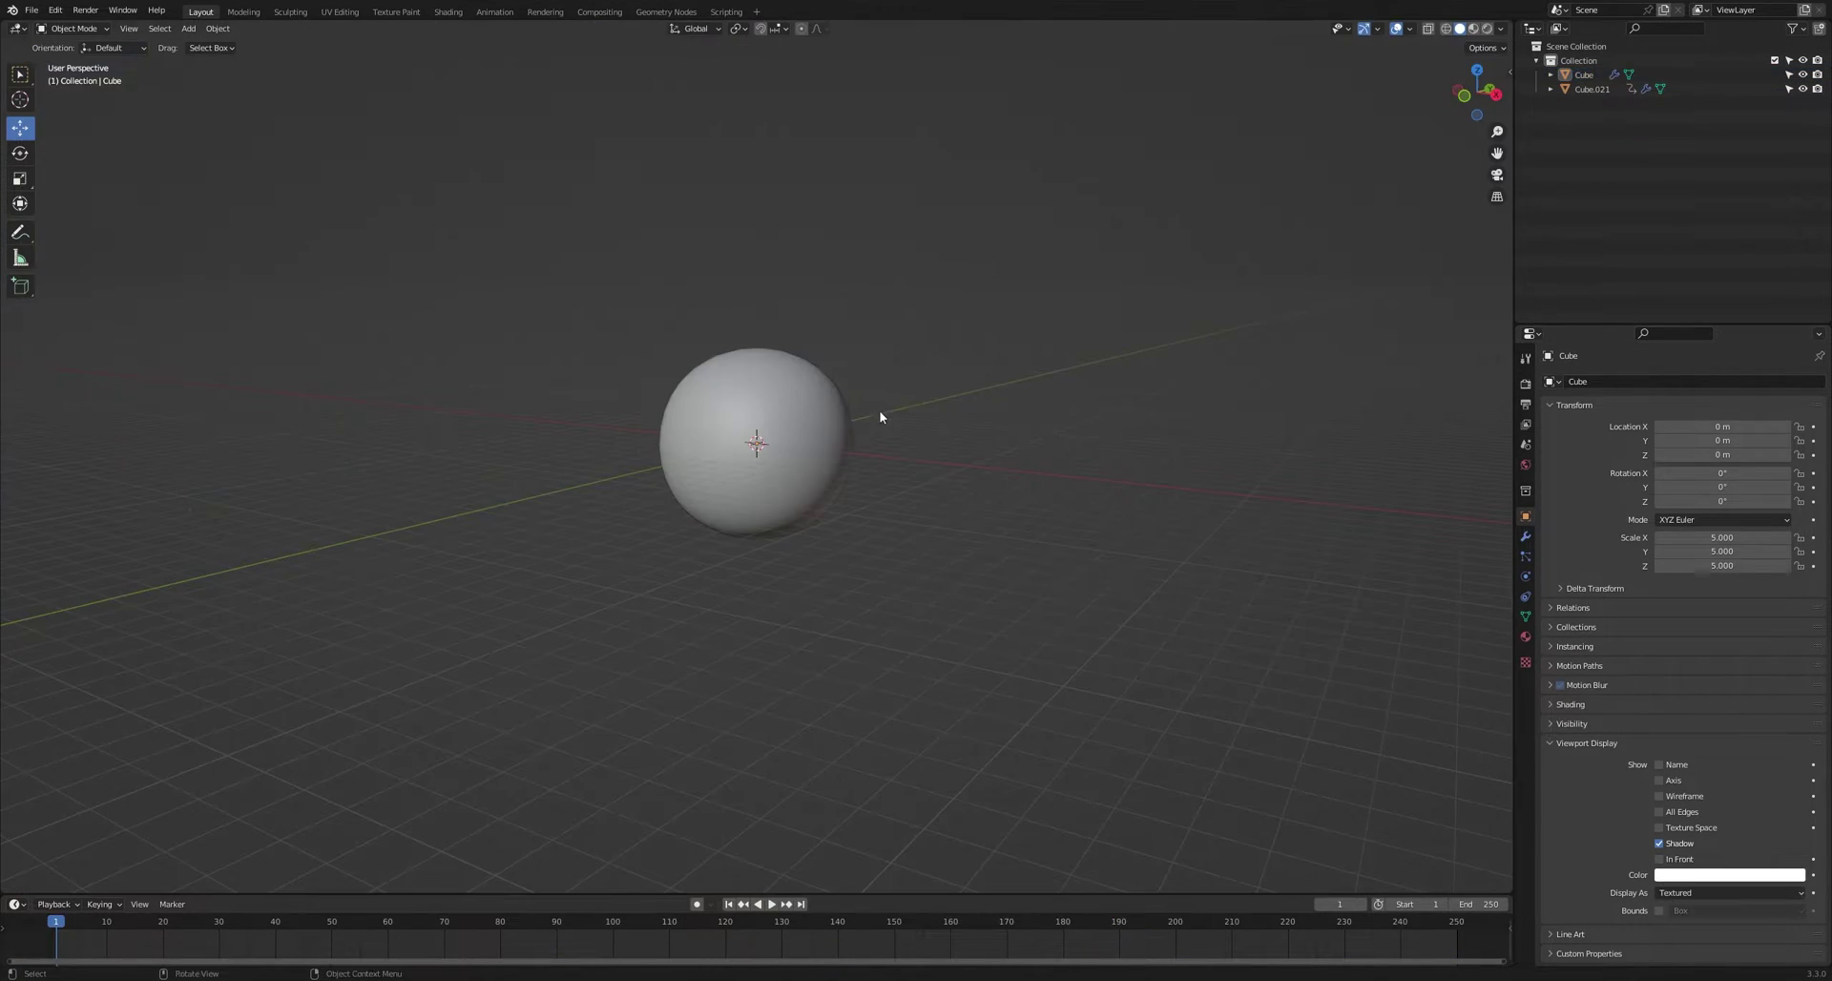
- Add a camera and move it along the Y axis to about -12.4 m, in front of the large sphere
key(shift+a)
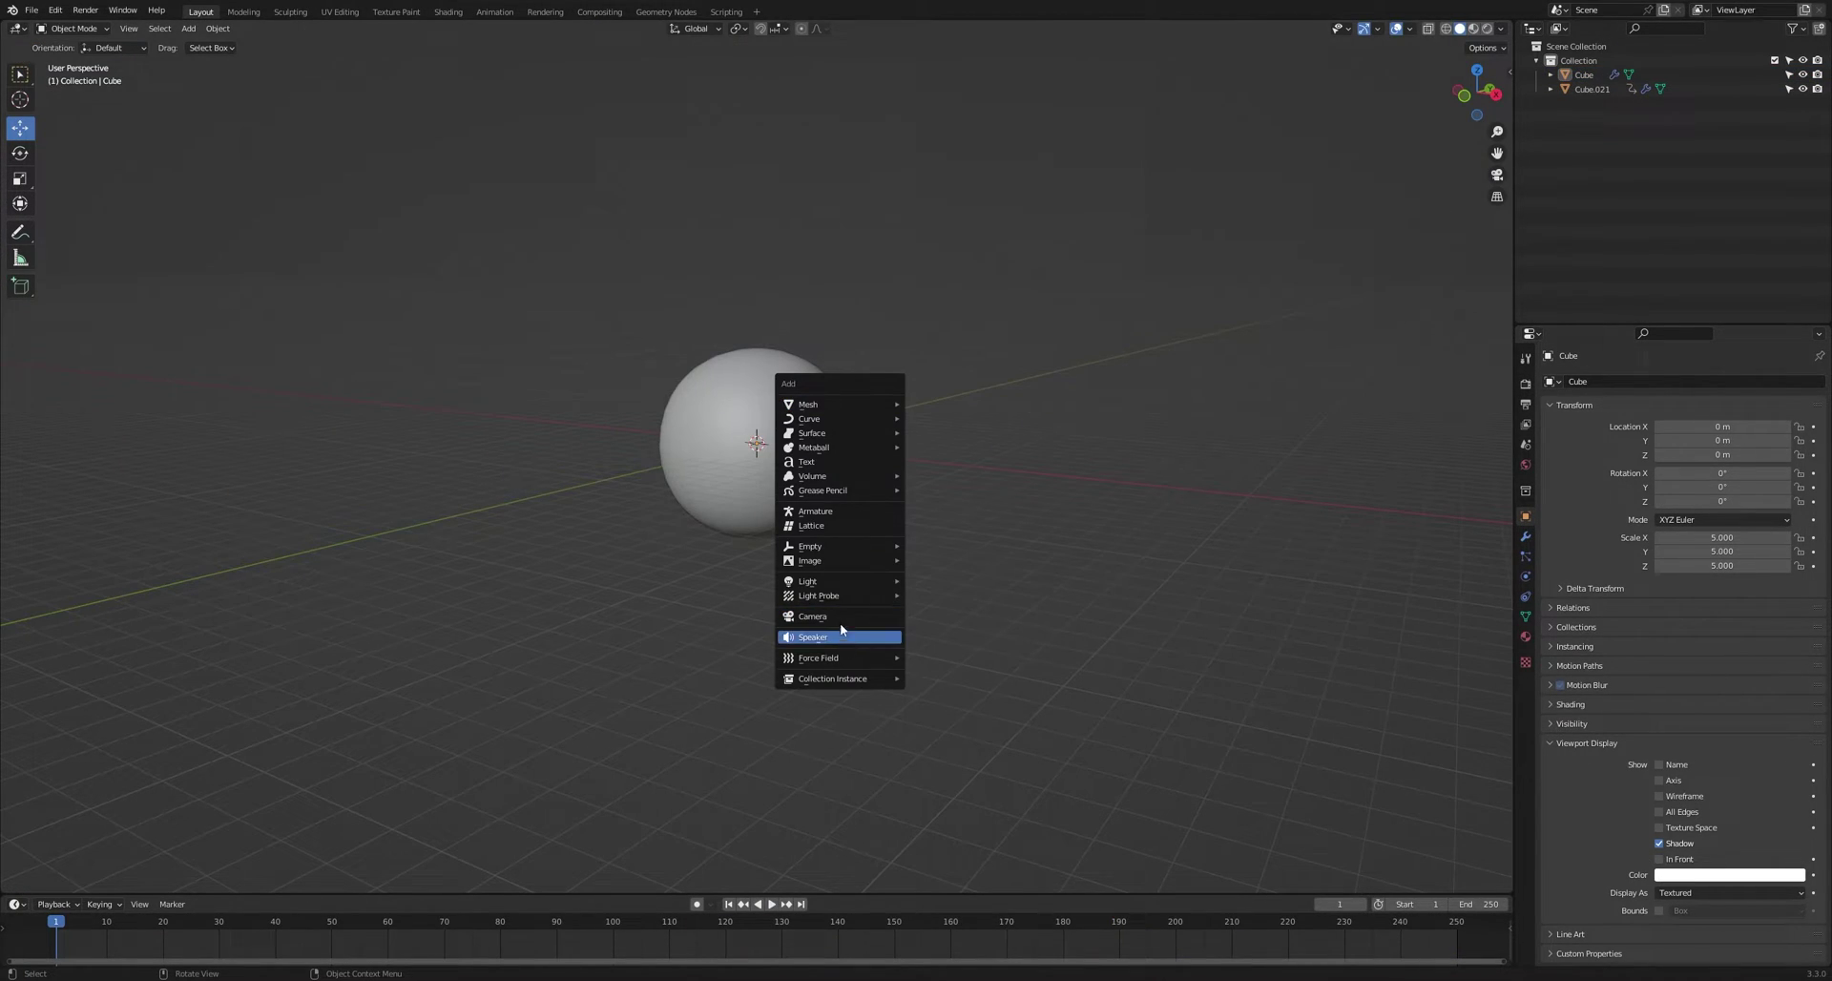
click(840, 617)
middle_drag(821, 435, 788, 457)
drag(800, 431, 525, 513)
scroll(487, 498, up, 6)
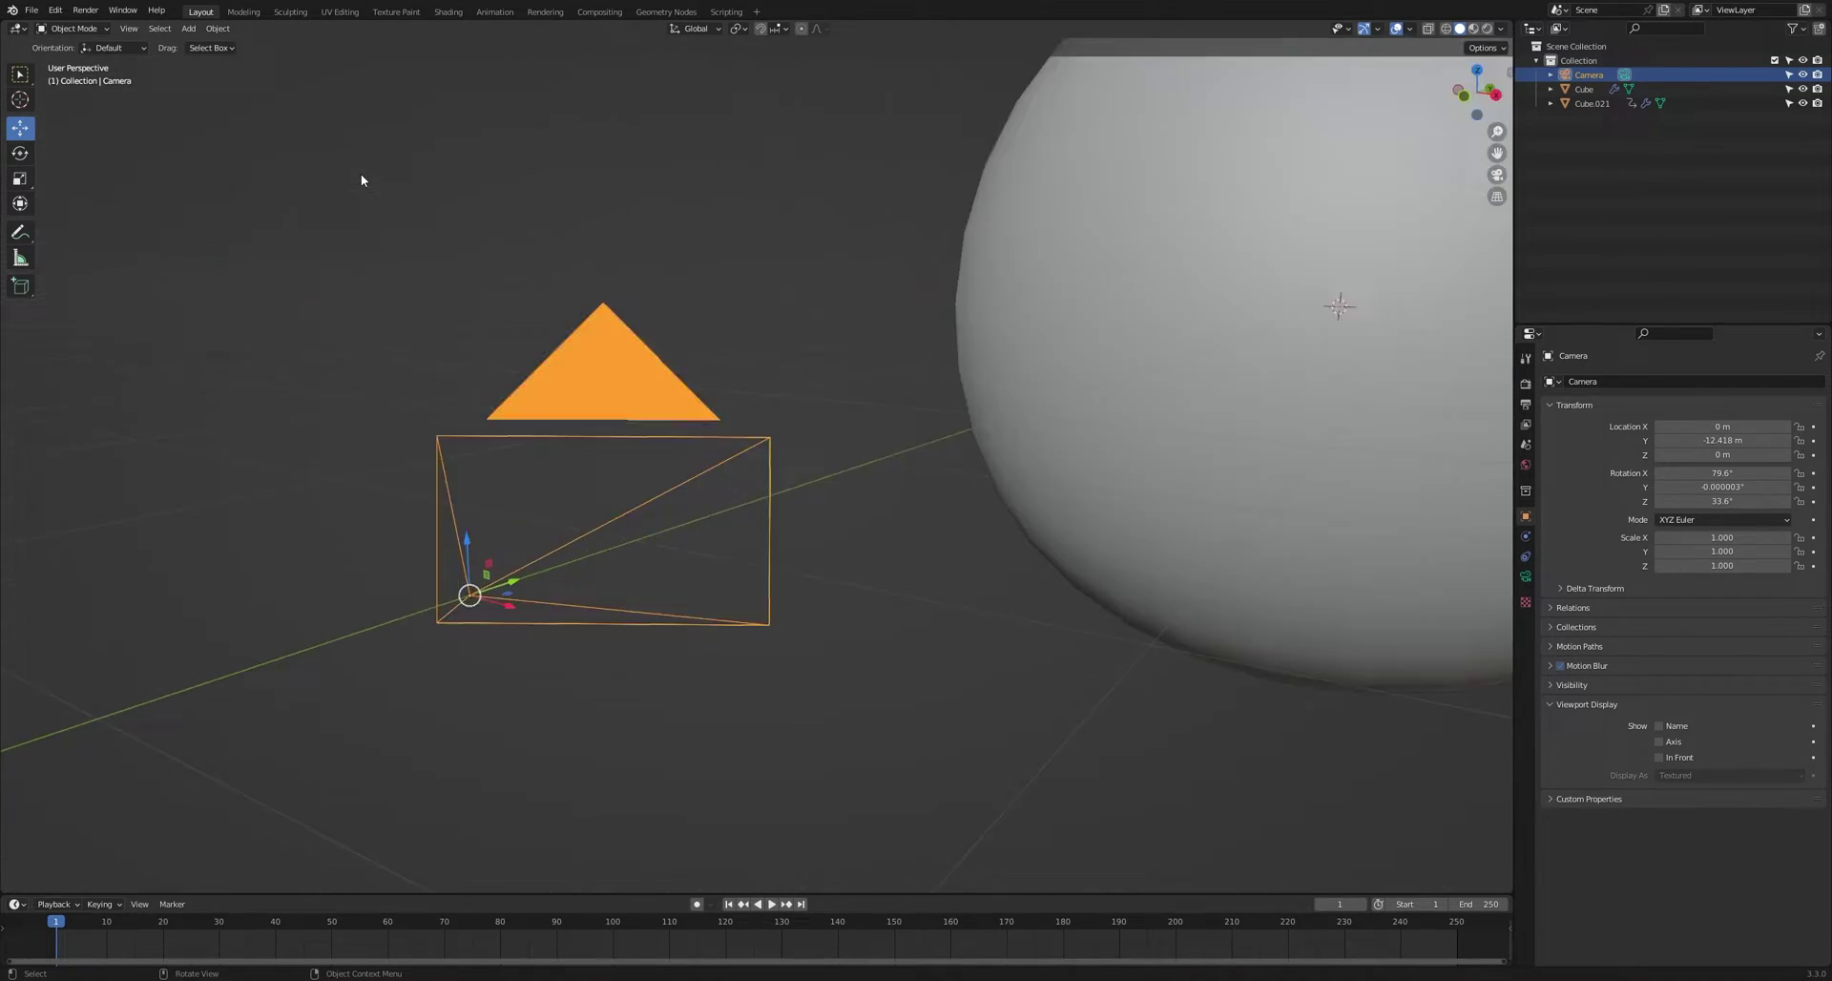
- Show the camera view in a second viewport and set the camera's rotation to X 90°, Y 0° and Z 0°
key(KP_0)
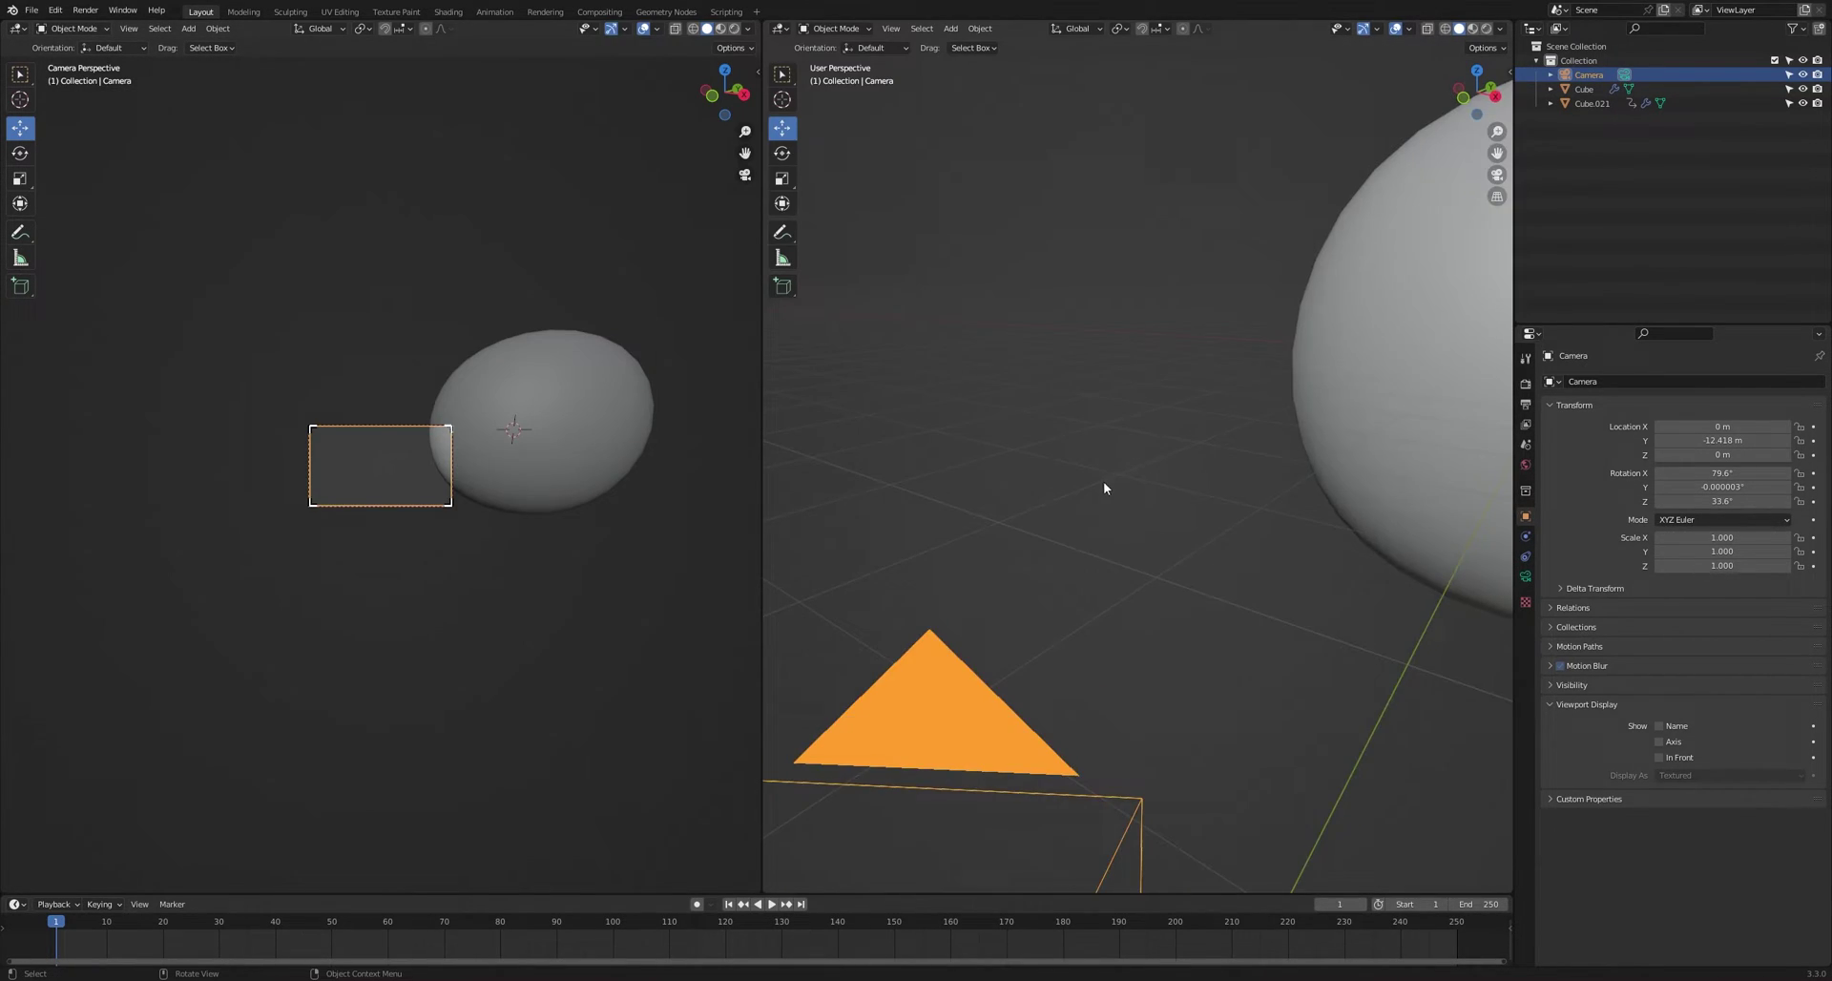
scroll(1103, 482, down, 5)
key(n)
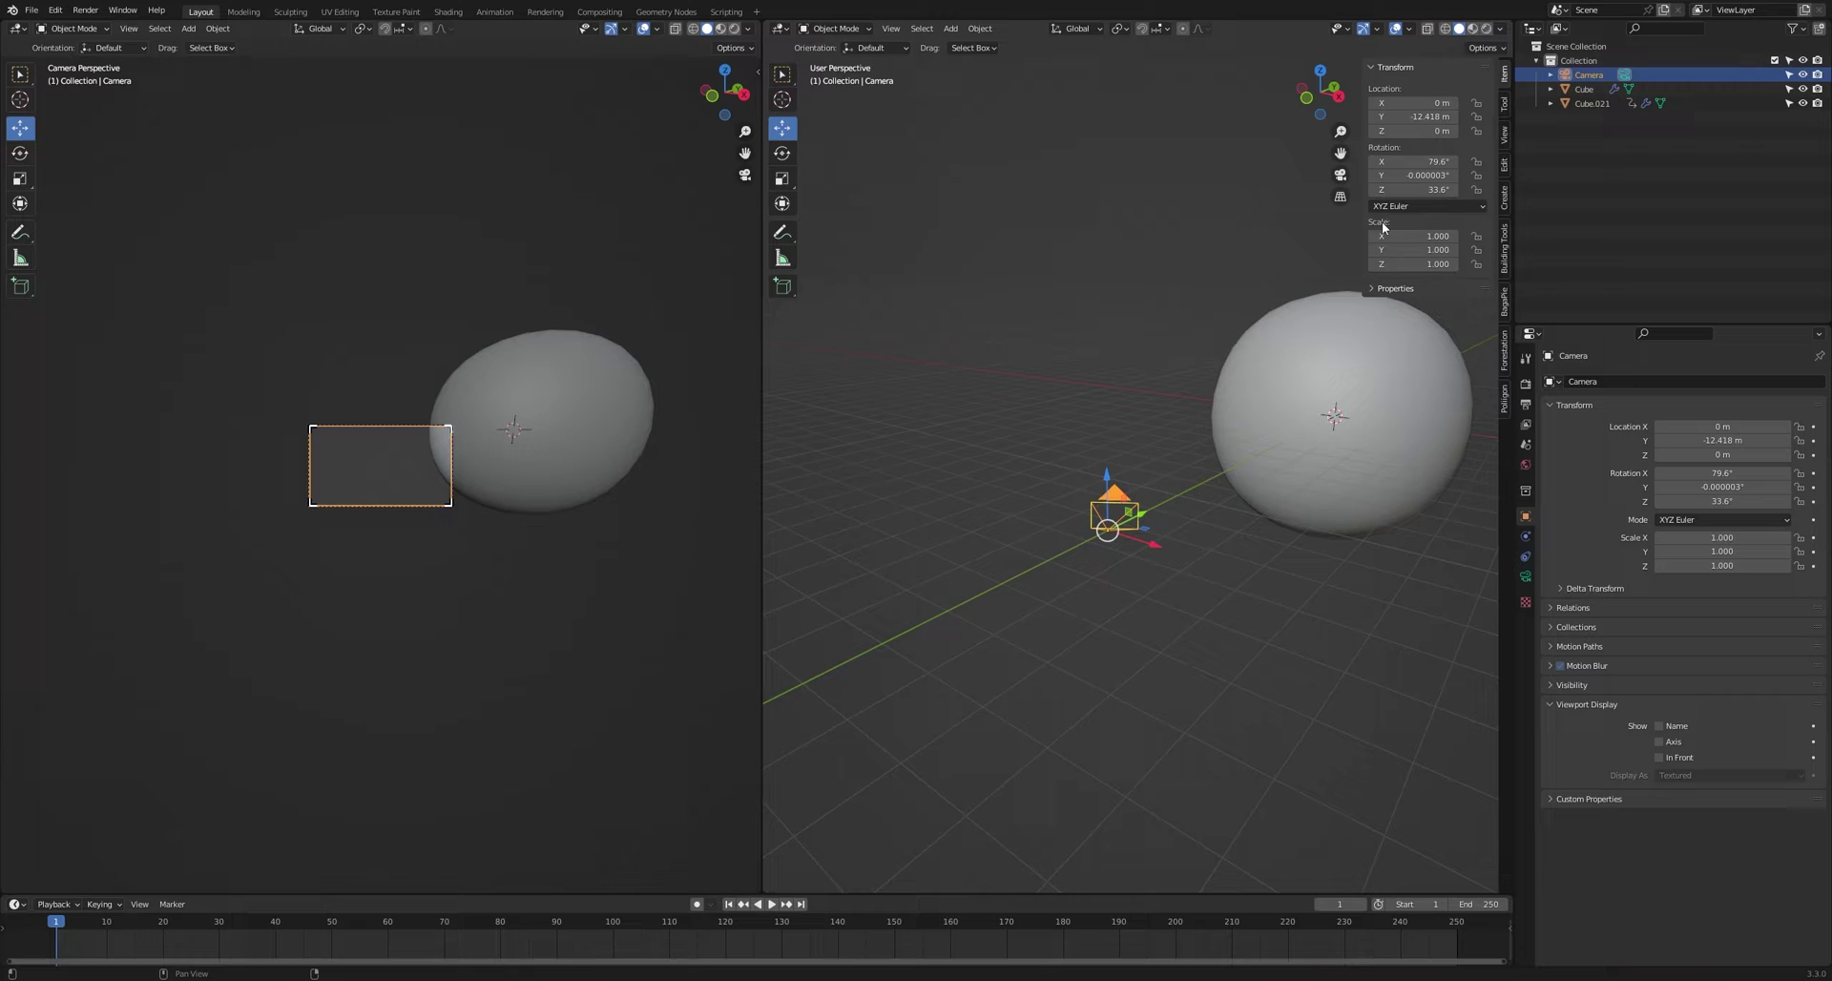
click(1419, 160)
text(90)
key(Return)
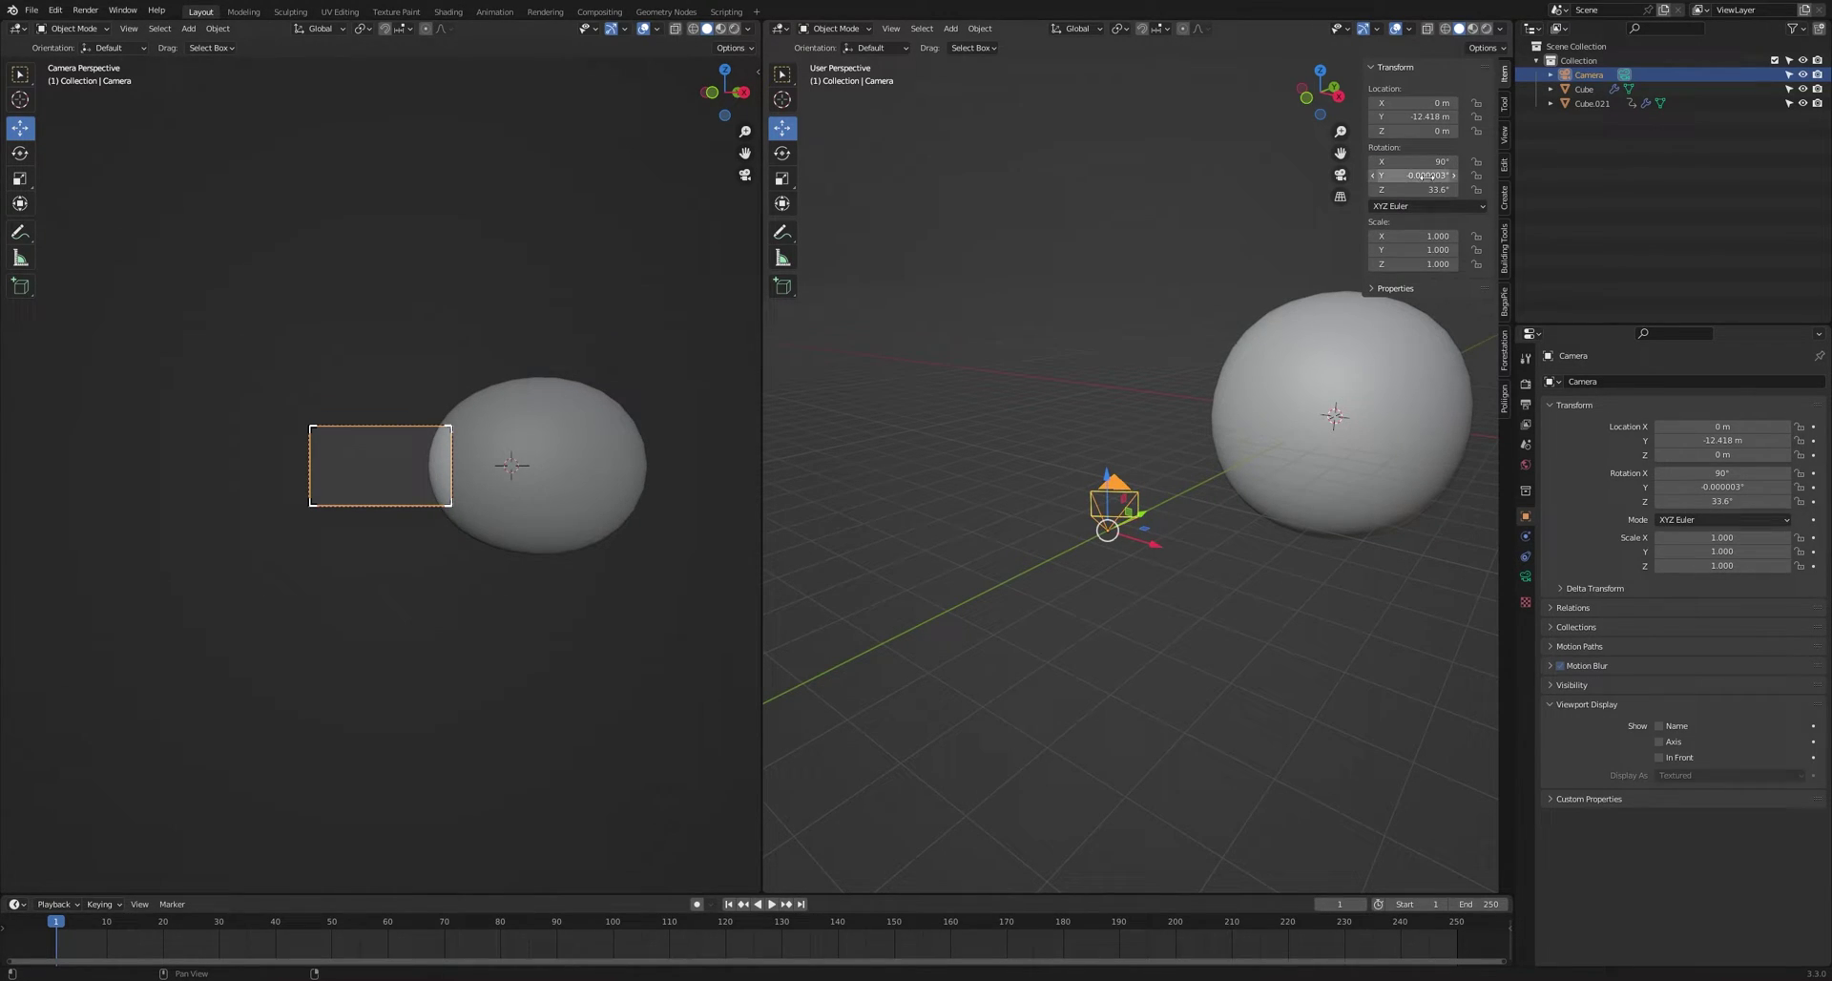
click(1422, 175)
text(0)
key(Return)
click(1426, 189)
text(0)
key(Return)
- Move the camera back along the Y axis to about -26 m and switch the camera view to rendered shading
scroll(1201, 465, down, 5)
middle_drag(1201, 465, 1149, 517)
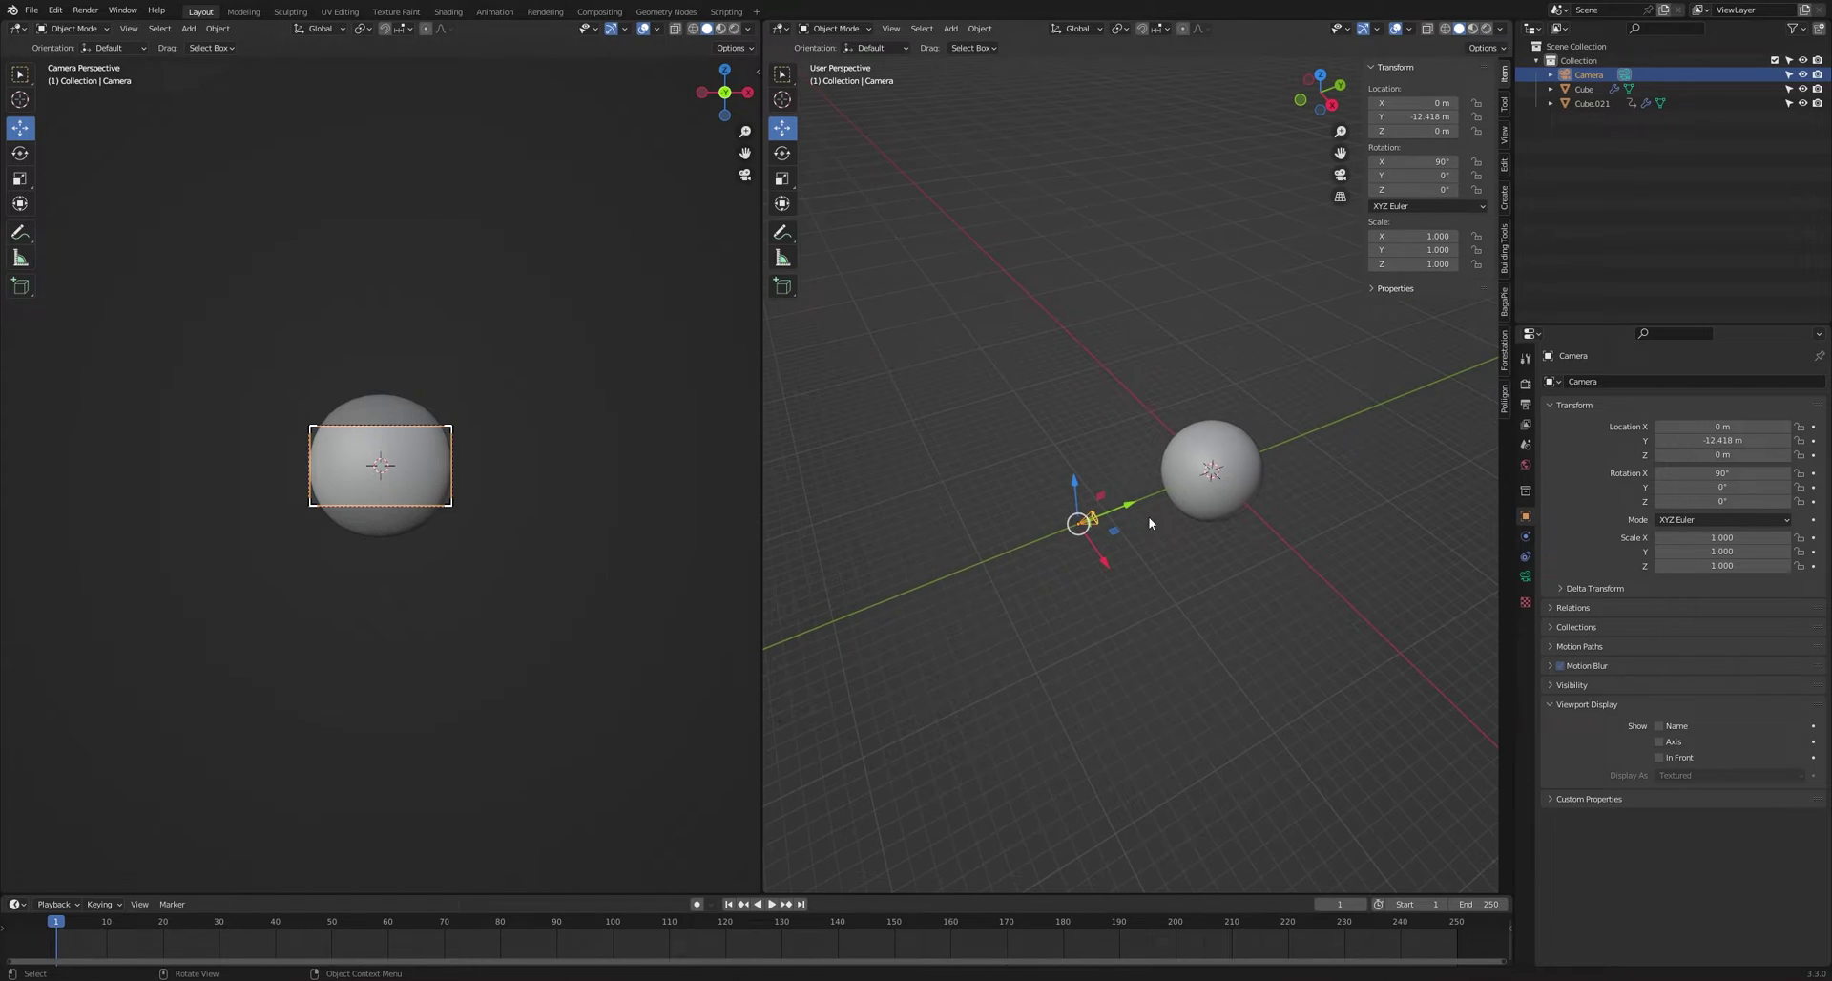
drag(1140, 504, 953, 574)
scroll(476, 472, up, 3)
scroll(475, 471, up, 2)
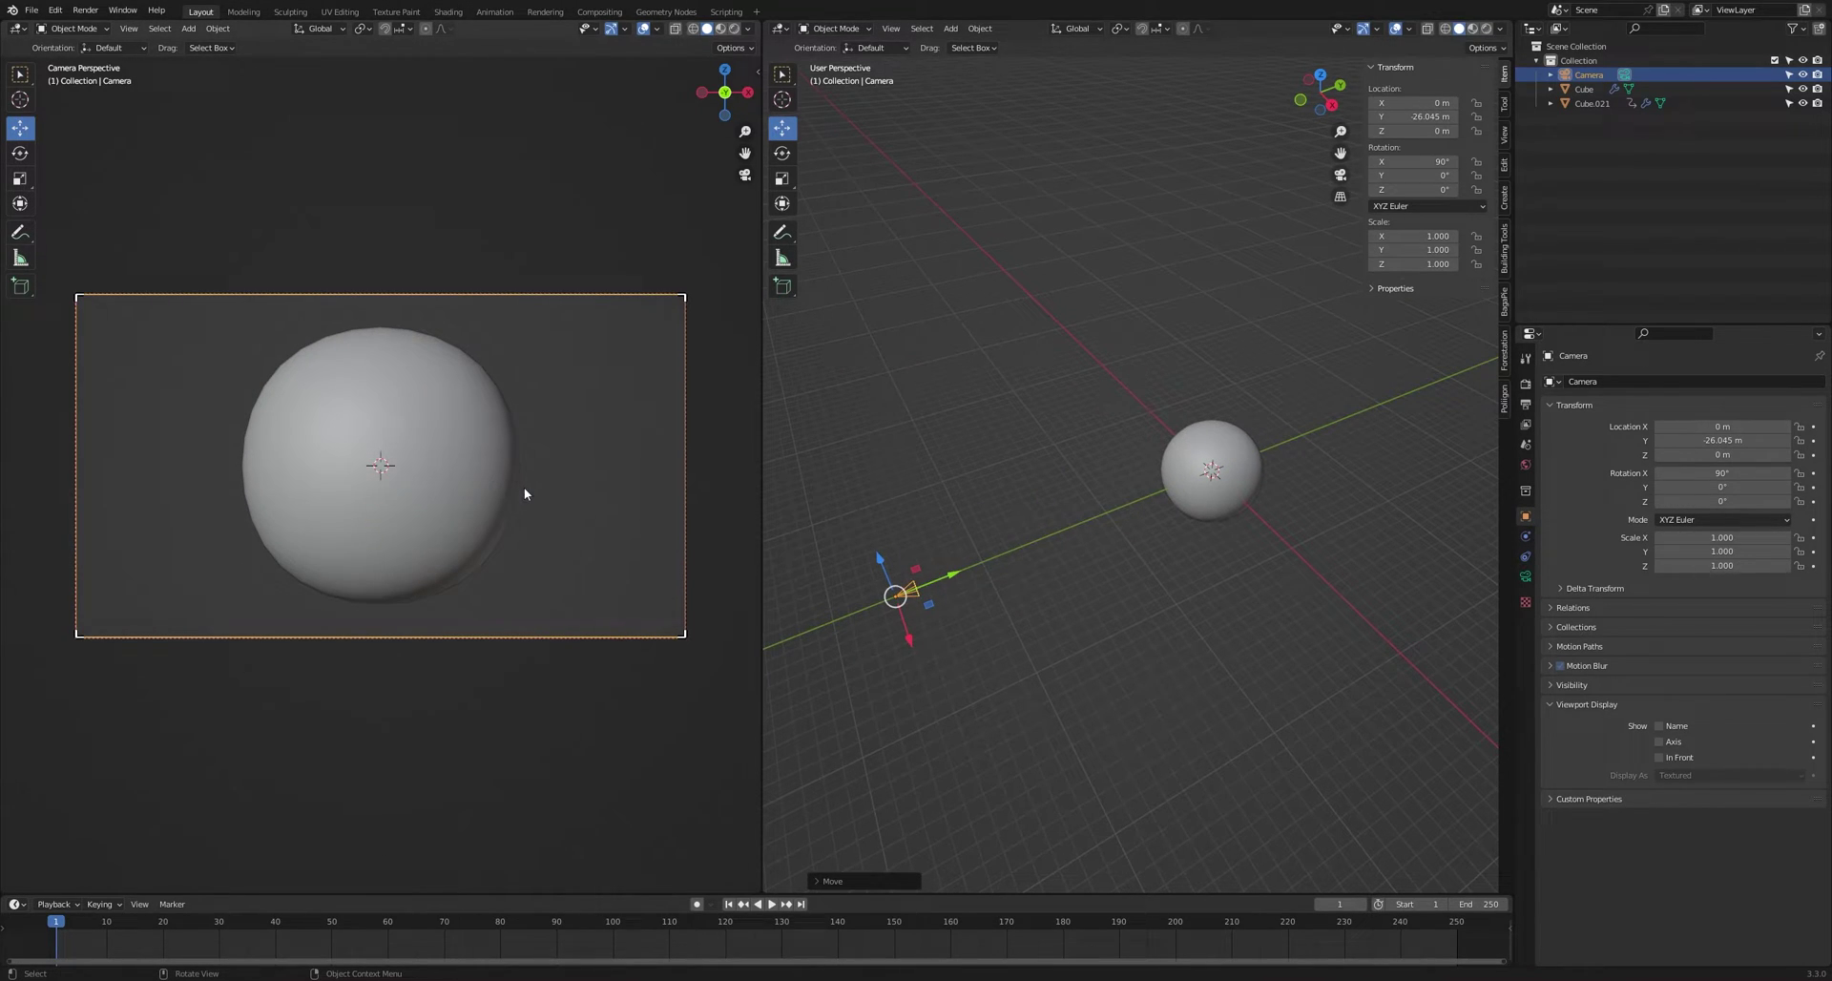
key(z)
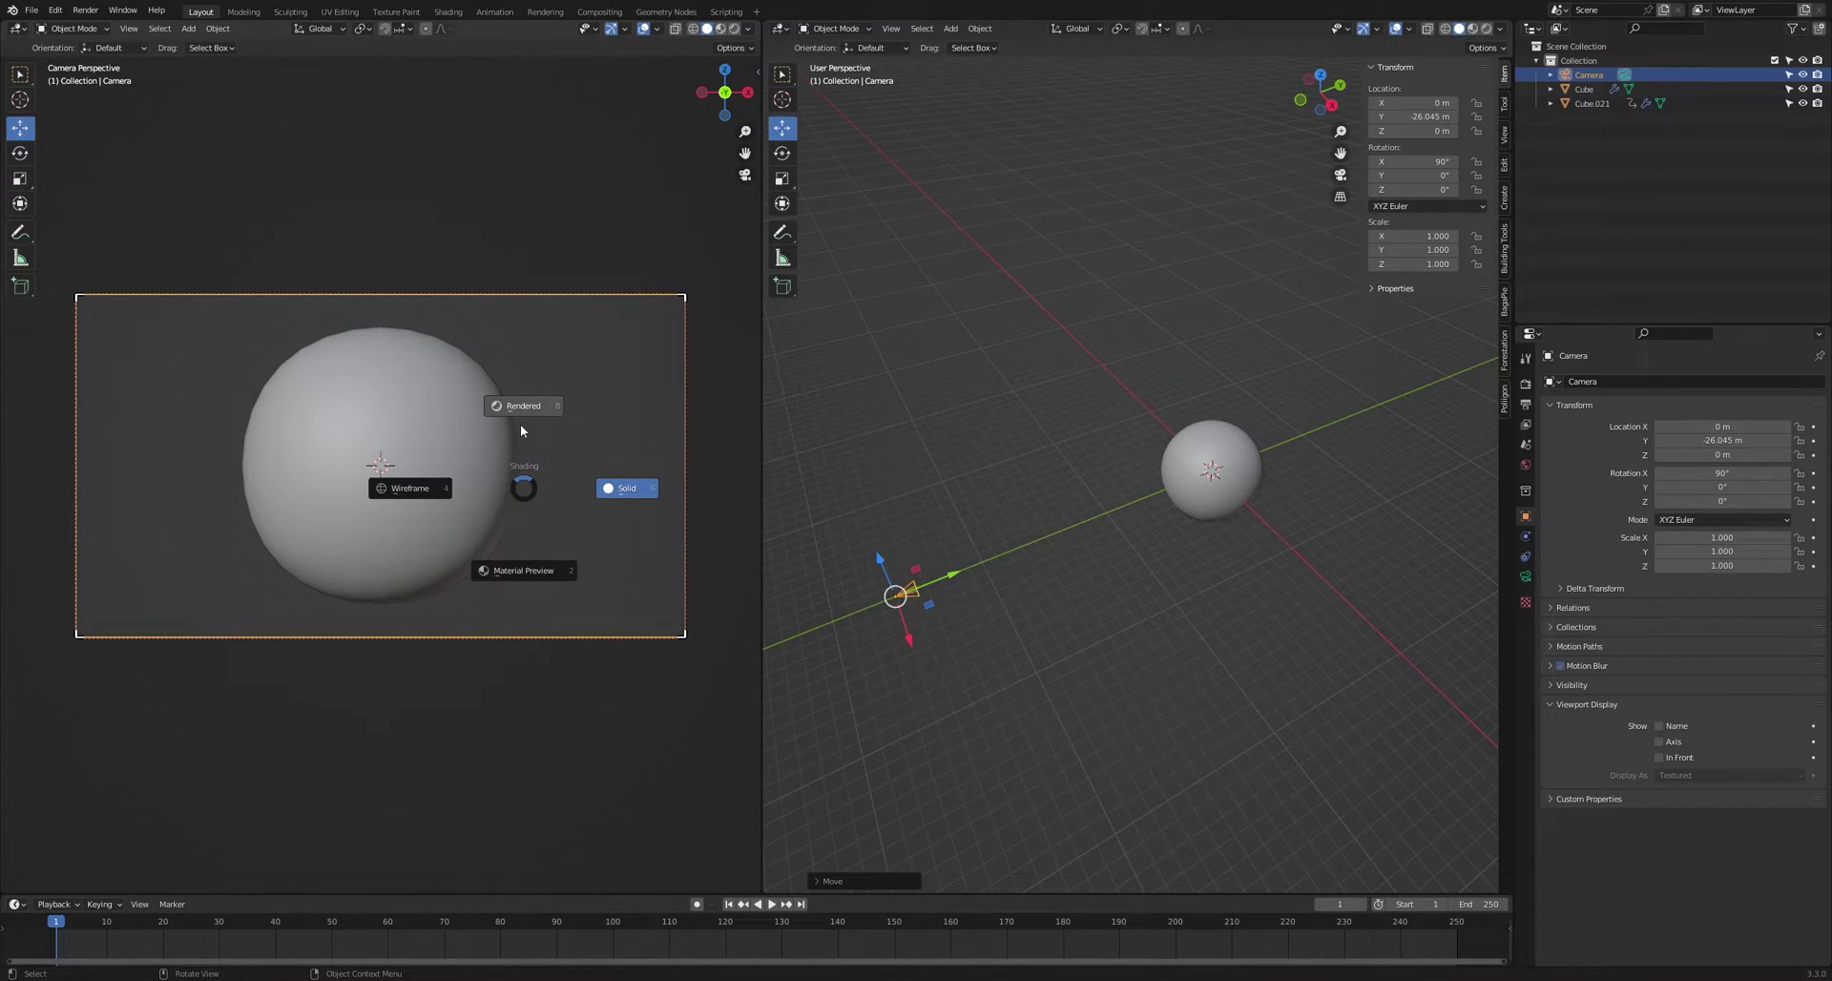
- Change the viewport beside the camera view into a Shader Editor showing the World nodes
click(780, 28)
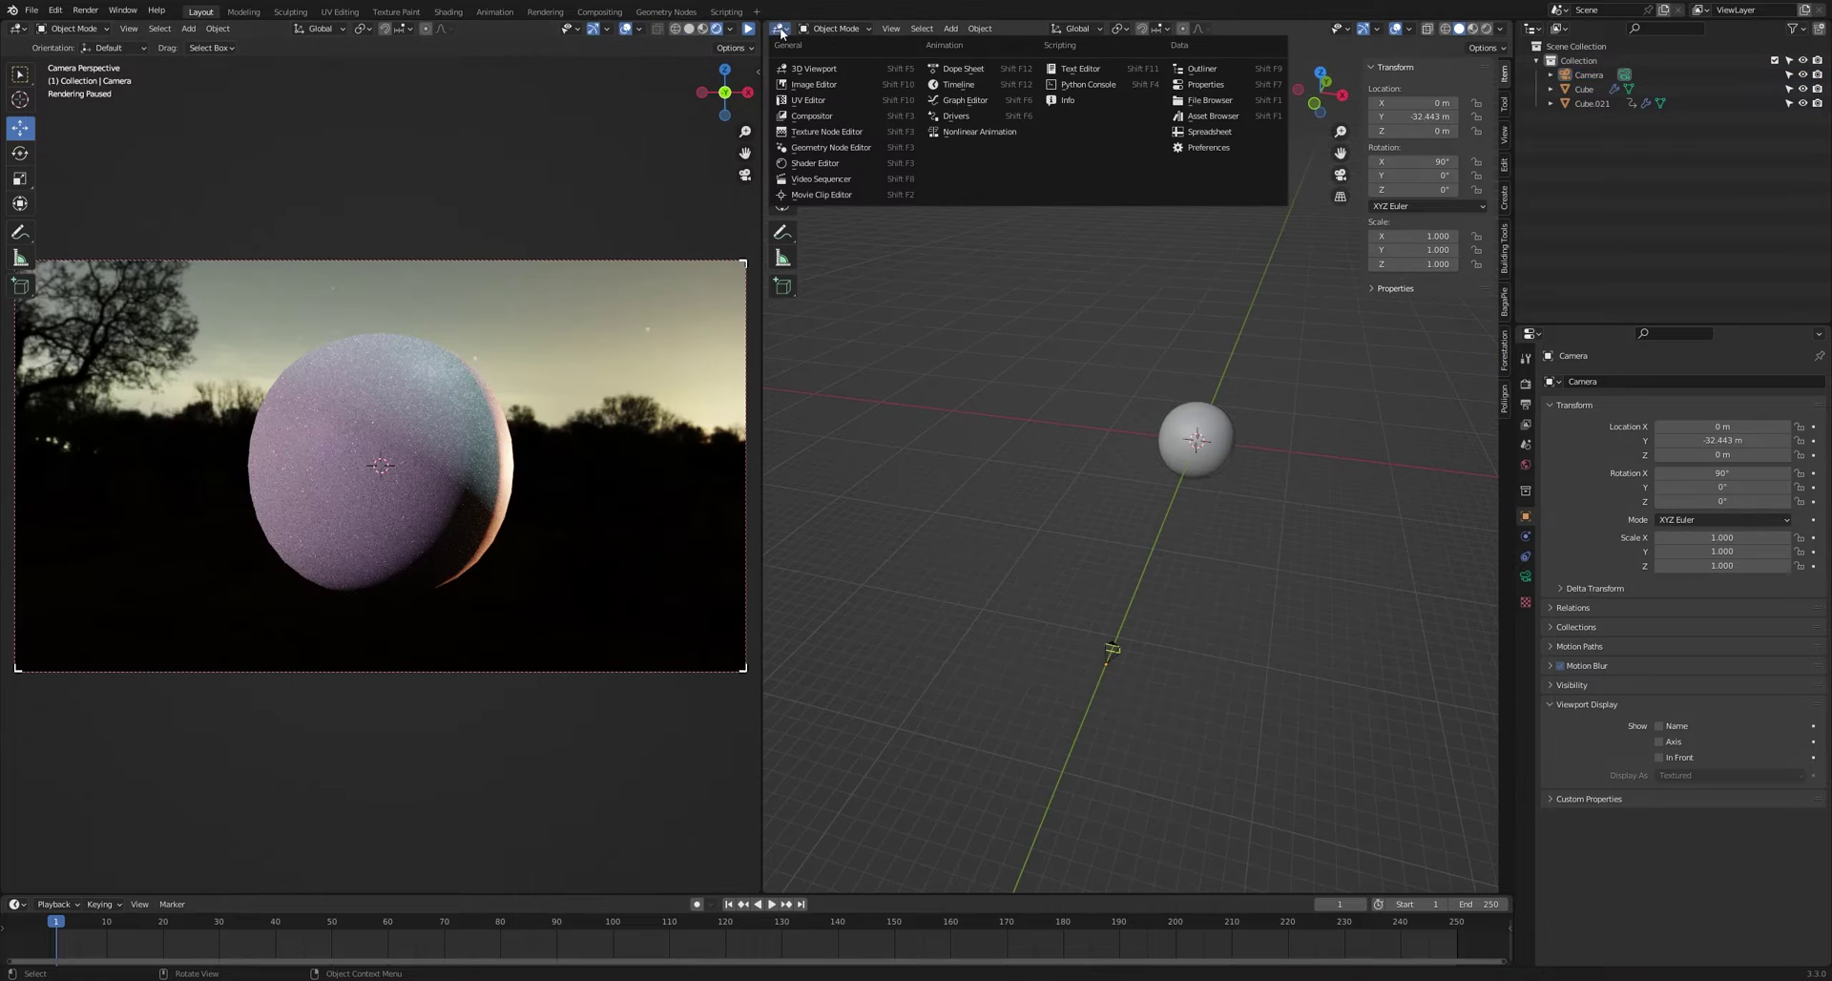
click(816, 163)
click(822, 29)
click(819, 62)
- Set the Z rotation of the World's Mapping node to -80° to turn the HDRI background
middle_drag(853, 262, 992, 210)
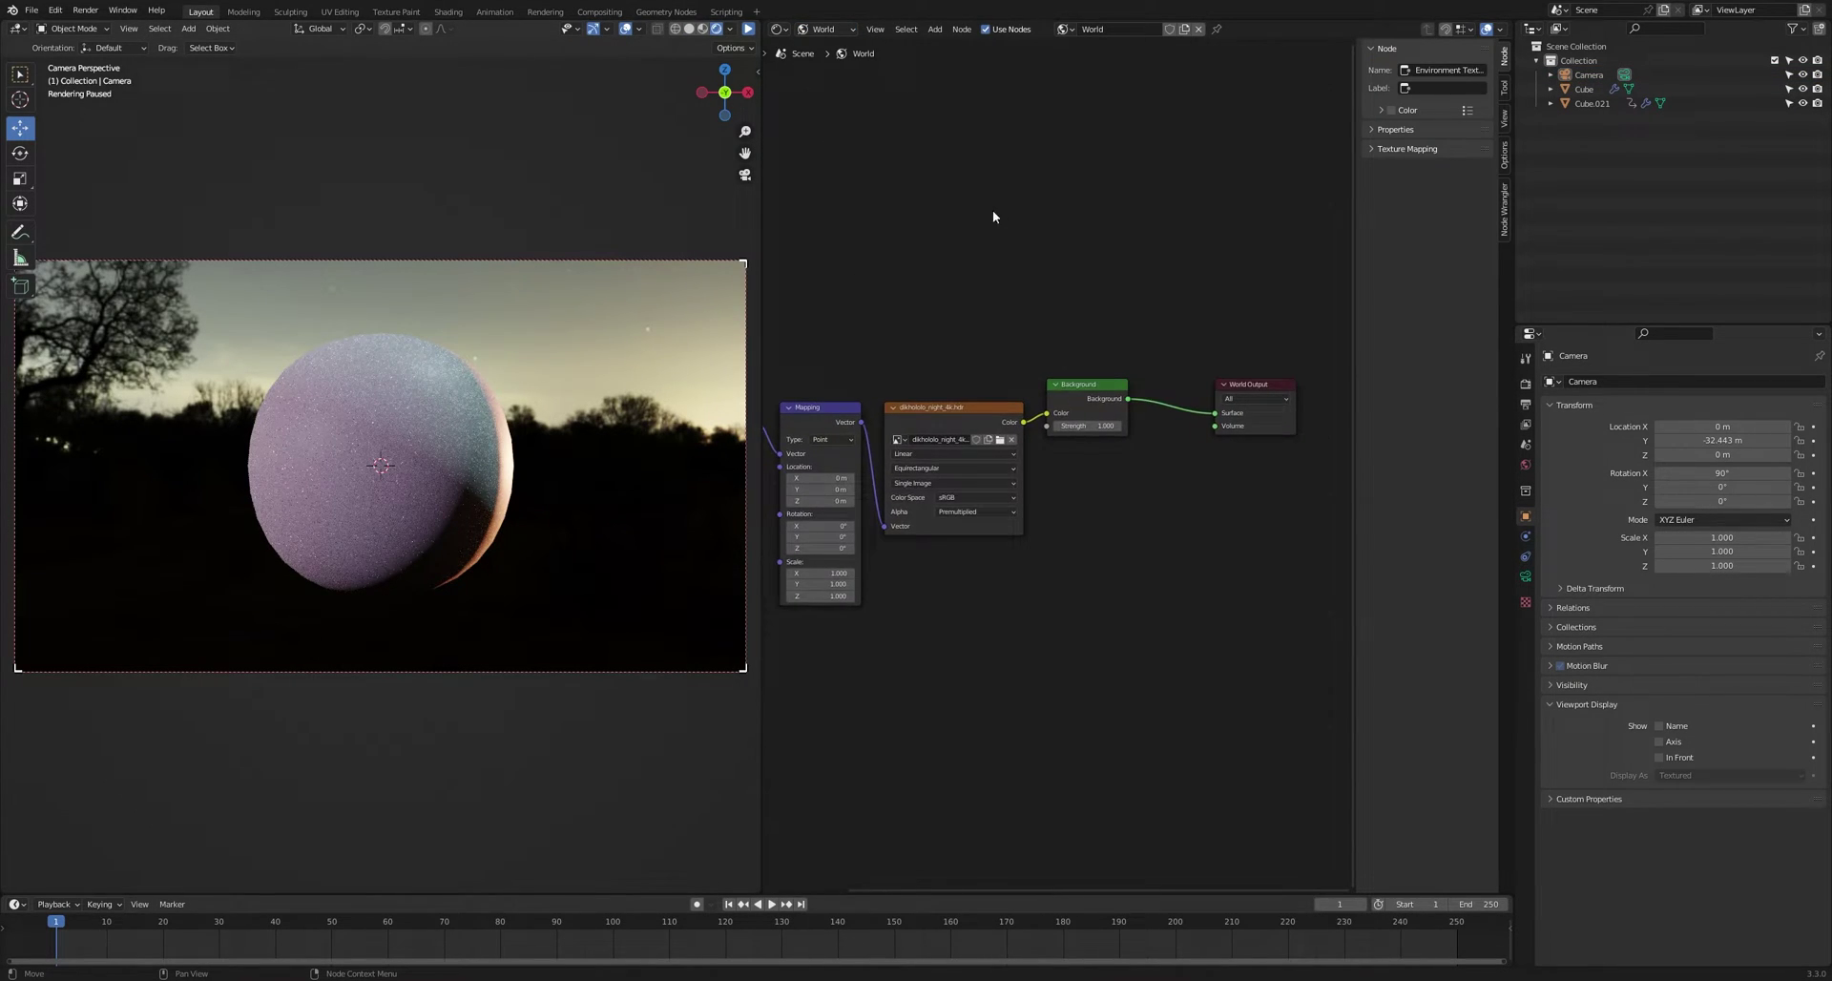
scroll(992, 216, up, 3)
middle_drag(1103, 494, 1240, 478)
middle_drag(989, 605, 1063, 593)
scroll(1061, 588, up, 3)
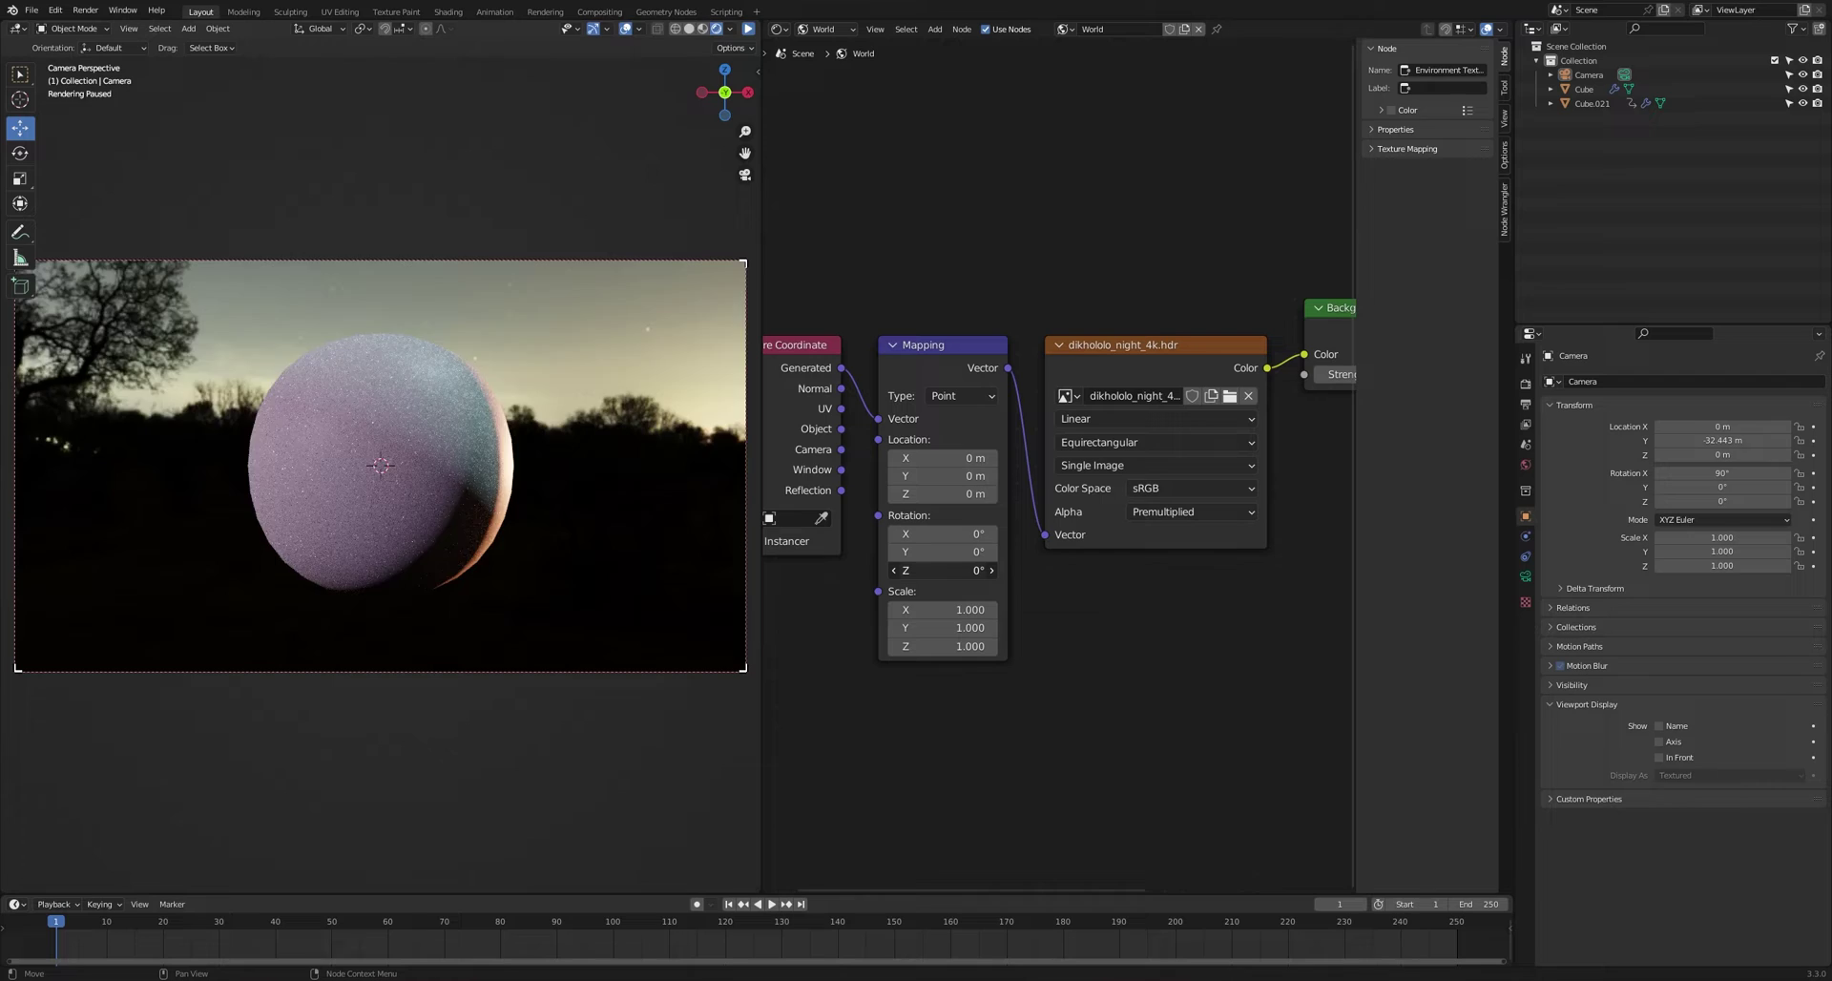
drag(942, 570, 882, 570)
click(942, 570)
text(-80)
key(Return)
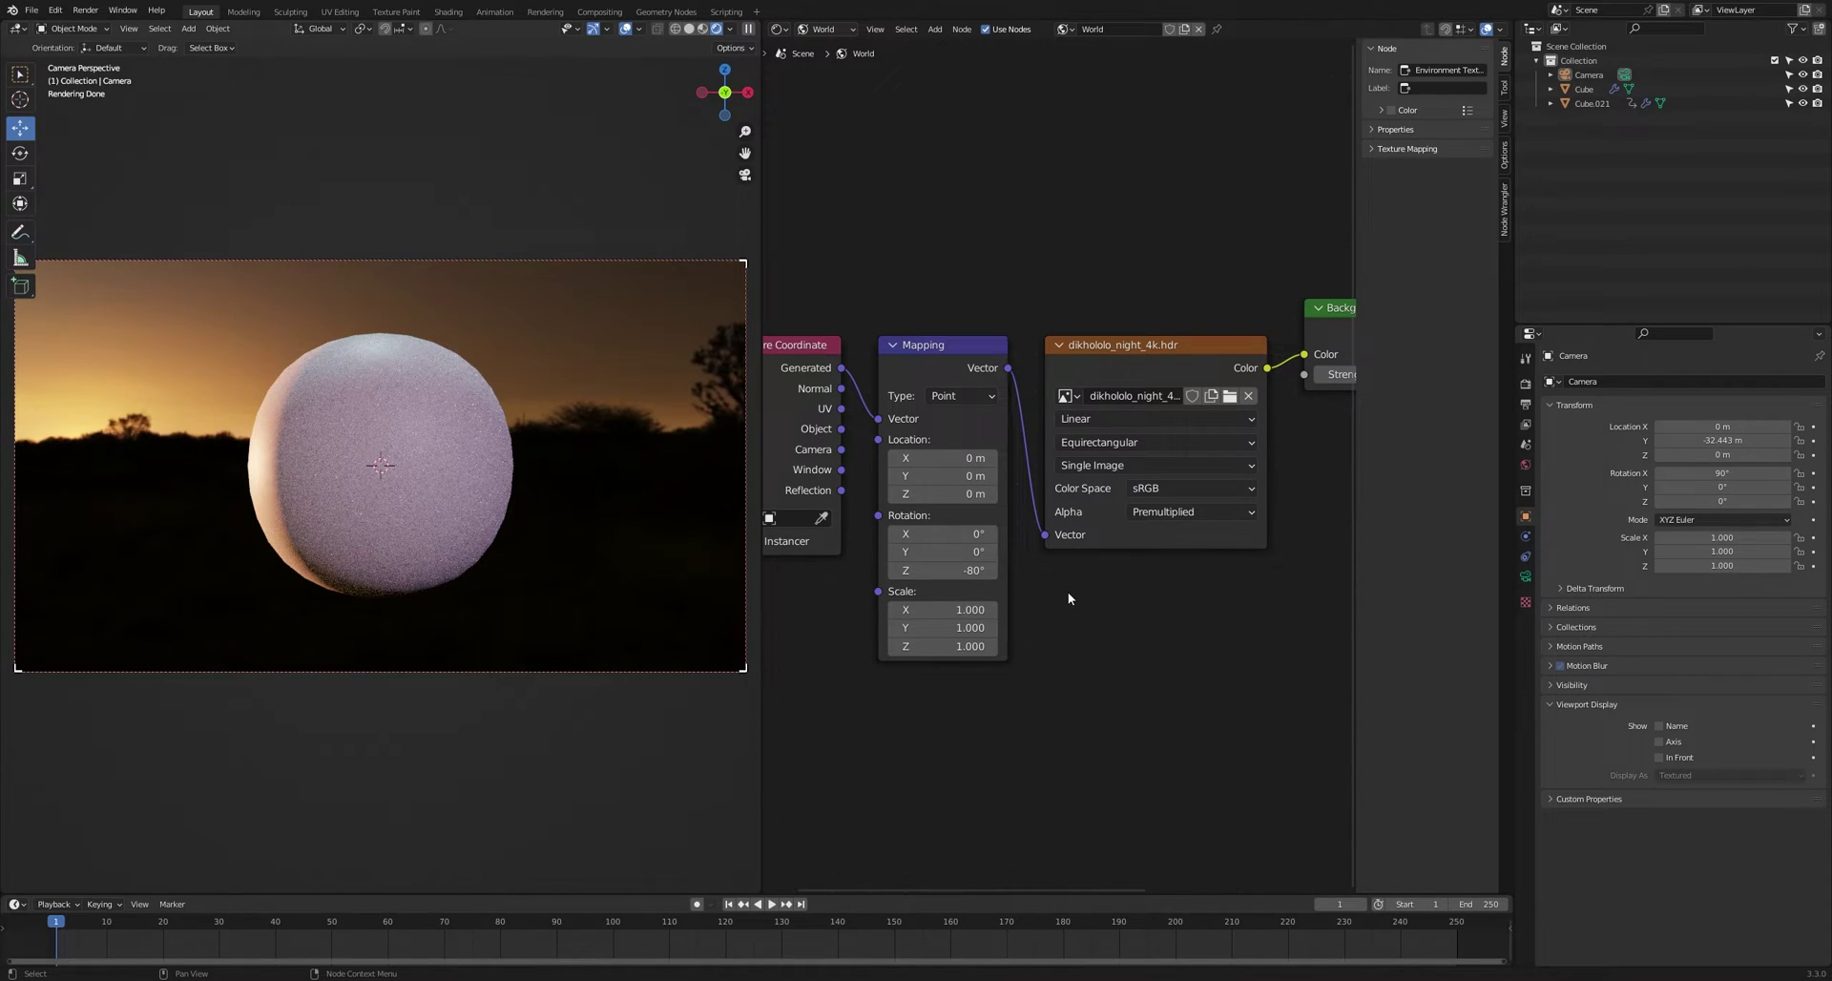
- Set the Z location of the World's Mapping node to 0.09 m to shift the HDRI background vertically
shift+drag(945, 493, 955, 493)
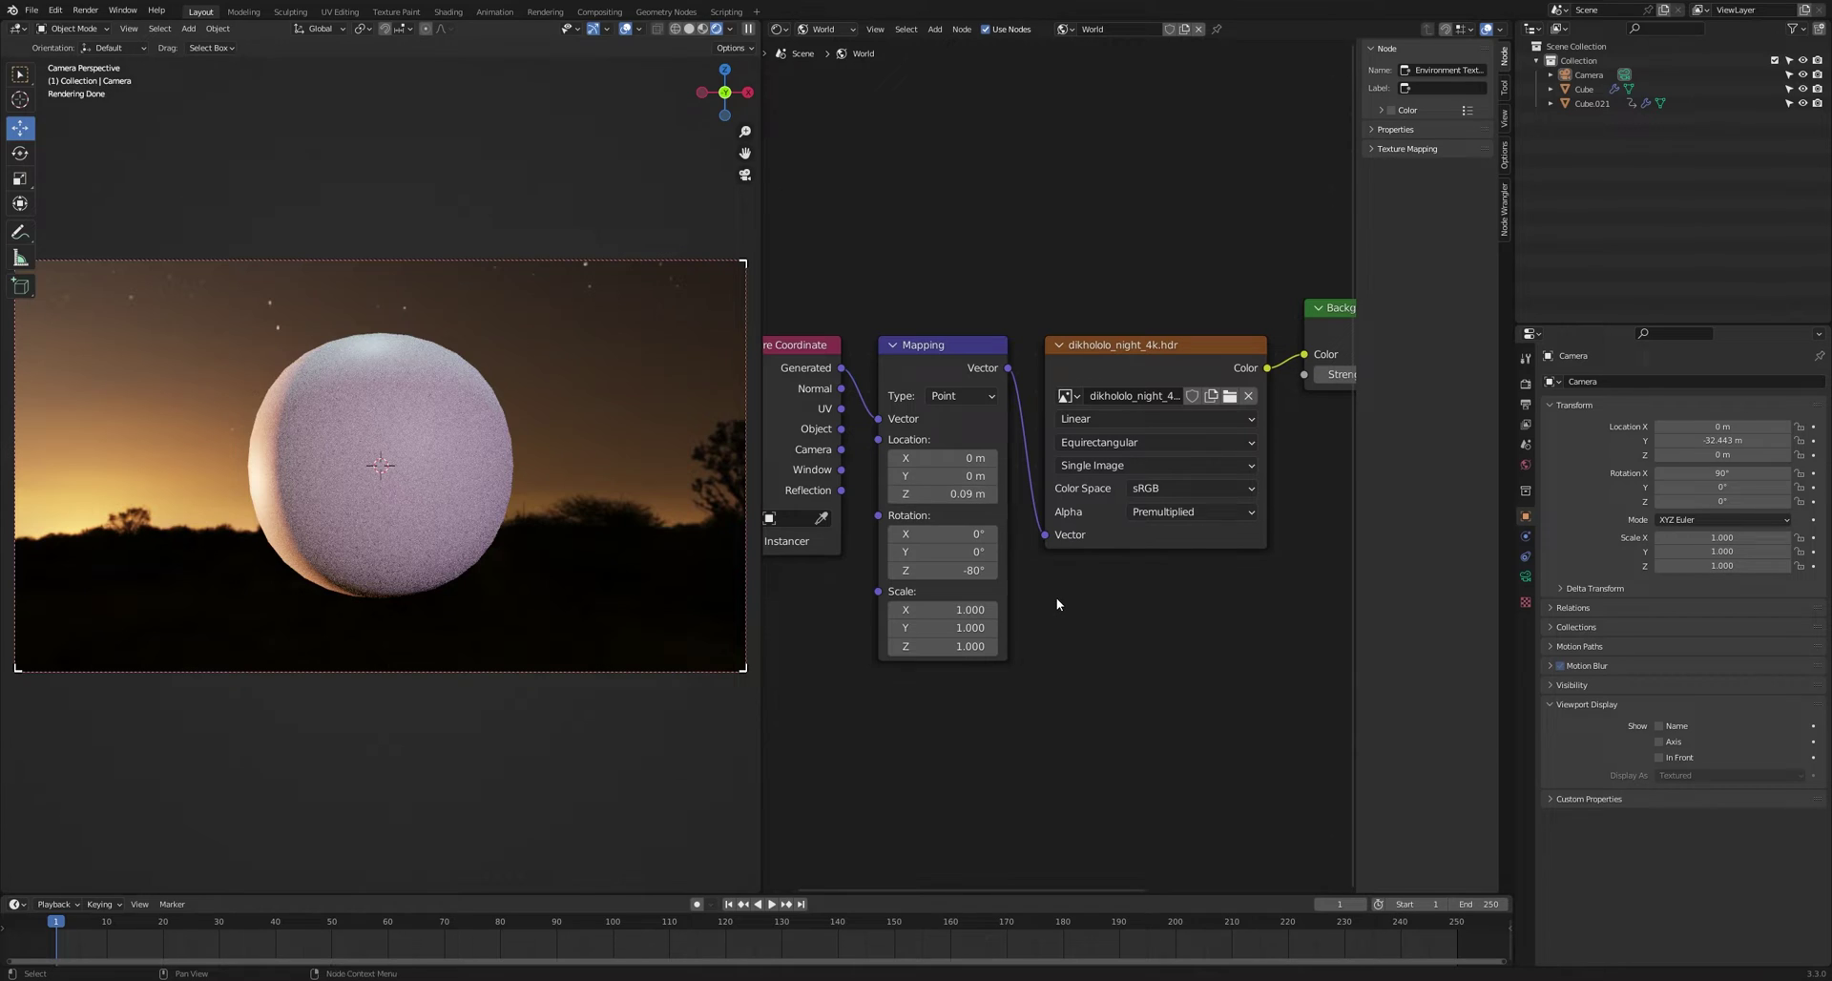
- In the large sphere's object material, set the Principled BSDF's Transmission to 1.000 and Roughness to 0.000
click(823, 29)
click(820, 44)
click(381, 465)
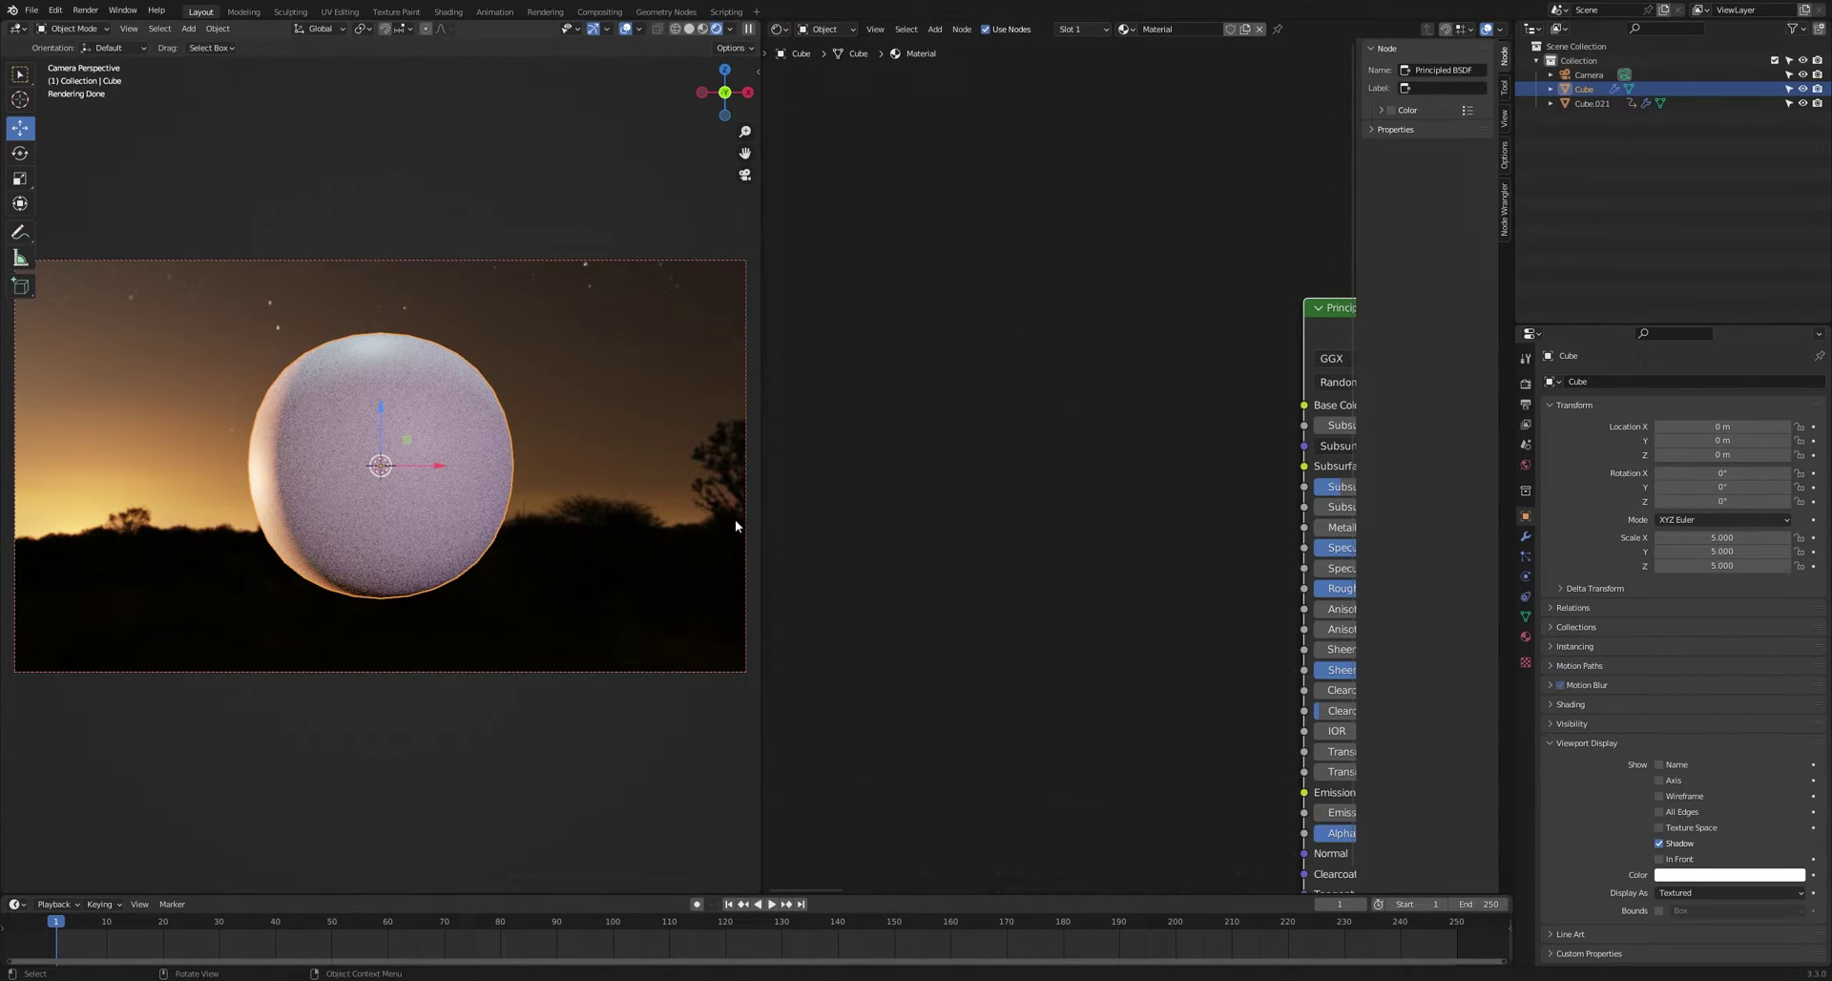
scroll(1075, 563, down, 1)
middle_drag(1141, 563, 855, 458)
scroll(926, 563, up, 1)
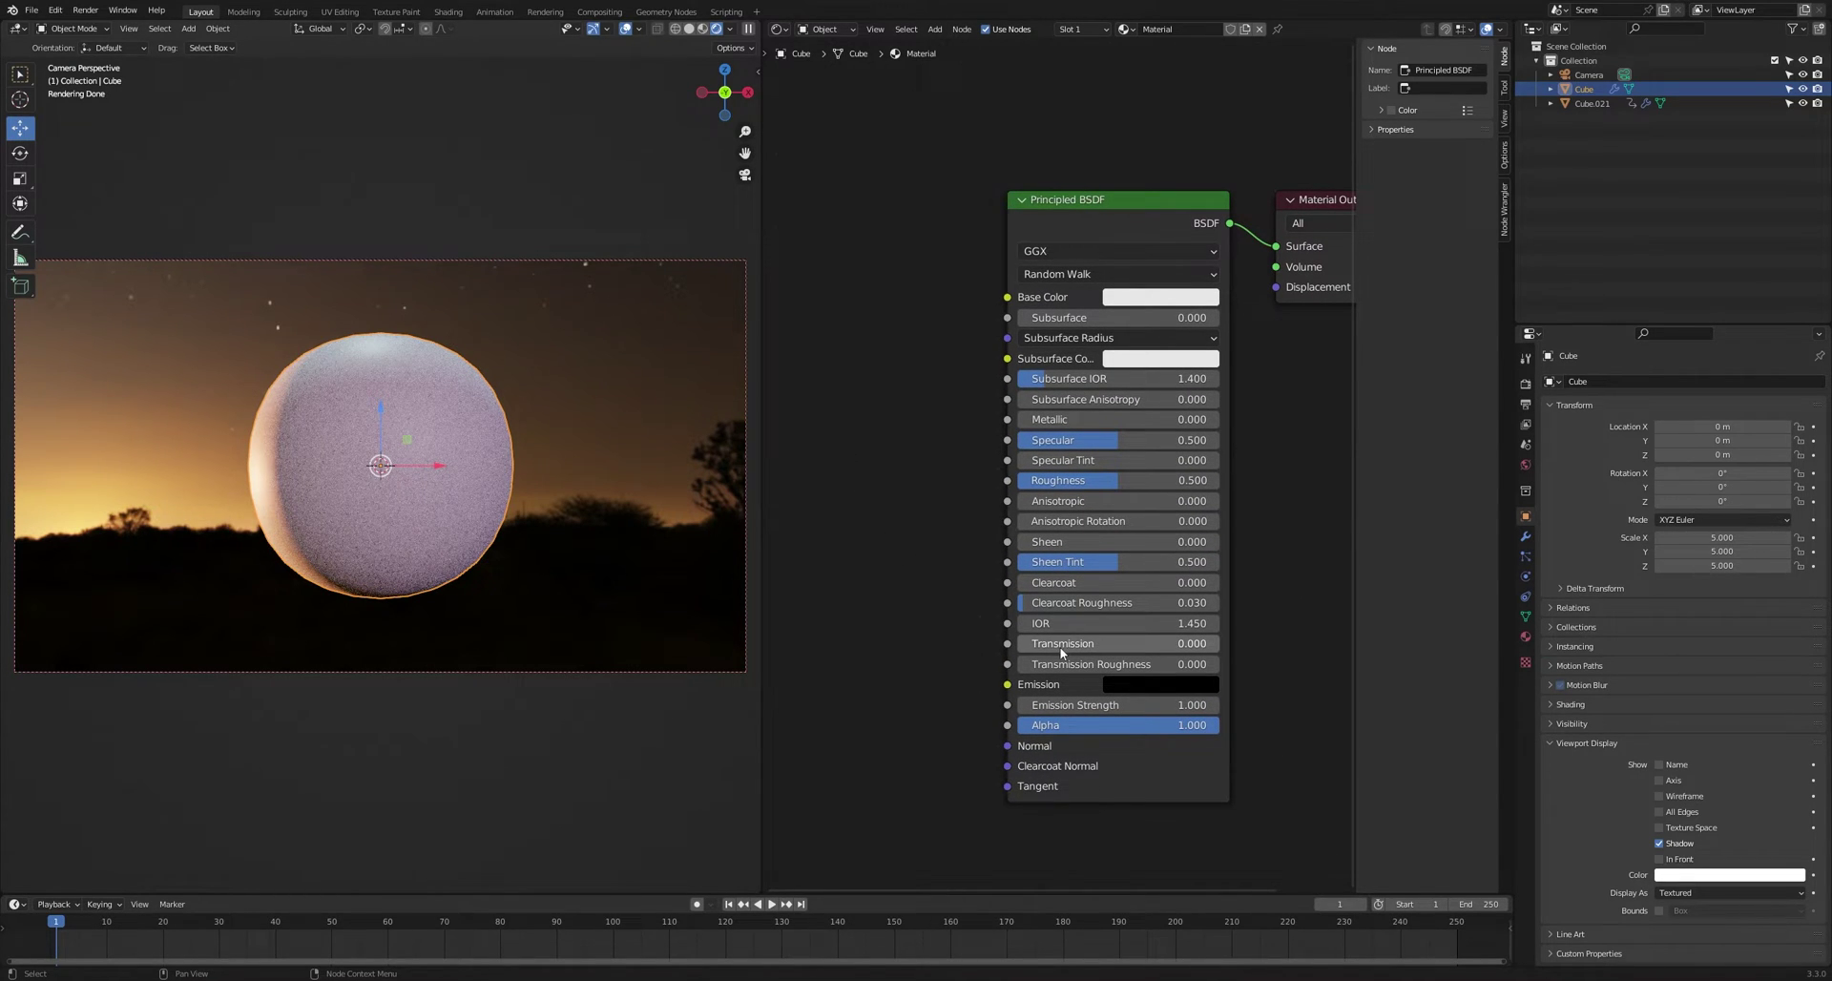
drag(1059, 647, 1241, 643)
scroll(977, 588, down, 1)
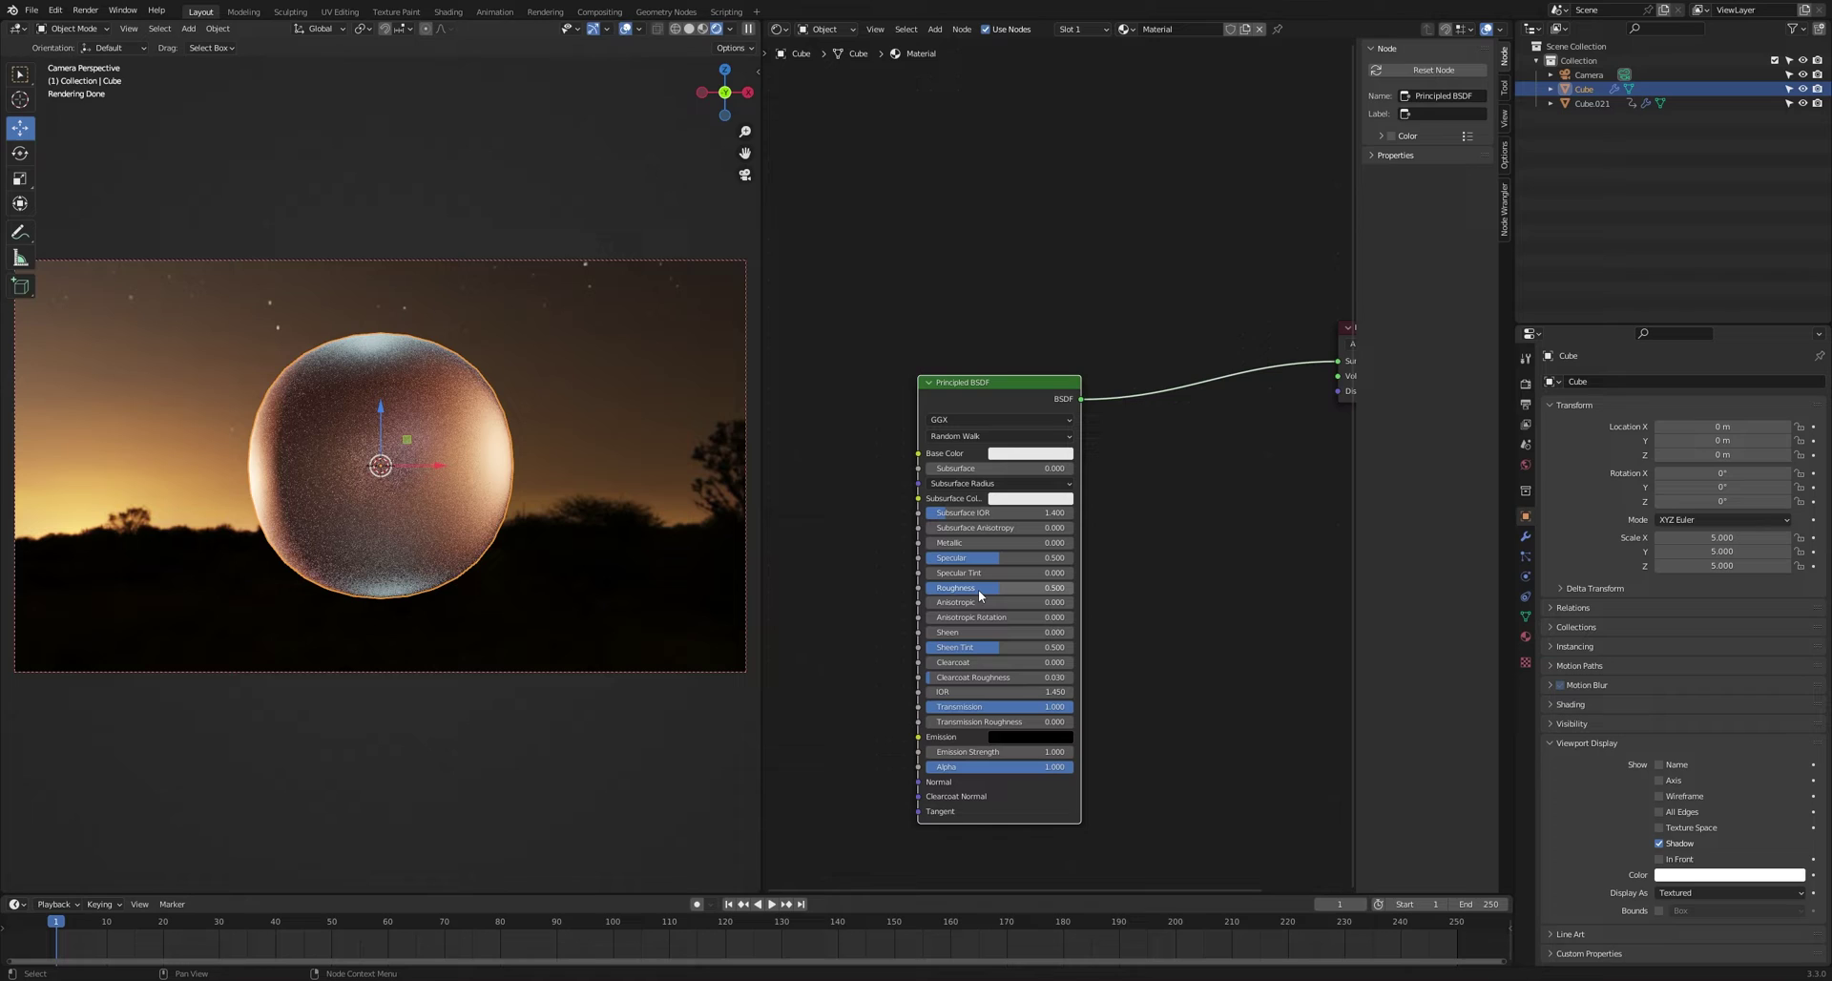
drag(977, 588, 885, 584)
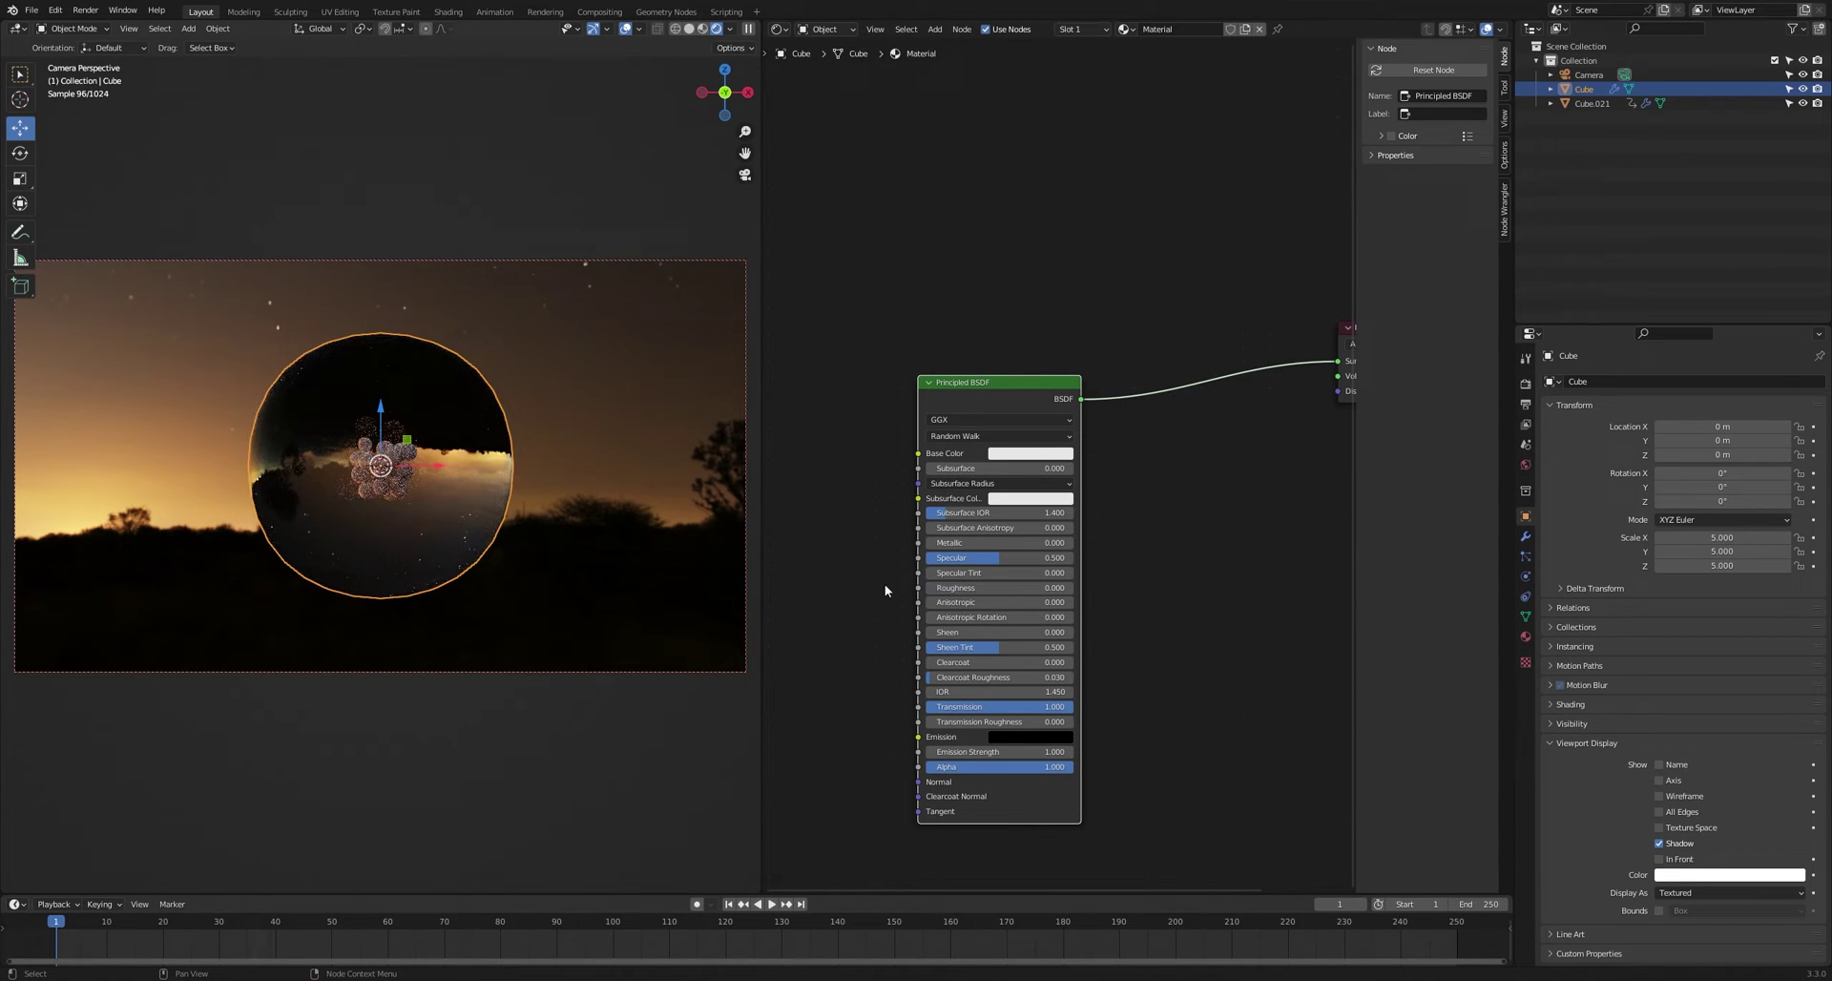
click(1295, 580)
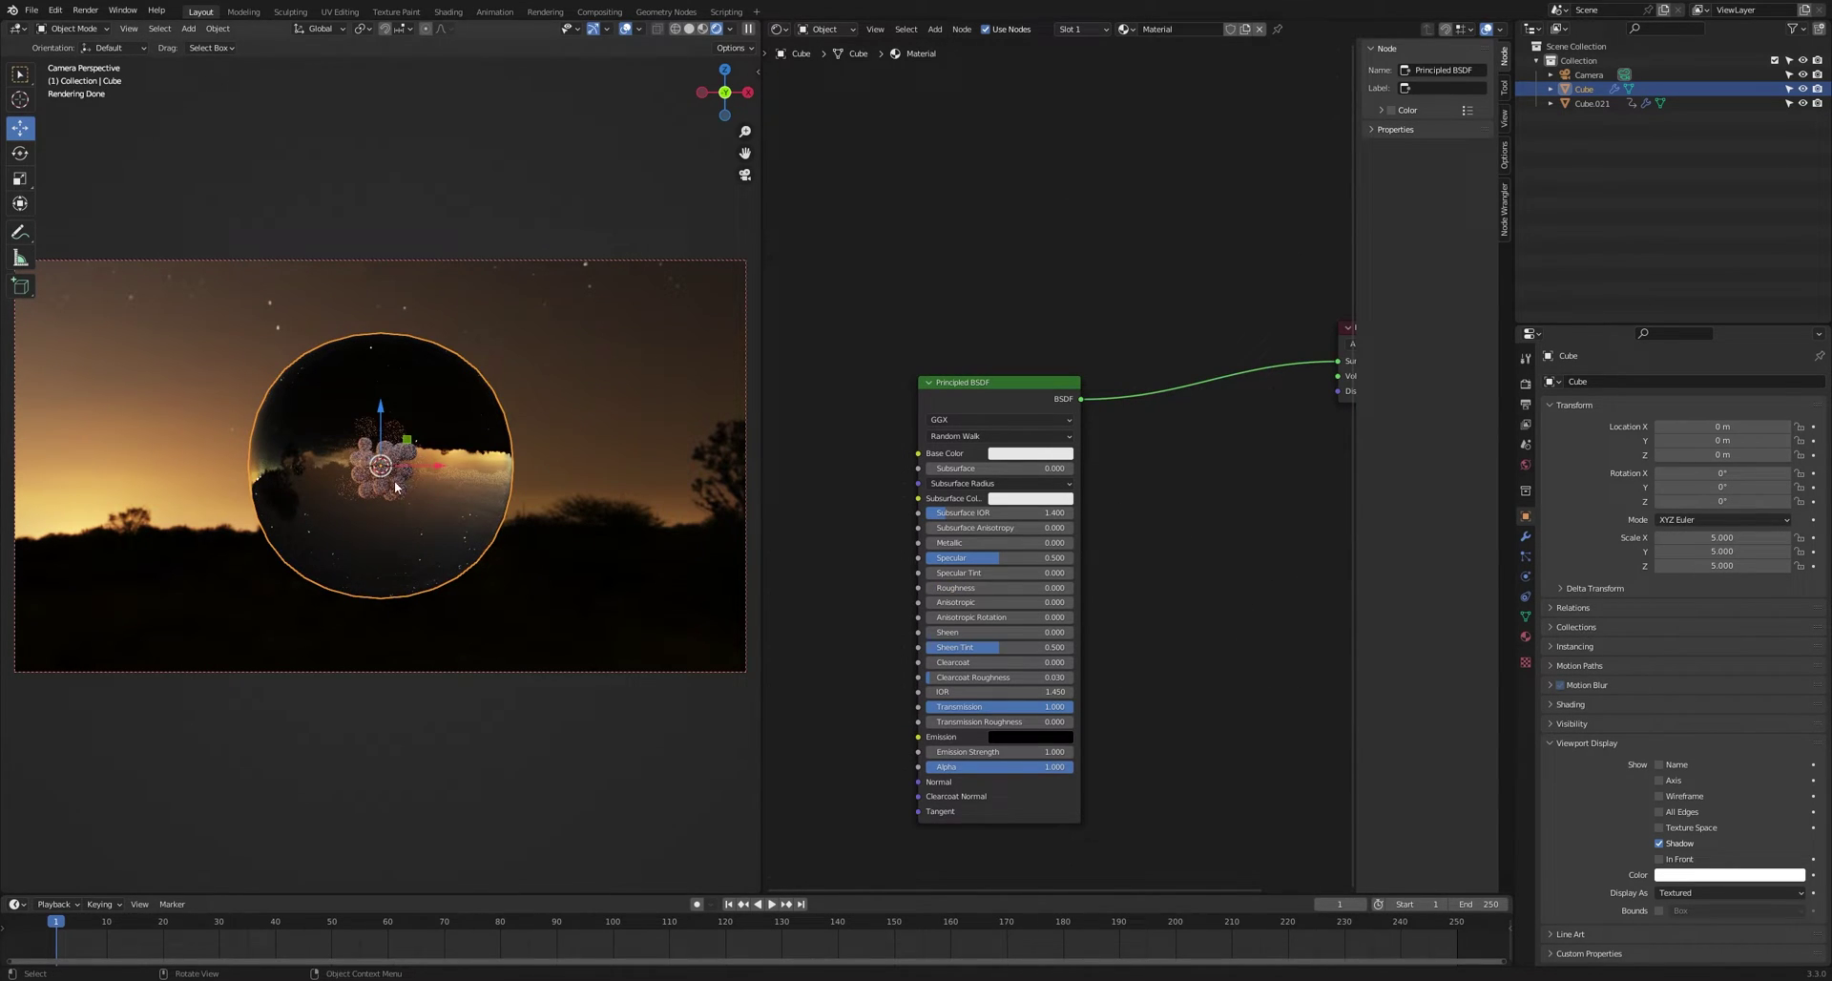
- Add a Transparent BSDF node above the Principled BSDF in the large sphere's material
scroll(374, 489, up, 6)
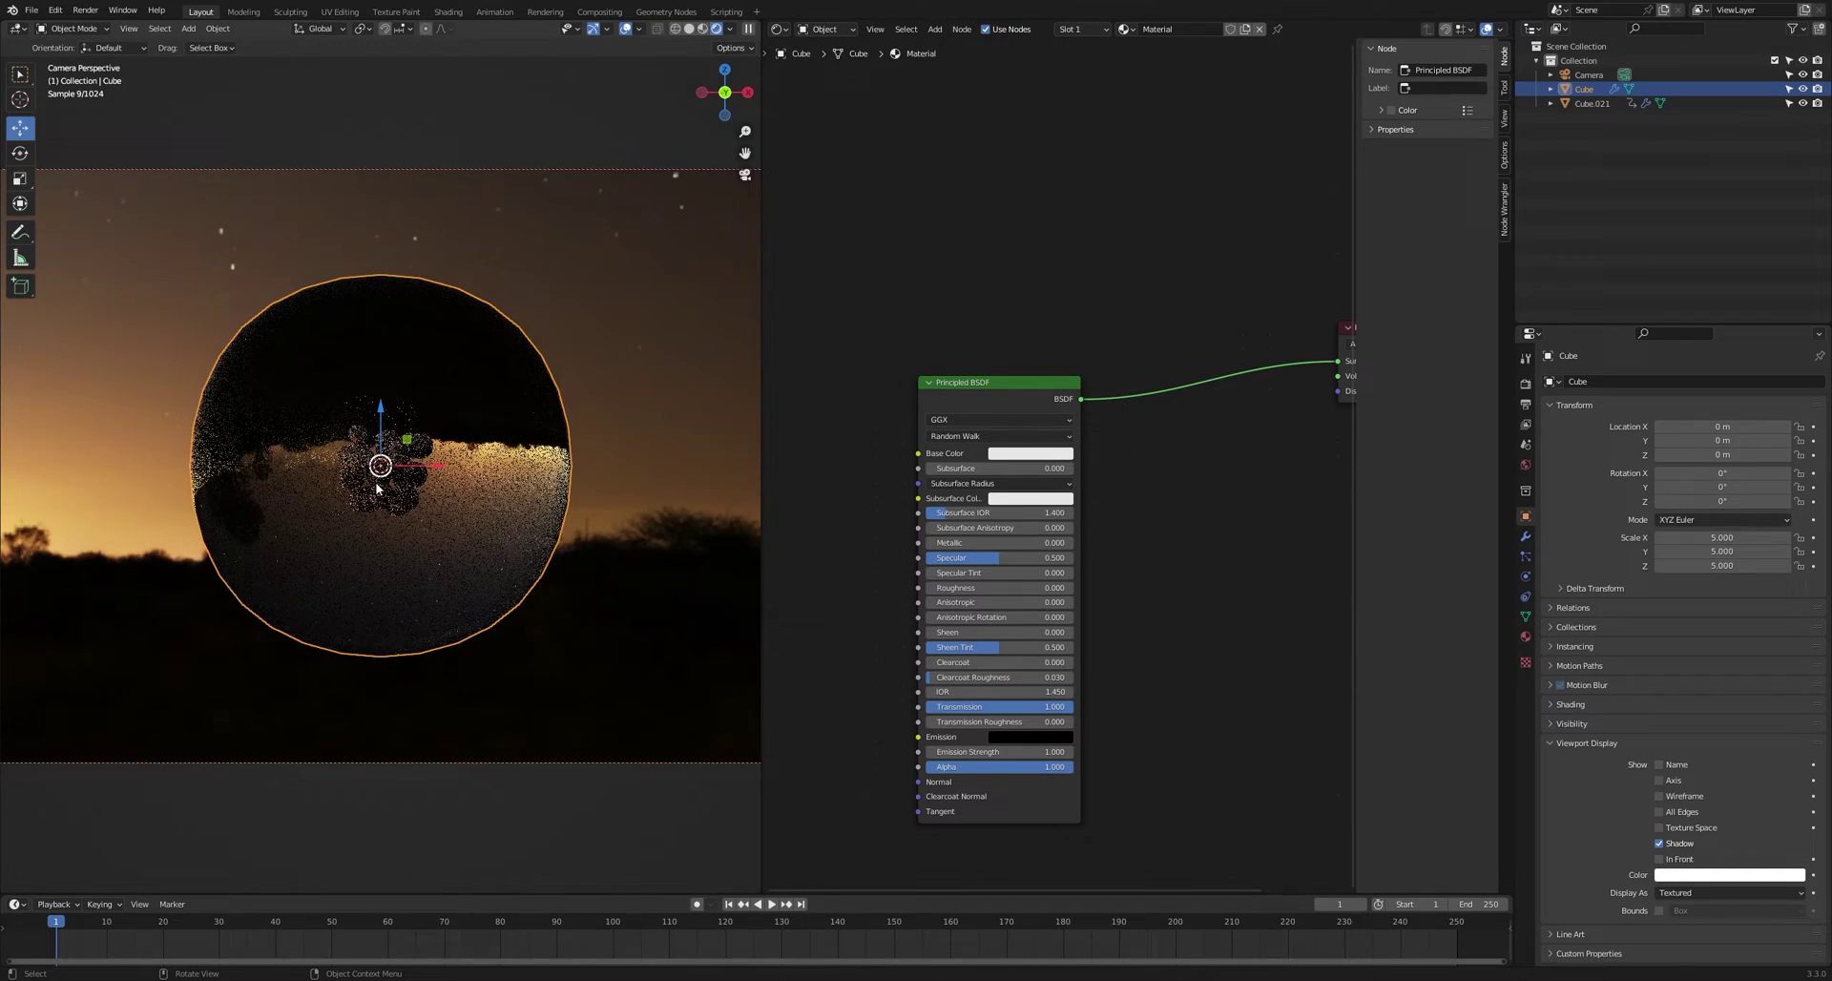
scroll(381, 506, down, 4)
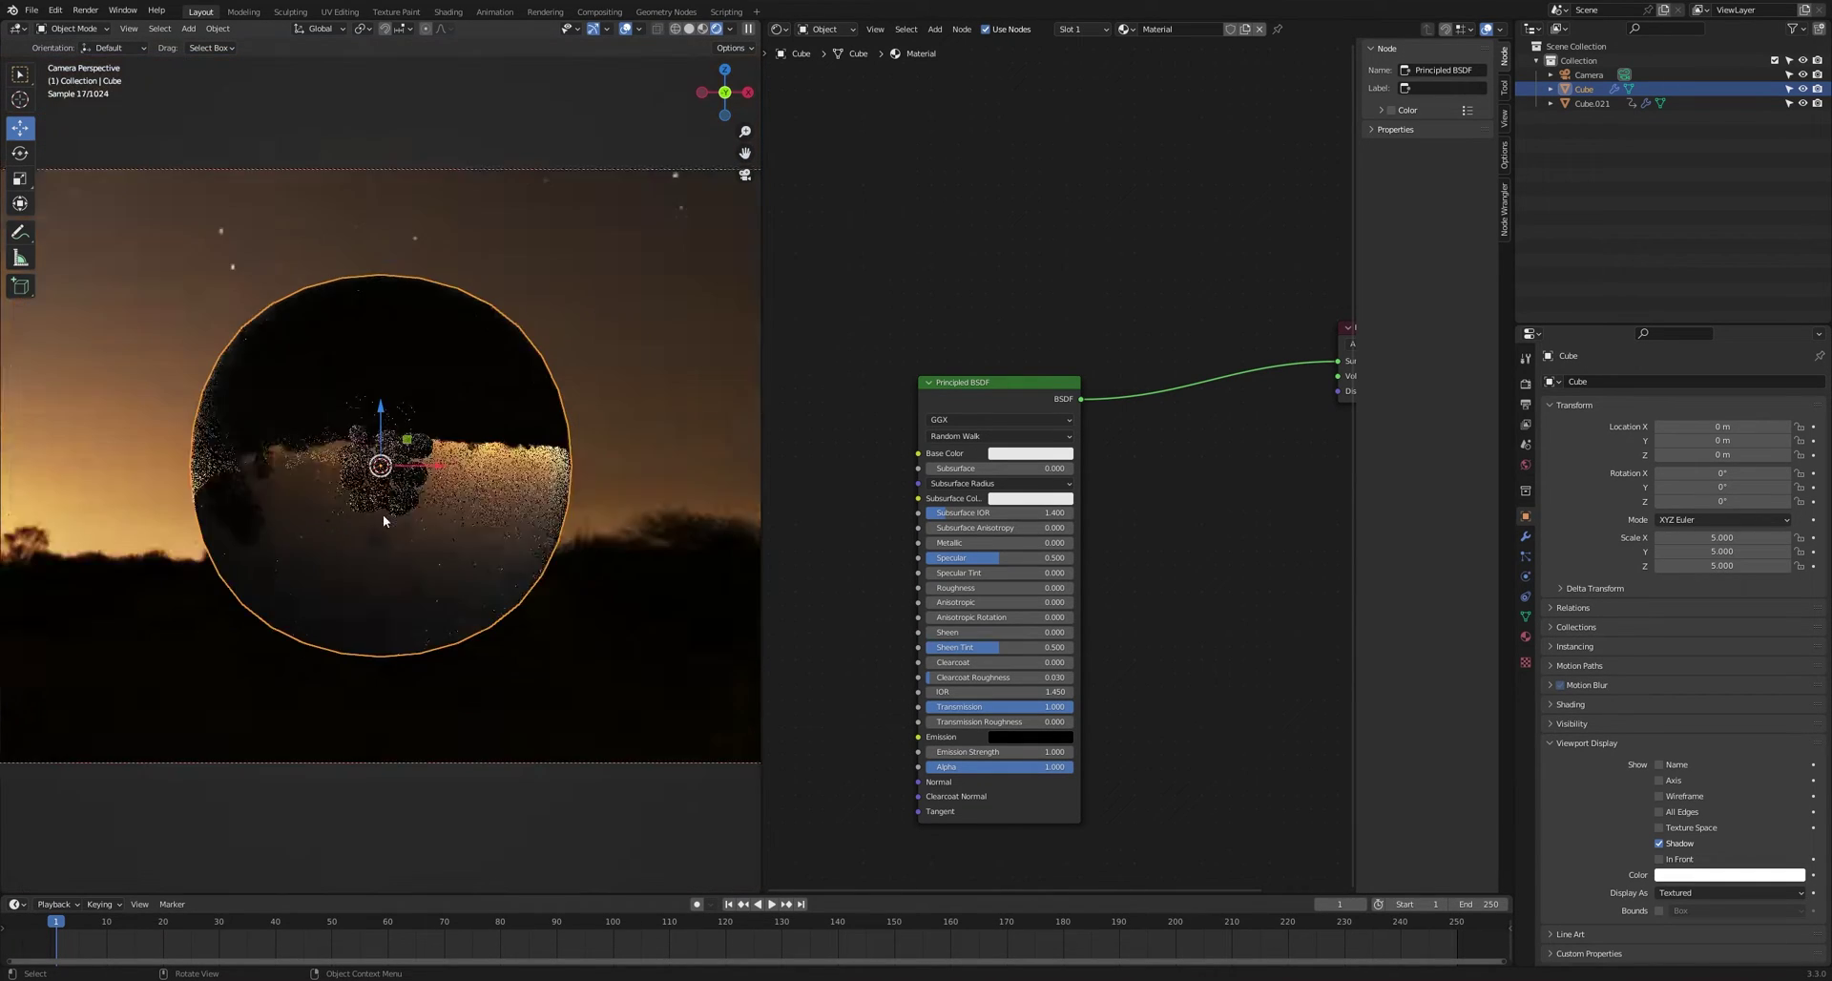
scroll(384, 521, down, 2)
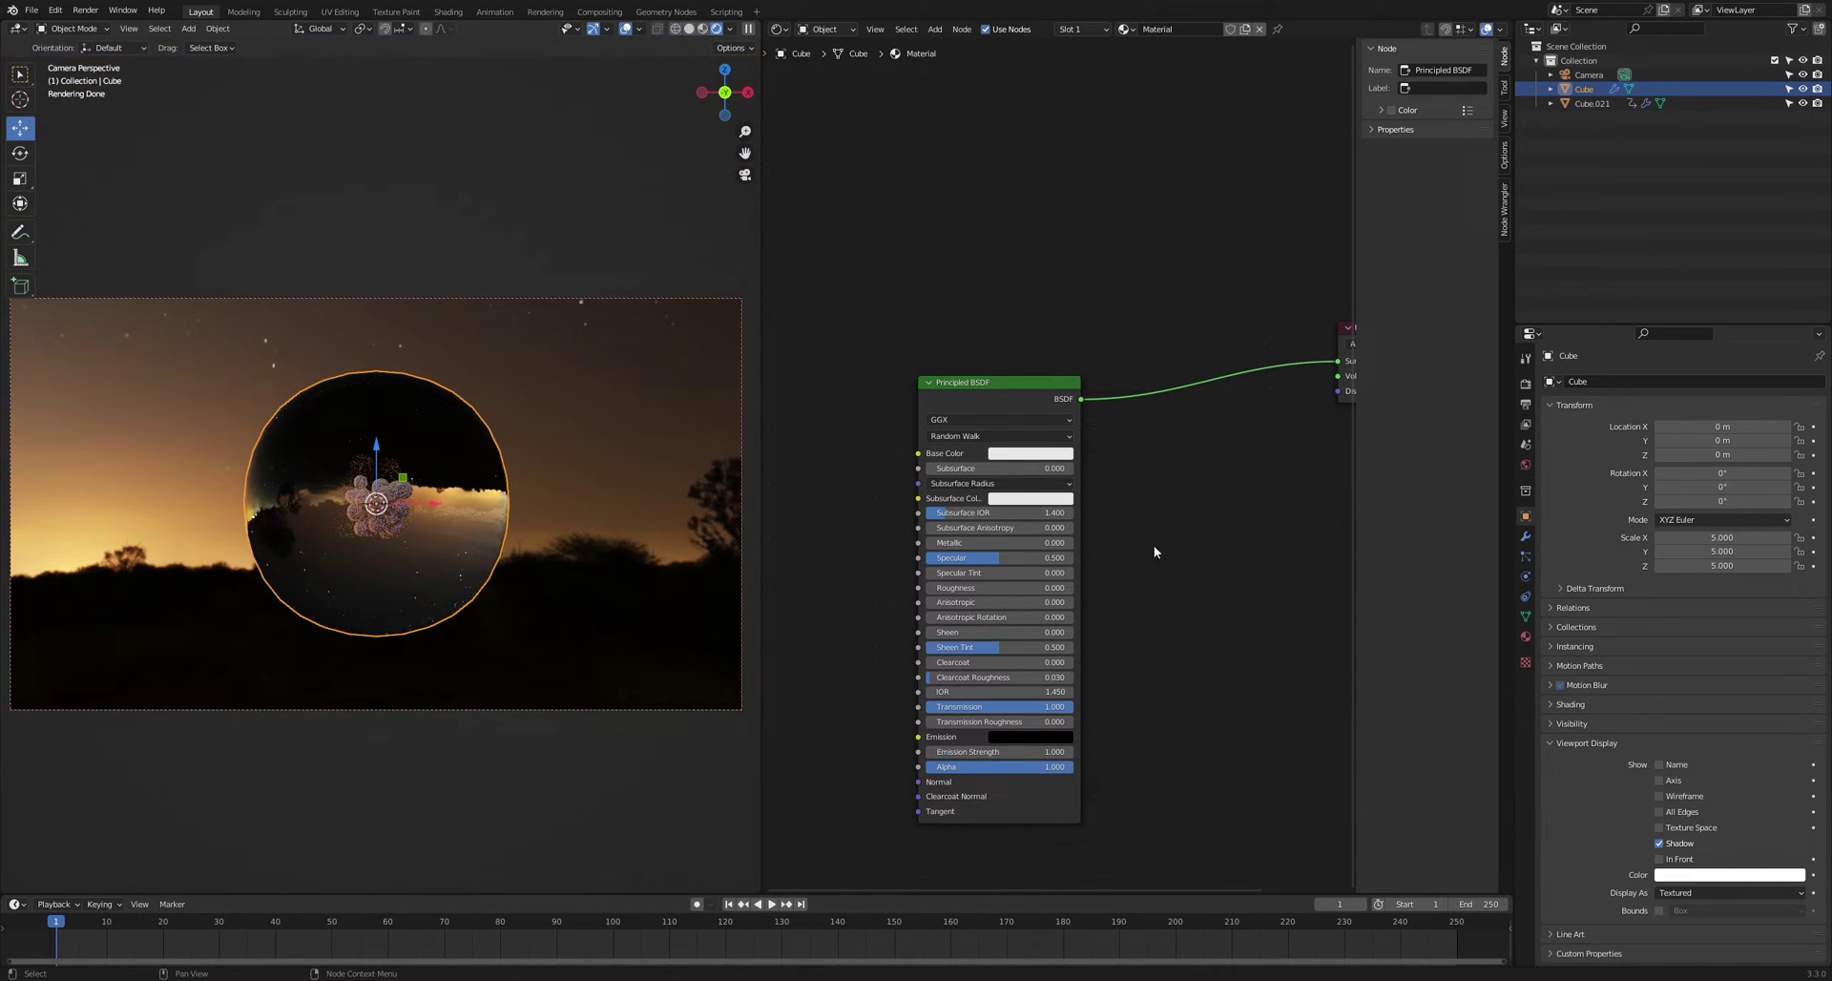
key(shift+a)
click(1145, 523)
text(trans)
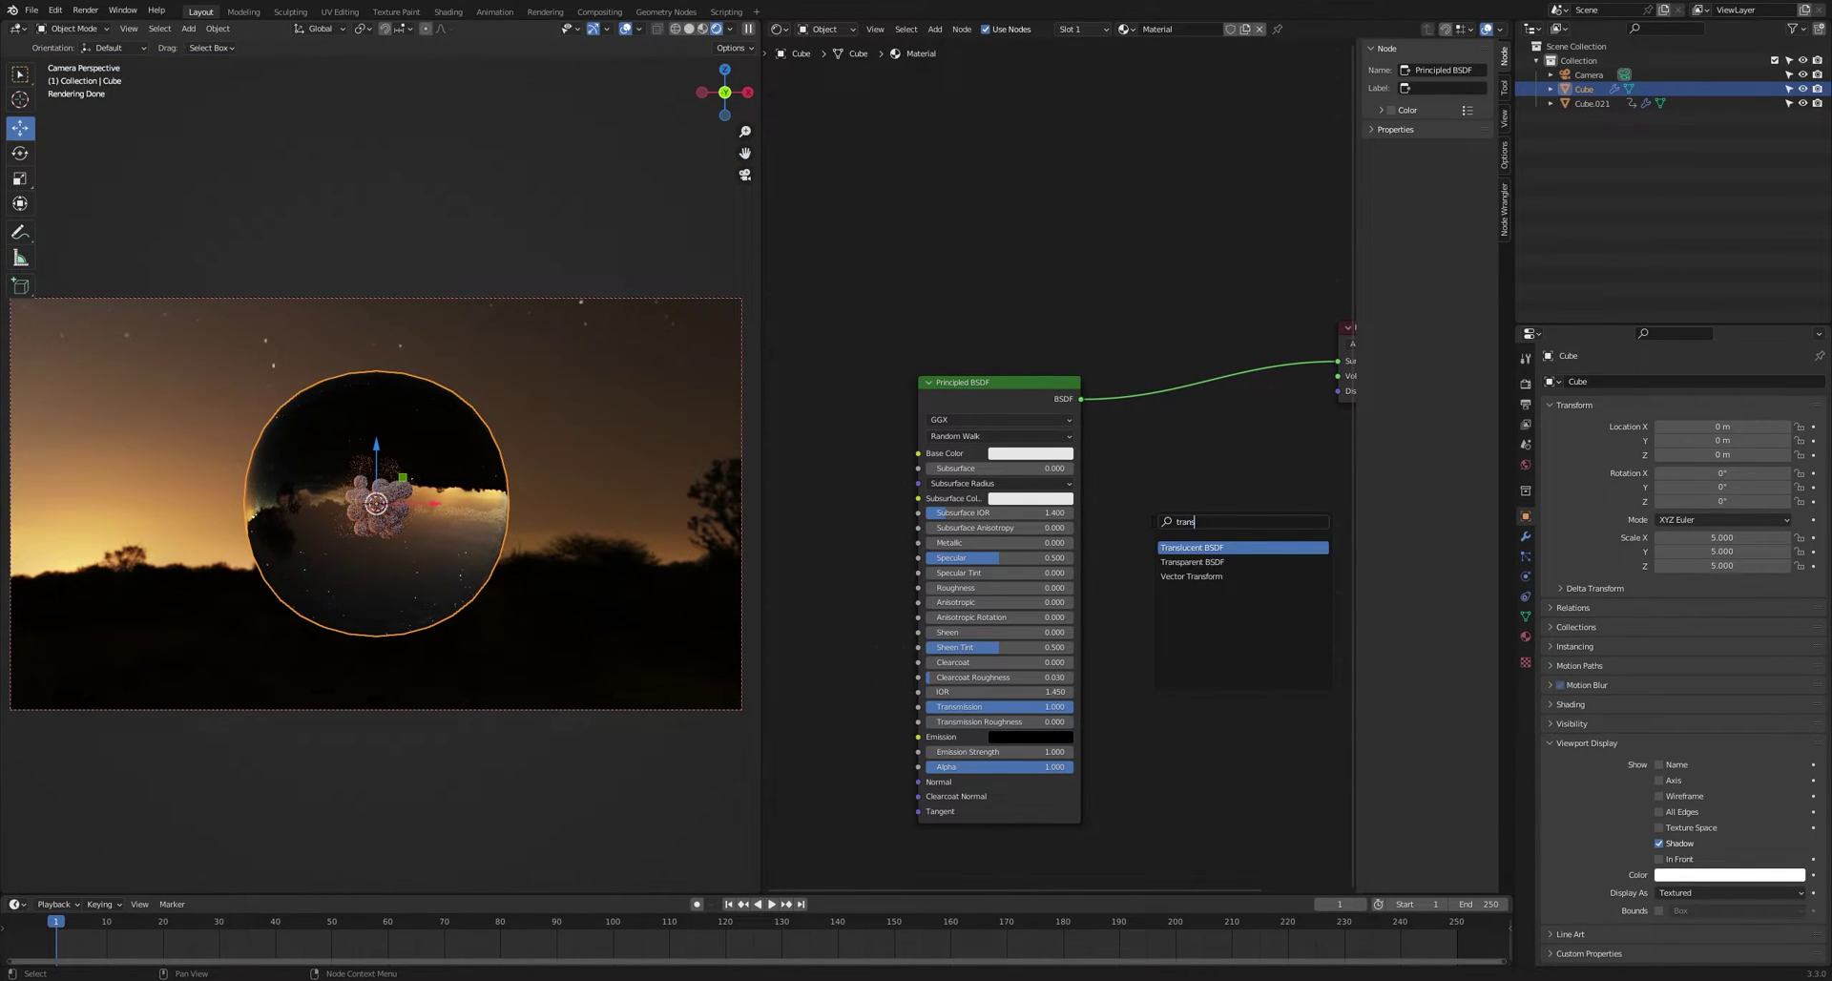
click(1186, 561)
click(983, 309)
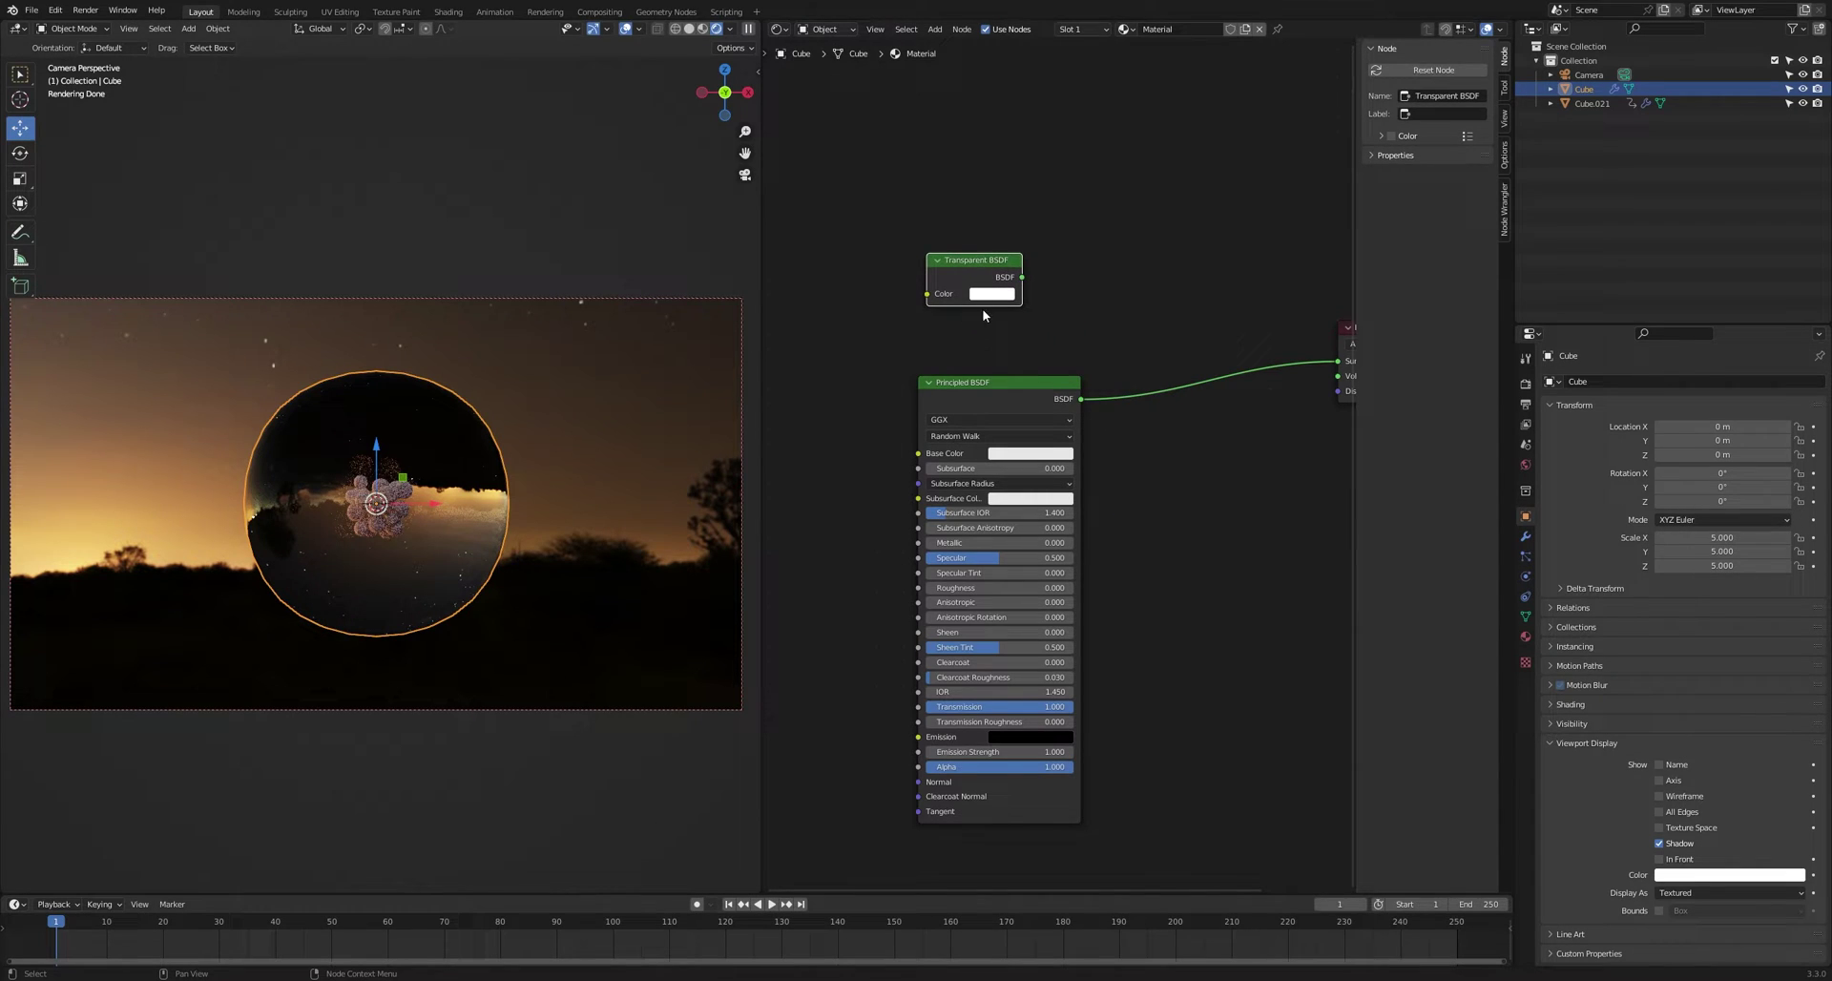
- Insert a Mix Shader before the Material Output, with the Transparent BSDF in its first shader input and the Principled BSDF in its second
middle_drag(1094, 371, 988, 416)
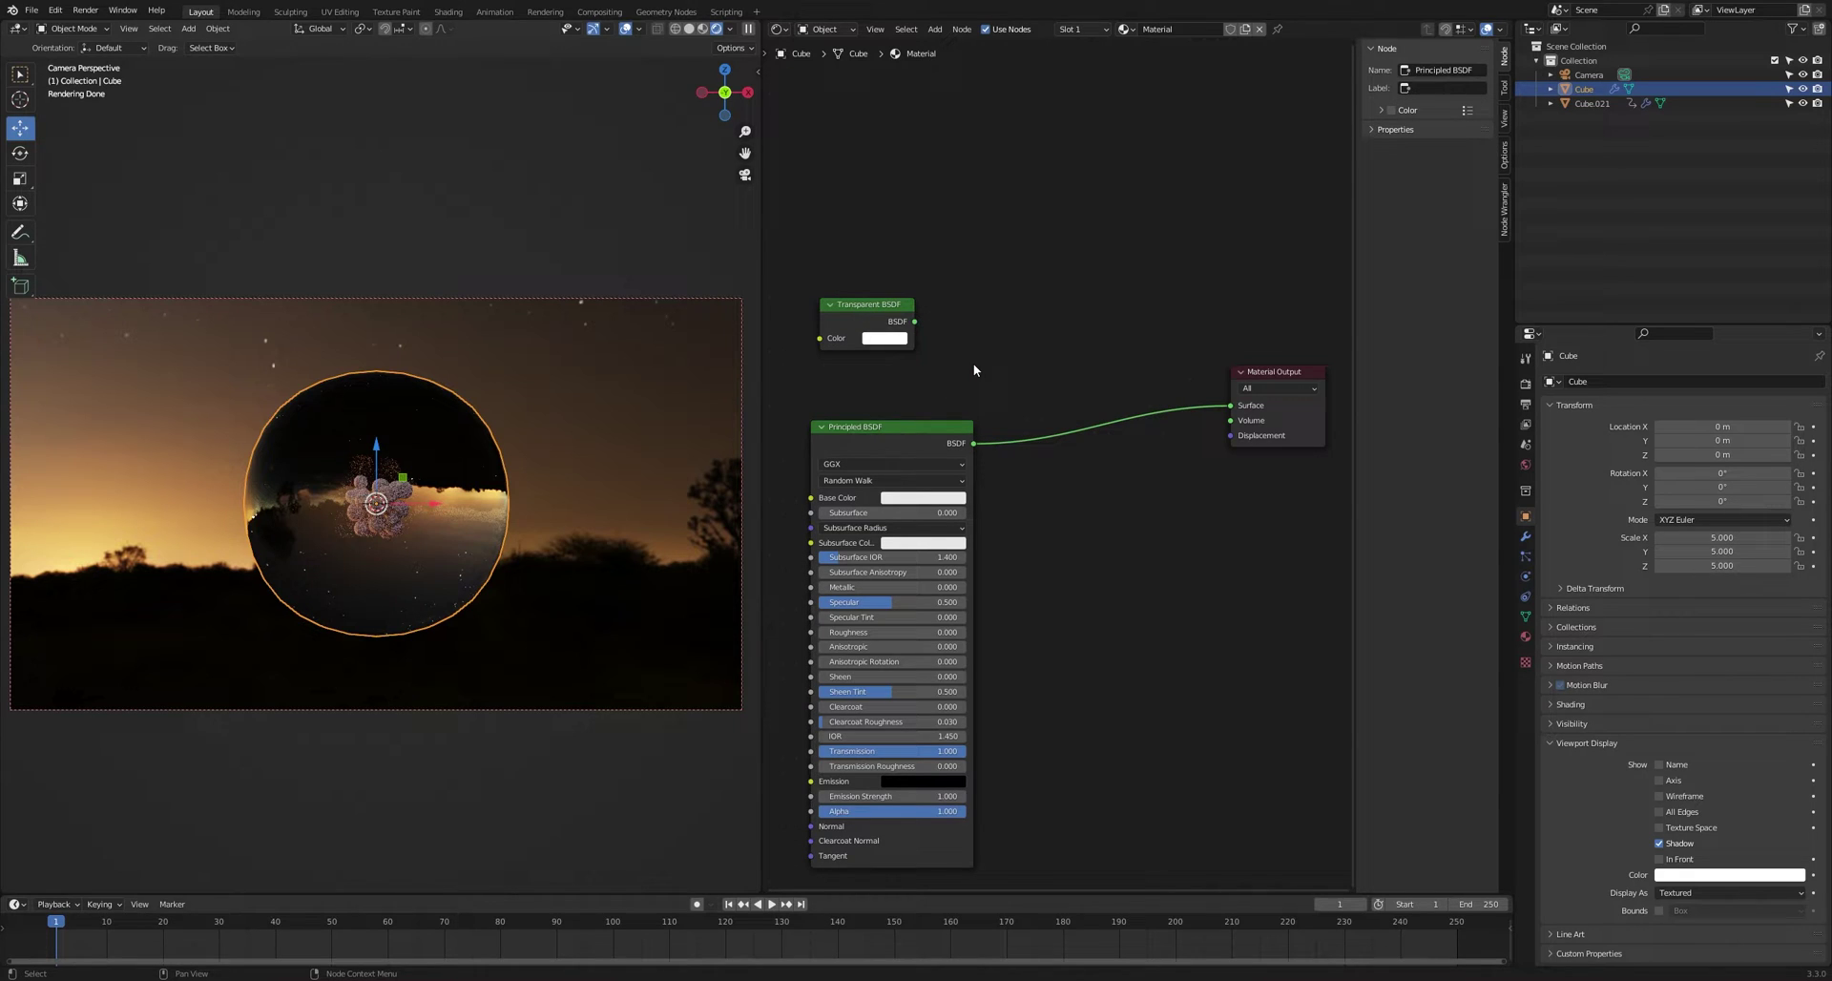
key(shift+a)
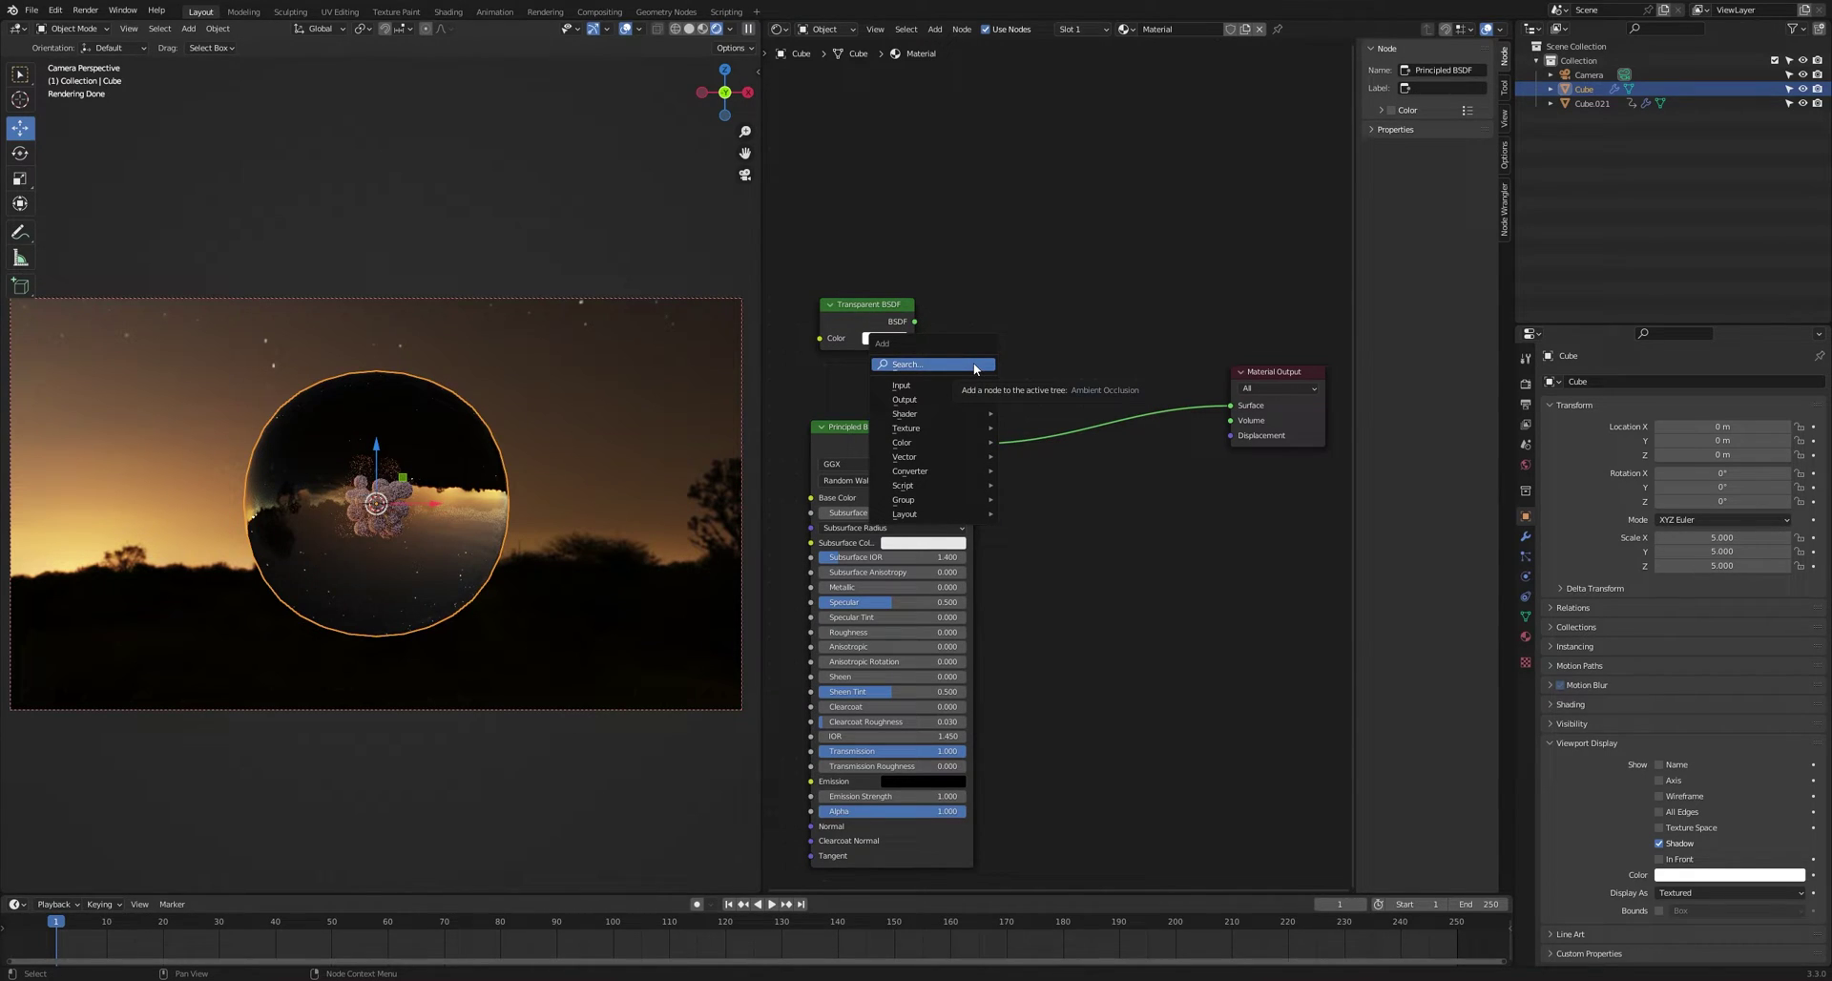
click(975, 365)
text(mix)
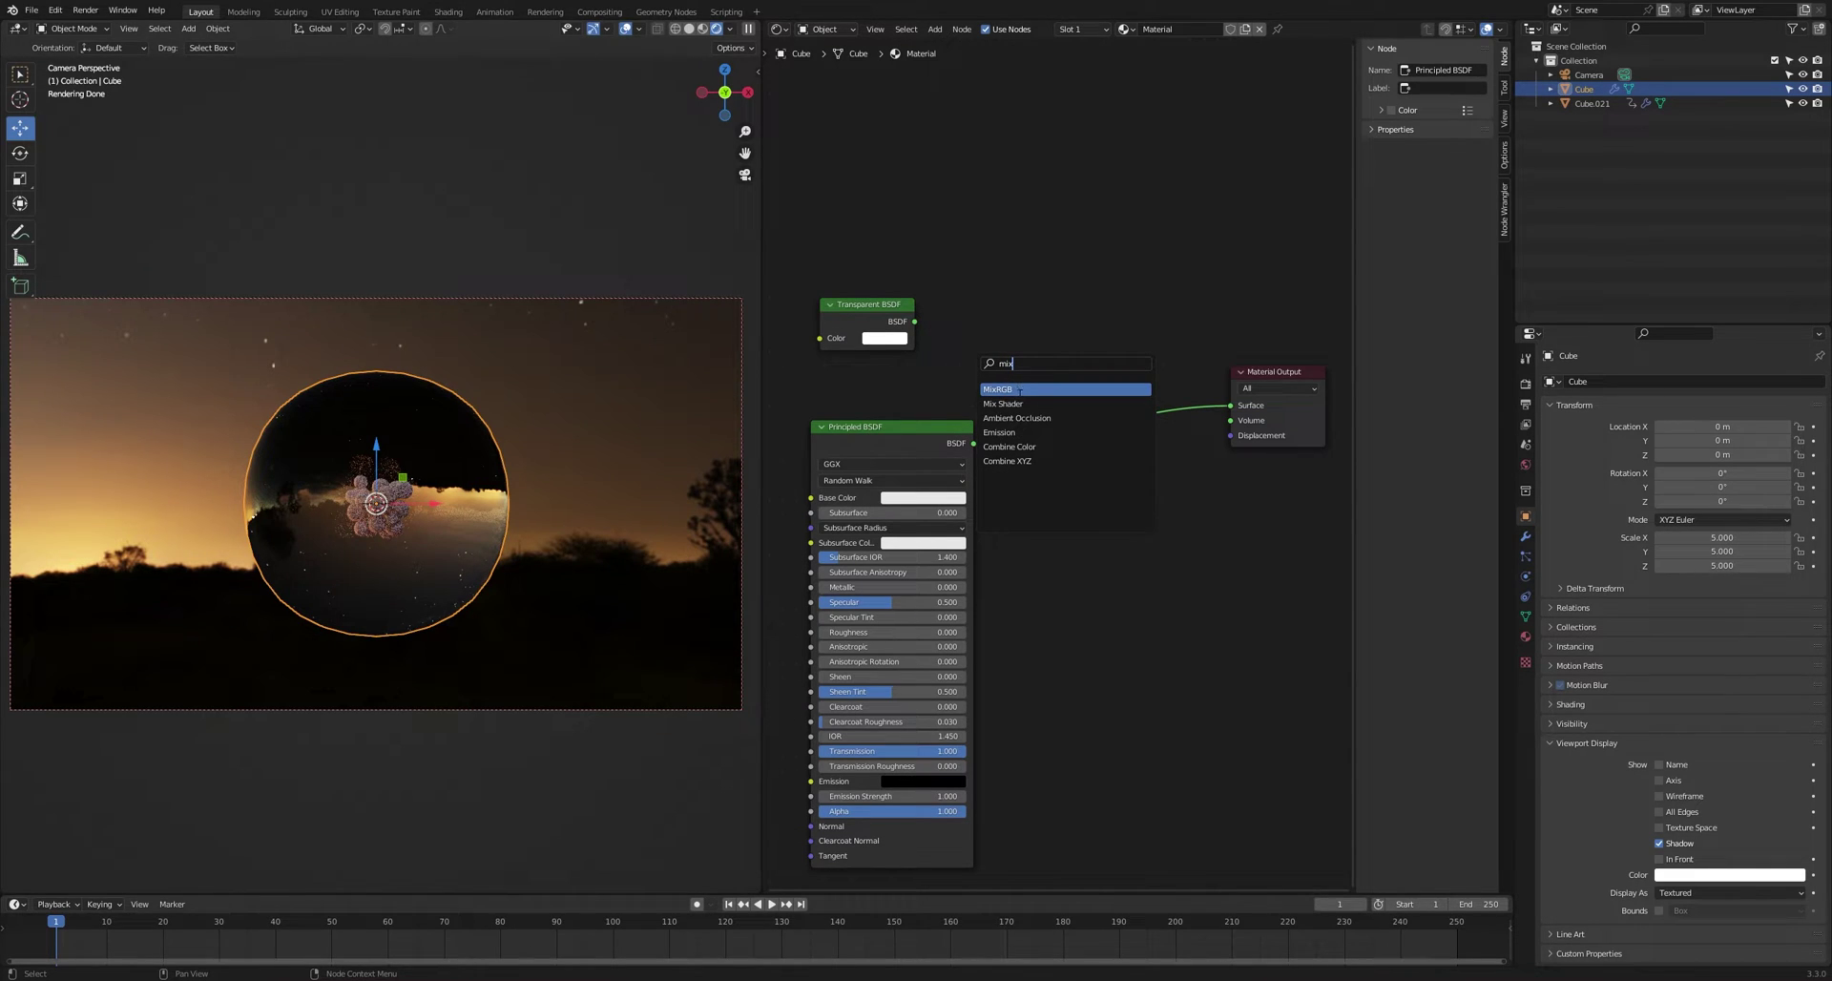
click(1004, 404)
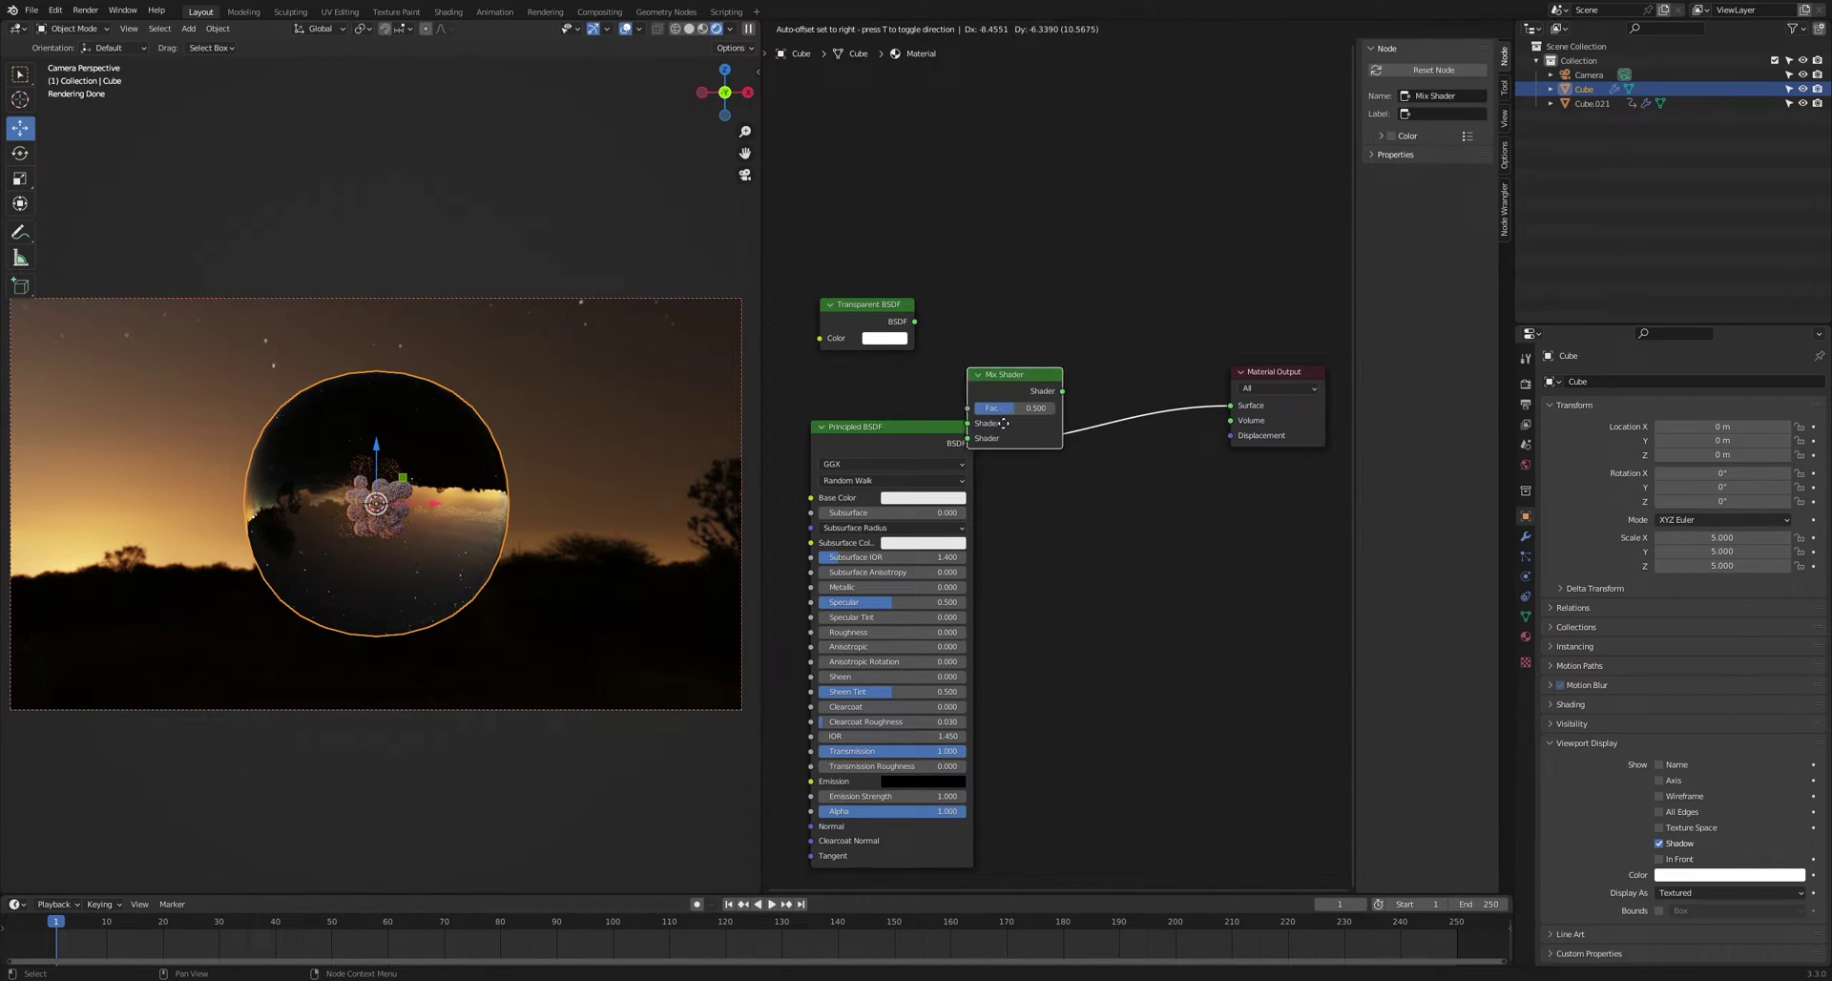
click(1079, 363)
drag(914, 322, 1141, 376)
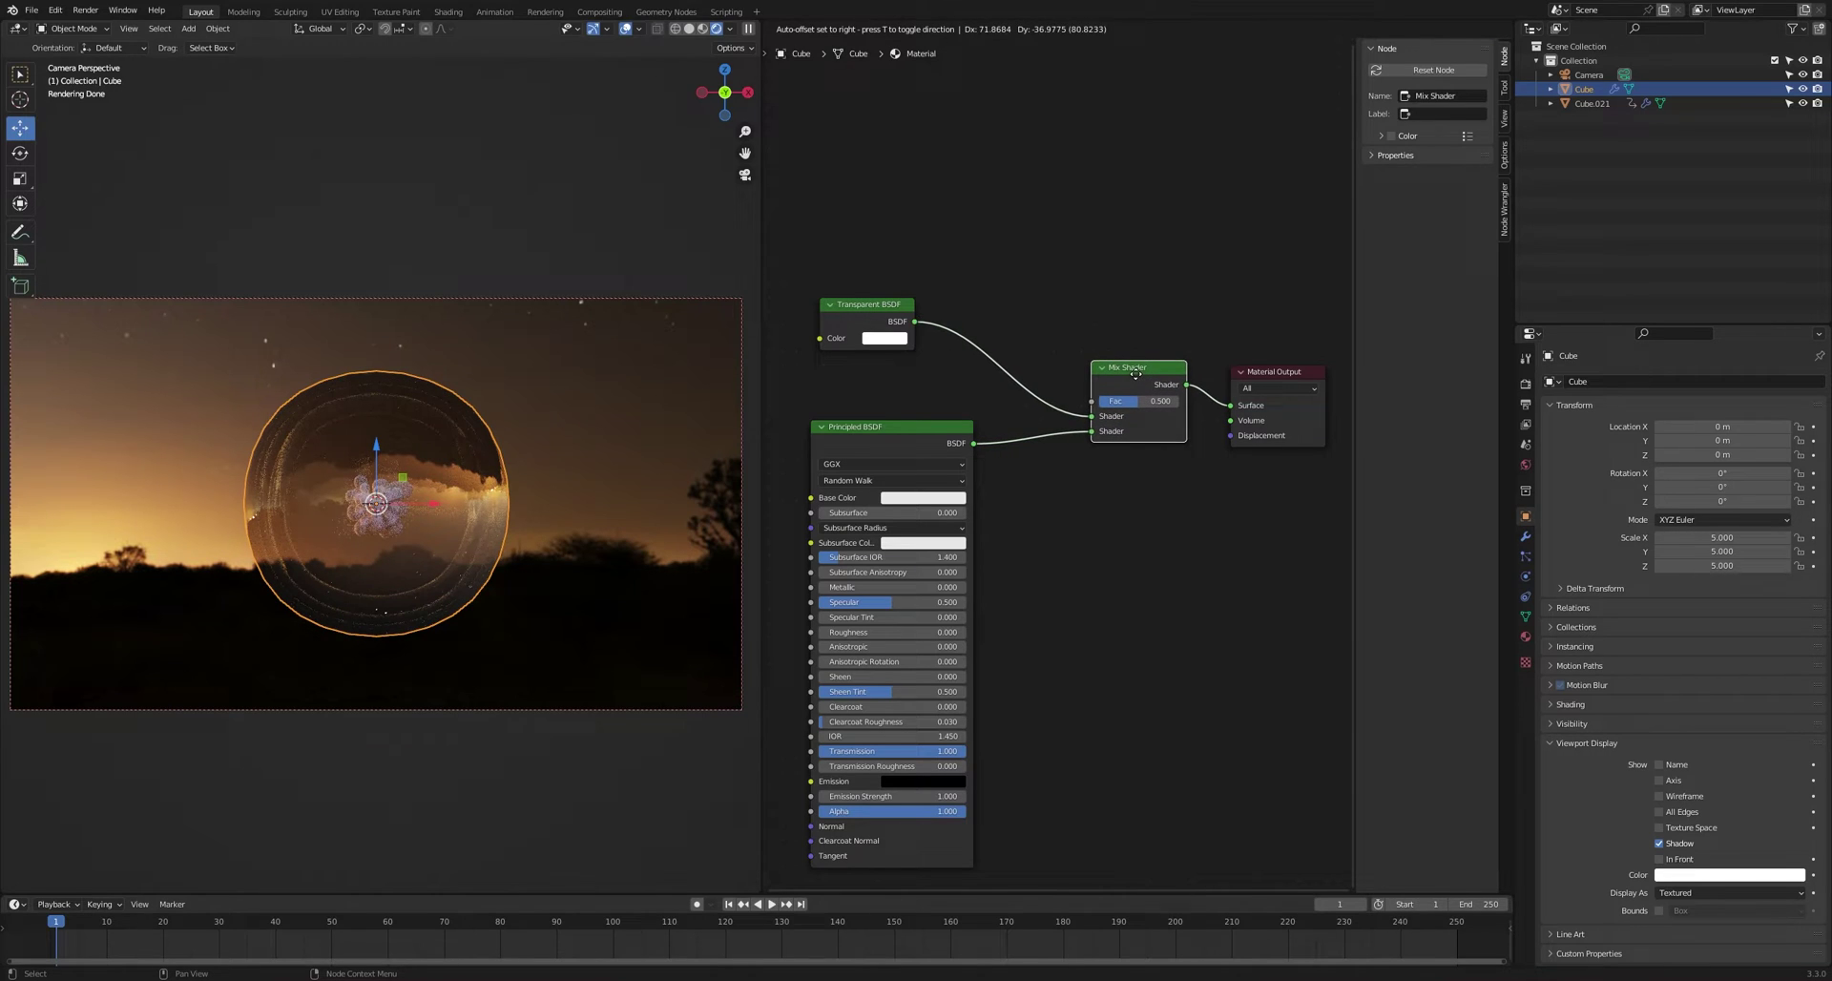
drag(876, 307, 890, 319)
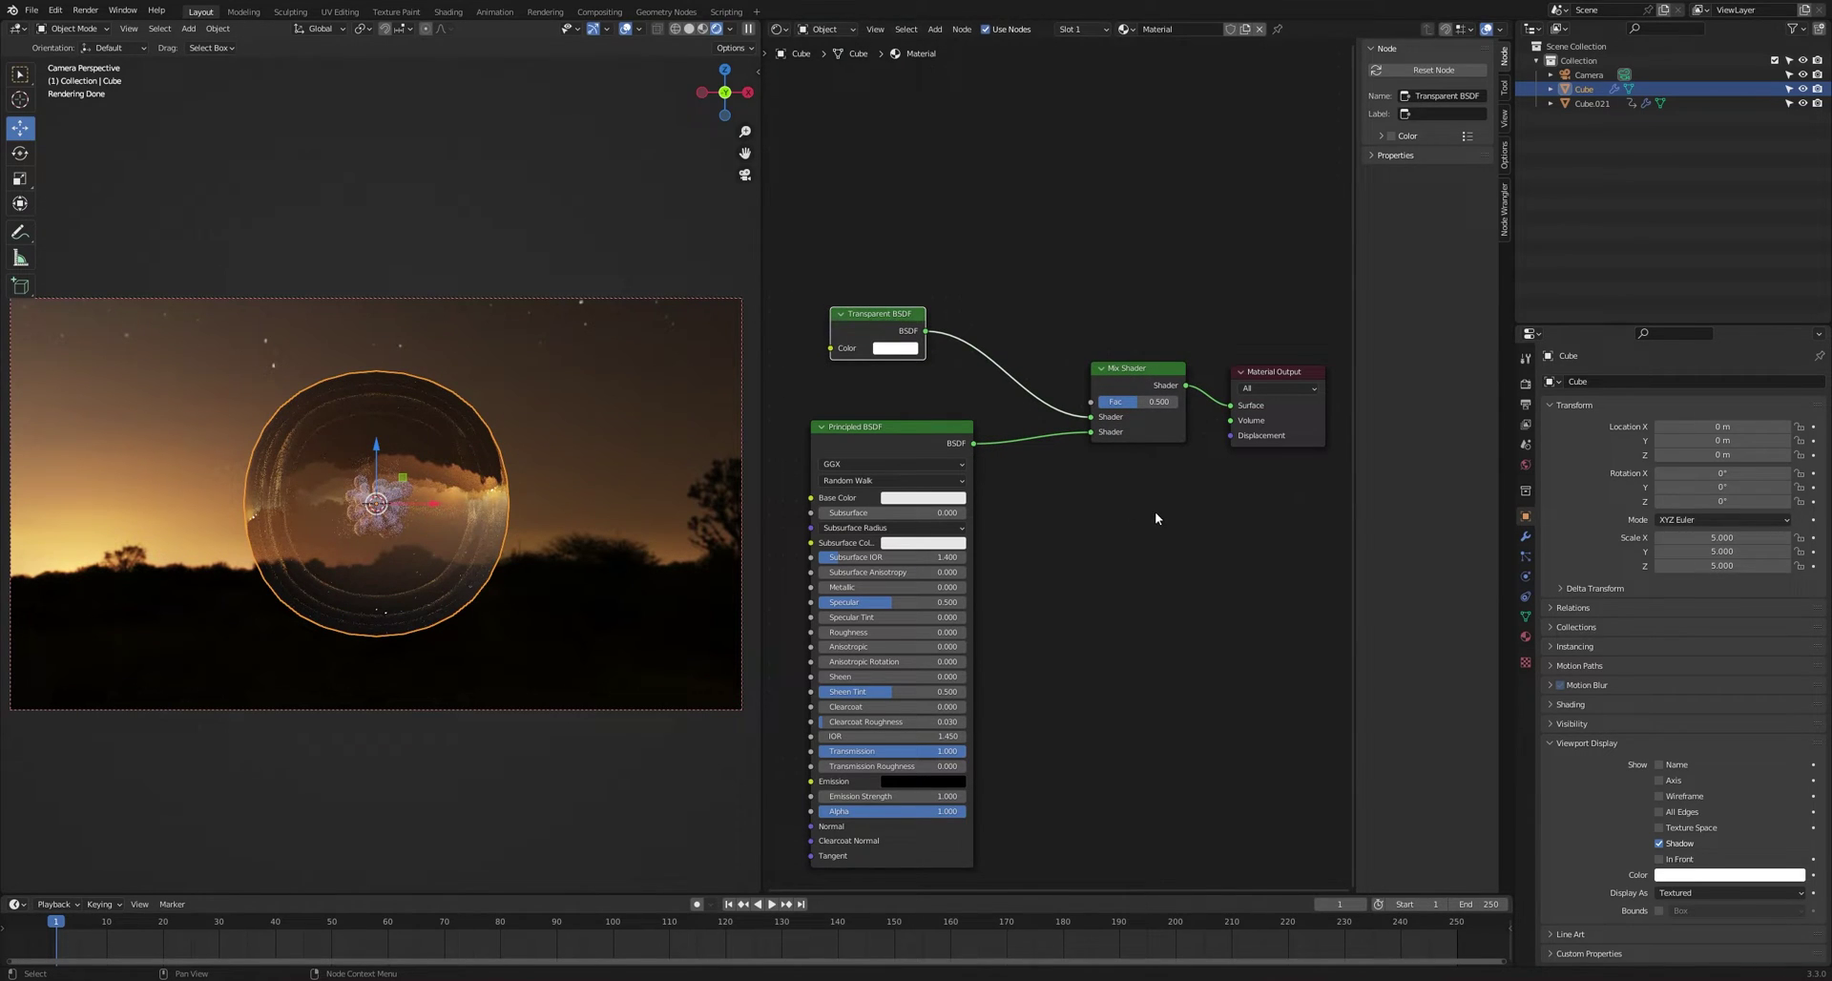
- Preview the Principled BSDF alone on the large sphere and undo that to return to the mixed material
click(924, 439)
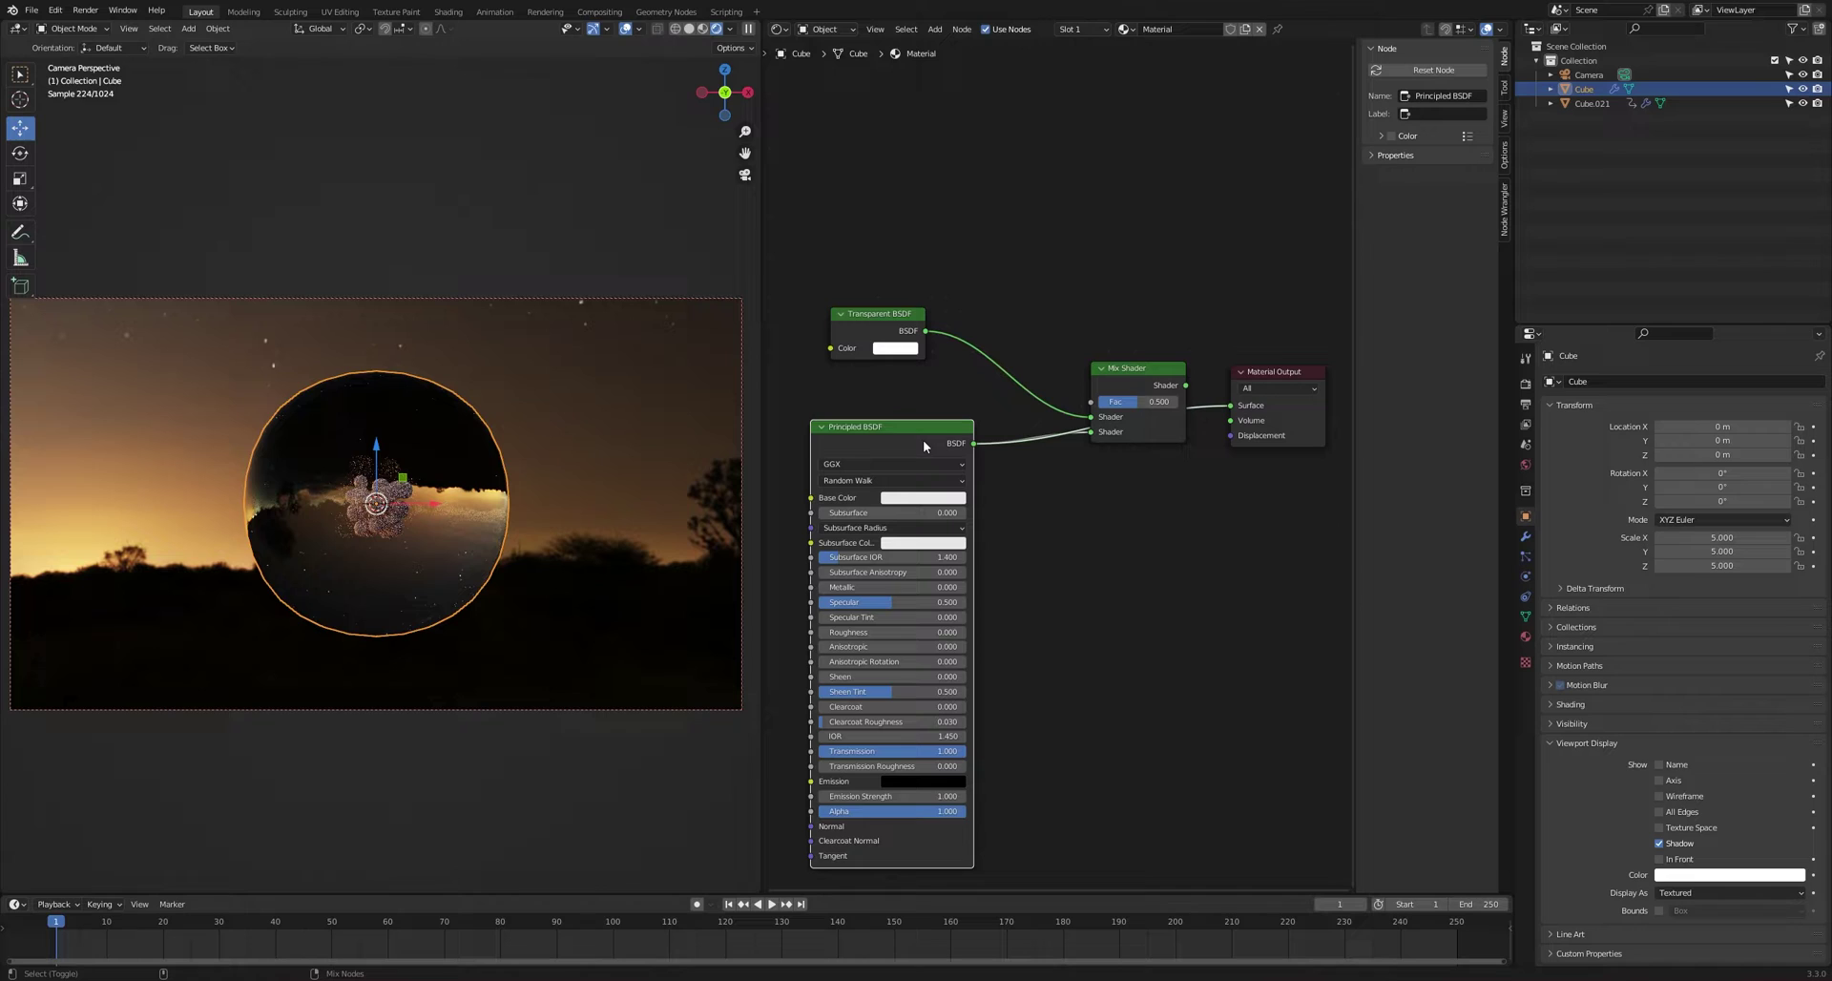
key(ctrl+z)
scroll(498, 542, up, 3)
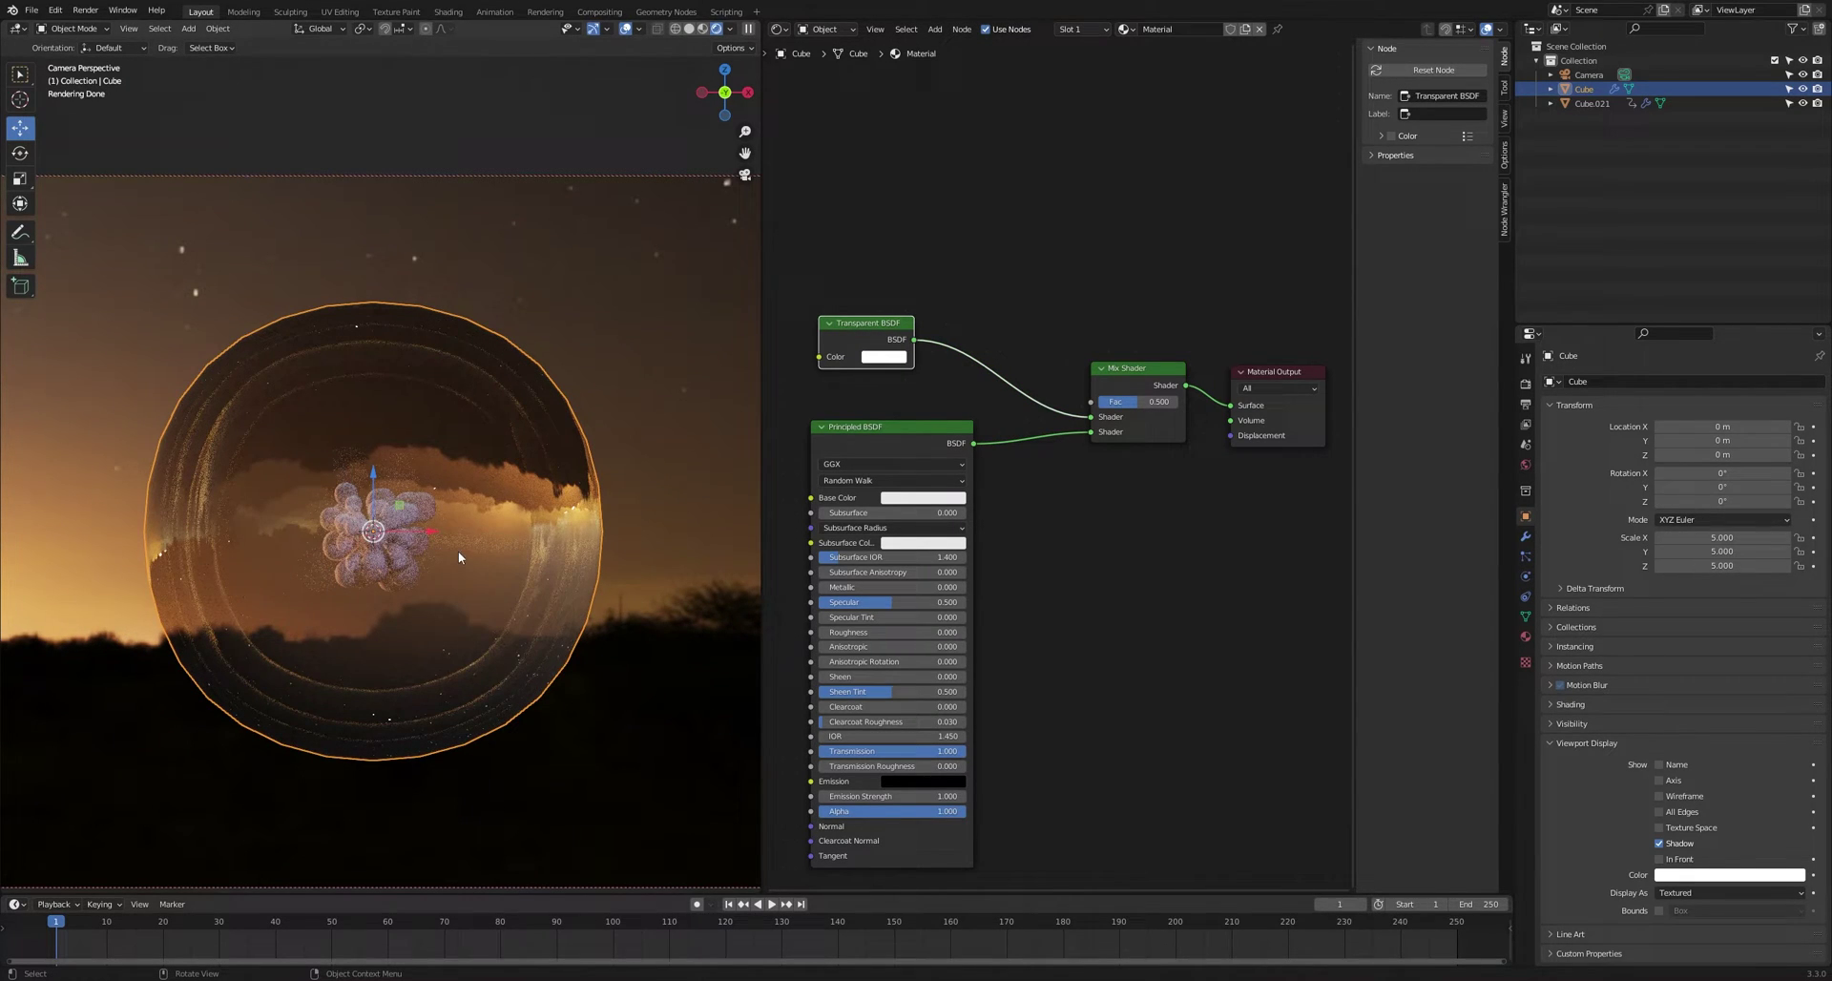
- Add a Layer Weight node above the Transparent BSDF and connect its Facing output to the Mix Shader's Fac
key(shift+a)
text(la)
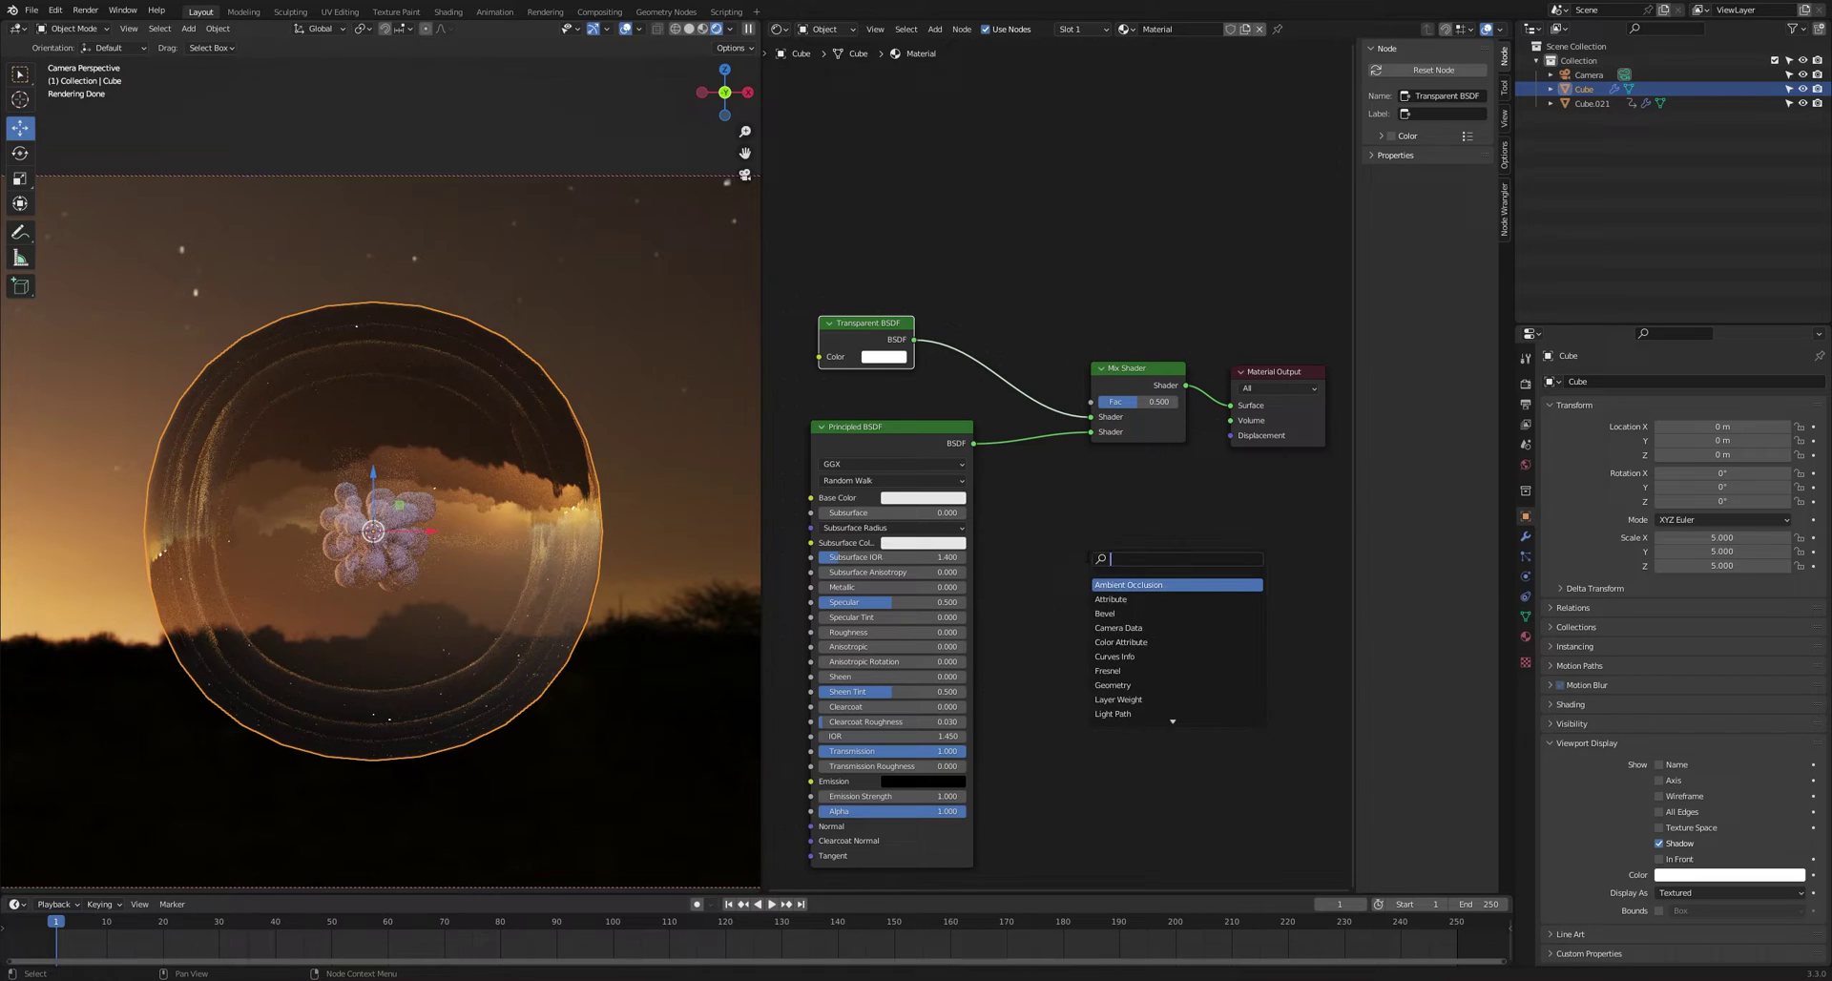
text(yer)
key(Return)
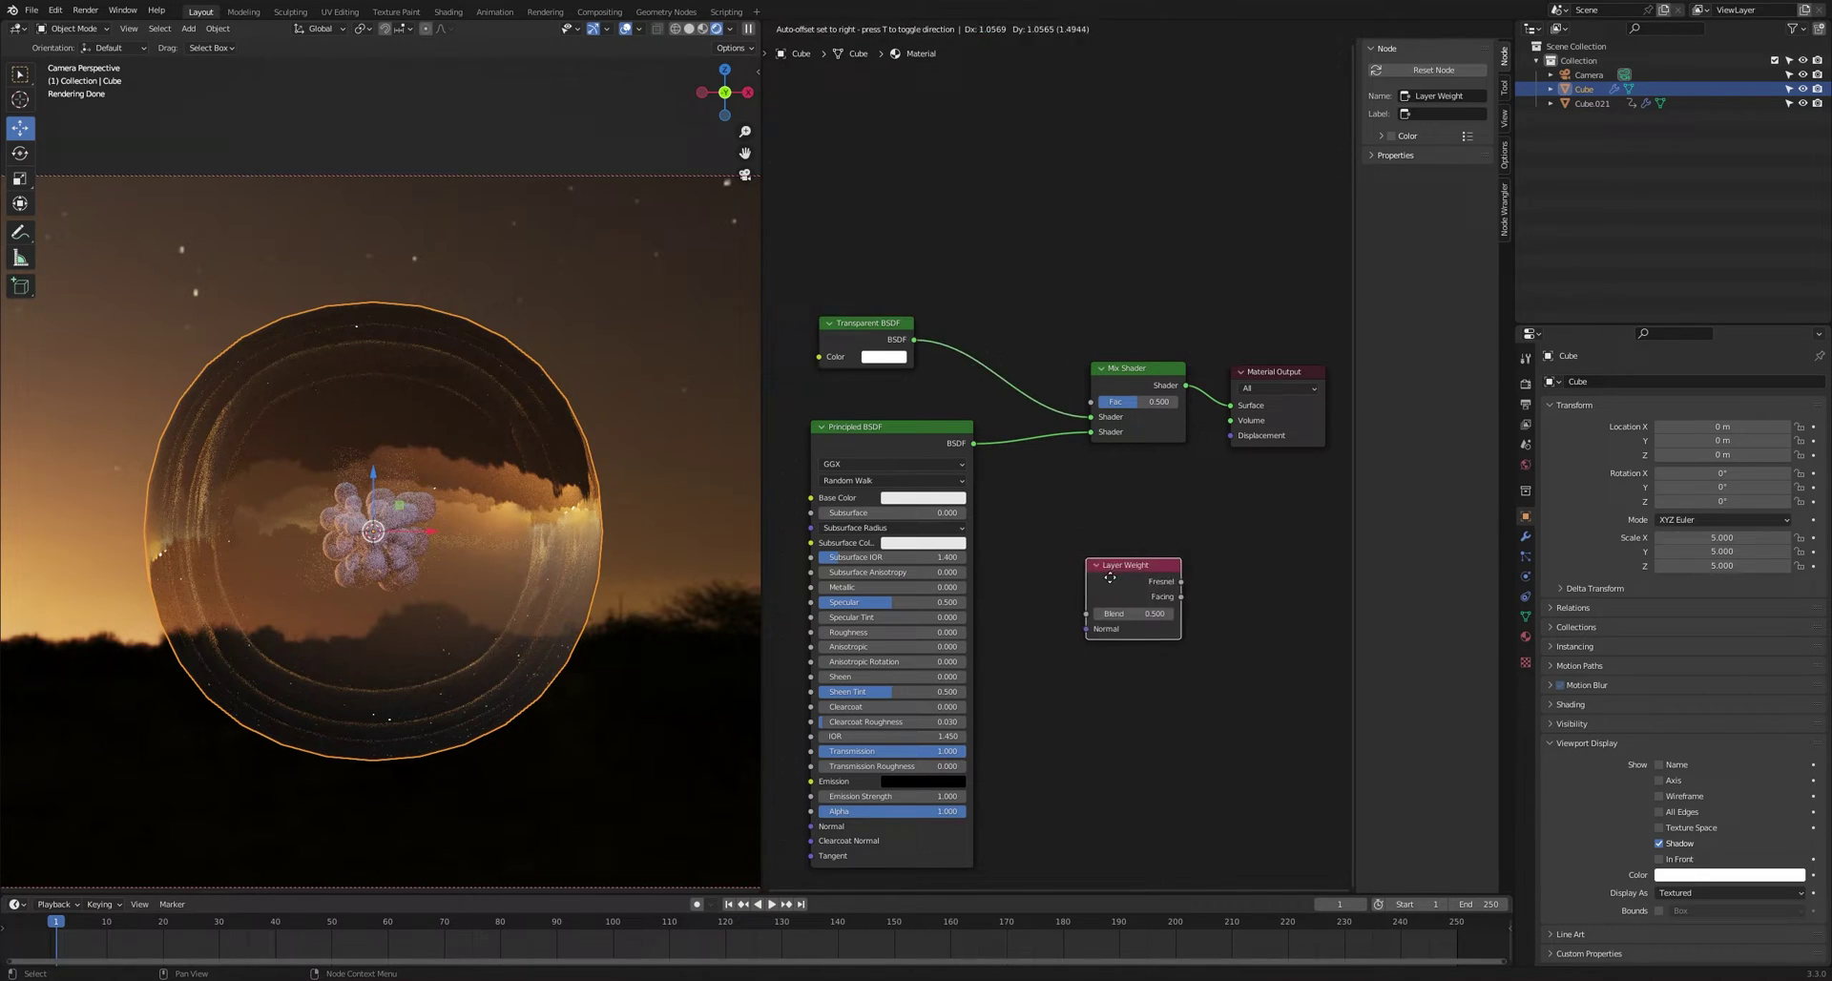
click(840, 205)
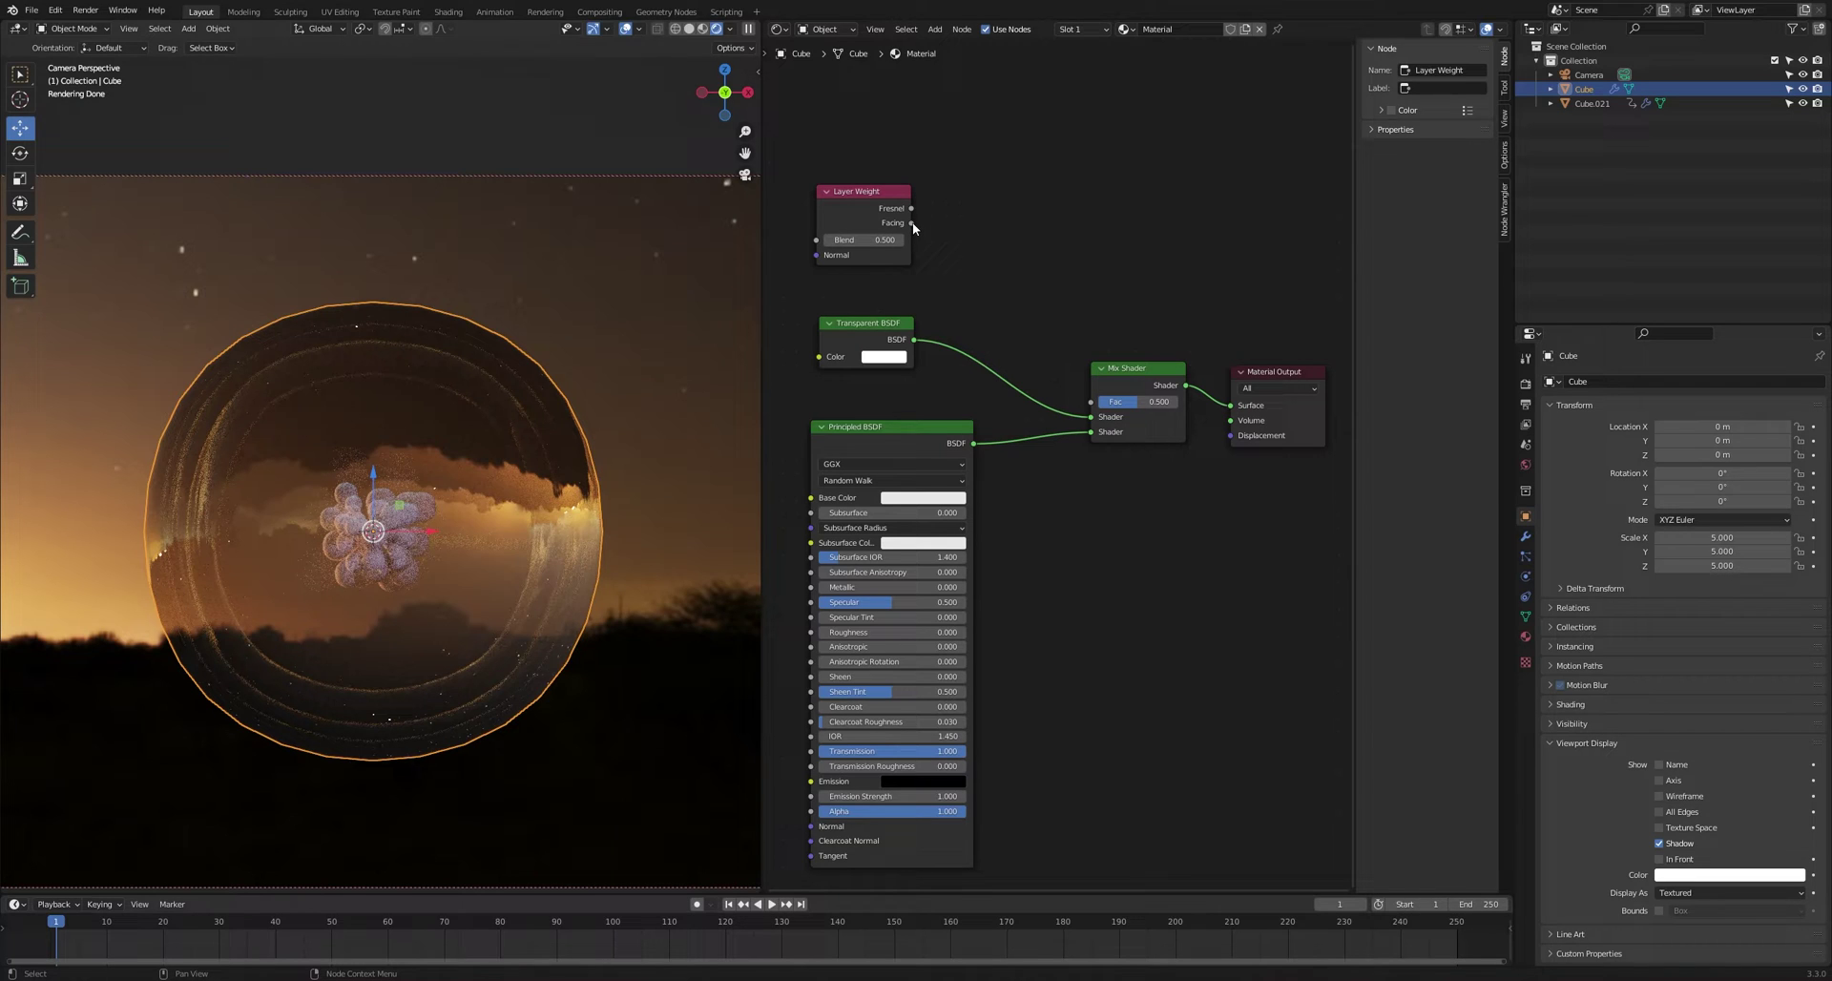
drag(911, 223, 1095, 401)
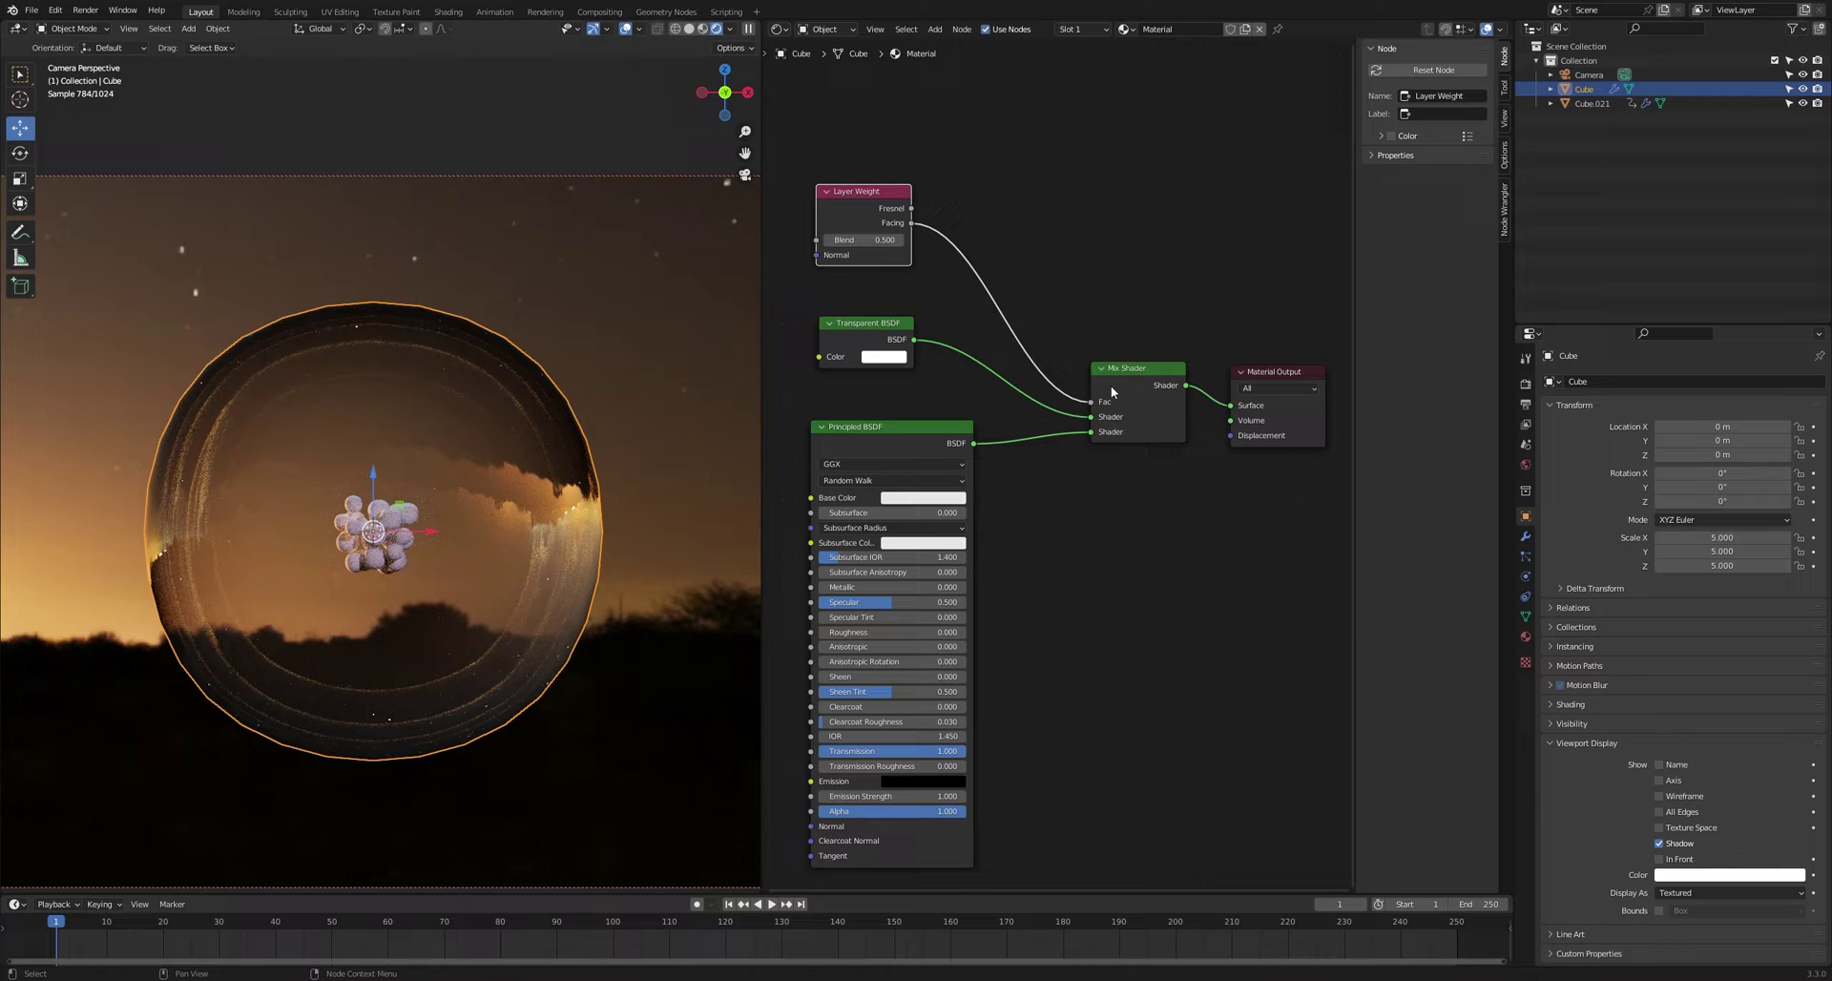
- Set the Layer Weight's Blend to 0.4 while previewing its Facing output, and reconnect the Mix Shader to the Material Output
ctrl+shift+click(867, 195)
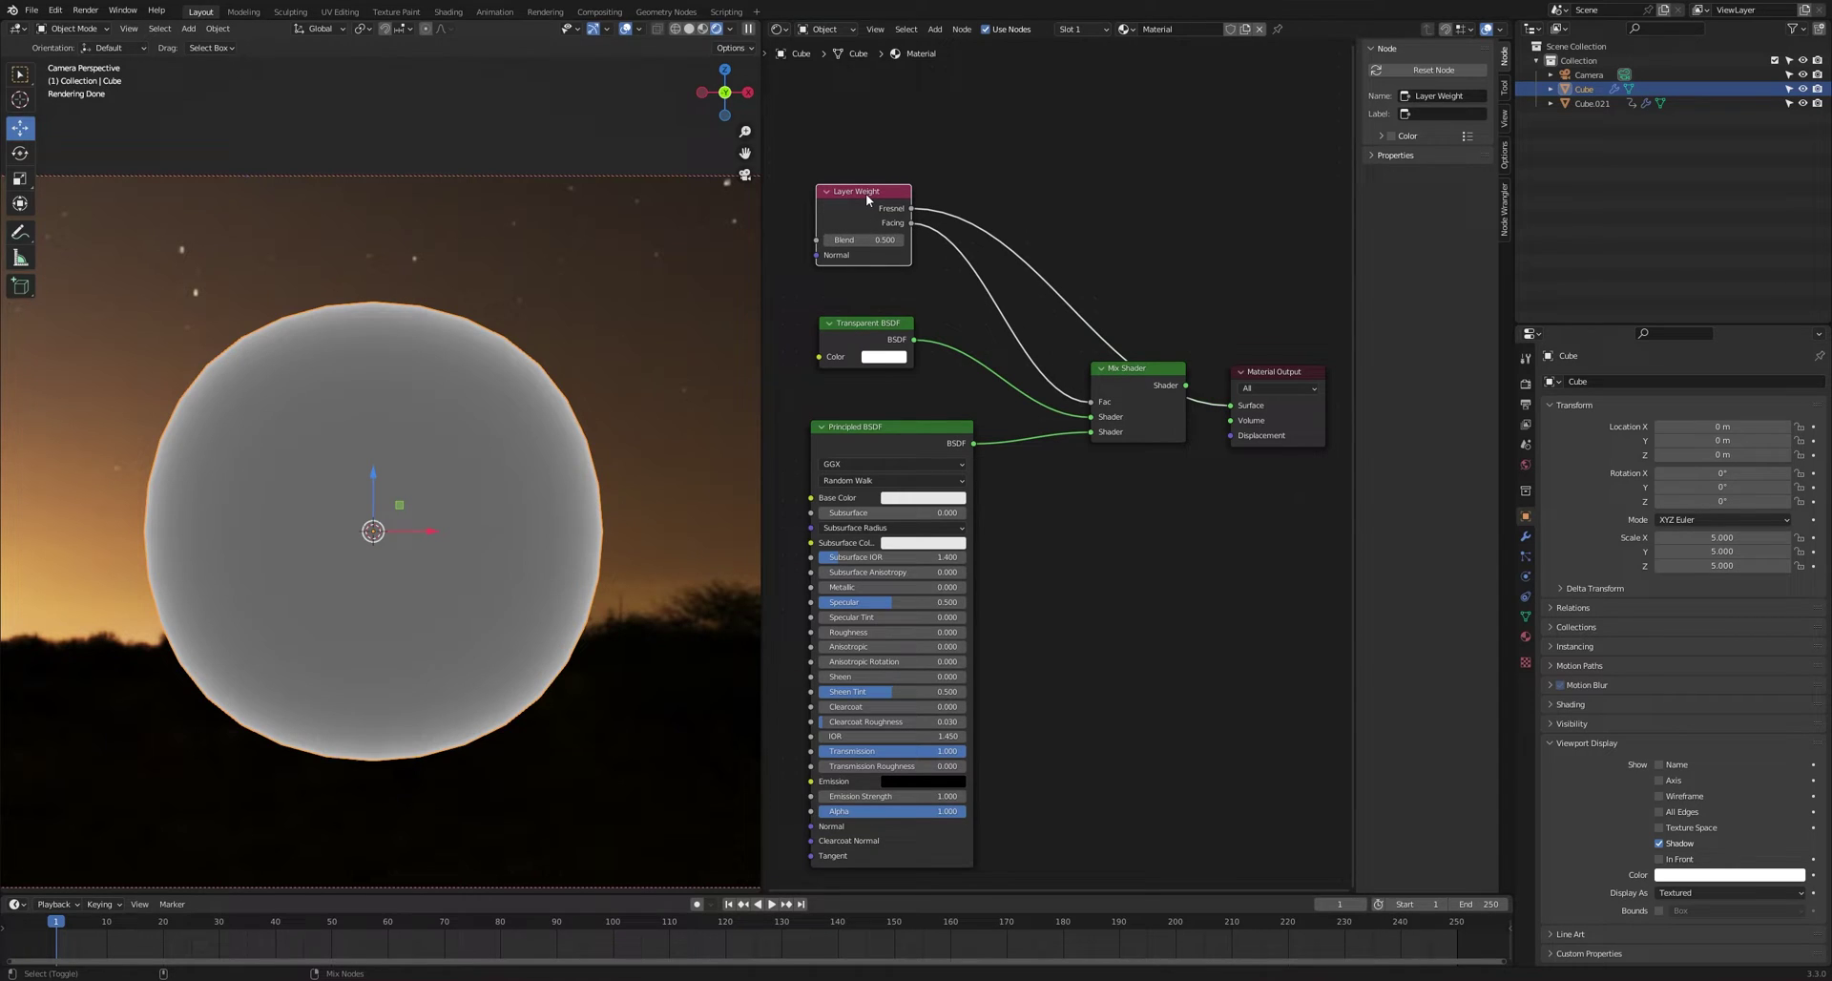
ctrl+shift+click(867, 194)
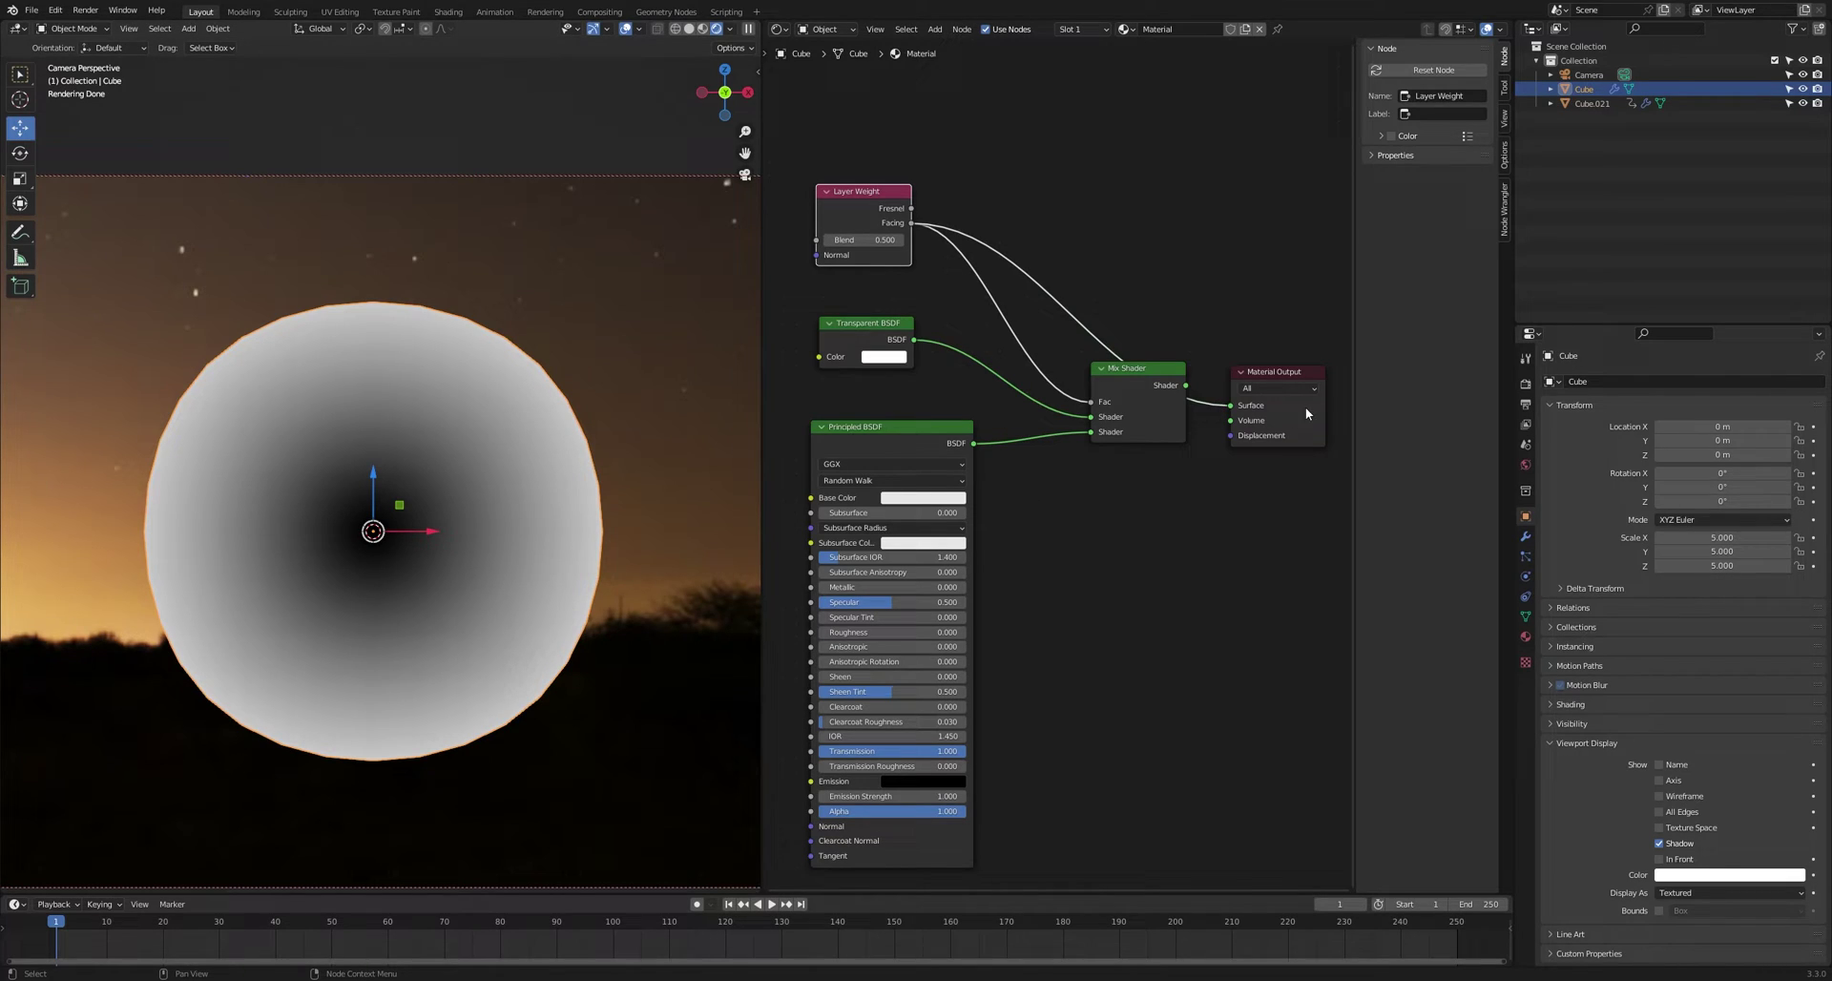
click(862, 241)
text(.4)
key(Return)
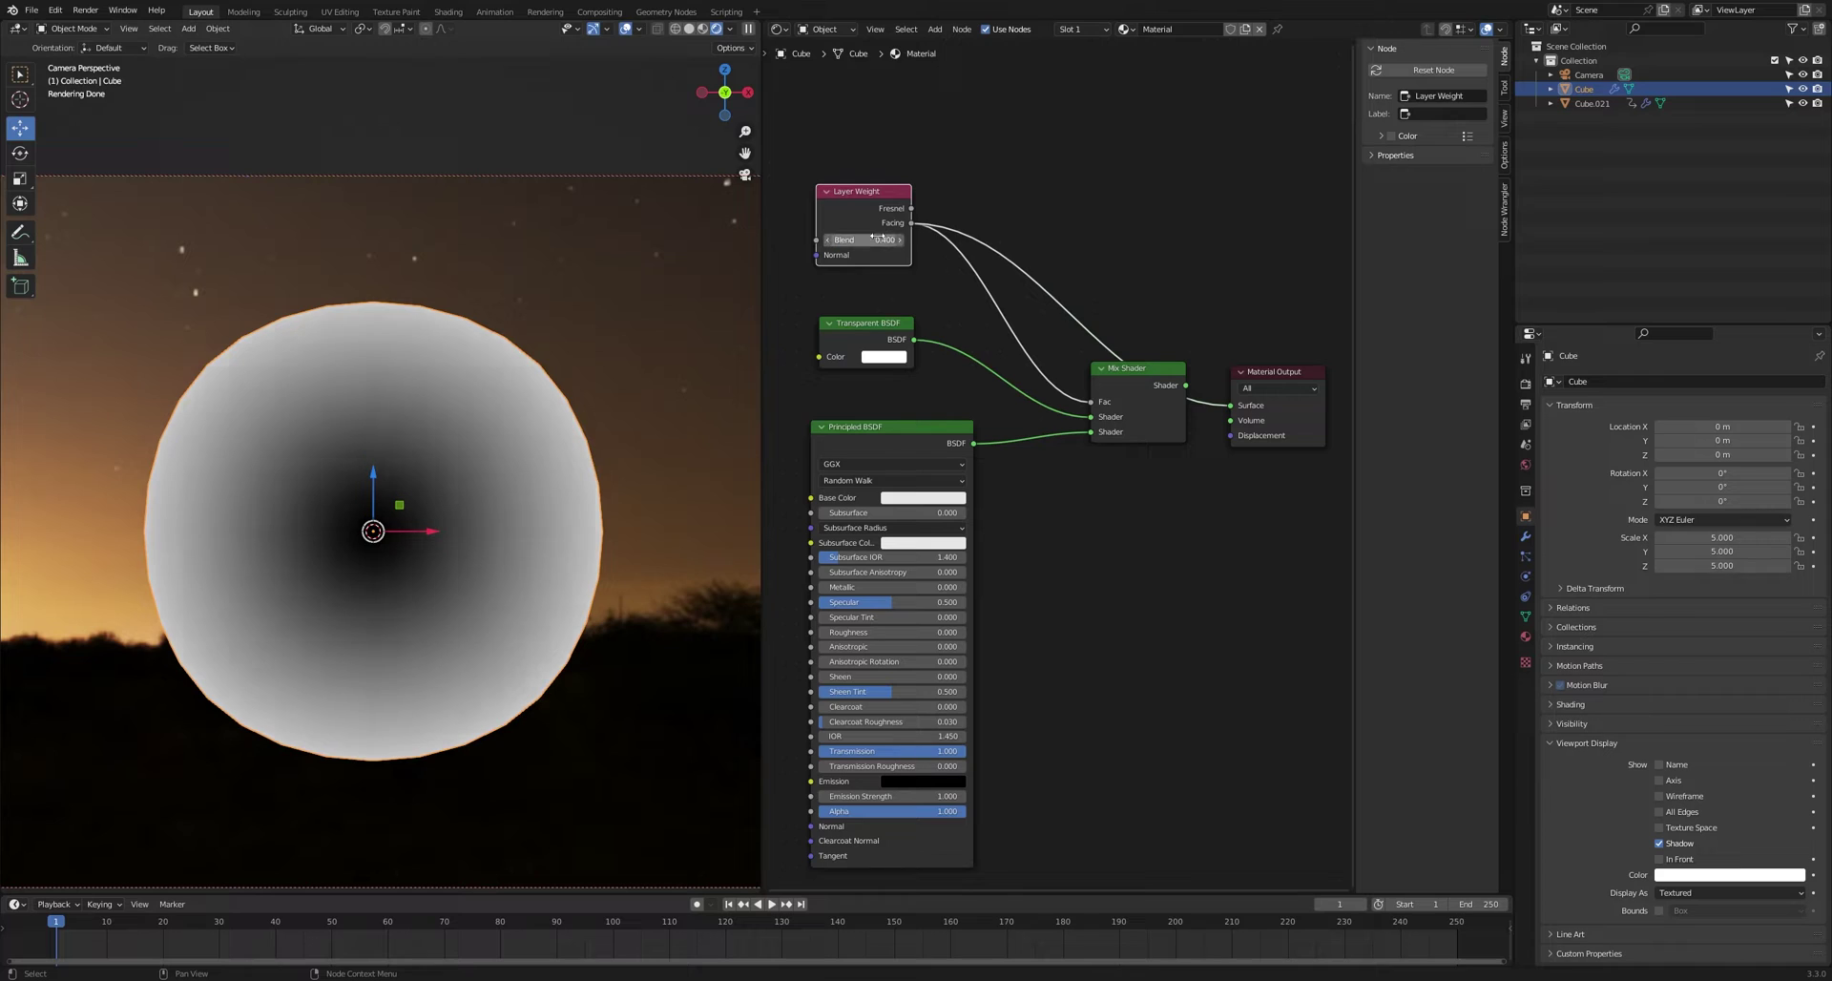
click(1215, 541)
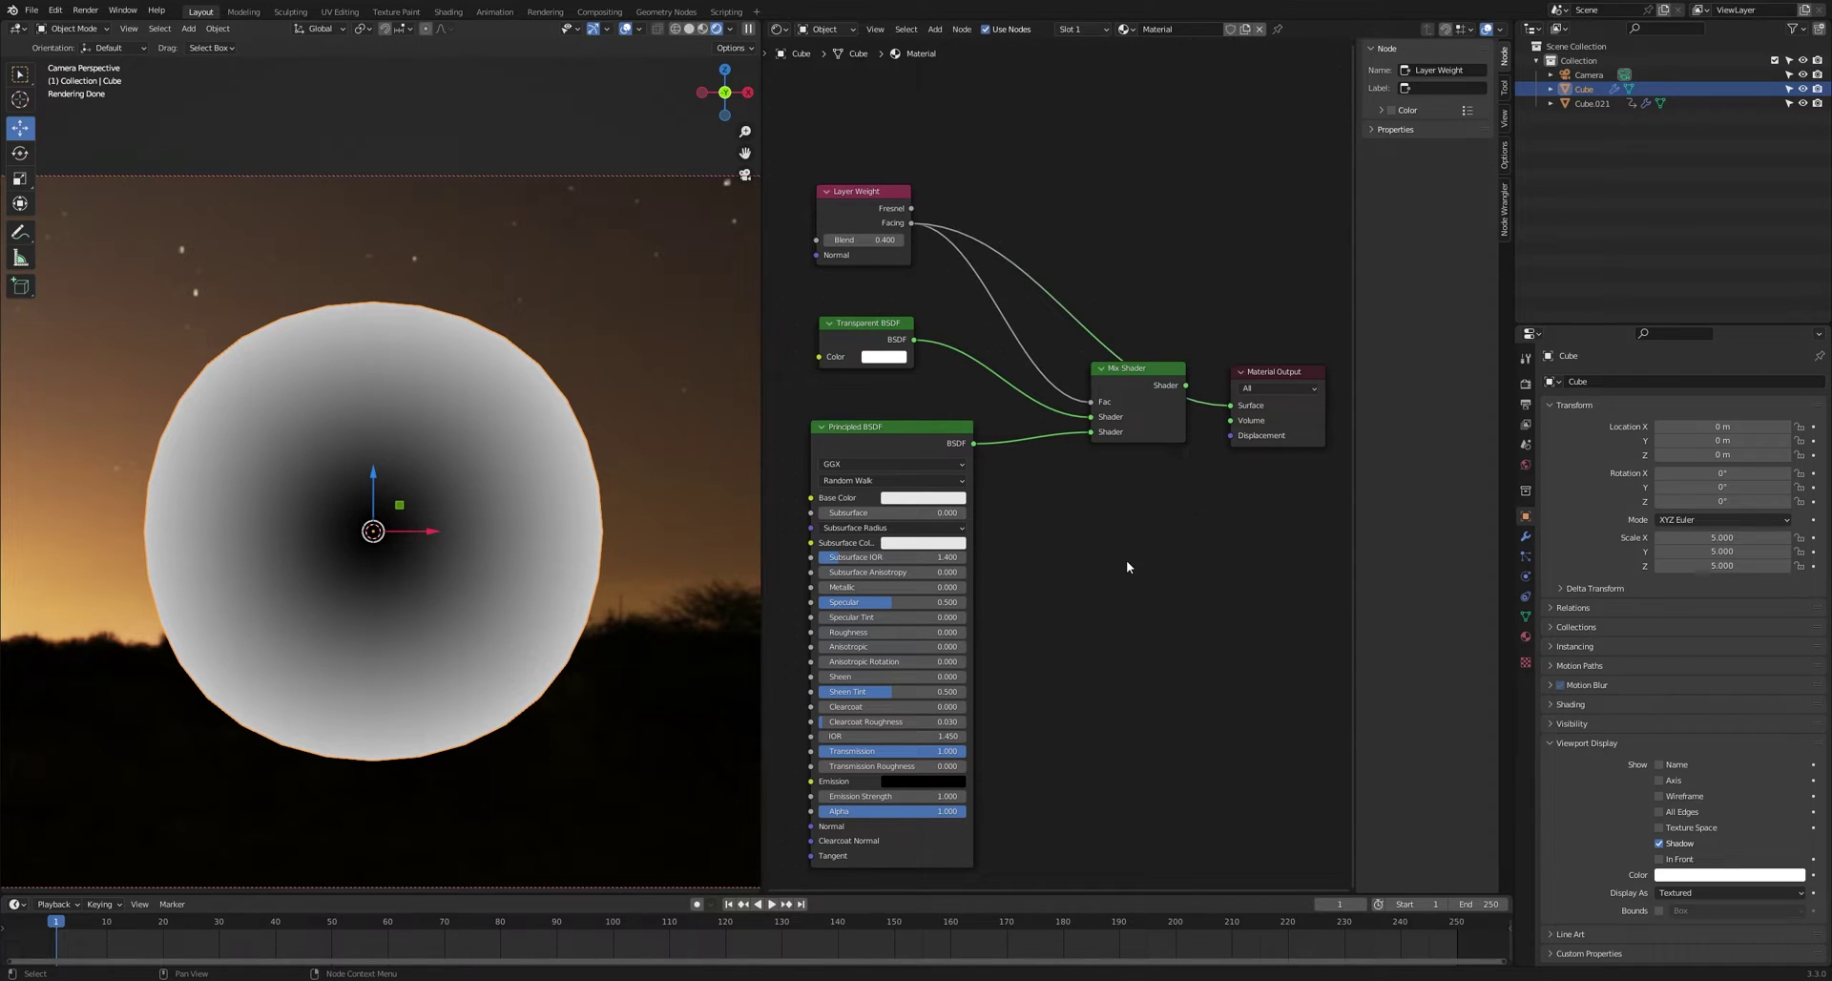
click(1164, 386)
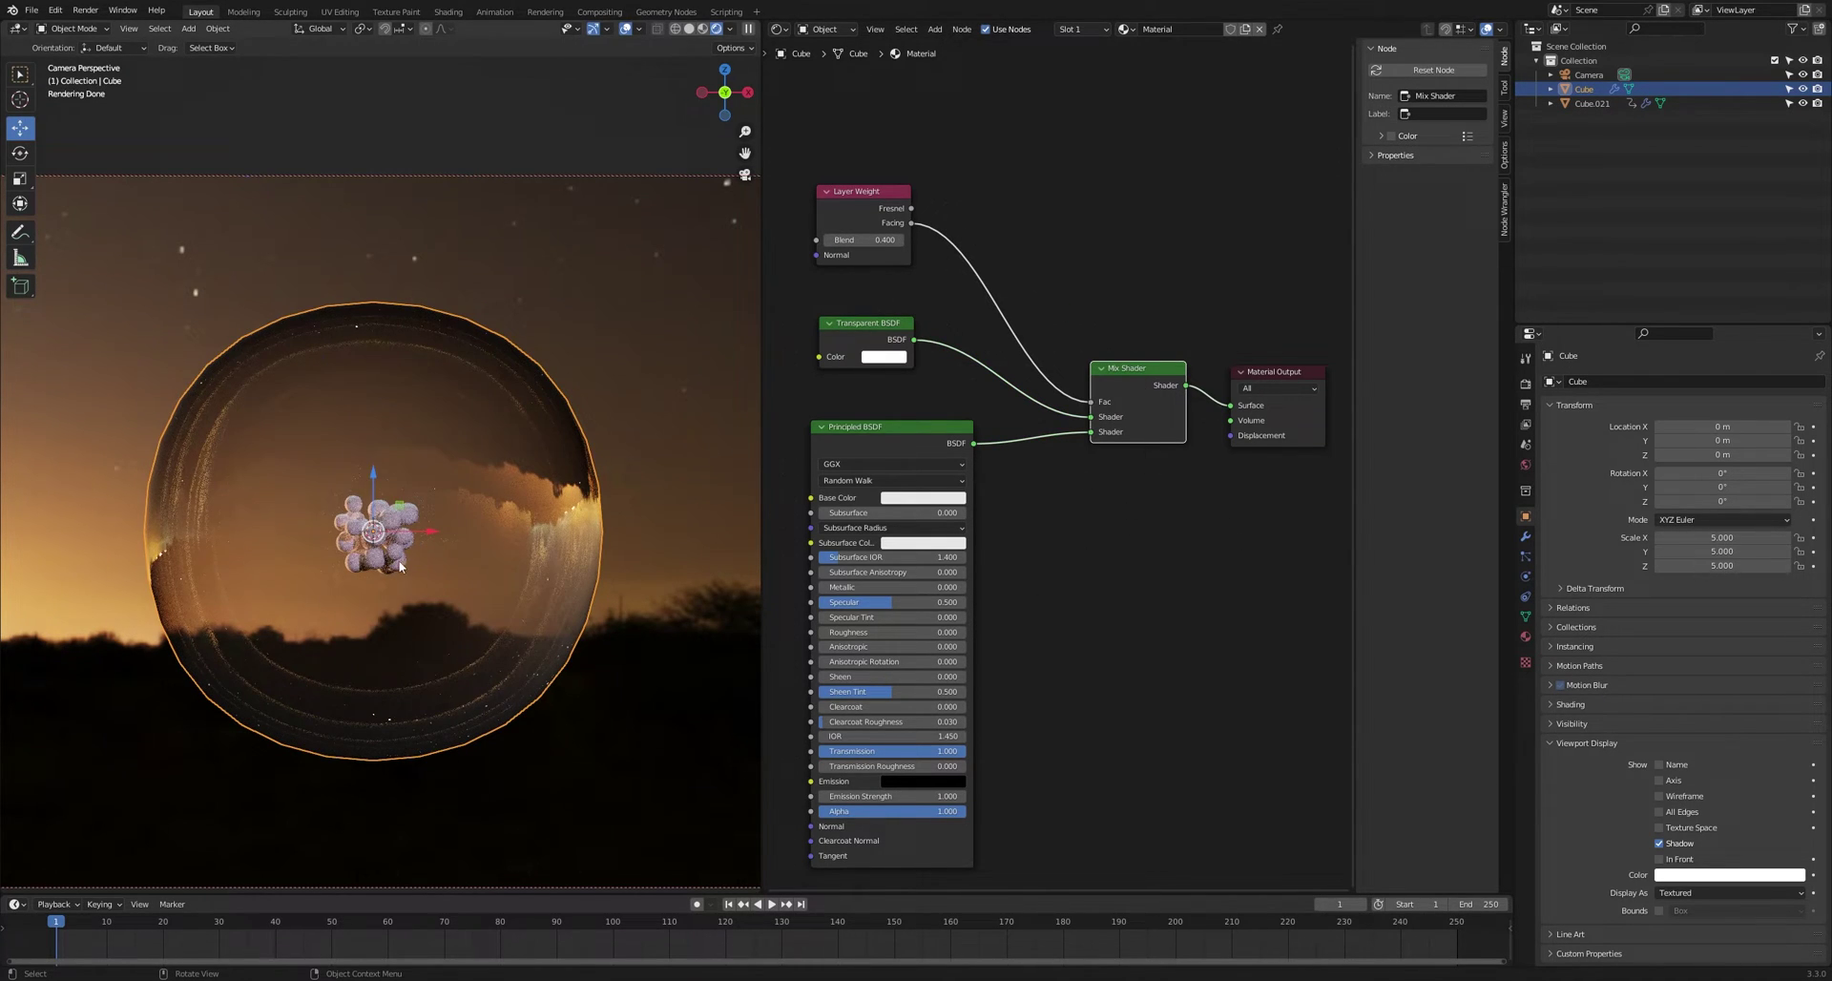
click(1148, 595)
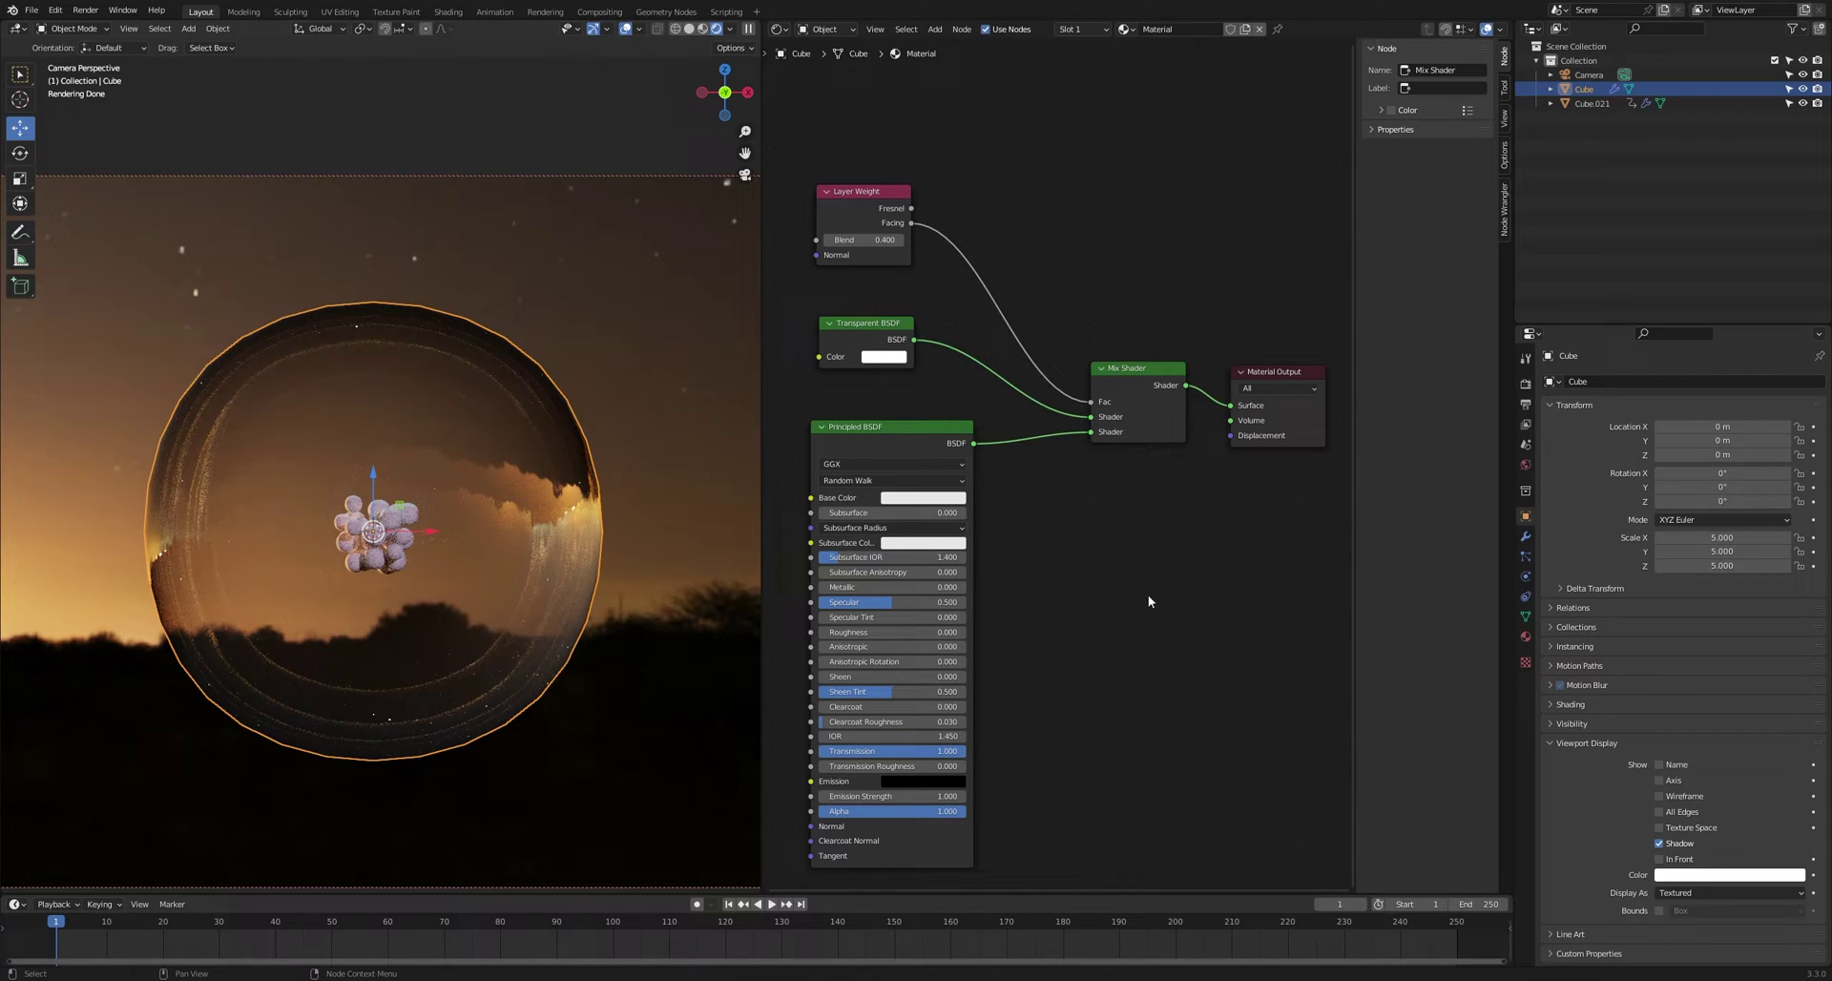
- Insert a ColorRamp node between the Layer Weight's Facing output and the Mix Shader's Fac
key(shift+a)
click(1094, 622)
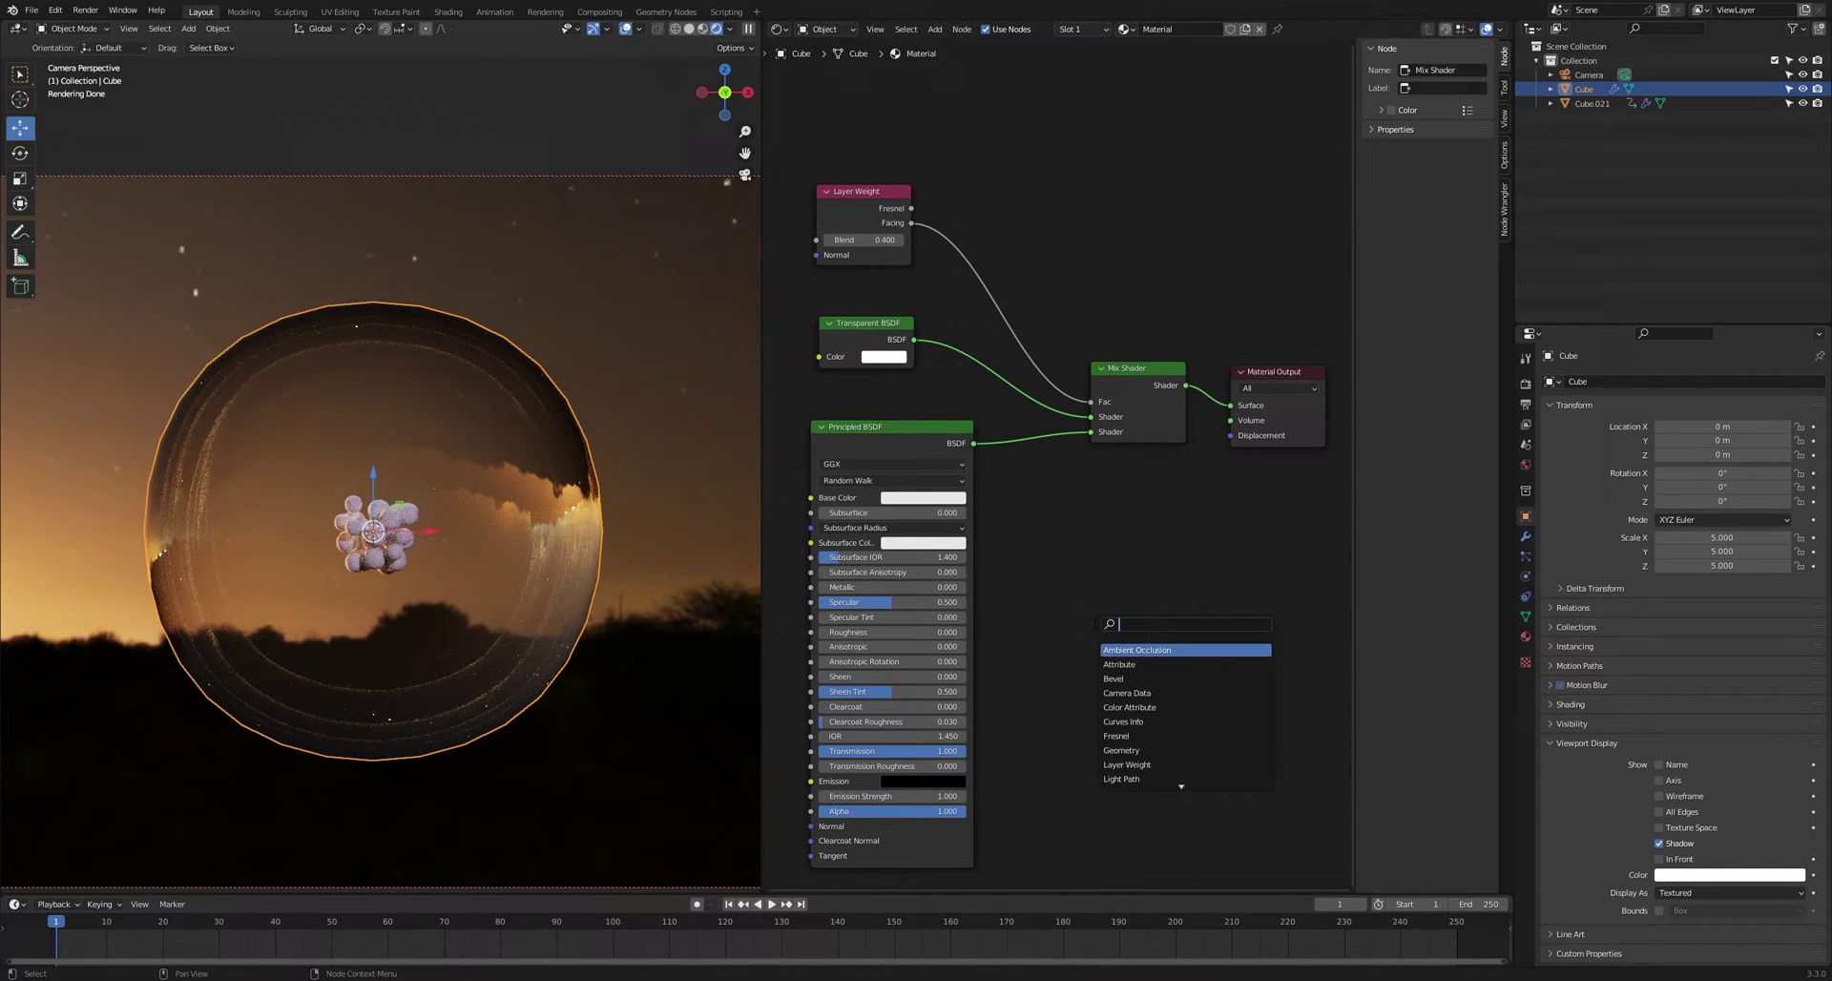
text(colo)
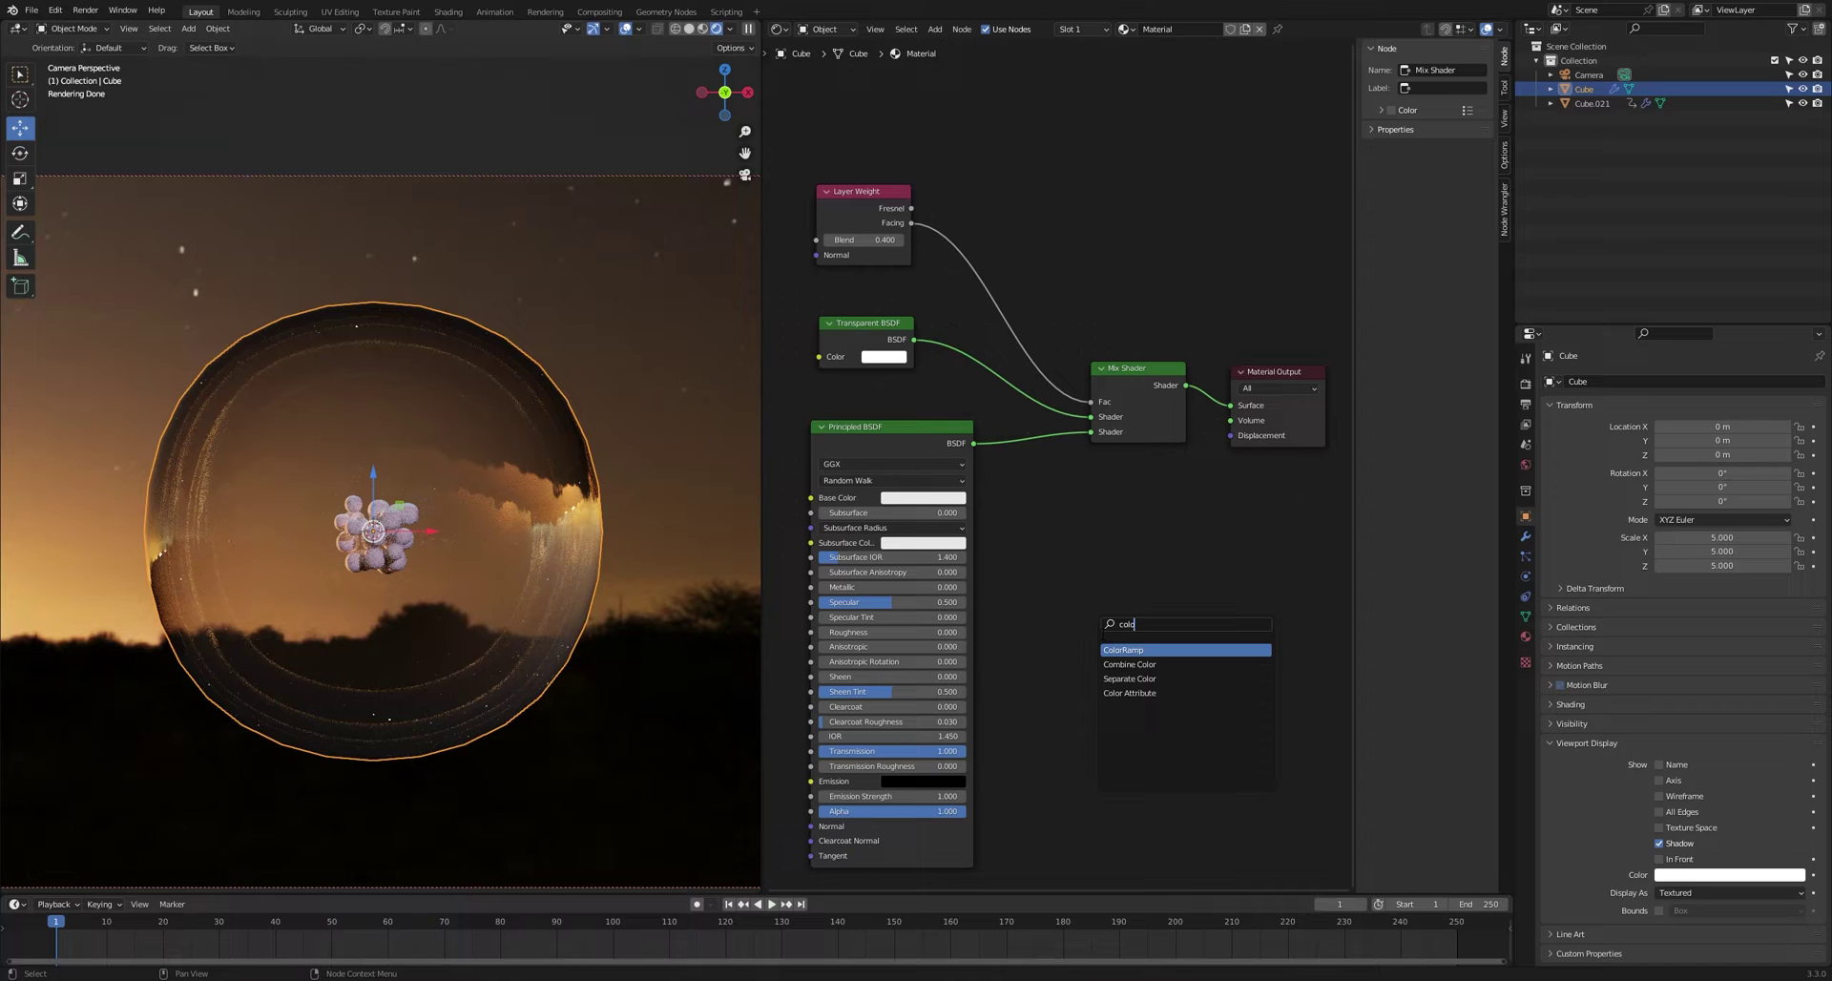
key(Return)
click(988, 266)
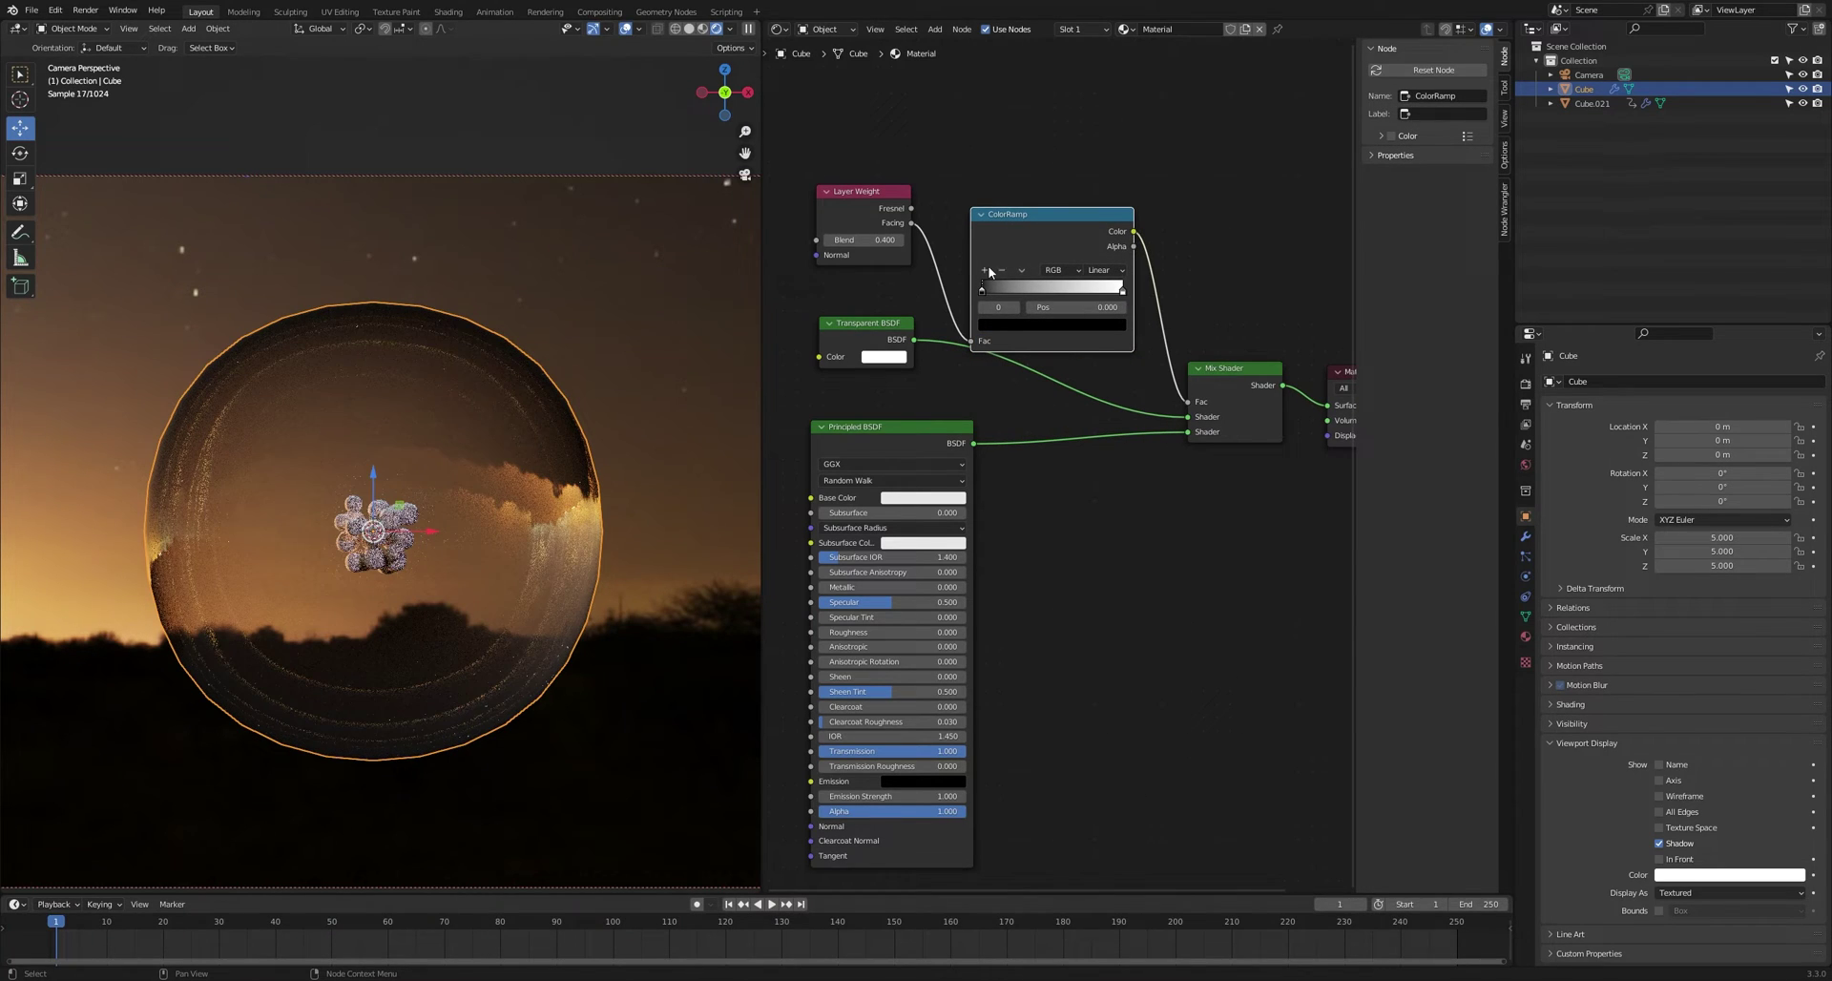
drag(1012, 218, 1018, 193)
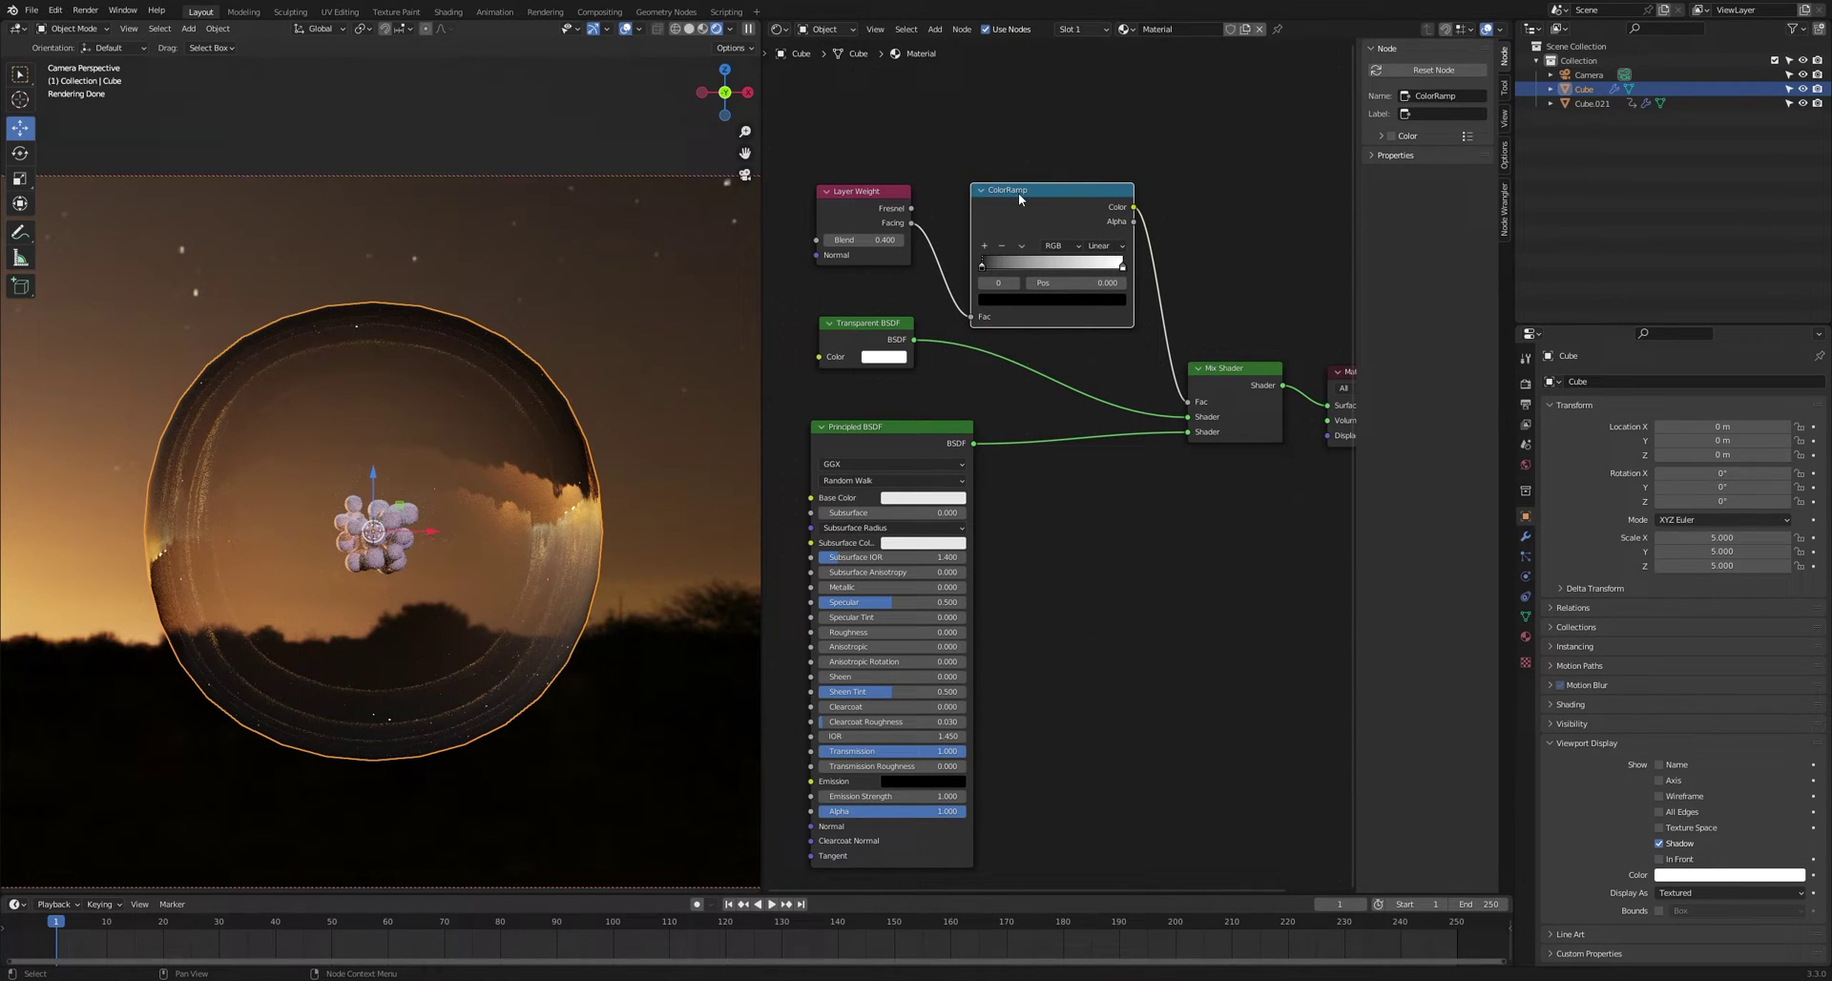
- Preview the ColorRamp on the large sphere and set its black stop's HSV value to 0.1
ctrl+shift+click(1021, 194)
click(1000, 301)
click(1046, 266)
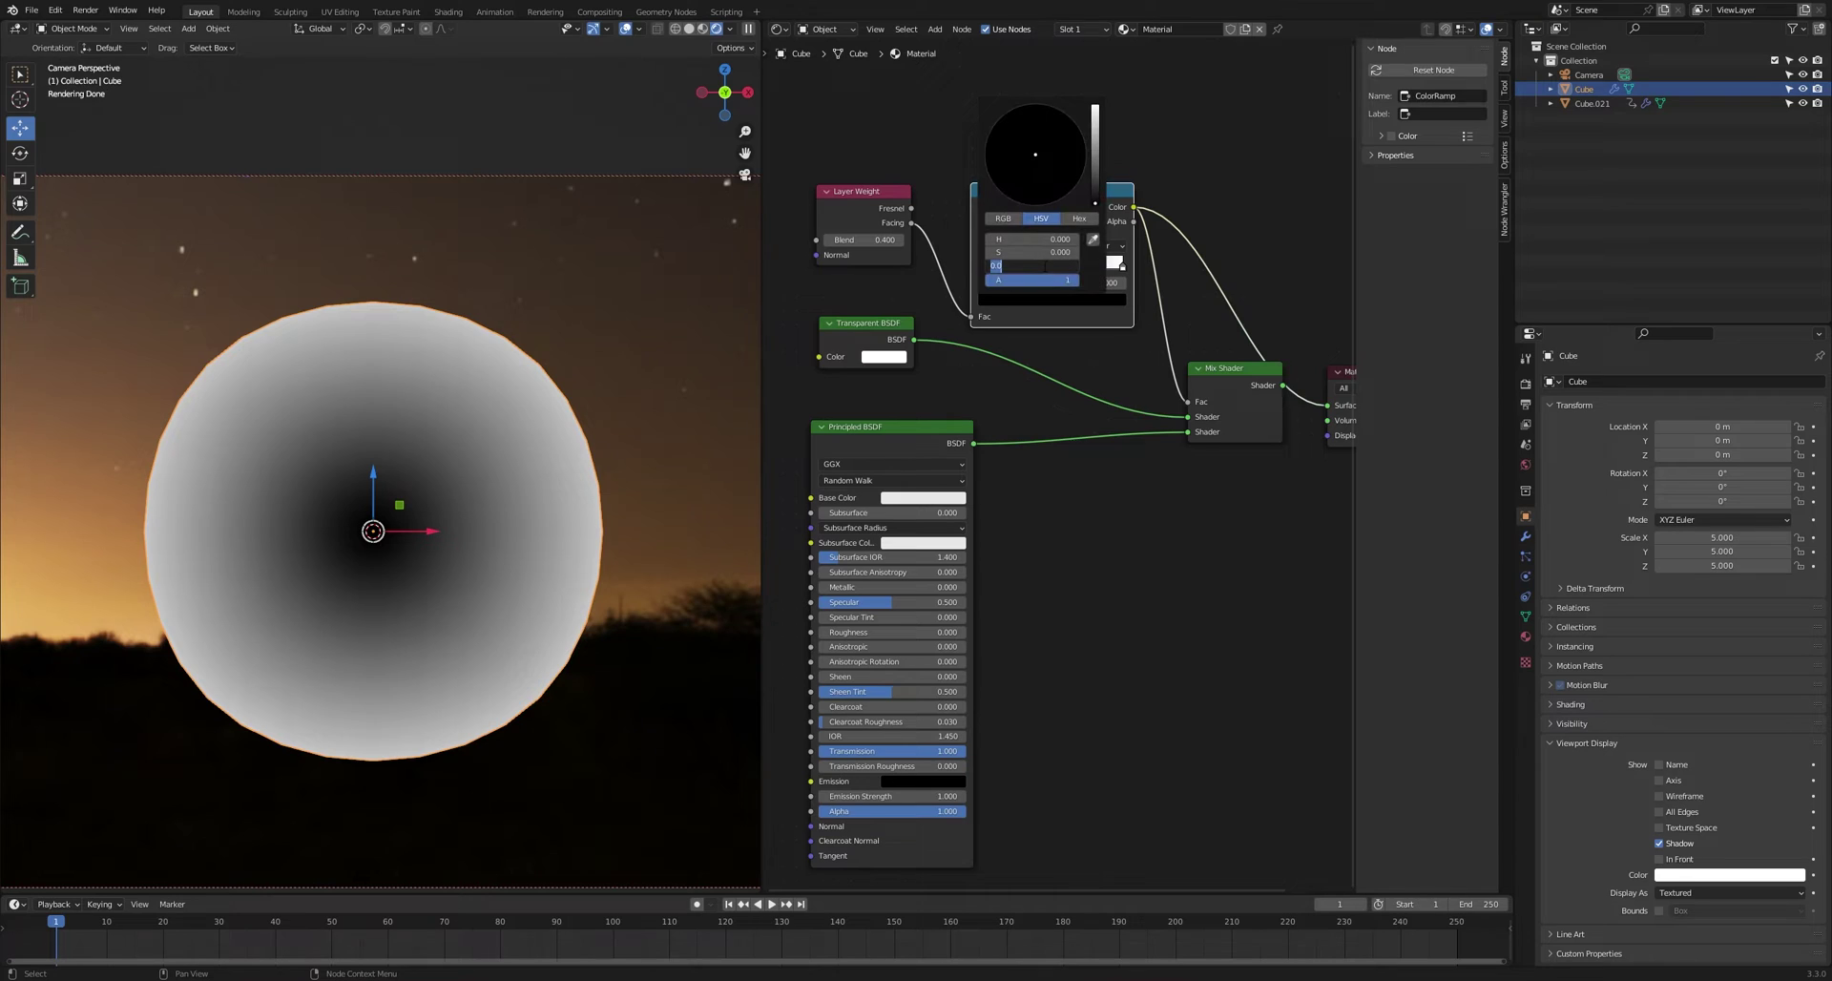
text(.1)
key(Return)
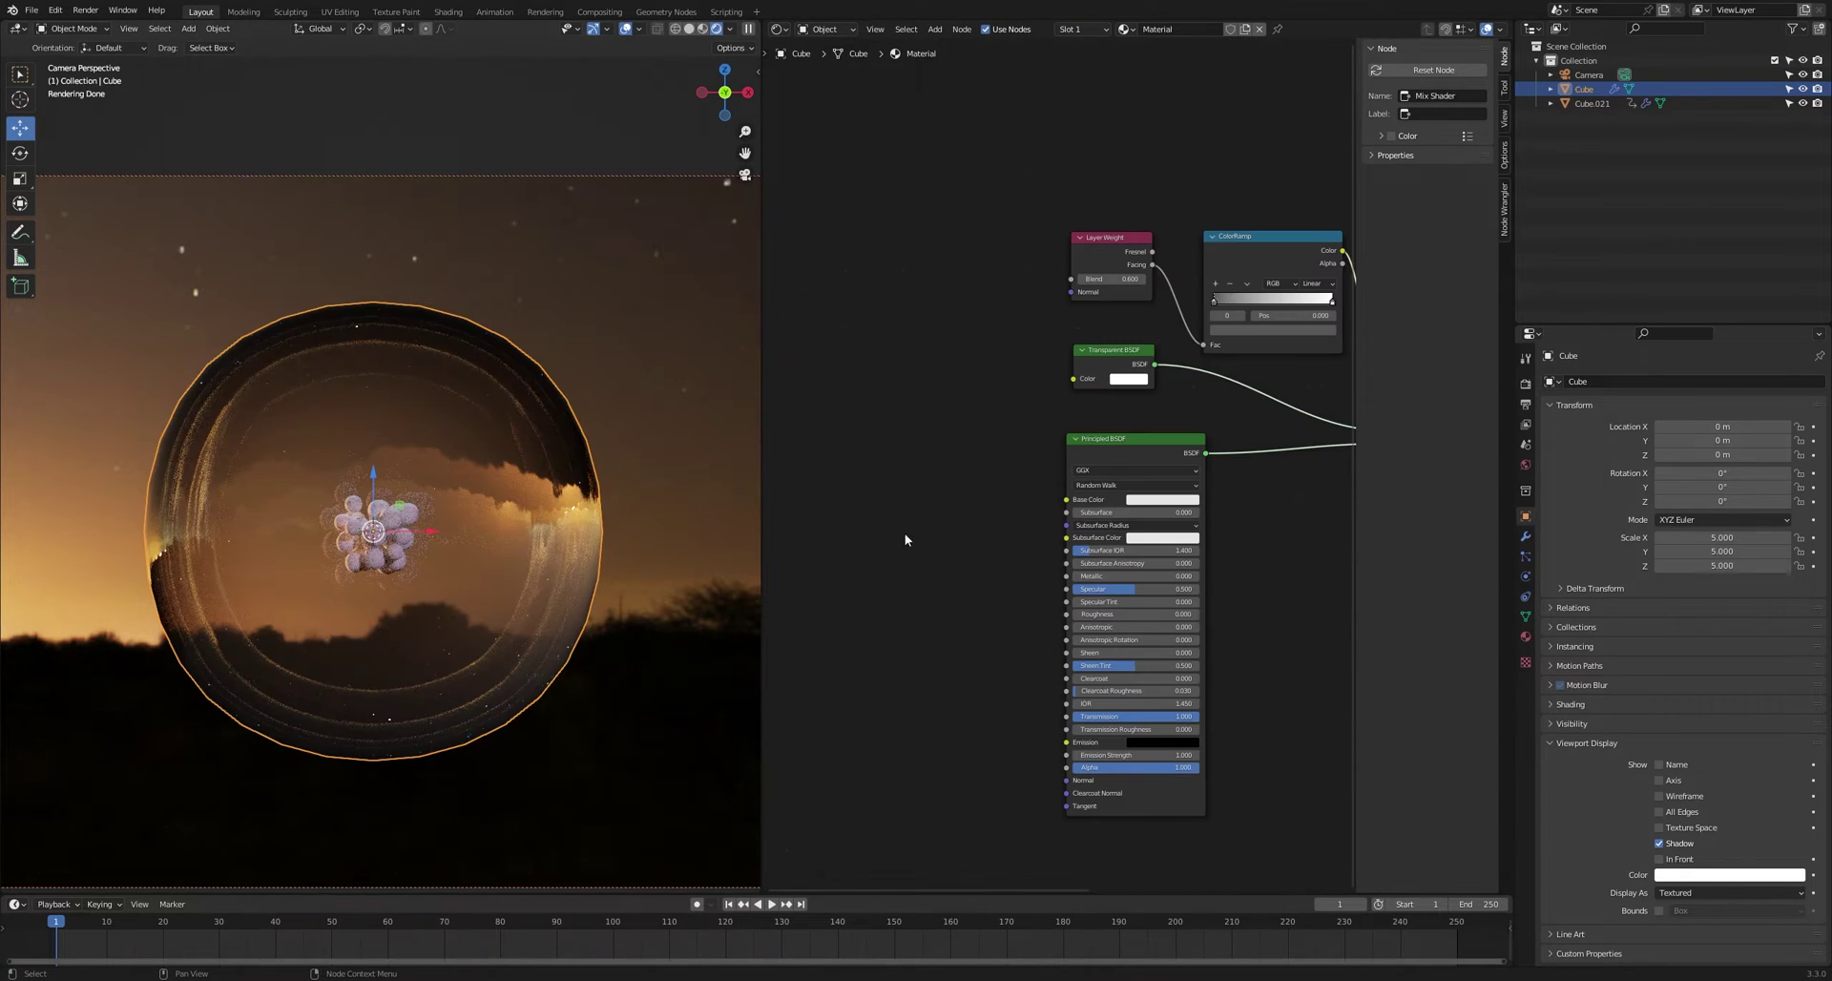
- Add a Noise Texture node beside the Principled BSDF and preview its Color output on the large sphere
key(shift+a)
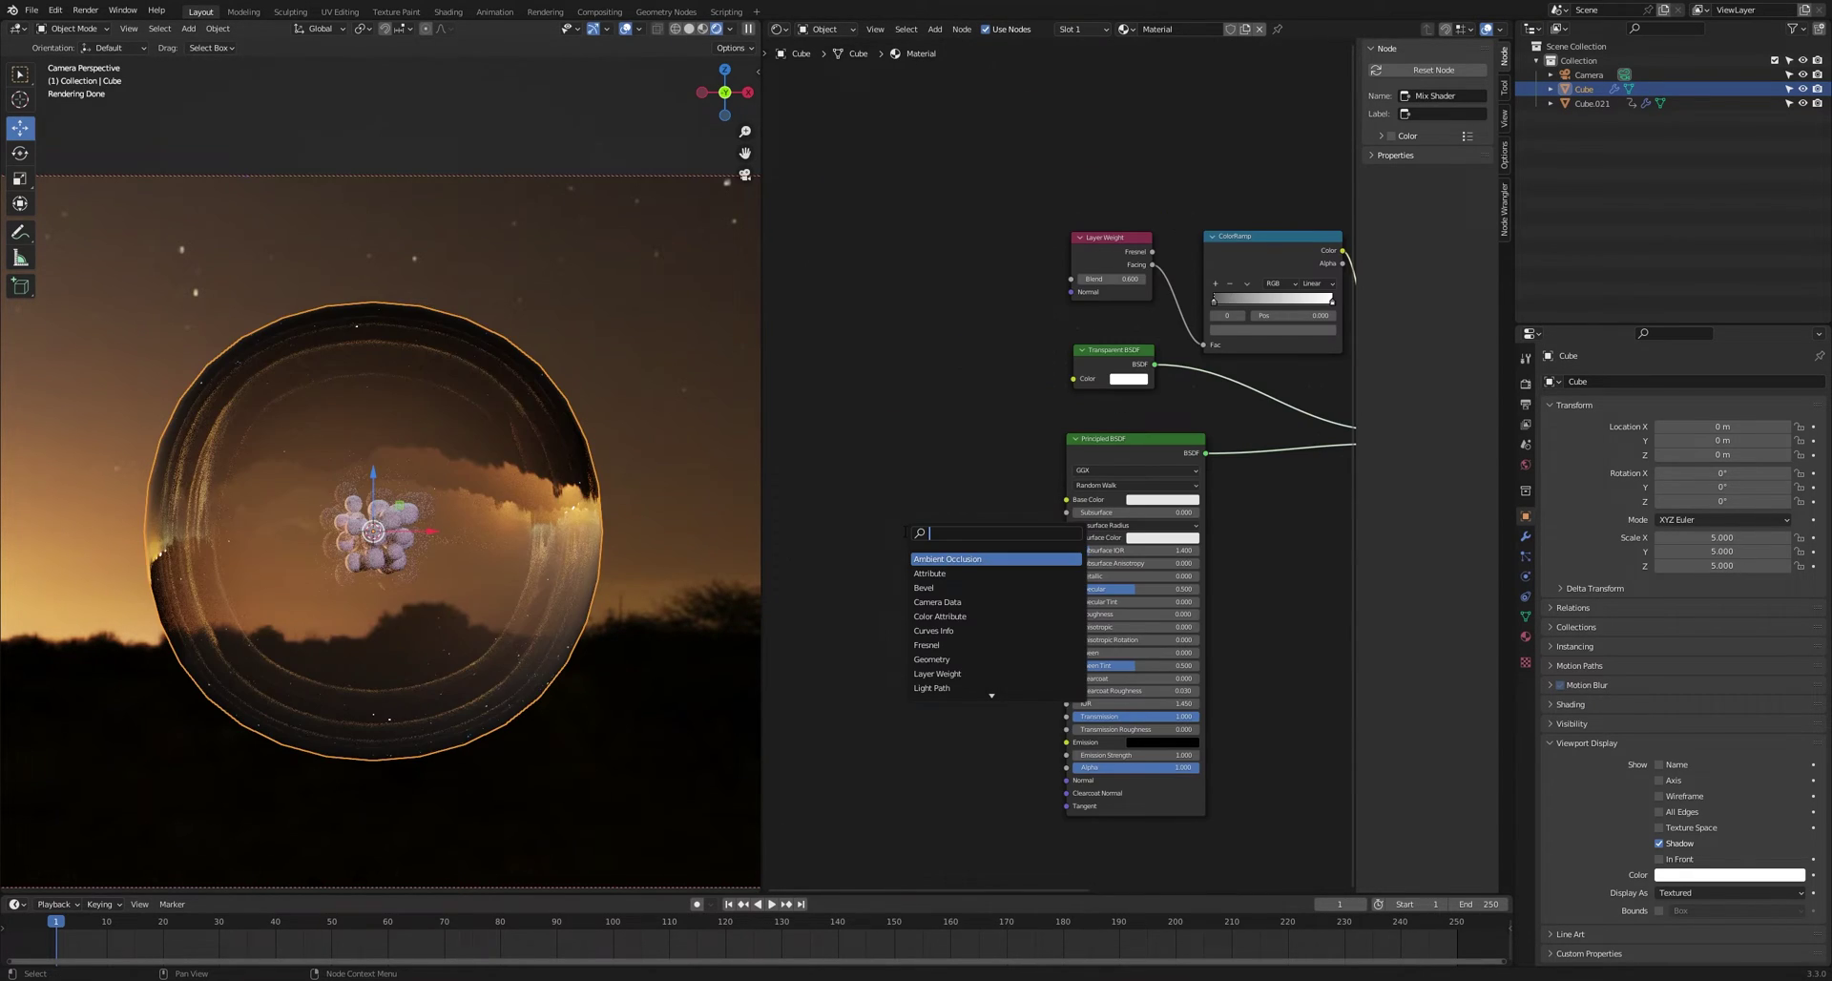
text(no)
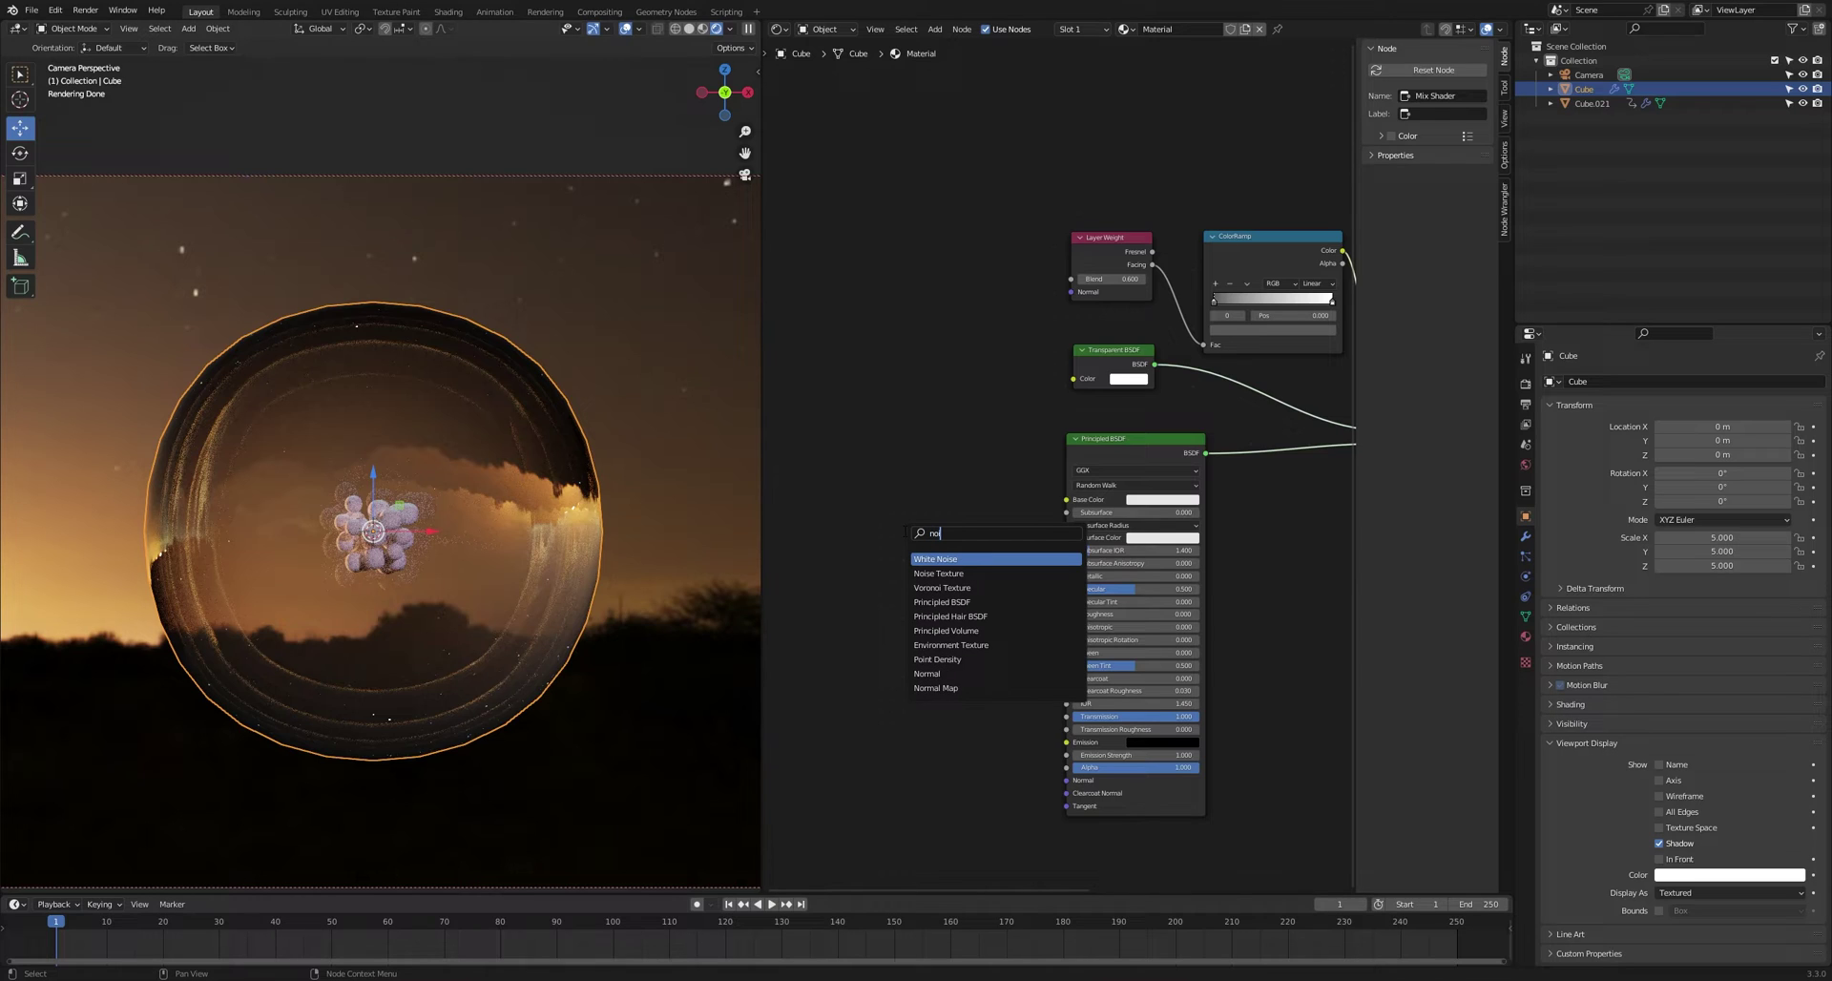
click(957, 572)
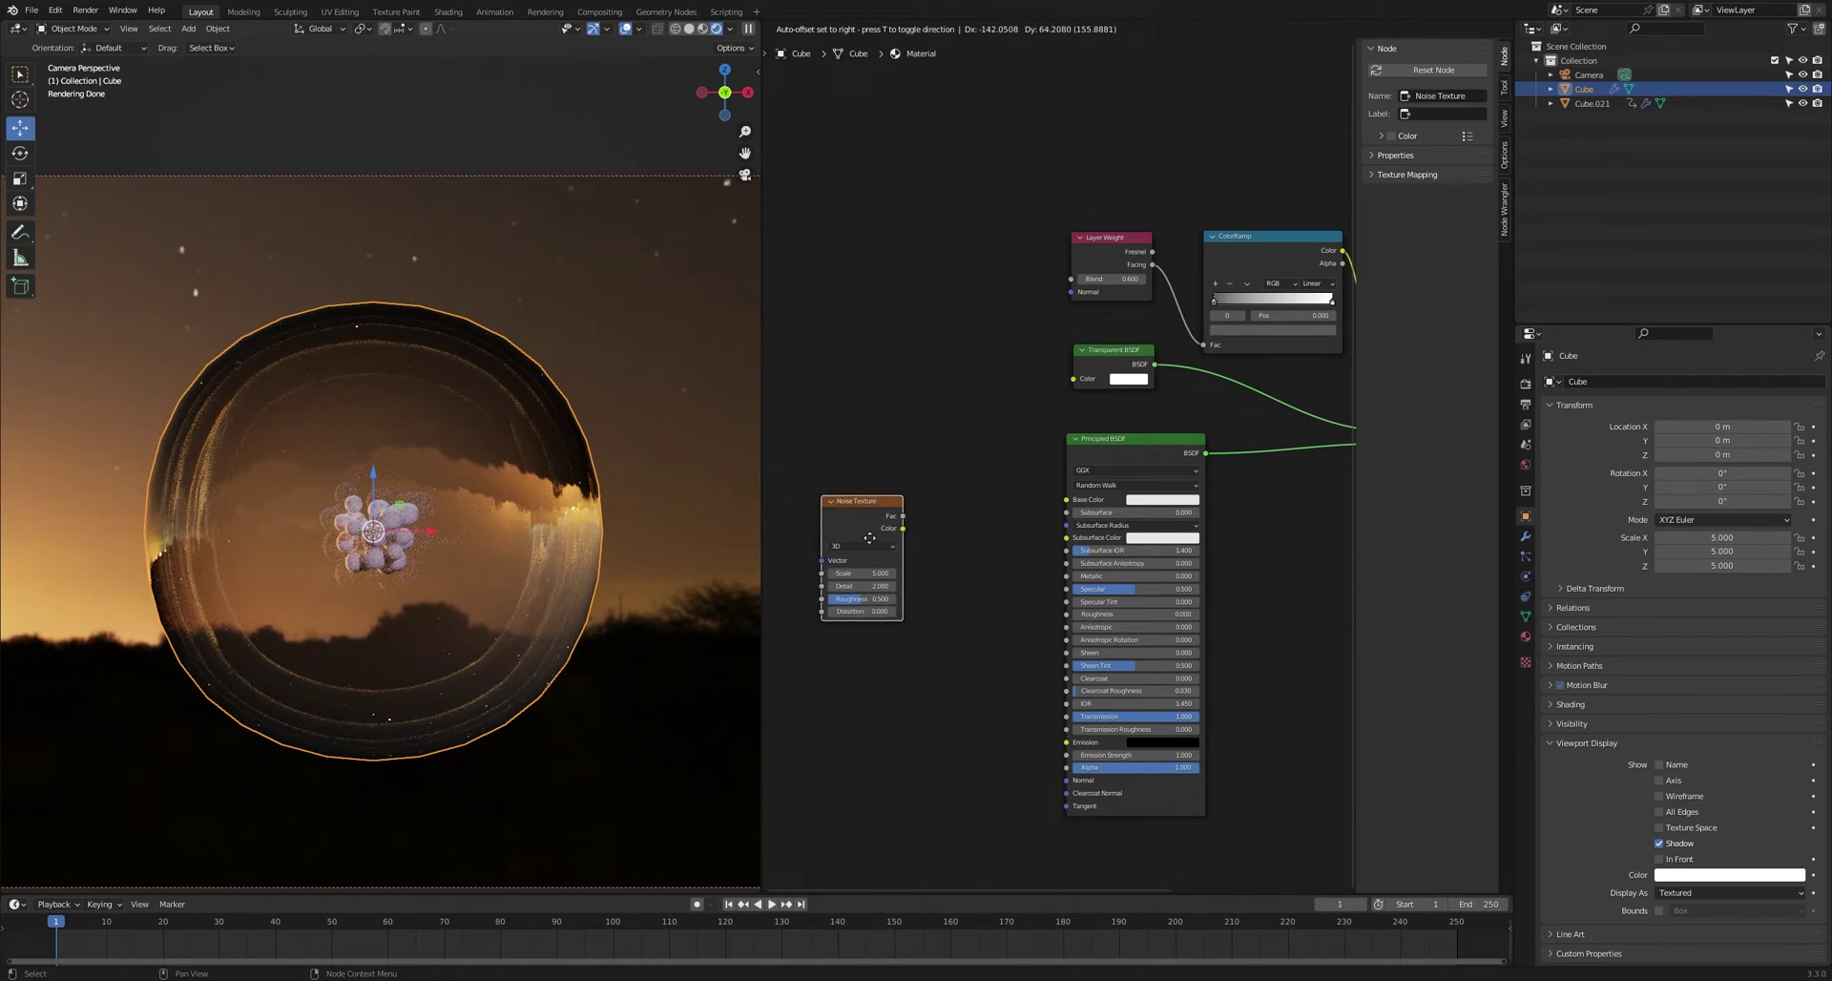
click(850, 515)
middle_drag(915, 502, 949, 523)
ctrl+shift+click(888, 506)
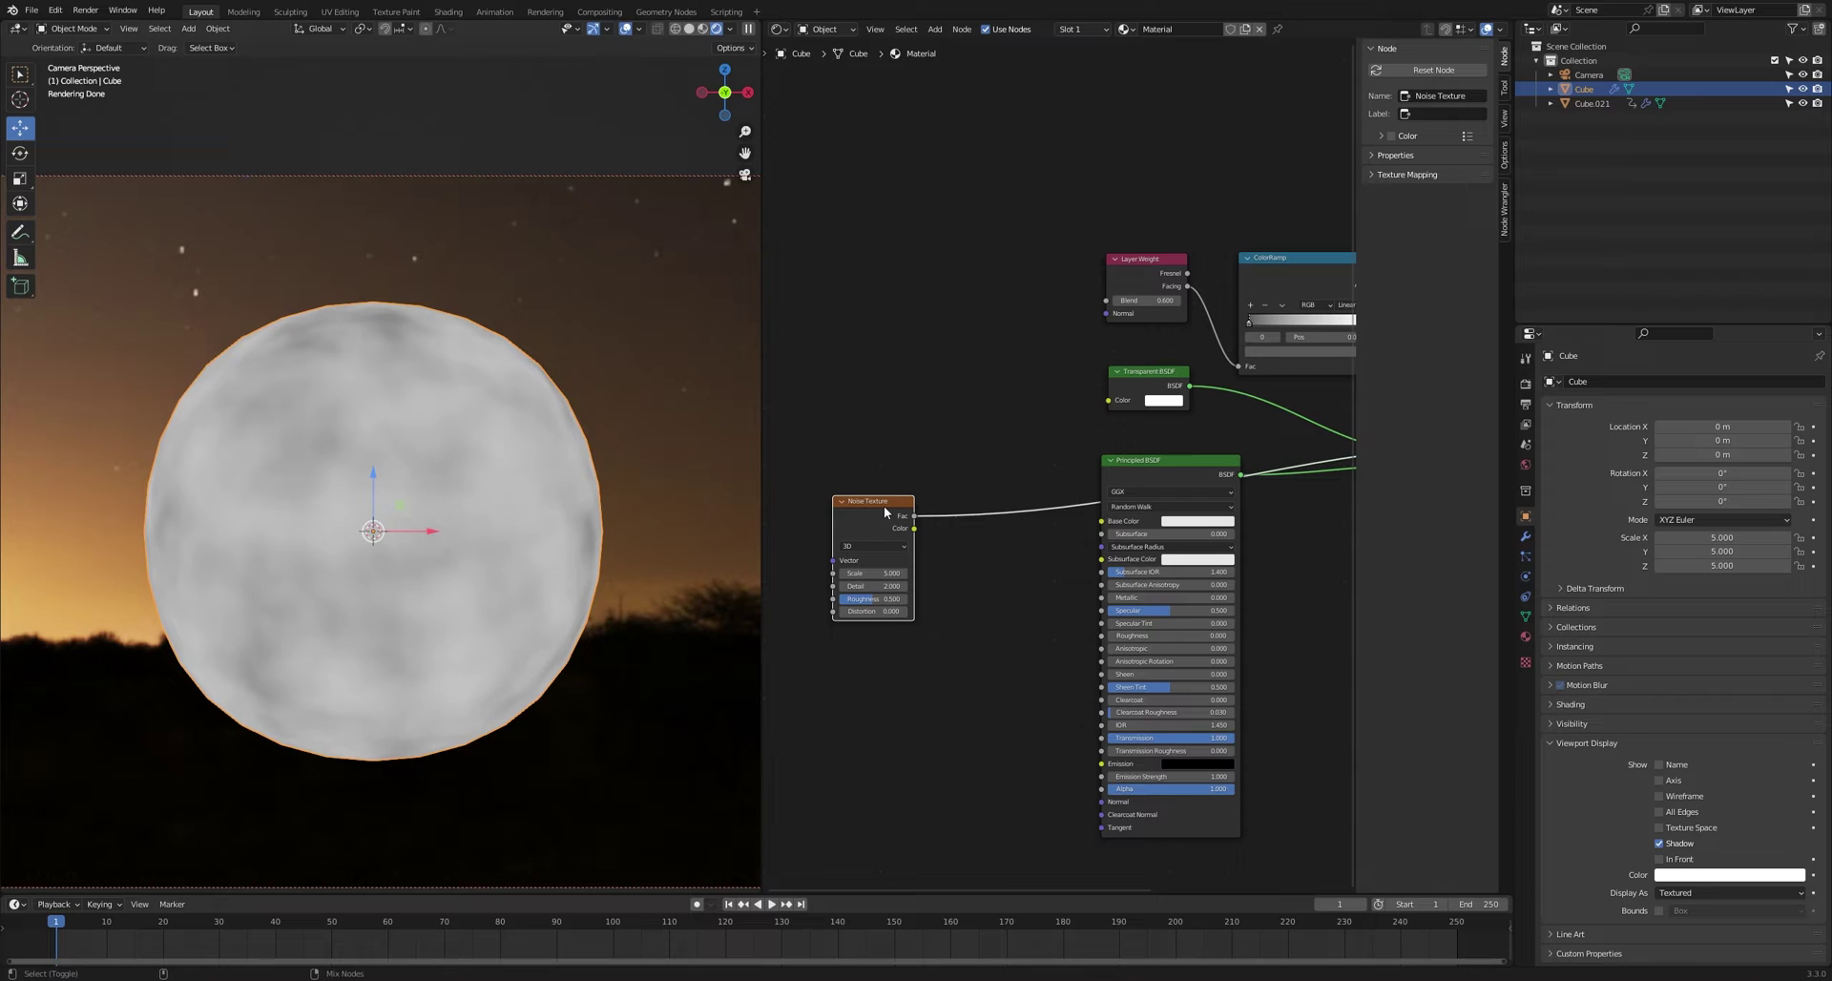
ctrl+shift+click(884, 506)
drag(879, 511, 840, 504)
middle_drag(854, 482, 913, 485)
scroll(913, 489, up, 1)
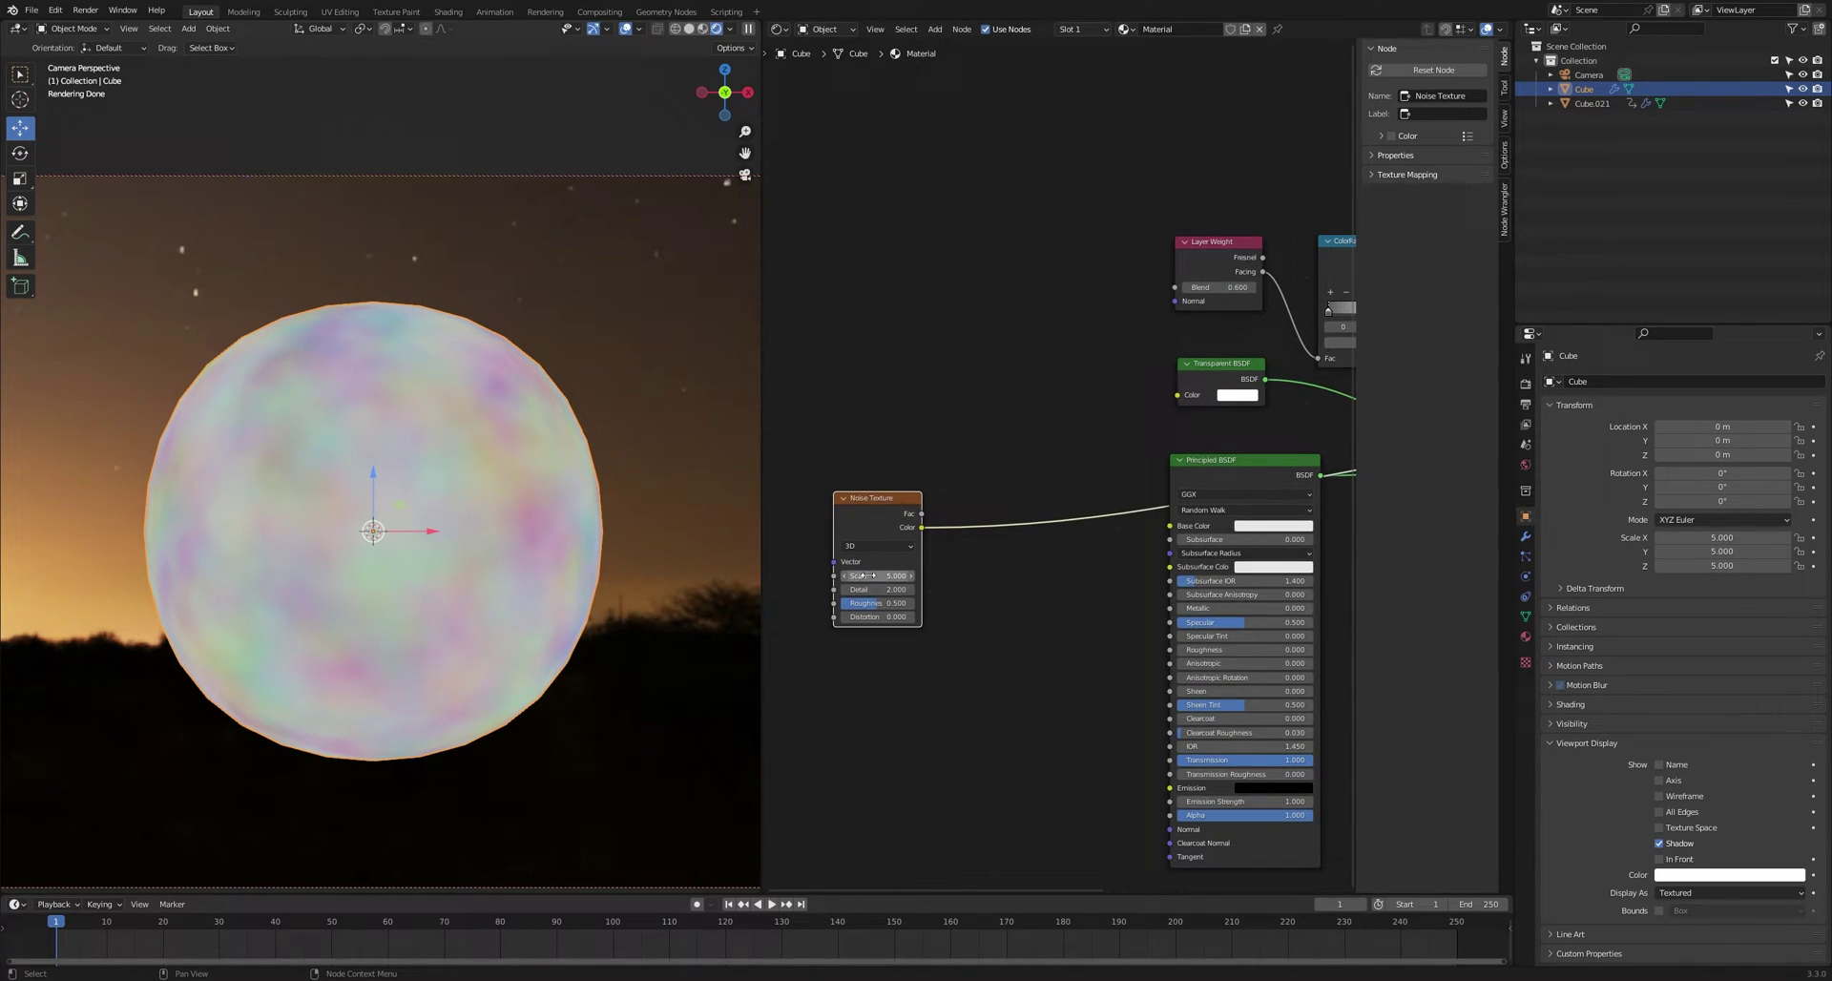
- Set the Noise Texture's Scale to 2, Detail to 15 and Roughness to 0.05
double_click(866, 575)
text(2)
key(Return)
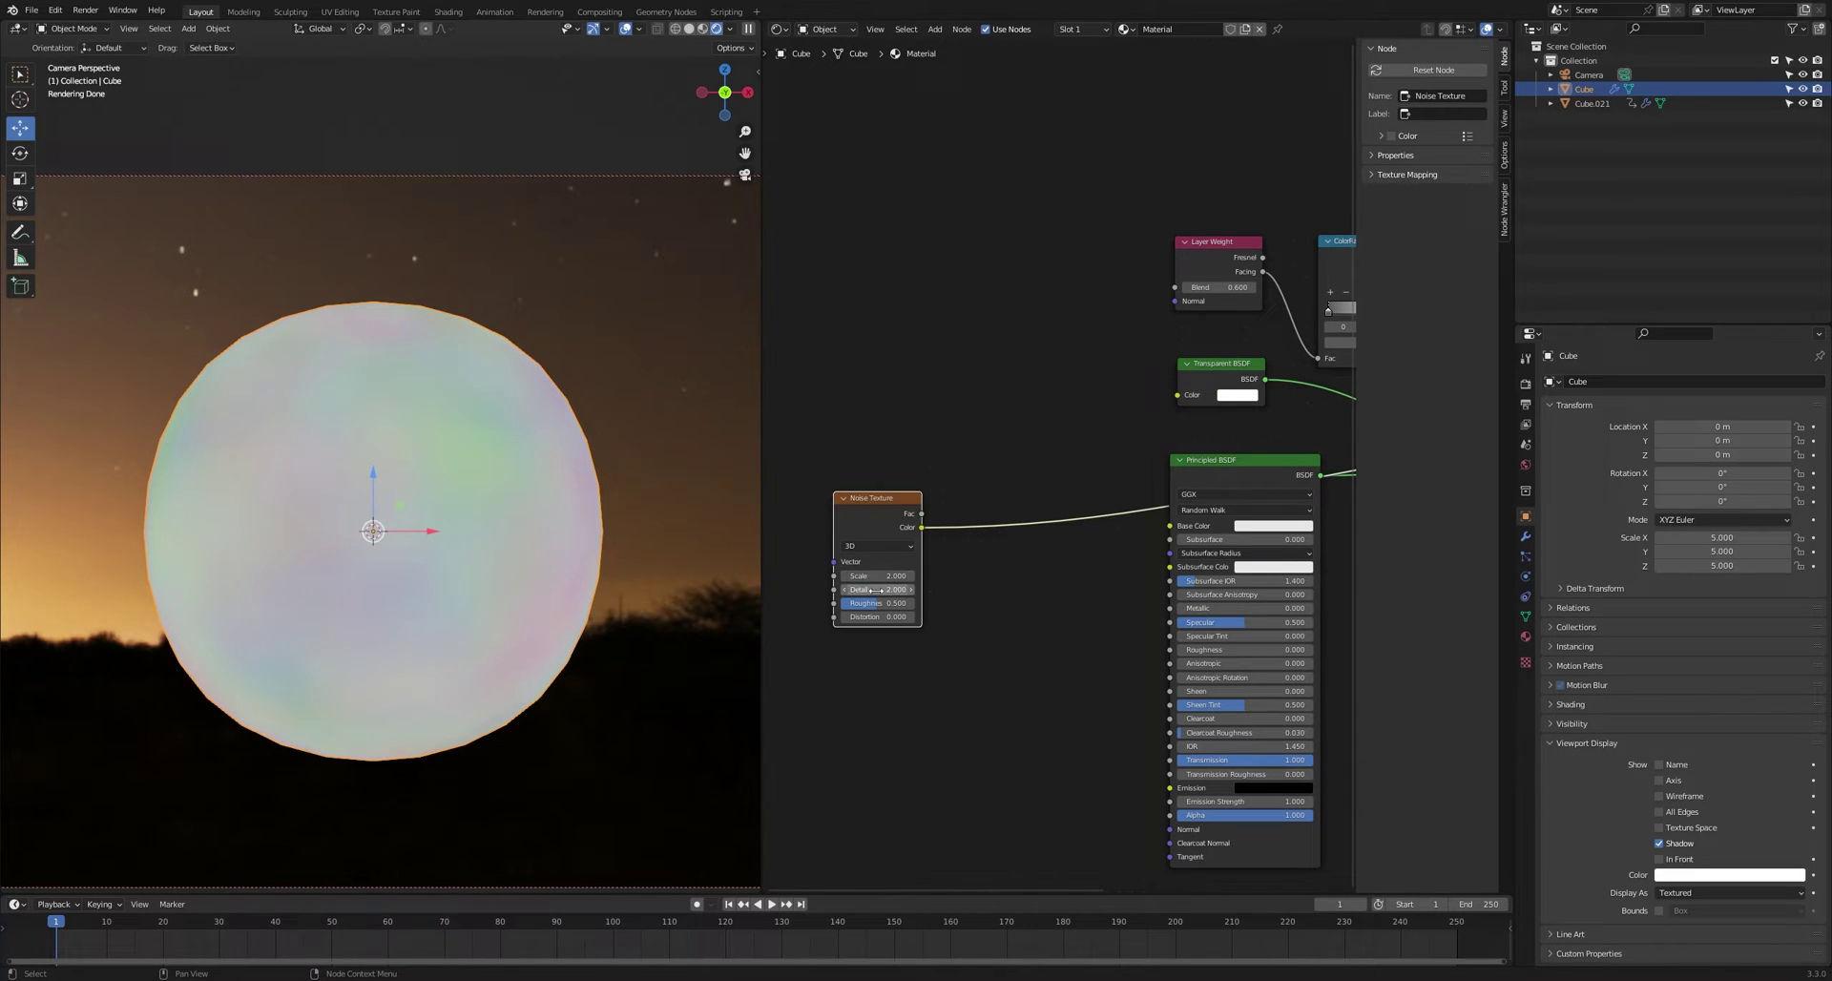
double_click(868, 588)
text(15)
key(Return)
double_click(870, 603)
text(0.05)
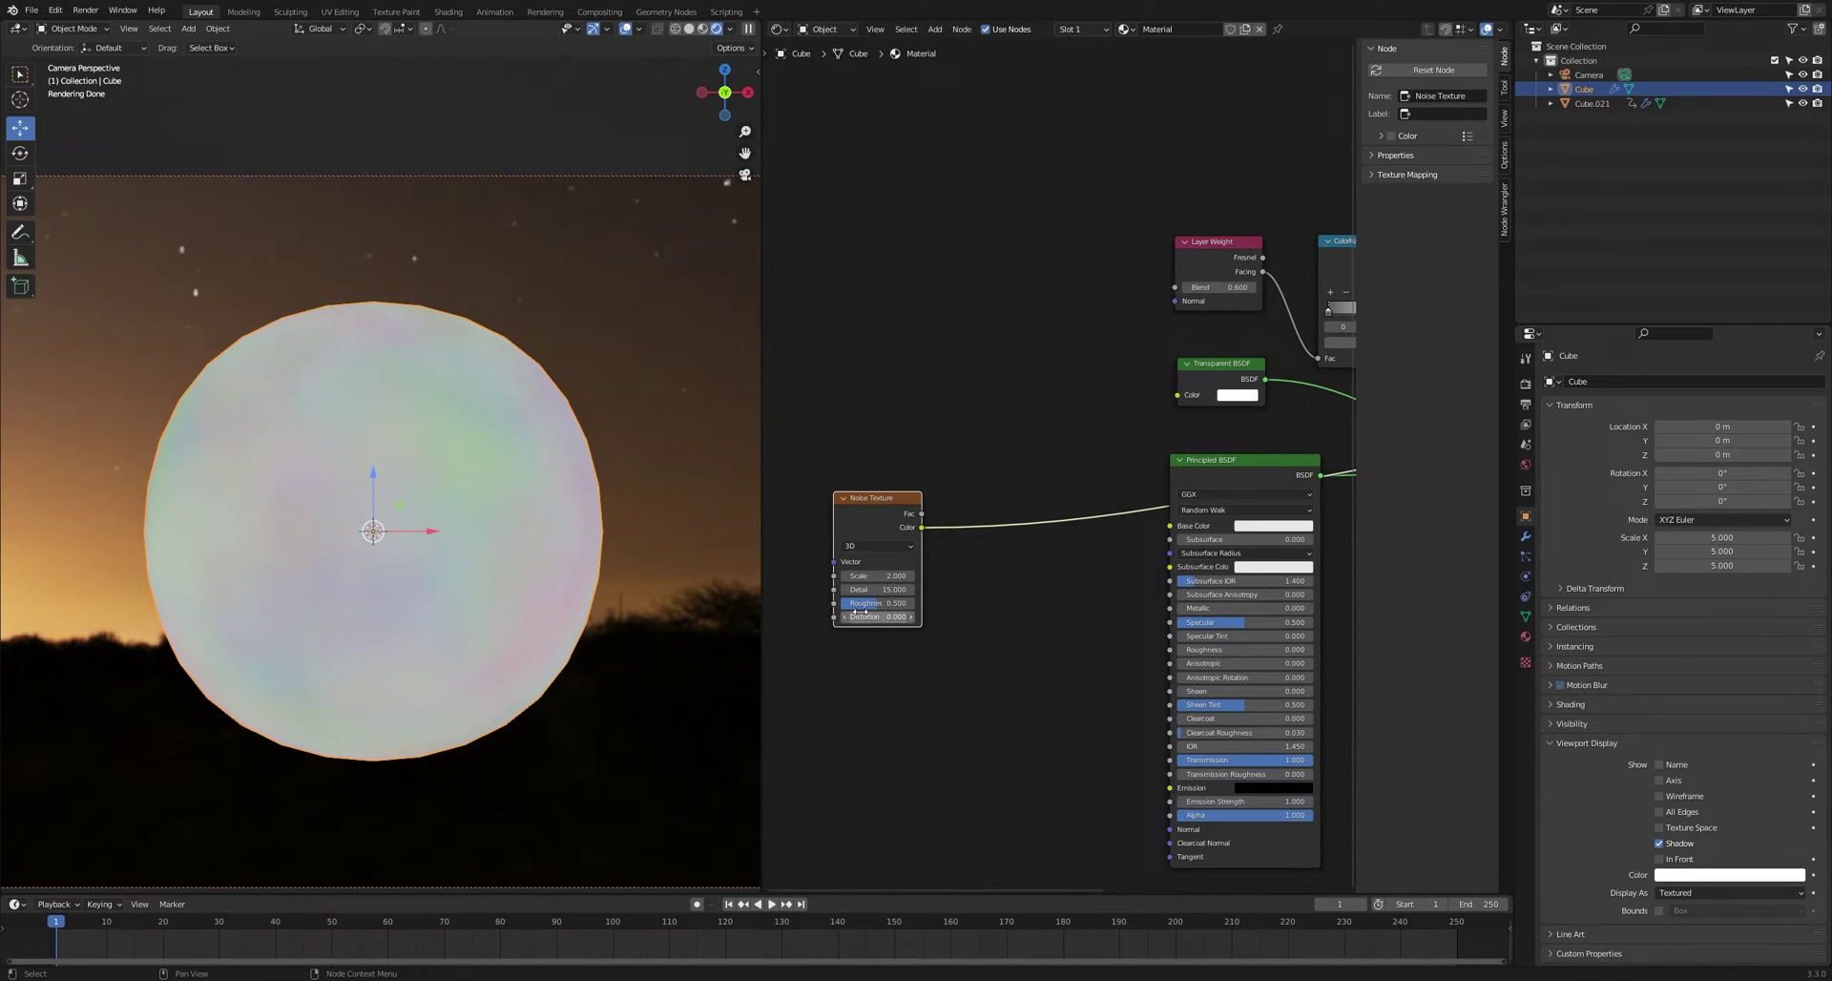
key(Return)
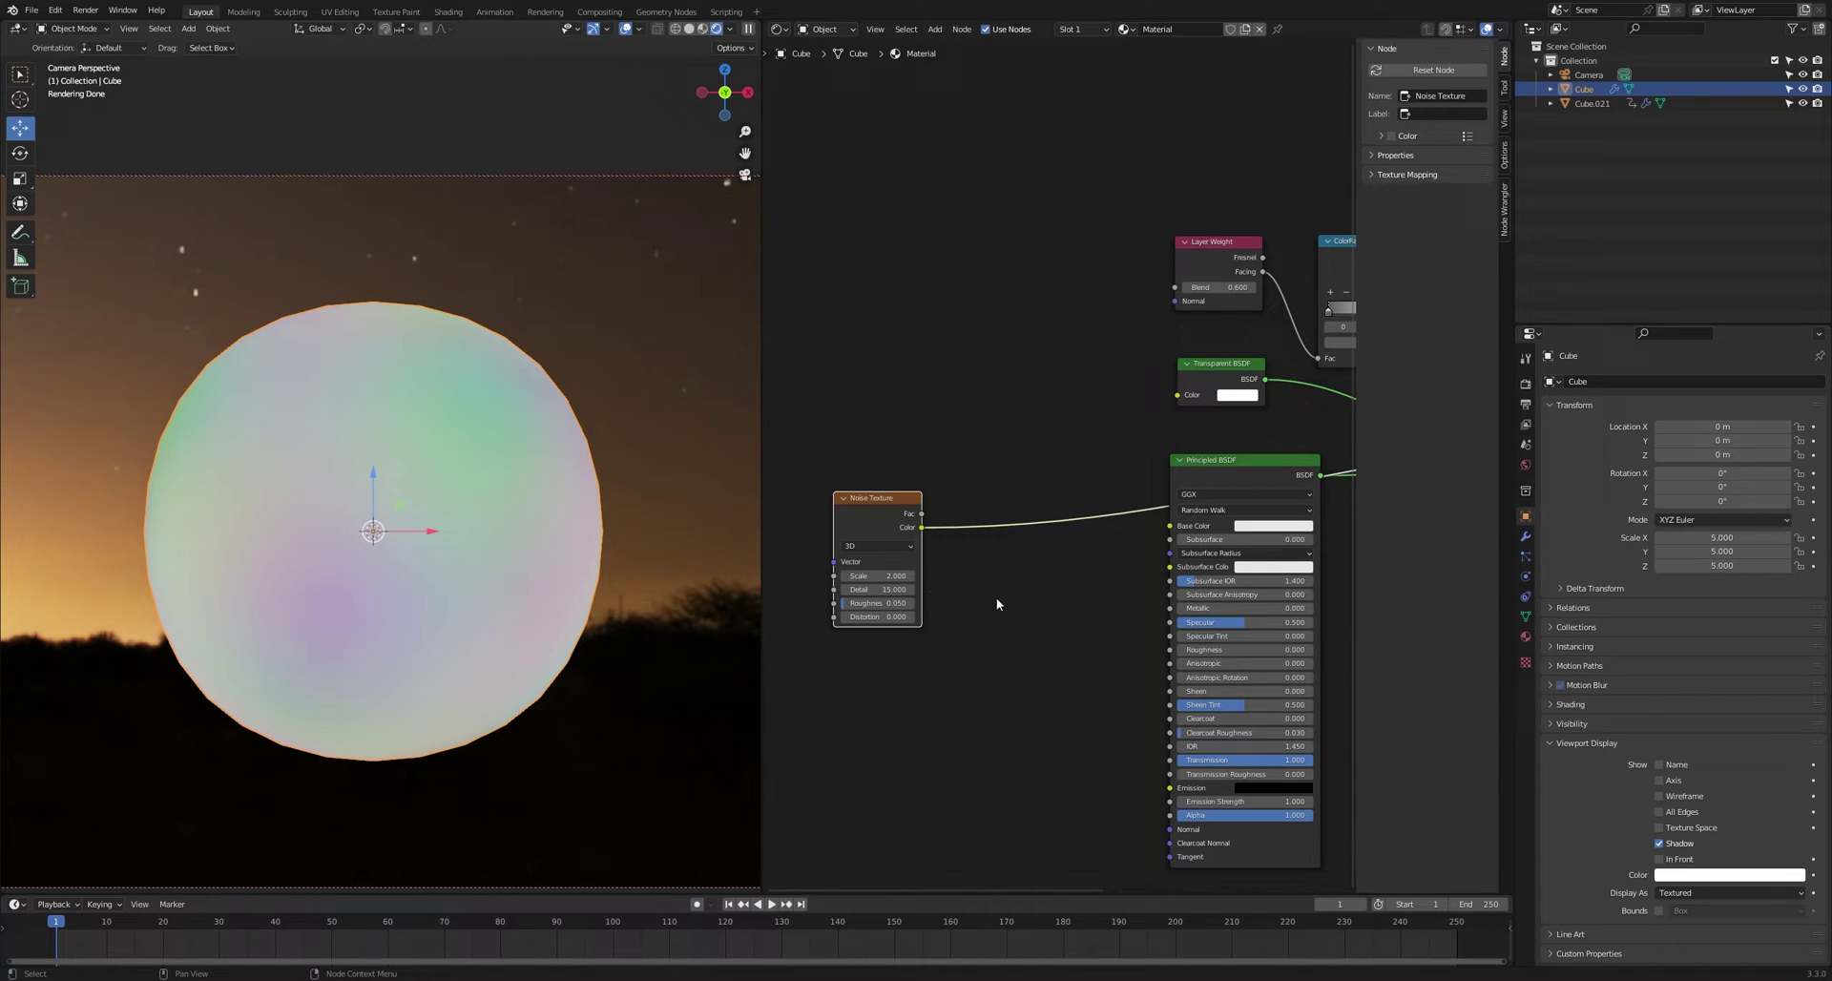
middle_drag(1001, 601, 1103, 605)
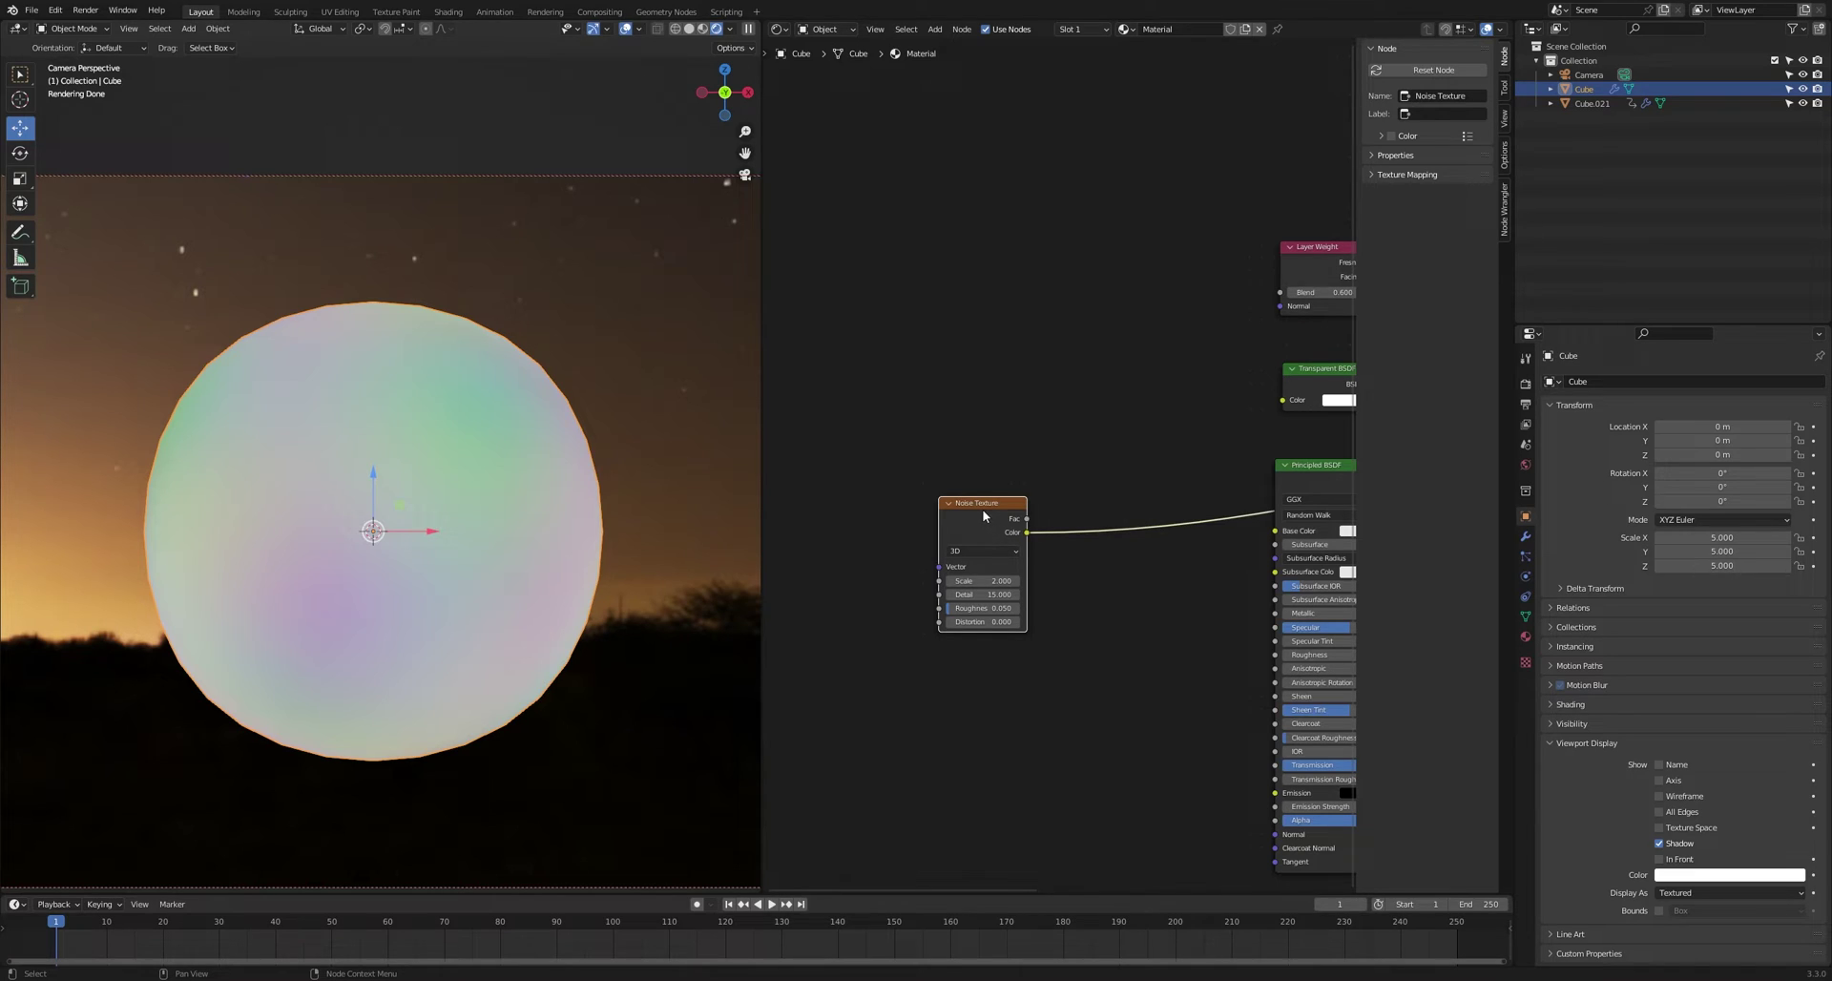
- Add a Texture Coordinate node without a Mapping node and connect its Object output to the Noise Texture's Vector
key(ctrl+t)
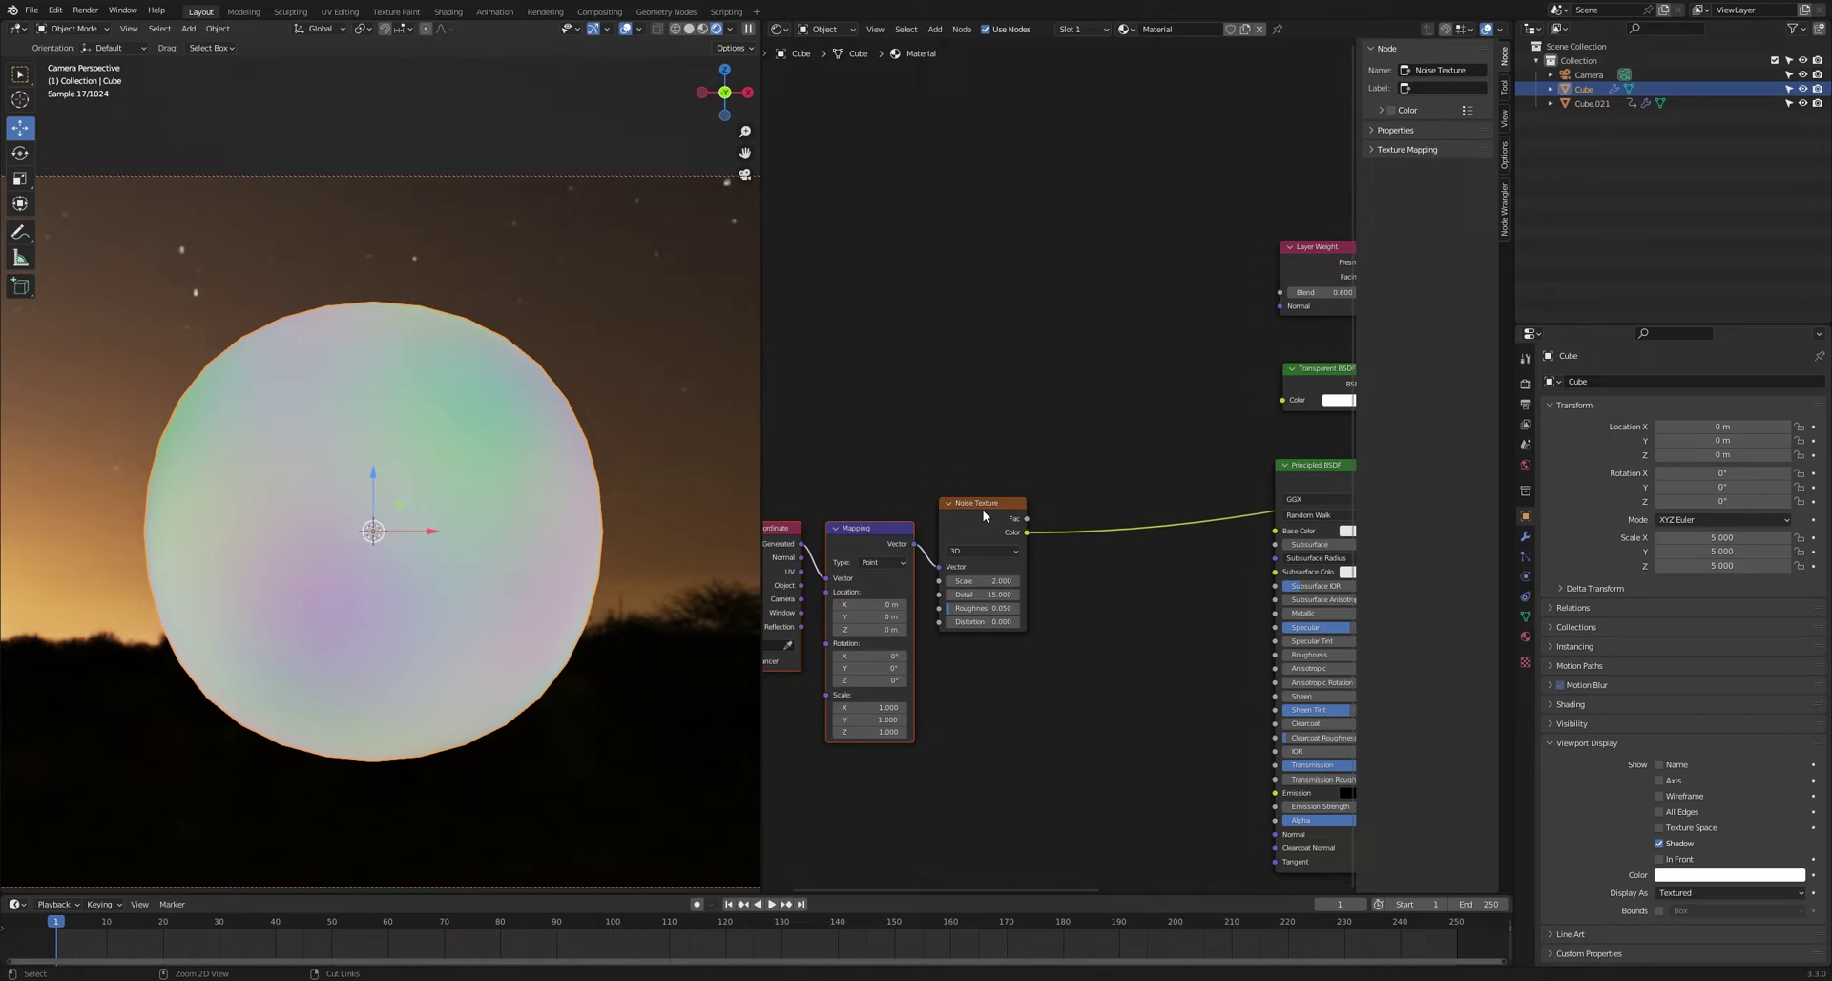
ctrl+scroll(983, 513, up, 3)
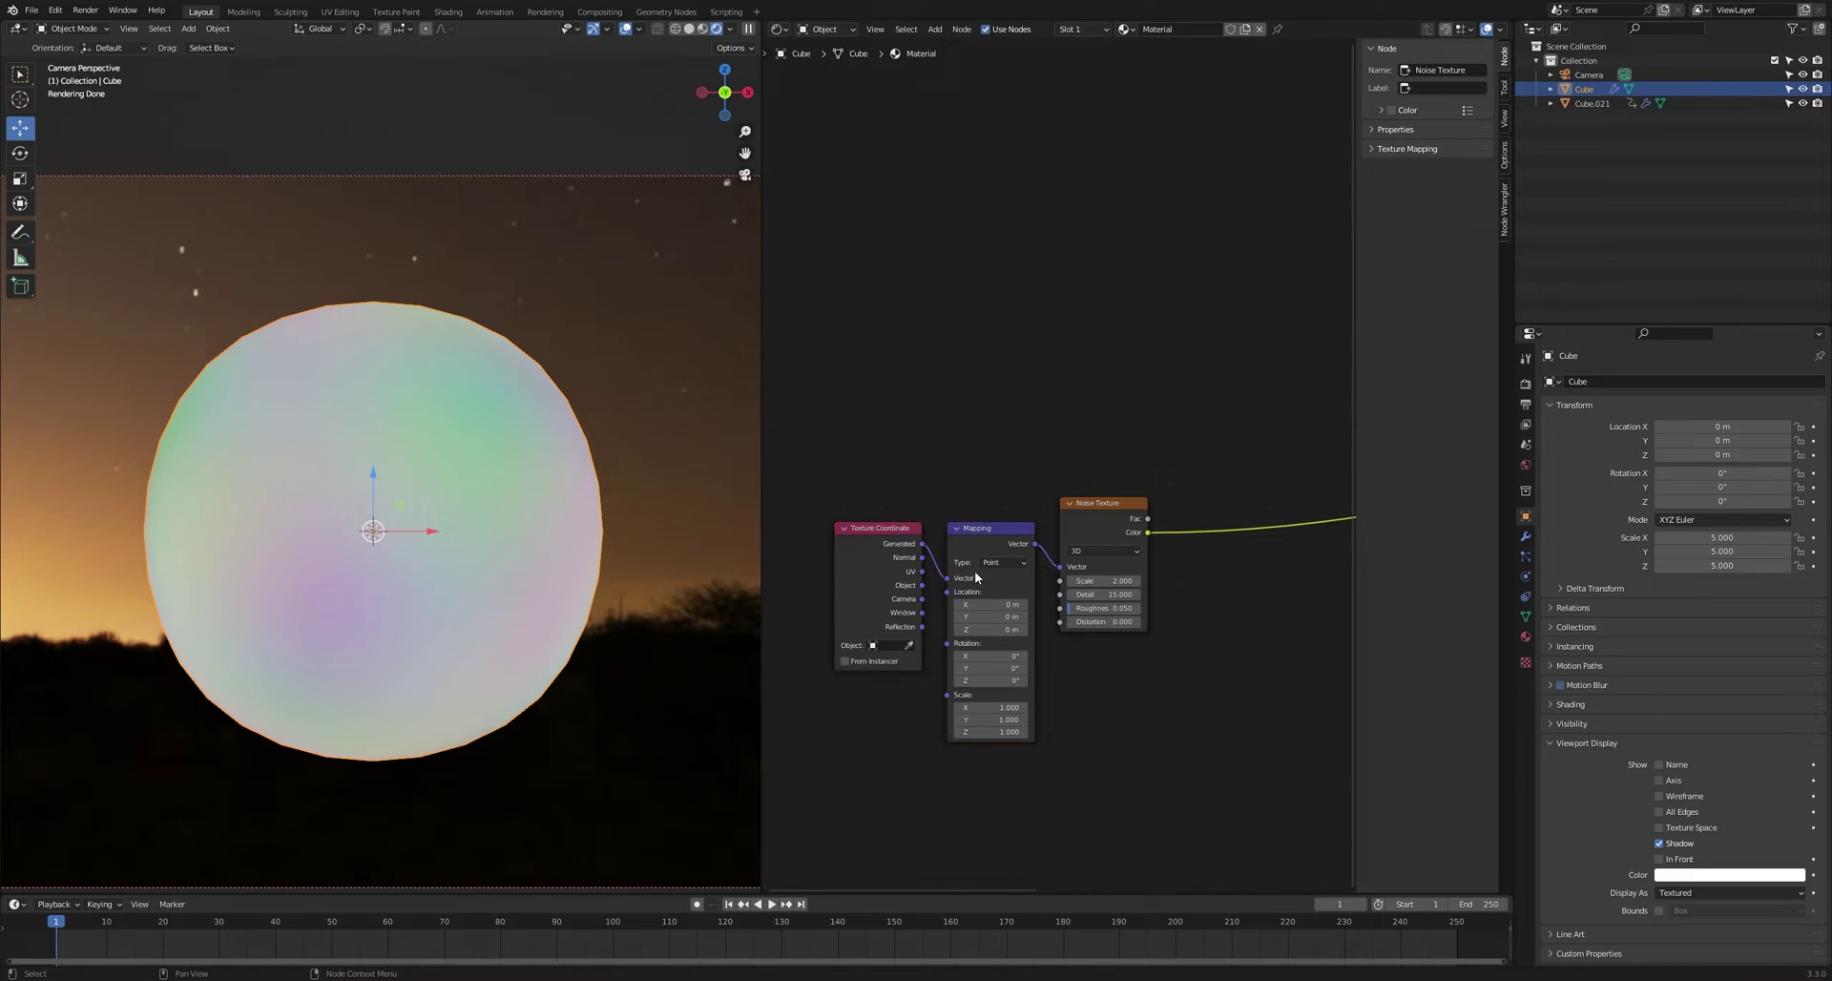
click(971, 535)
key(x)
drag(880, 536, 956, 518)
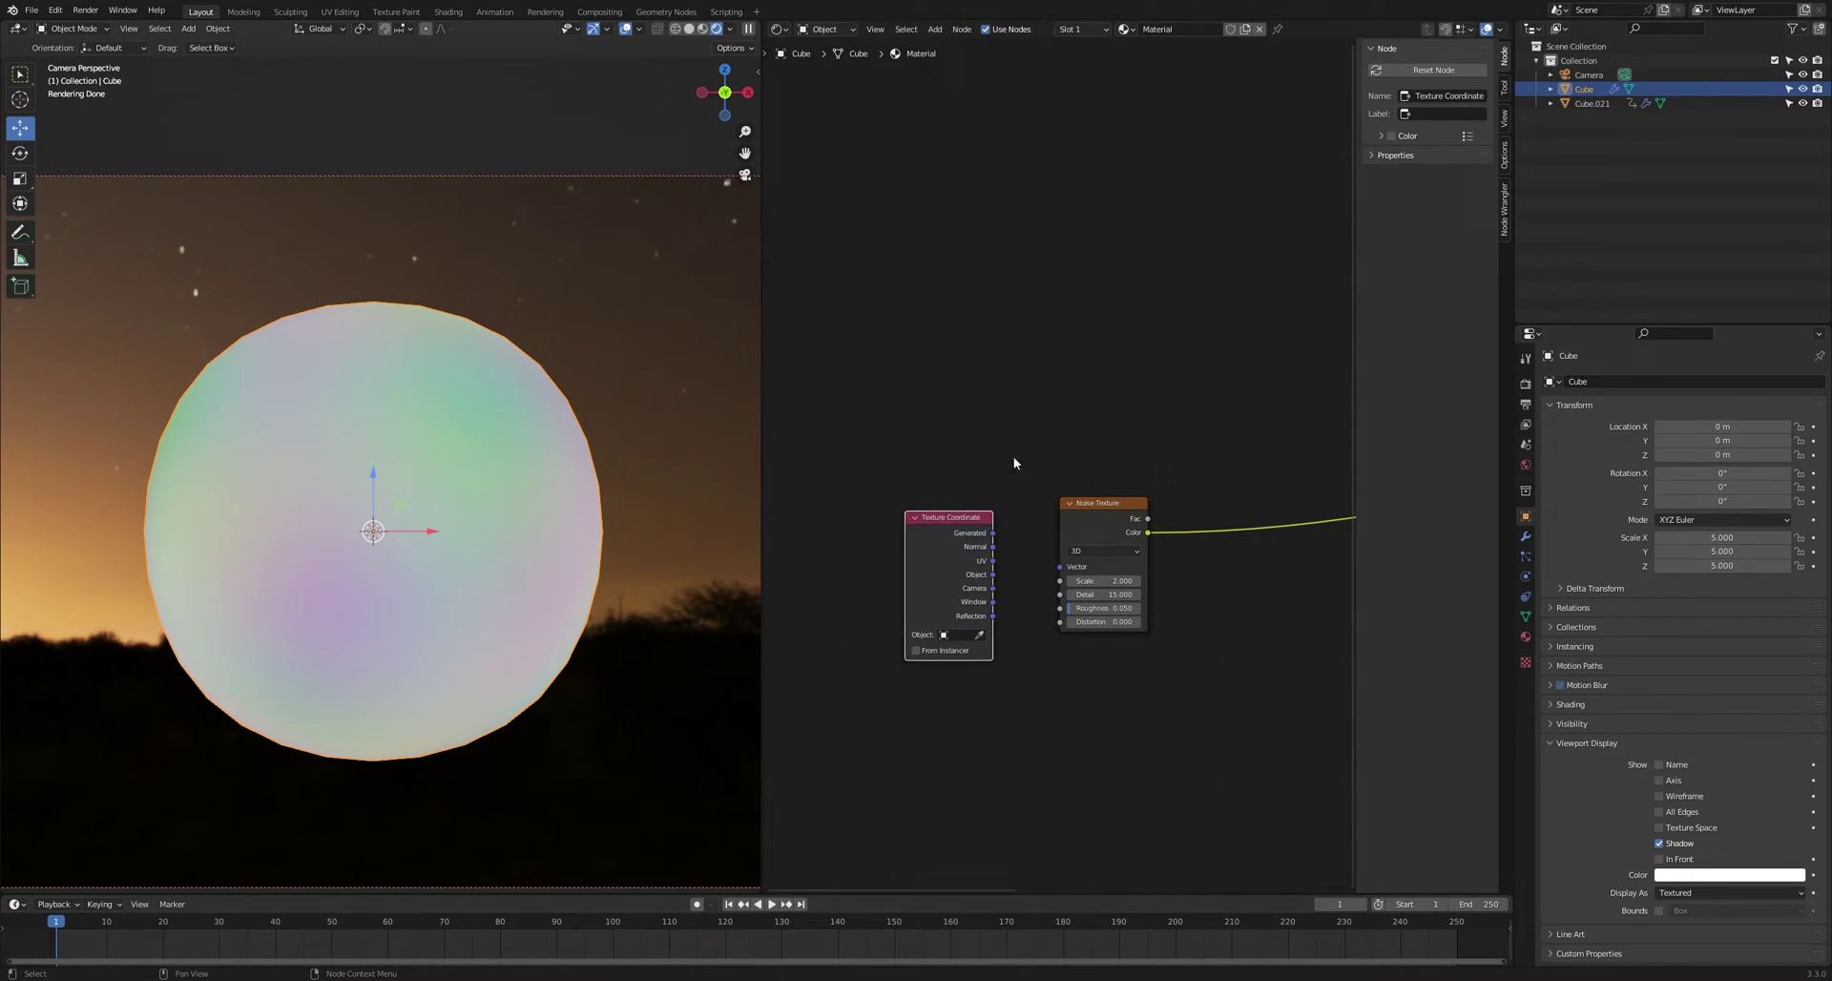
click(1014, 460)
middle_drag(965, 471, 946, 474)
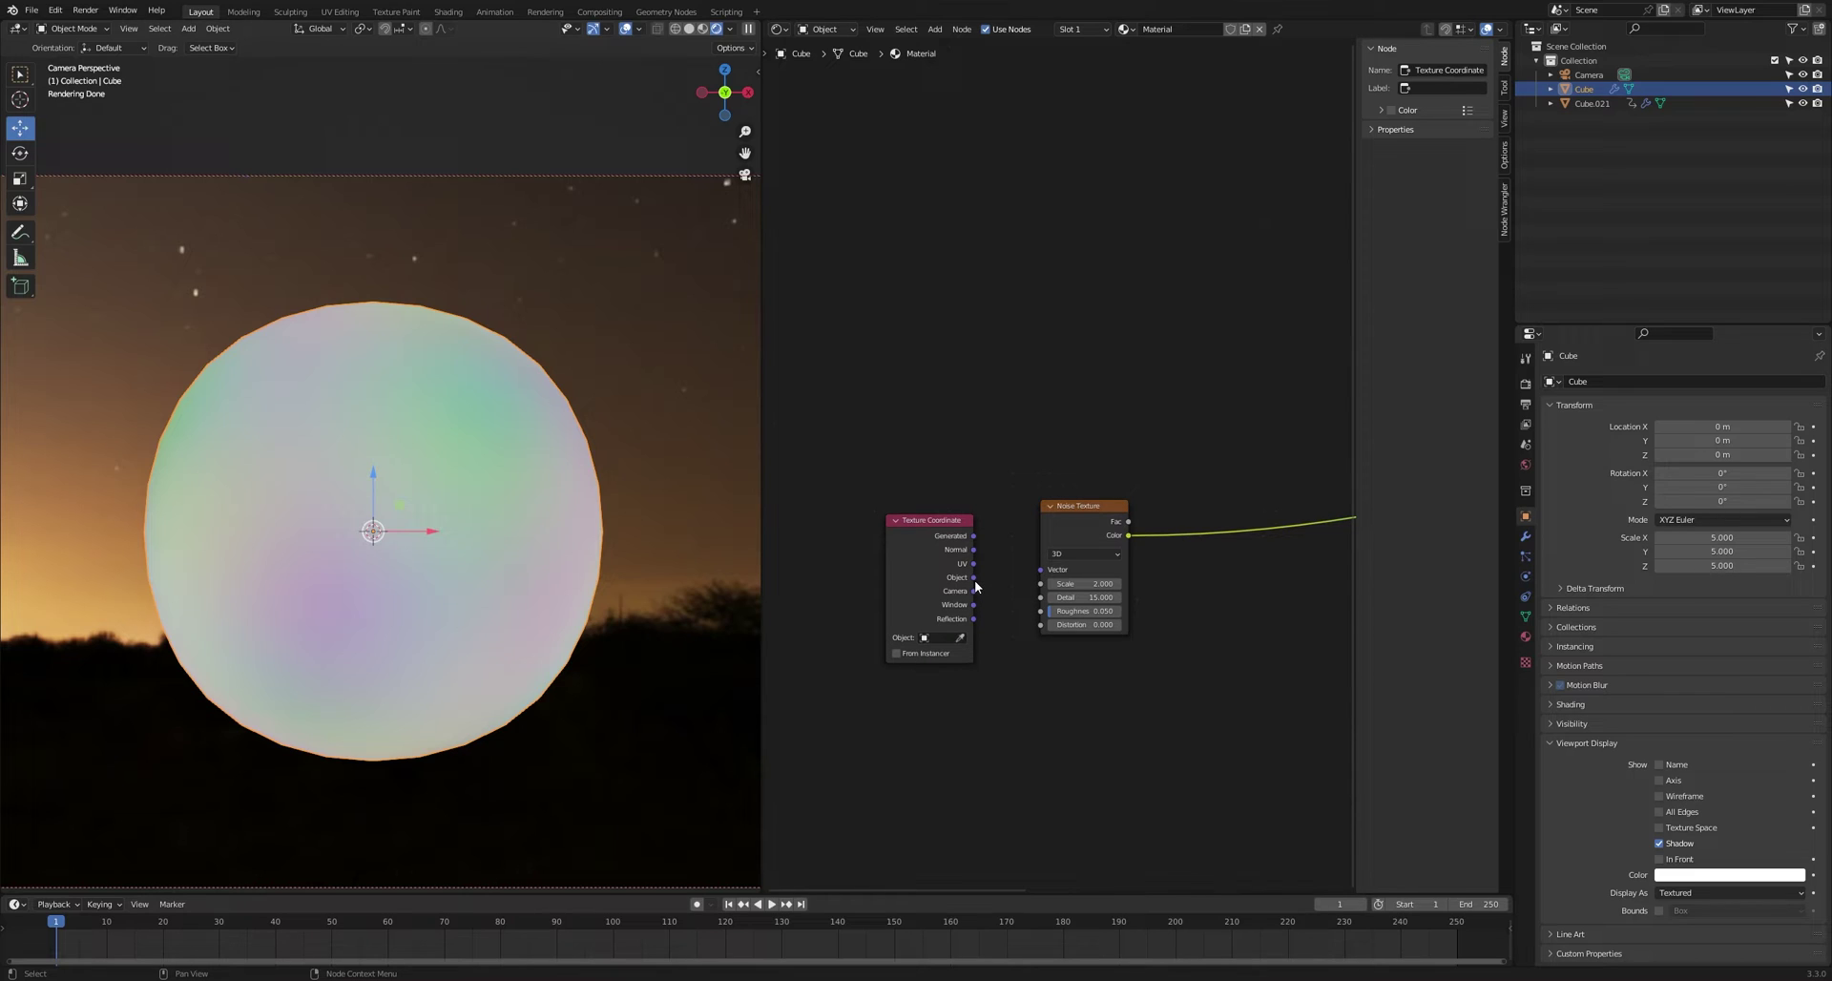
drag(974, 578, 1041, 570)
- Connect the Noise Texture's Color to the Principled BSDF's Base Color and reconnect the Mix Shader to the Material Output
middle_drag(1128, 685, 939, 737)
middle_drag(1027, 630, 993, 633)
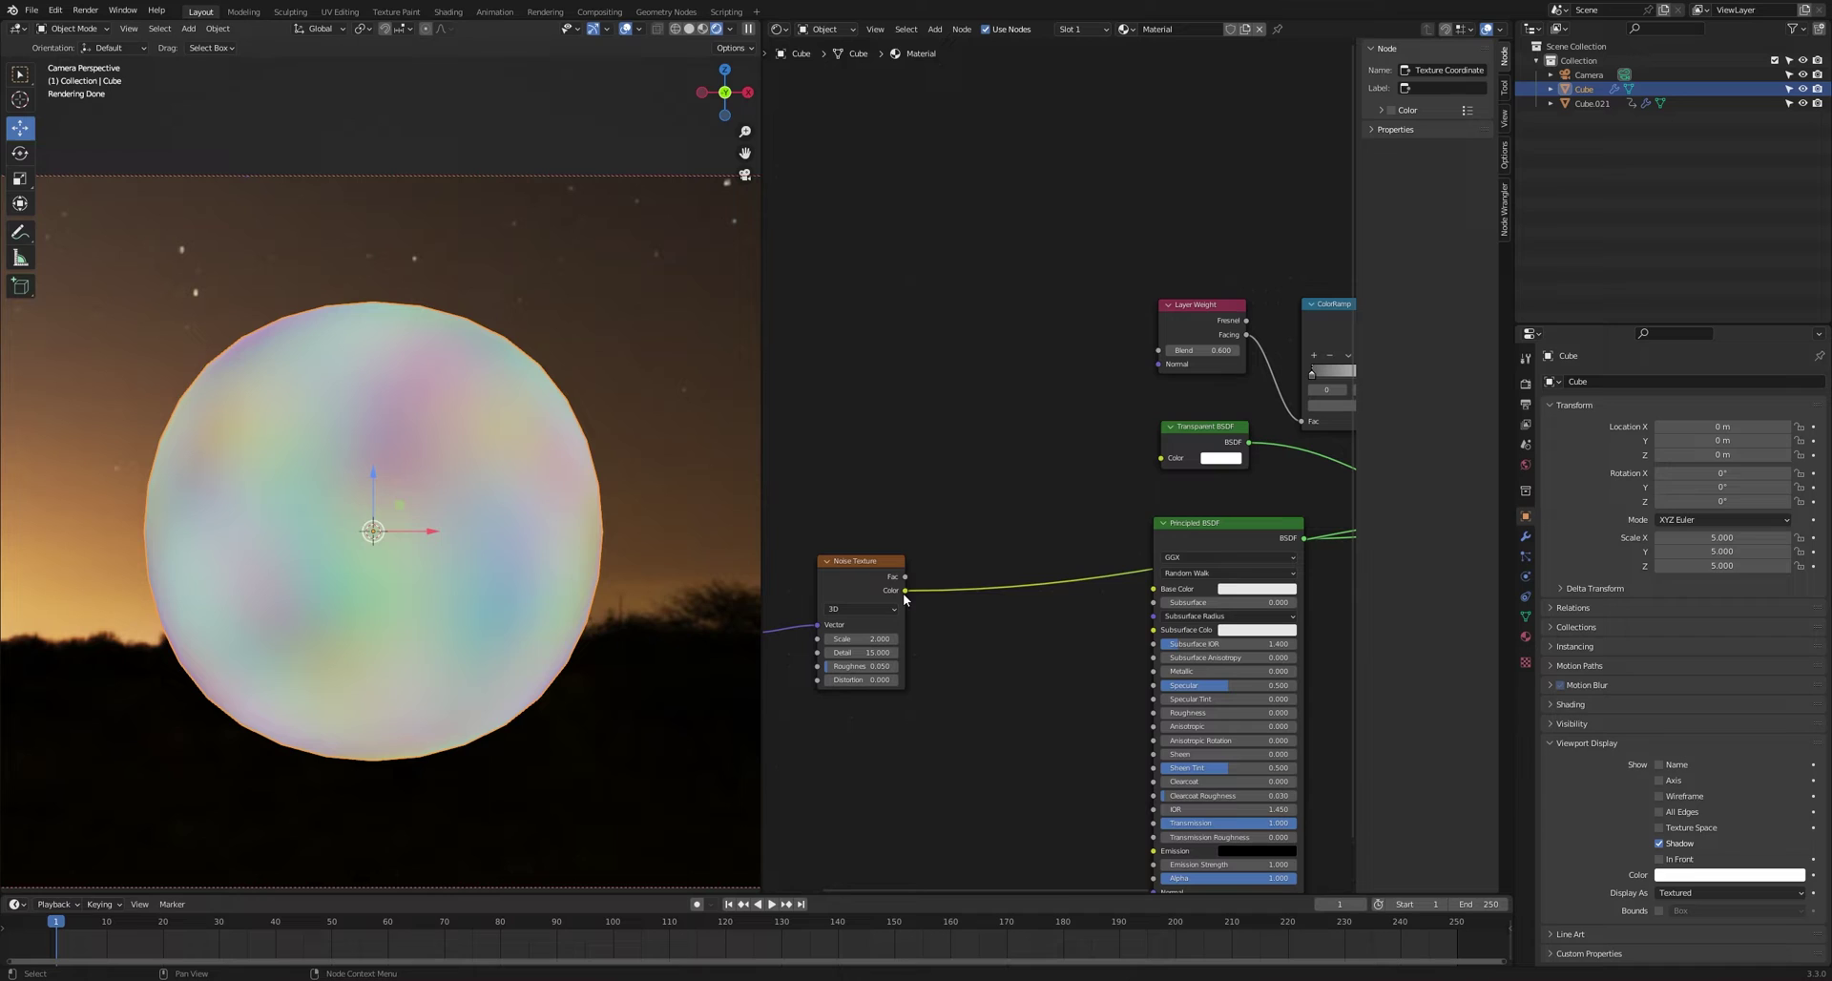
scroll(1064, 576, down, 1)
scroll(1063, 576, right, 5)
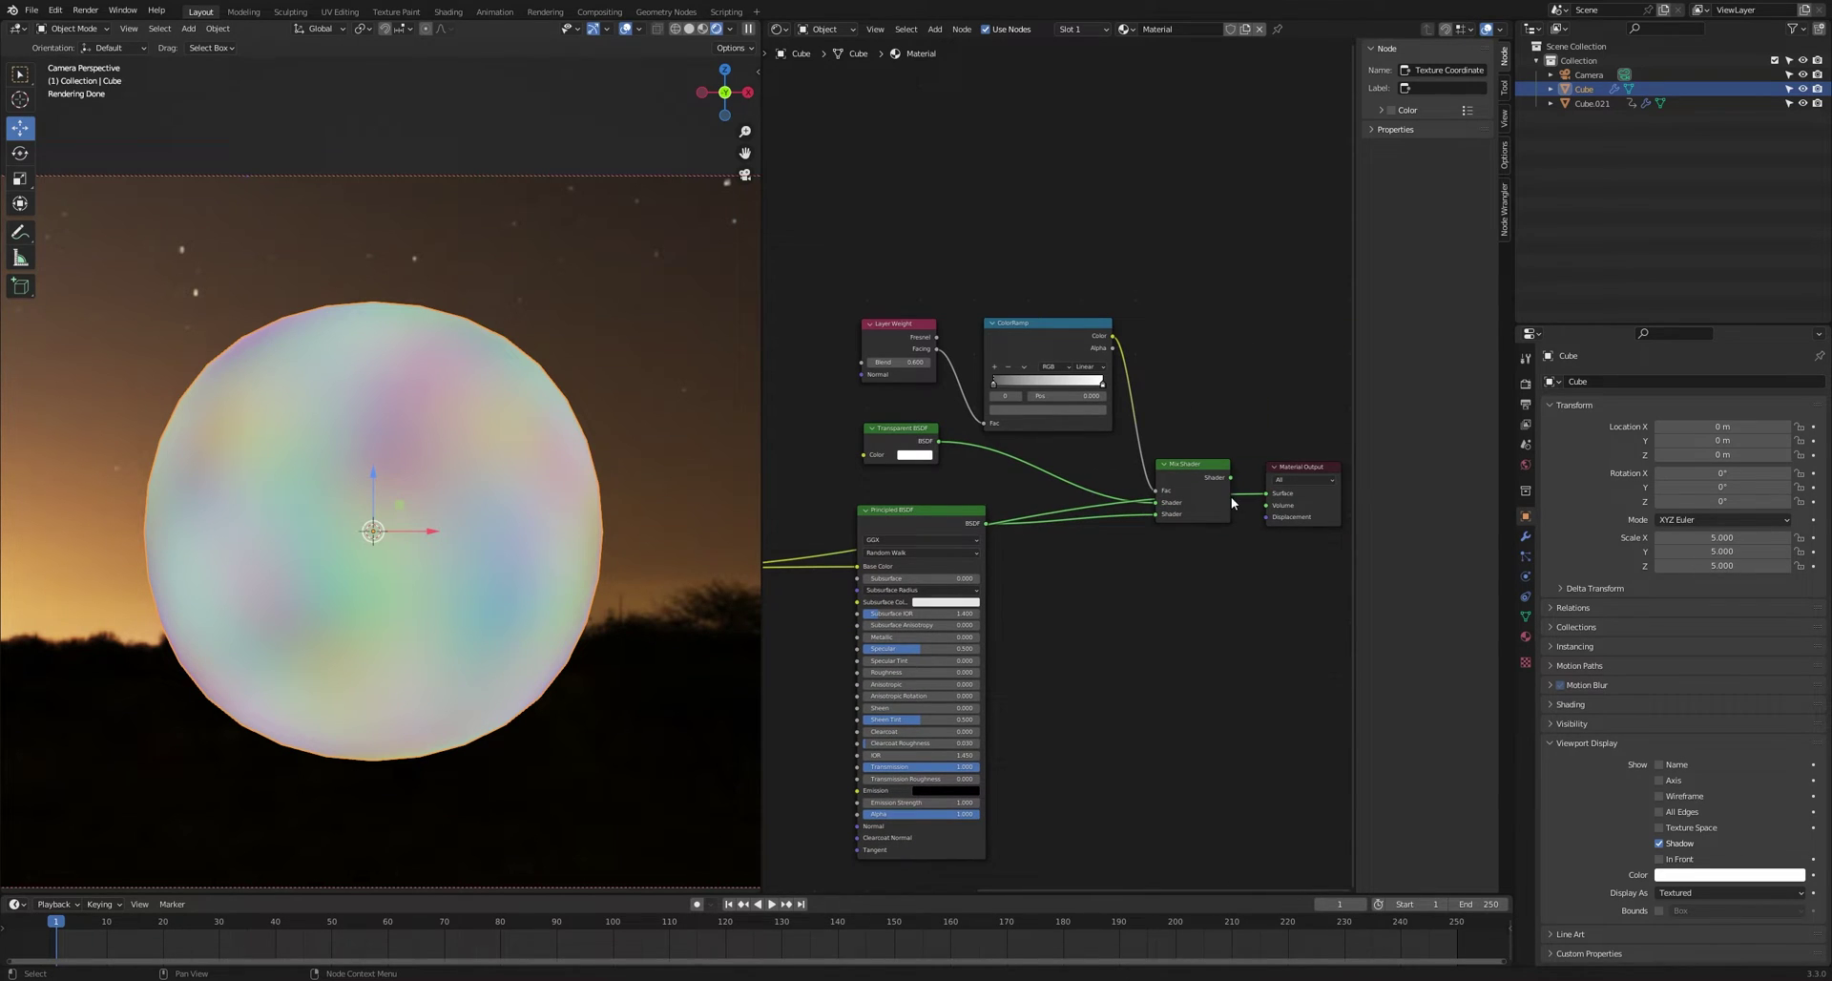
ctrl+shift+click(1193, 471)
middle_drag(1142, 603, 1424, 559)
- Add an area light and place it above and to the right of the large sphere
scroll(435, 540, down, 4)
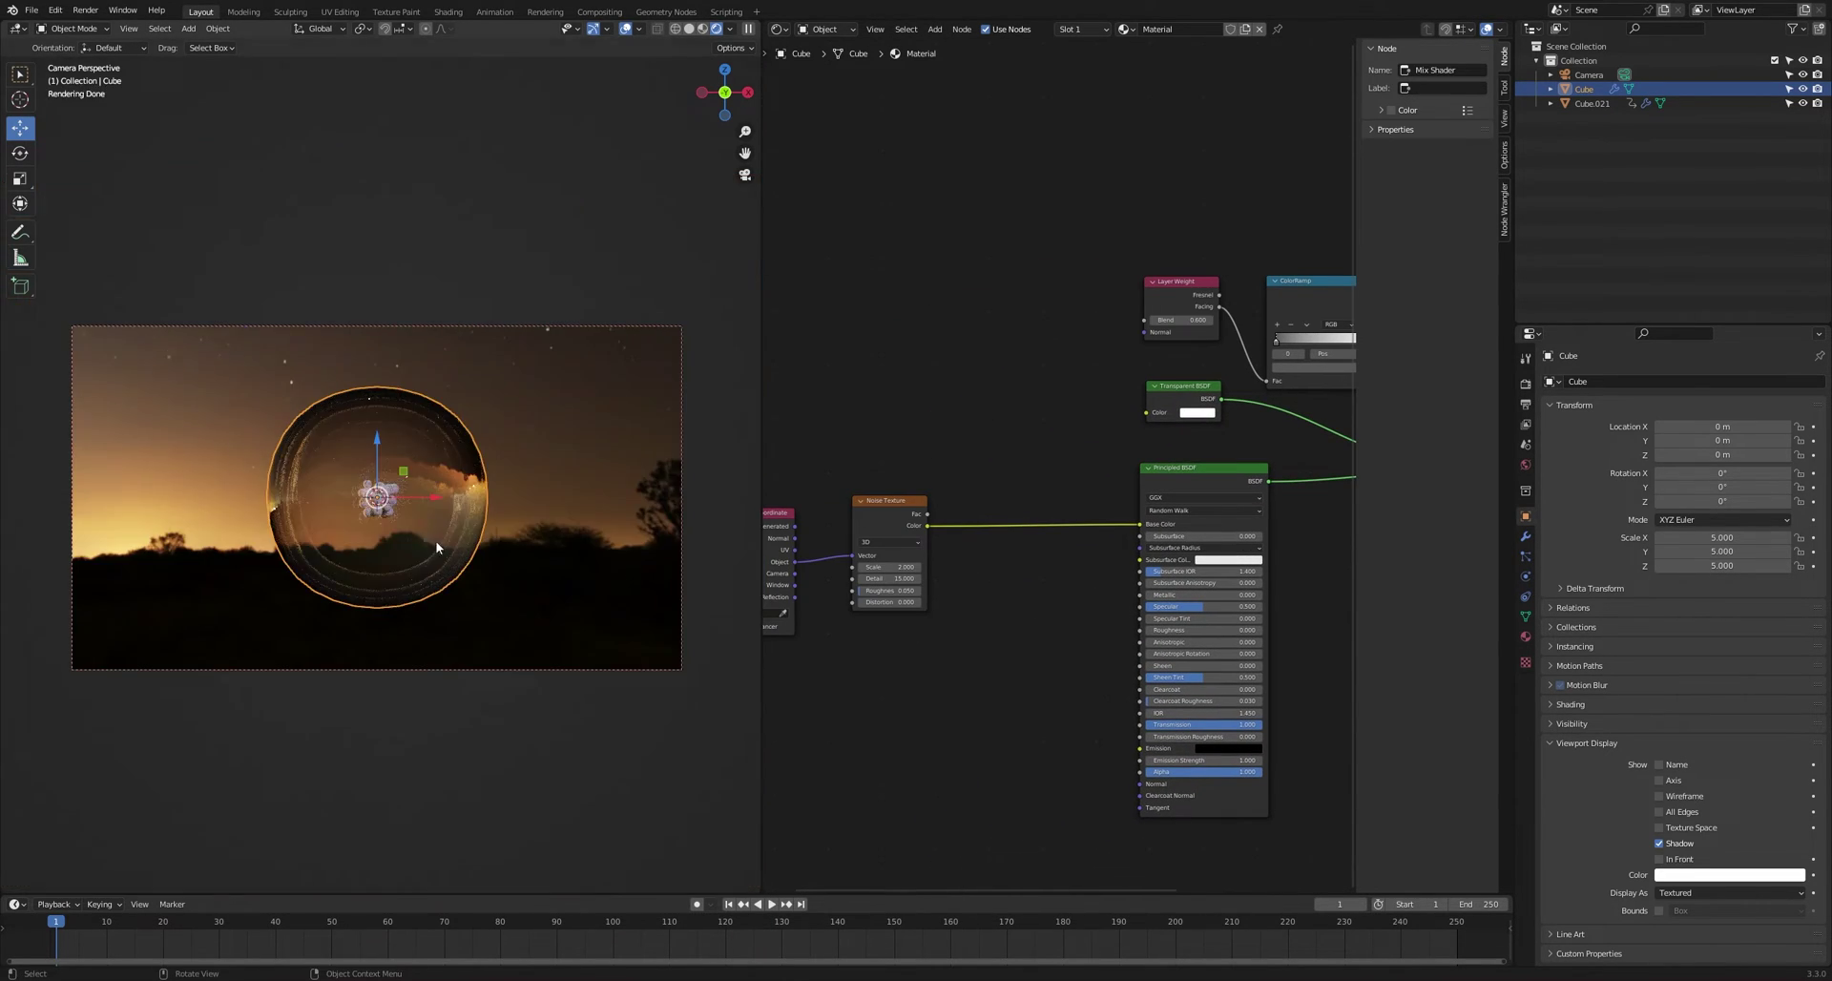
key(shift+a)
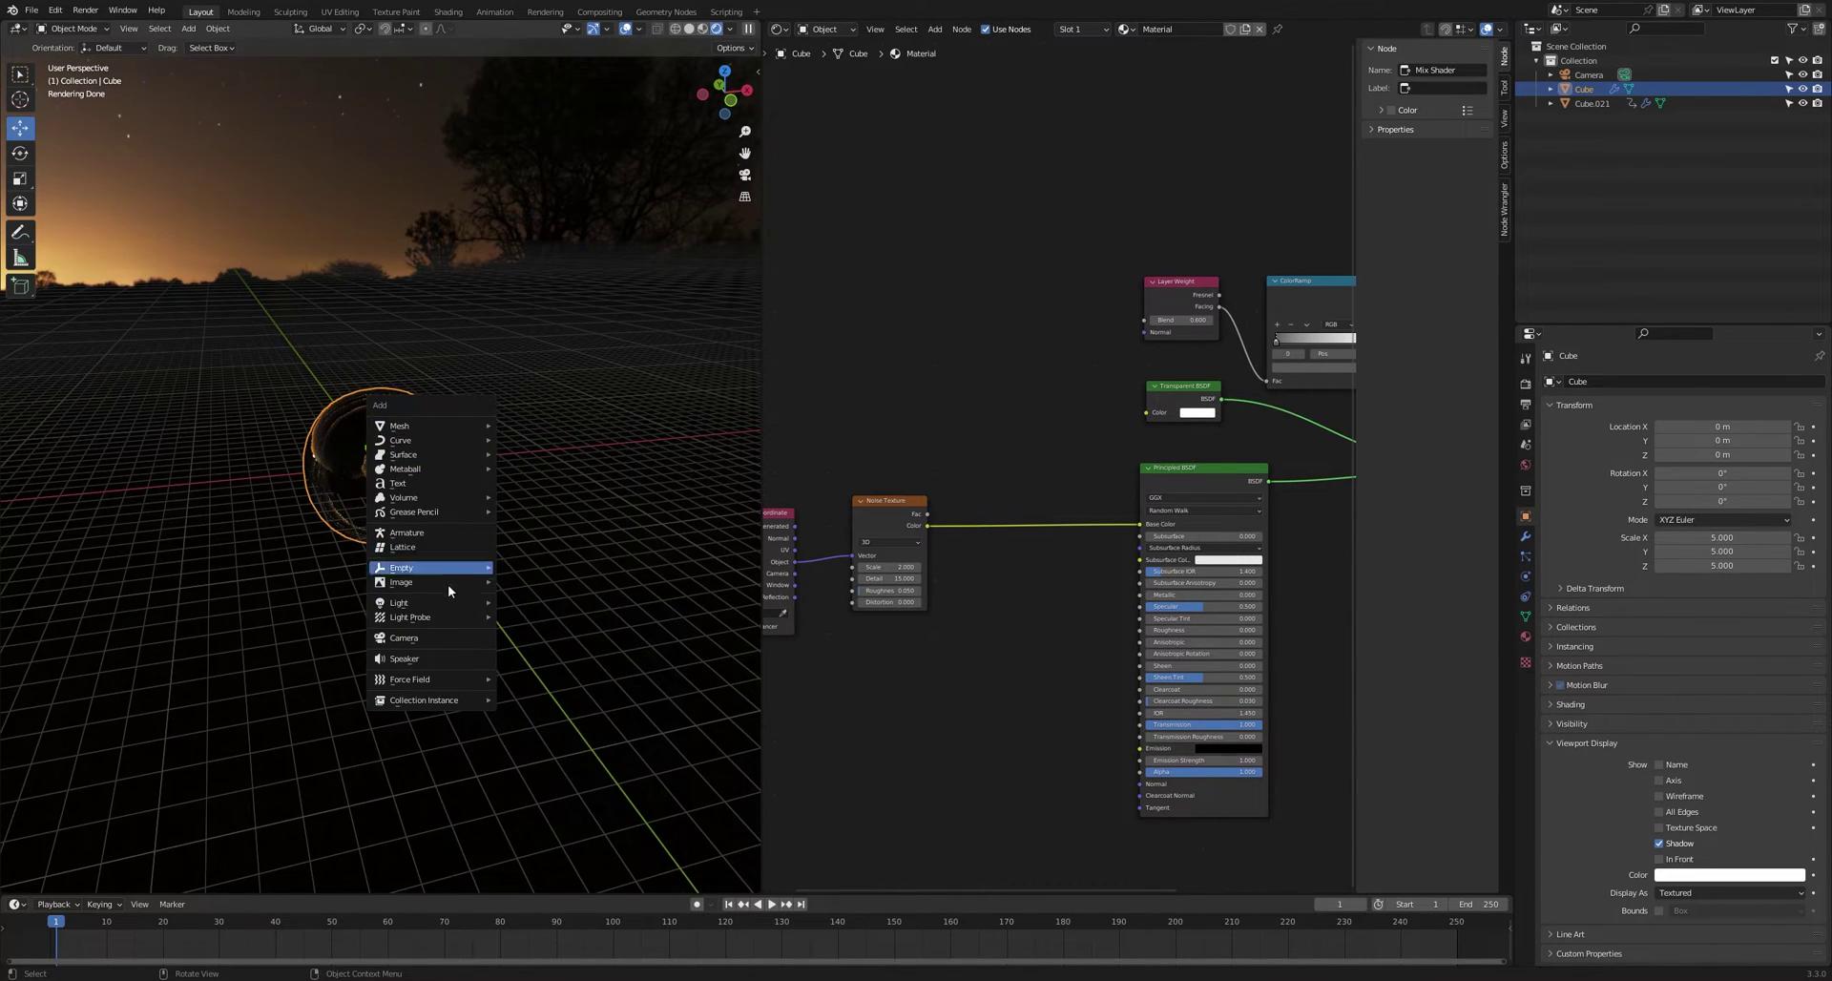
mouse_move(448, 602)
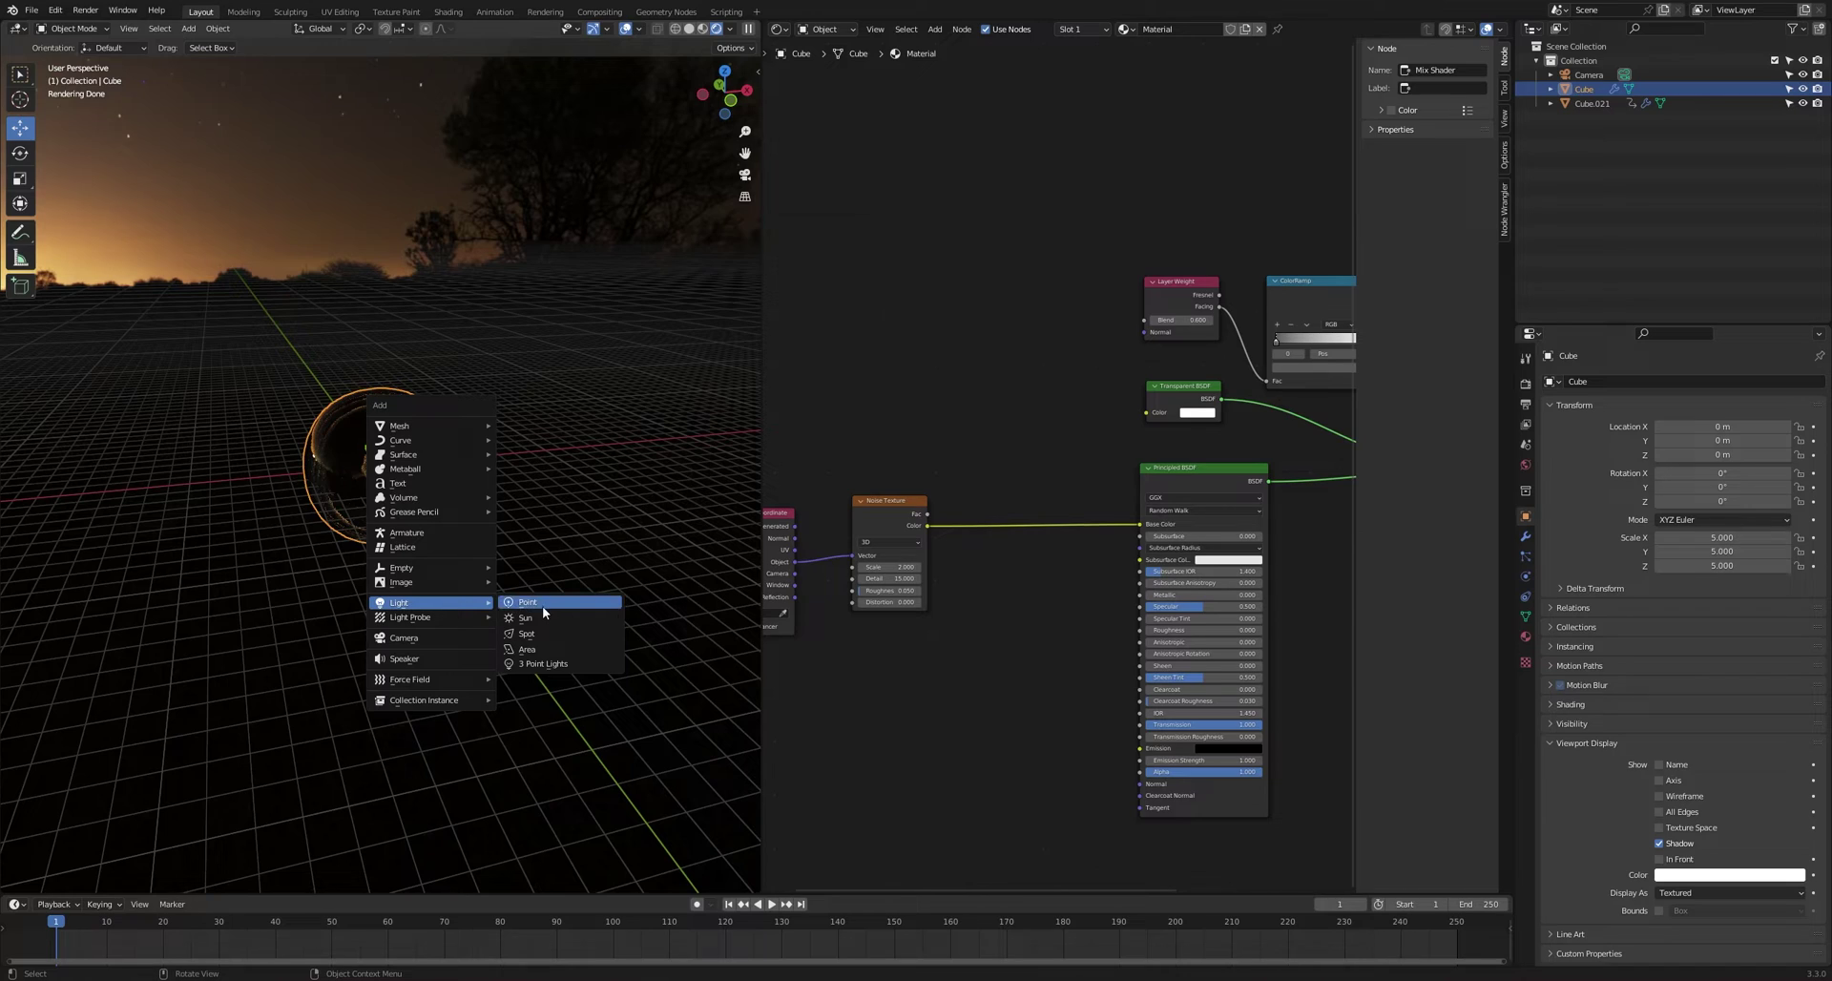
click(540, 649)
key(KP_1)
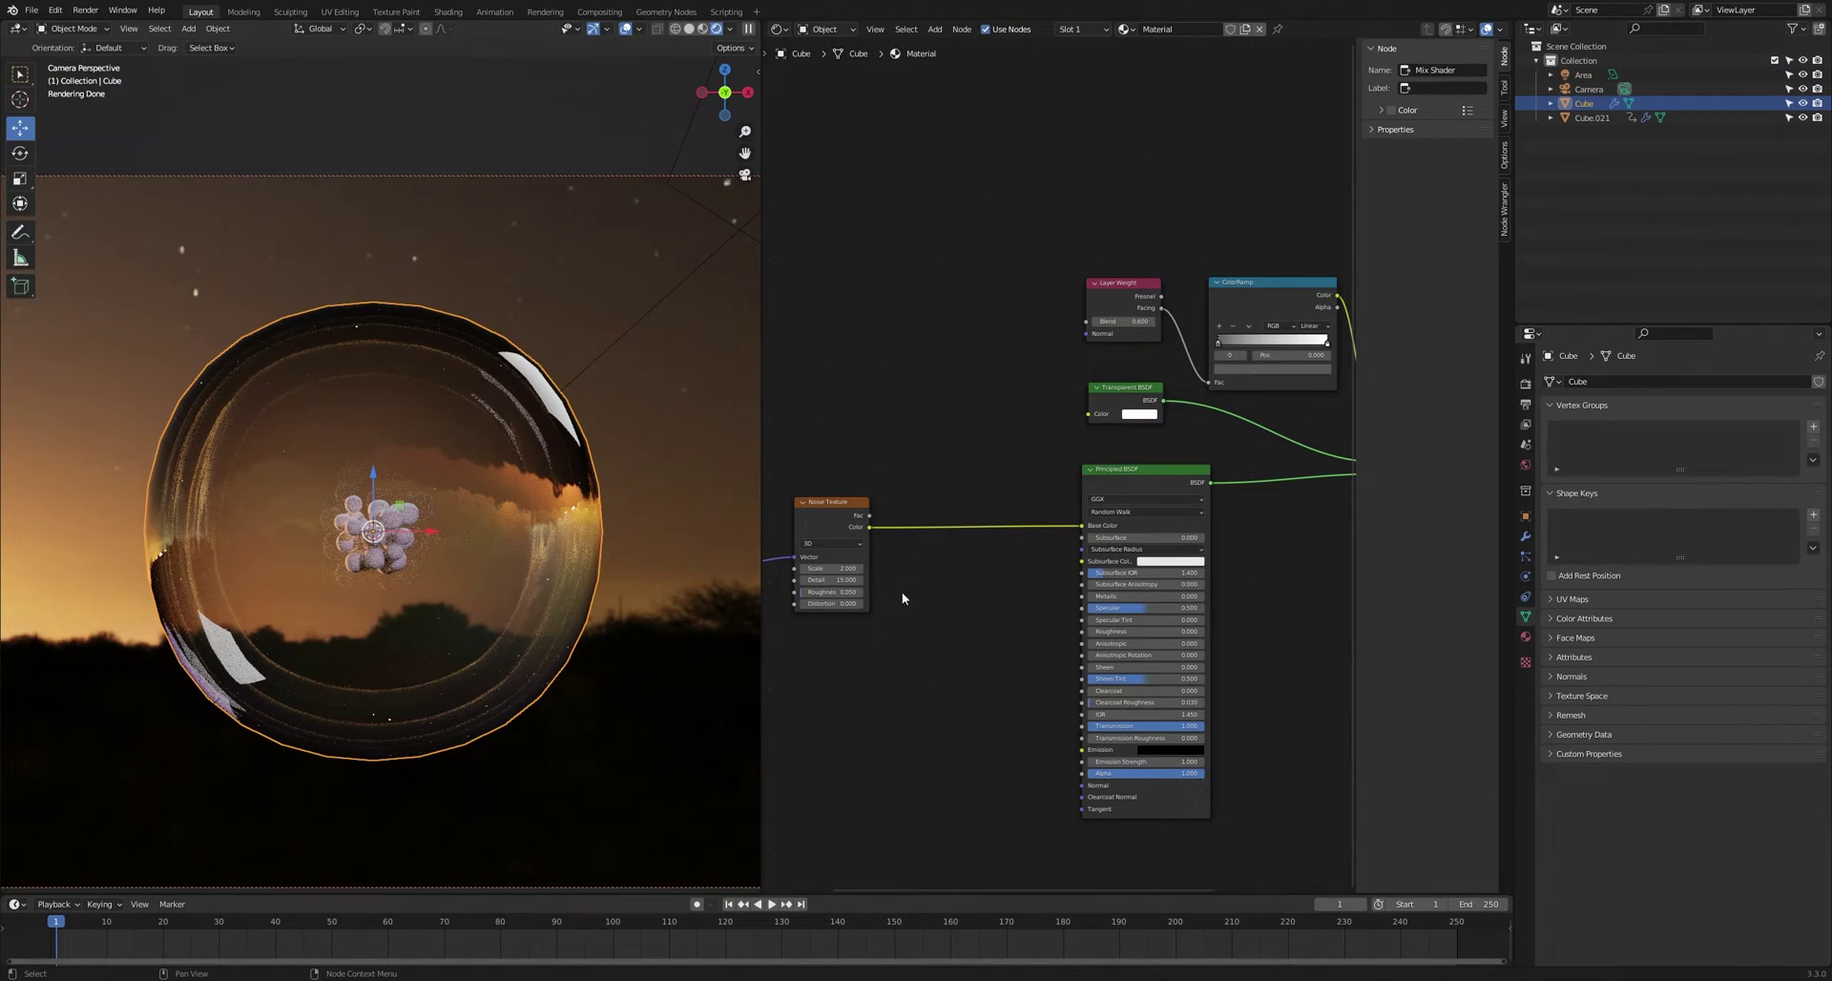
- Add a Bump node between the Noise Texture's Color output, wired to Height, and the Principled BSDF's Normal input
key(shift+a)
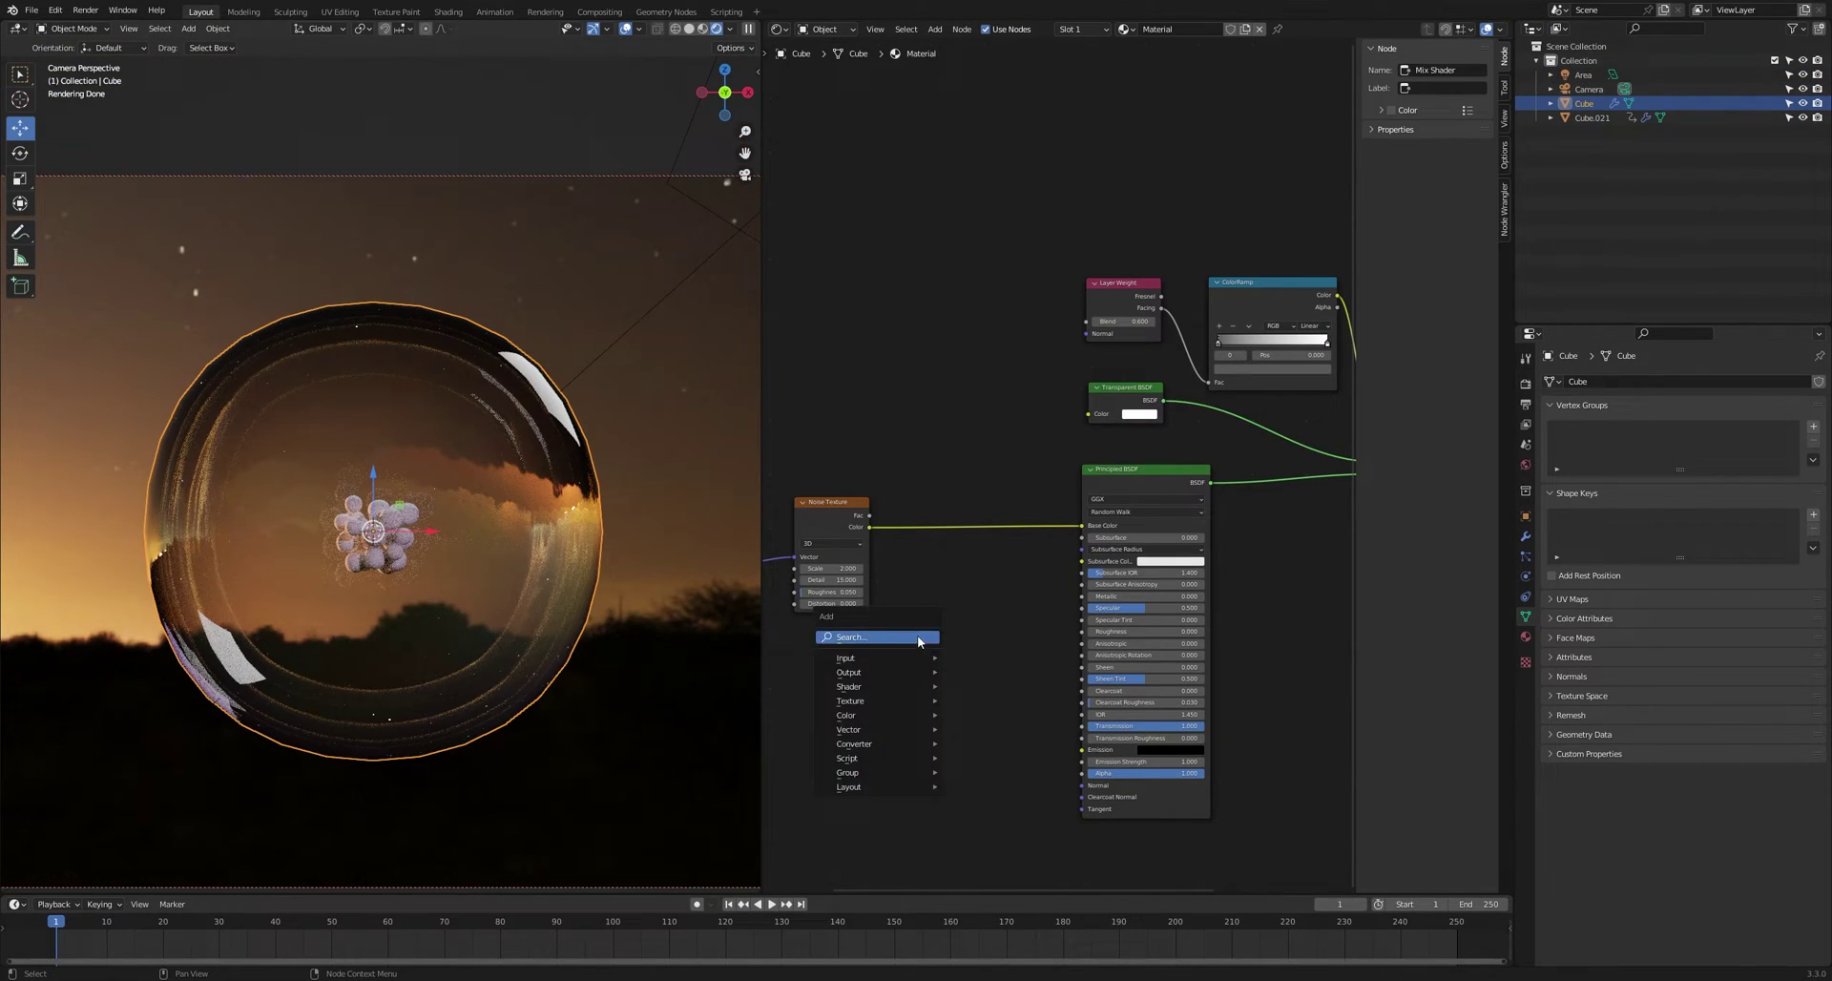
click(918, 638)
text(bump)
key(Return)
click(936, 791)
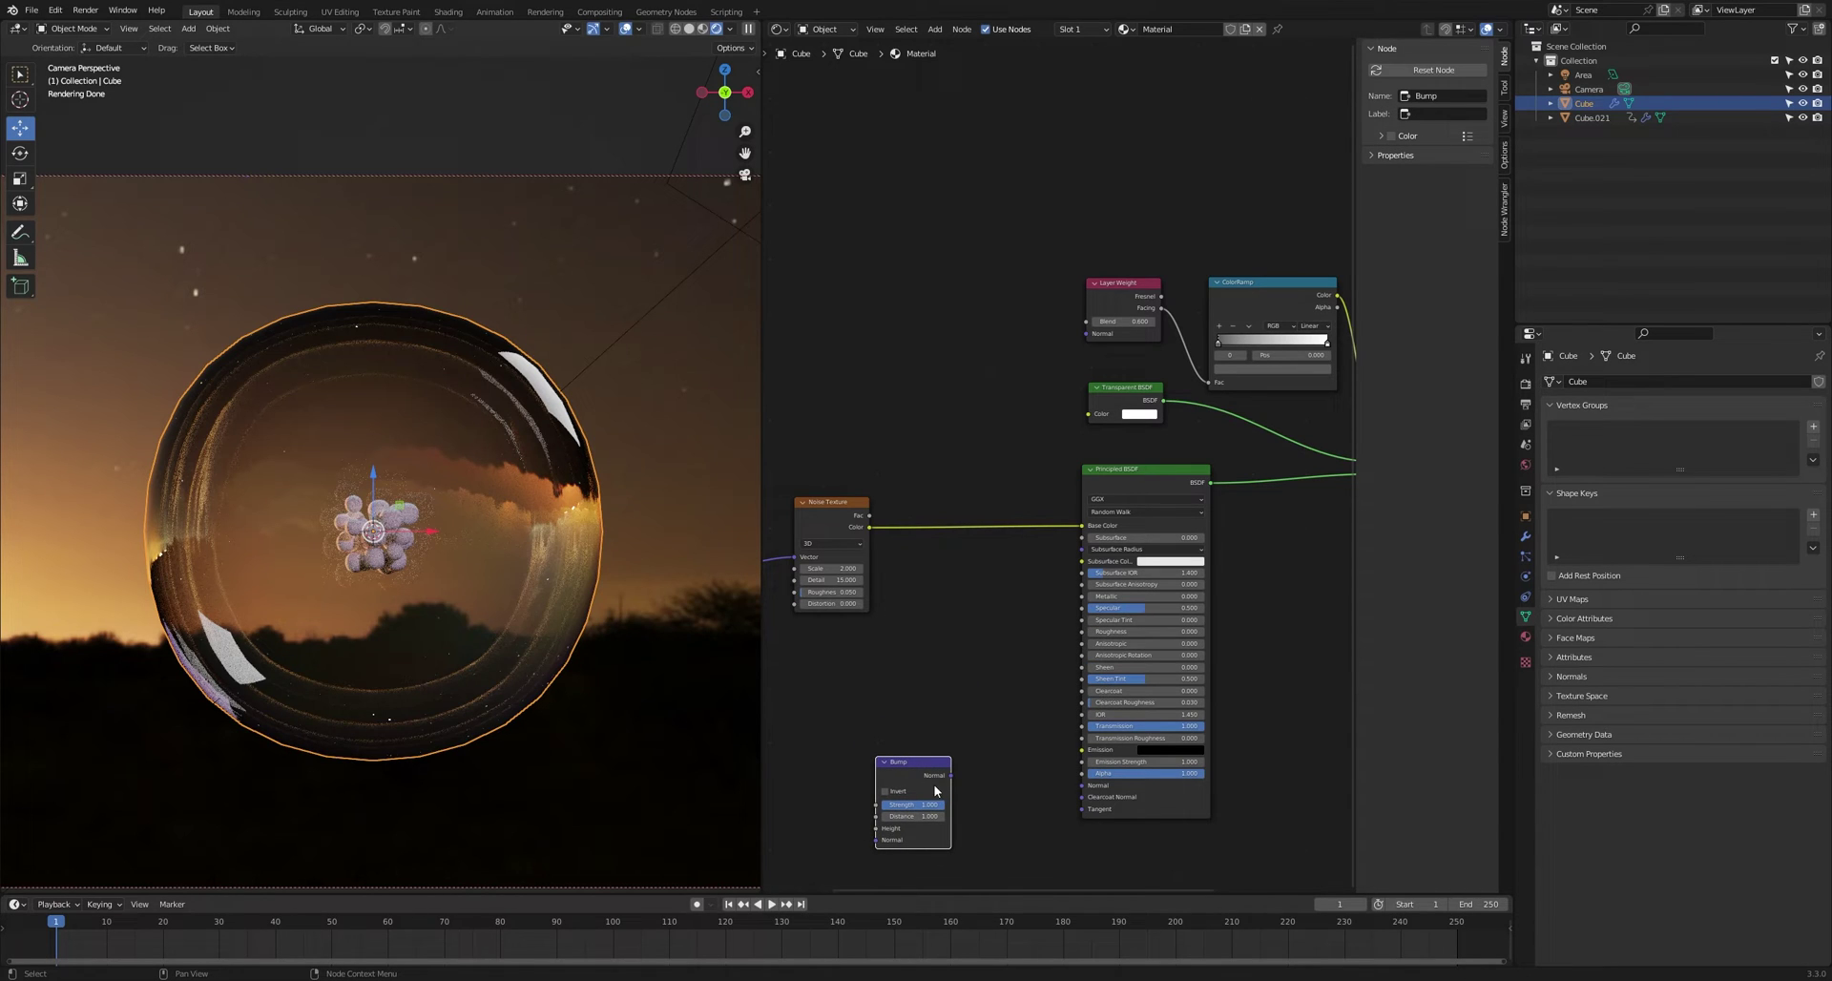
drag(951, 775, 1081, 785)
drag(916, 764, 976, 750)
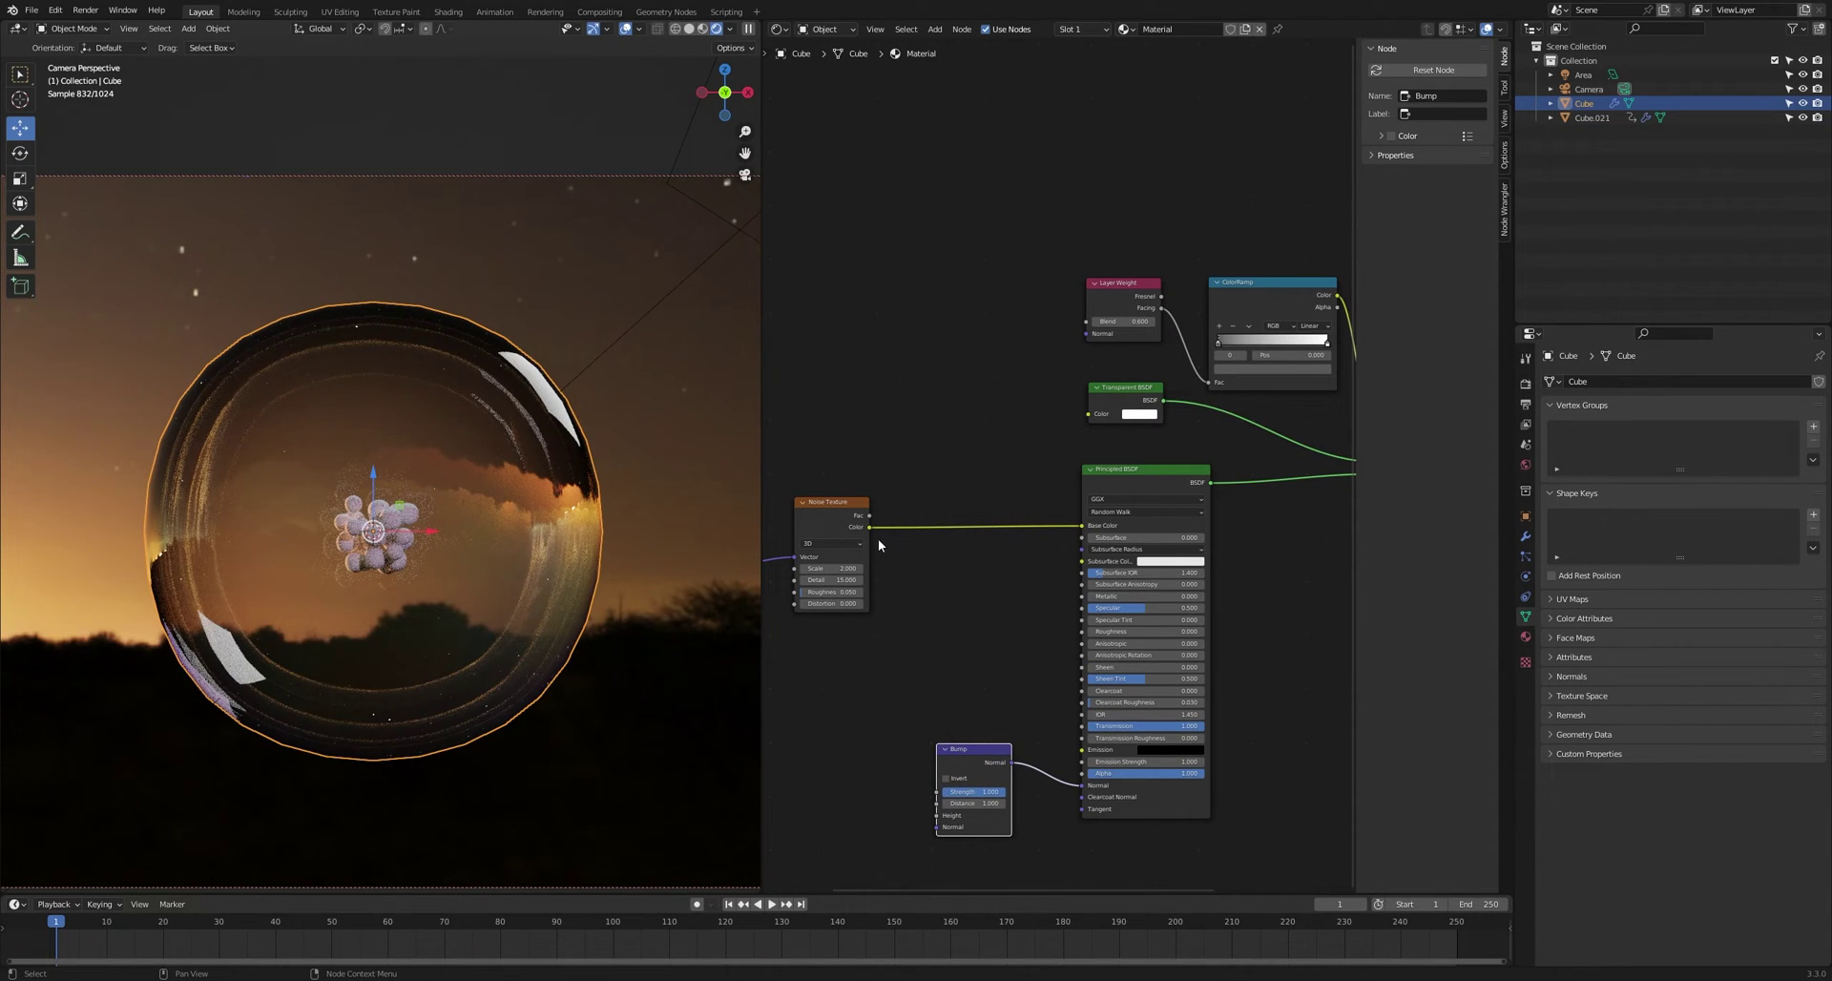
drag(870, 527, 931, 817)
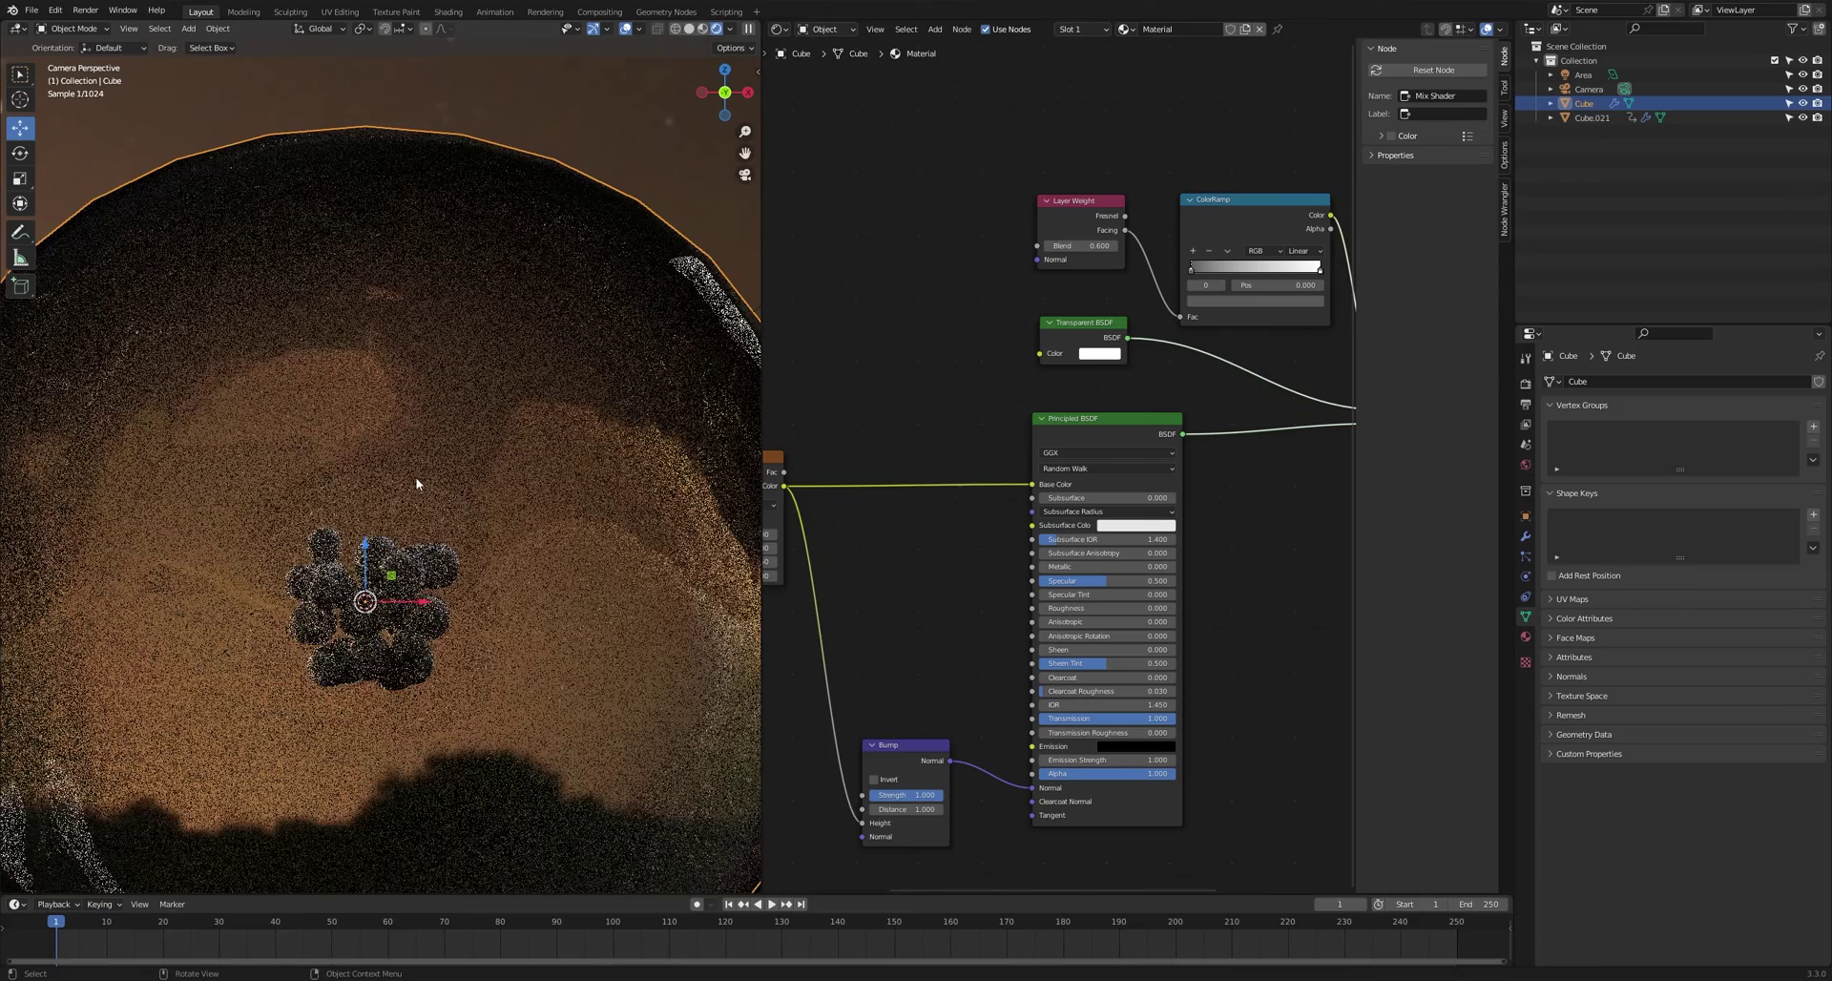
- Set the Bump node's Strength to 0.05
middle_drag(945, 673, 1079, 506)
scroll(1072, 511, up, 5)
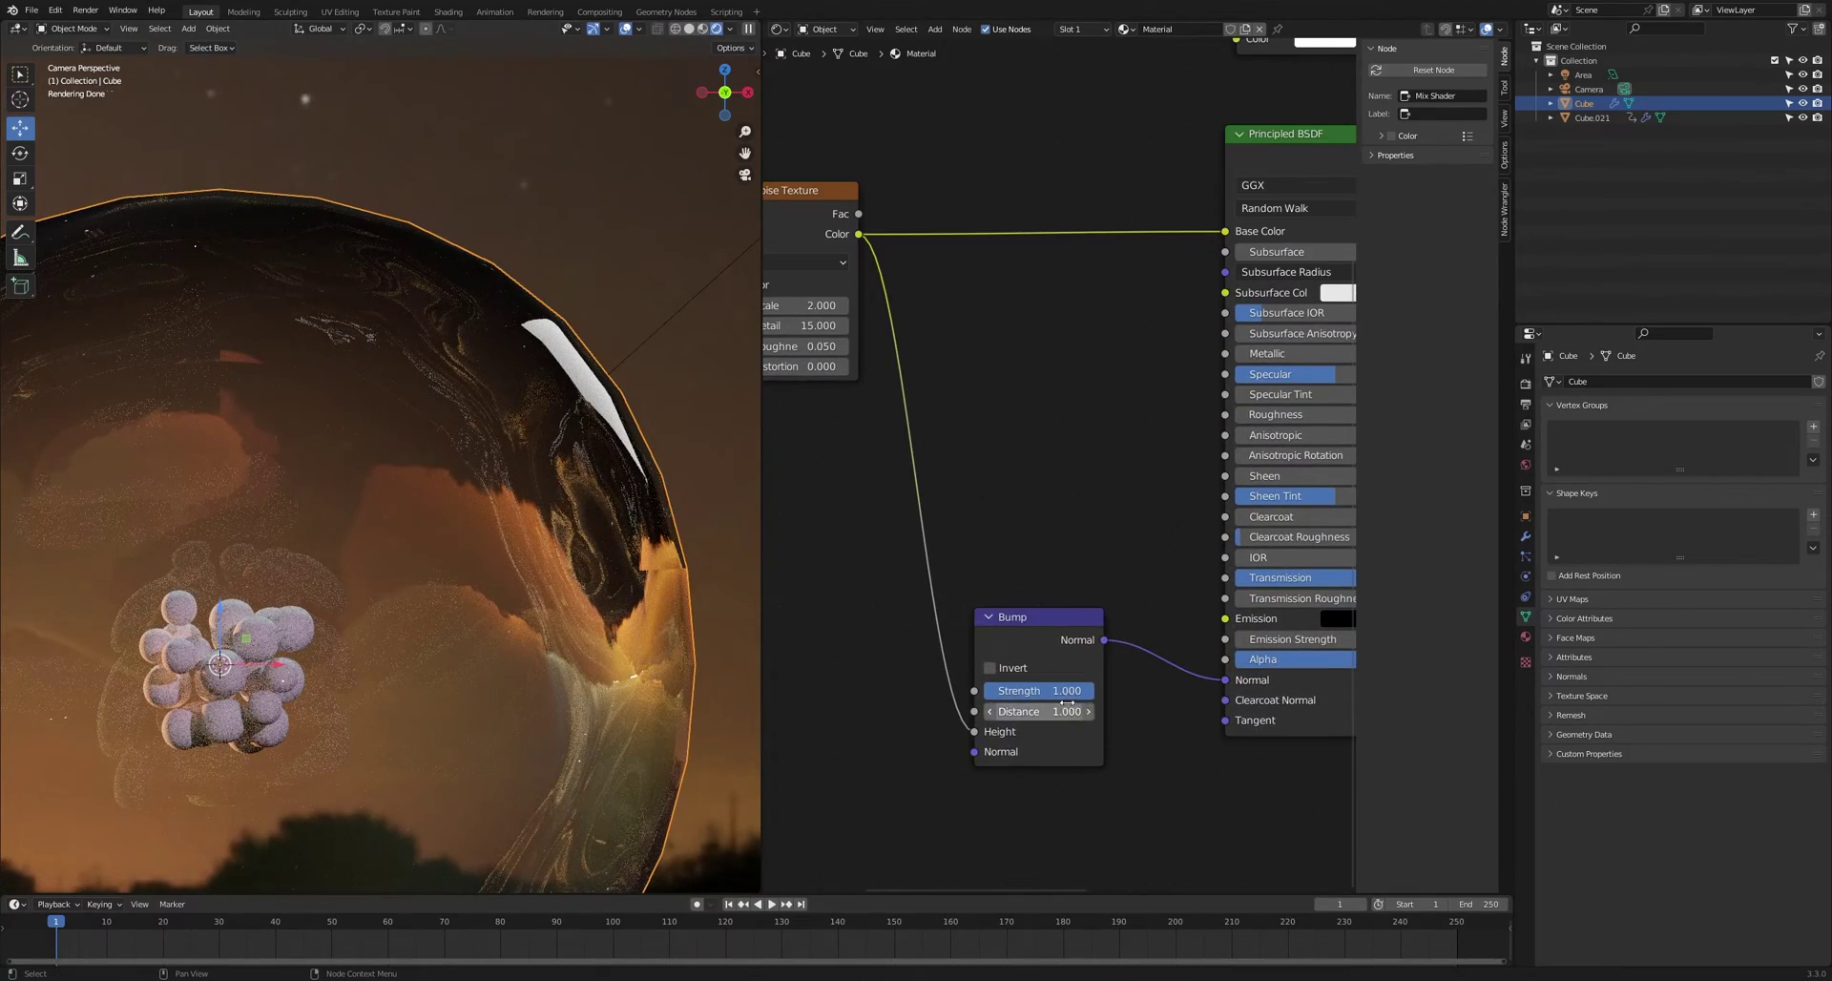
click(1063, 691)
key(BackSpace)
text(0.05)
key(Return)
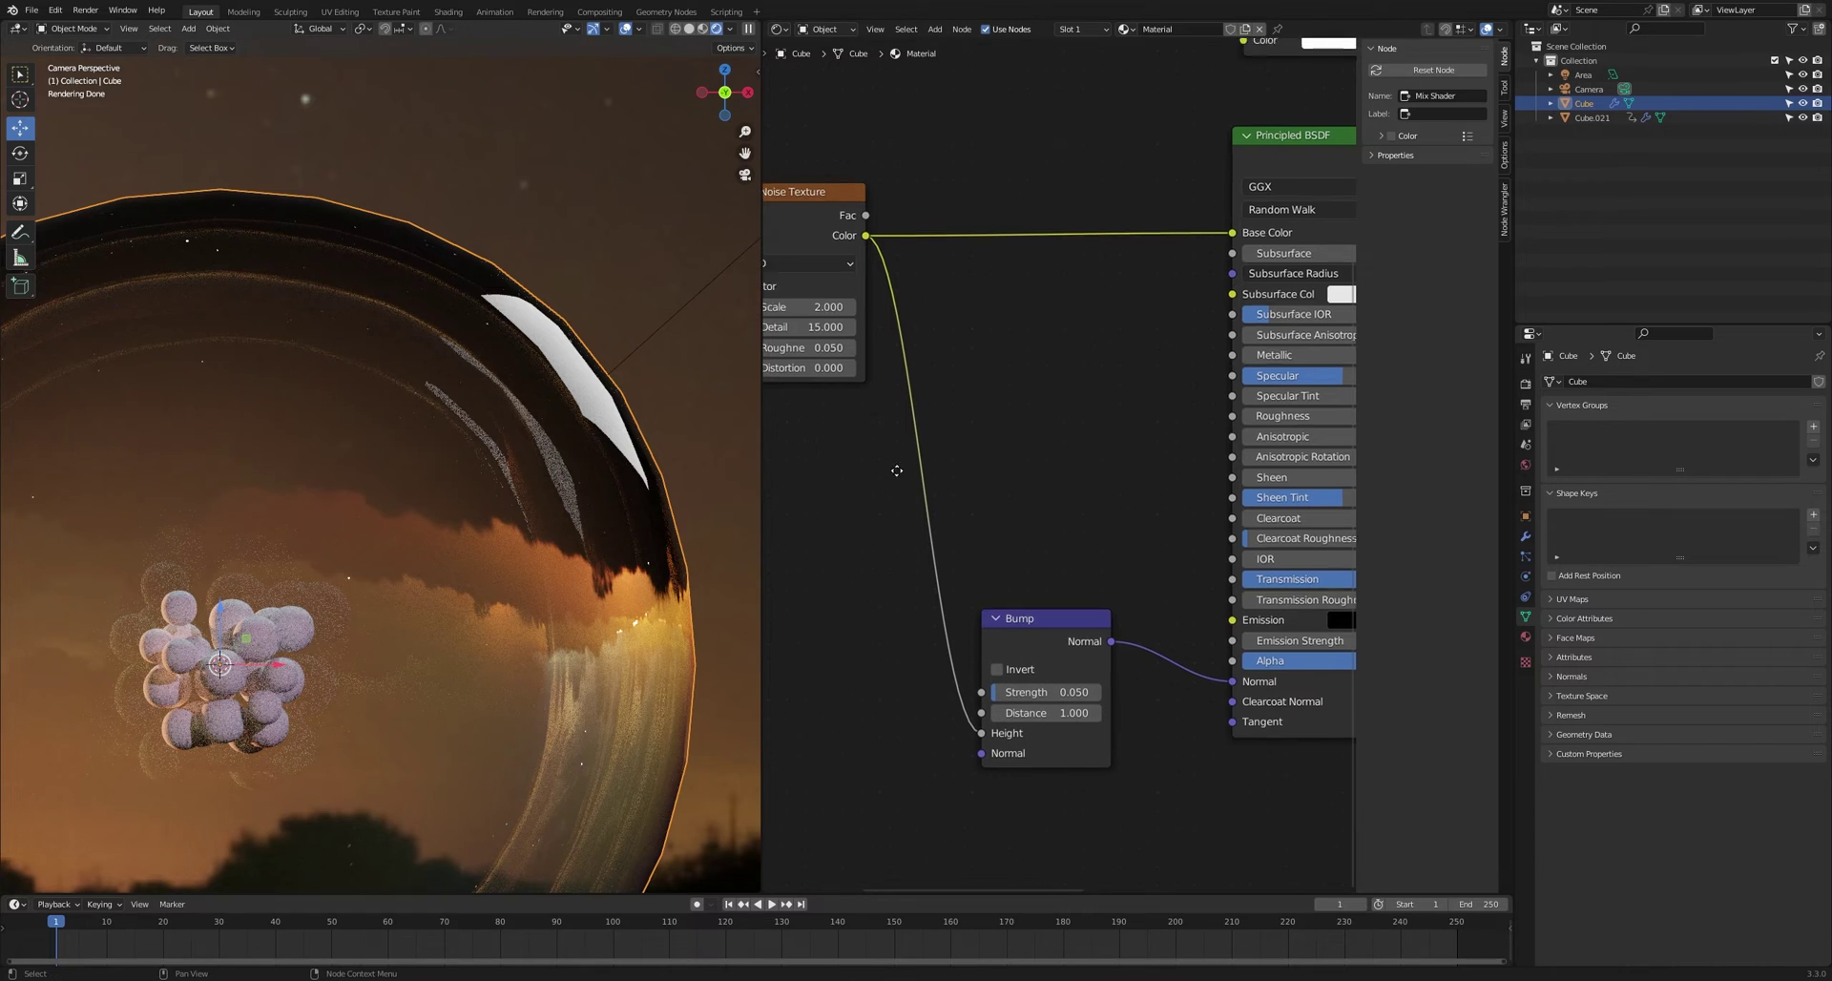
- Preview the Noise Texture on the large sphere and set its Distortion to 2
middle_drag(808, 197, 899, 210)
ctrl+shift+click(899, 210)
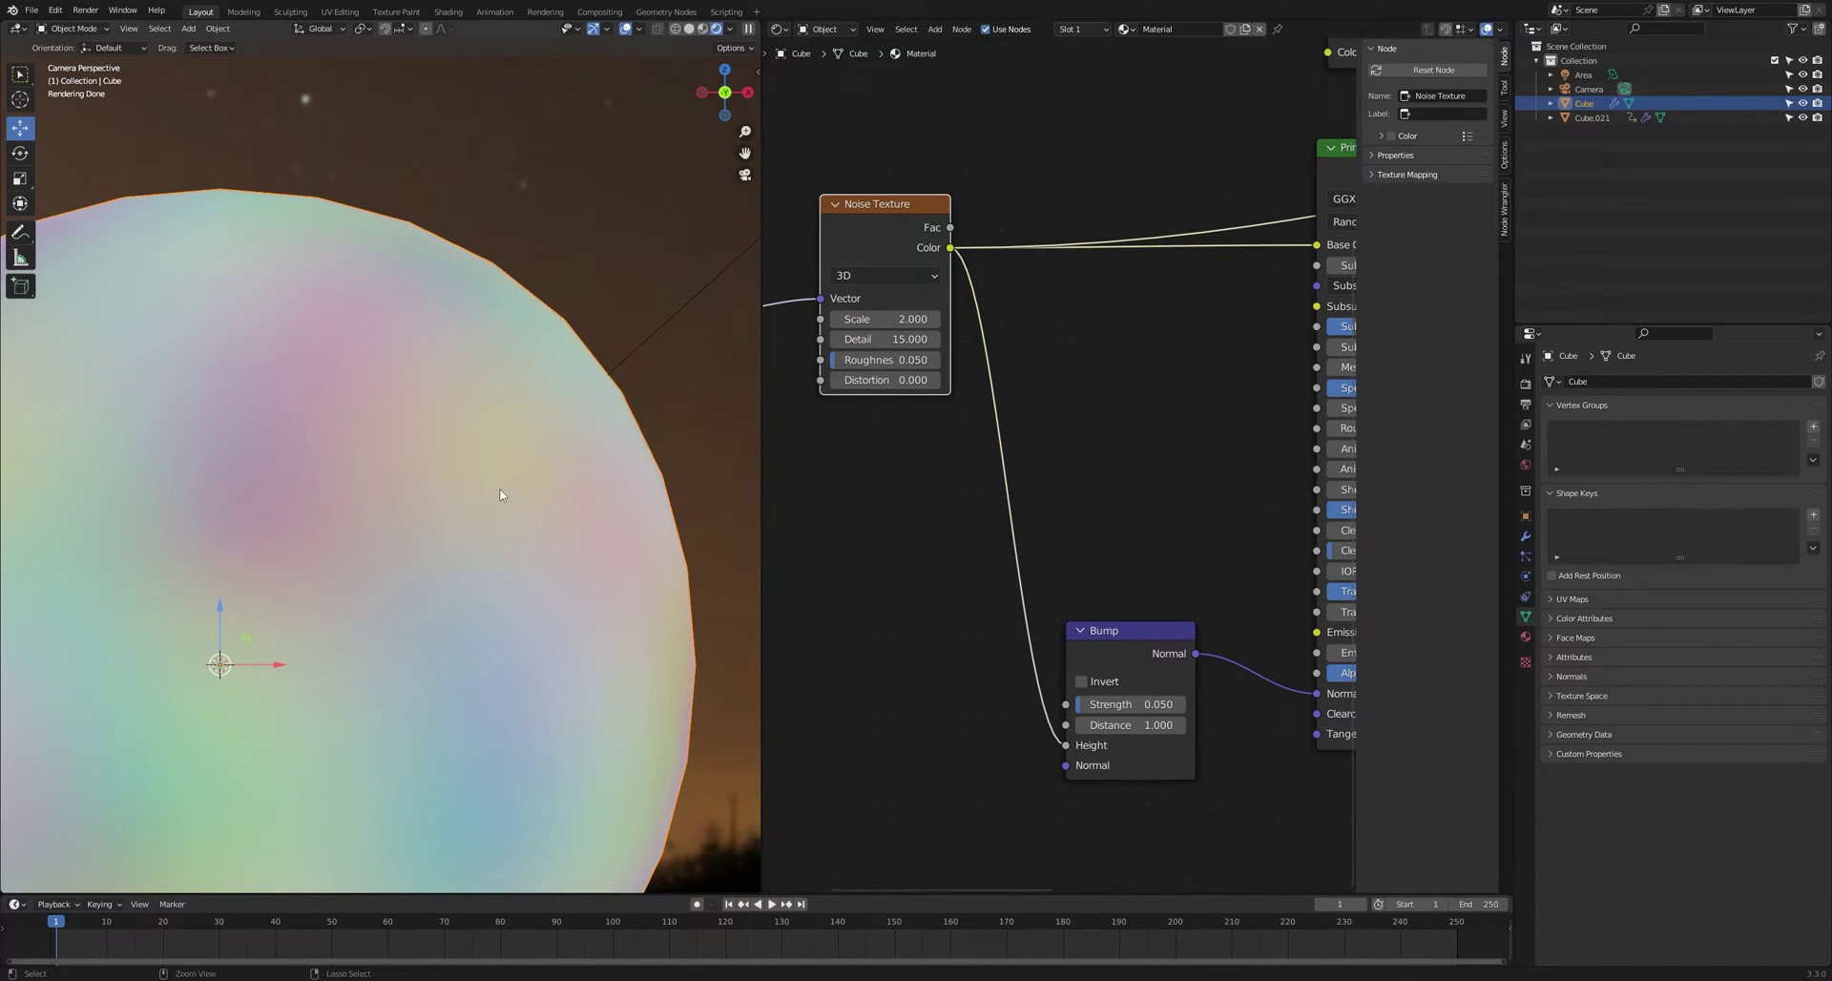
click(907, 381)
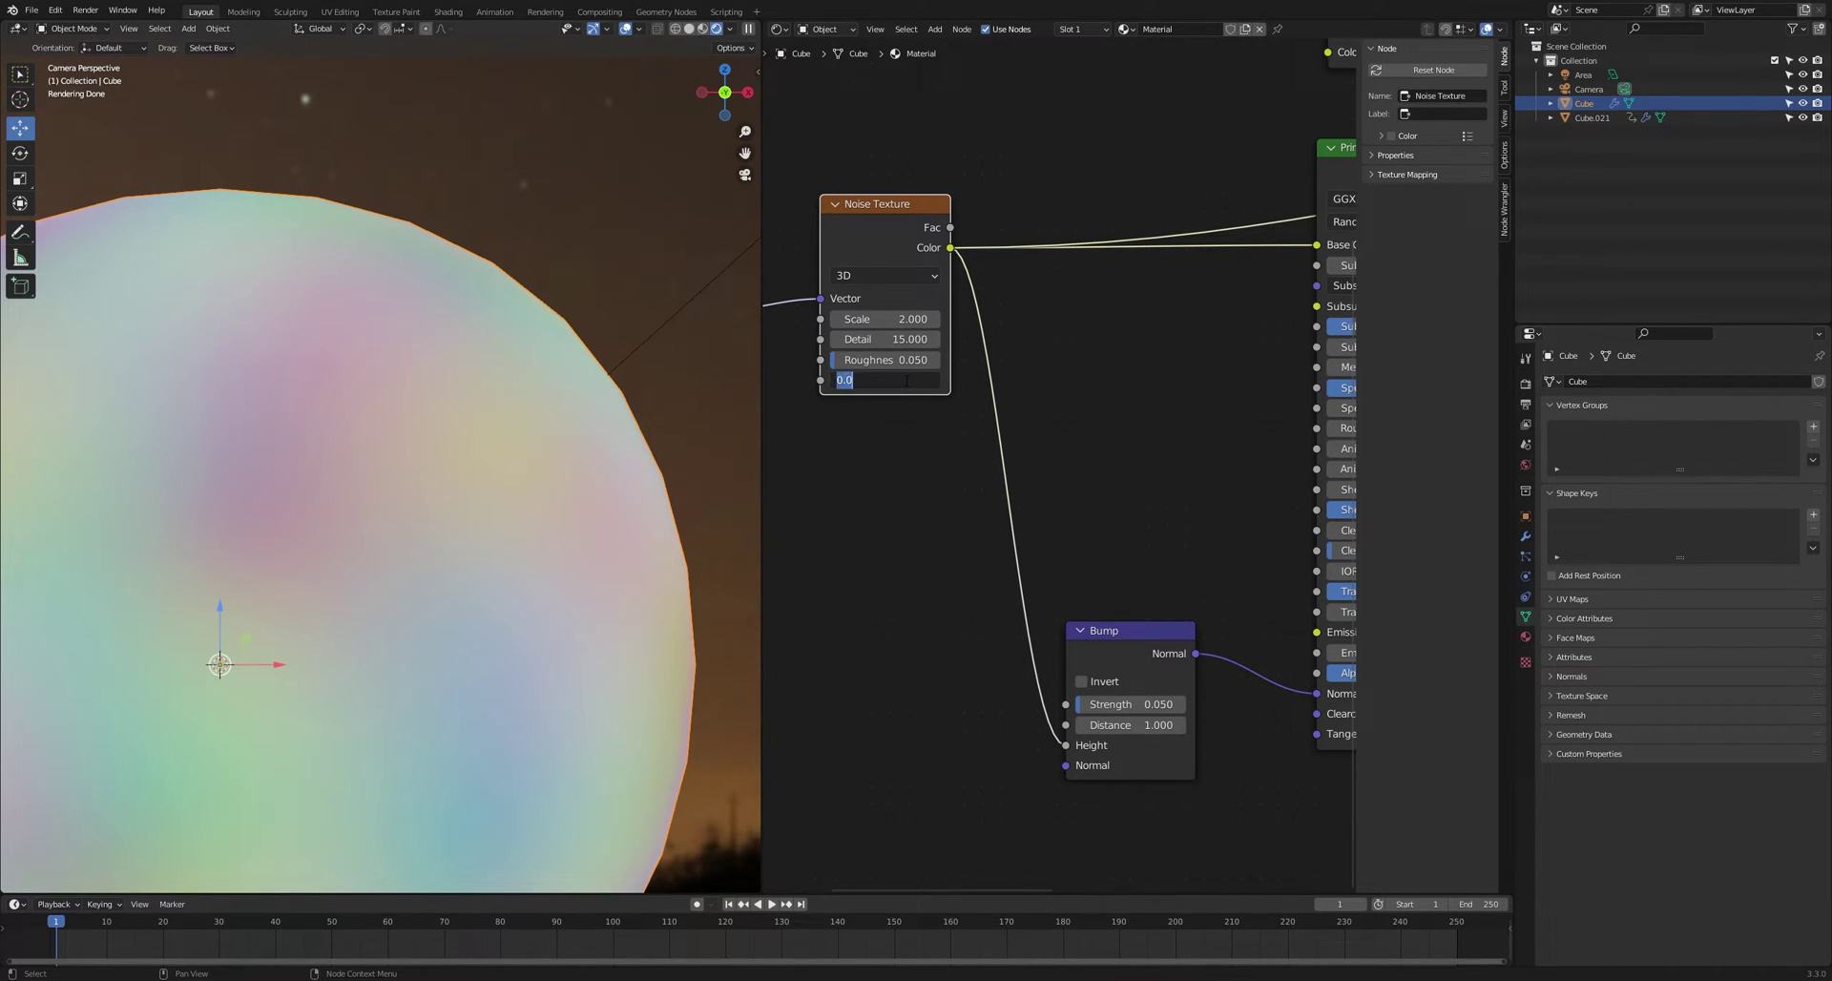
text(2)
key(Return)
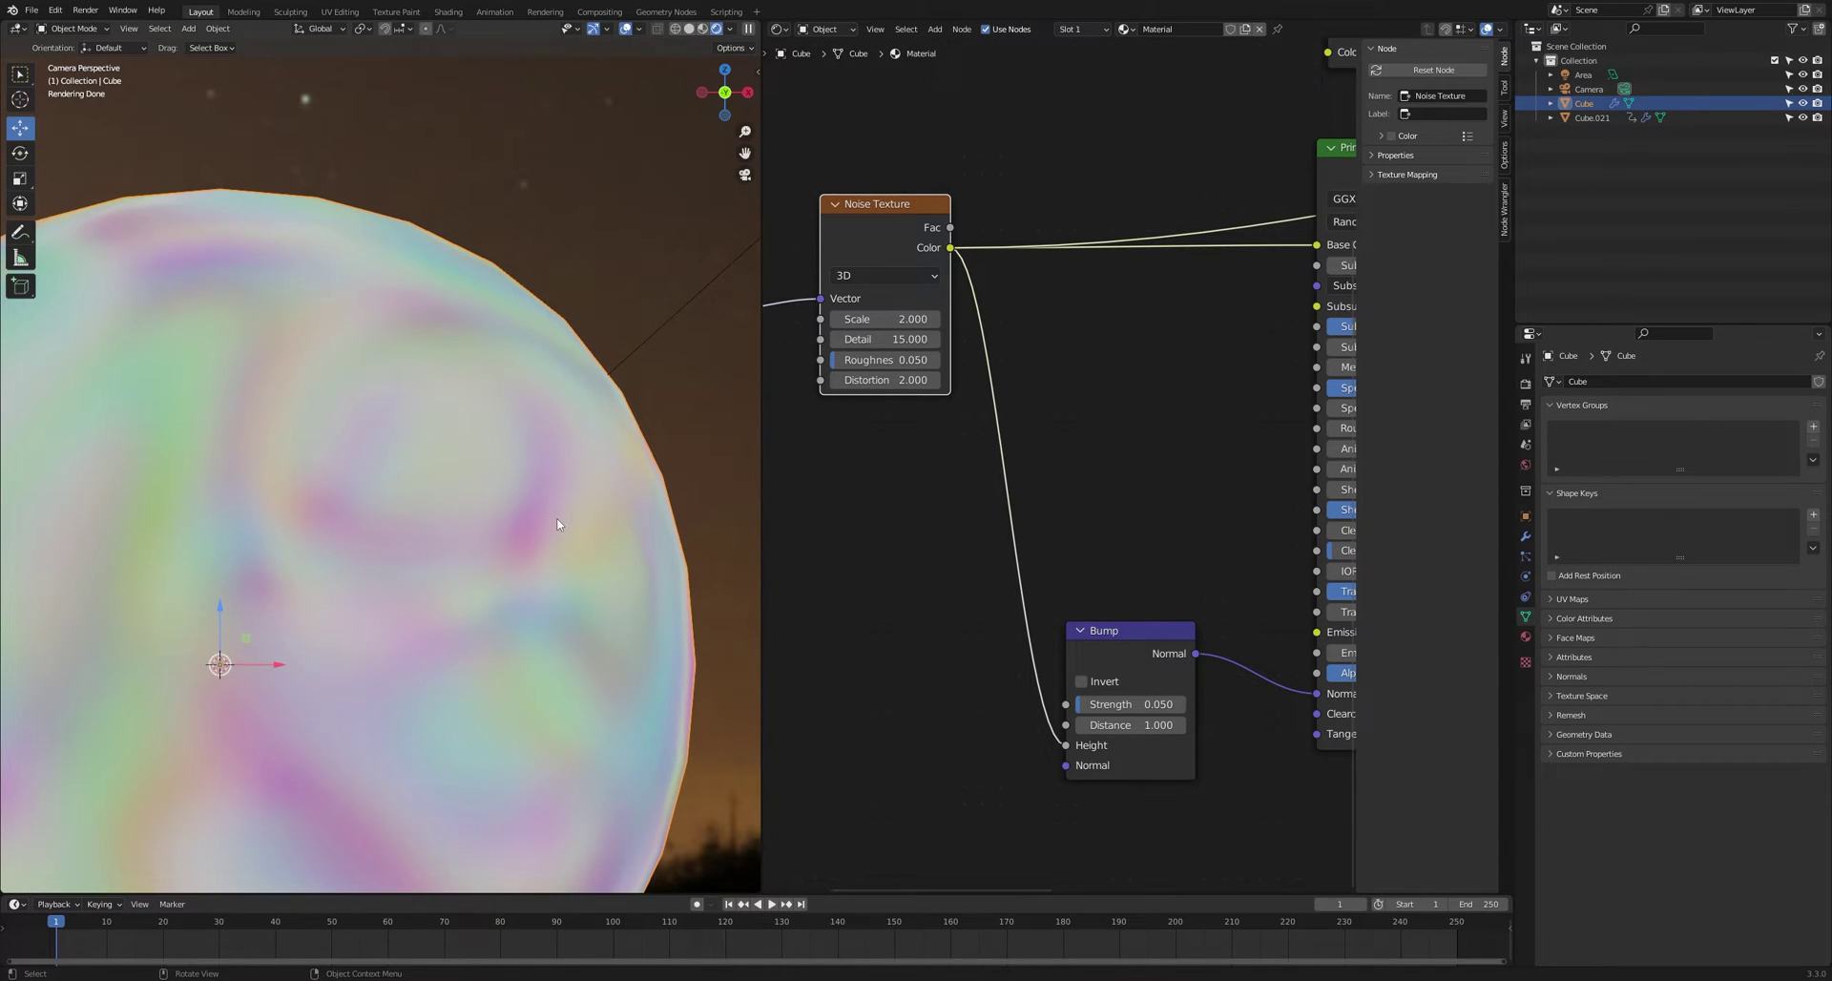
scroll(472, 574, down, 3)
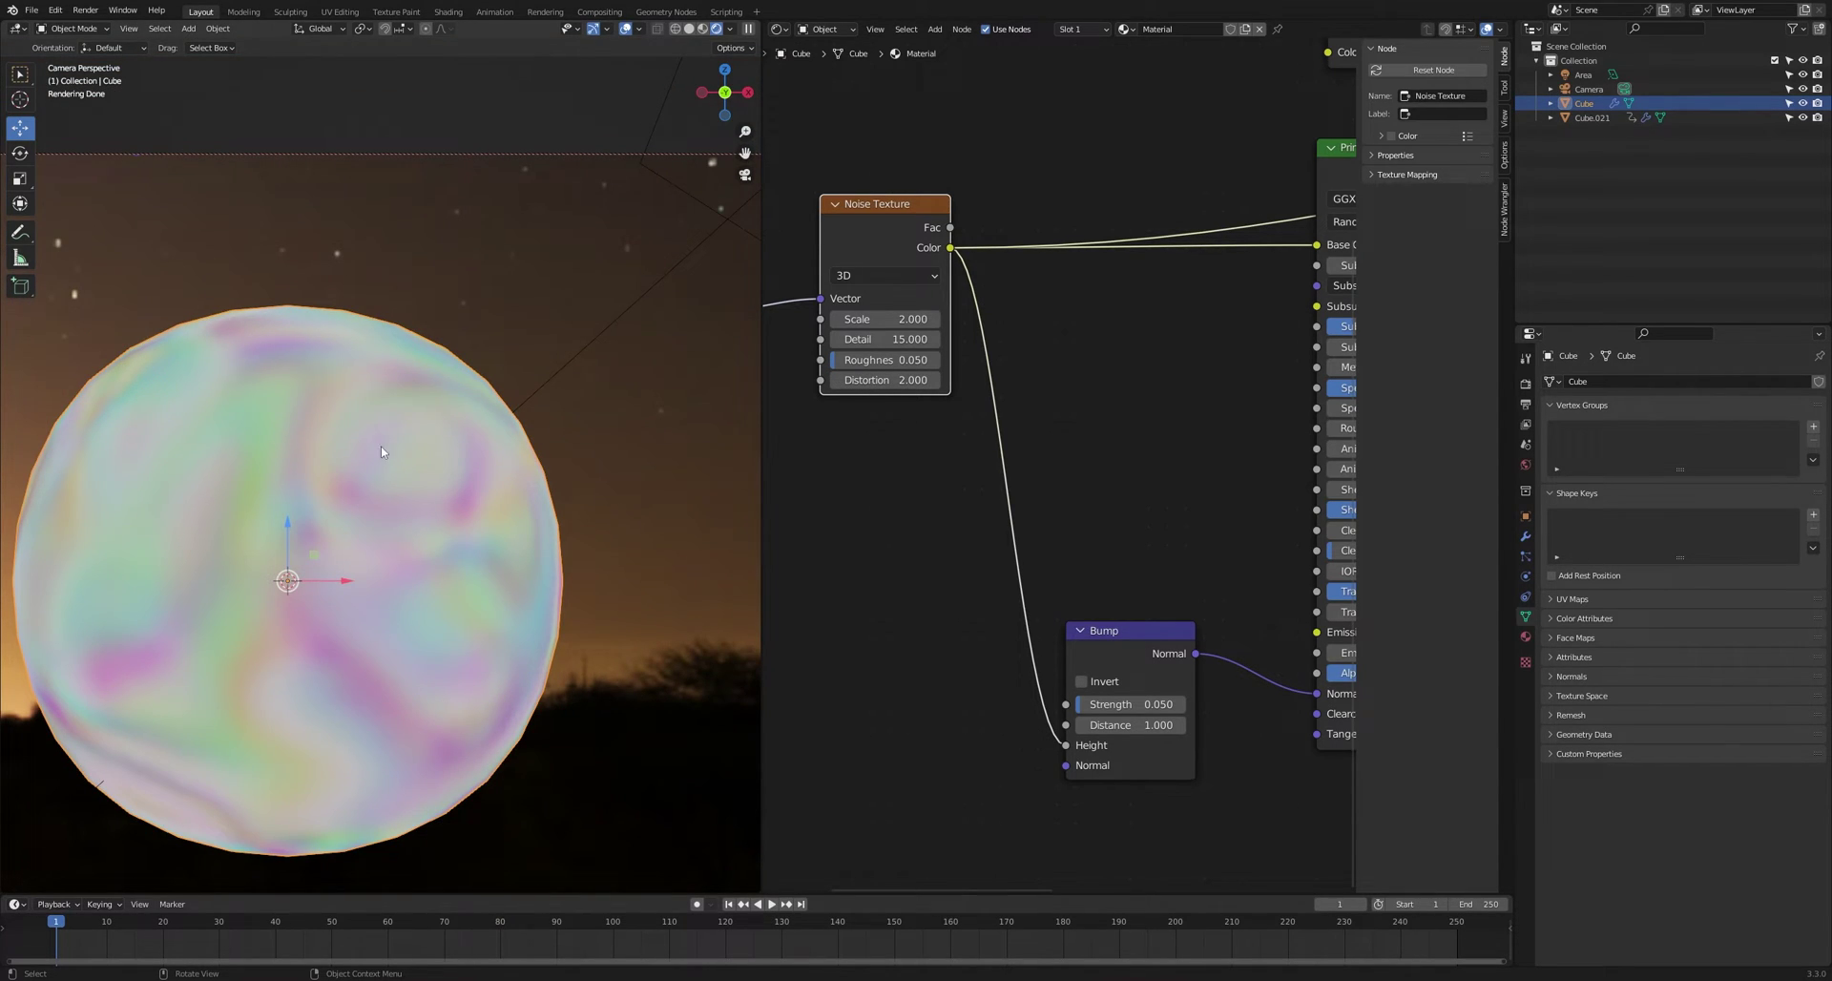
scroll(1043, 483, down, 1)
- Preview the Bump node's Normal output on the large sphere and inspect it closely
middle_drag(1043, 483, 862, 494)
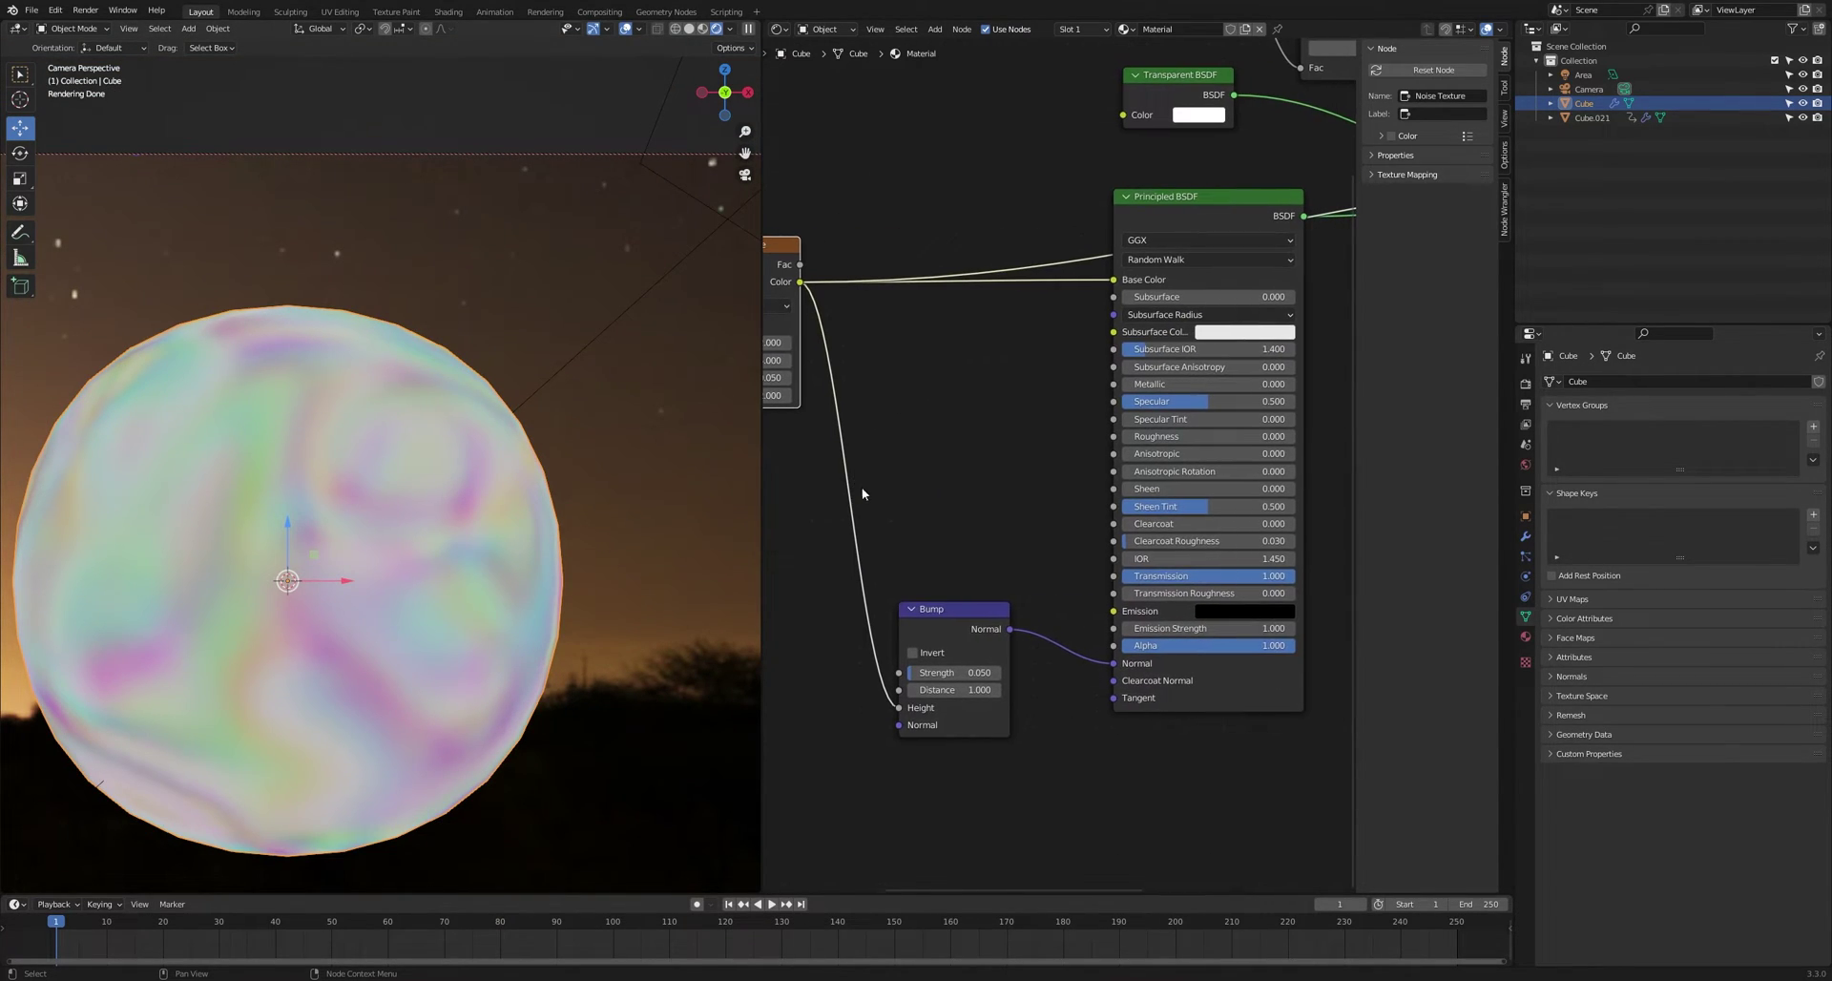
ctrl+shift+click(945, 609)
scroll(320, 512, up, 3)
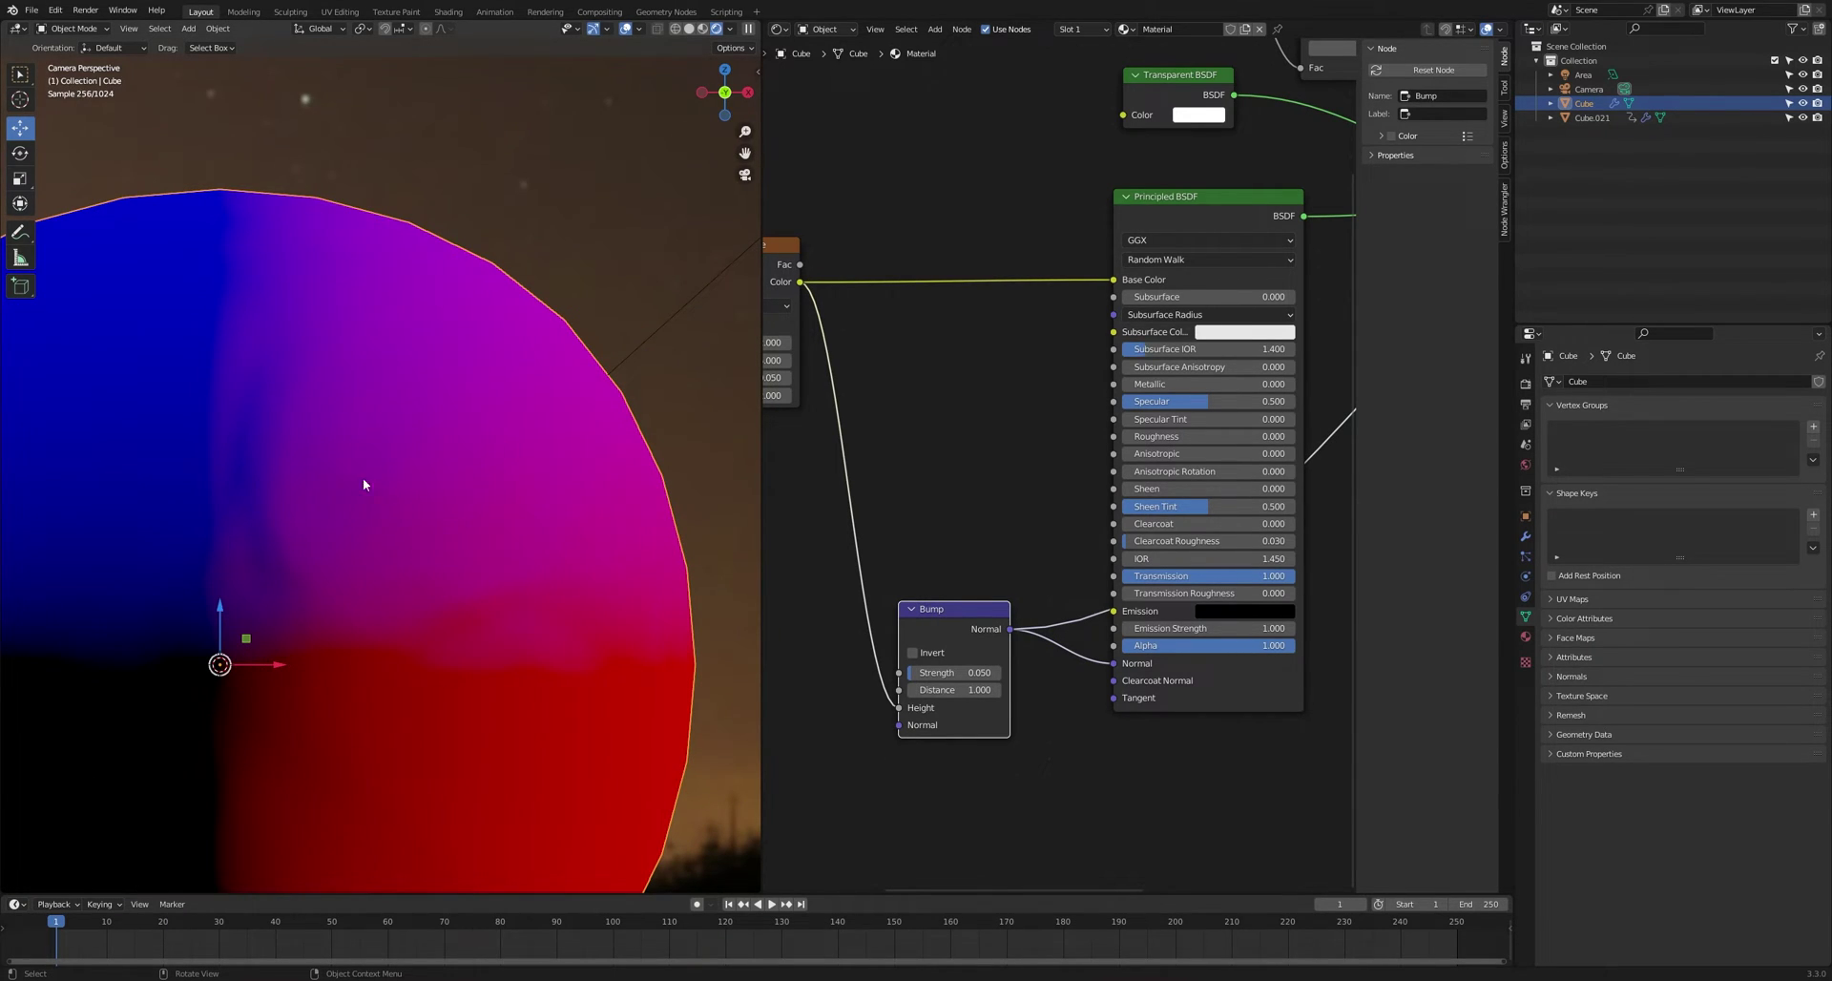
scroll(364, 484, down, 2)
scroll(1000, 418, down, 1)
- Reconnect the Mix Shader to the Material Output and save the file
middle_drag(999, 418, 774, 474)
ctrl+shift+click(1262, 263)
key(ctrl+s)
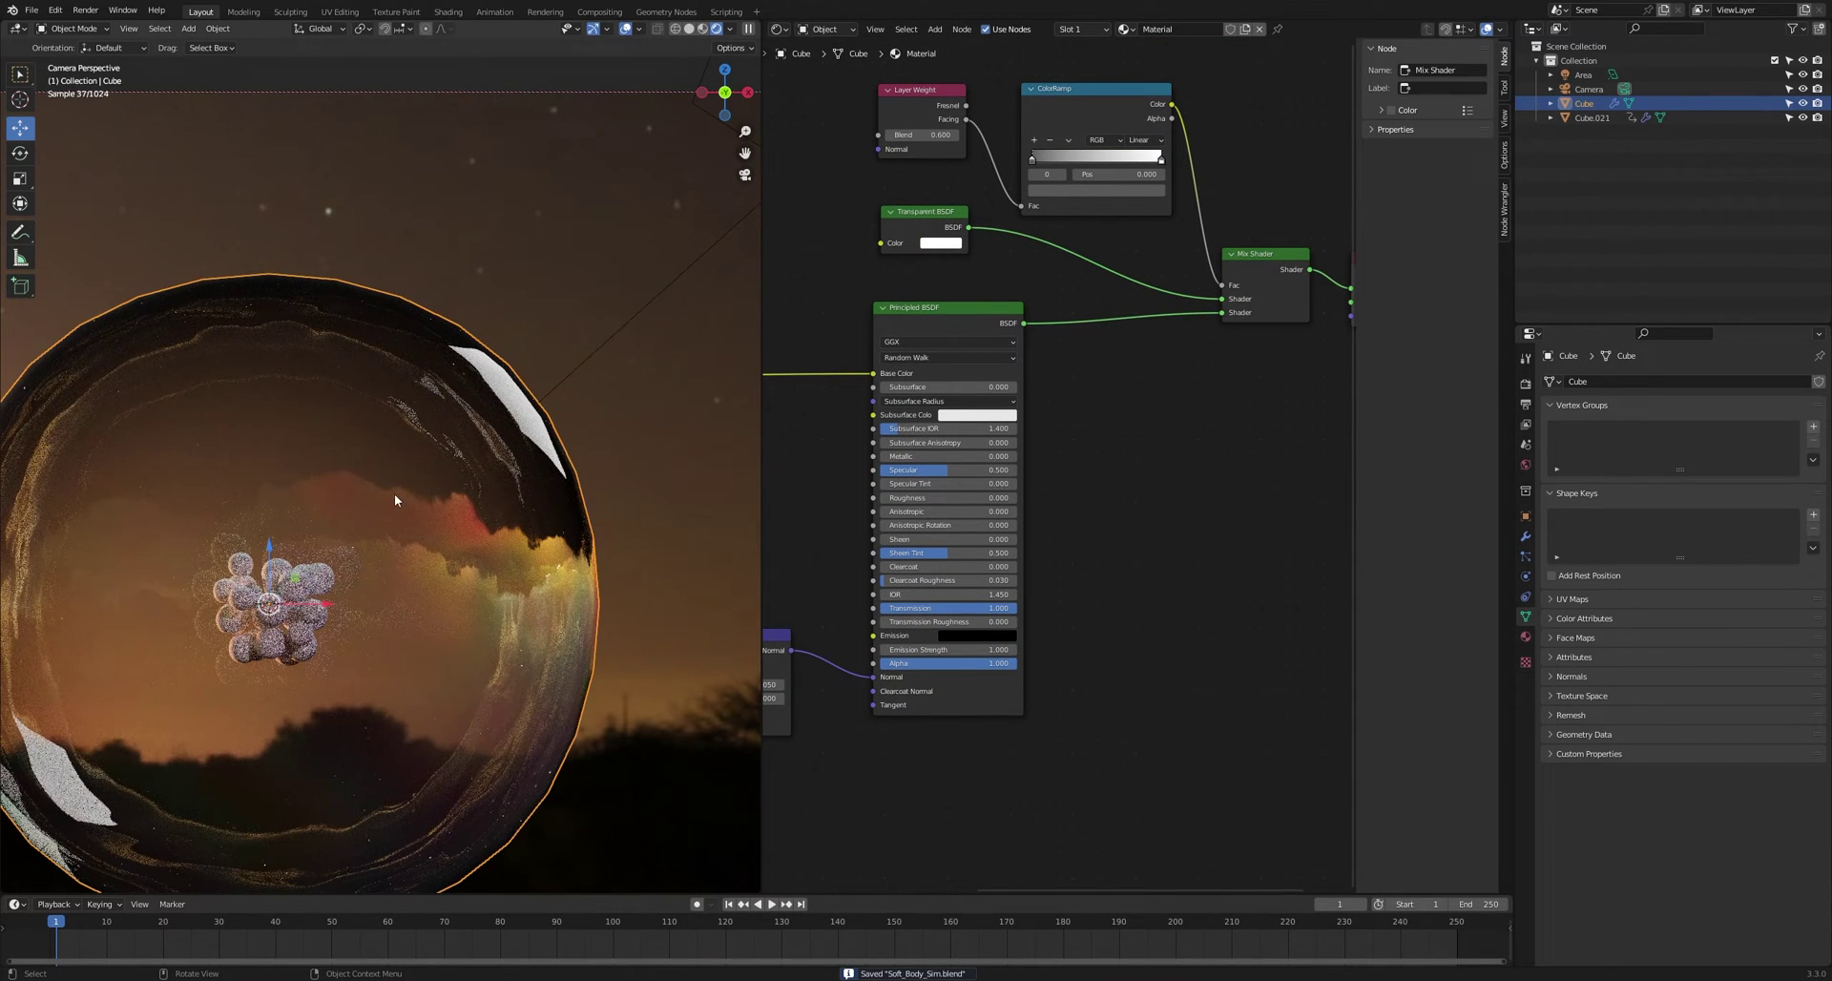
- Select the cluster of small spheres inside the large sphere and create a new material for it
scroll(395, 498, down, 2)
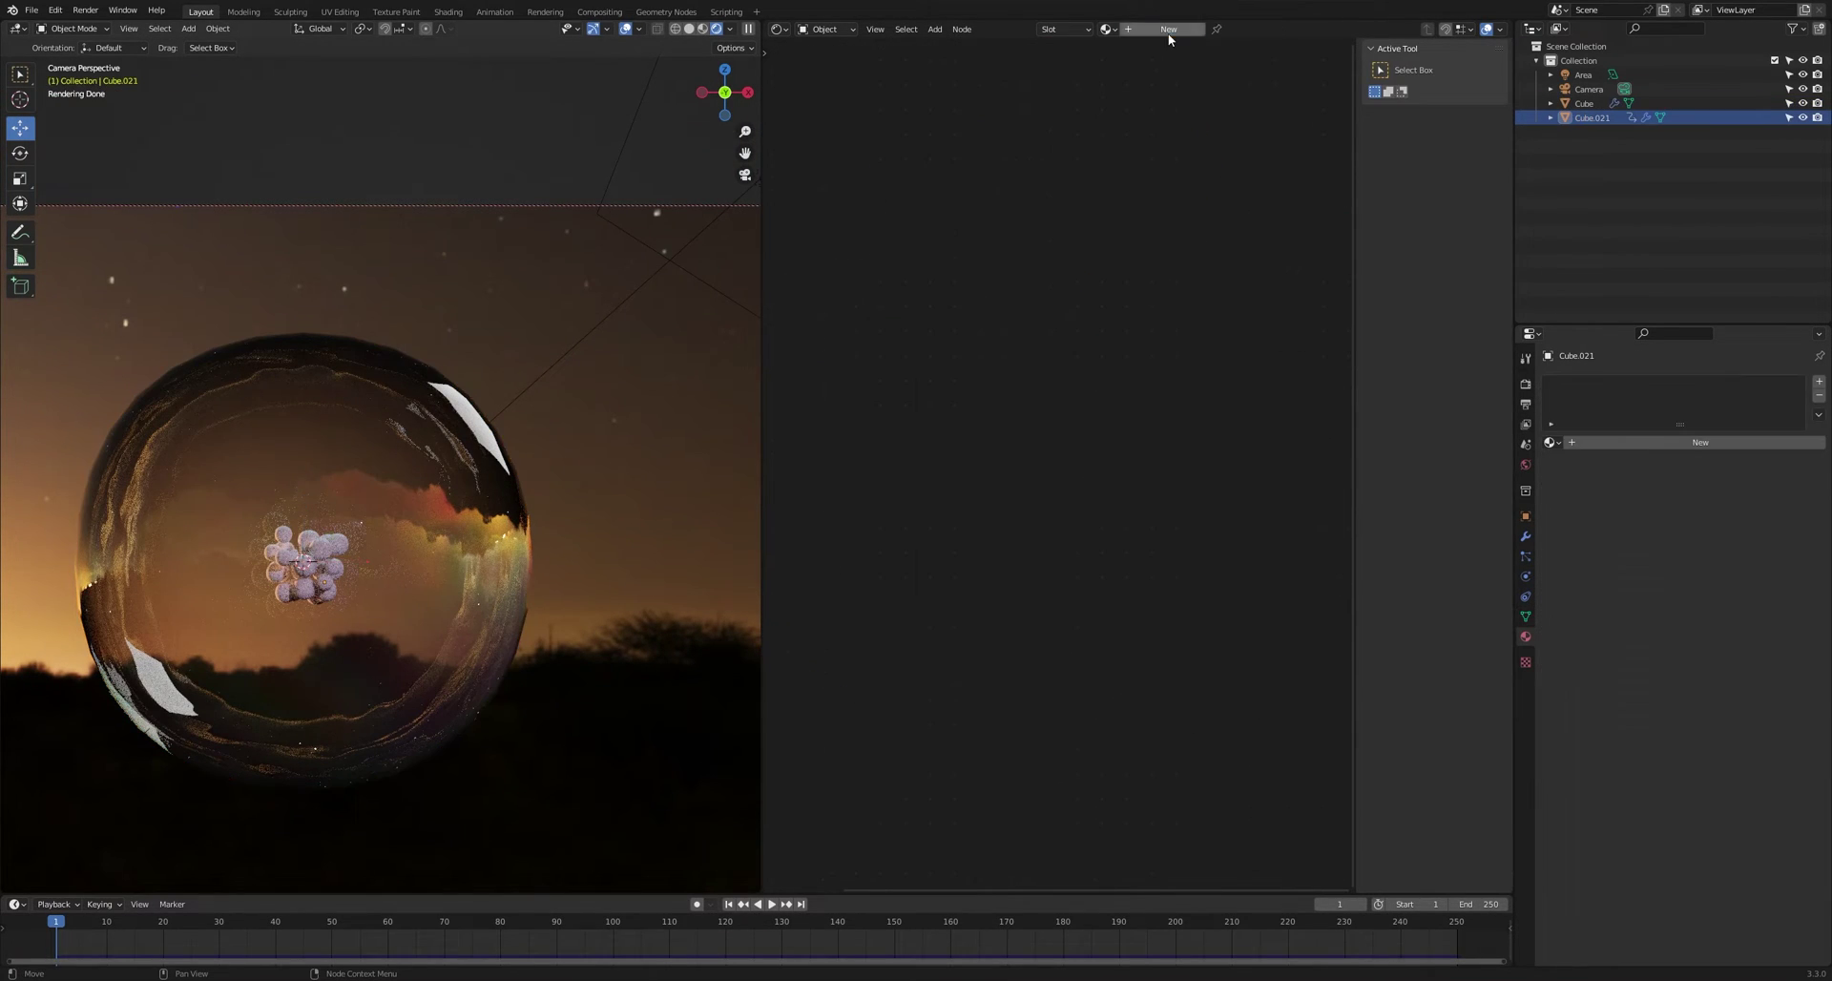
click(1170, 30)
click(1098, 567)
scroll(1096, 569, up, 8)
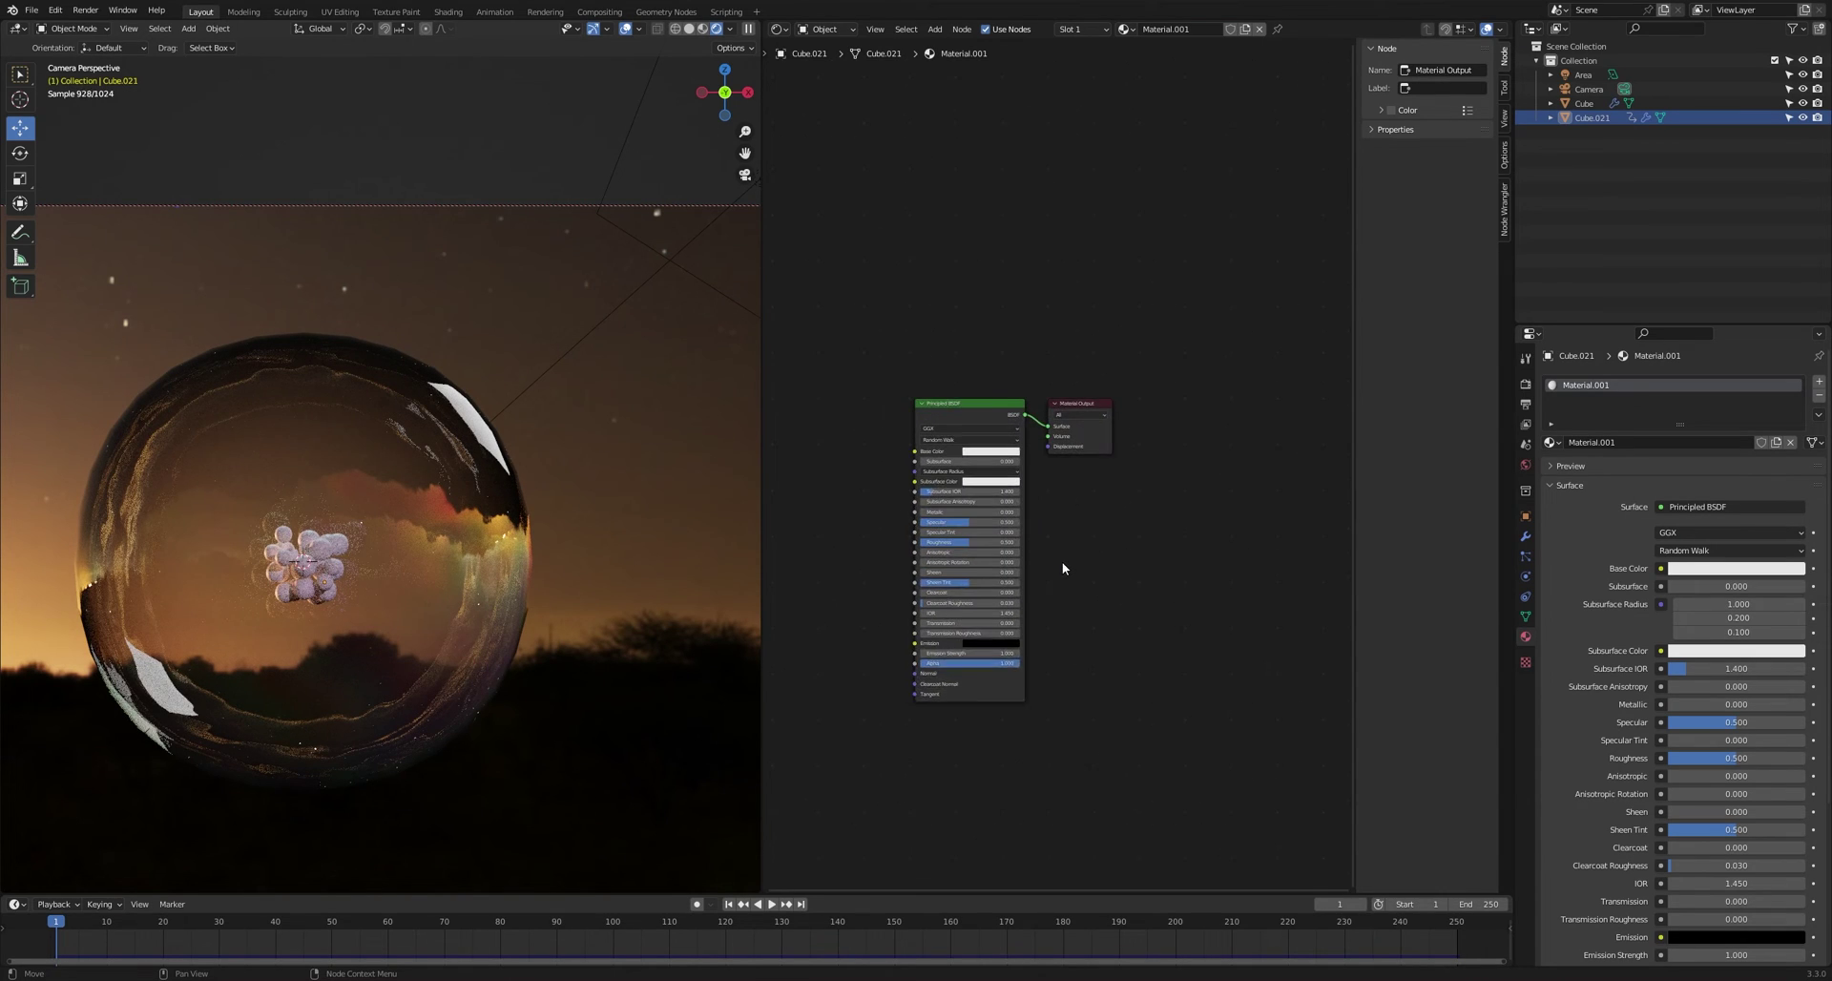
scroll(1062, 568, up, 3)
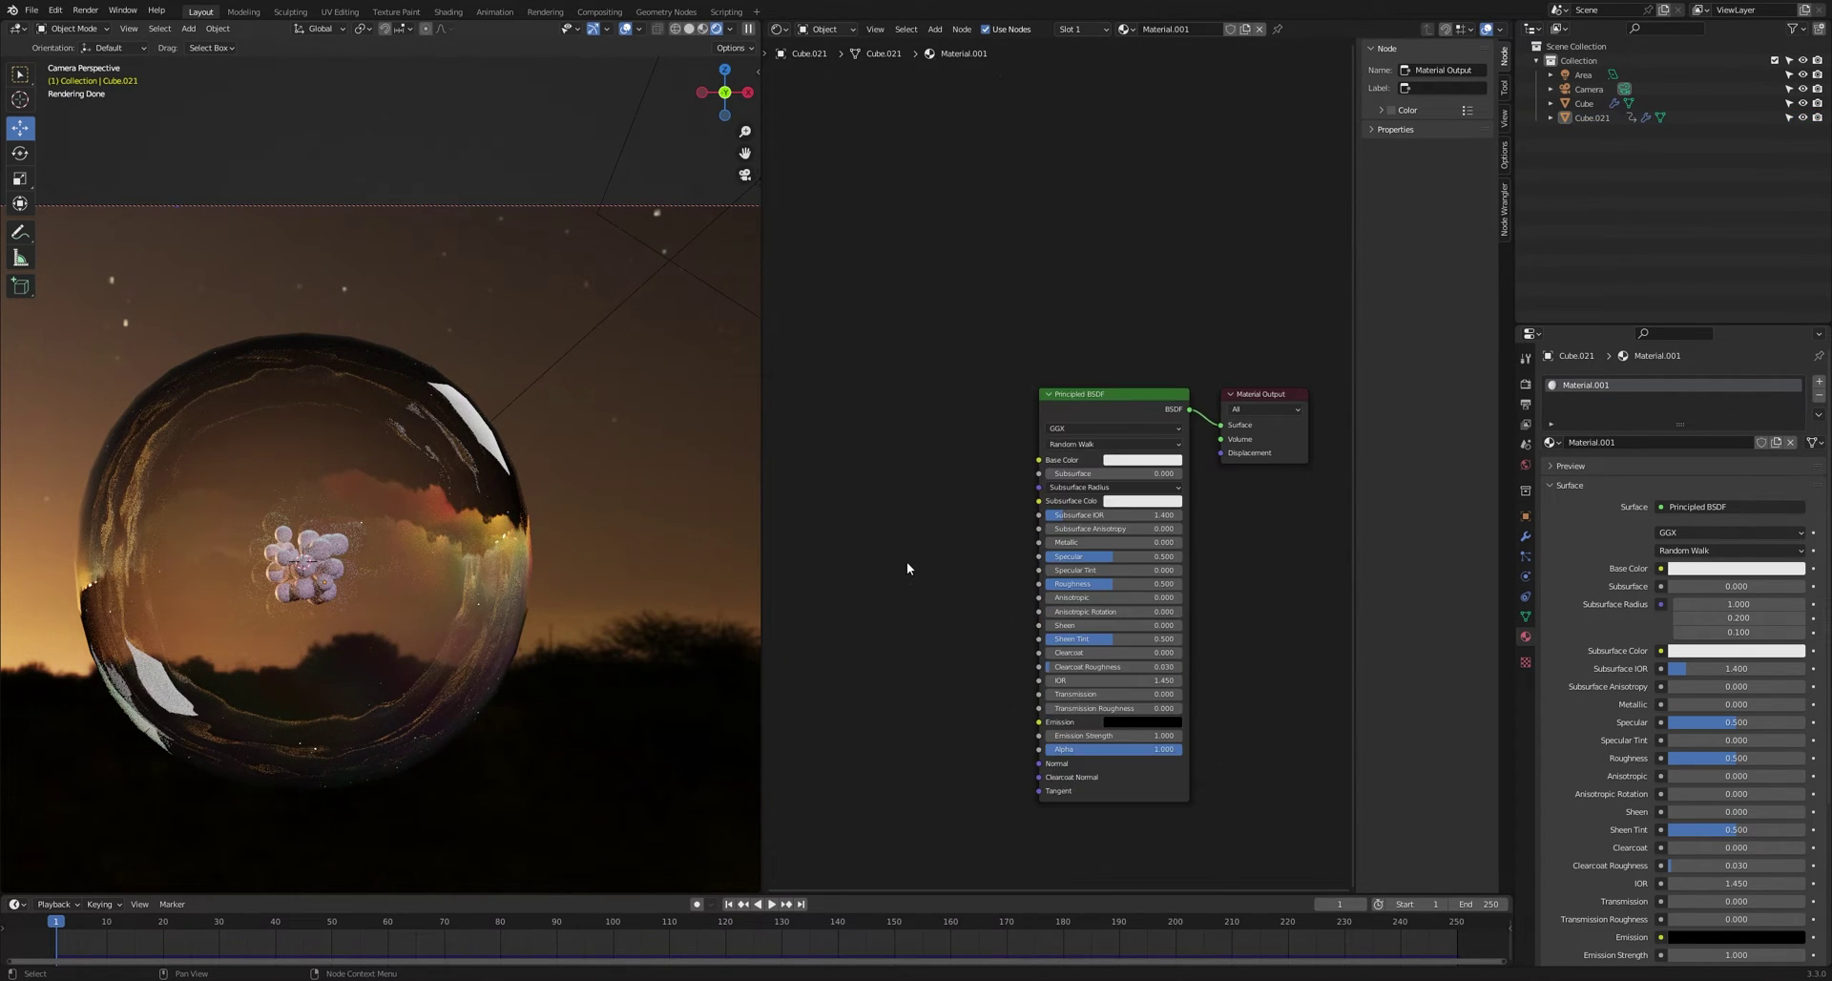
- Add an RGB node to the small spheres' material and connect its Color to the Principled BSDF's Base Color
middle_drag(908, 569, 963, 589)
key(shift+a)
click(897, 556)
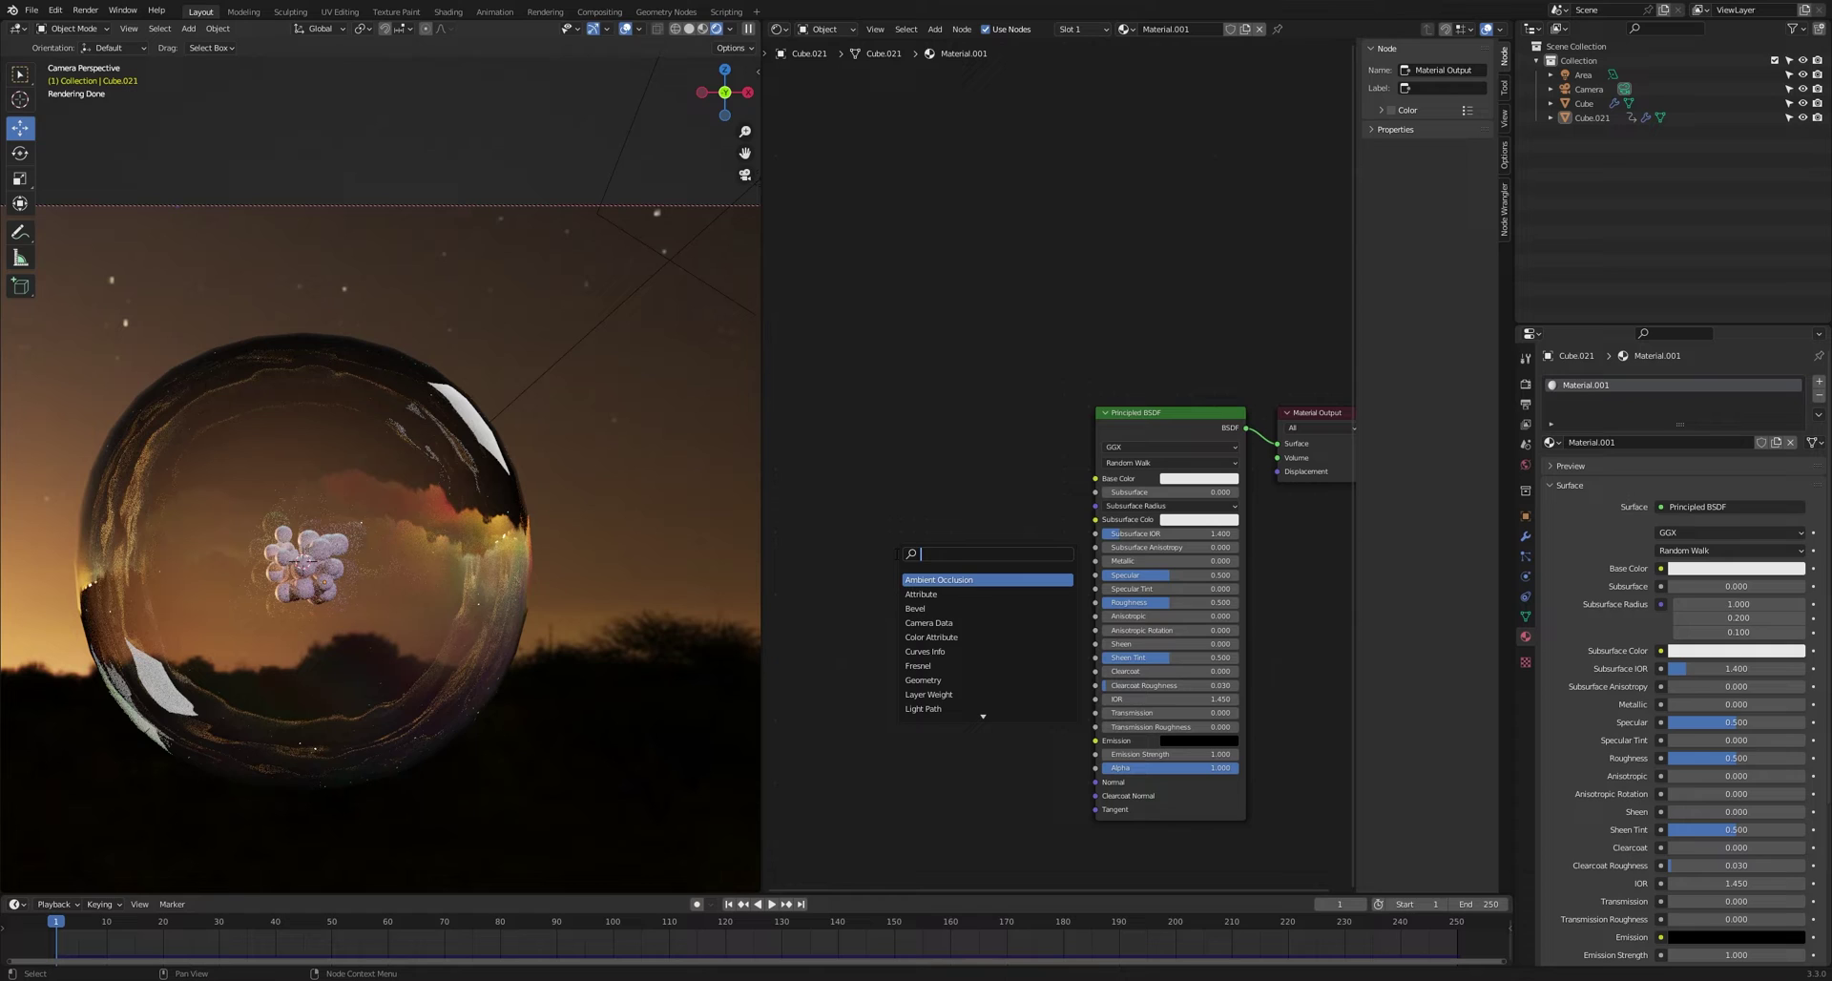
text(rgb)
click(931, 579)
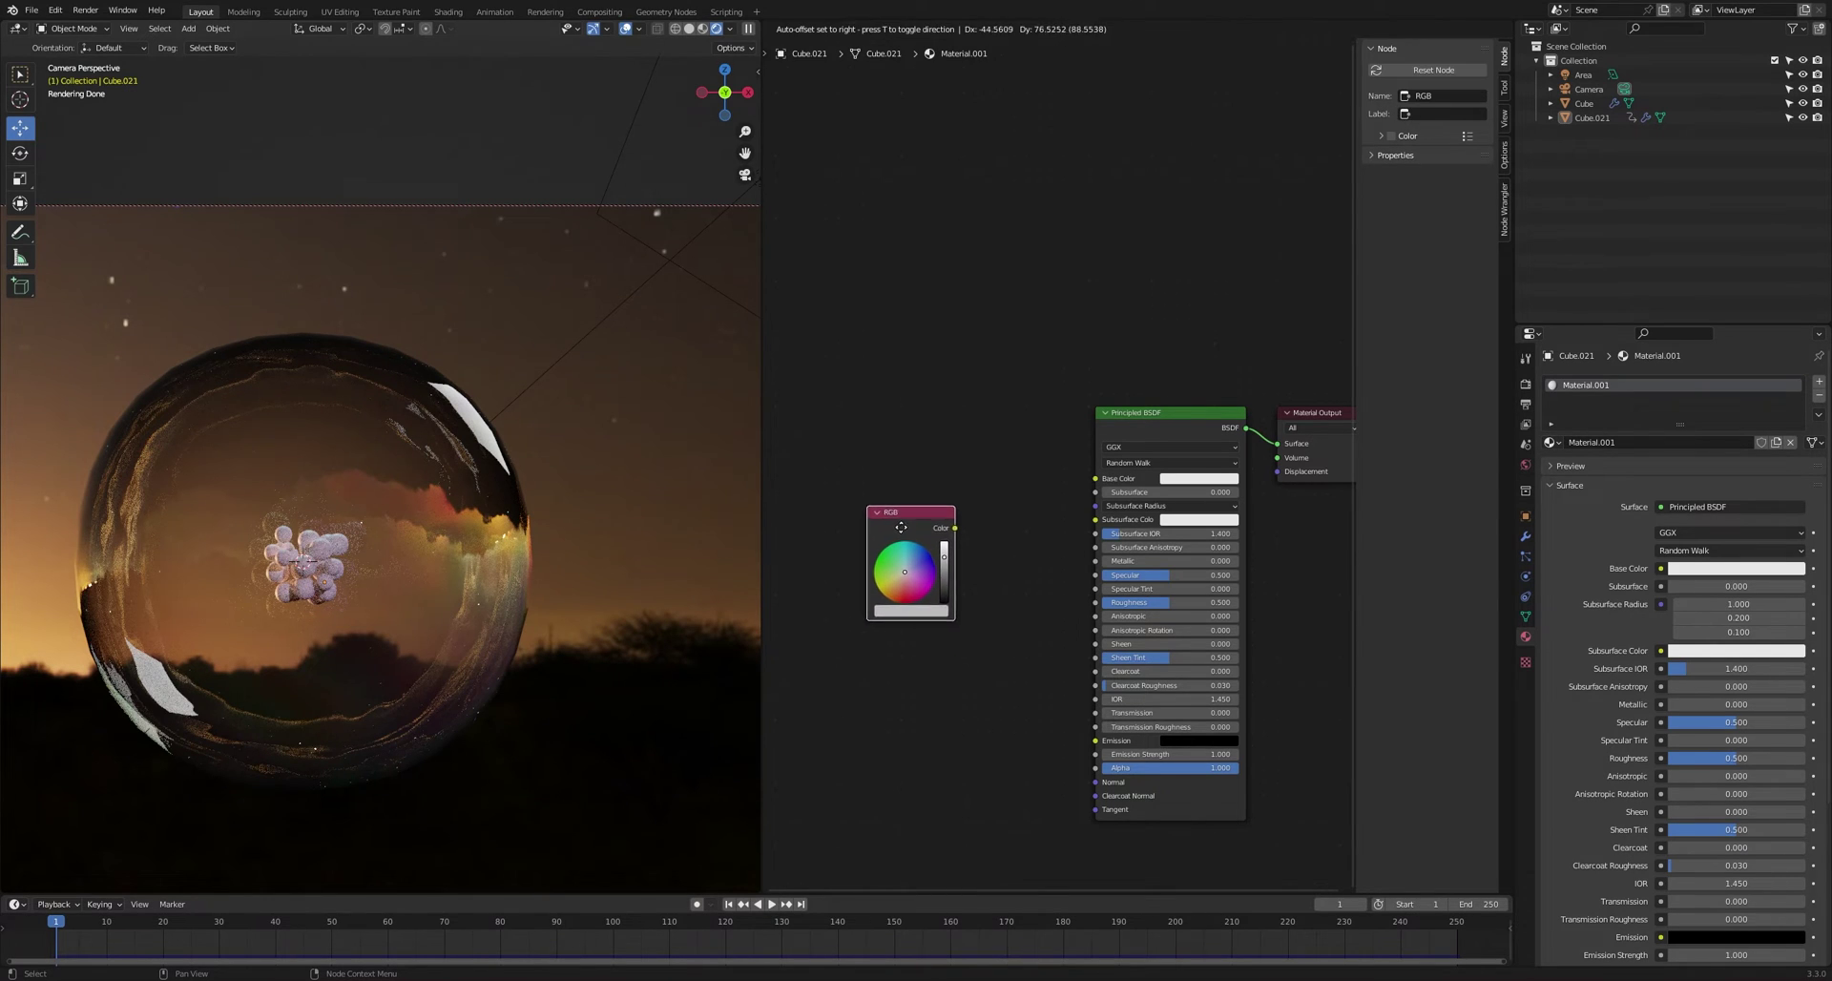
click(911, 563)
drag(952, 524, 1096, 480)
- Set the RGB node to a bright orange and also connect it to Subsurface Color
click(910, 607)
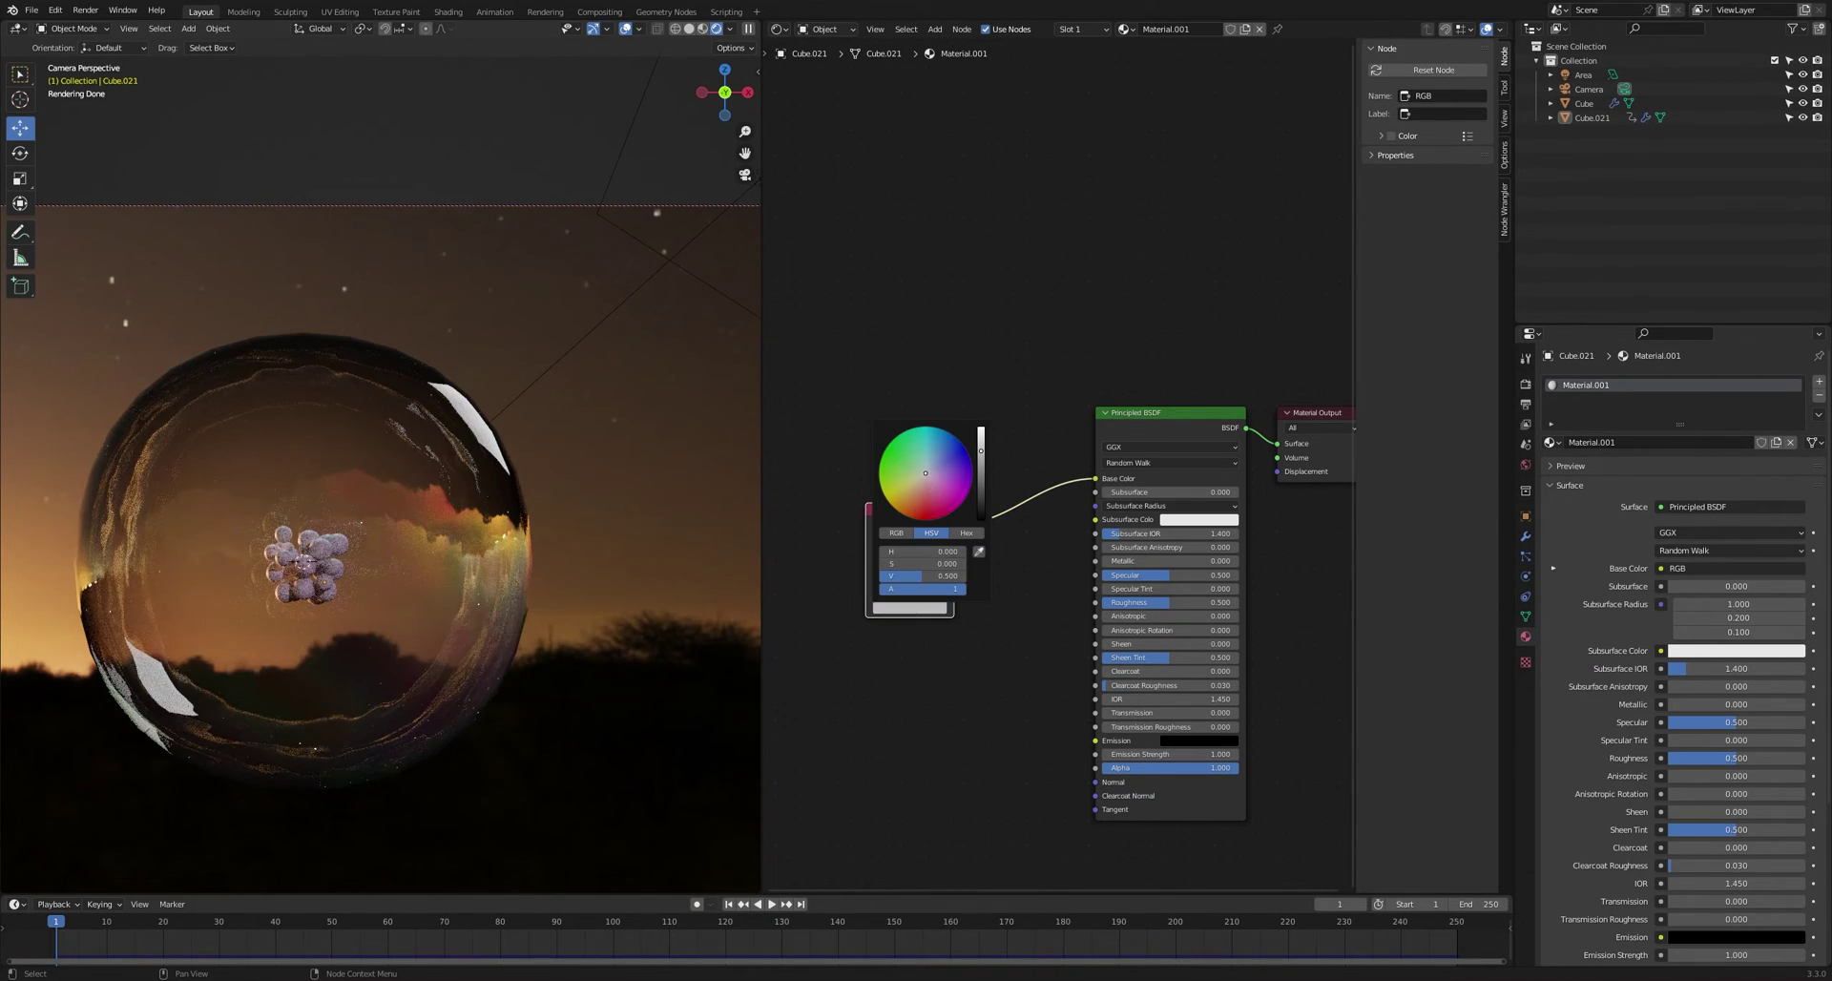
click(900, 510)
drag(979, 448, 980, 423)
scroll(984, 620, up, 2)
middle_drag(984, 620, 969, 632)
drag(935, 523, 1102, 522)
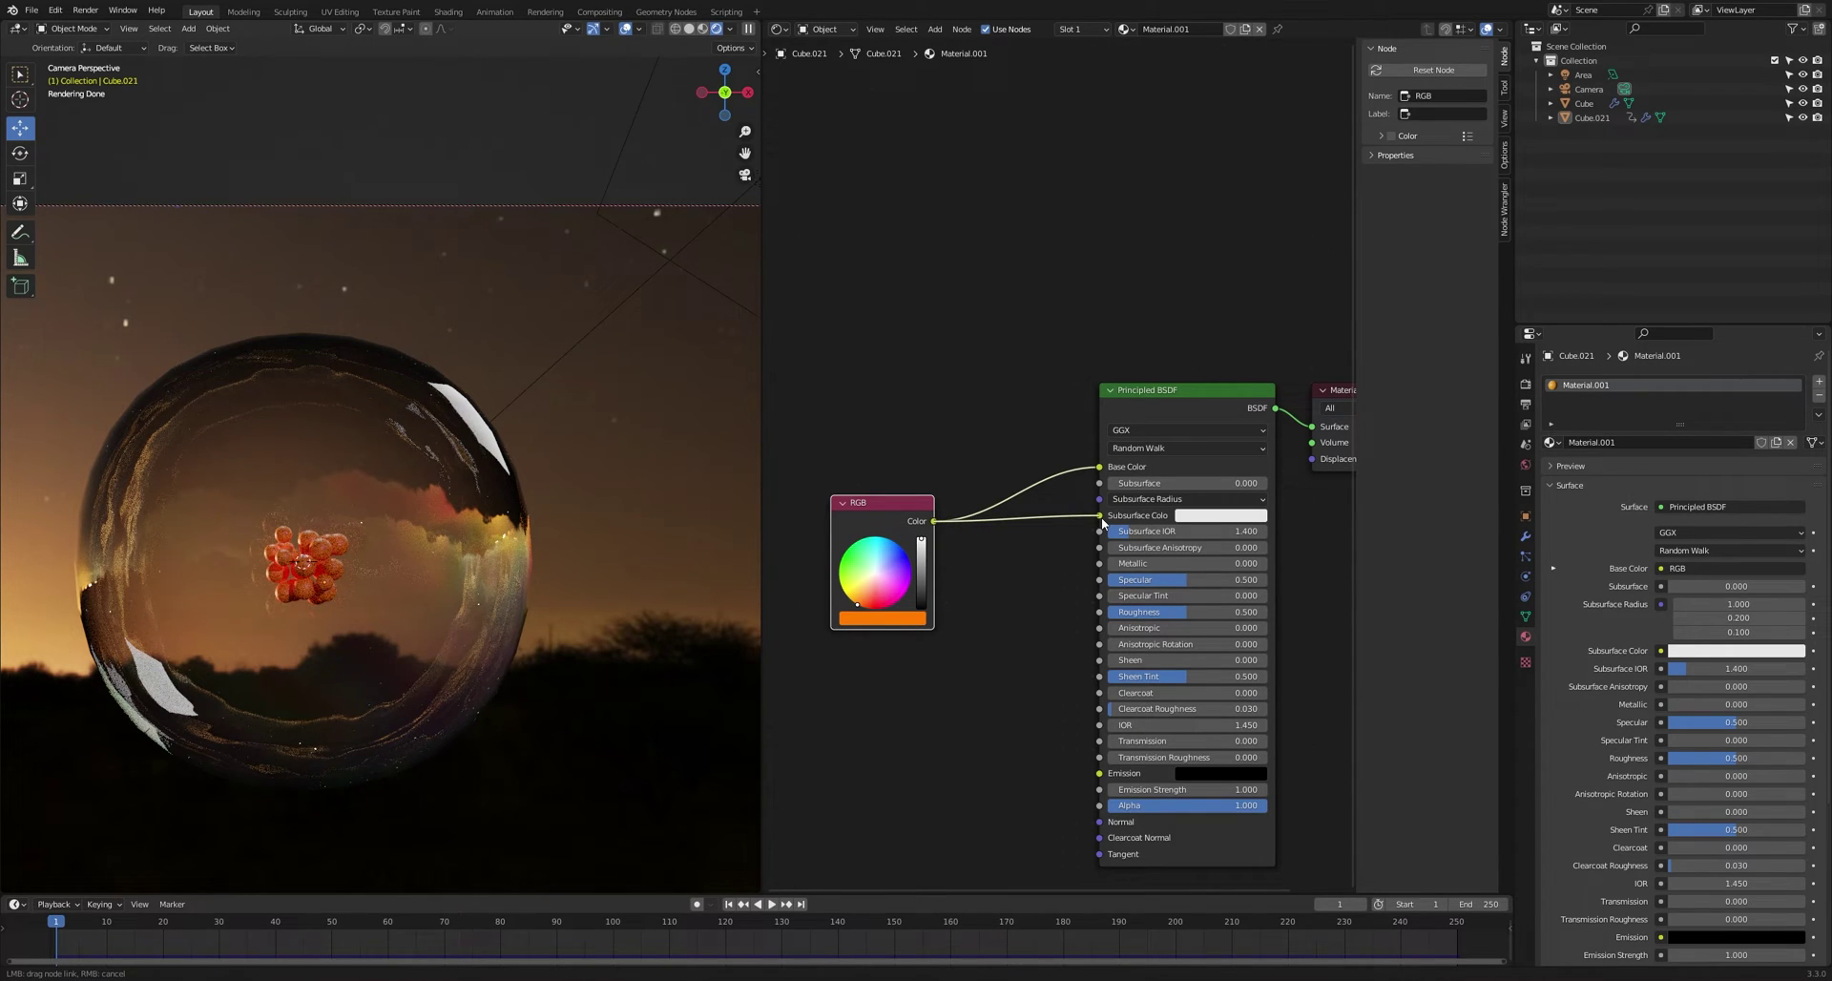
drag(1102, 517, 1101, 517)
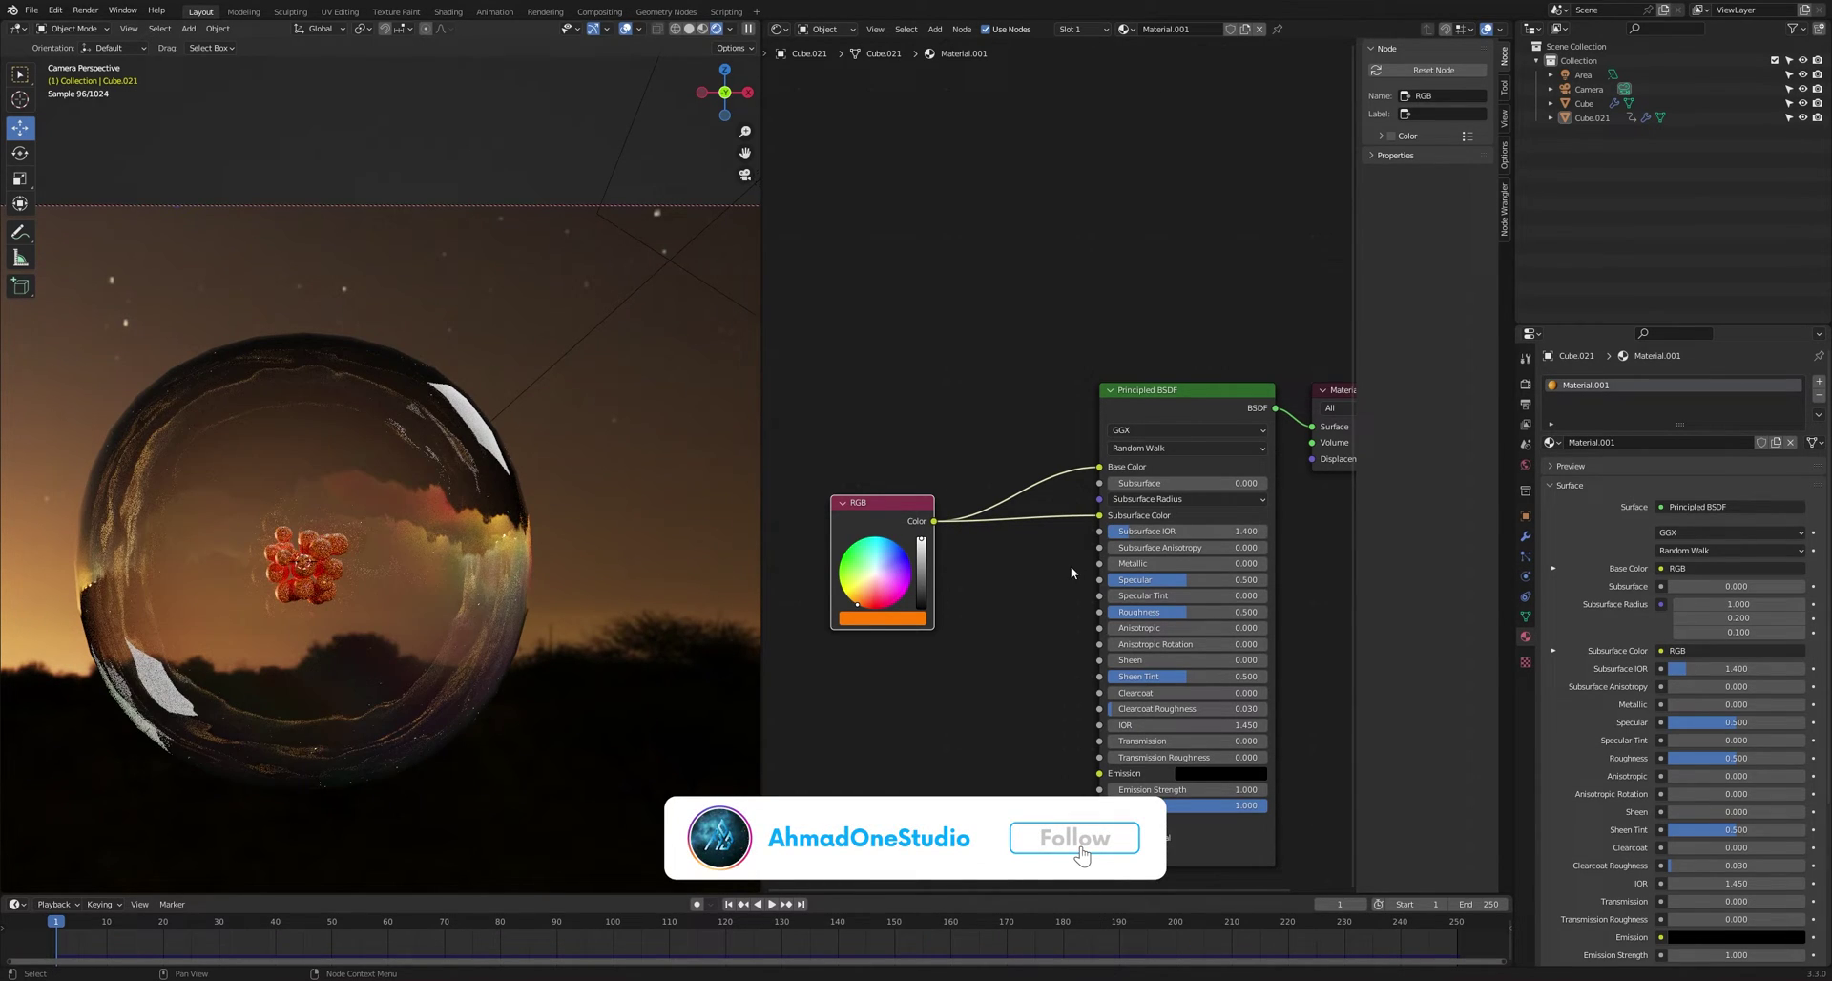
- Set Subsurface to 0.3, connect the orange RGB node to Emission and set Emission Strength to 0.3
click(1185, 482)
text(0.3)
key(Return)
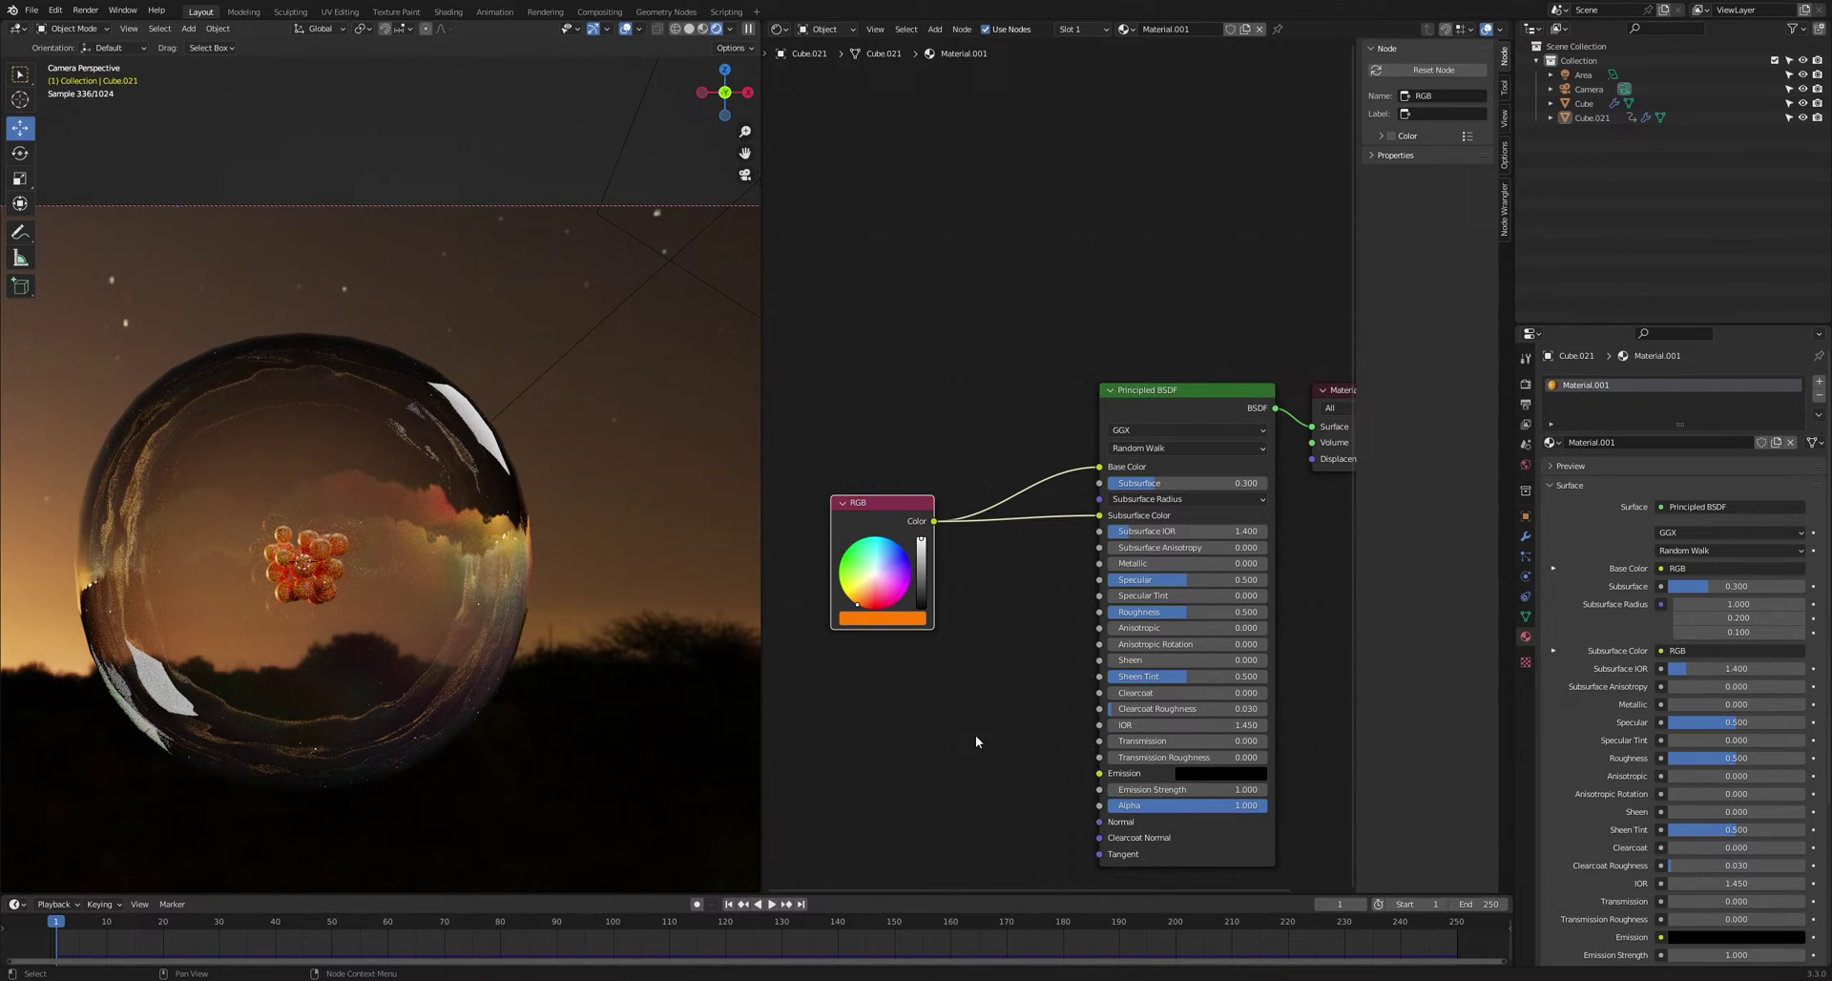
middle_drag(976, 742, 981, 702)
drag(940, 482, 1106, 735)
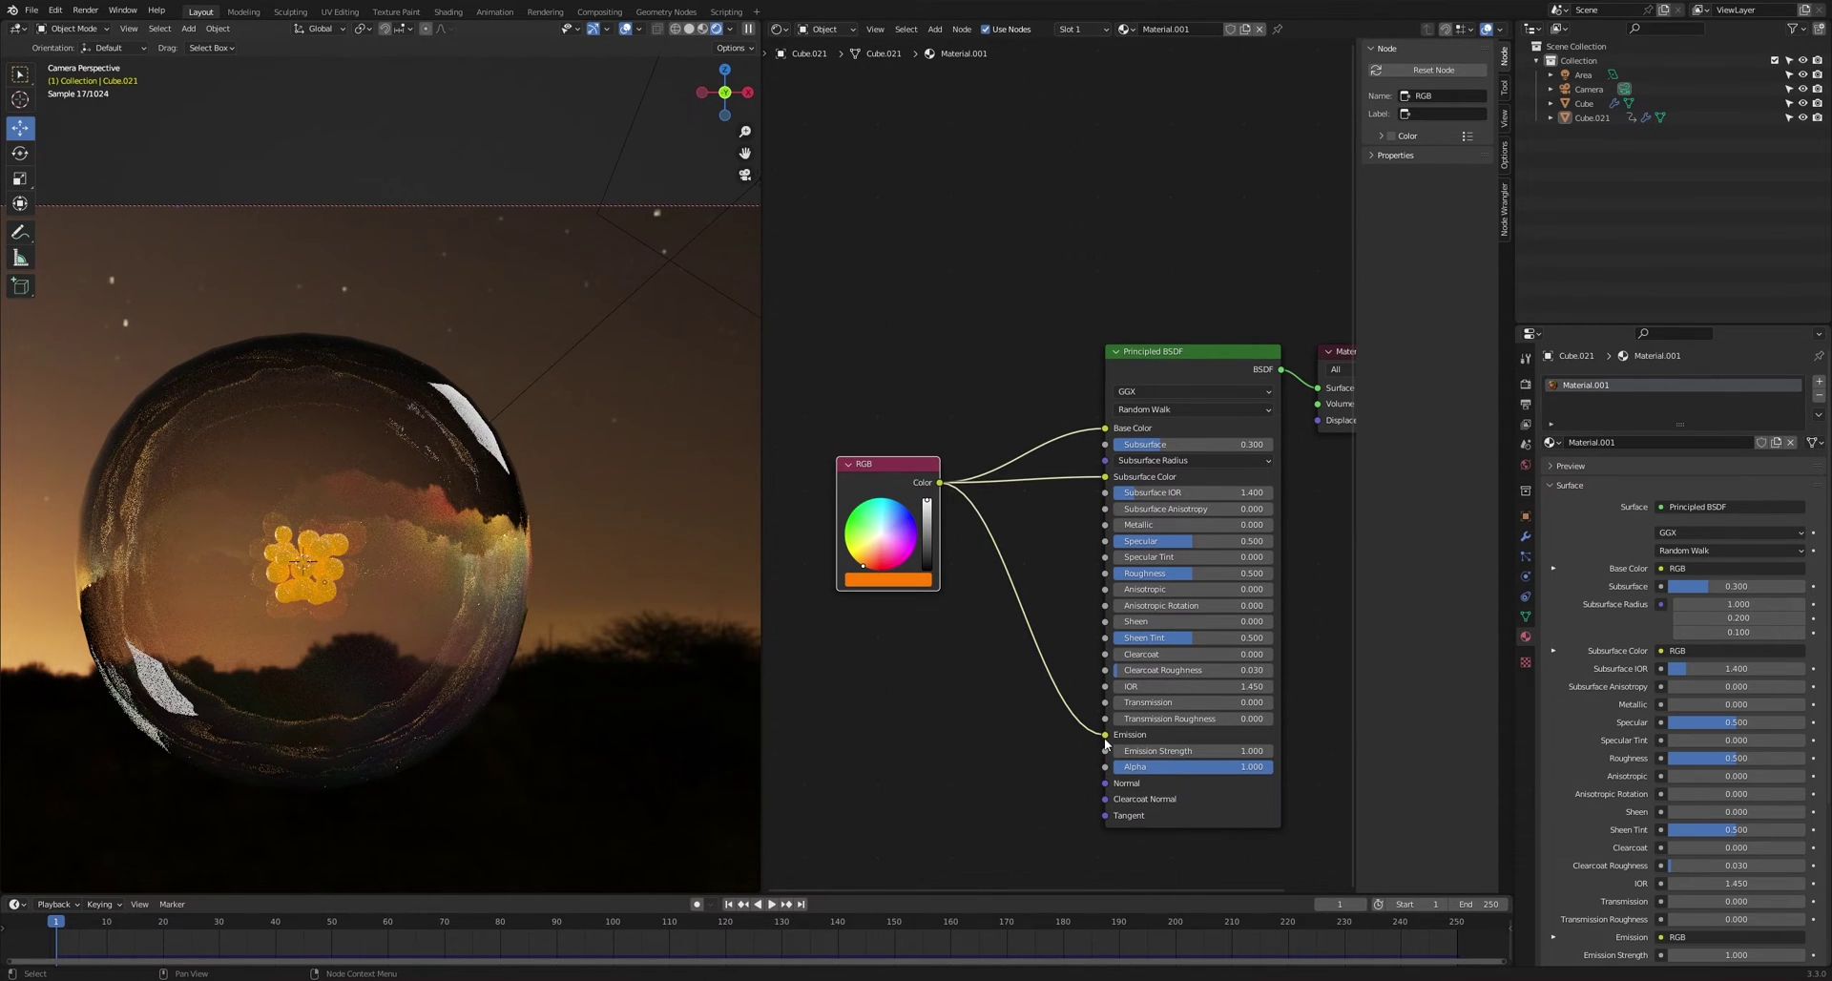
text(0.3)
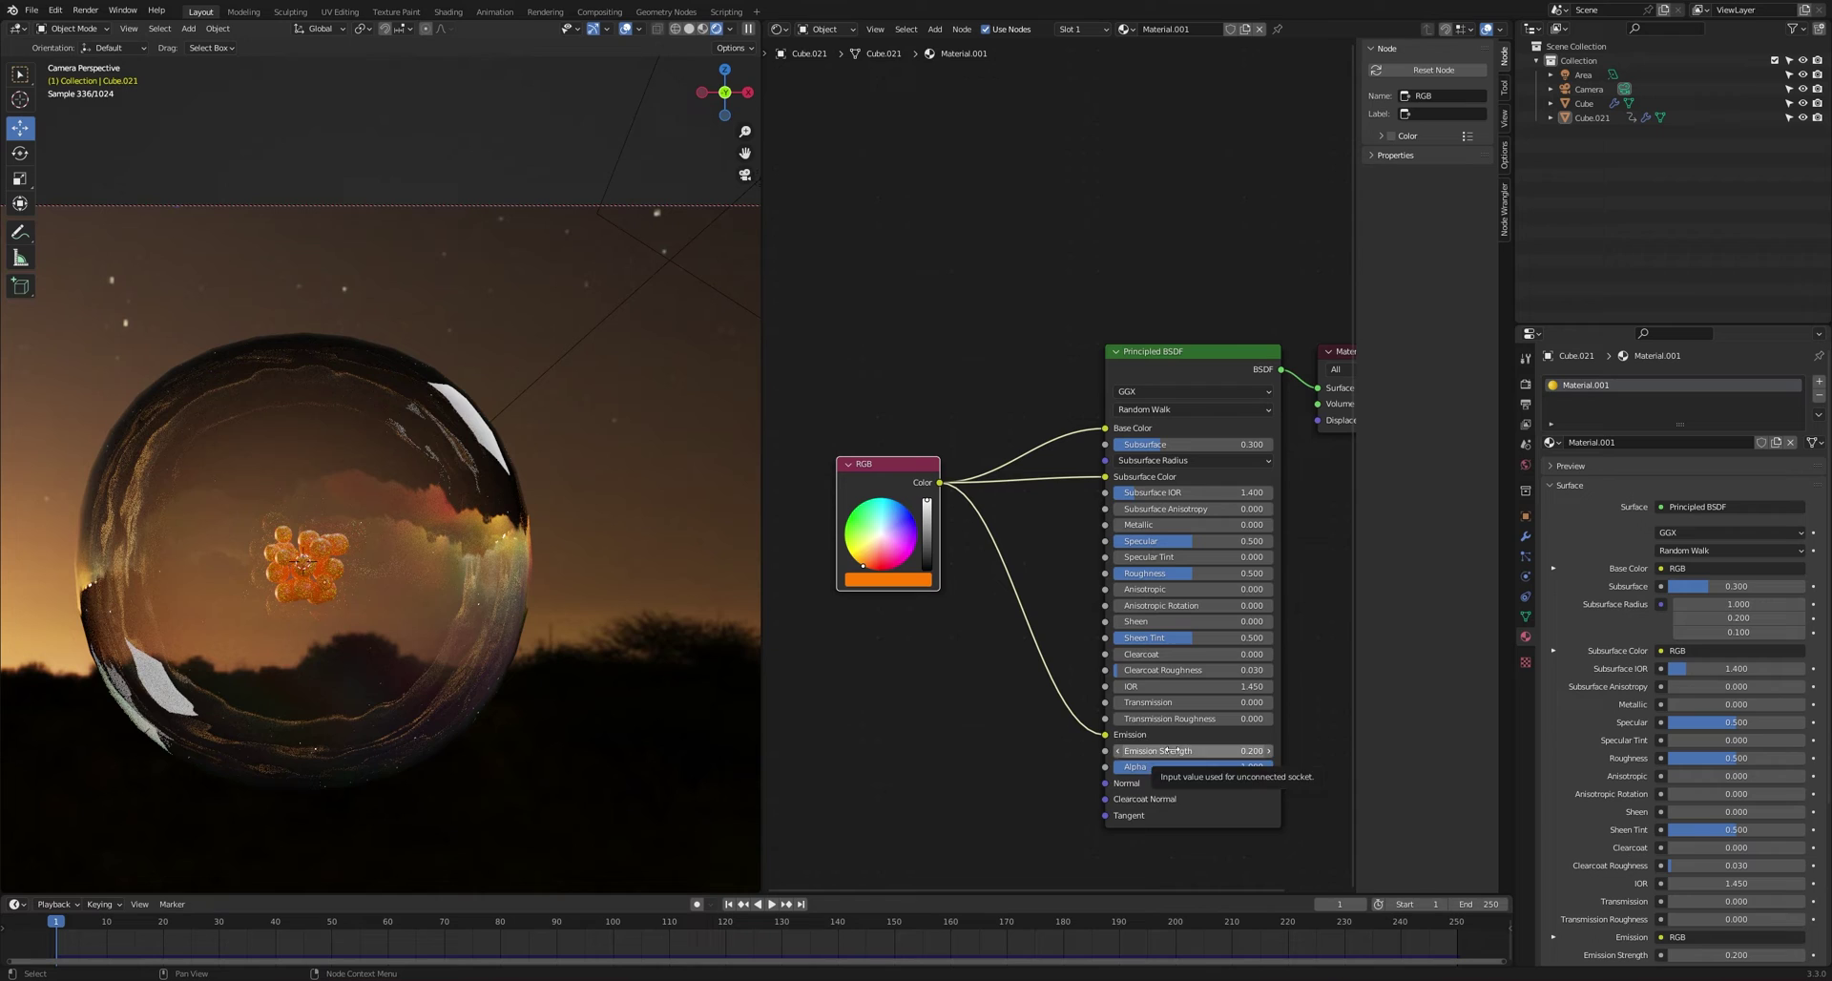
key(Return)
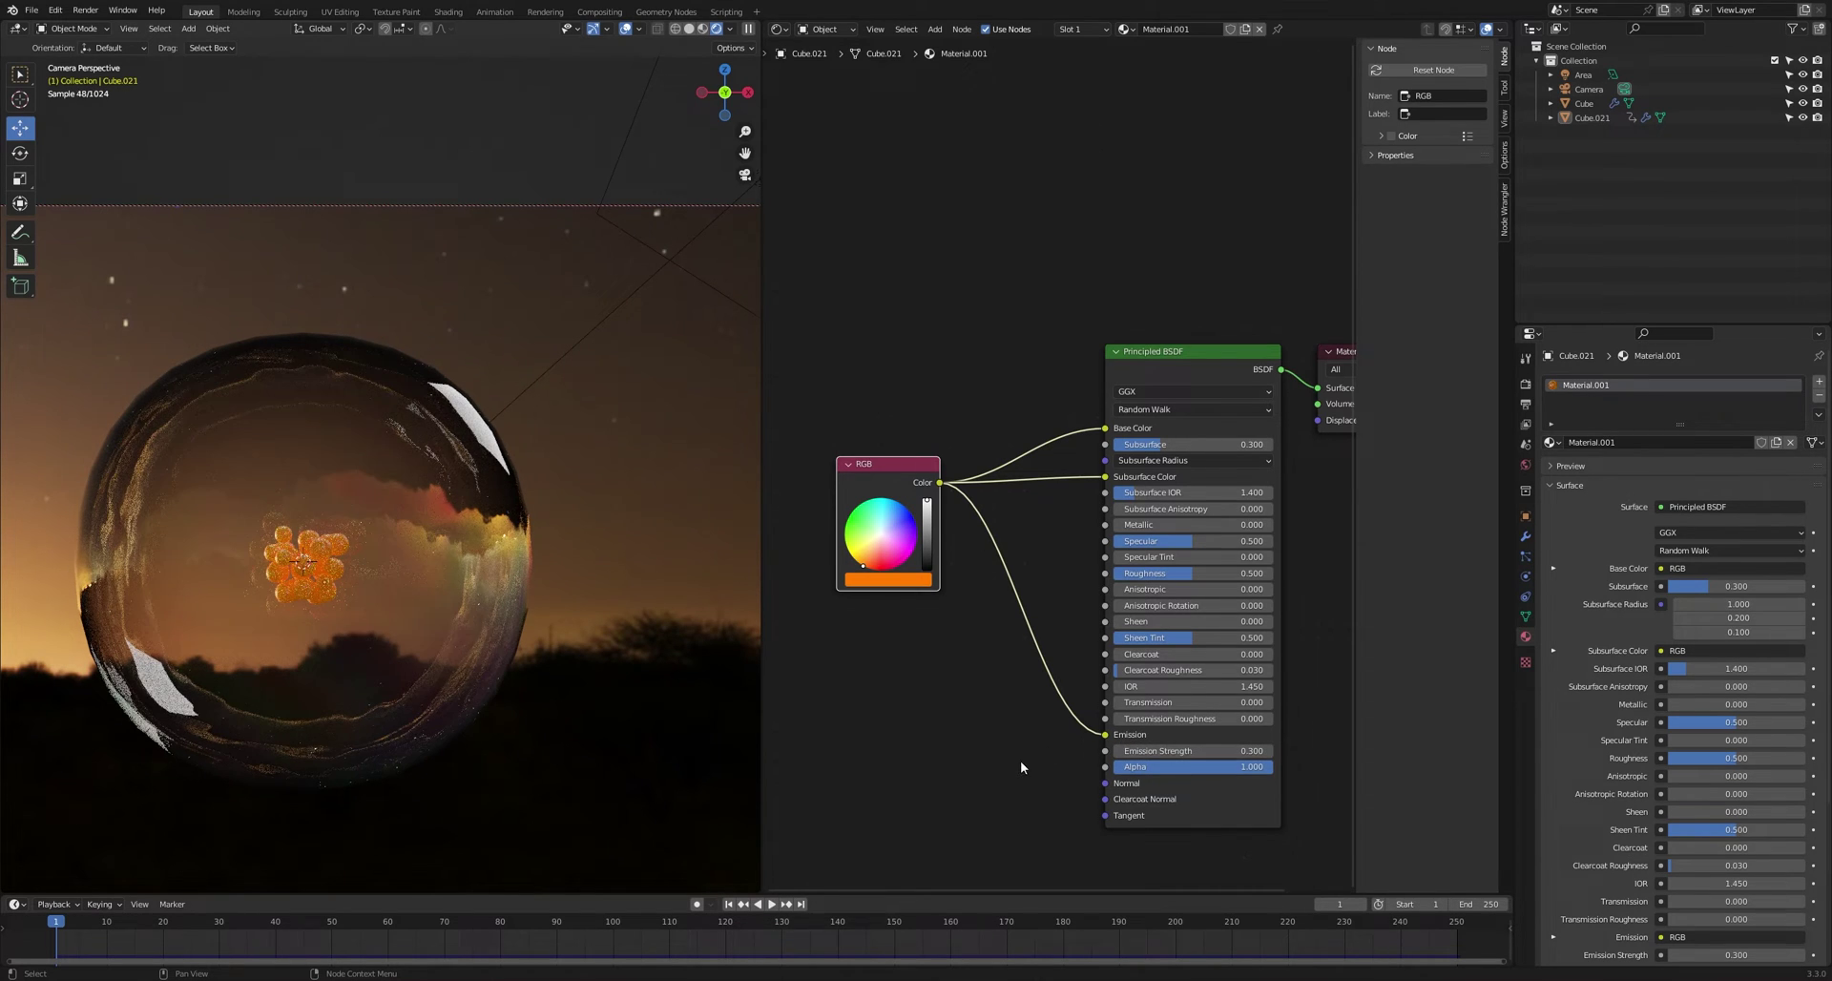
- Set the orange material's Roughness to 0.05 and save the file
middle_drag(971, 797, 920, 834)
double_click(1105, 605)
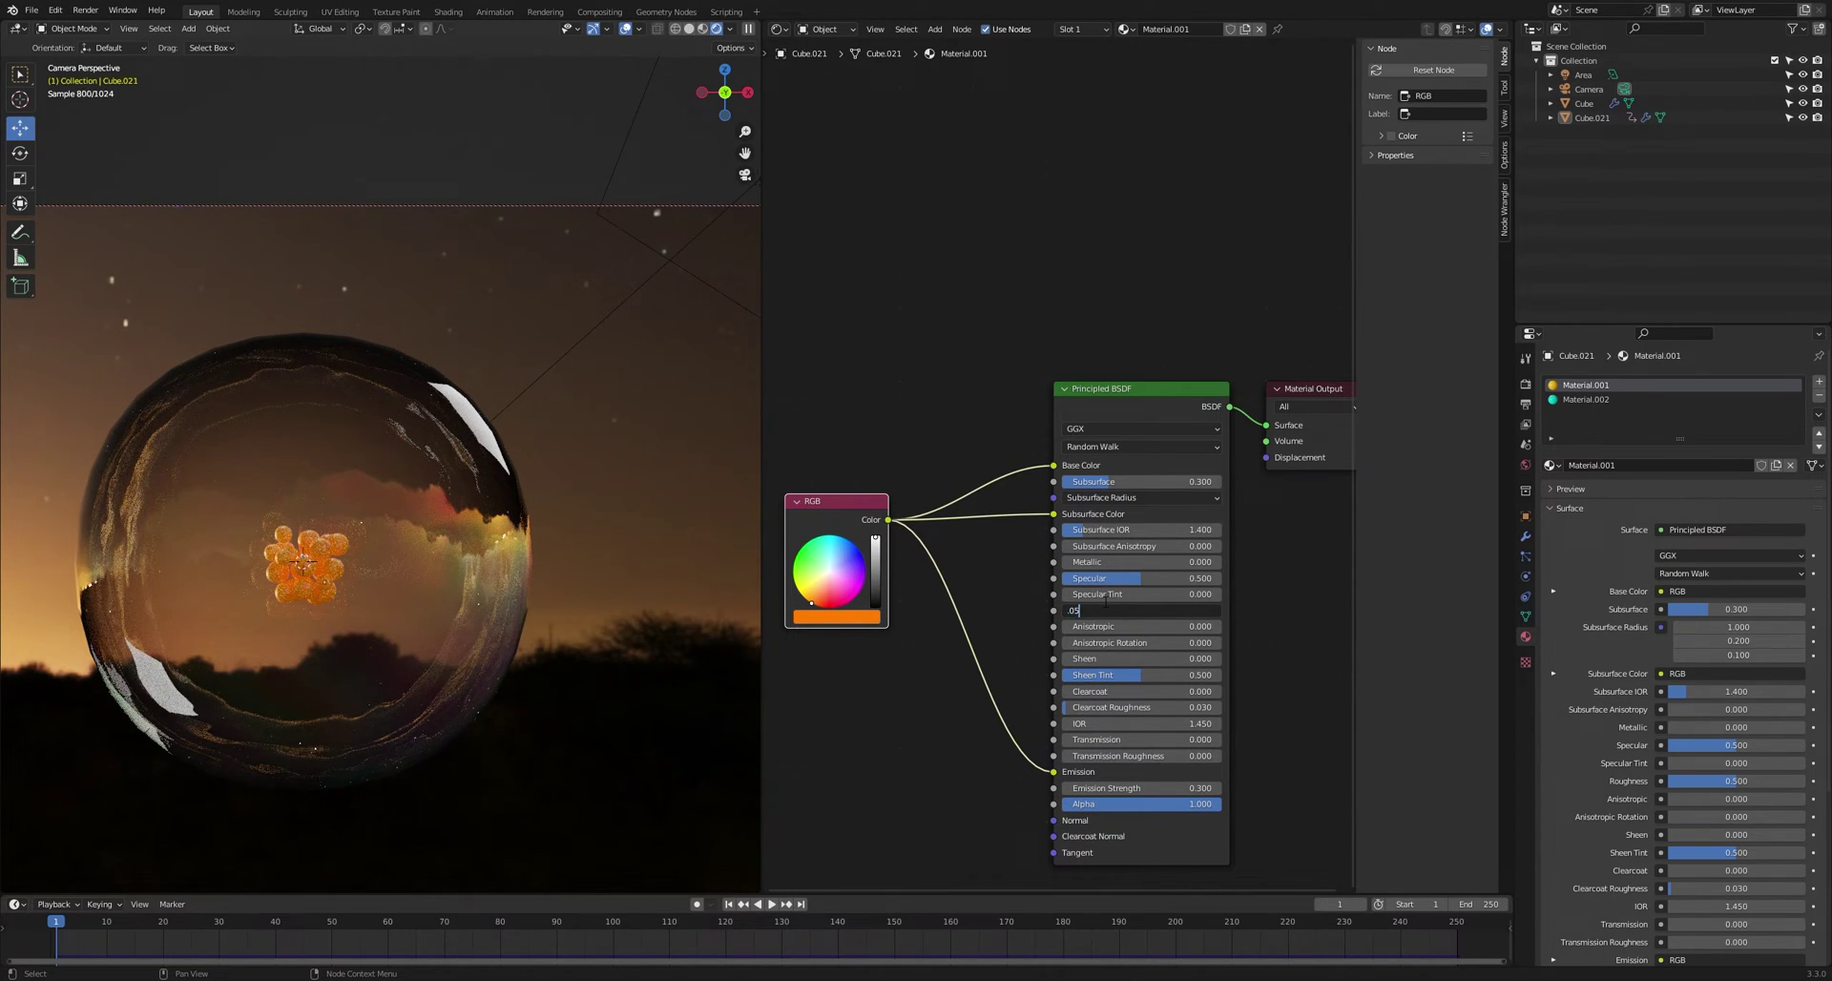
text(.05)
key(Return)
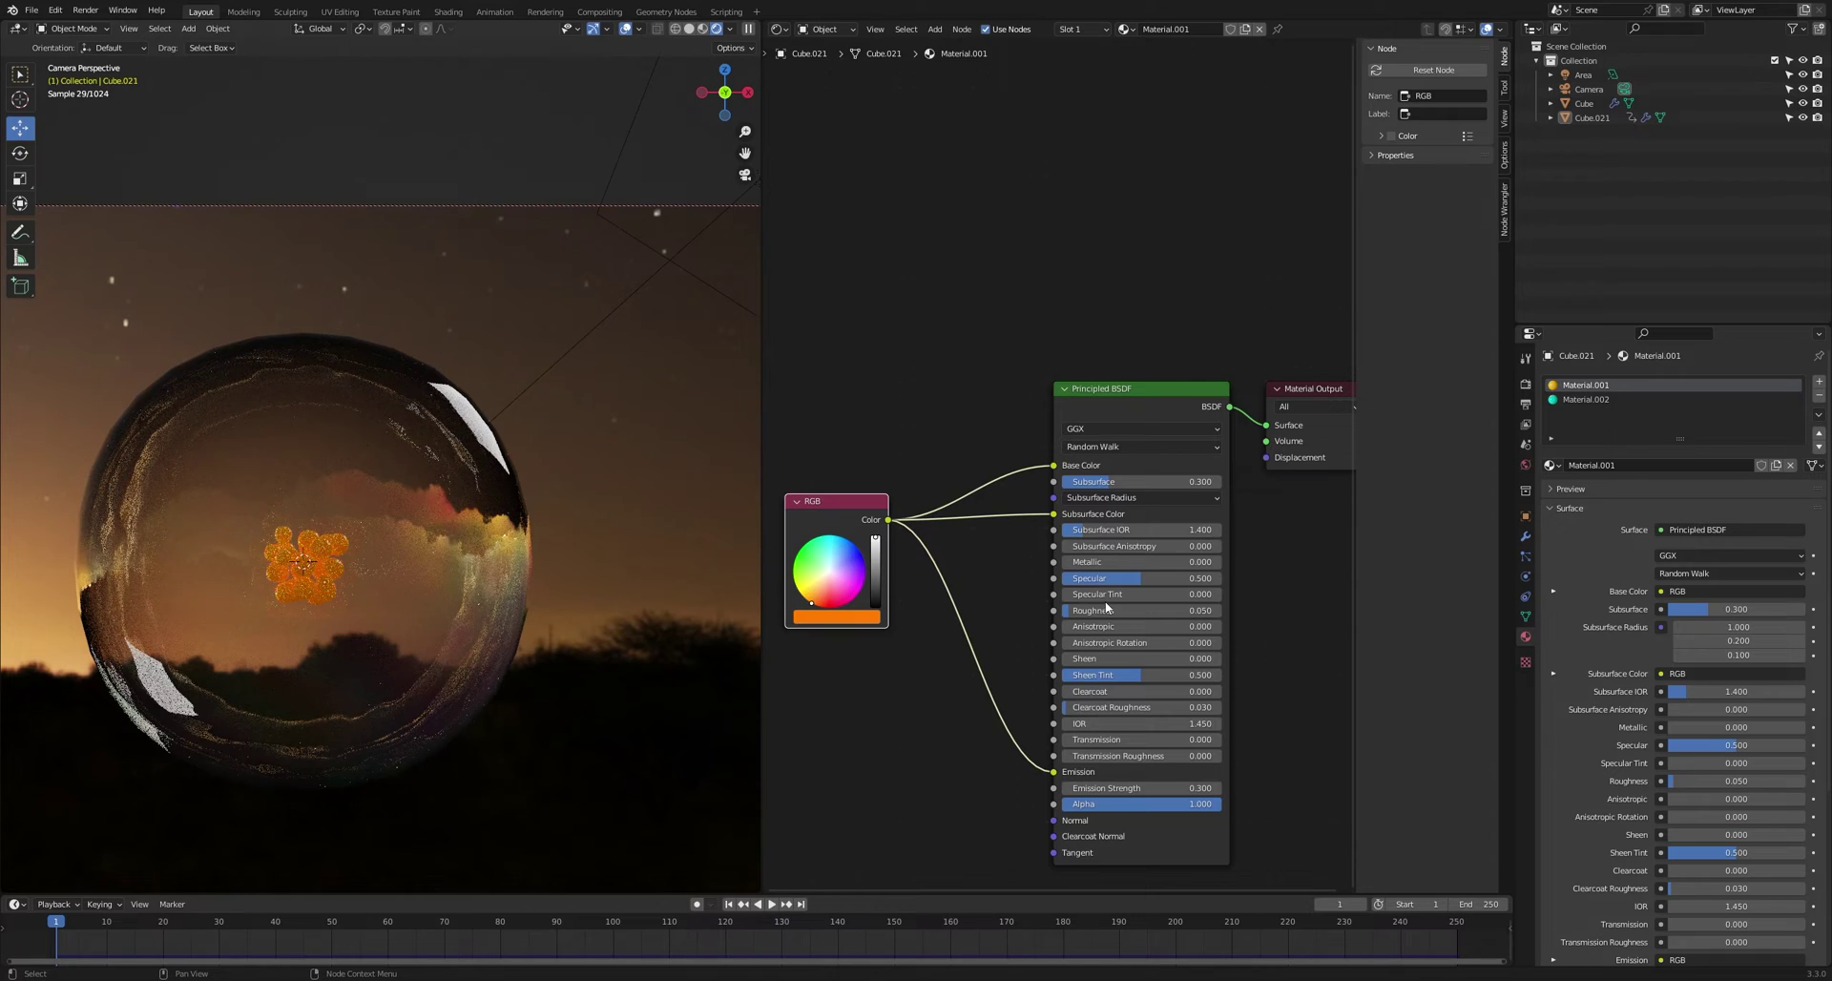
click(1310, 648)
key(ctrl+s)
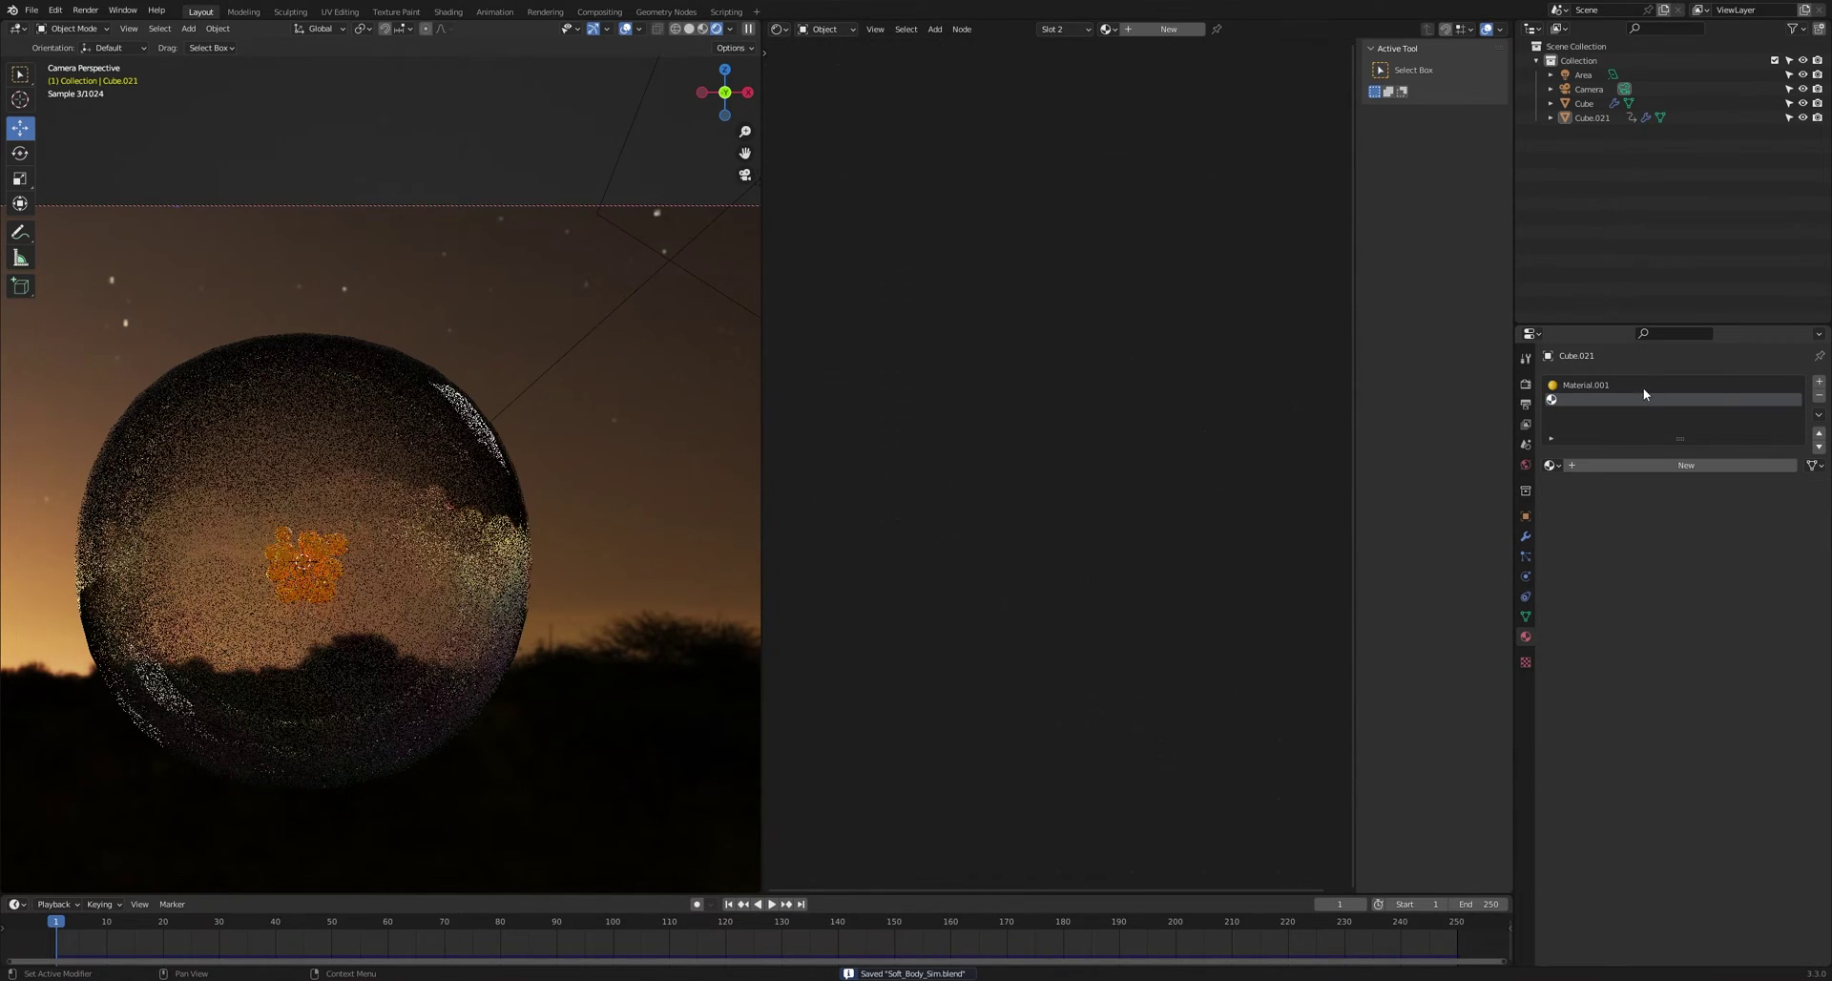
- Create a material in the second slot with a teal RGB node feeding Base Color, Subsurface Color and Emission
click(1677, 466)
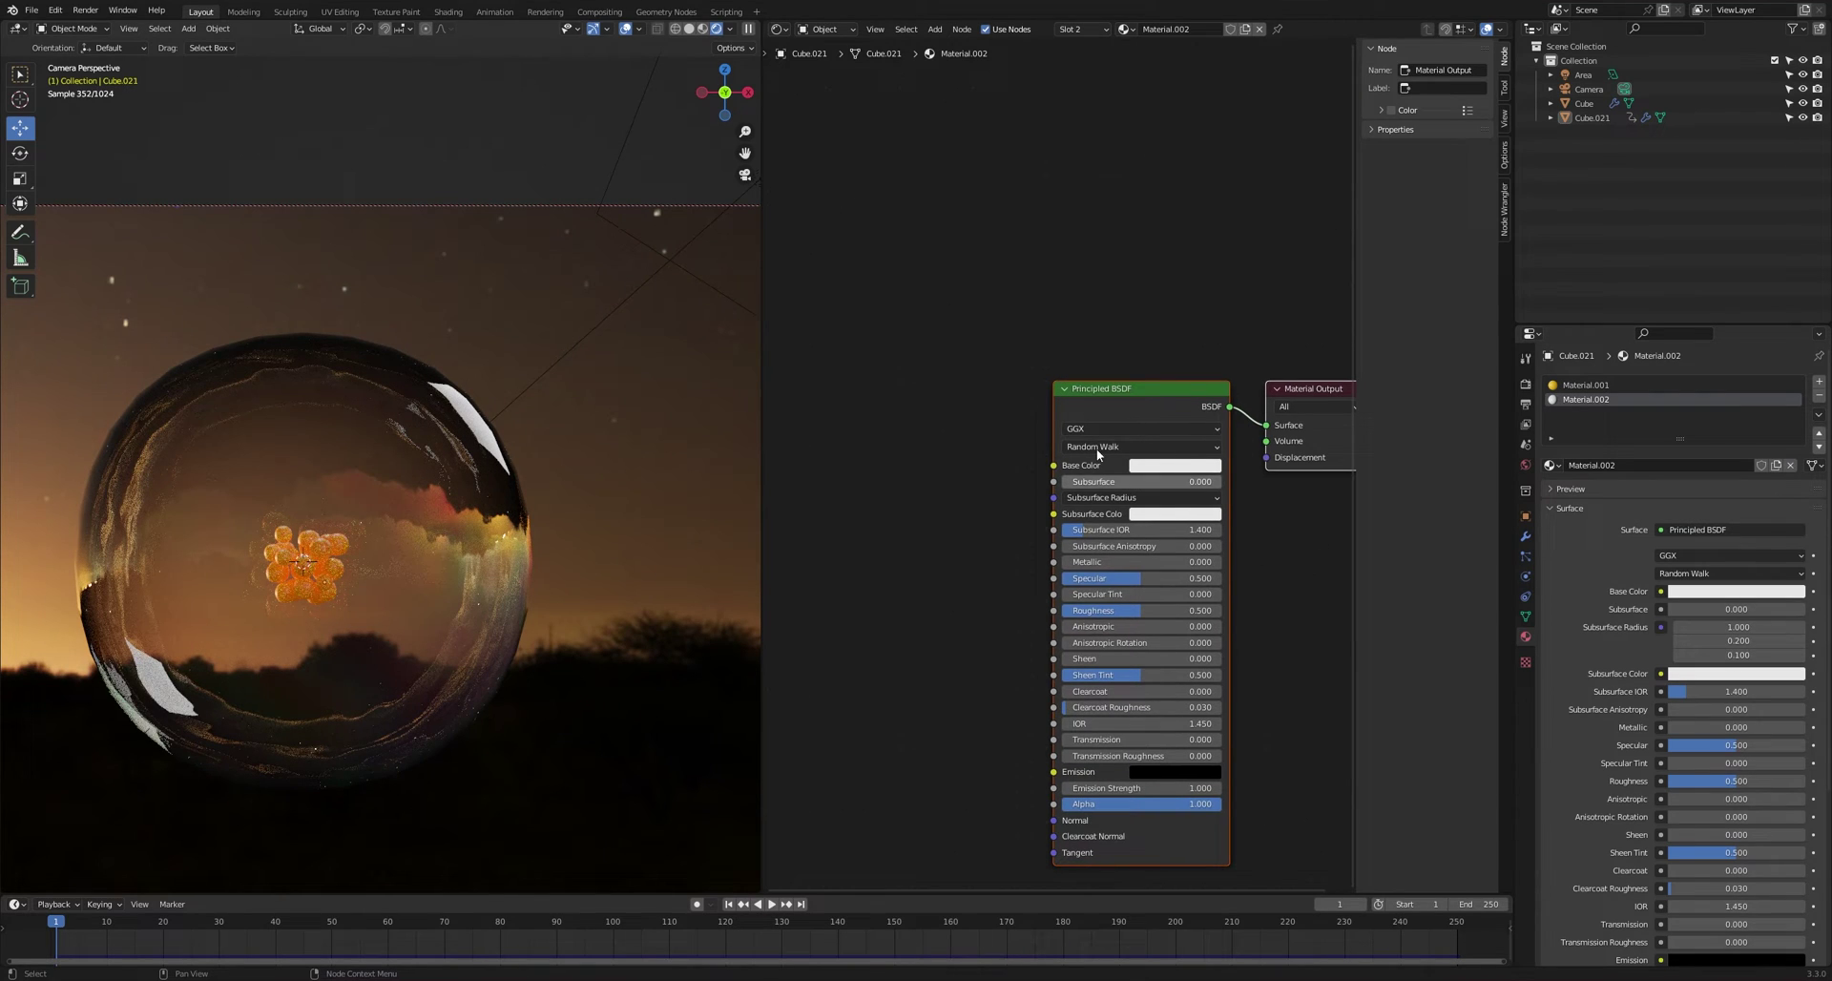
key(shift+a)
click(801, 495)
drag(903, 519, 1053, 465)
drag(903, 519, 1054, 514)
drag(902, 519, 1055, 772)
click(851, 616)
click(867, 406)
- Set the teal material's Subsurface to 0.3, Emission Strength to 0.3 and Roughness to 0.05, and return to the orange material slot
click(1130, 478)
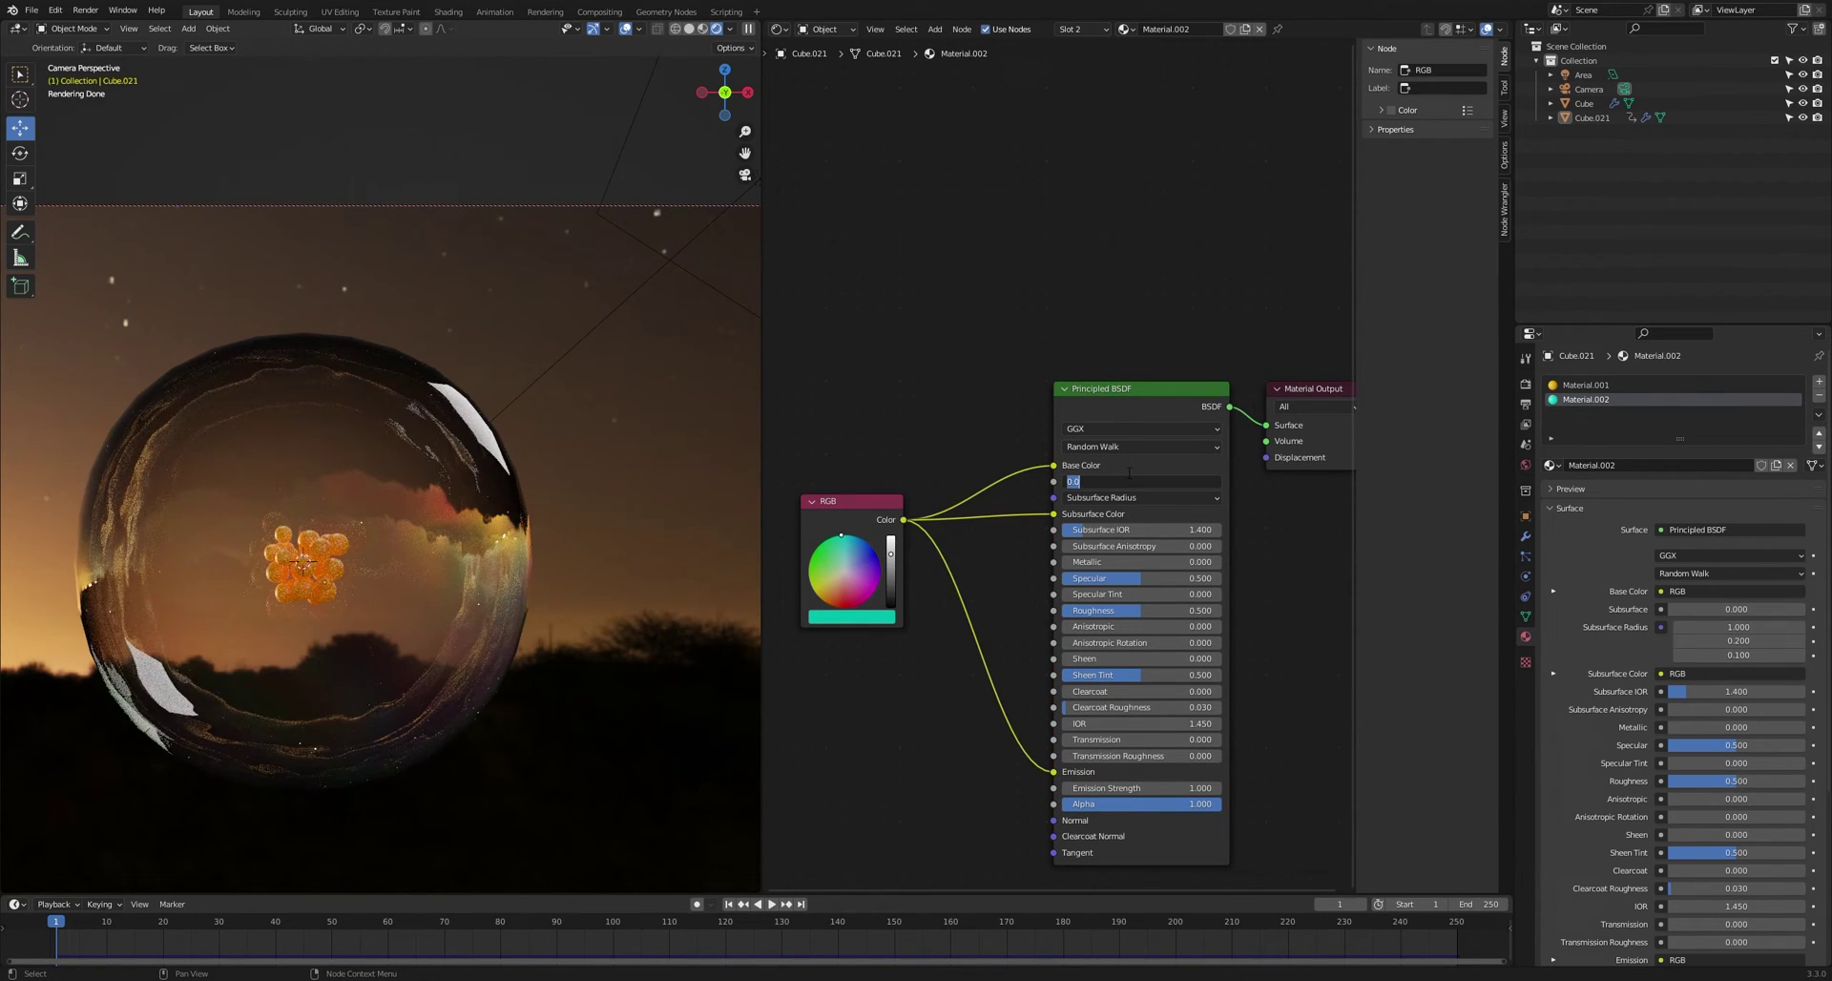
text(.3)
key(Return)
click(1130, 789)
text(.3)
key(Return)
drag(1135, 611, 1062, 611)
text(0.05)
key(Return)
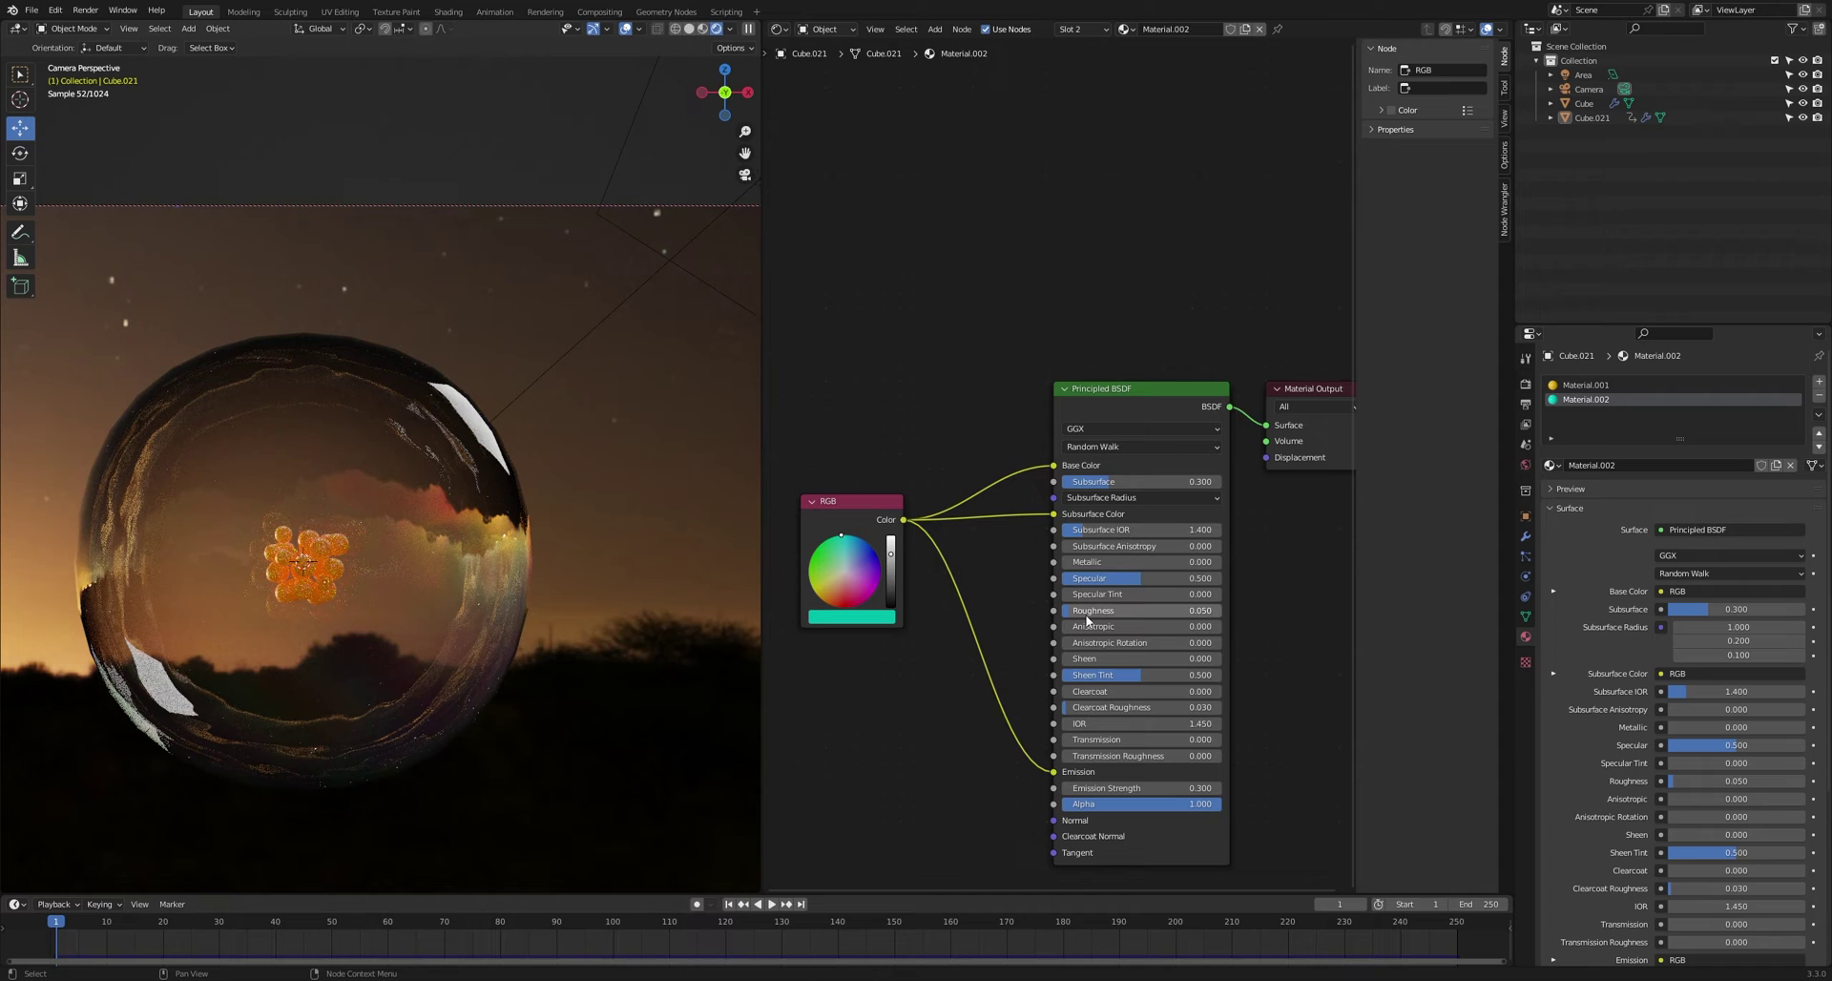
click(1612, 386)
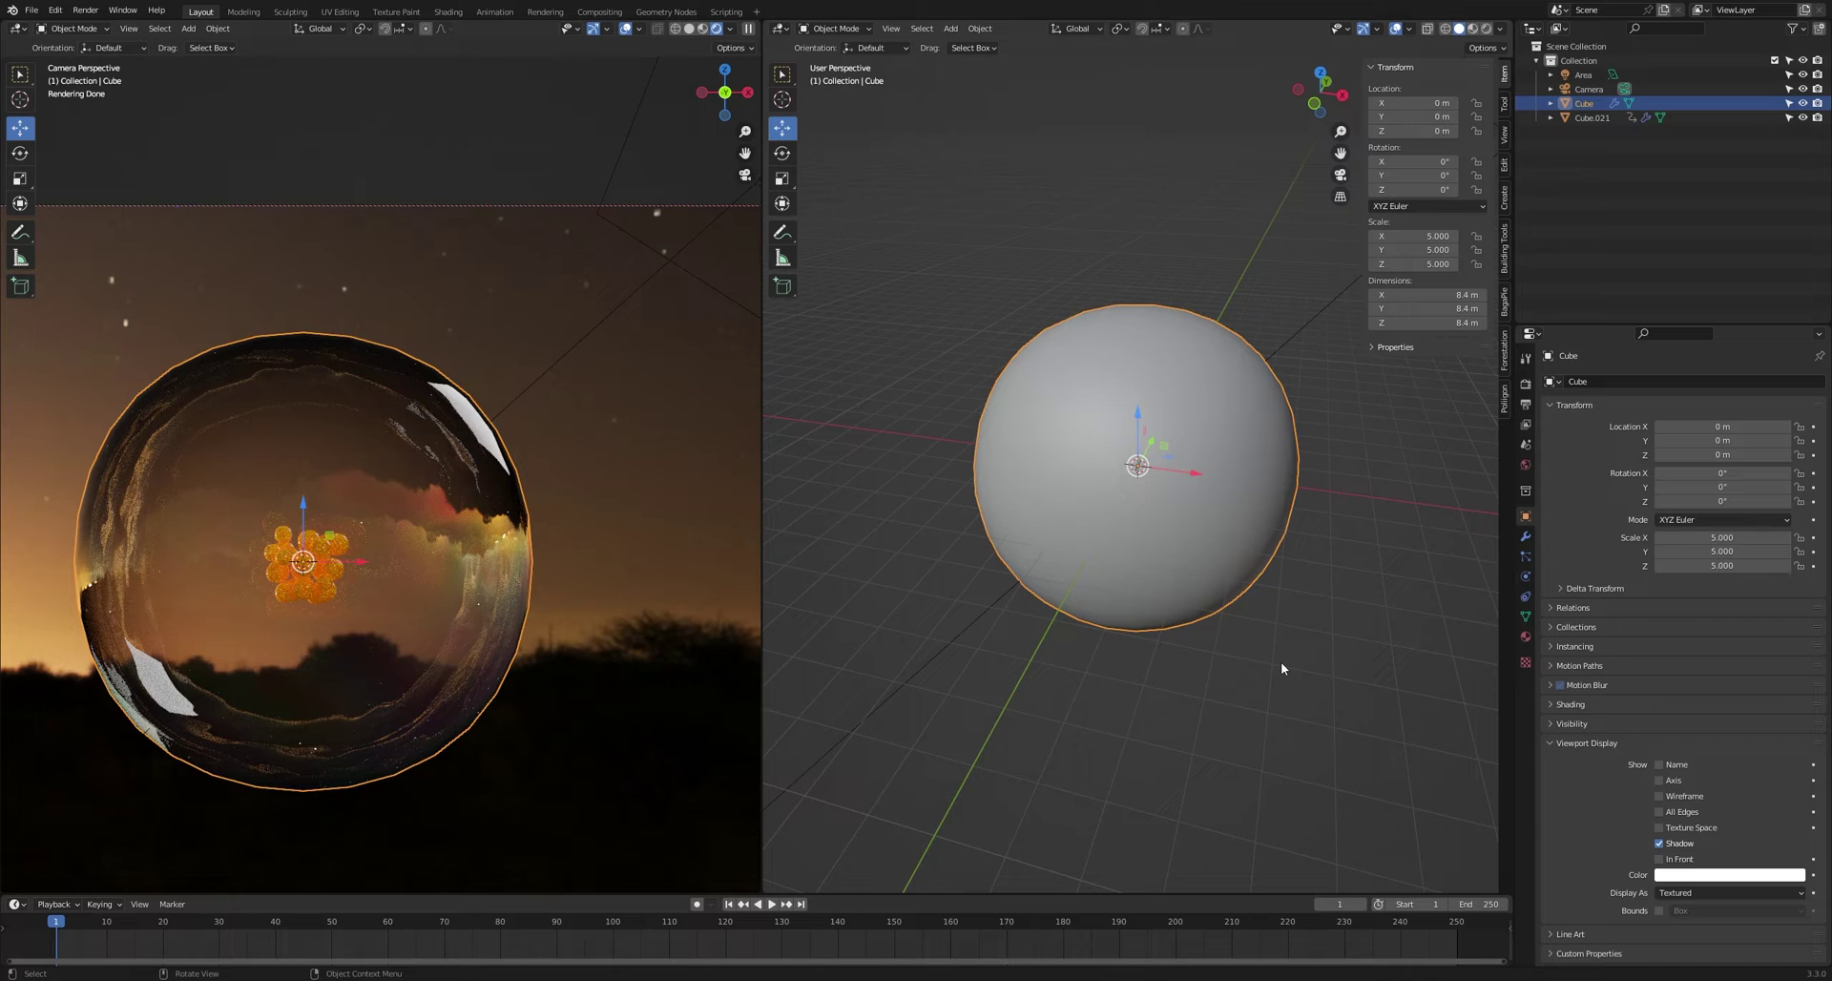
- Show the working viewport in wireframe and select the small spheres inside the large sphere
key(z)
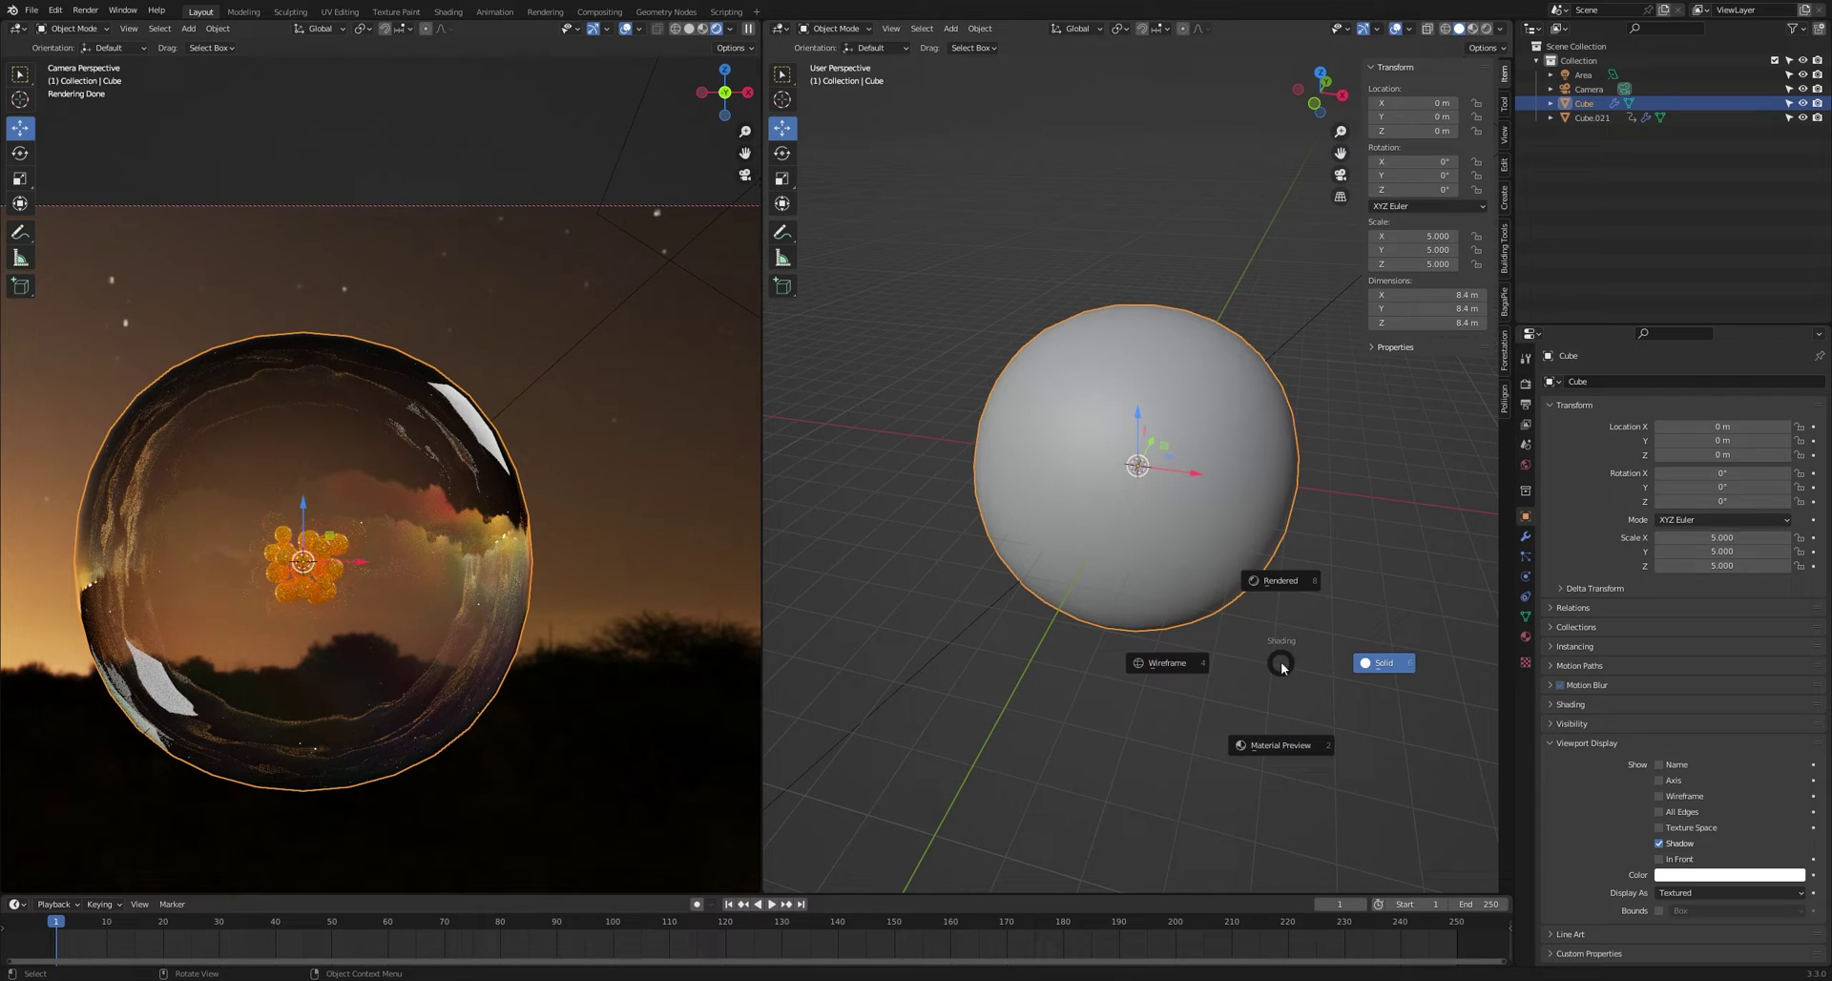
click(1178, 588)
click(1183, 592)
scroll(1161, 518, up, 2)
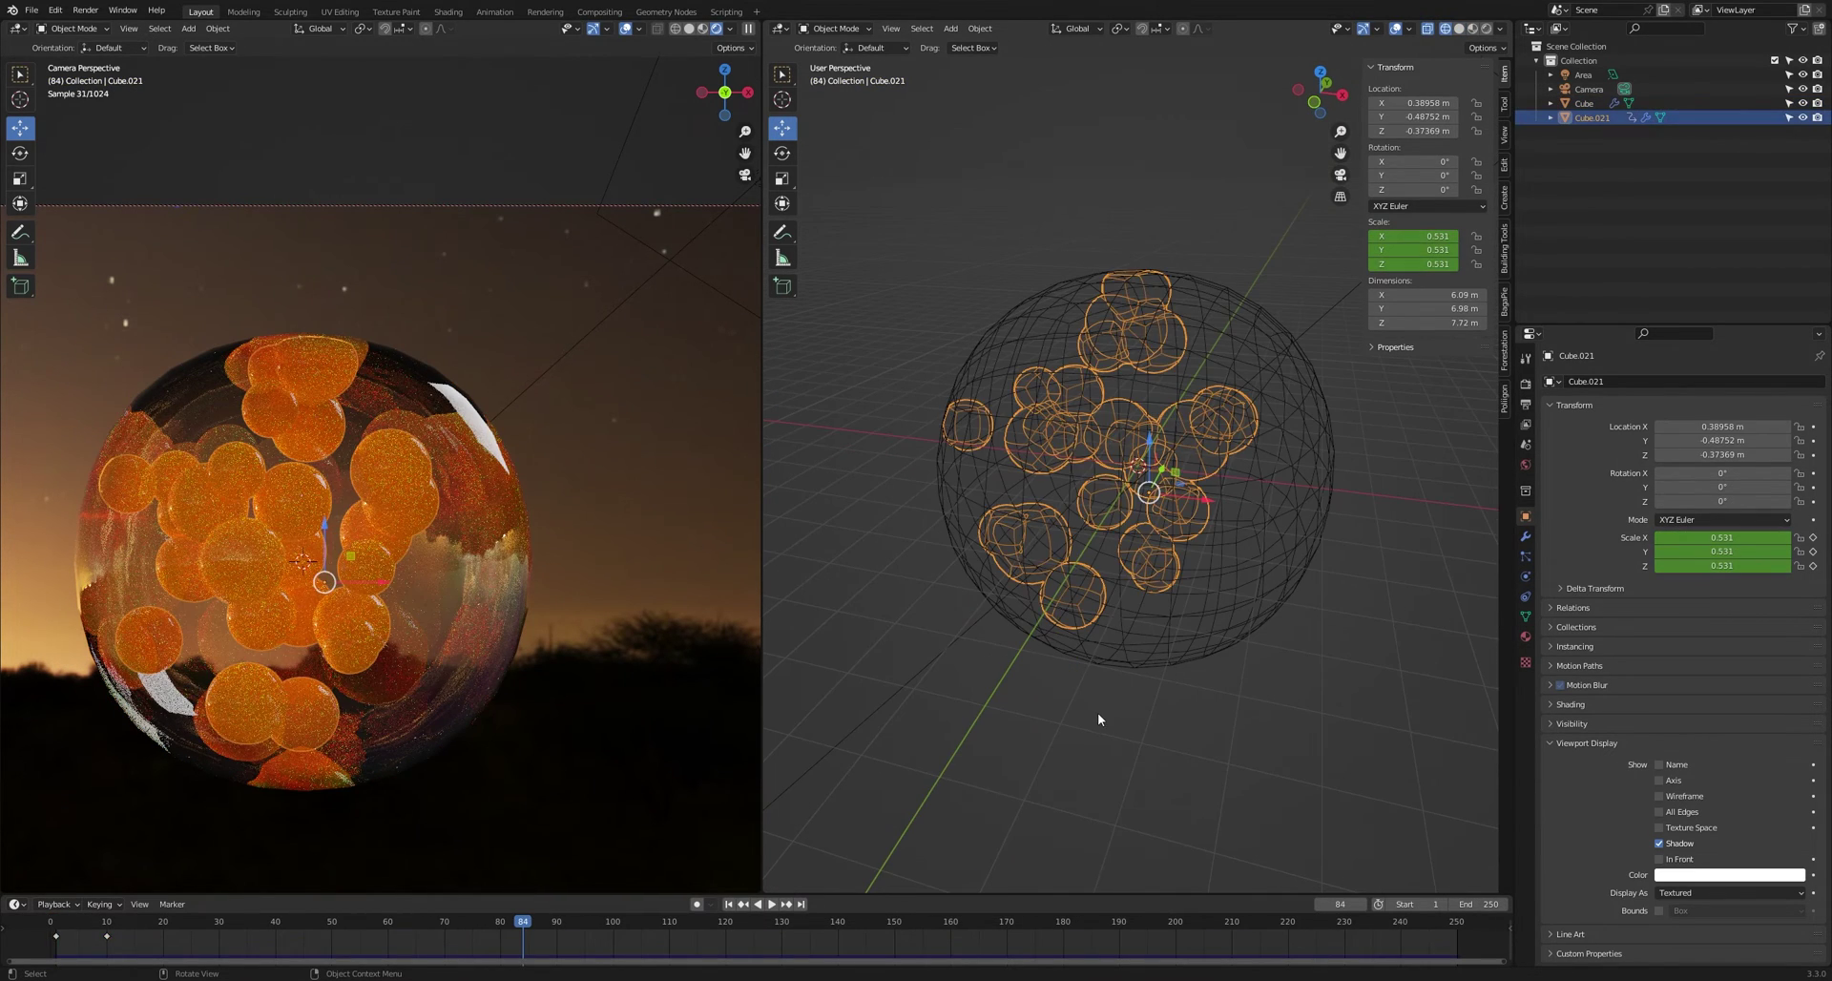
click(1143, 484)
click(1188, 418)
- Assign the teal Material.002 to one whole linked cube of the small spheres' mesh and play the animation
key(Tab)
click(1108, 439)
key(3)
scroll(1108, 439, up, 4)
click(1079, 543)
key(l)
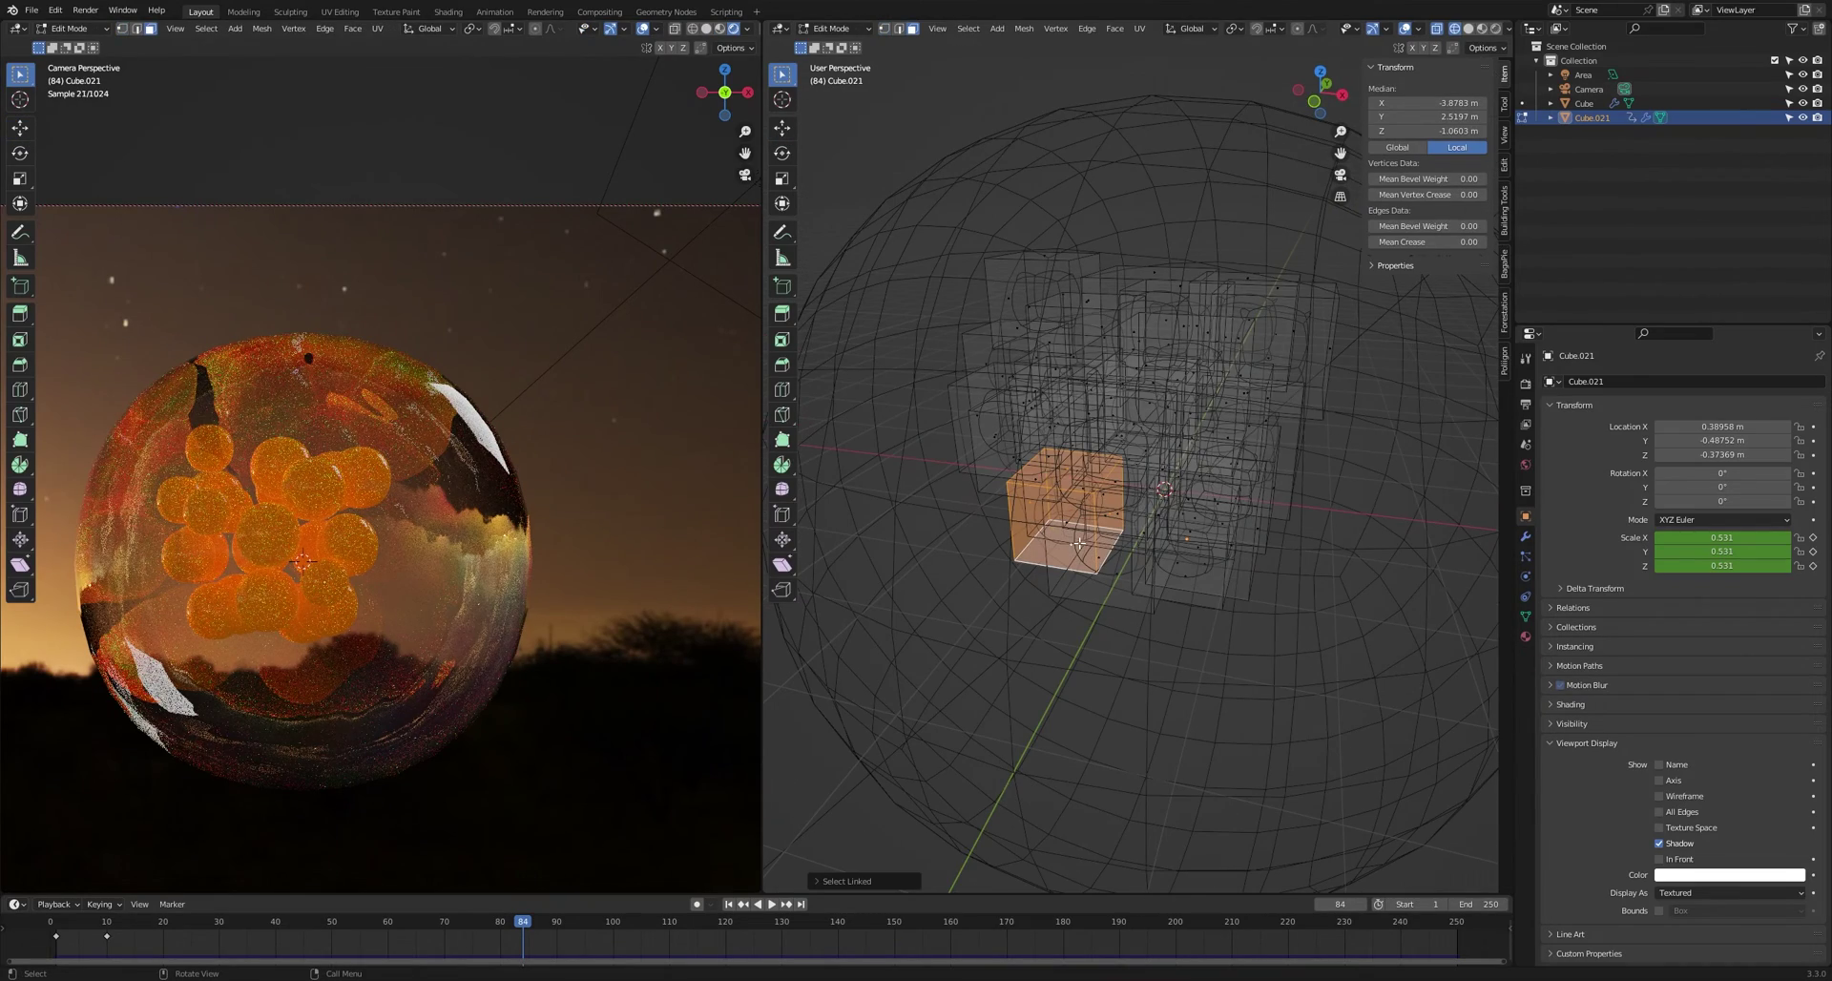
click(1526, 637)
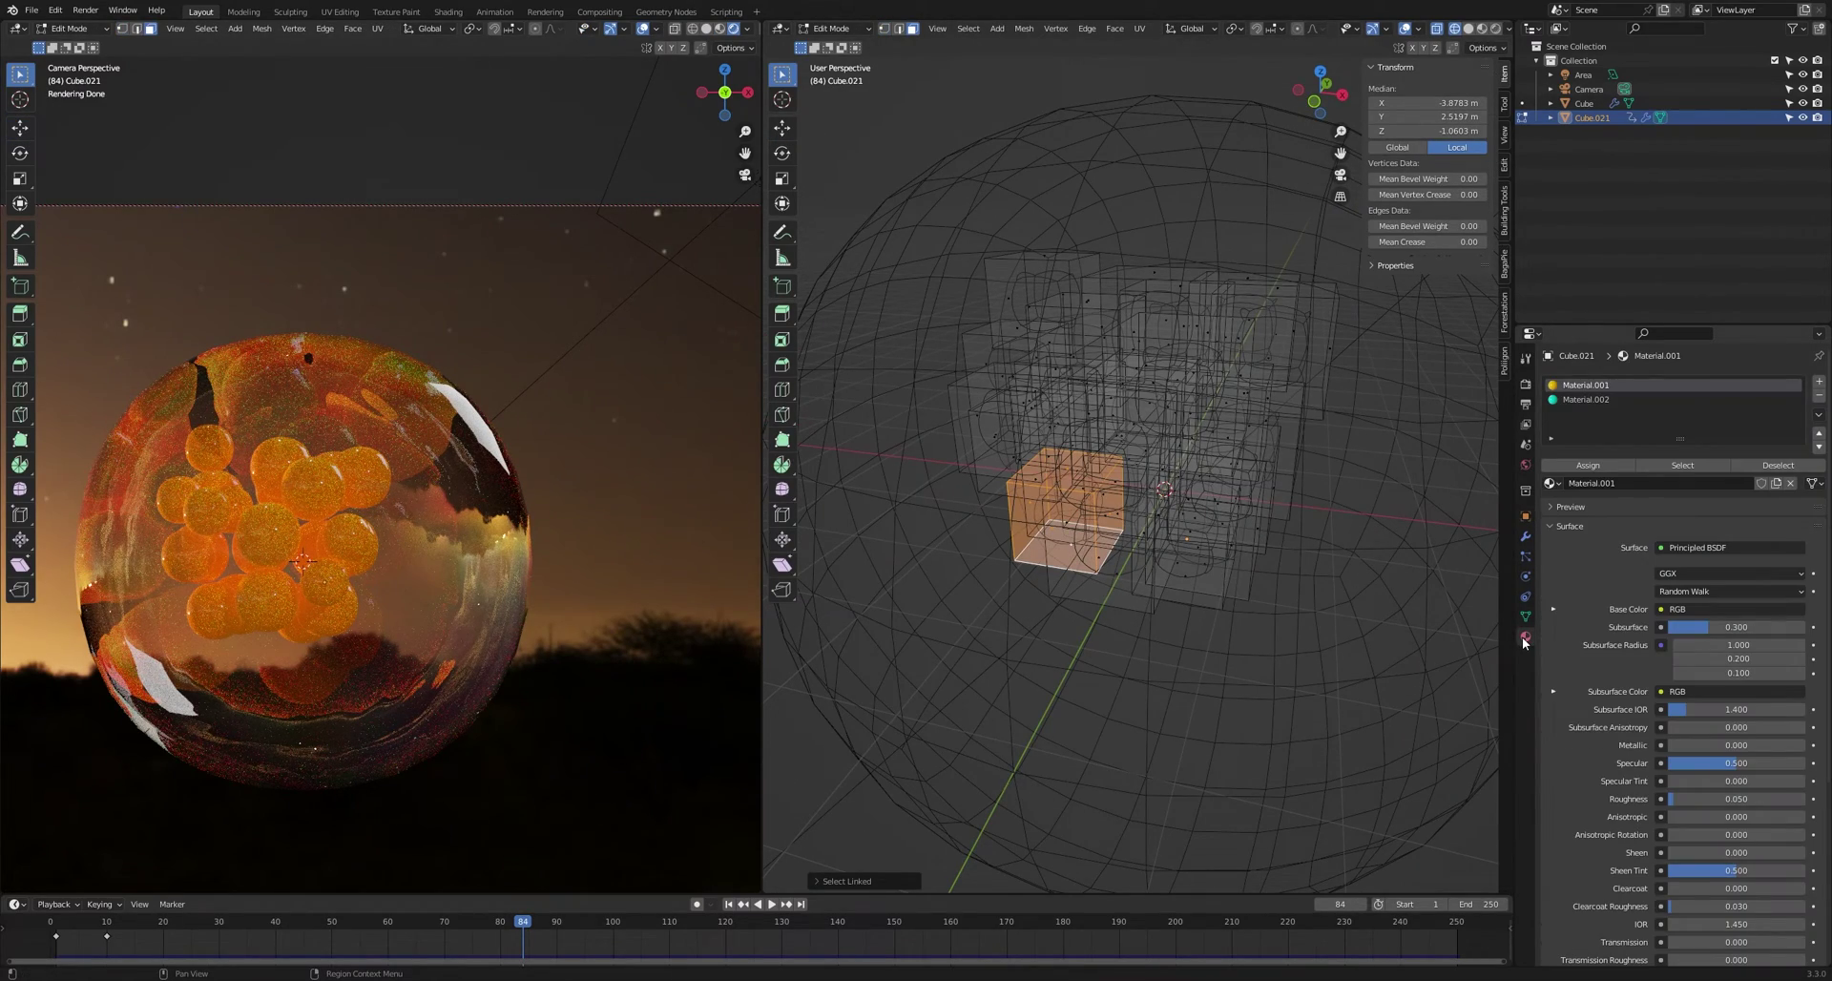
click(1587, 401)
click(1588, 465)
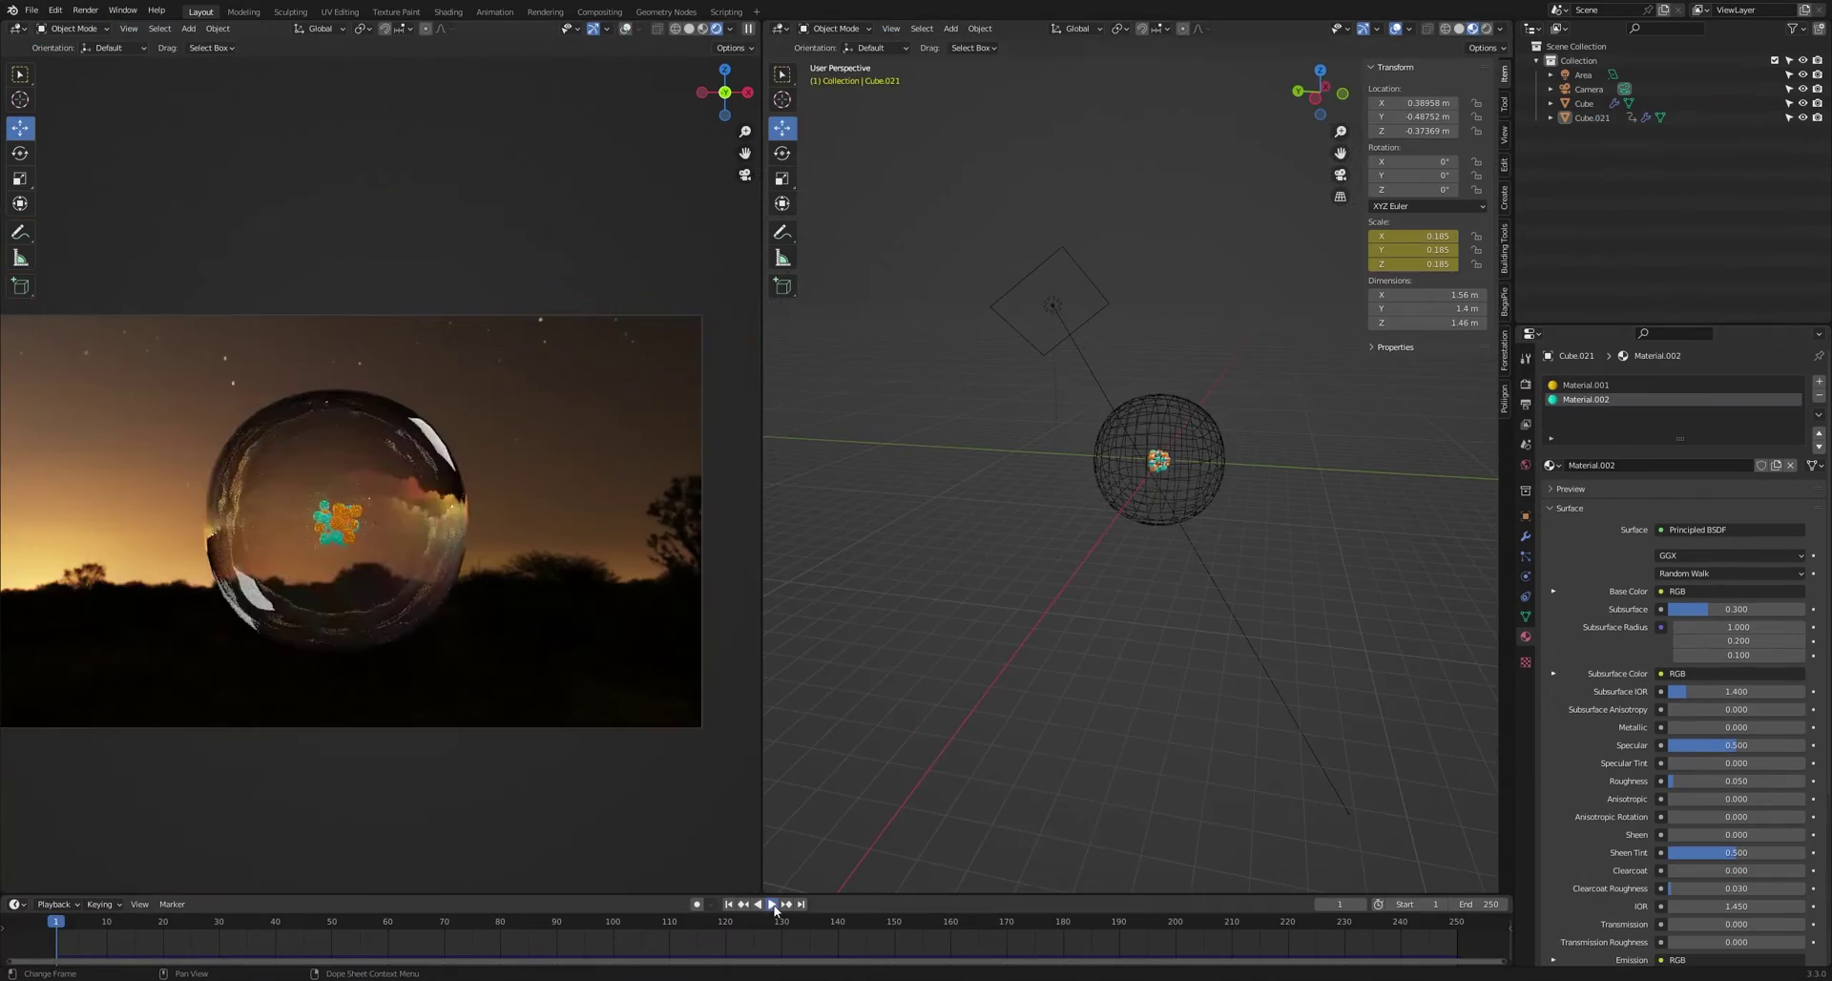
click(773, 905)
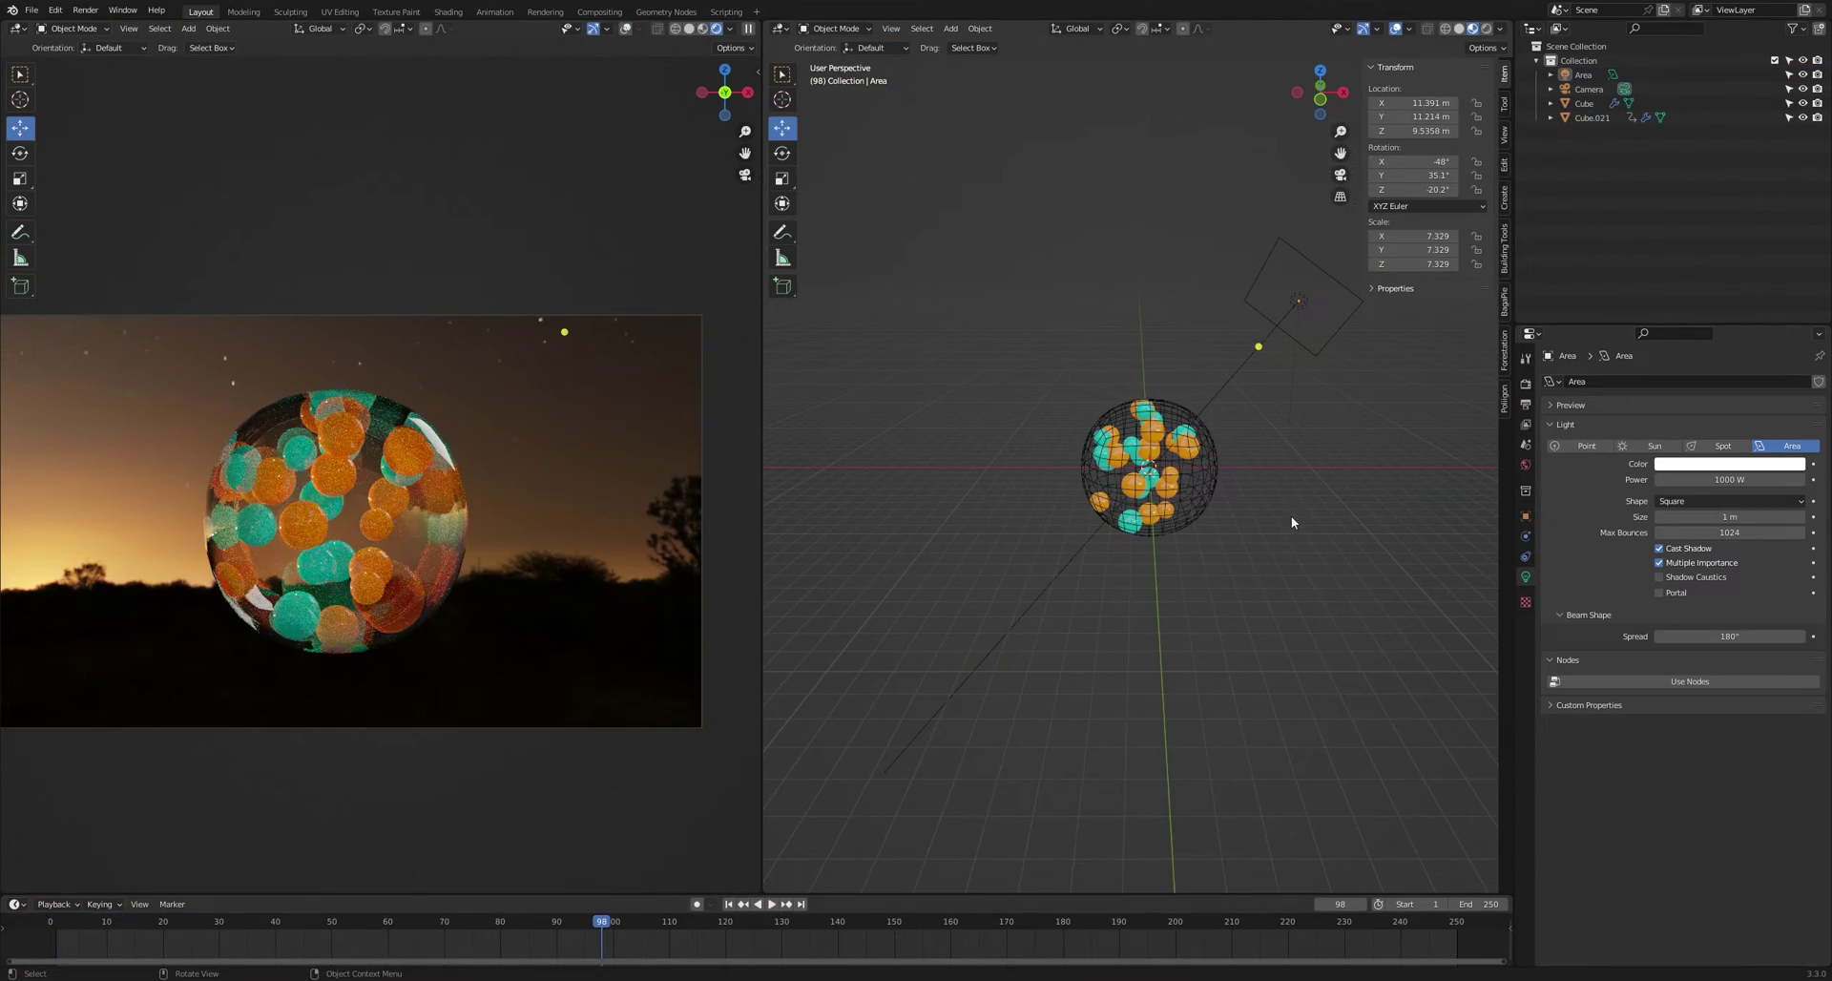
- Add a sun light with an orange-red colour and a strength of 25
key(shift+a)
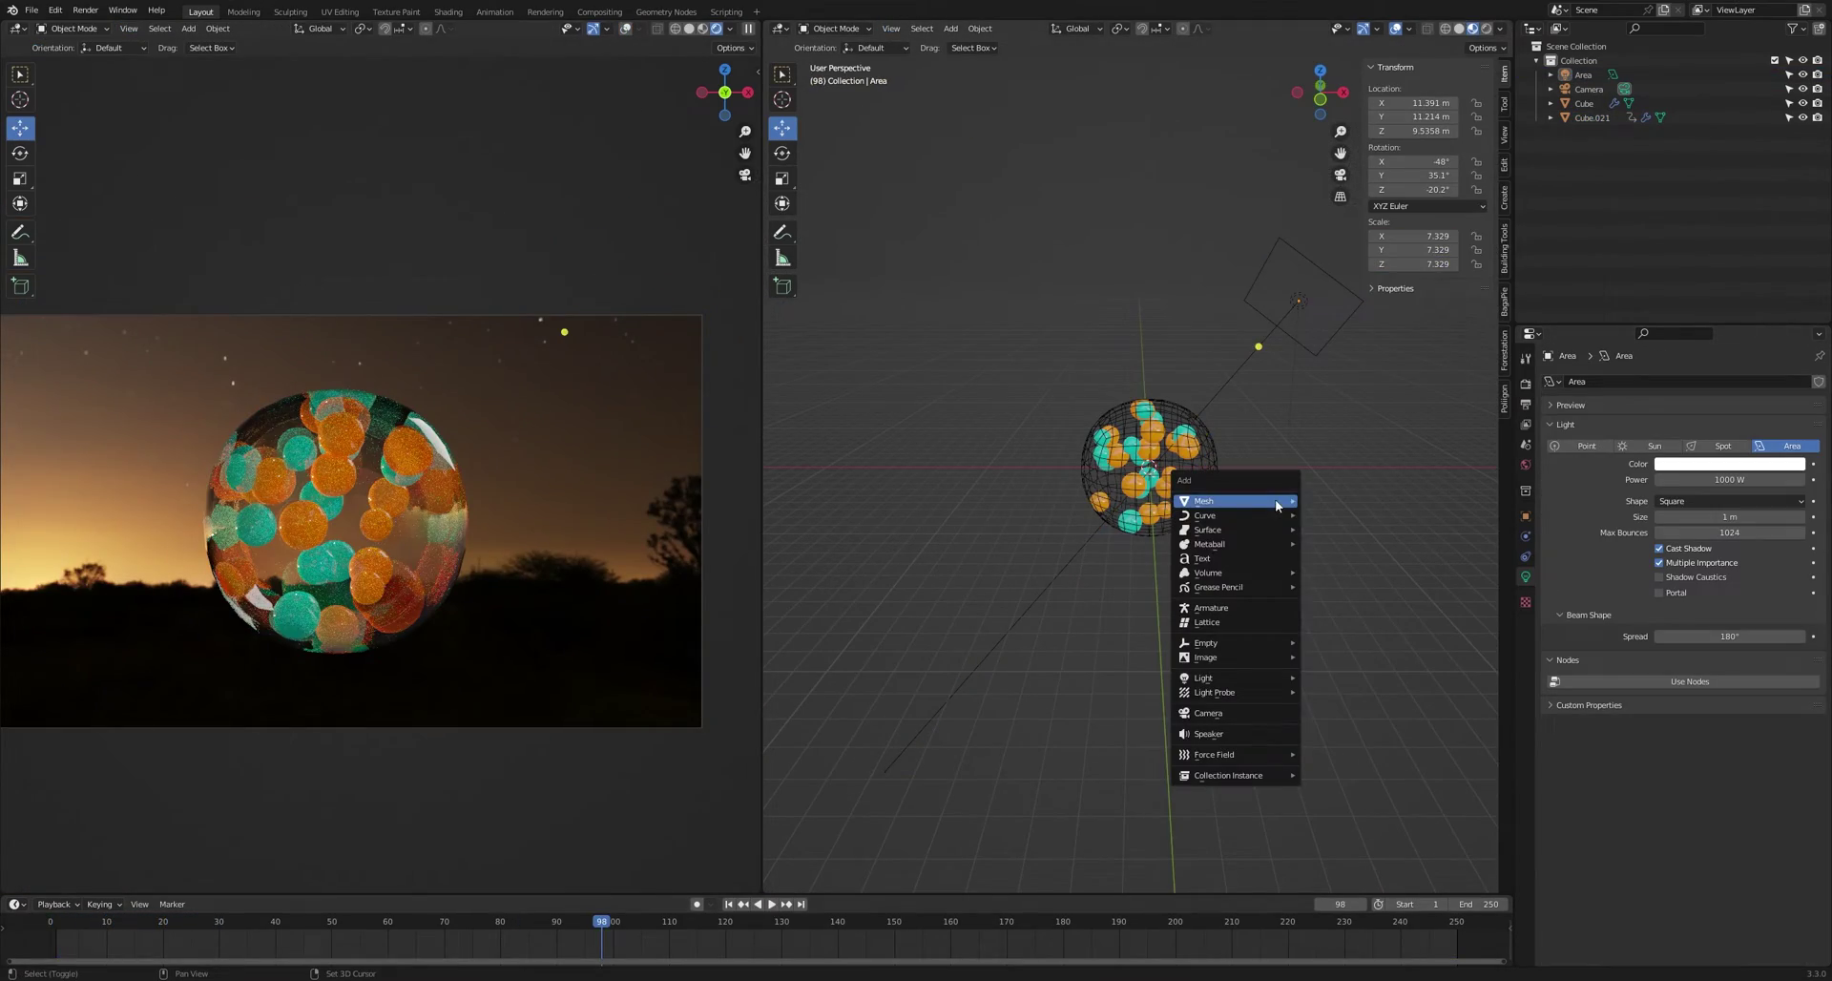
mouse_move(1275, 677)
click(1355, 693)
click(1728, 463)
drag(1726, 430, 1770, 429)
drag(1765, 414, 1769, 414)
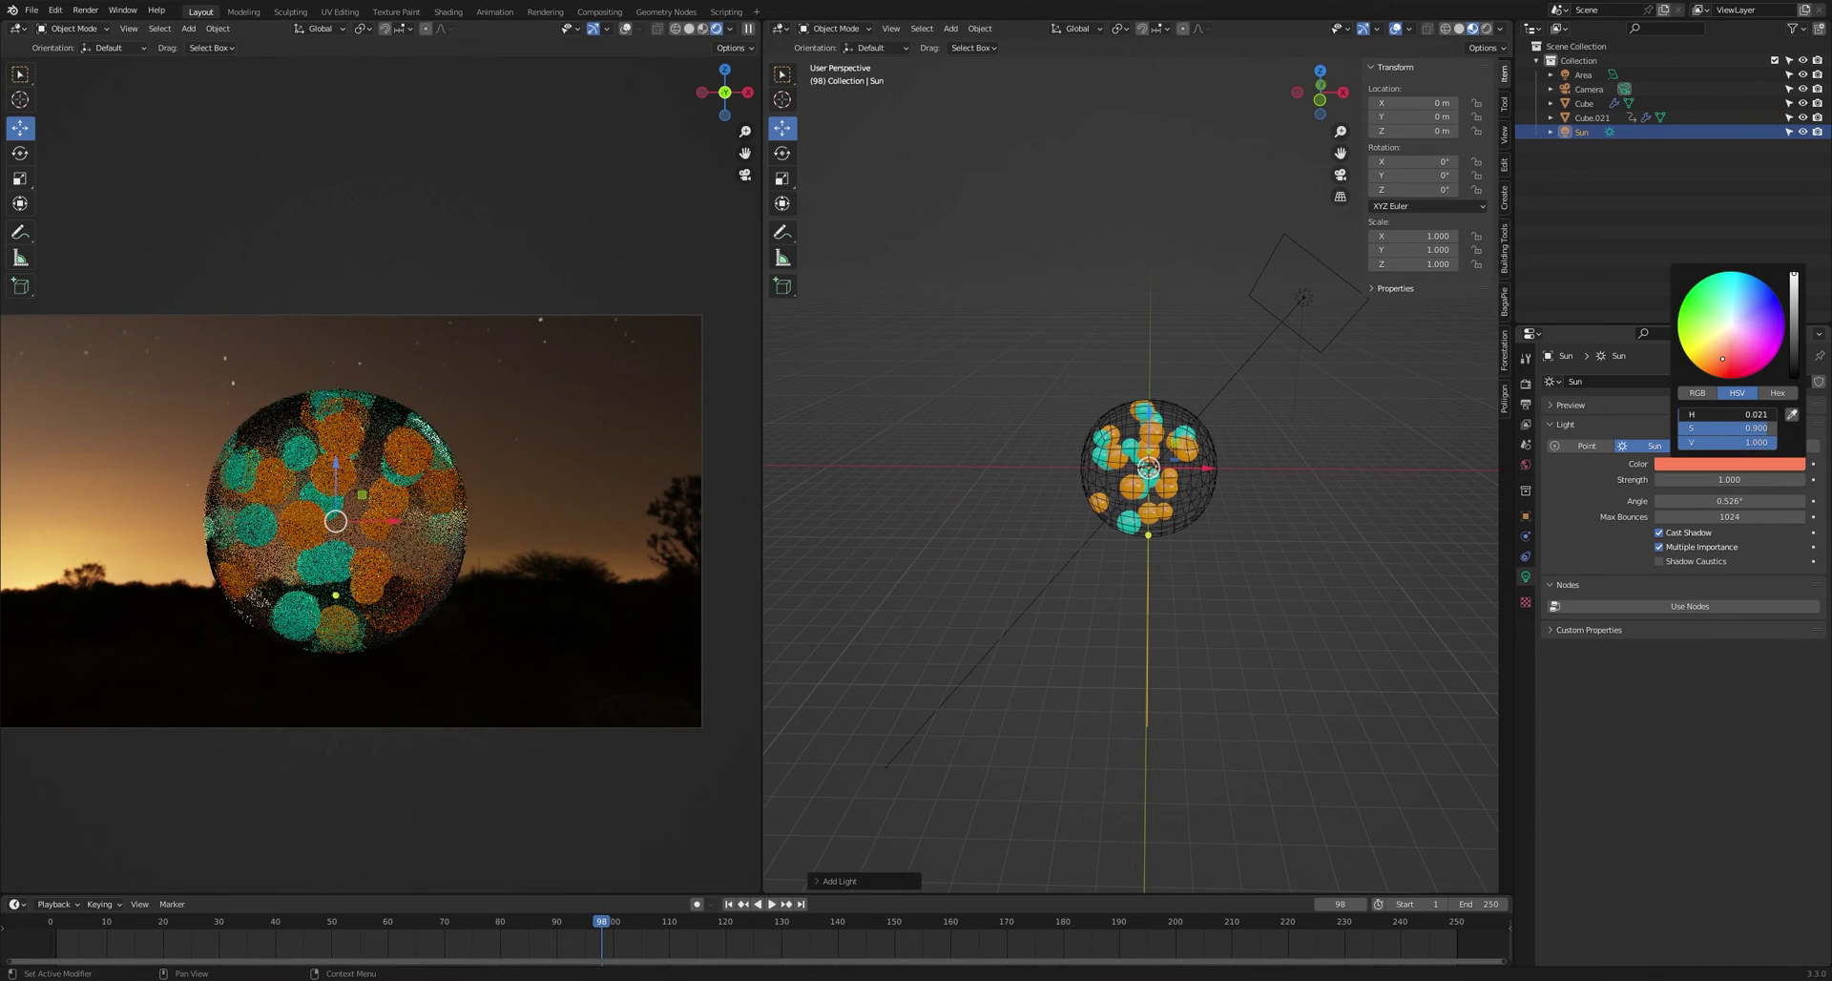
click(1725, 483)
text(25)
key(Return)
- Set the sun light's X rotation to -25°
drag(1426, 161, 1394, 161)
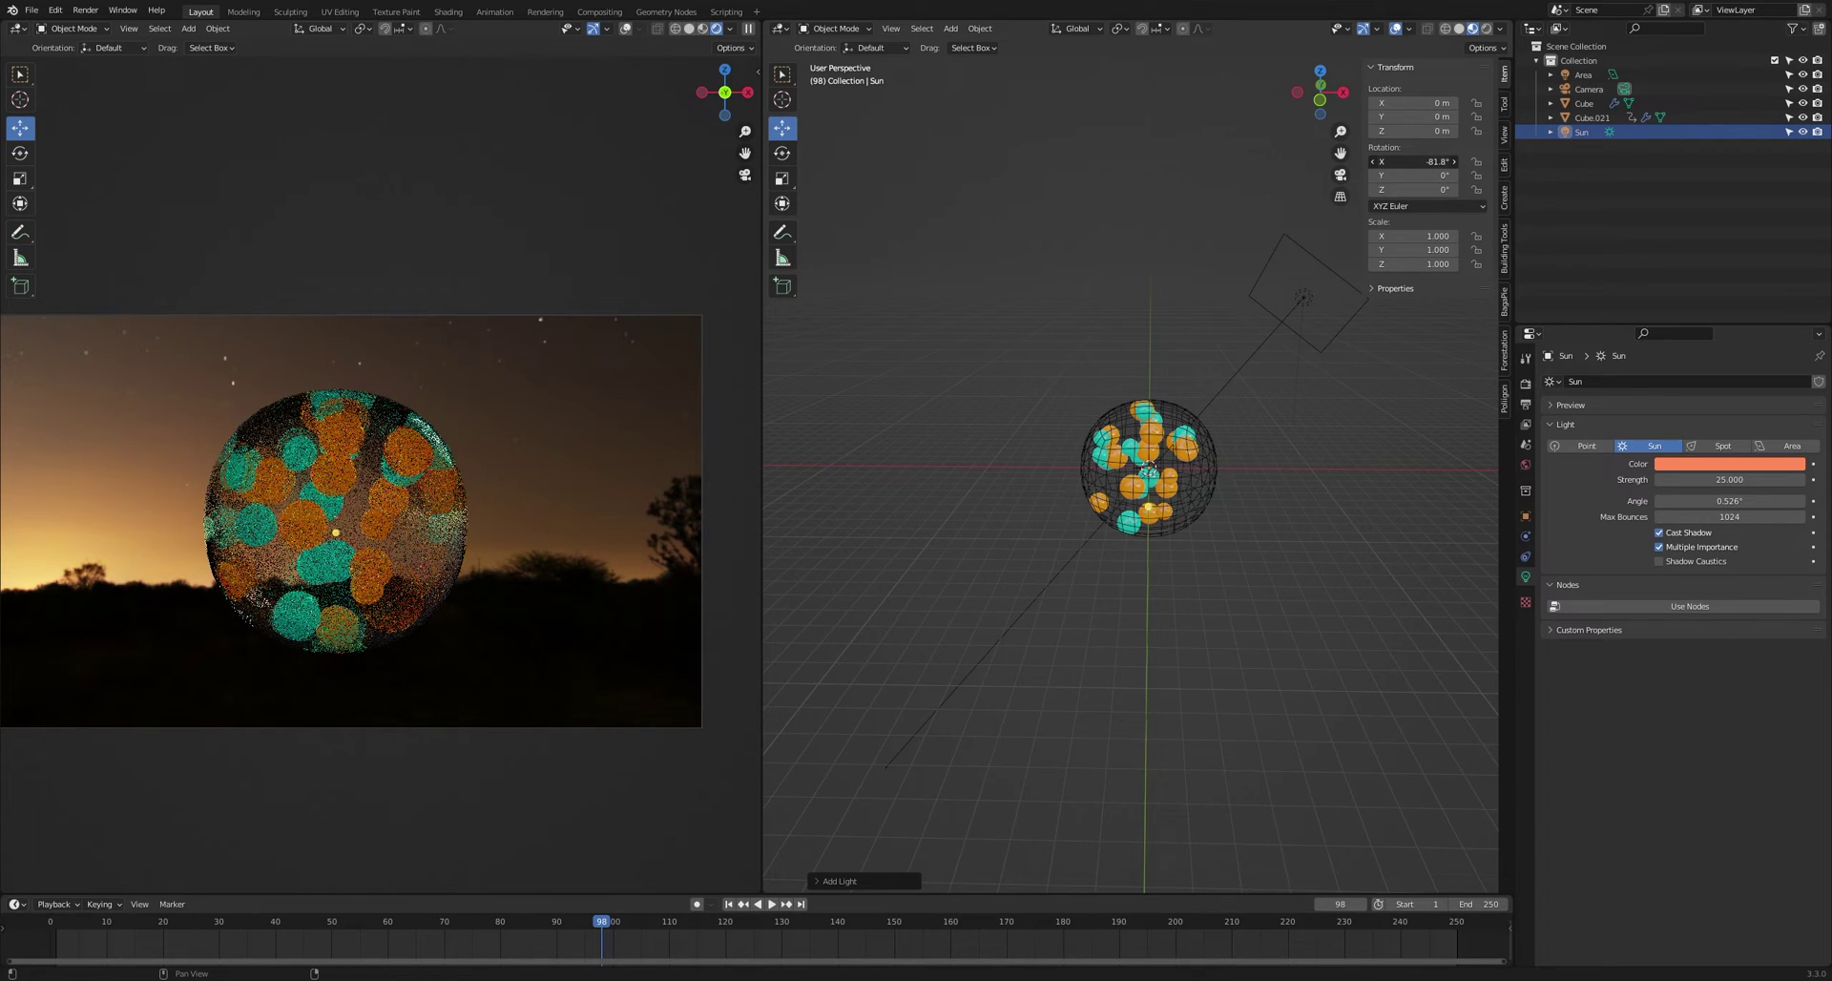
click(1421, 163)
text(-2)
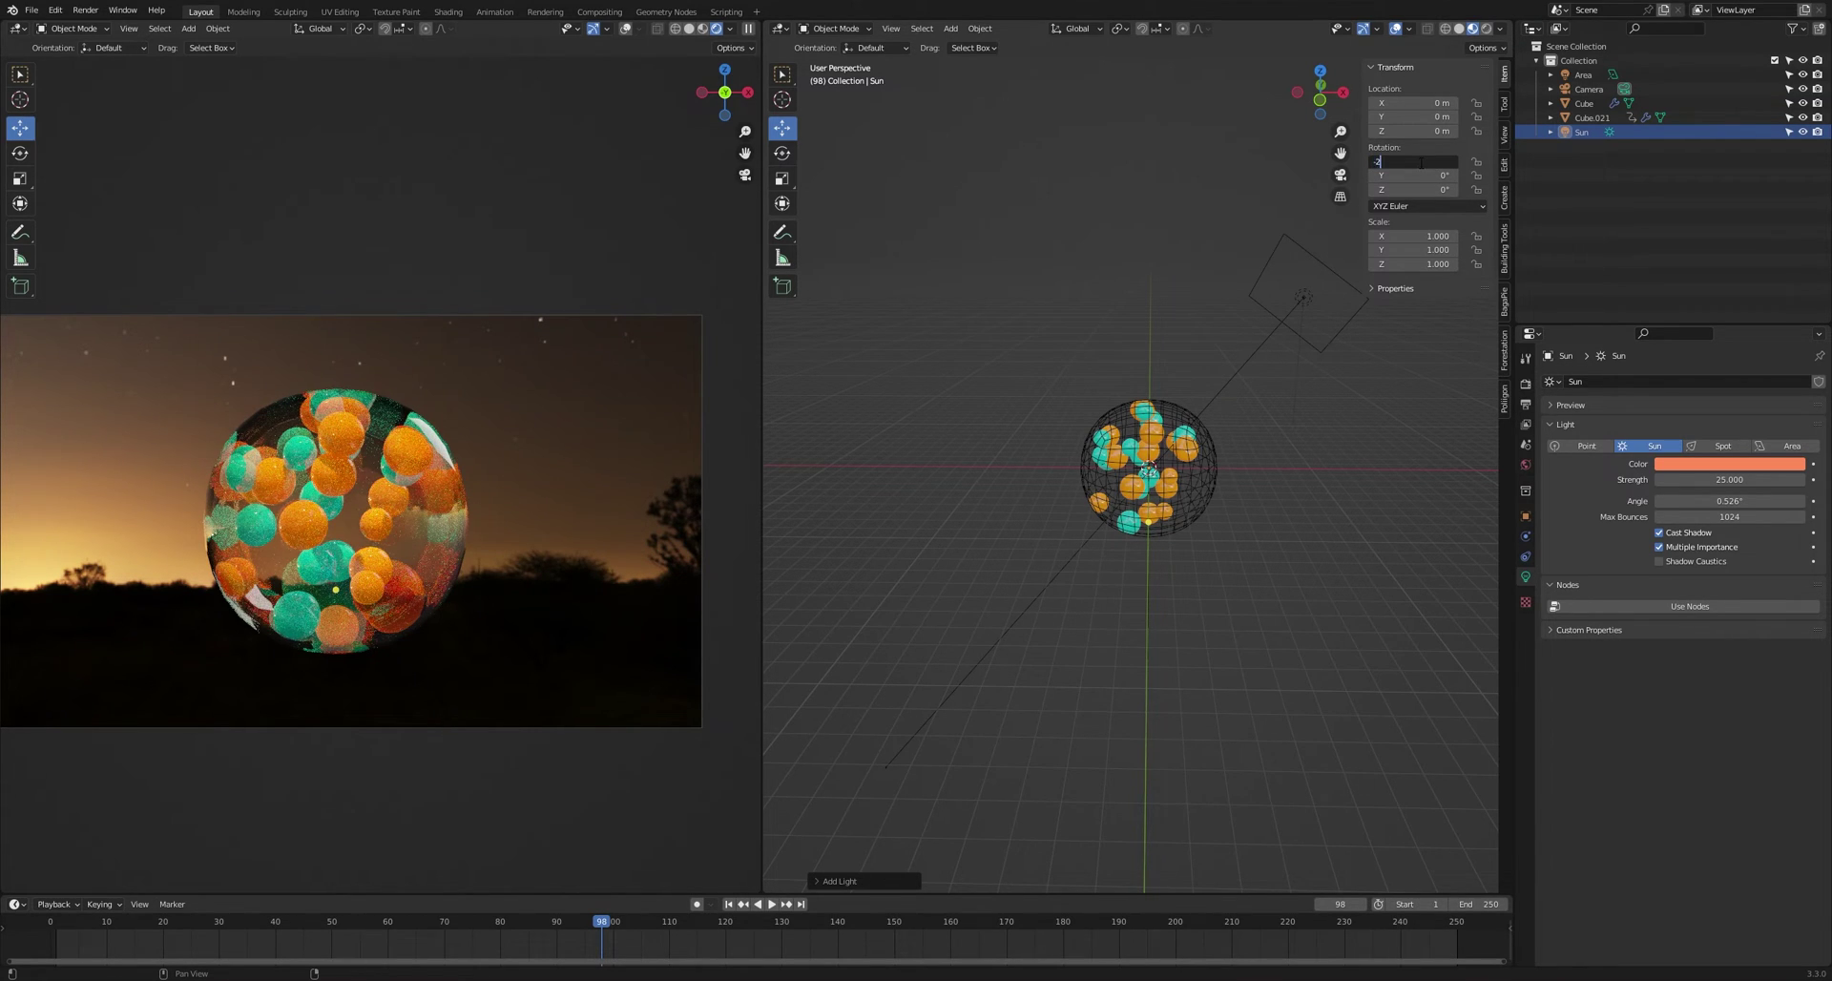
text(5)
key(Return)
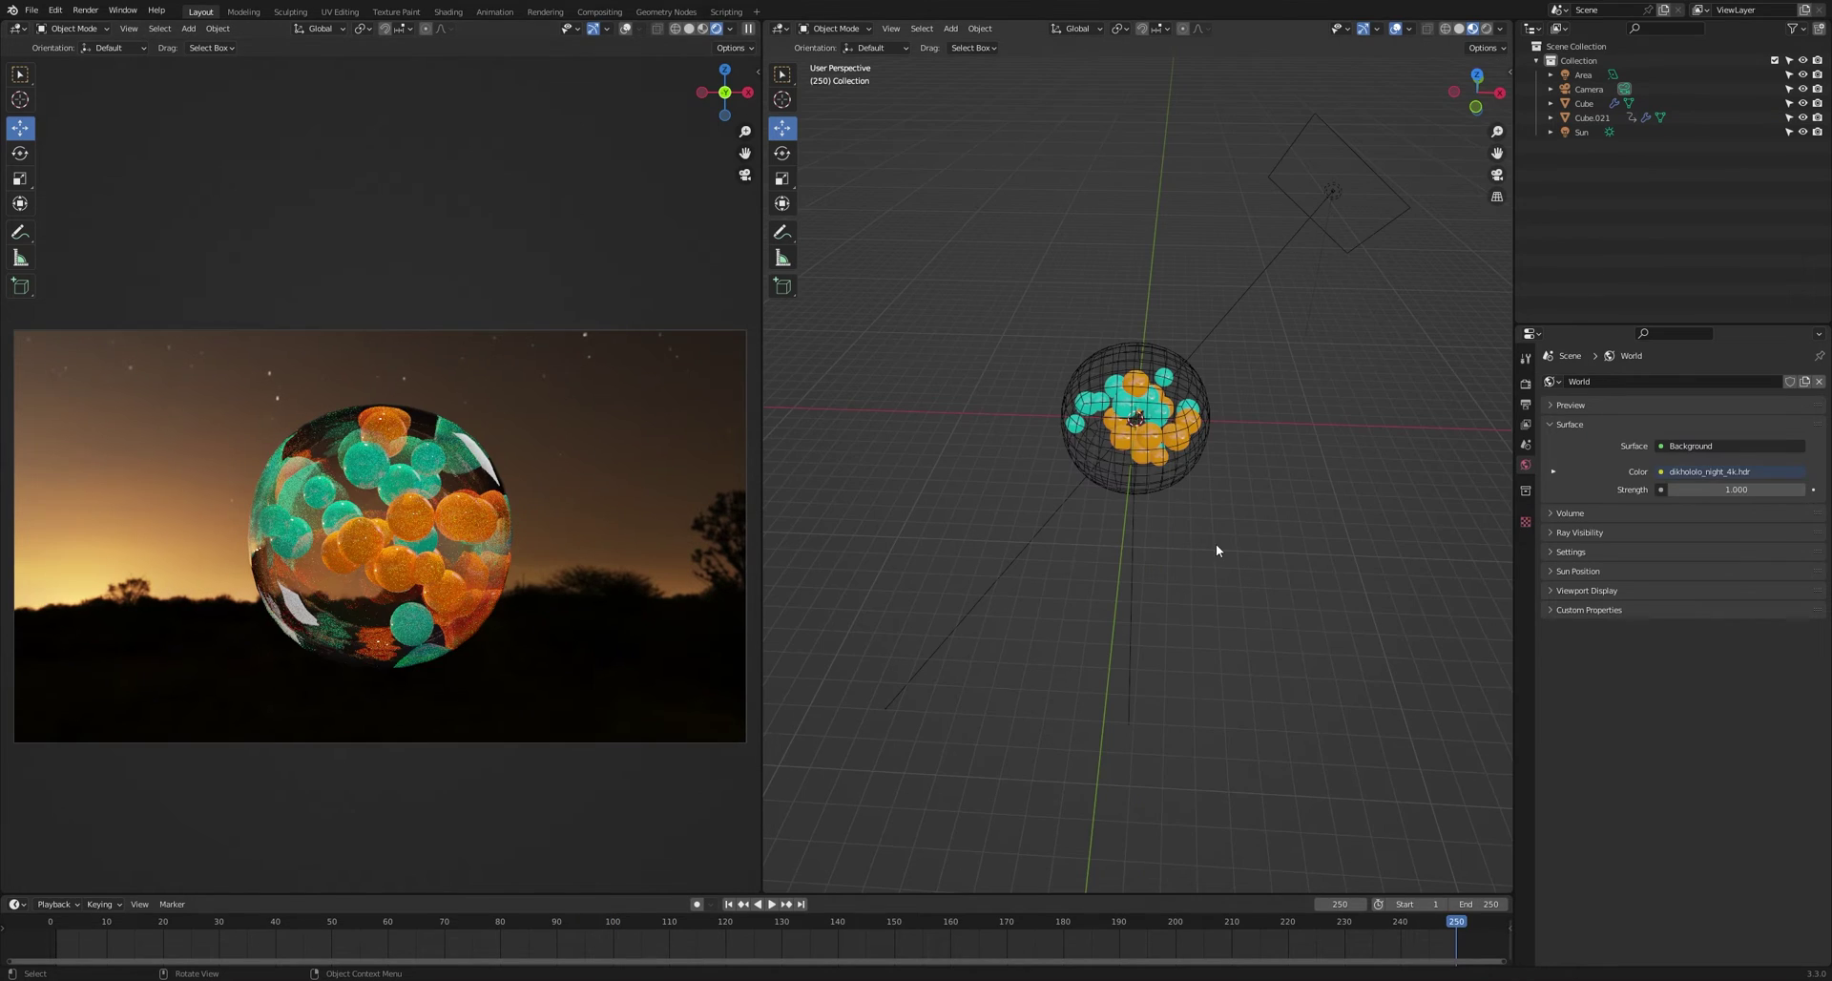
- Add a plane and scale it by 25
key(shift+a)
mouse_move(1202, 519)
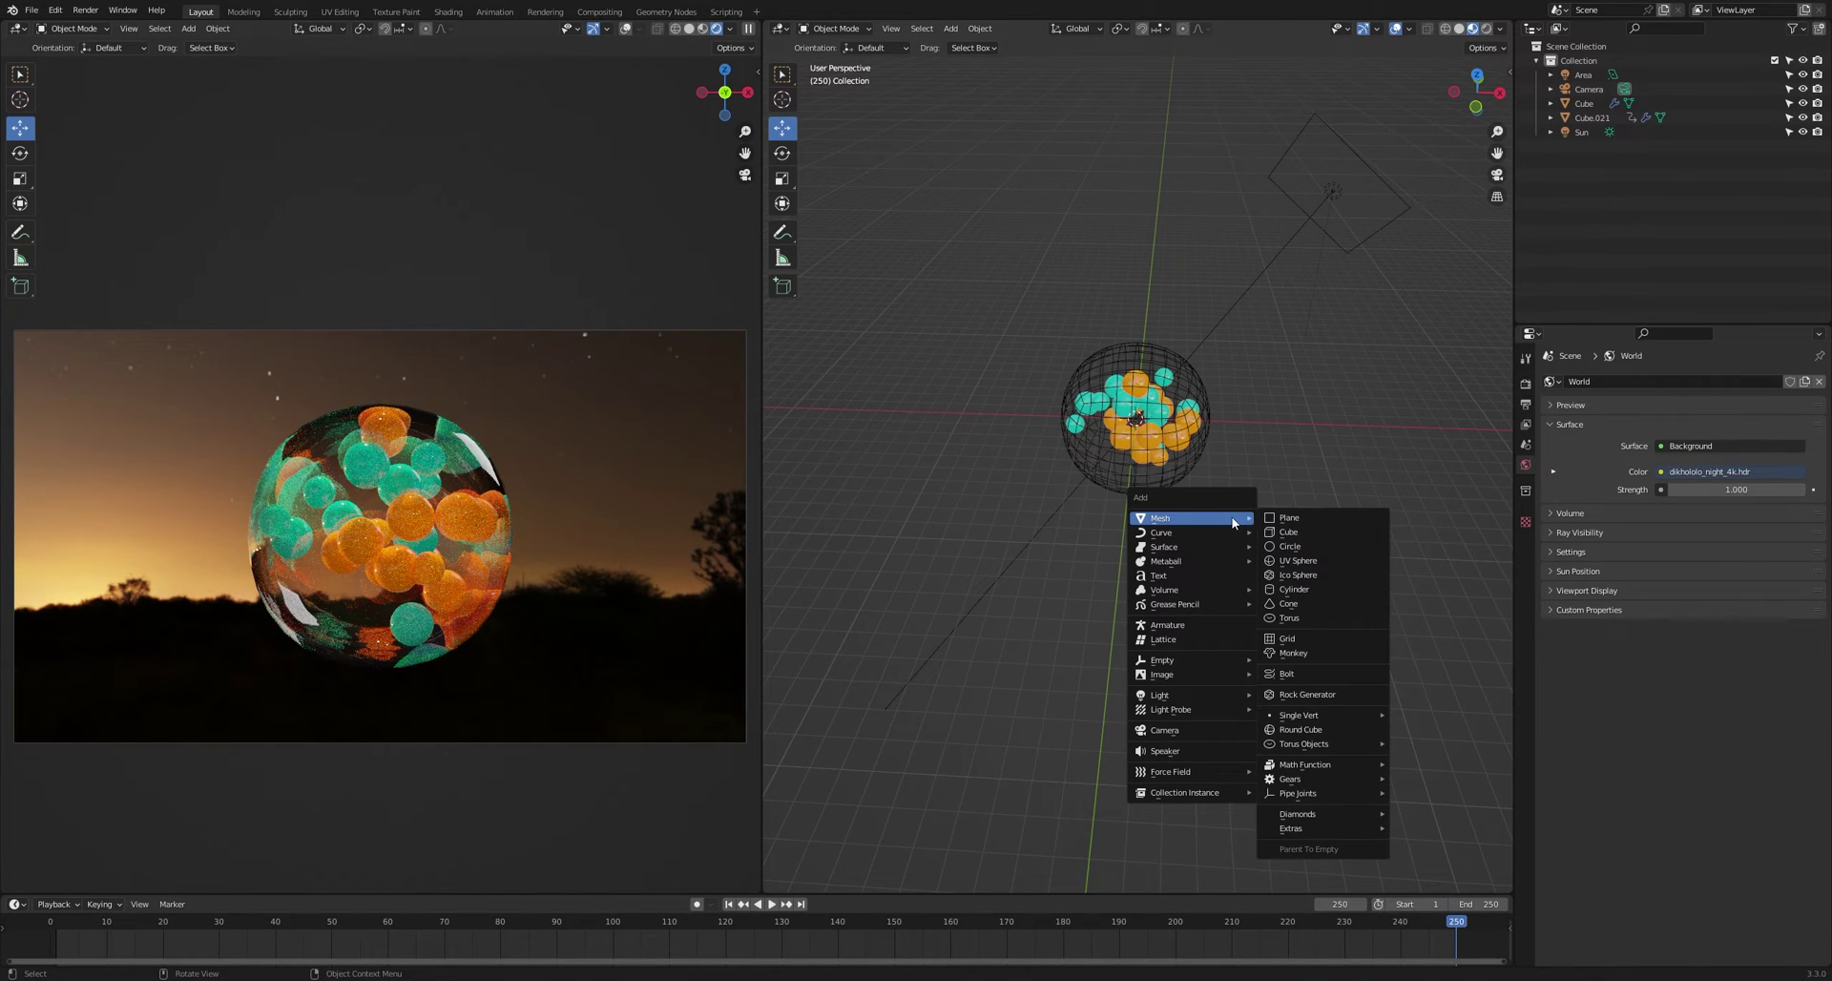
click(1300, 518)
middle_drag(1285, 516, 1134, 475)
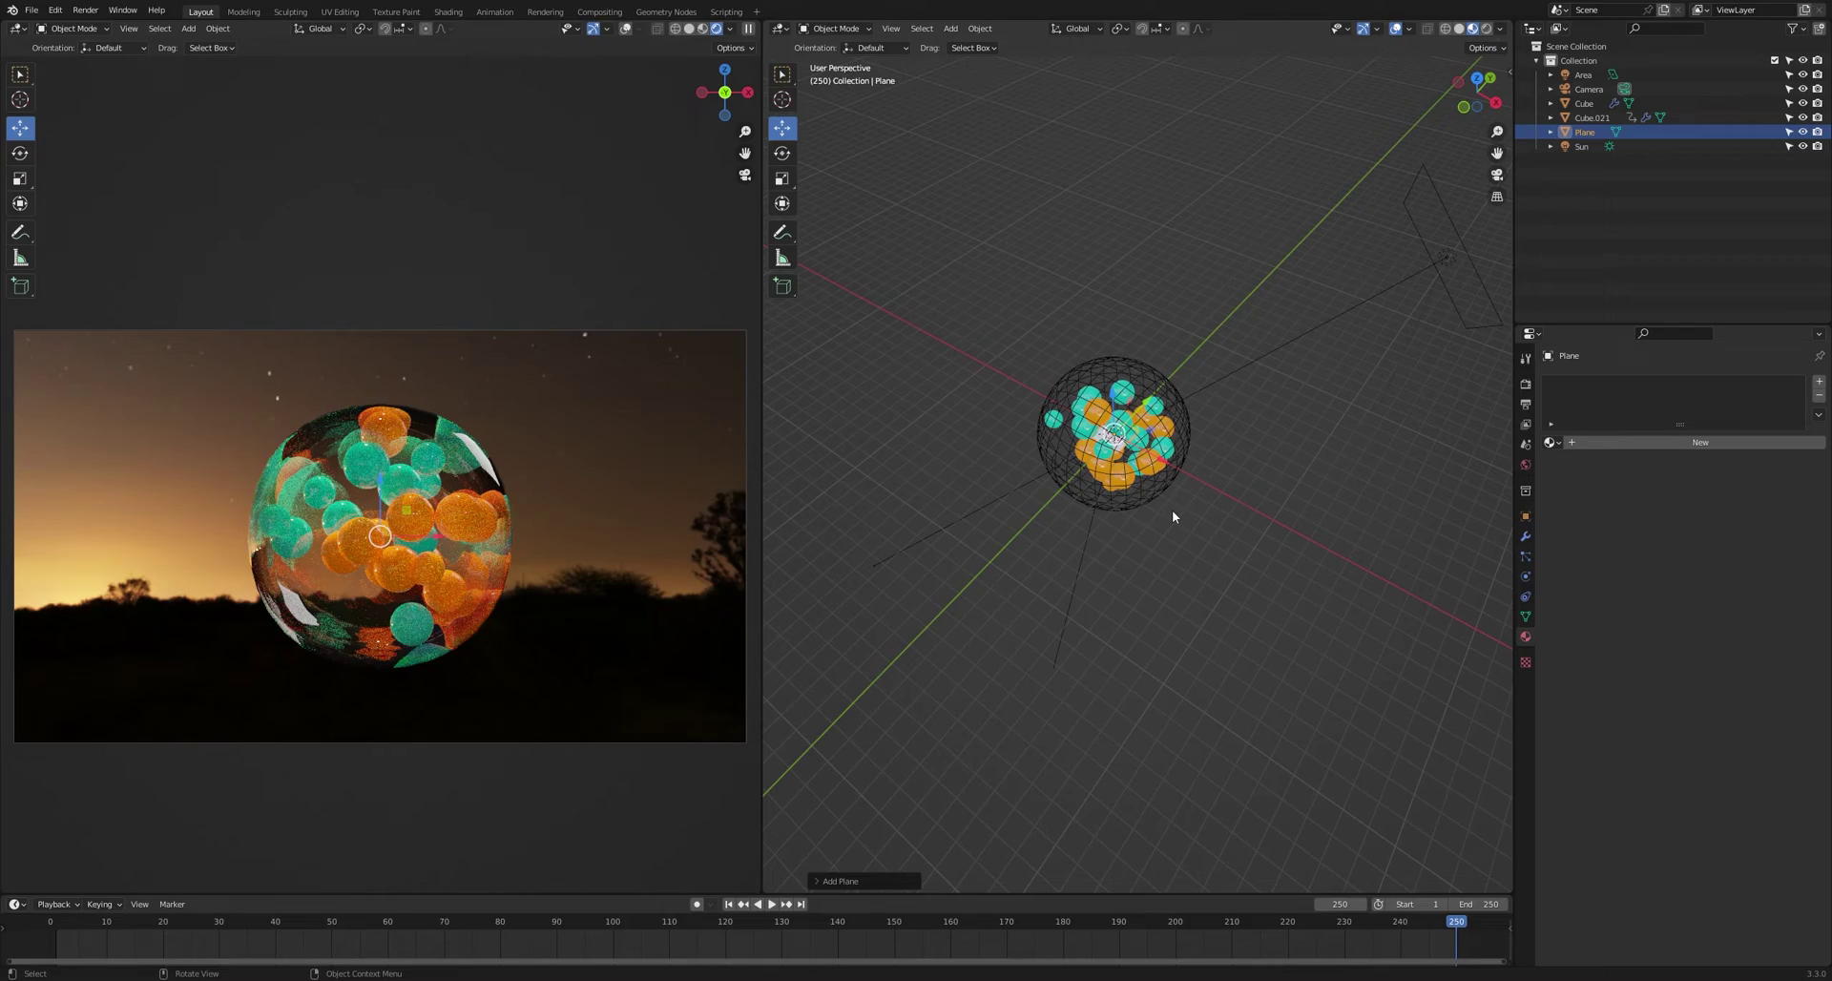
text(s25)
key(Return)
- Place the plane beneath the large sphere, extending behind it, and adjust its scale from the top view, saving the file
scroll(1172, 510, down, 3)
middle_drag(1170, 496, 1160, 420)
drag(1126, 401, 1145, 256)
key(KP_7)
key(alt+a)
key(ctrl+s)
click(1150, 301)
key(s)
click(1199, 319)
click(987, 229)
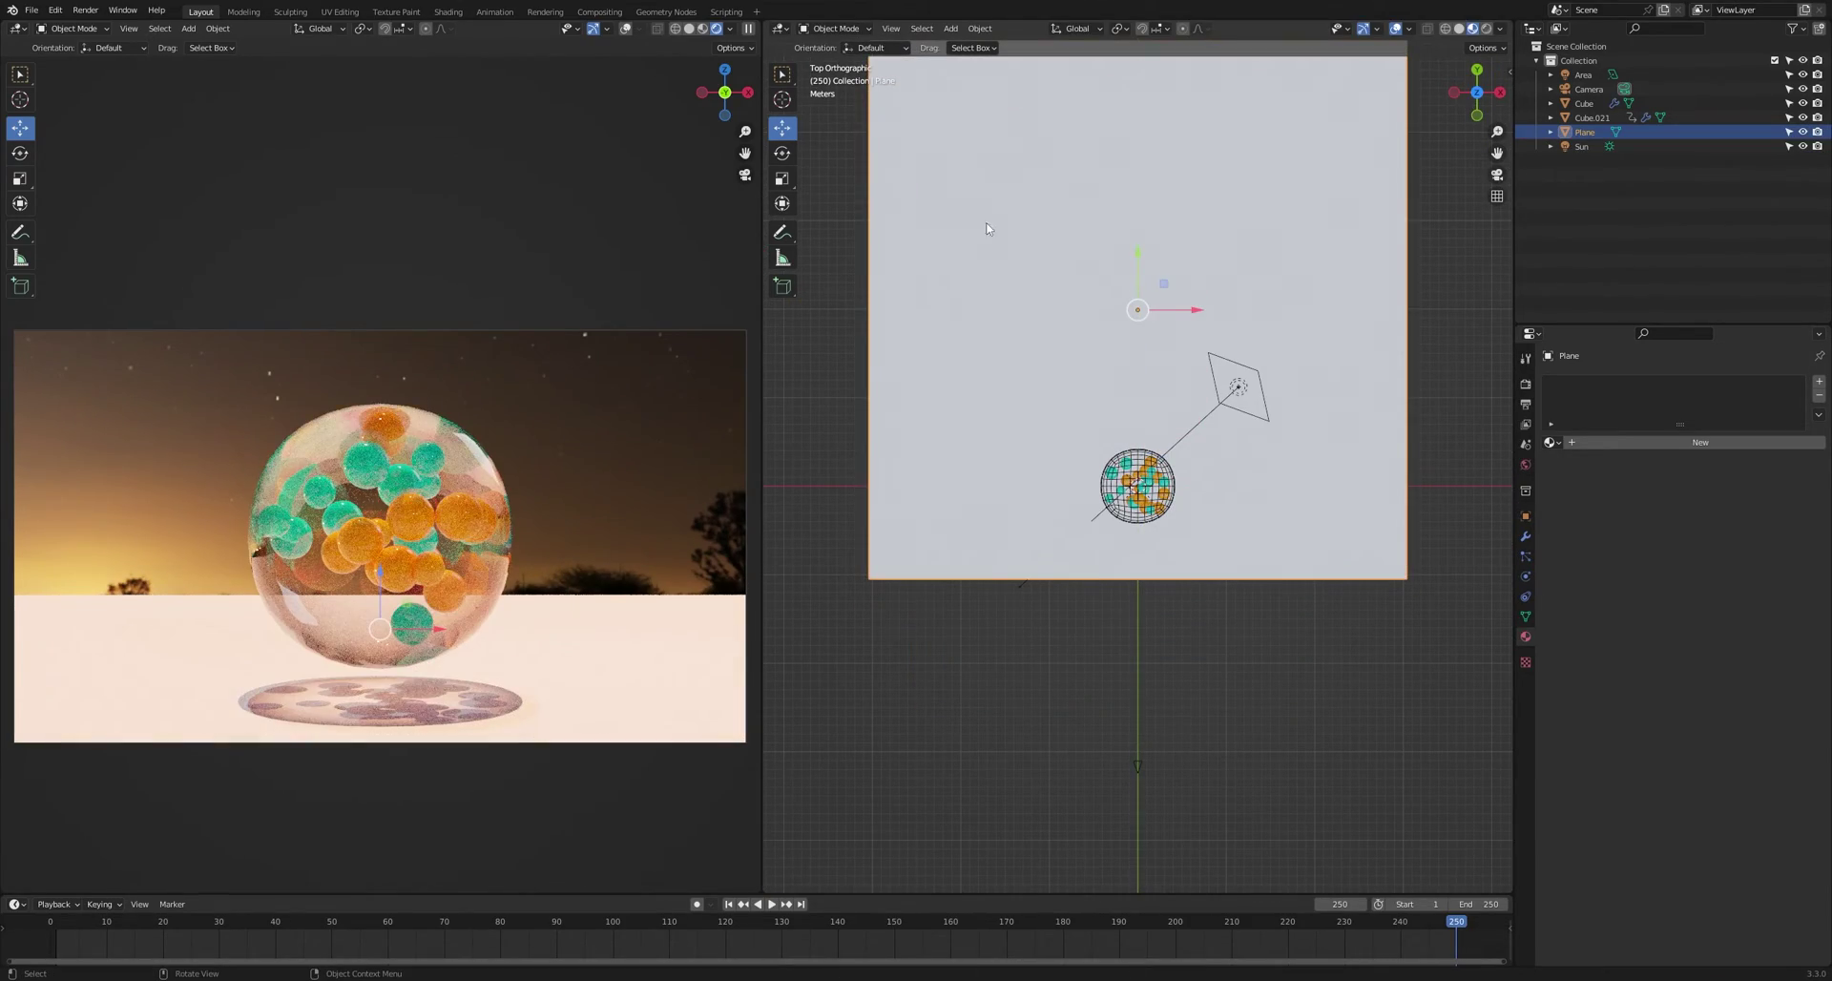
- Open the plane in the Shader Editor and create a new material for it
click(778, 33)
click(821, 163)
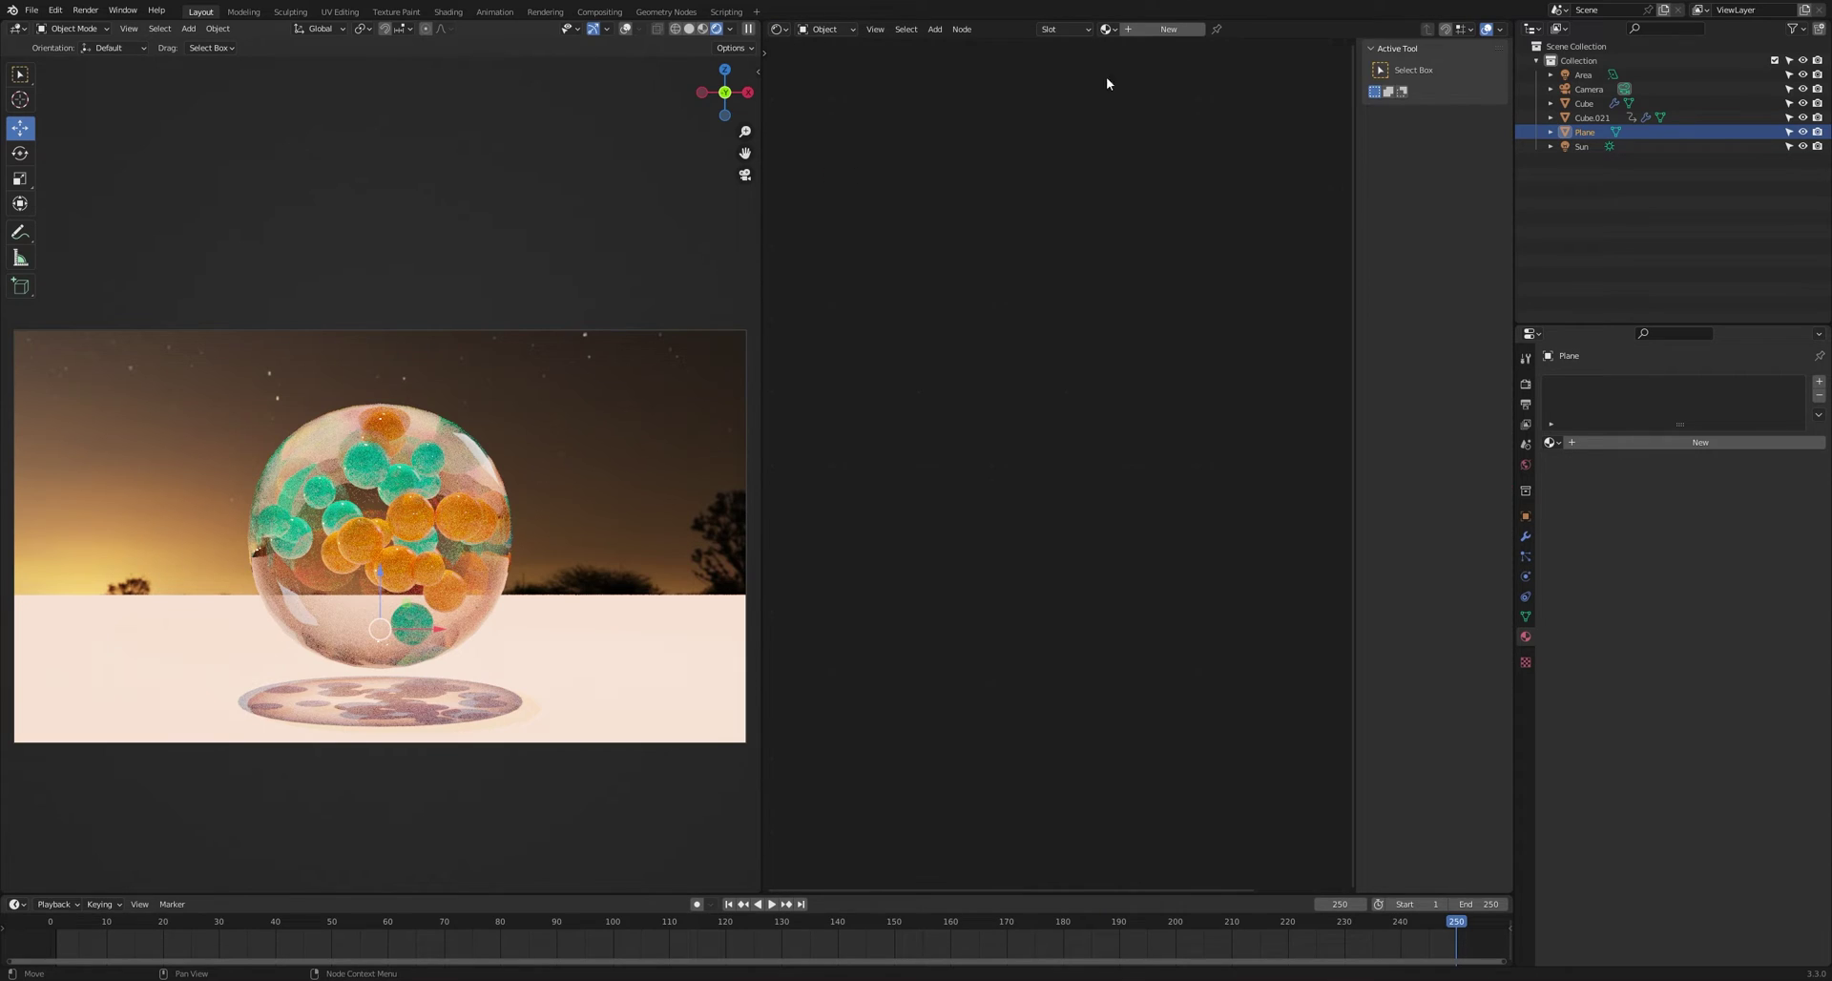
click(1145, 29)
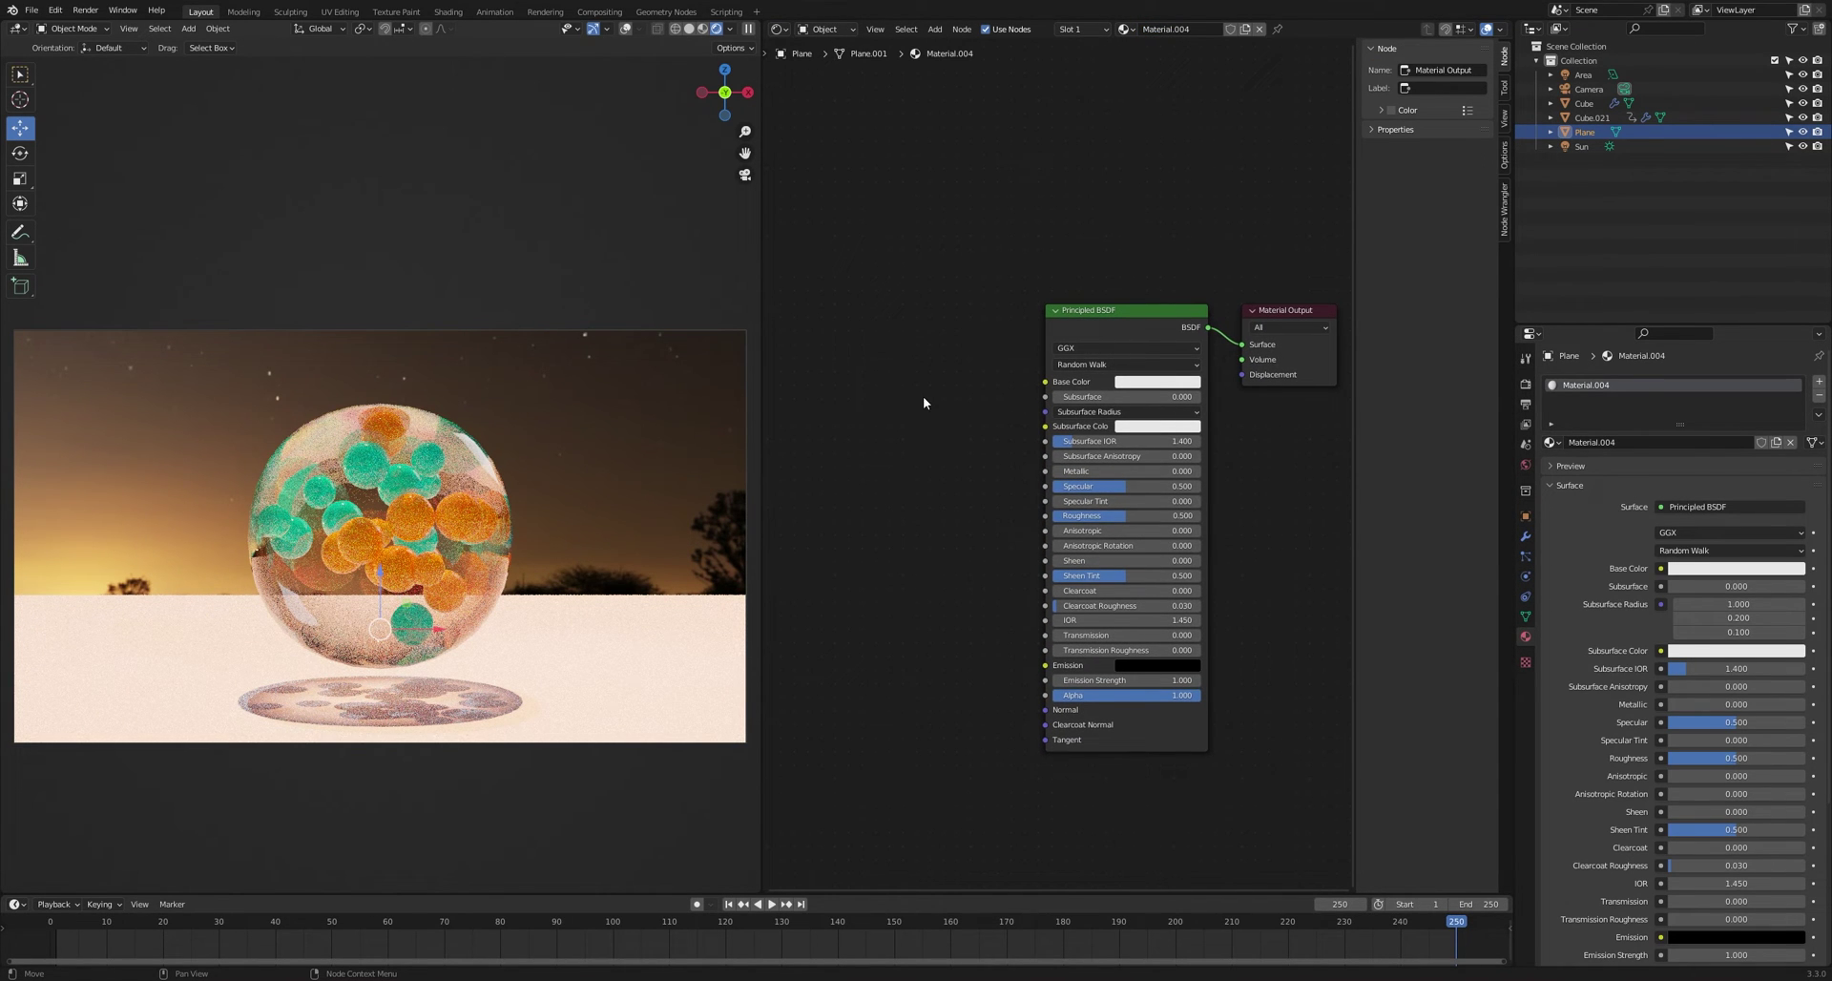
- Set the plane material's Transmission to 1, Roughness to 0 and Metallic to 0.314
drag(1090, 638, 1205, 634)
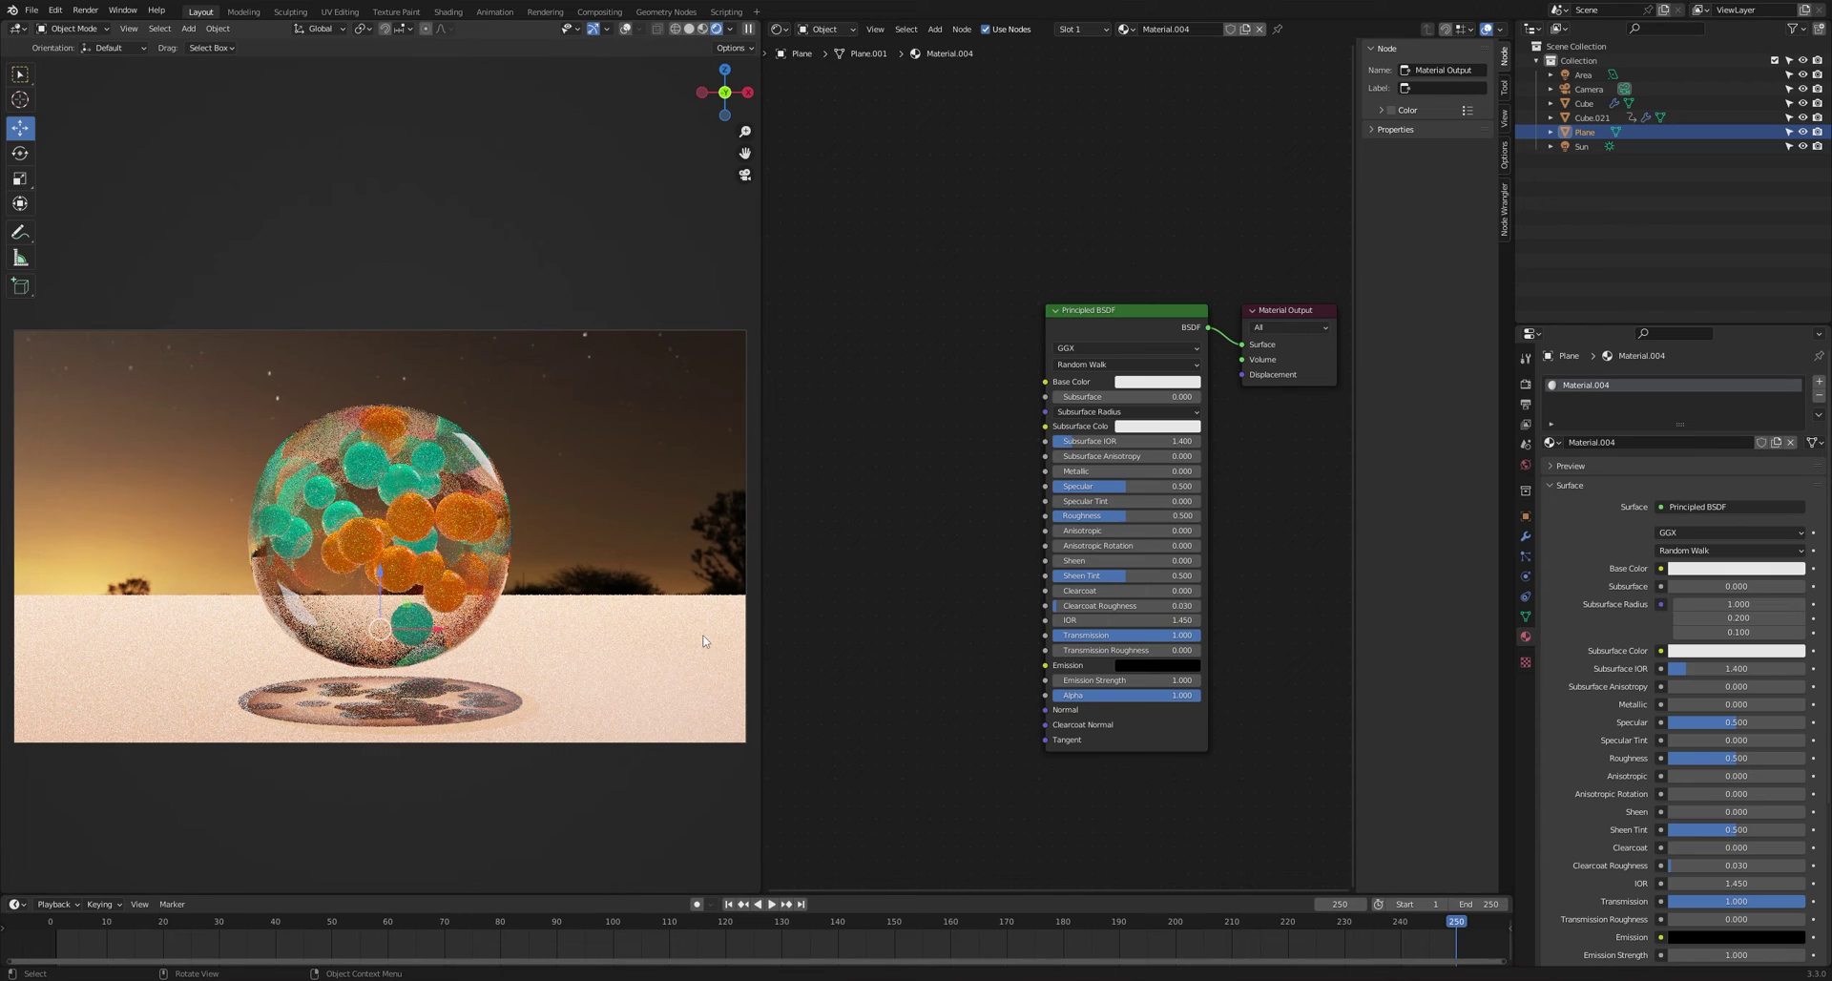
drag(1057, 517, 856, 595)
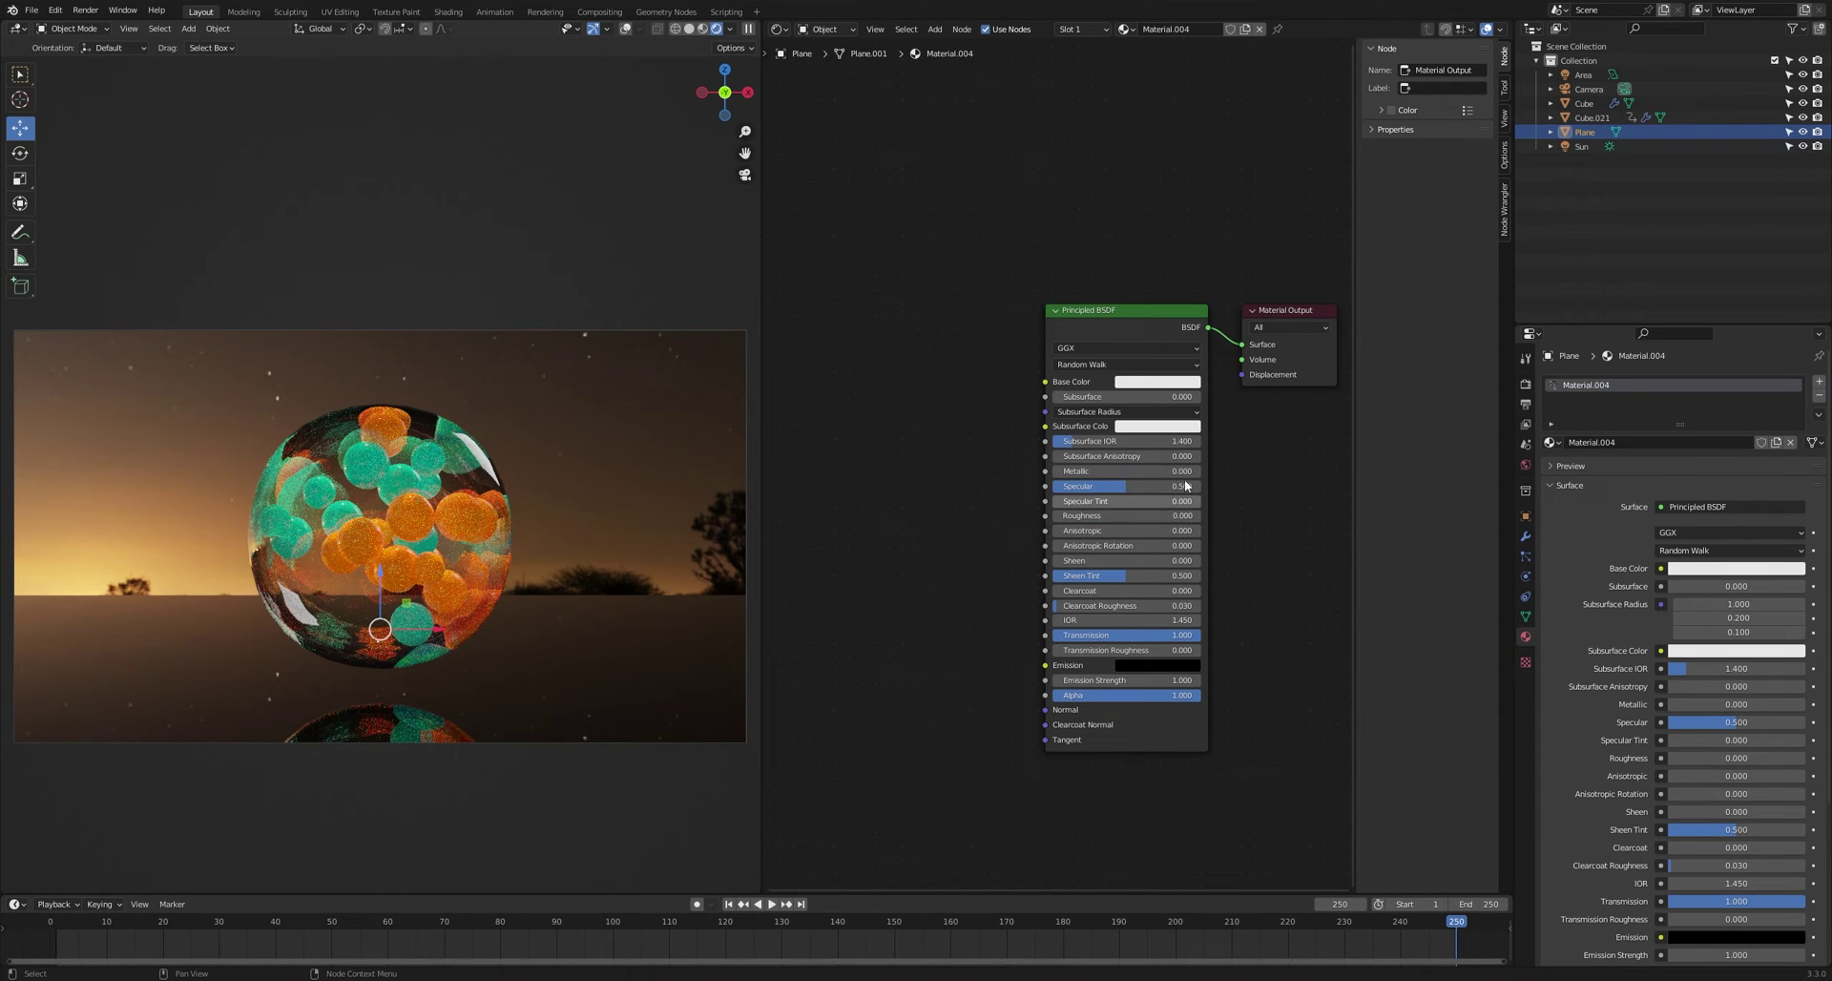
drag(1105, 477, 1134, 476)
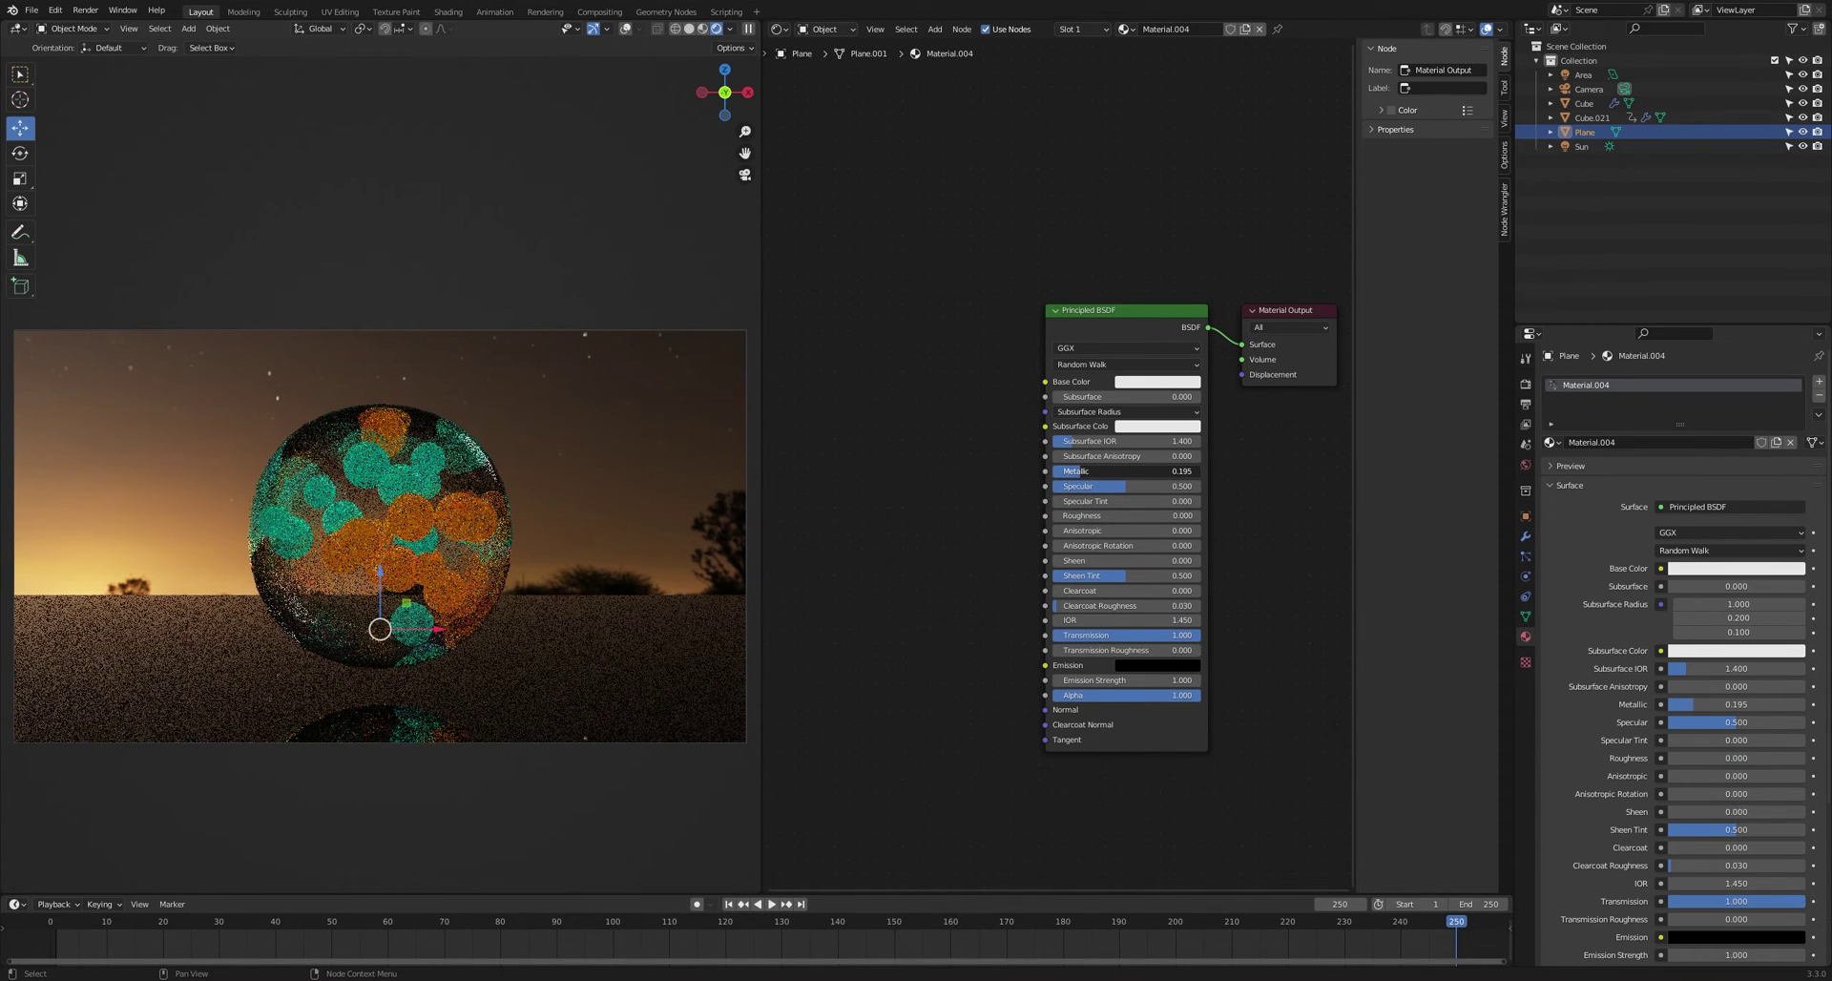
- Add a Noise Texture node to the plane's material, placed before the Principled BSDF
key(shift+a)
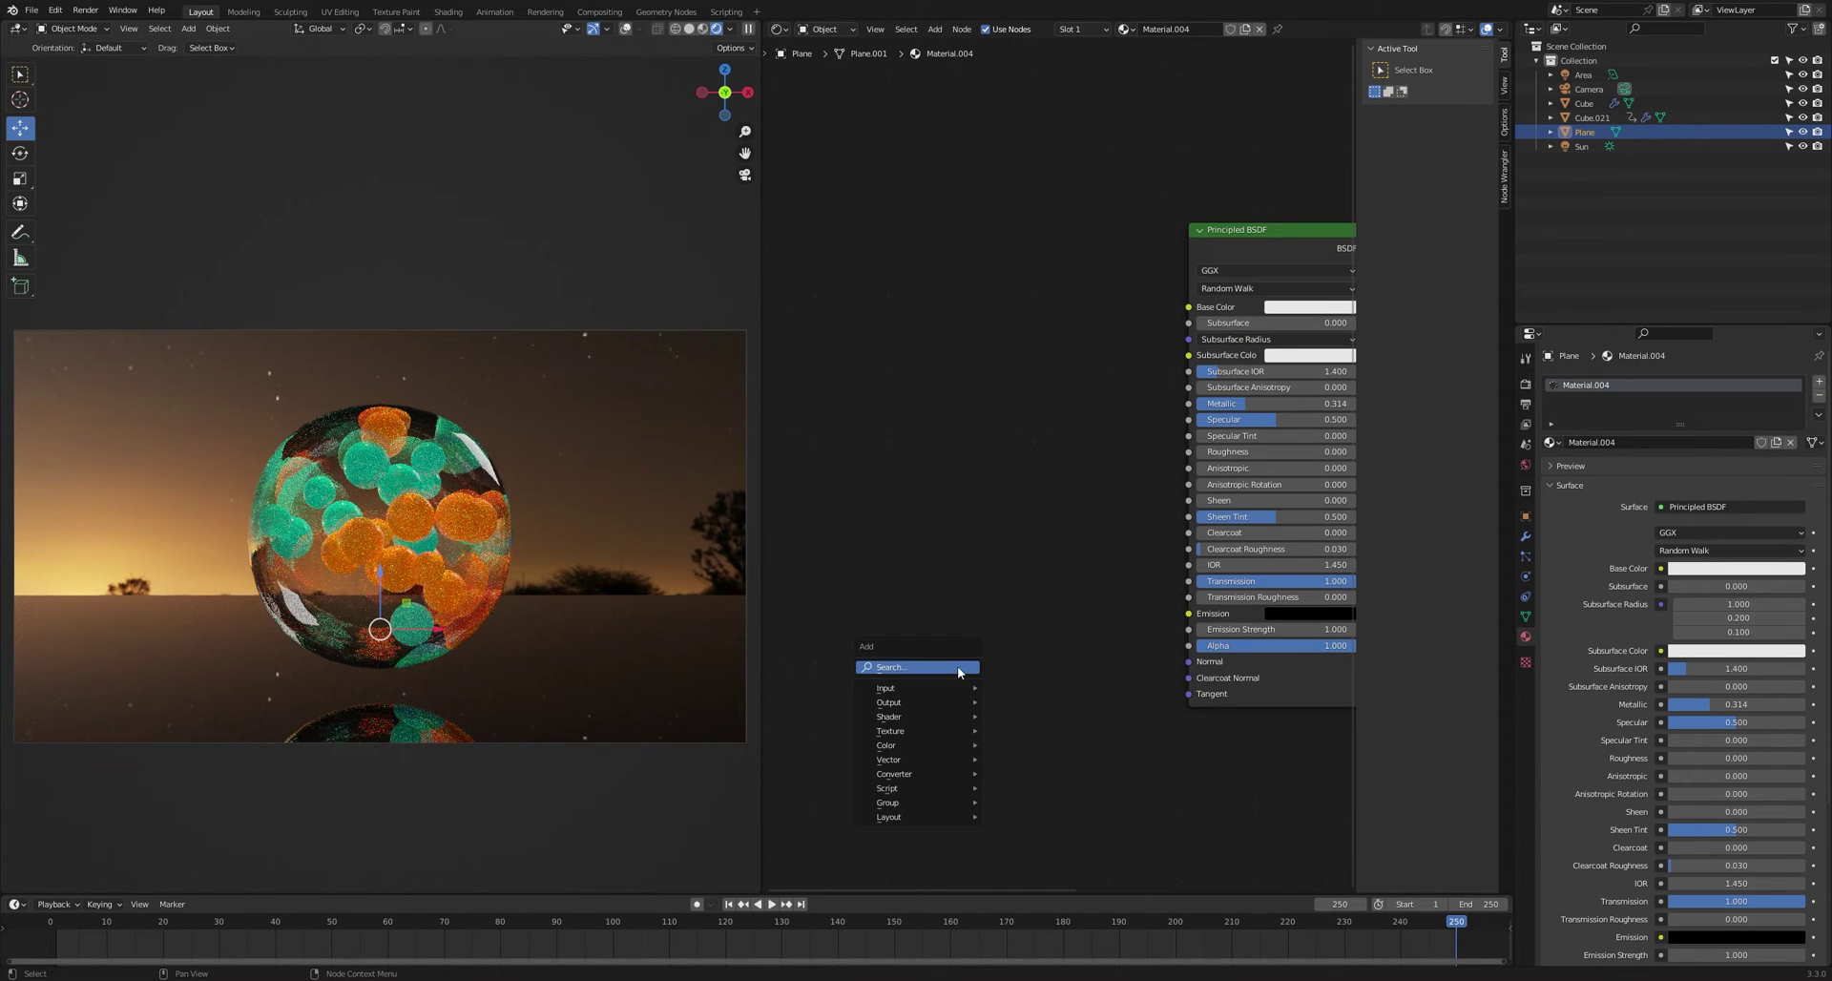
click(959, 666)
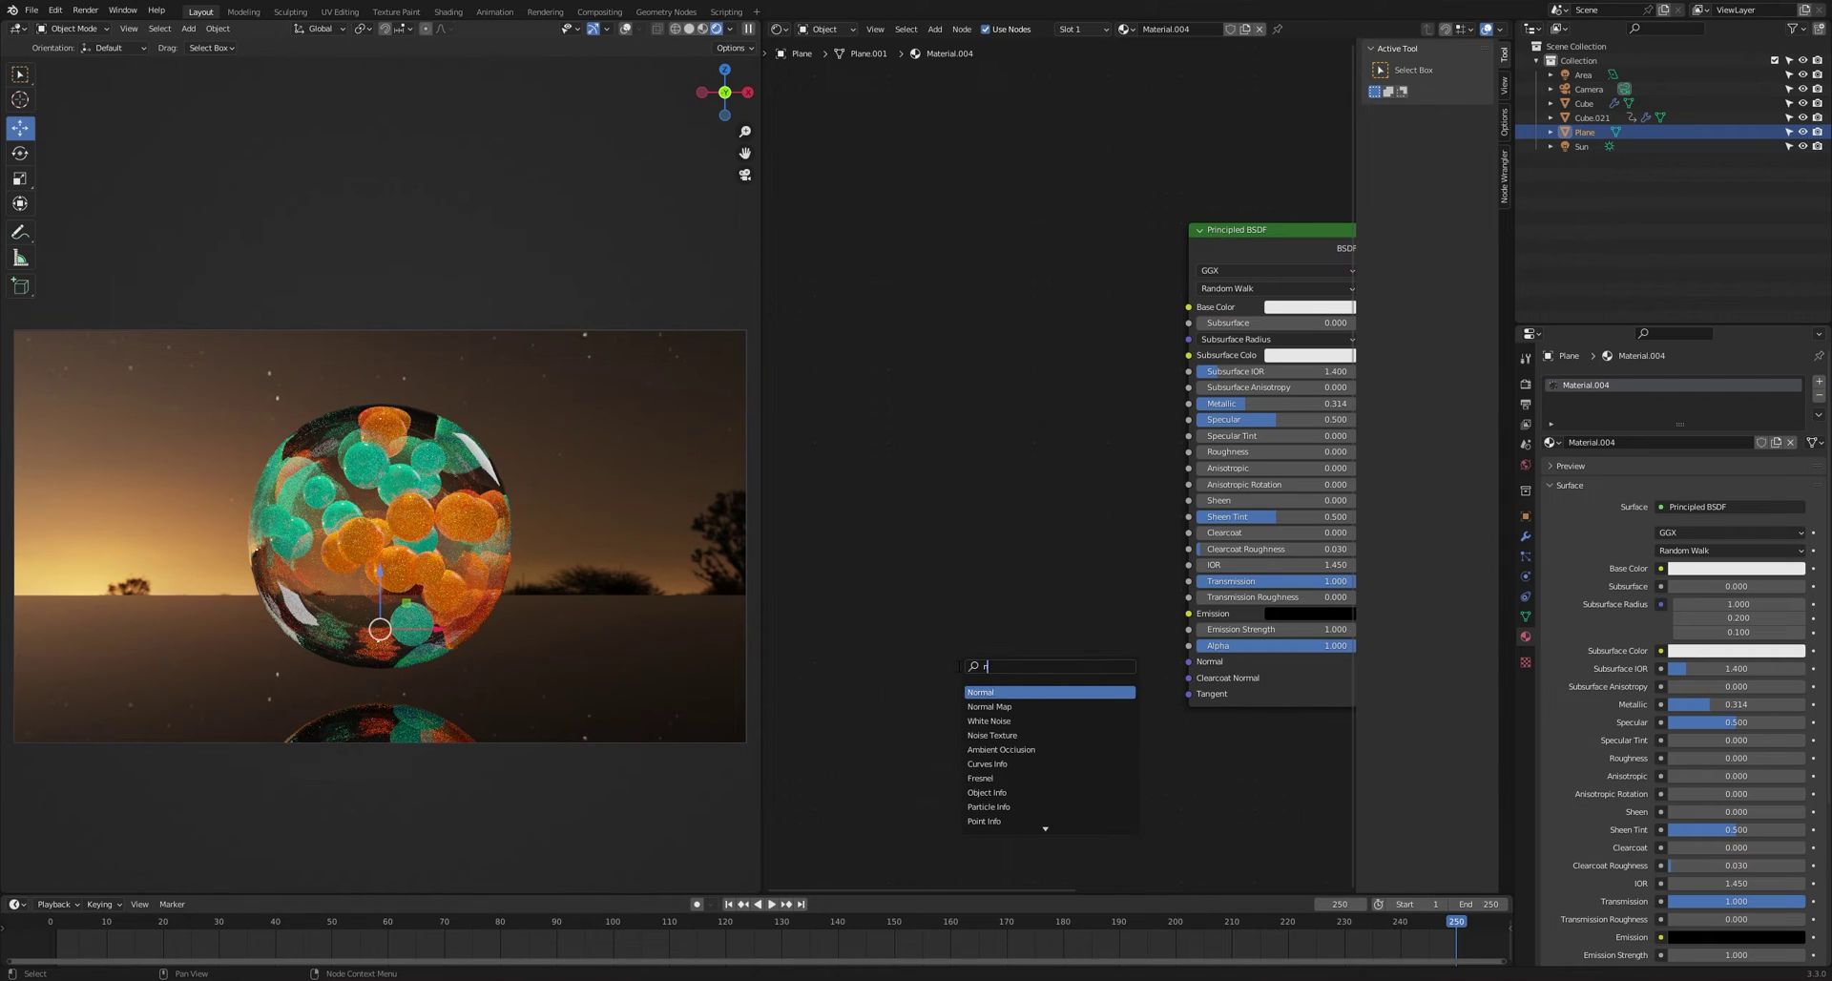
text(noi)
click(1005, 706)
click(909, 660)
- Add a Bump node, feeding the noise Fac into its Height and its output into the Principled BSDF's Normal
key(shift+a)
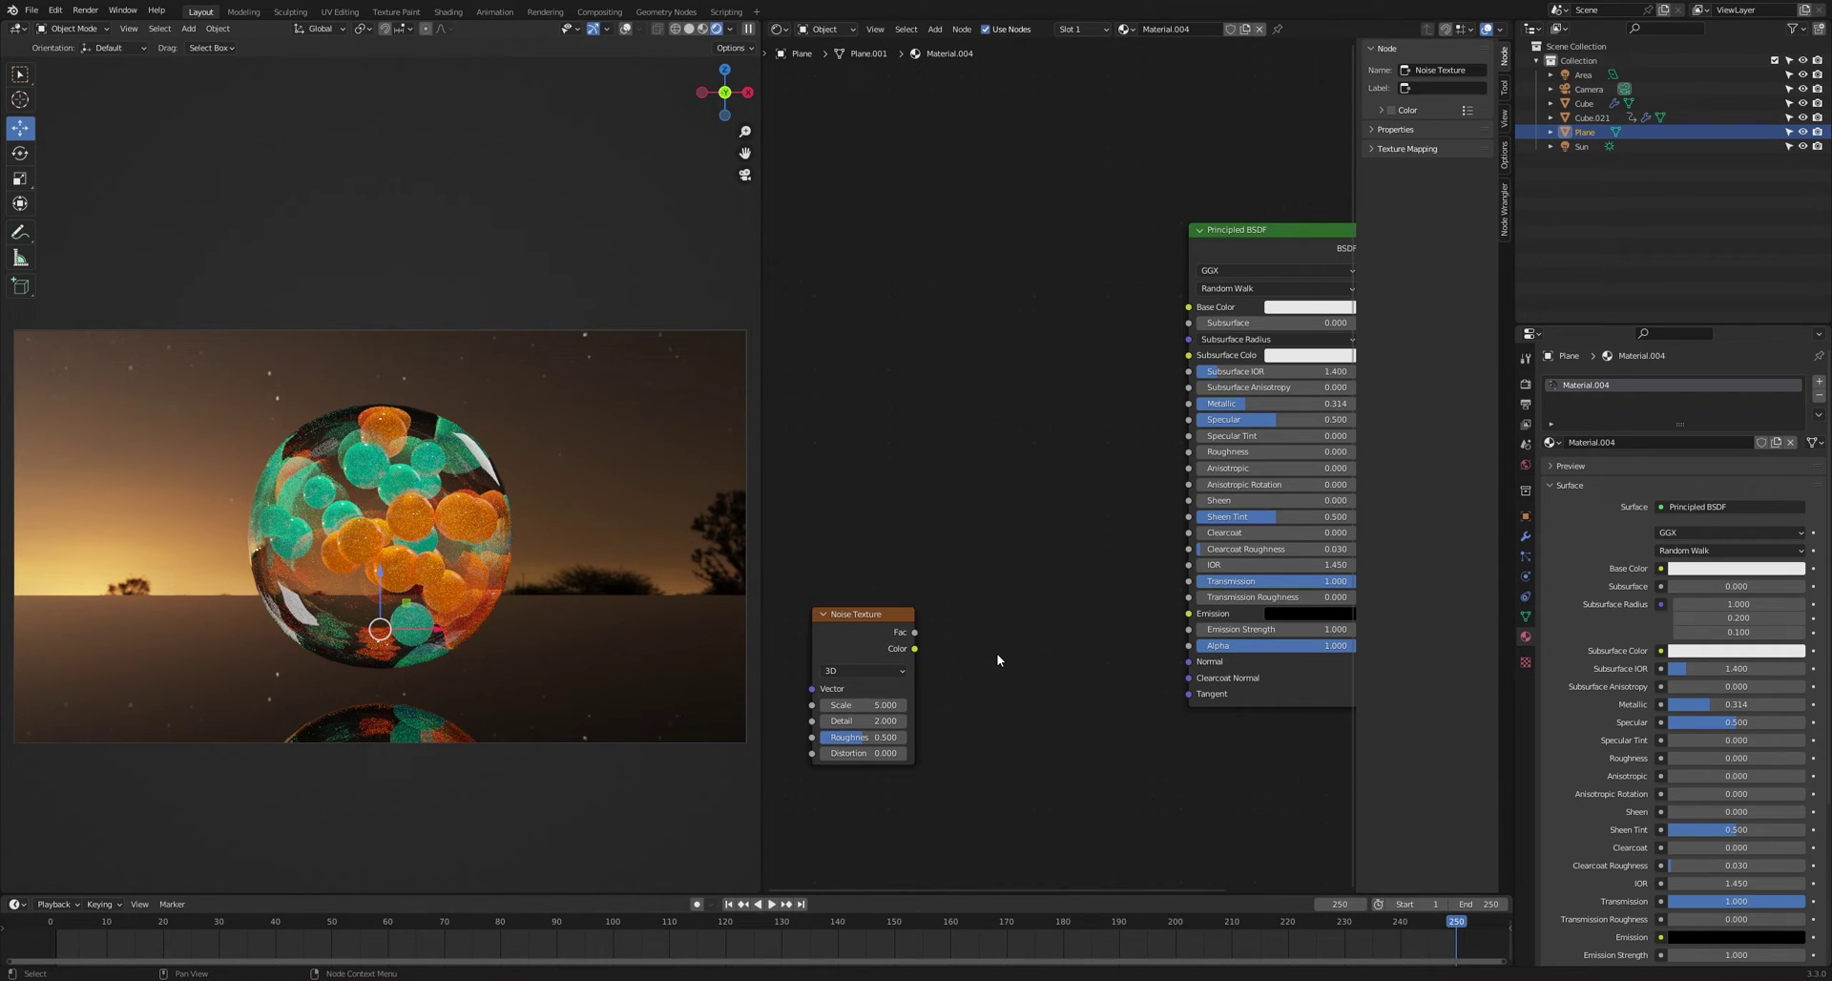
click(1020, 653)
text(bu)
click(1054, 680)
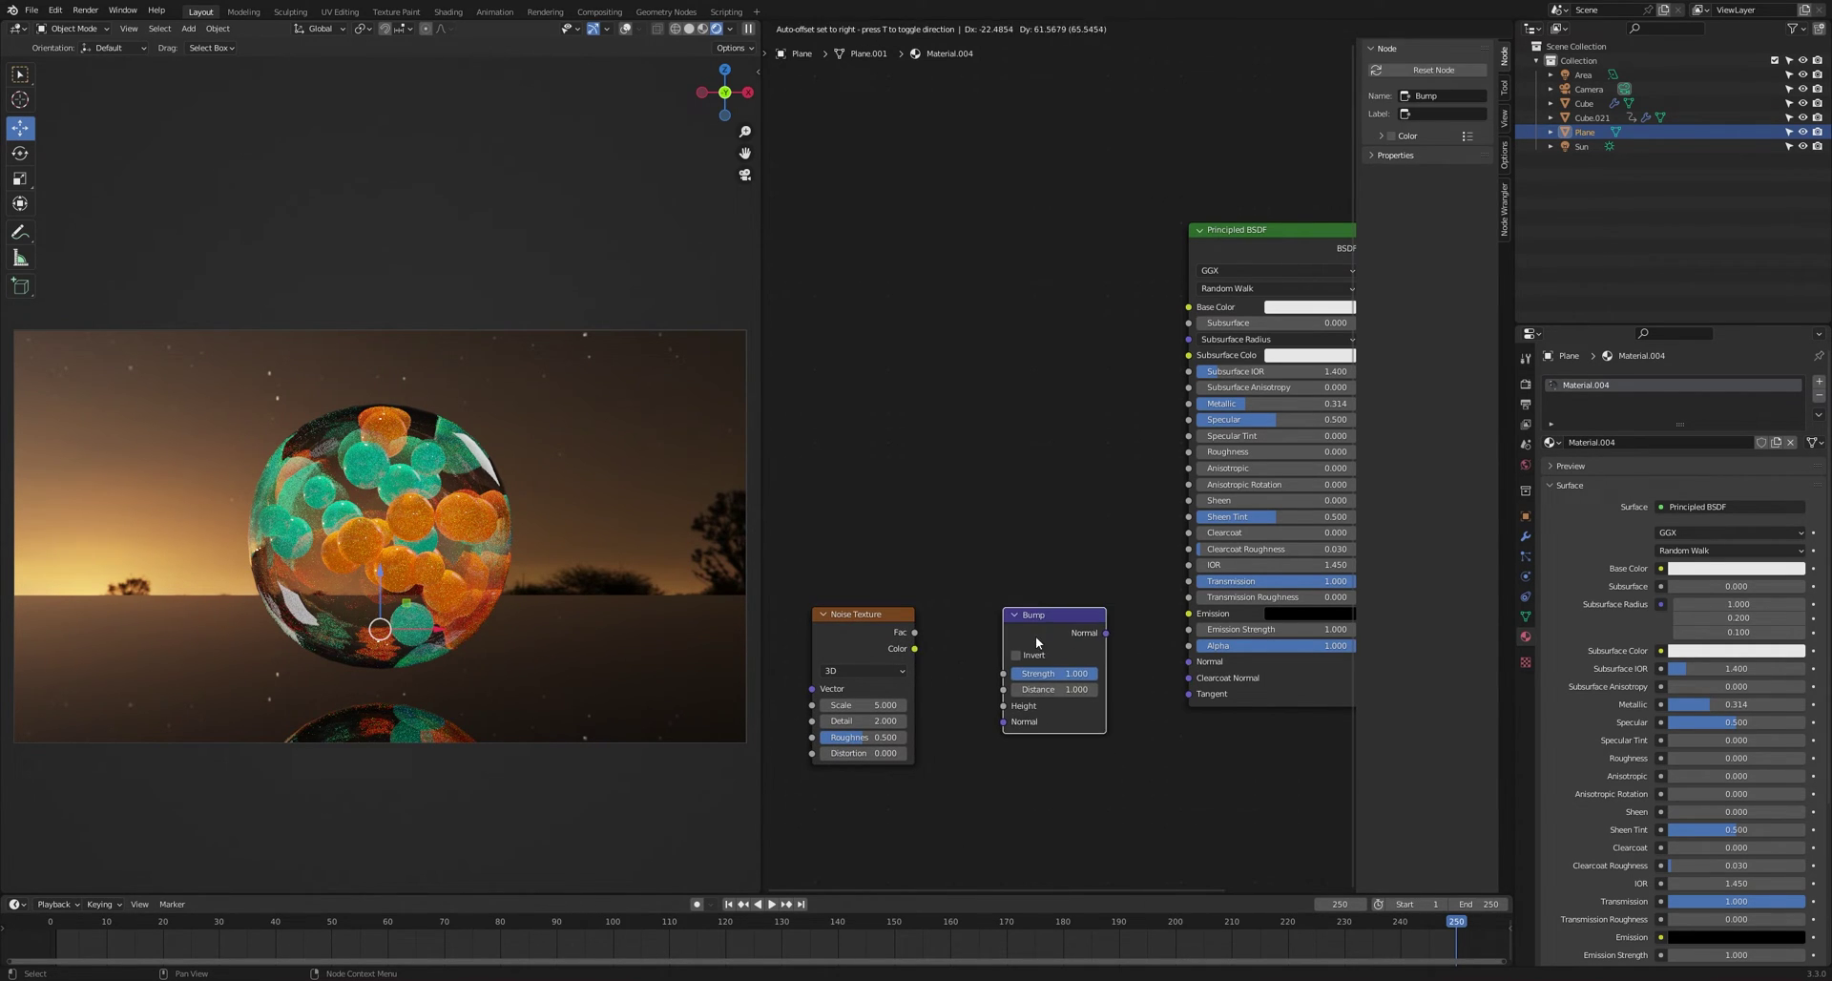
click(1037, 637)
drag(1106, 633, 1188, 661)
drag(914, 633, 1013, 690)
- Set the Bump node's Strength to 0.2 and Distance to 0.1, and the noise Detail to 3
click(1068, 703)
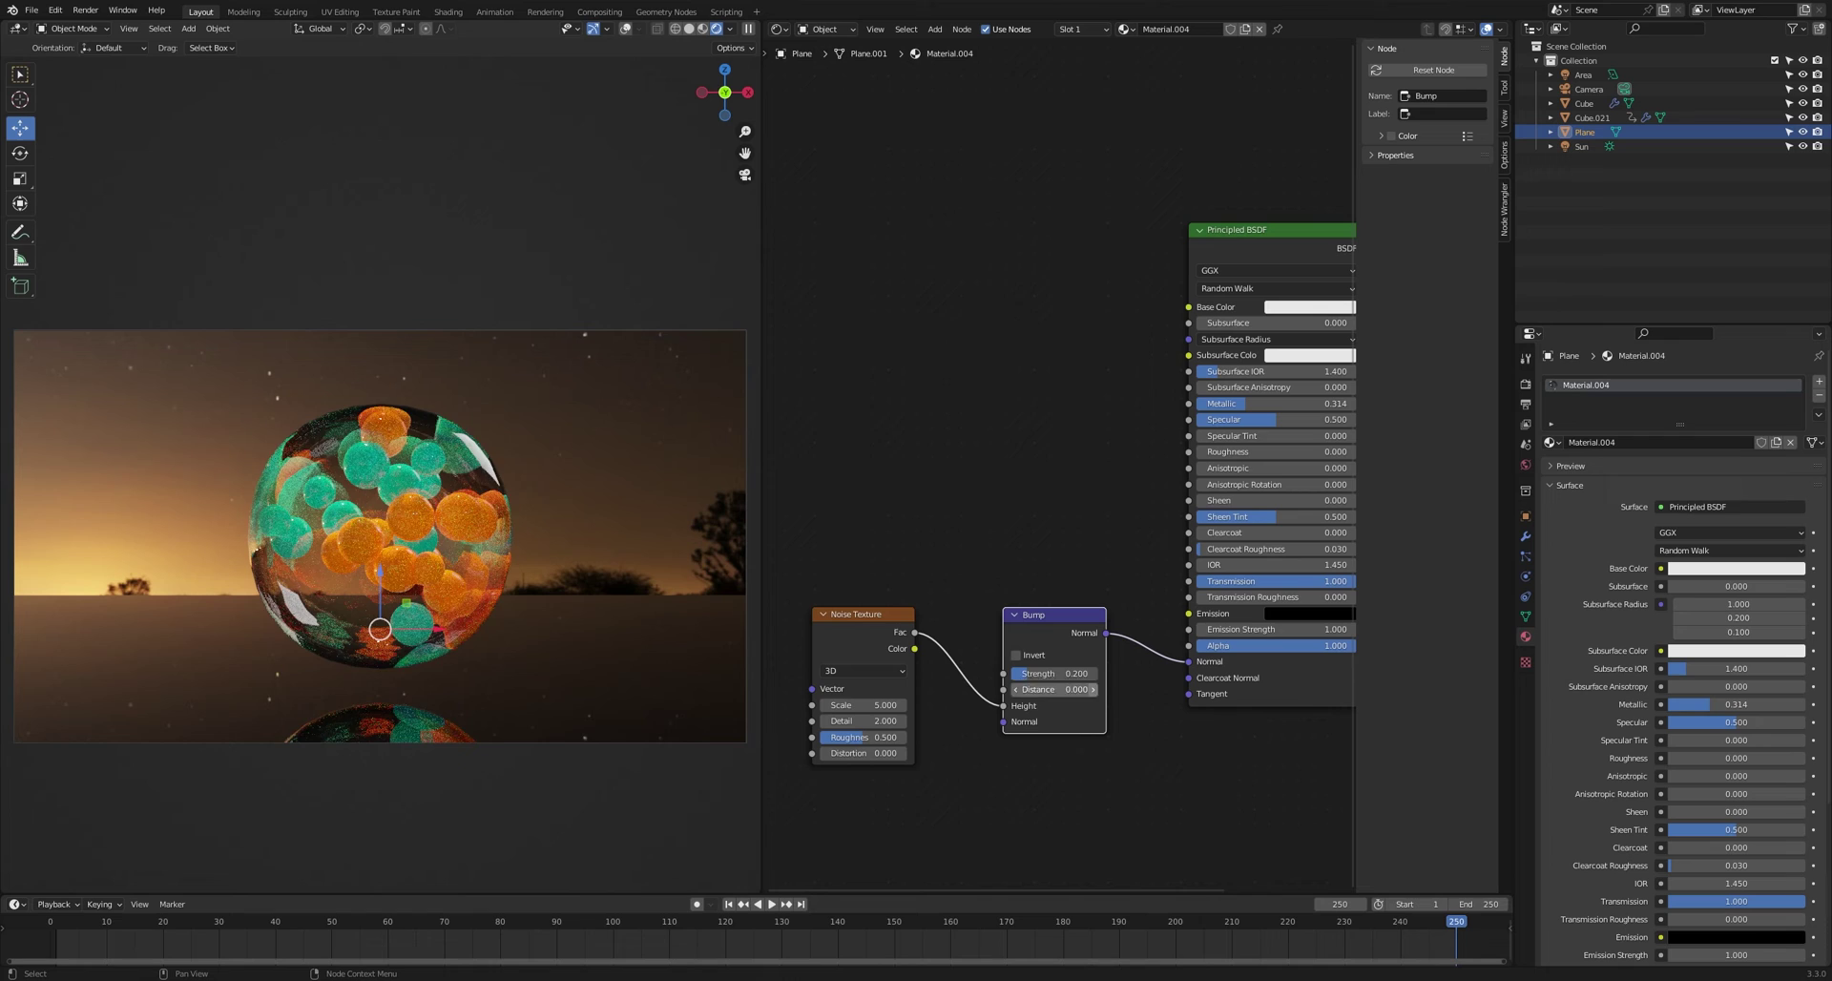
click(1094, 690)
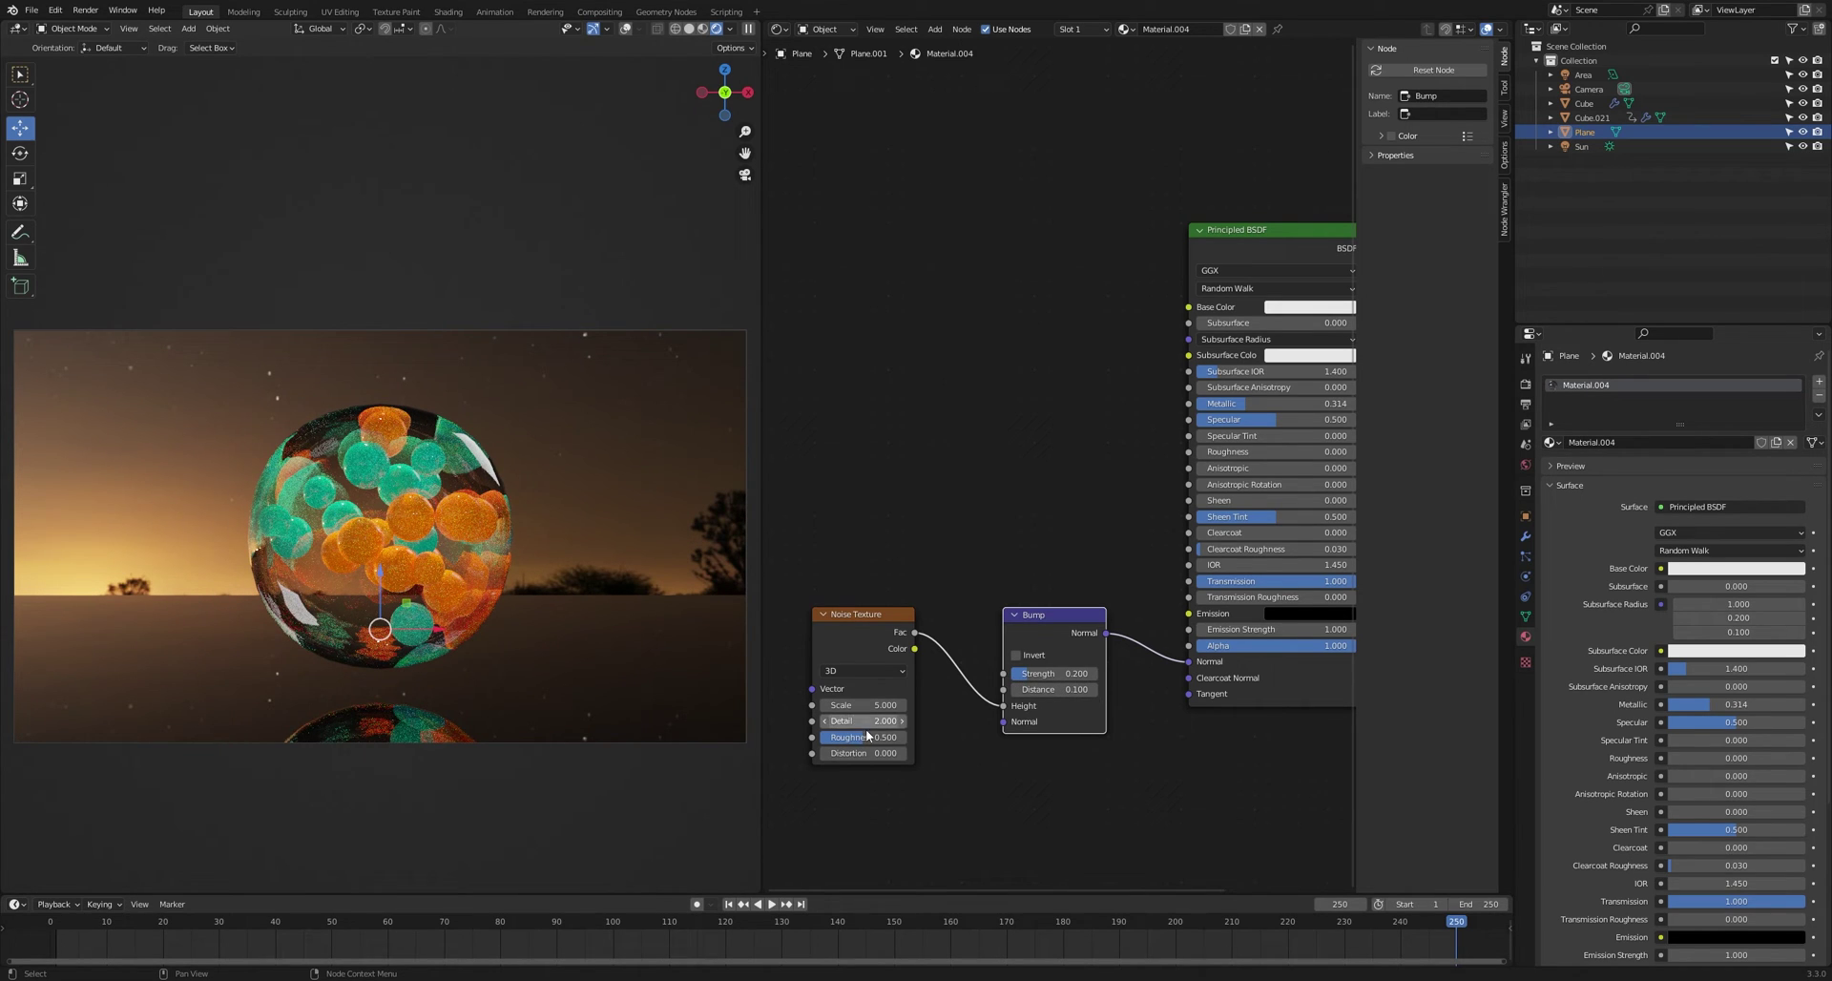
click(900, 721)
- Preview the noise texture directly on the plane and set its Roughness to 0.8
middle_drag(543, 624, 506, 637)
ctrl+shift+click(876, 620)
scroll(455, 655, up, 5)
scroll(507, 637, down, 4)
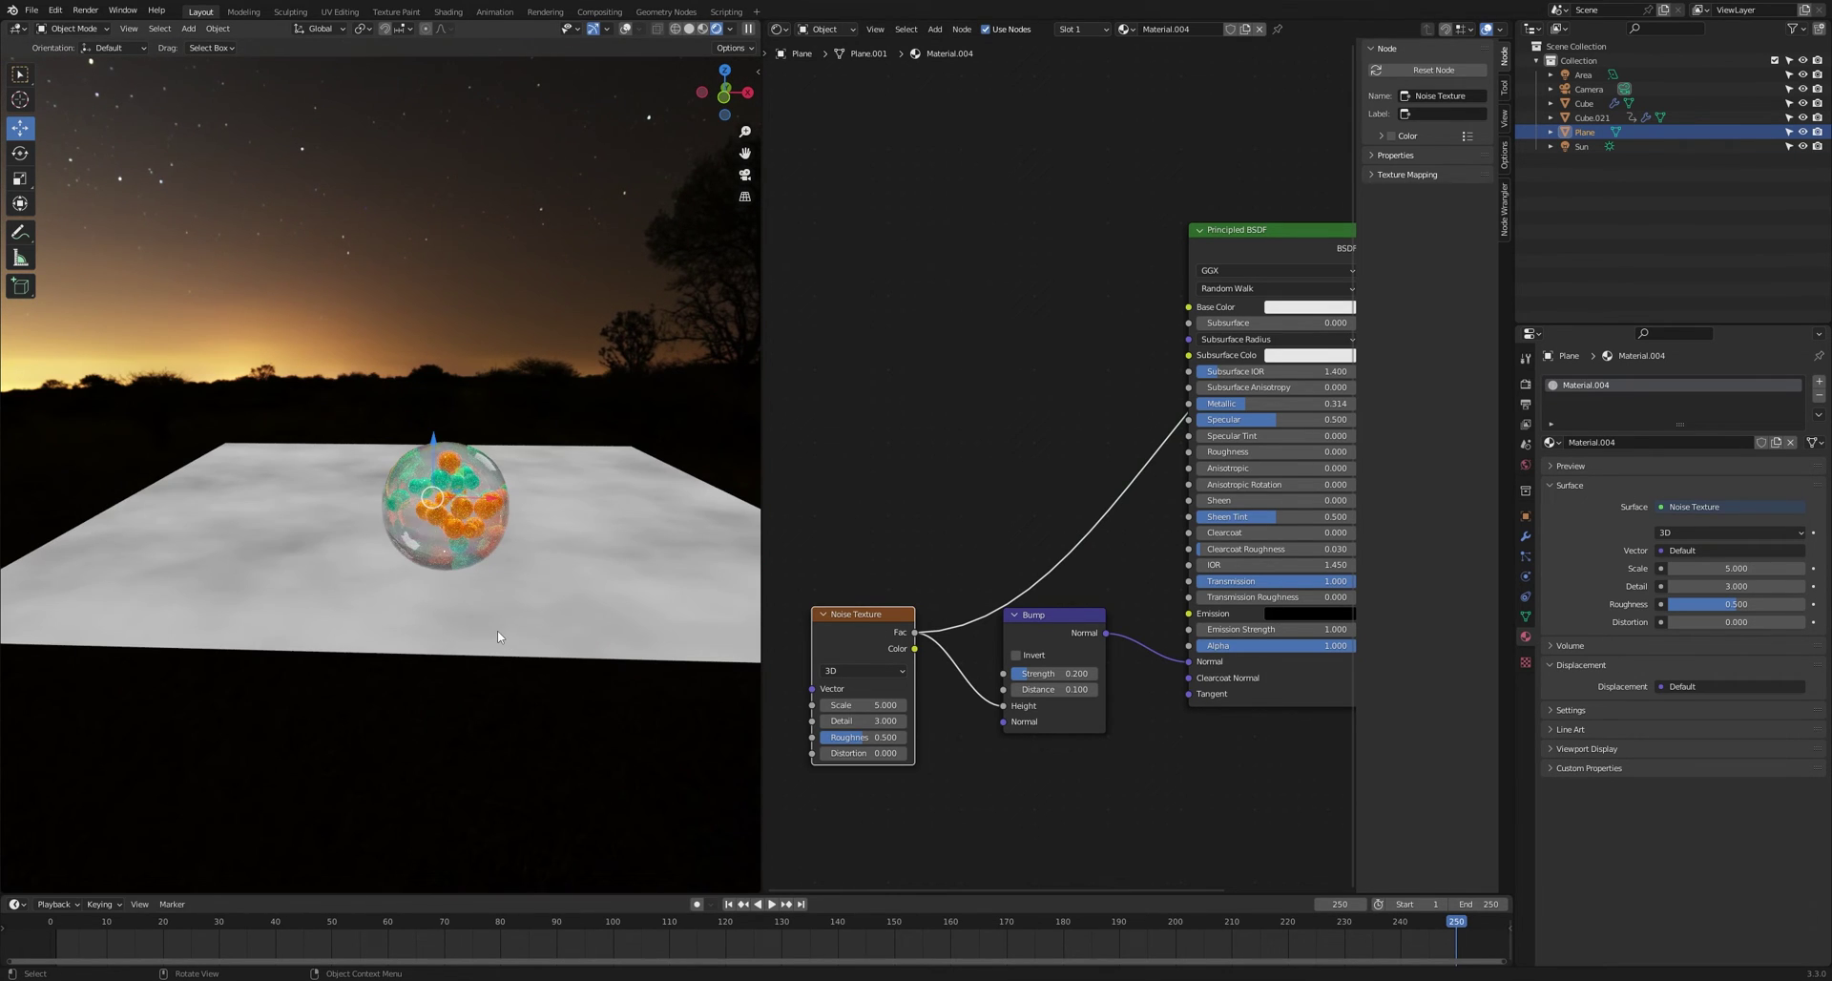
click(883, 736)
key(BackSpace)
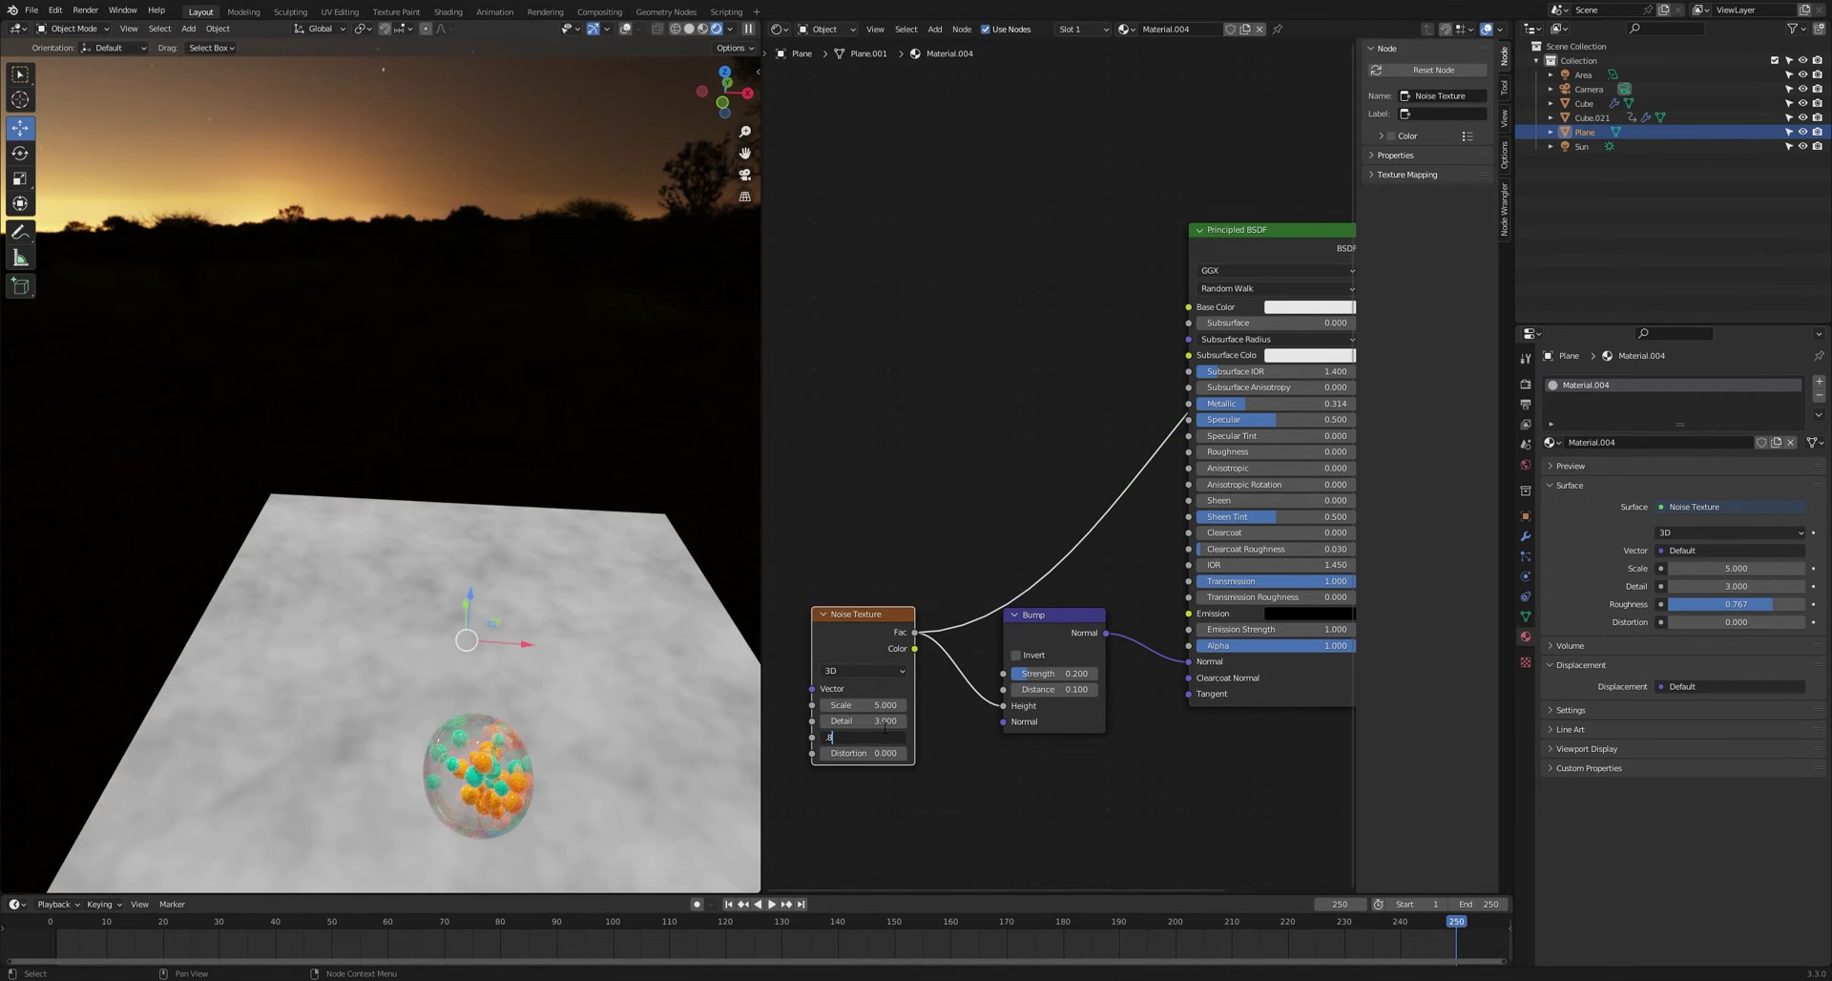
key(Return)
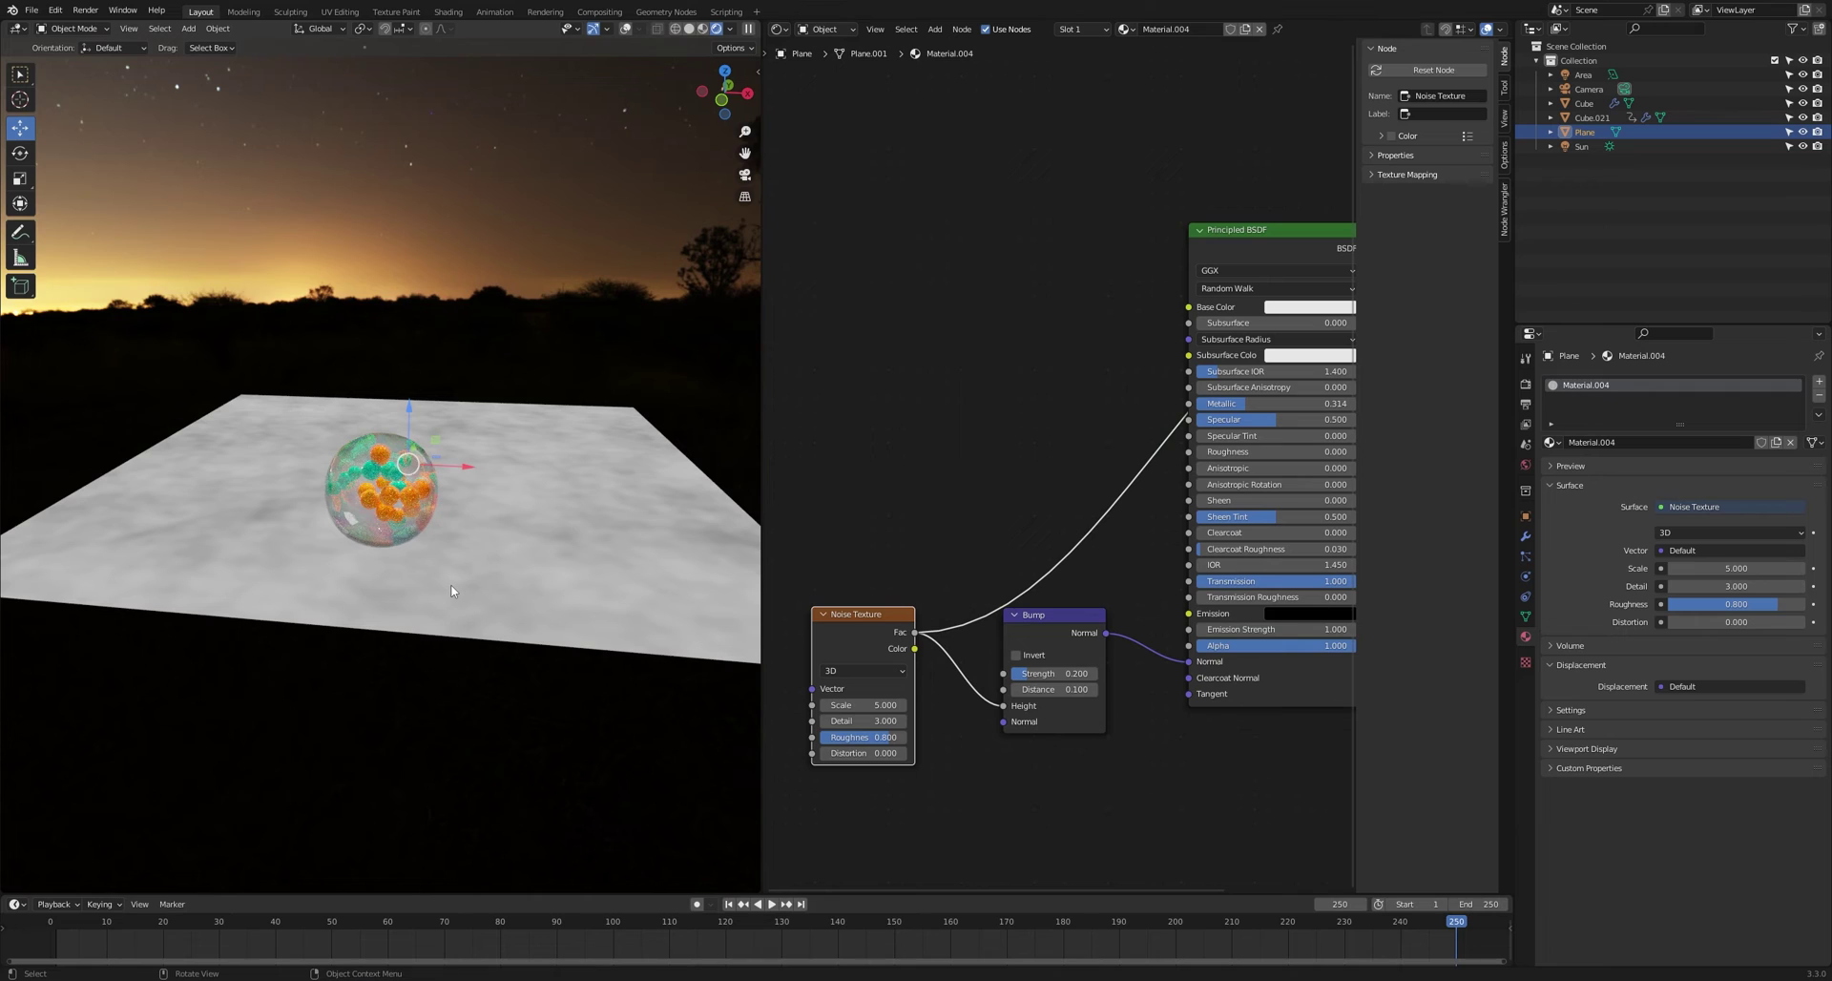
key(KP_0)
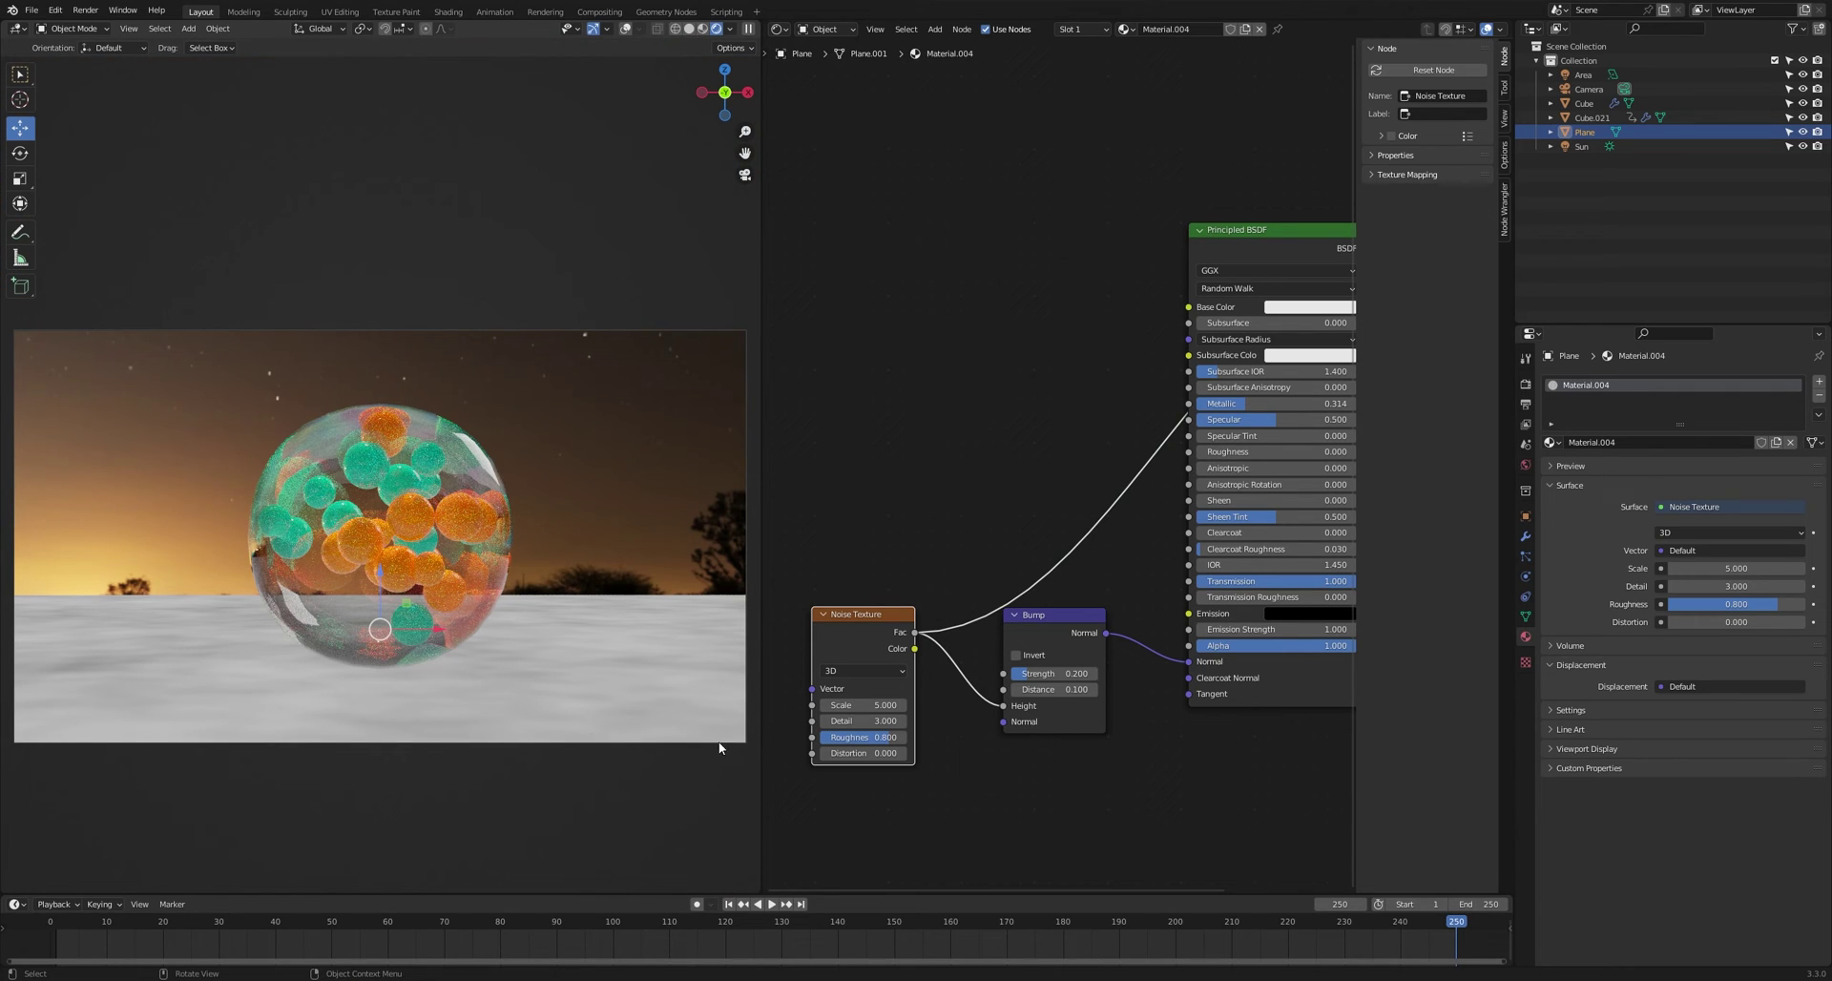
- Set the noise texture's Distortion to 0.1 and change its dimensions to 4D
click(864, 753)
key(BackSpace)
text(0.2)
key(Return)
click(856, 753)
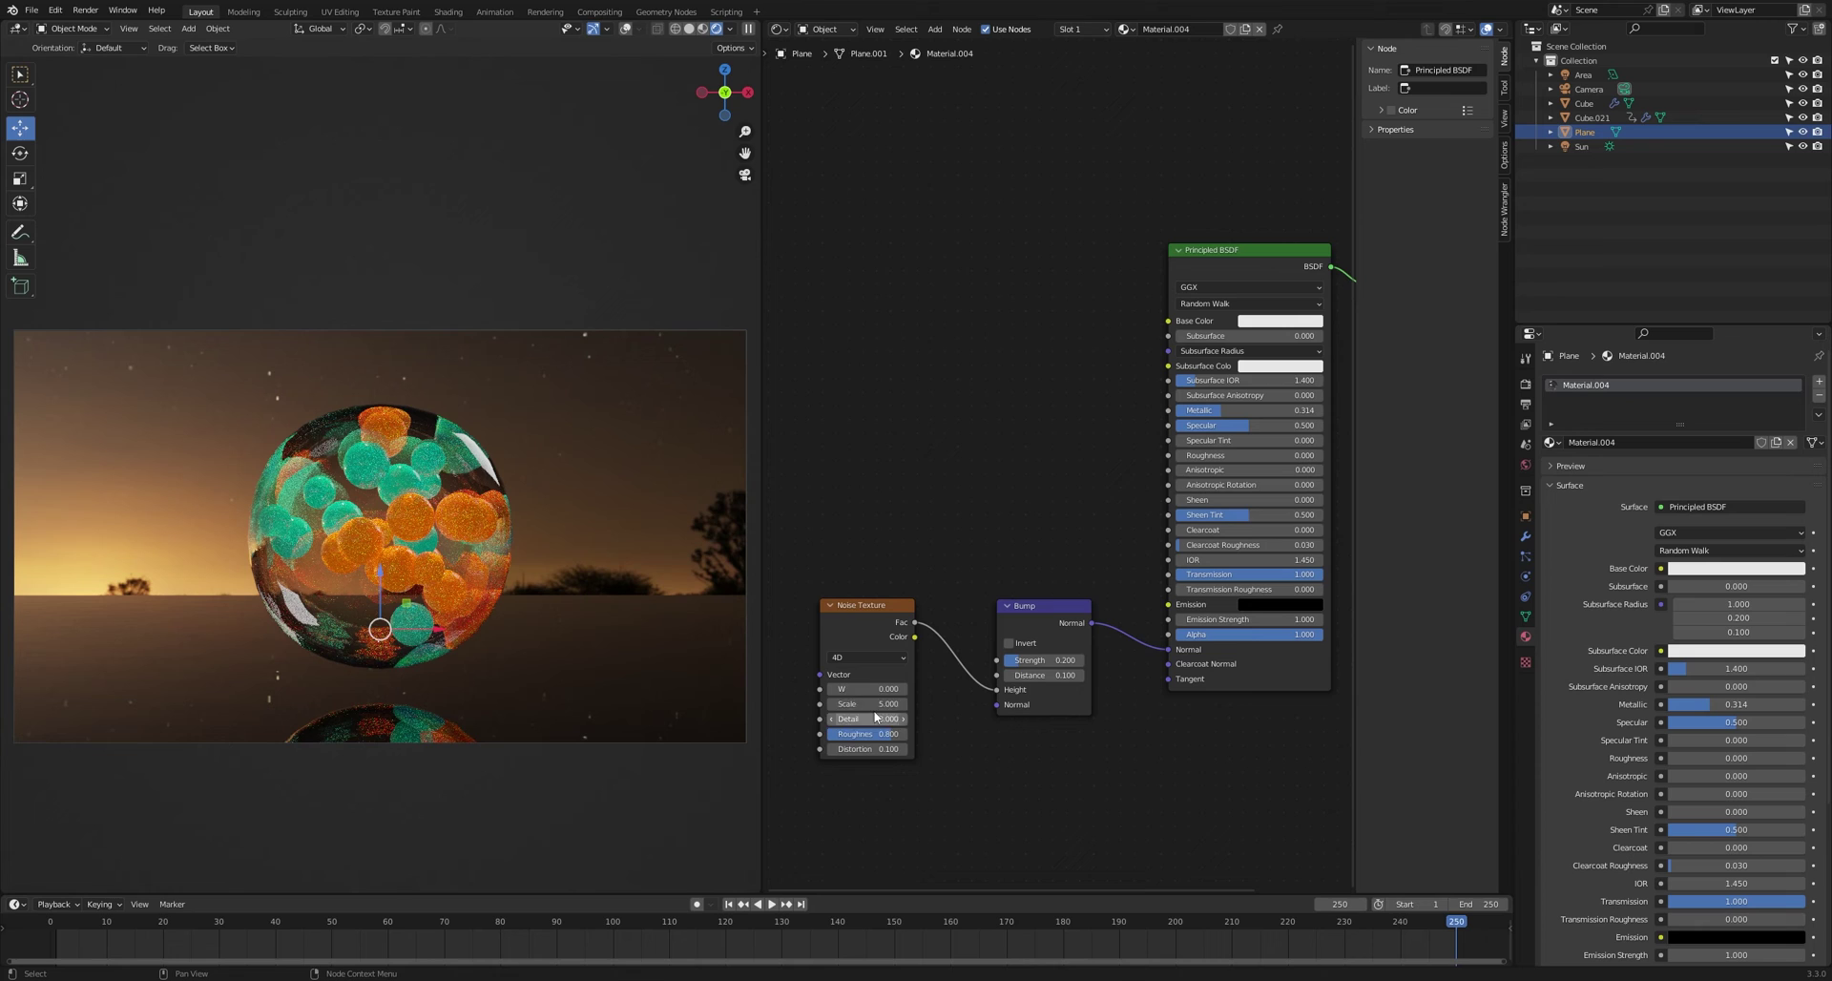
- Set the noise texture's W to 0.3 at frame 1 and keyframe it
key(shift+Left)
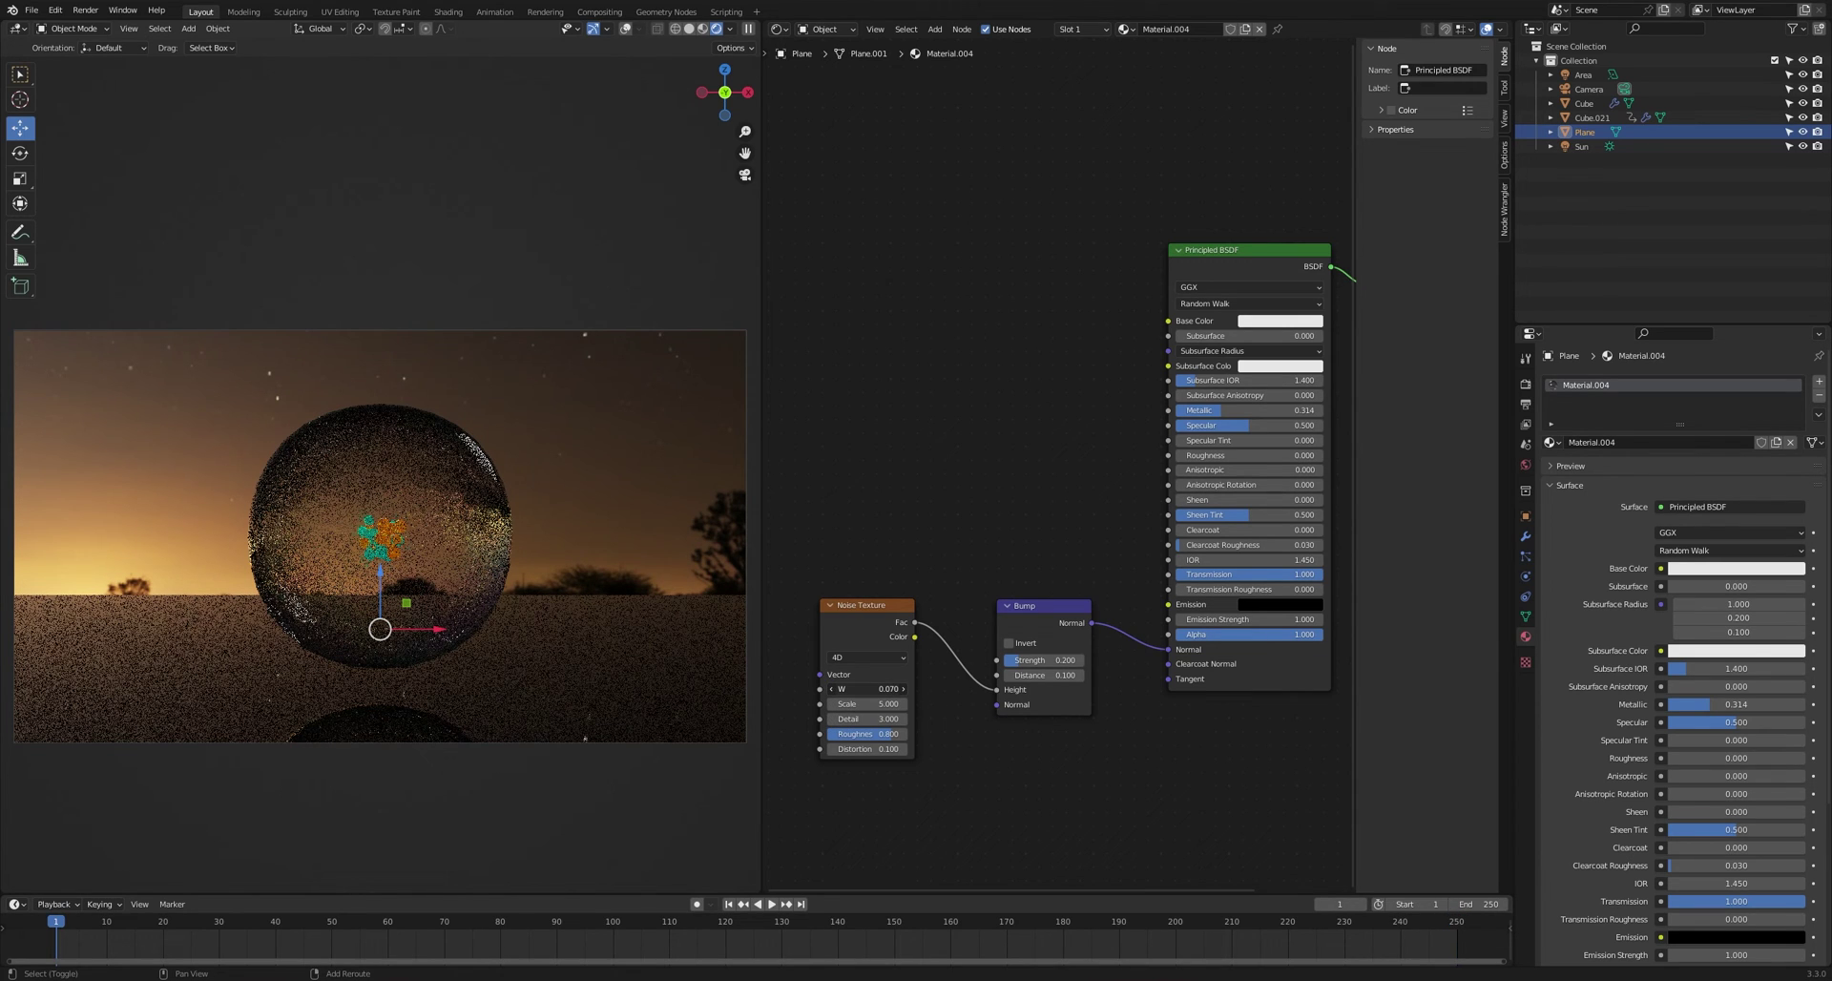
shift+drag(878, 695, 963, 694)
right_click(875, 693)
click(871, 691)
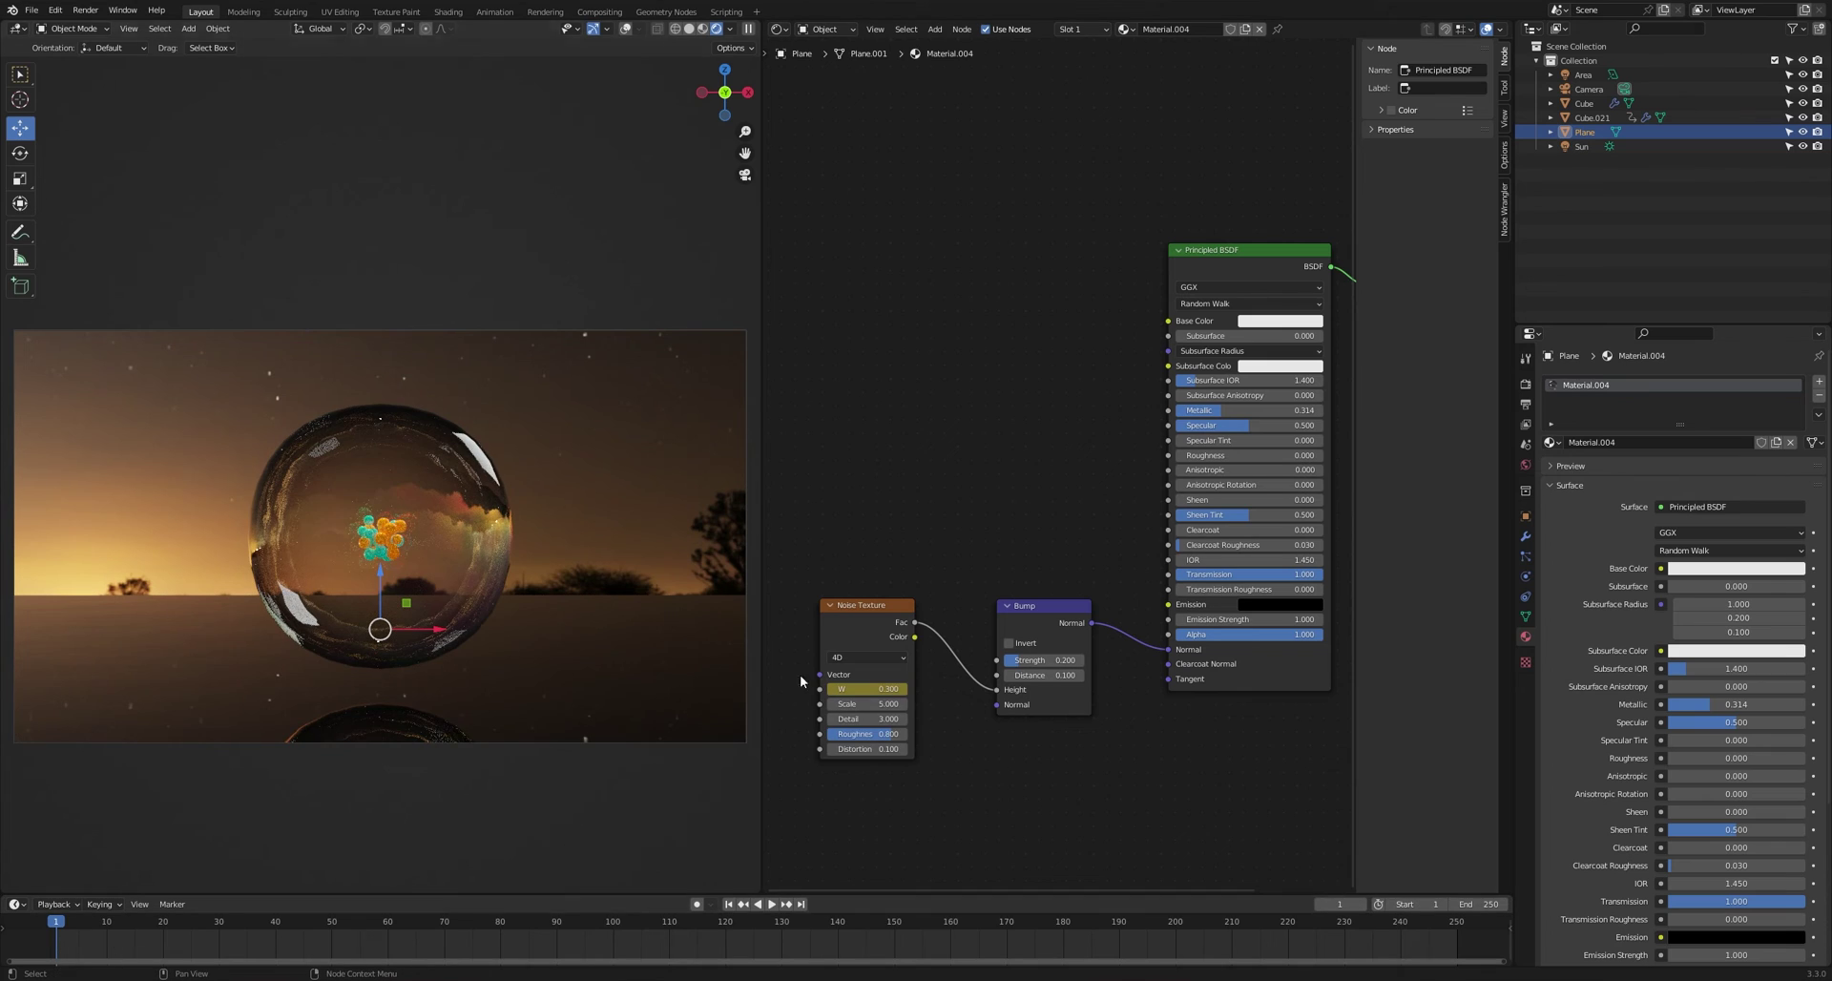
- Set the noise texture's W to 2 at frame 250 and keyframe it
click(800, 904)
drag(869, 688, 872, 688)
right_click(872, 689)
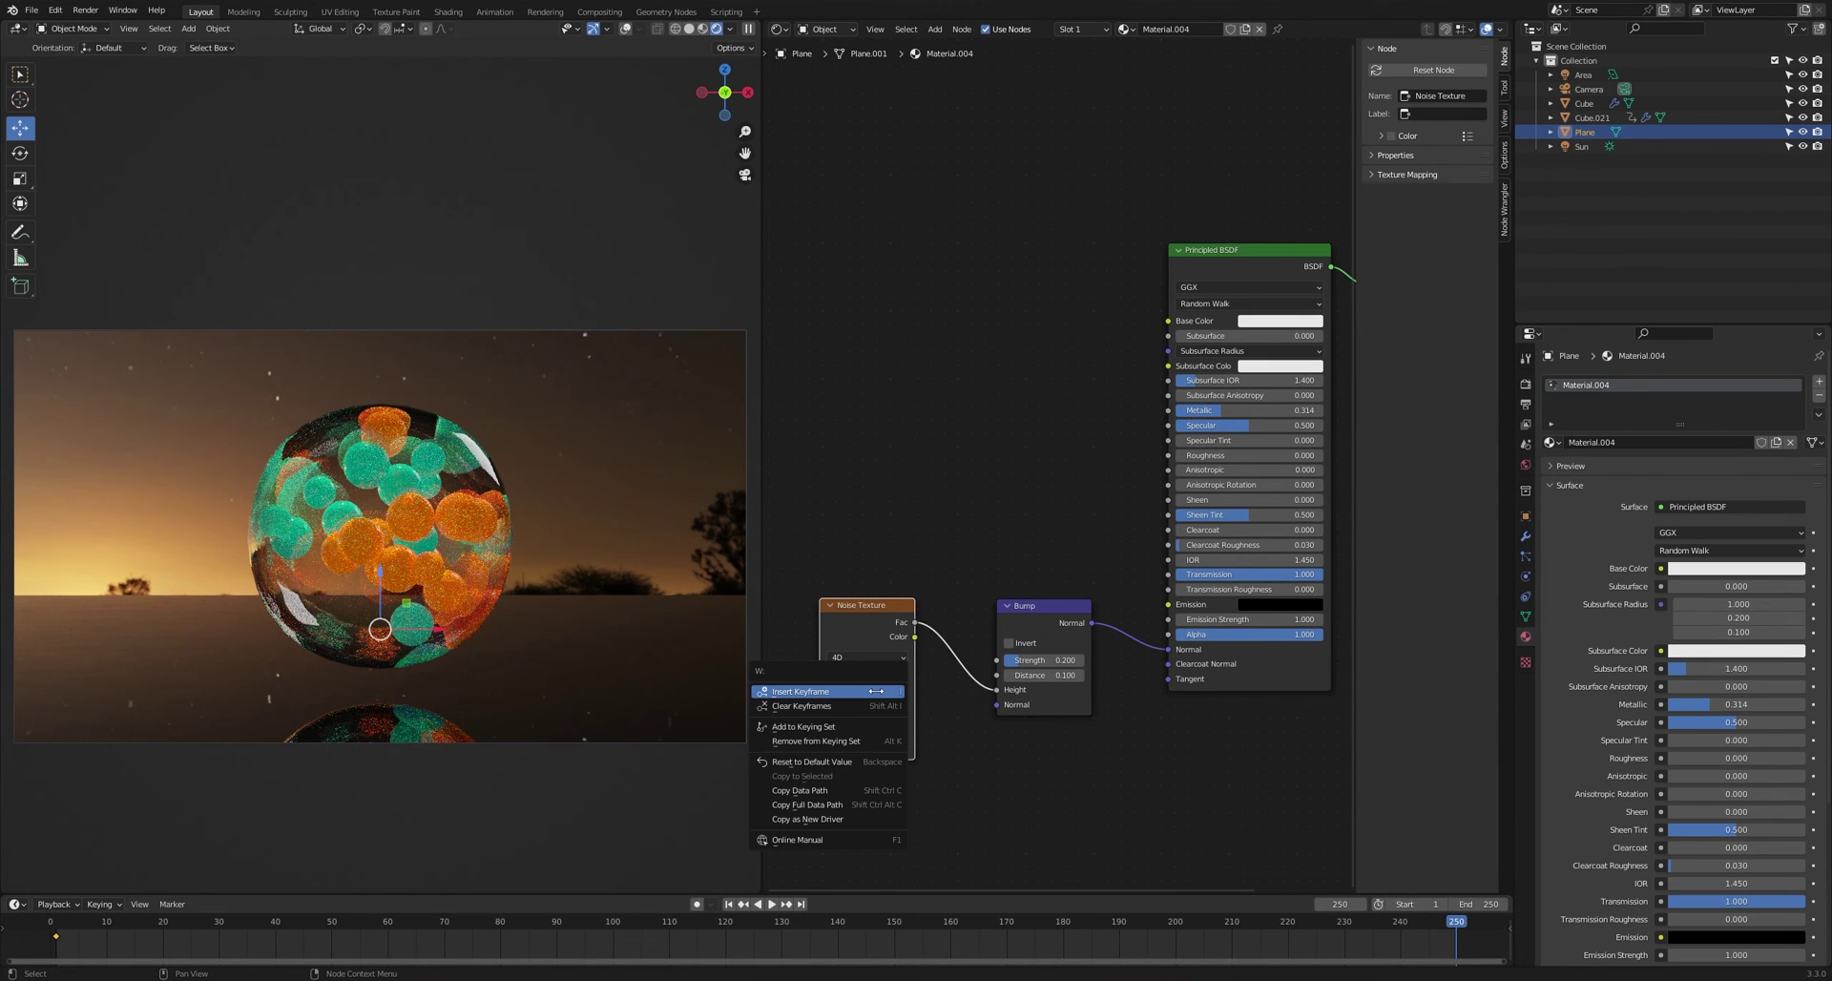
click(871, 691)
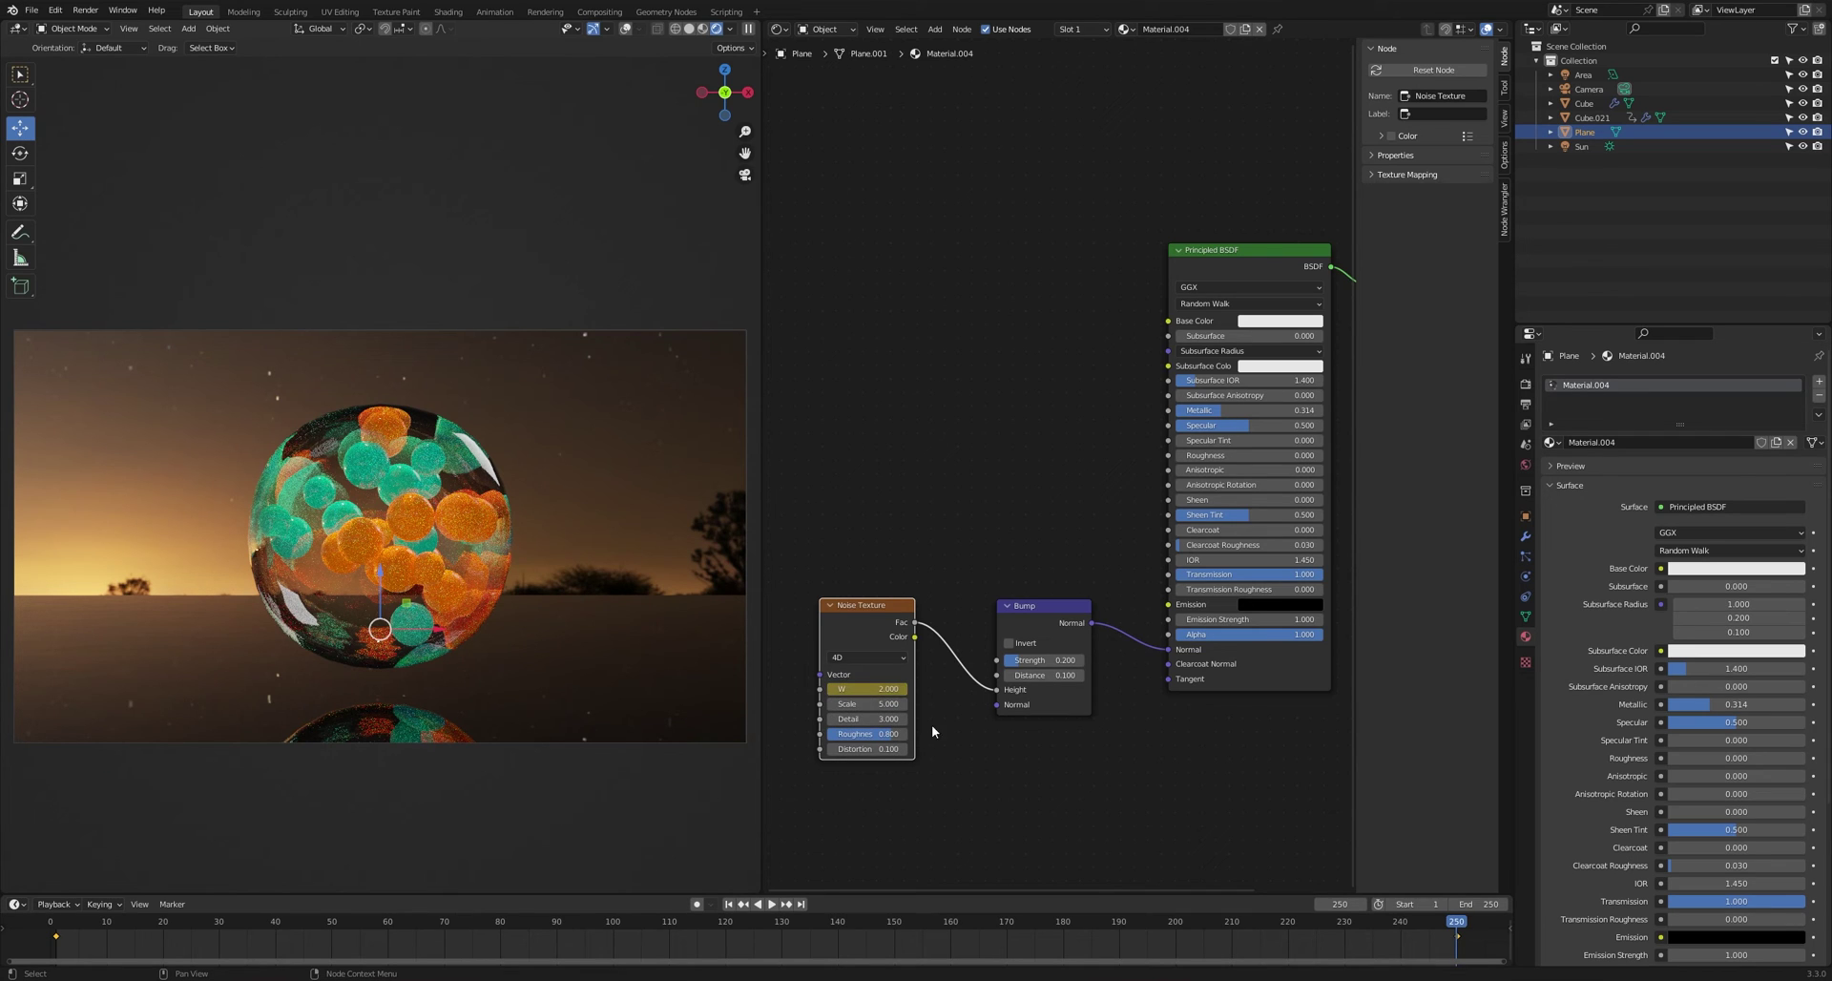
- Check the animated noise texture on the plane by previewing it along the timeline
click(665, 924)
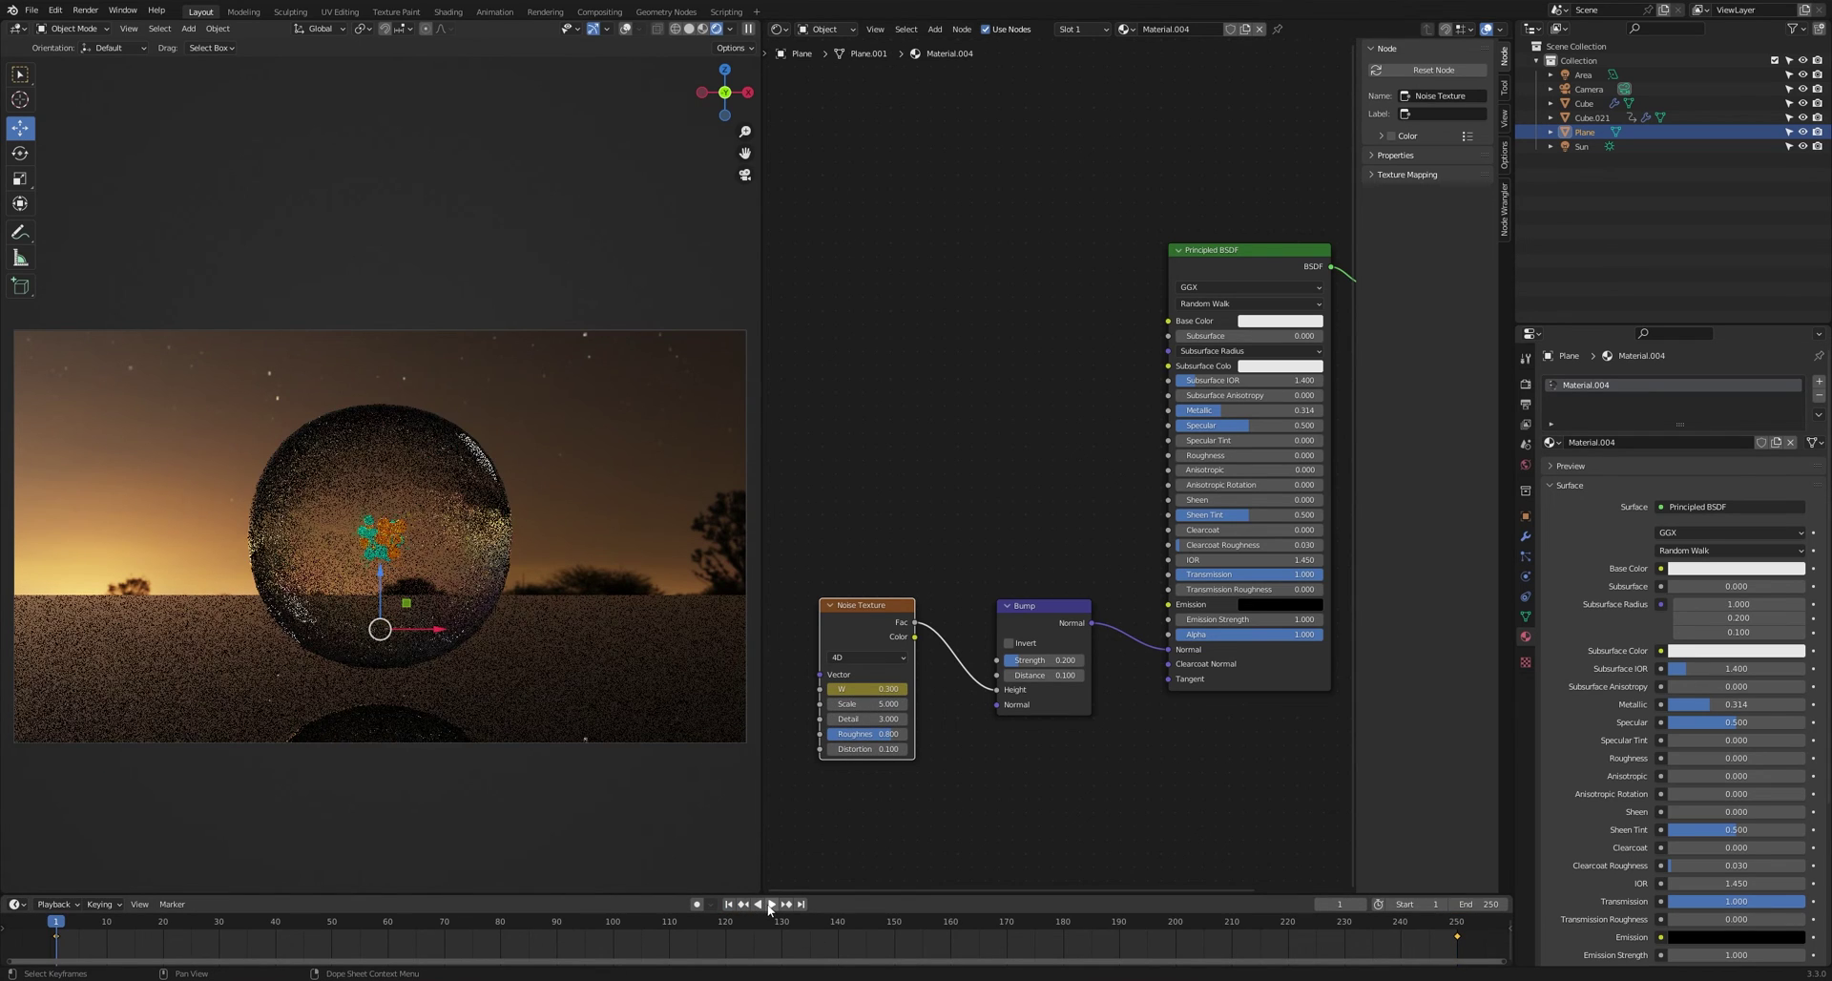
ctrl+shift+click(871, 610)
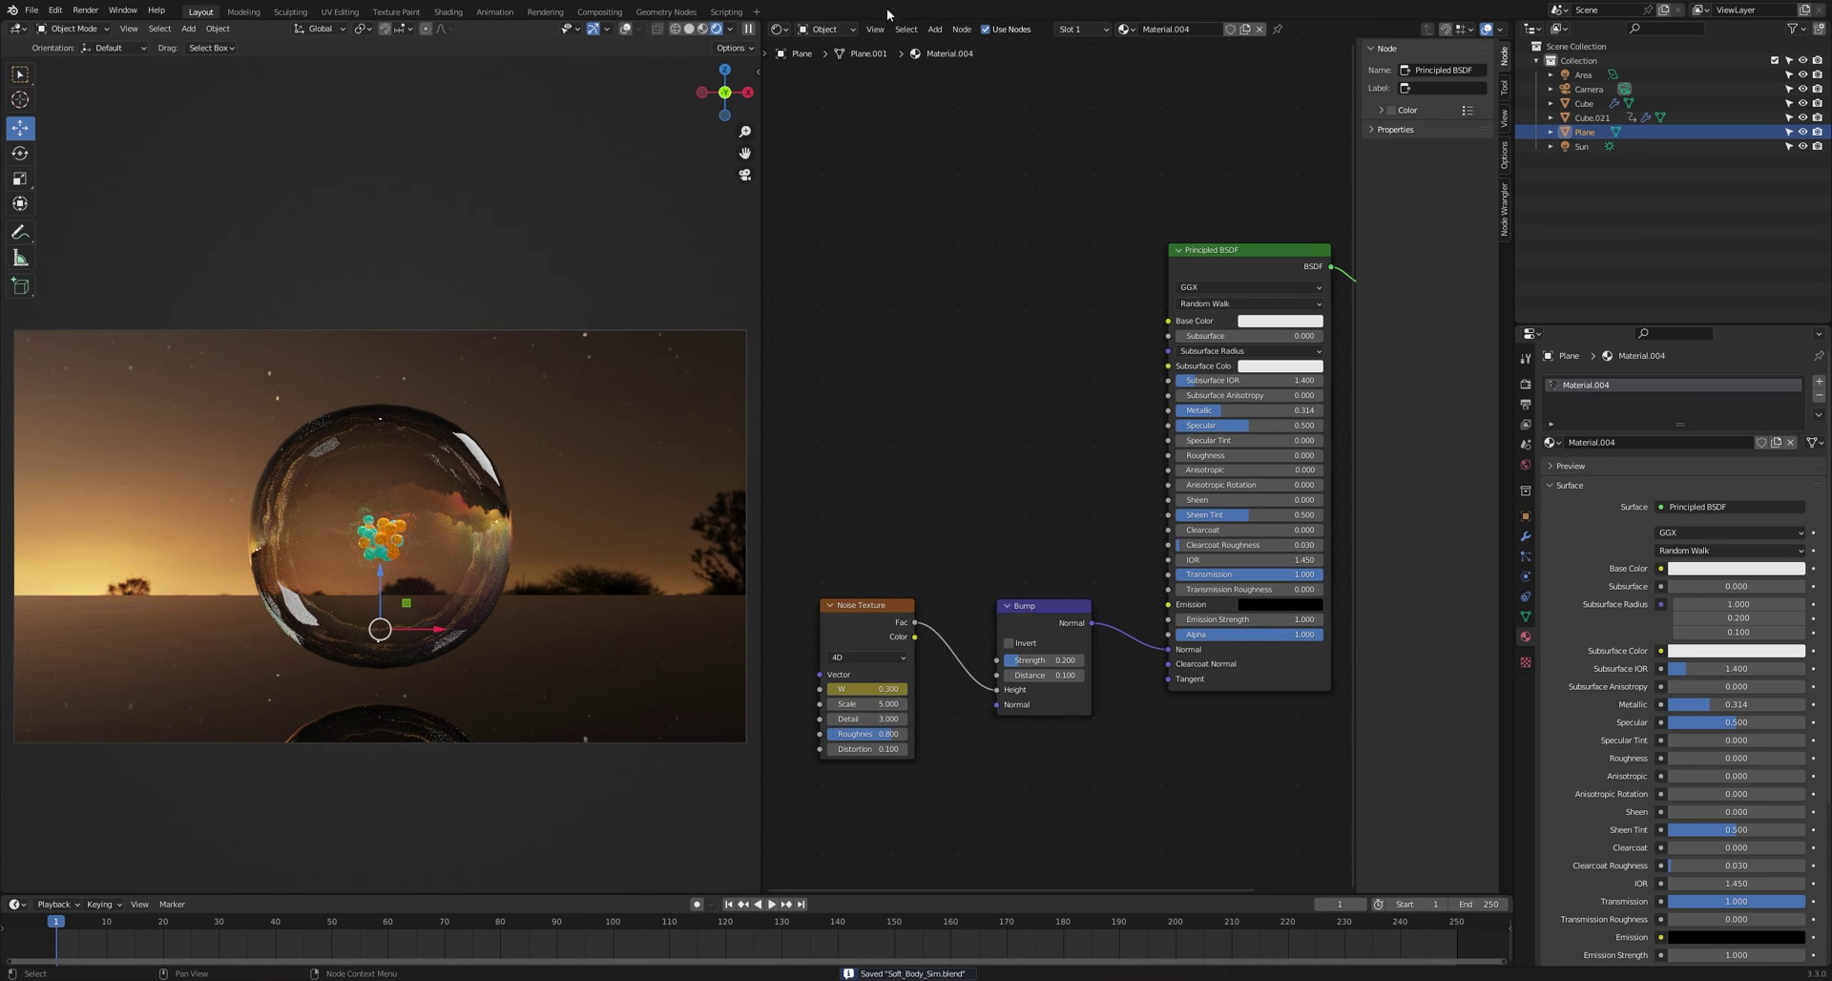
- Switch the Shader Editor to the World node tree, showing the HDRI's Mapping and environment texture nodes
click(826, 29)
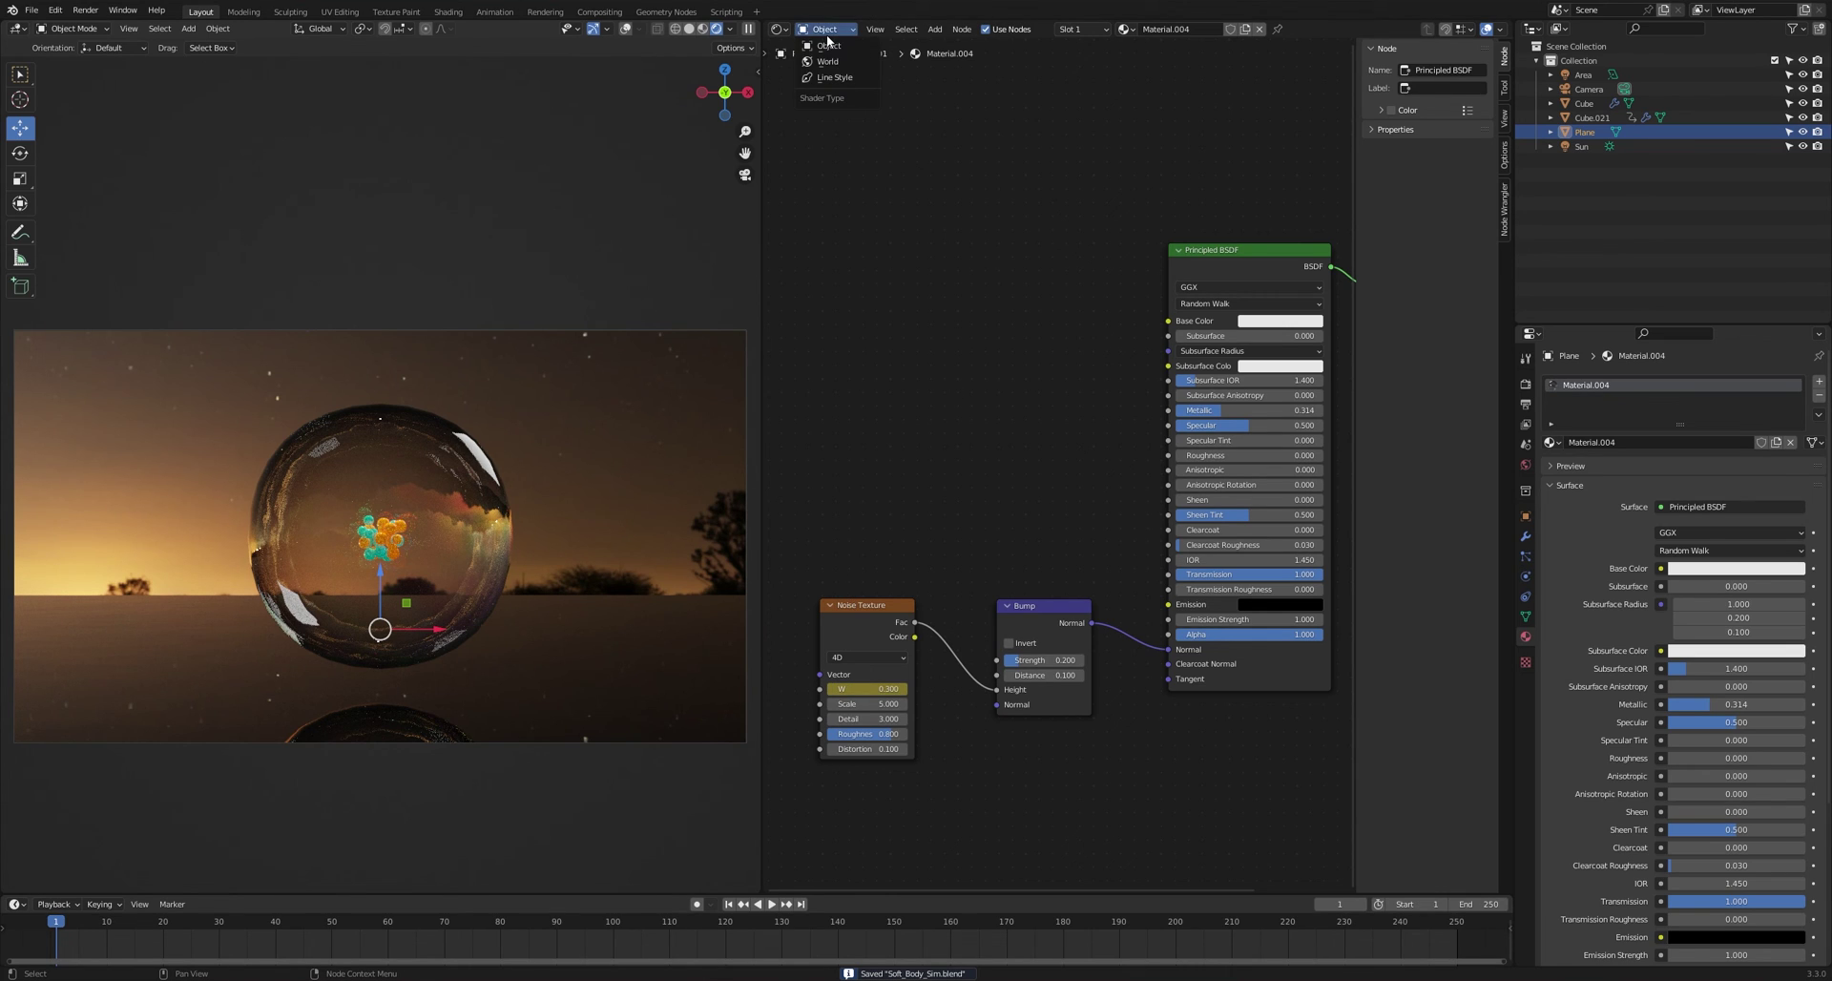
click(828, 61)
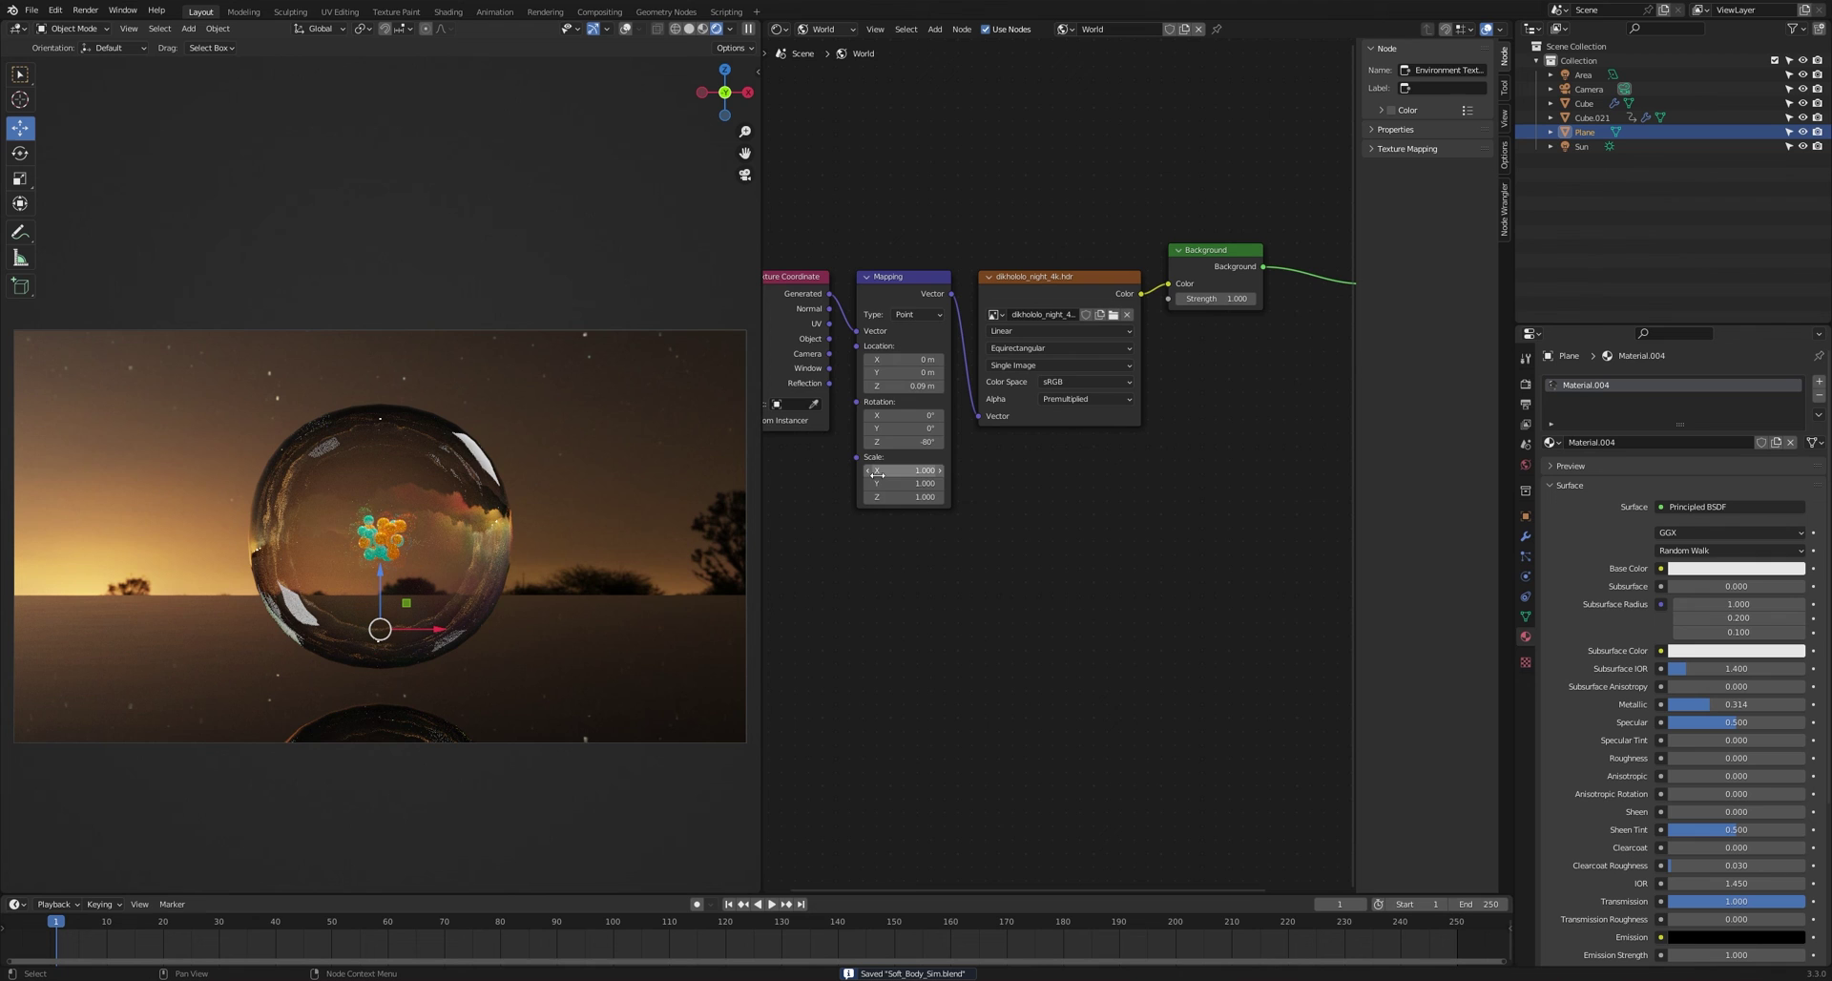
middle_drag(918, 551, 970, 602)
scroll(1017, 592, up, 3)
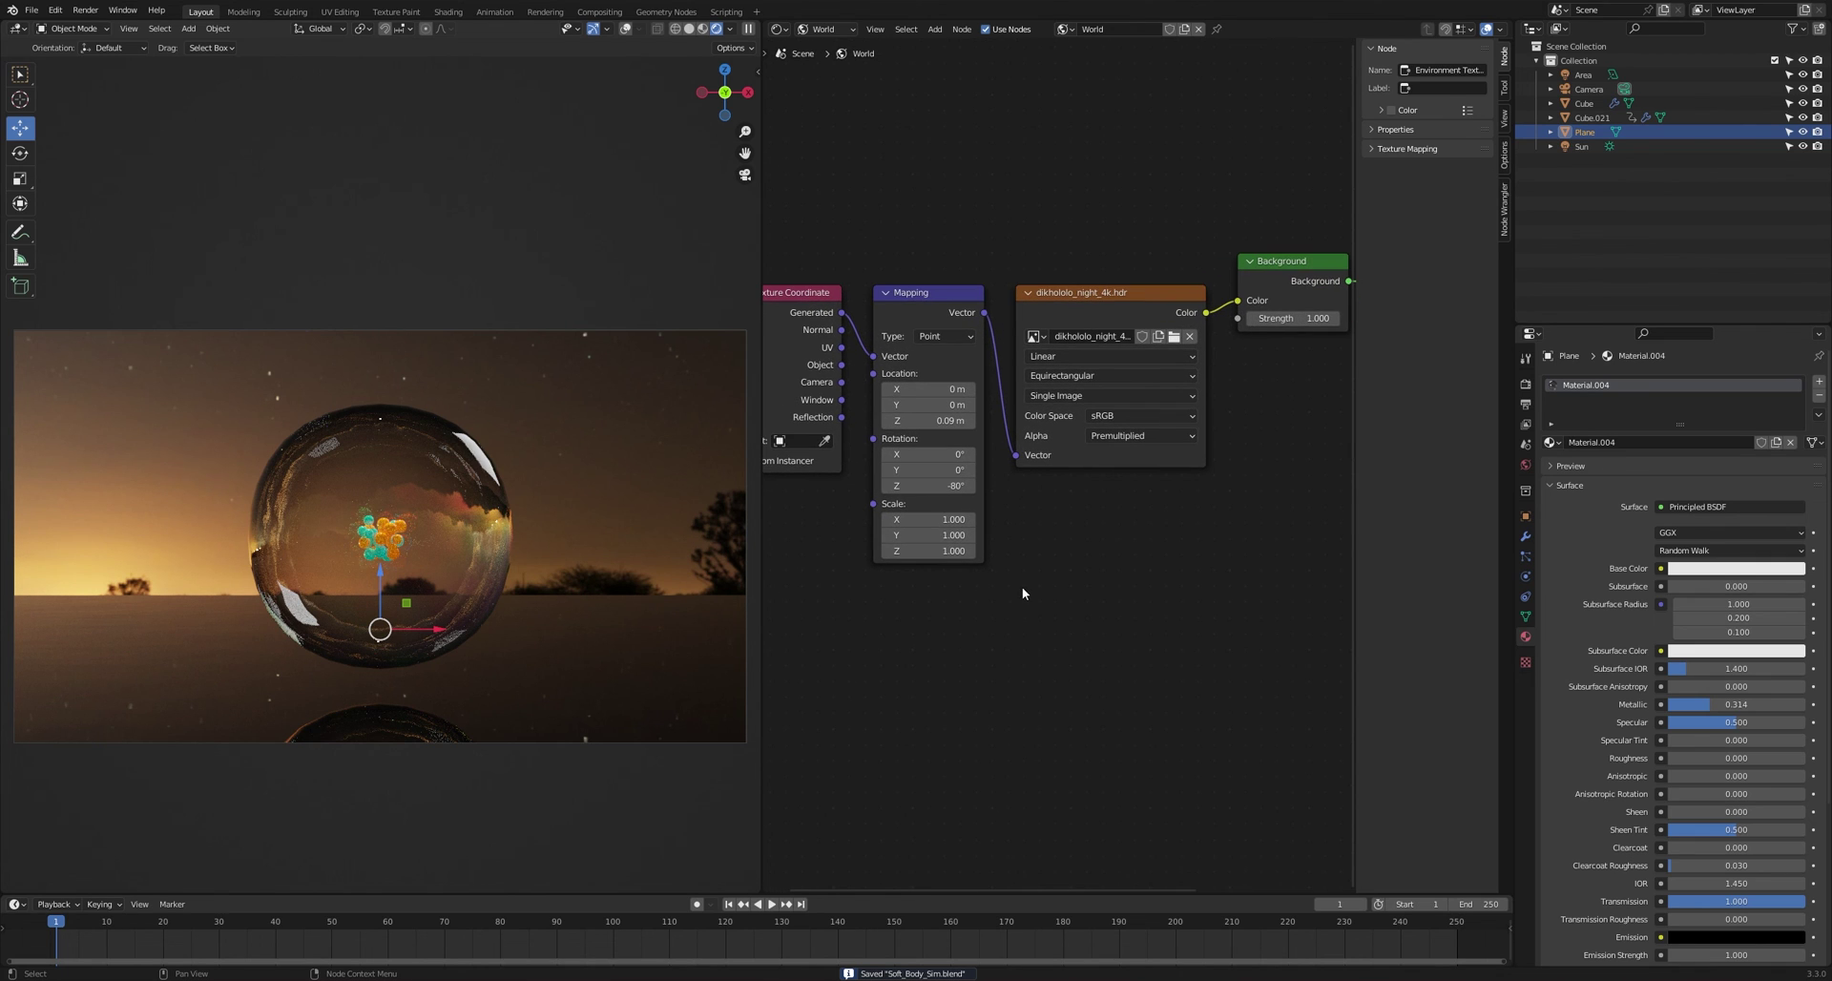
middle_drag(1080, 624, 1058, 641)
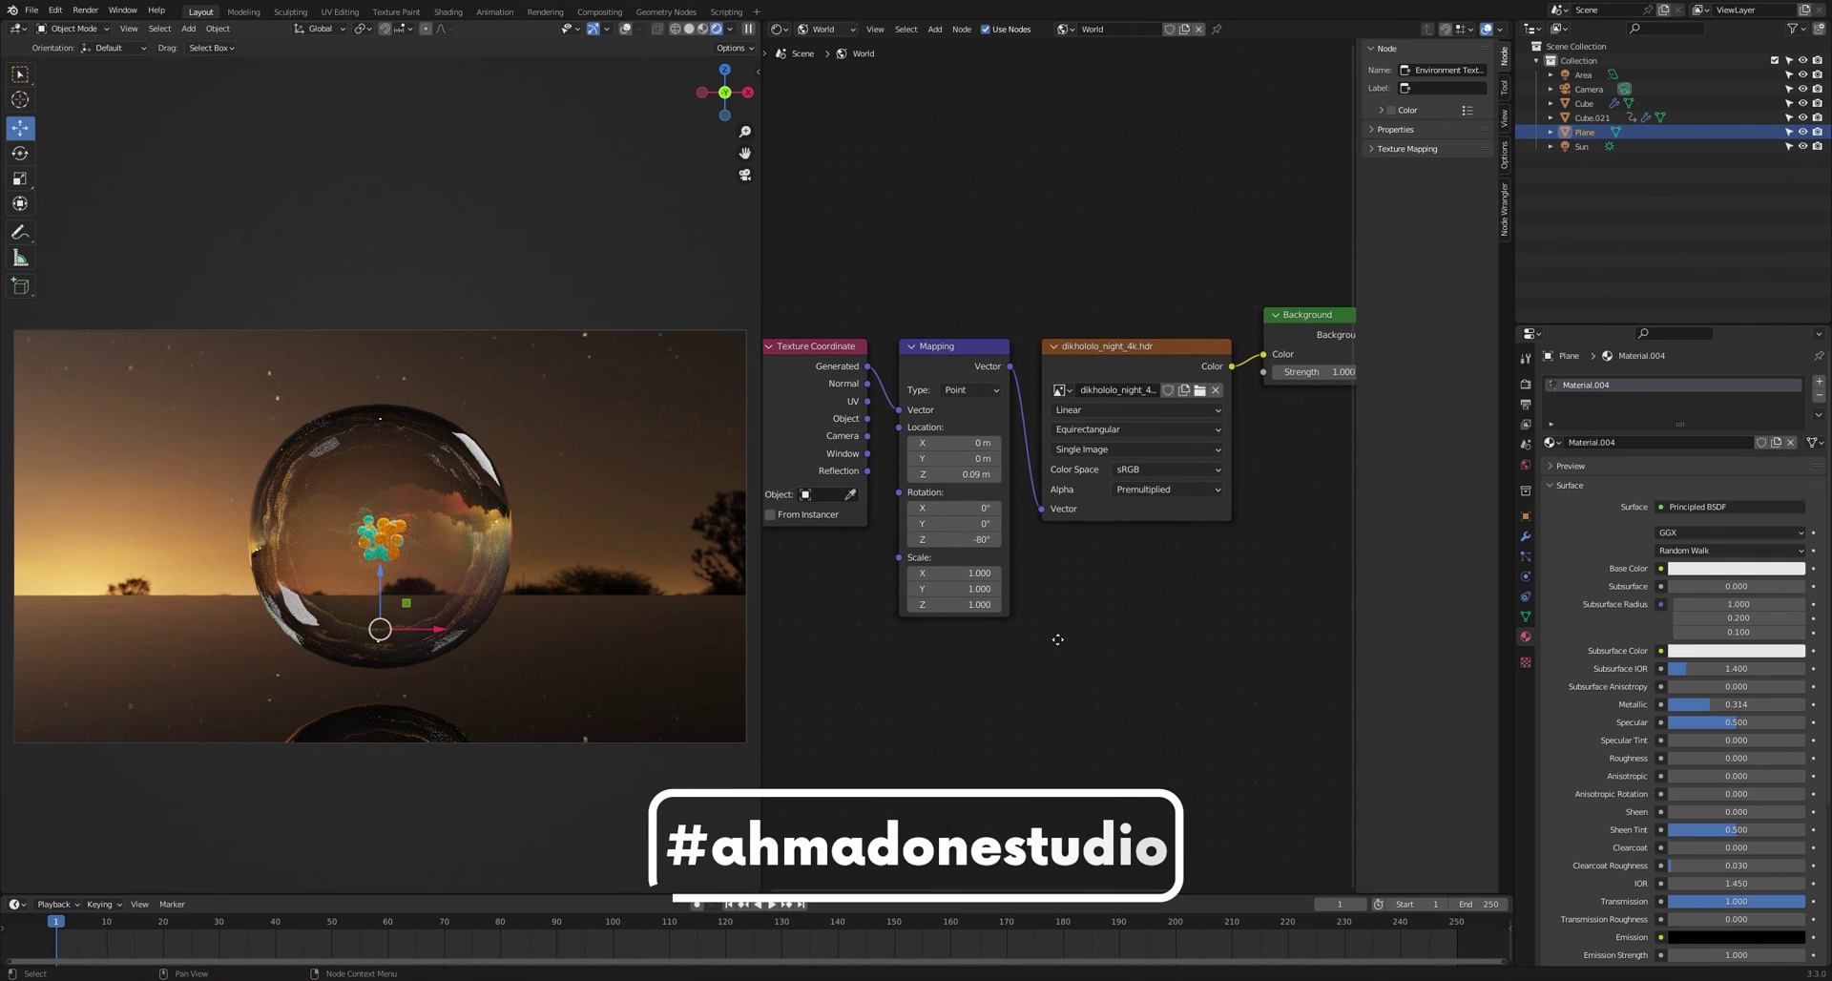